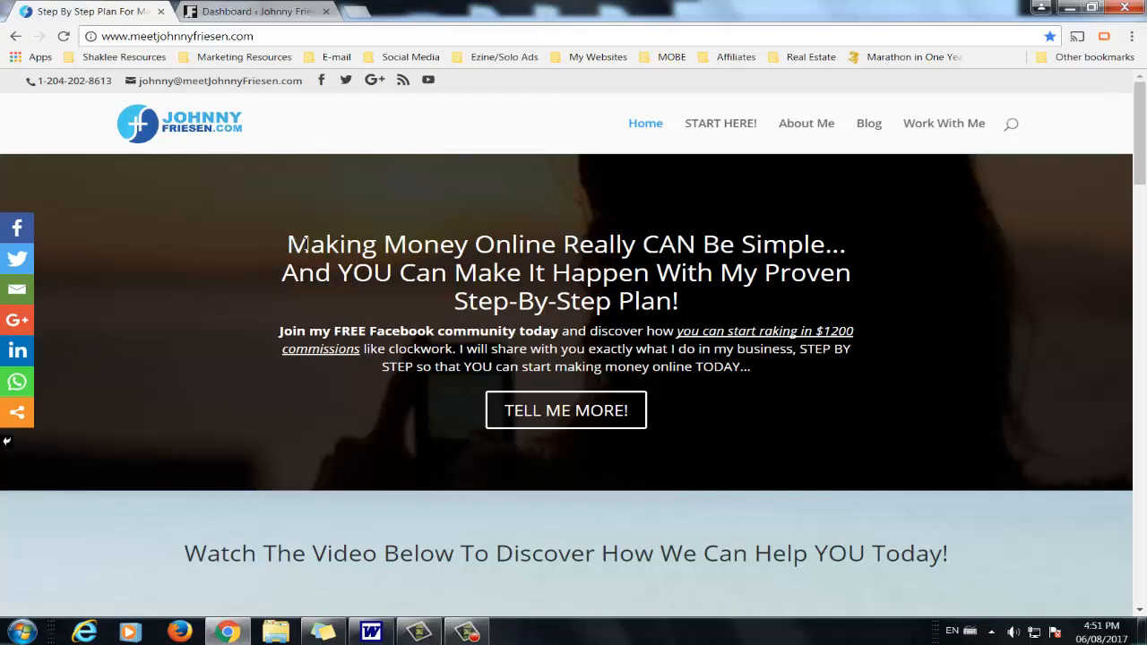
Step: Examine the home page headline about making money online and the Facebook community invitation text below it
left_click_drag(291, 244, 891, 245)
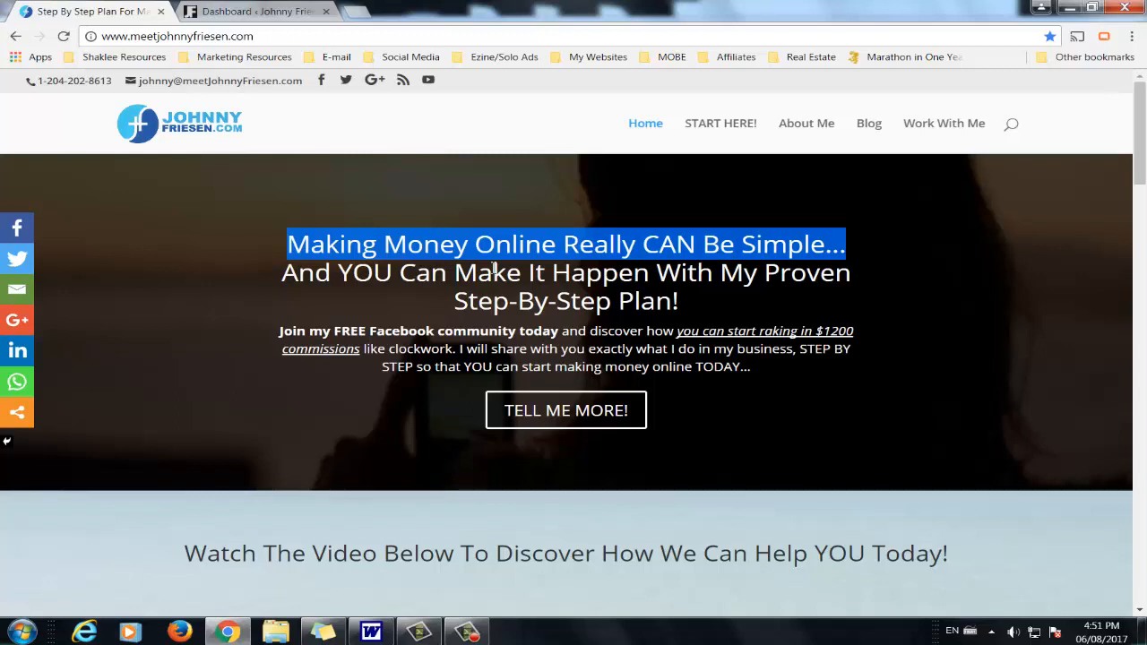
left_click_drag(285, 276, 649, 276)
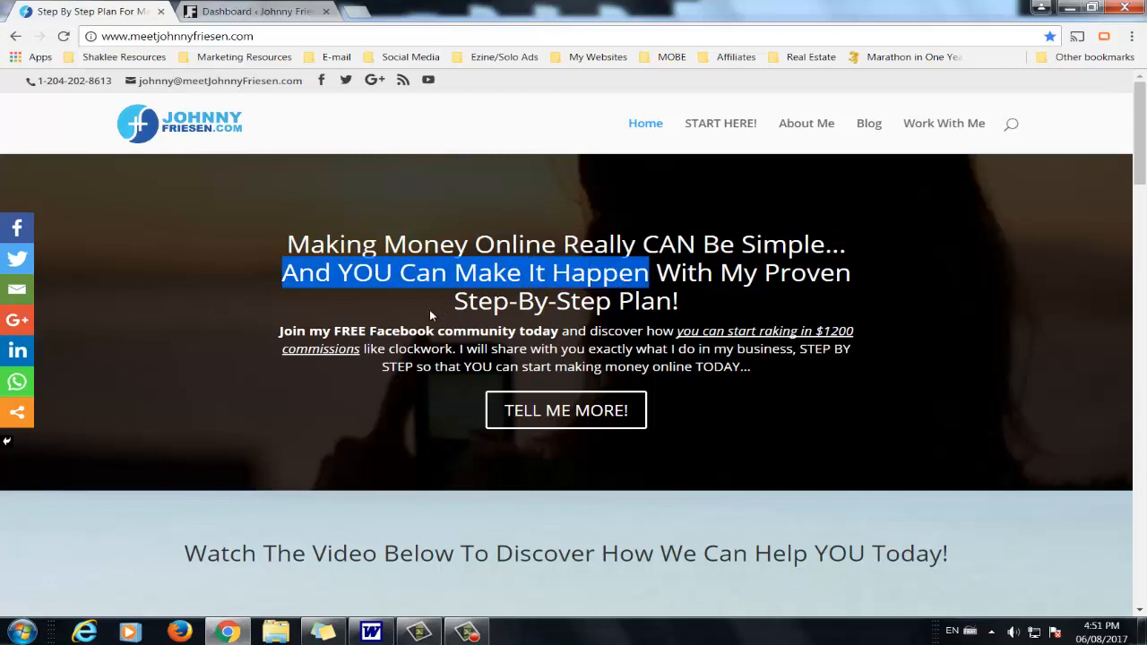
left_click_drag(458, 299, 719, 312)
left_click(719, 312)
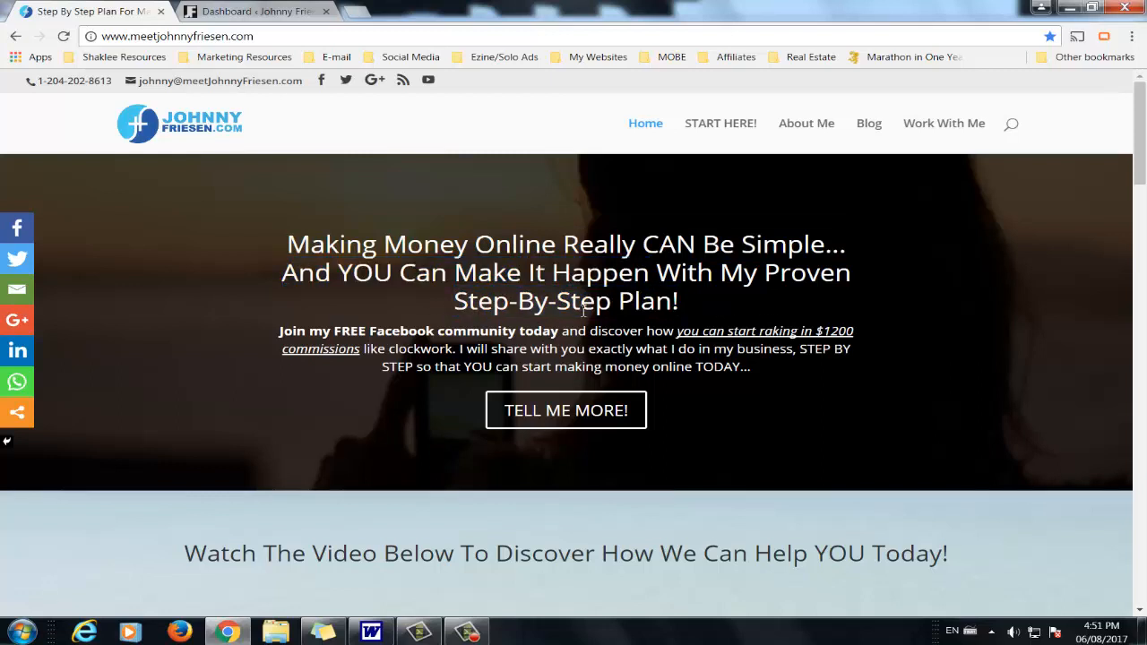
scroll(587, 313, "down", 1)
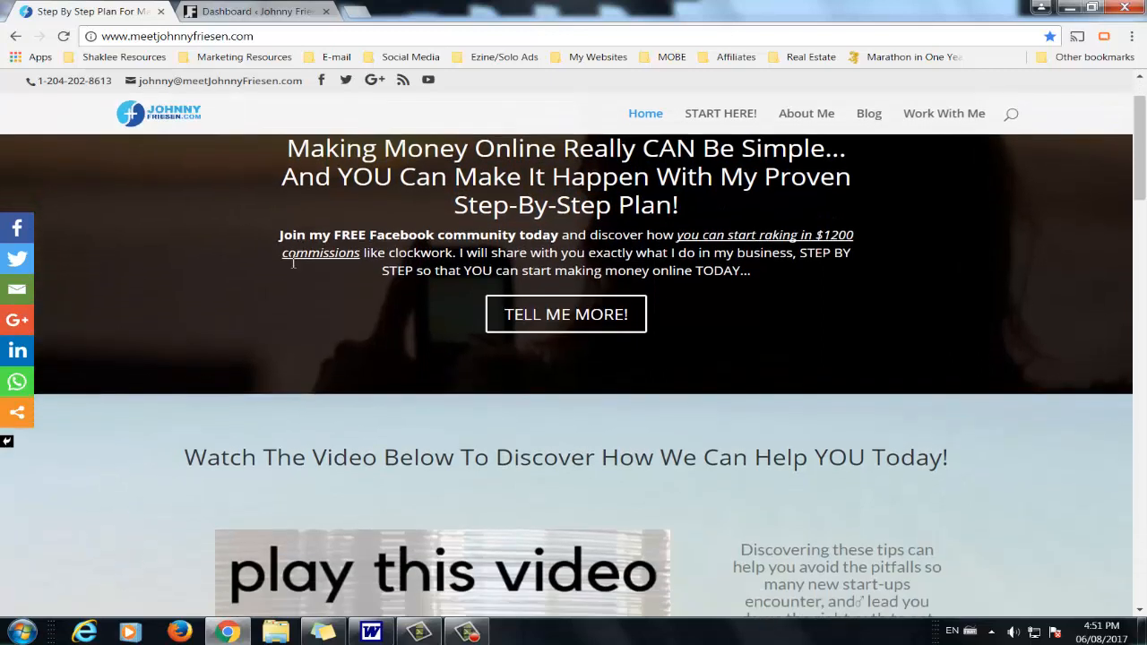
left_click_drag(278, 235, 786, 277)
left_click(788, 285)
Step: Open the "TELL ME MORE!" link in a new browser tab and switch to that page
right_click(540, 316)
left_click(584, 325)
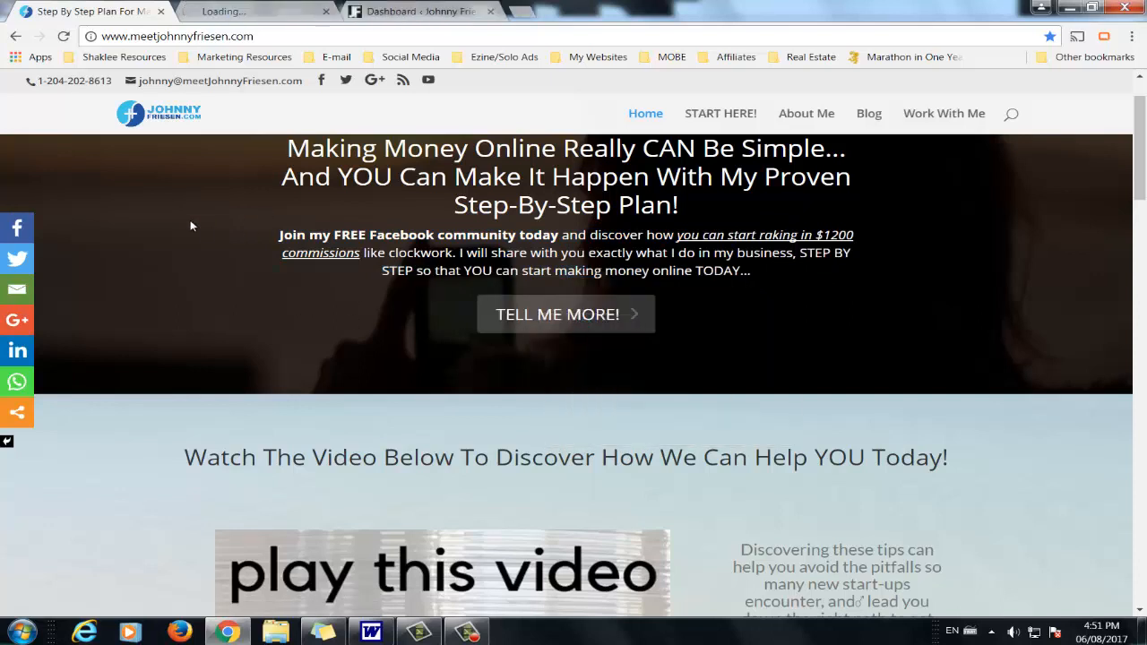
left_click(258, 11)
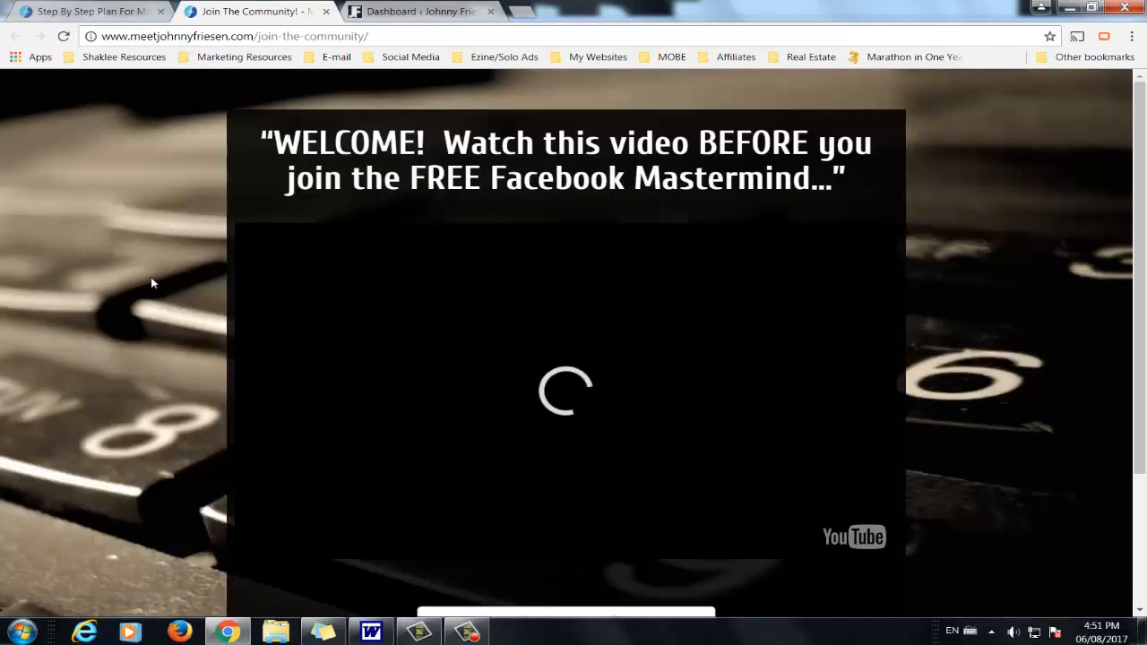
Step: Pause the welcome video on the community page and examine the email opt-in form beneath it
scroll(427, 345, "down", 2)
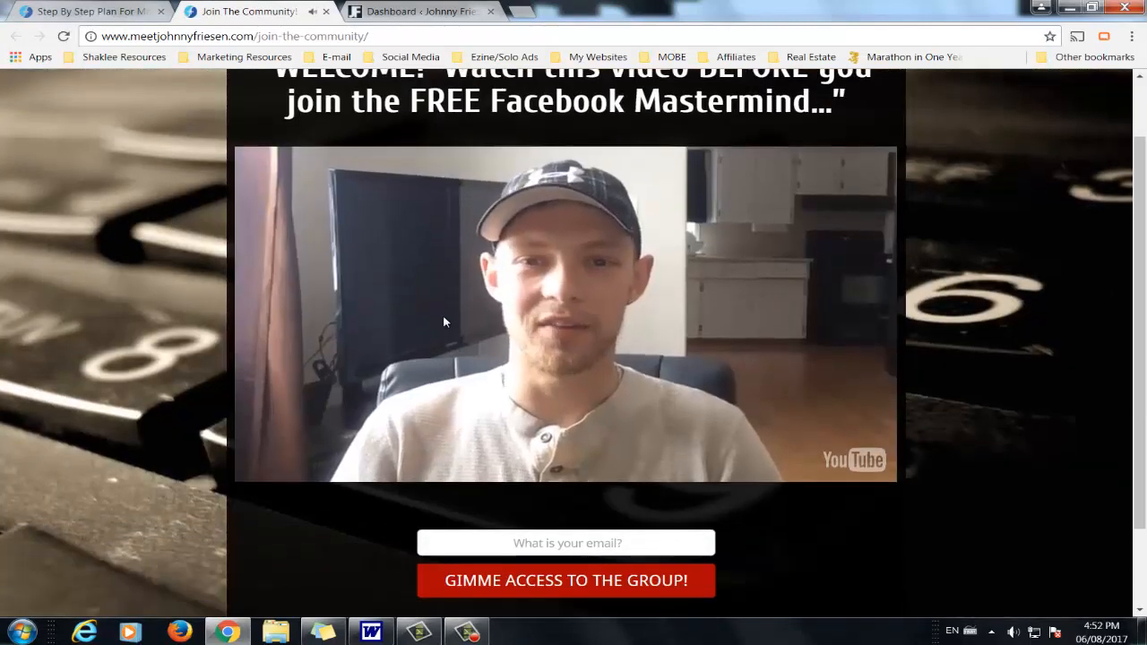
left_click(238, 313)
scroll(191, 450, "down", 2)
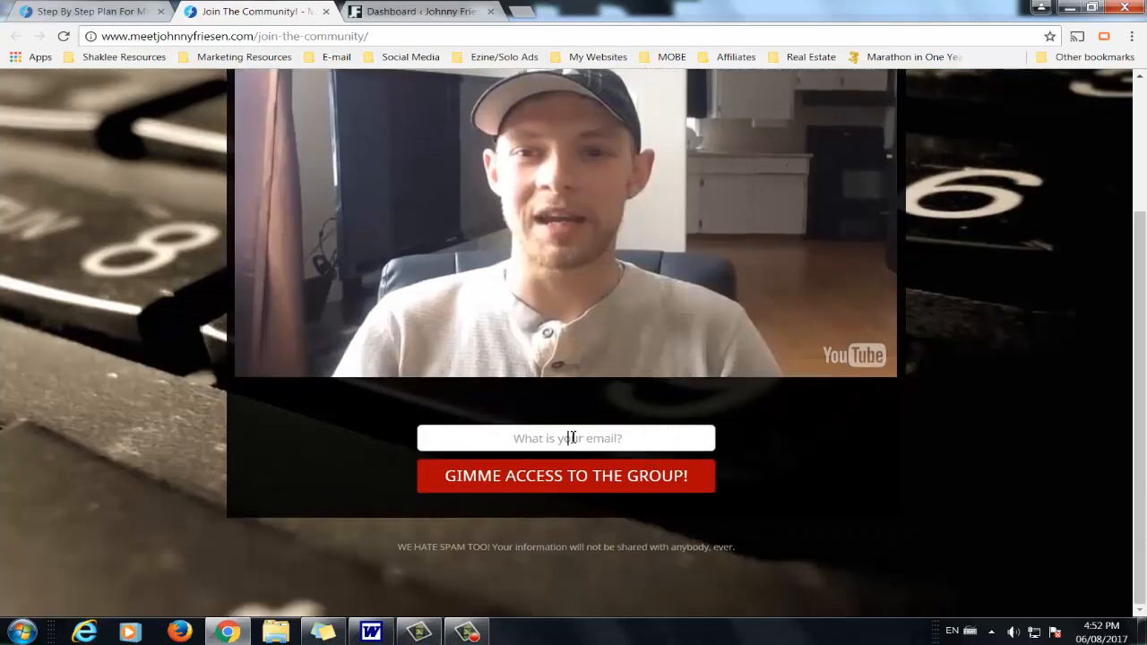
left_click(570, 438)
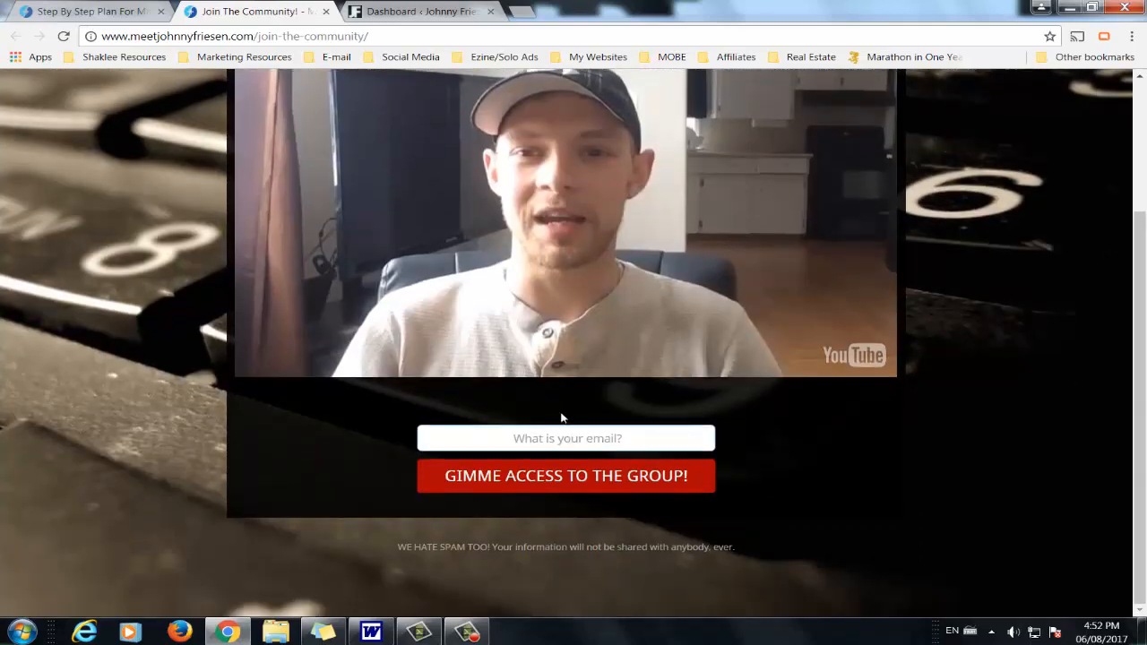
left_click(558, 438)
left_click(291, 445)
scroll(161, 421, "up", 3)
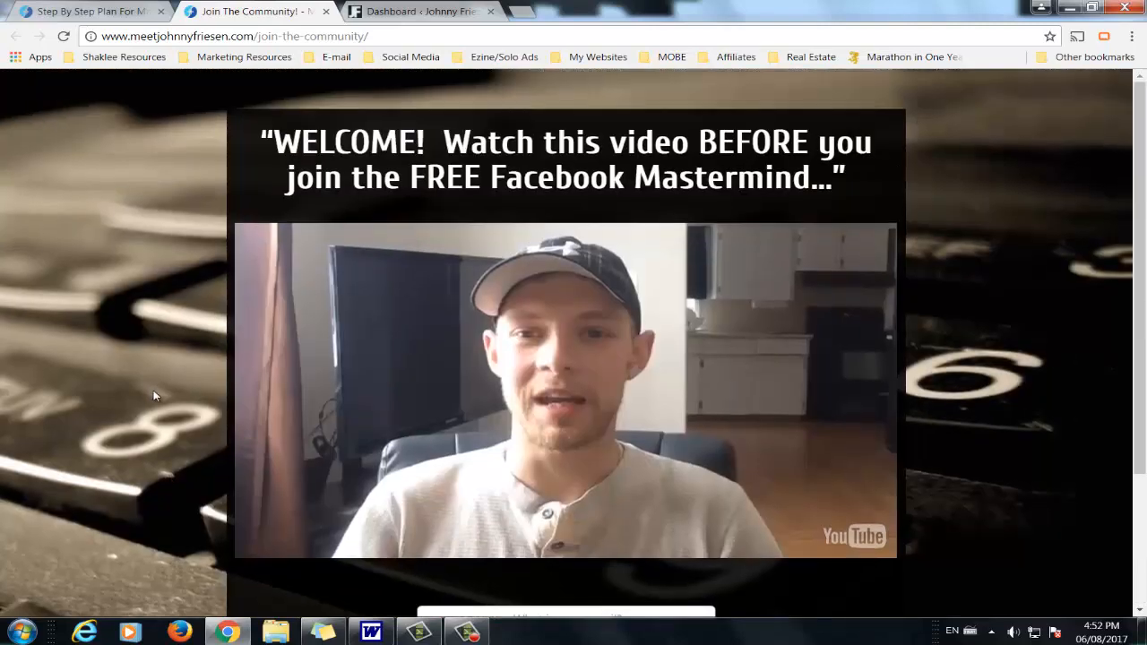
Step: Return to the home page and examine the video section heading and the text above its download opt-in form
left_click(109, 12)
scroll(103, 267, "down", 3)
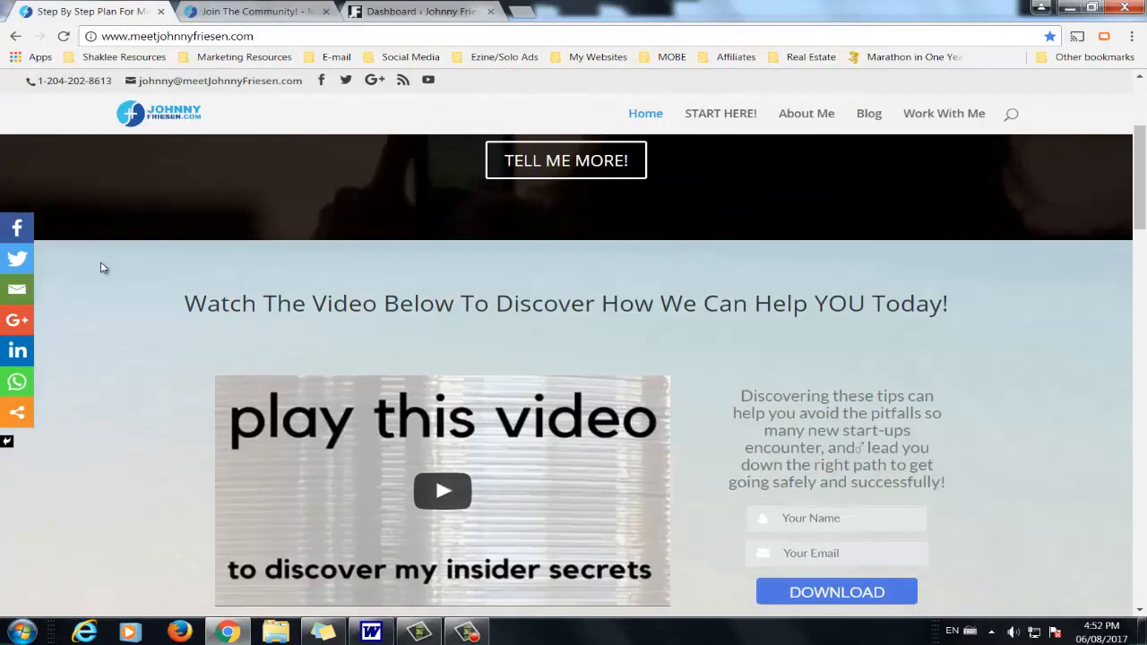
scroll(103, 267, "down", 1)
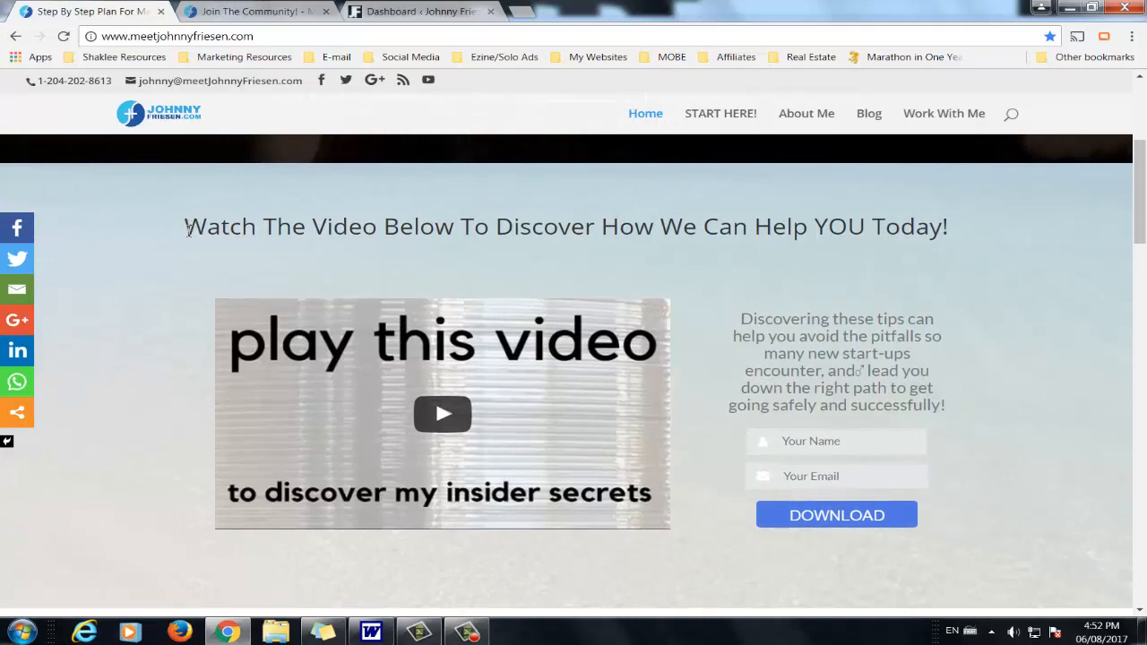
left_click_drag(185, 227, 1131, 230)
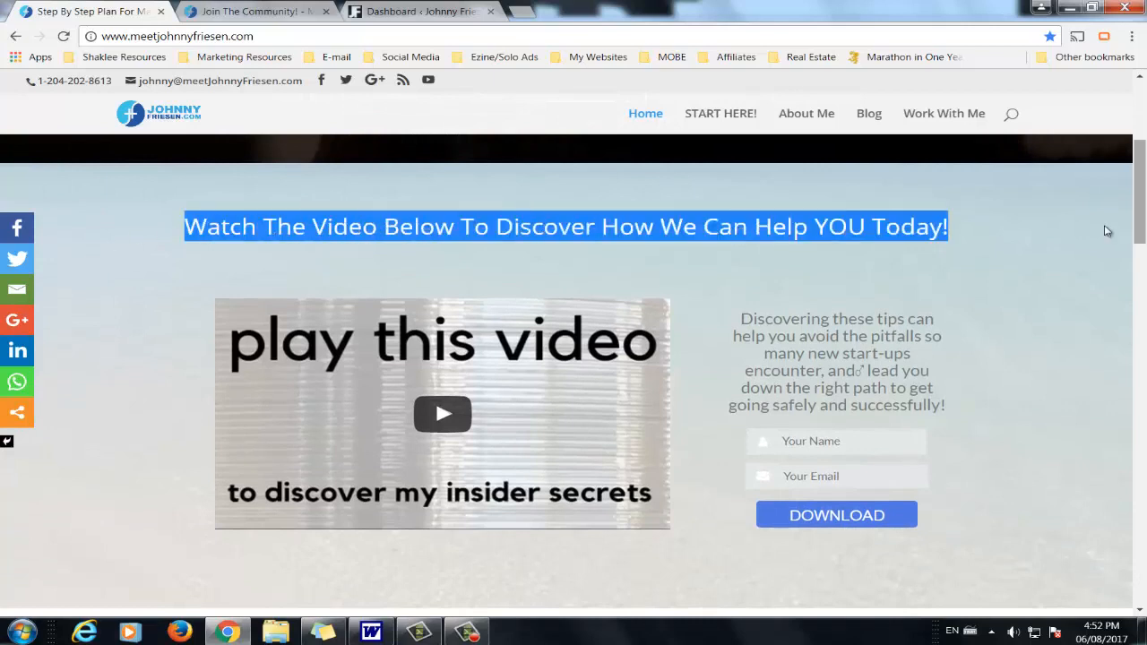
scroll(130, 310, "down", 1)
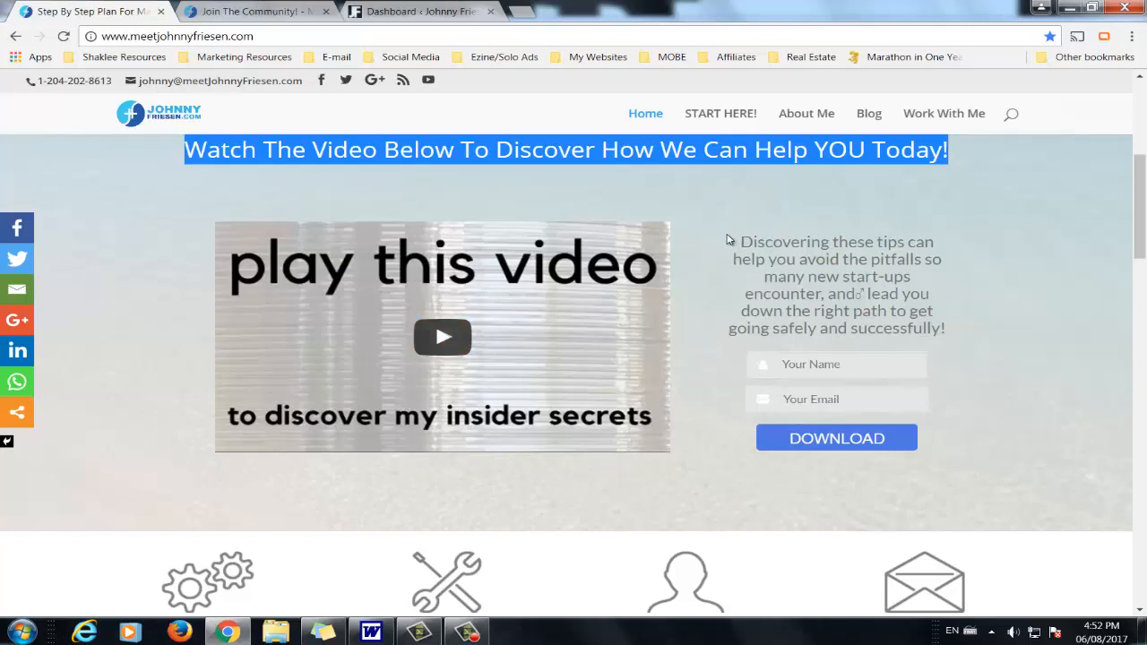
left_click_drag(746, 238, 965, 326)
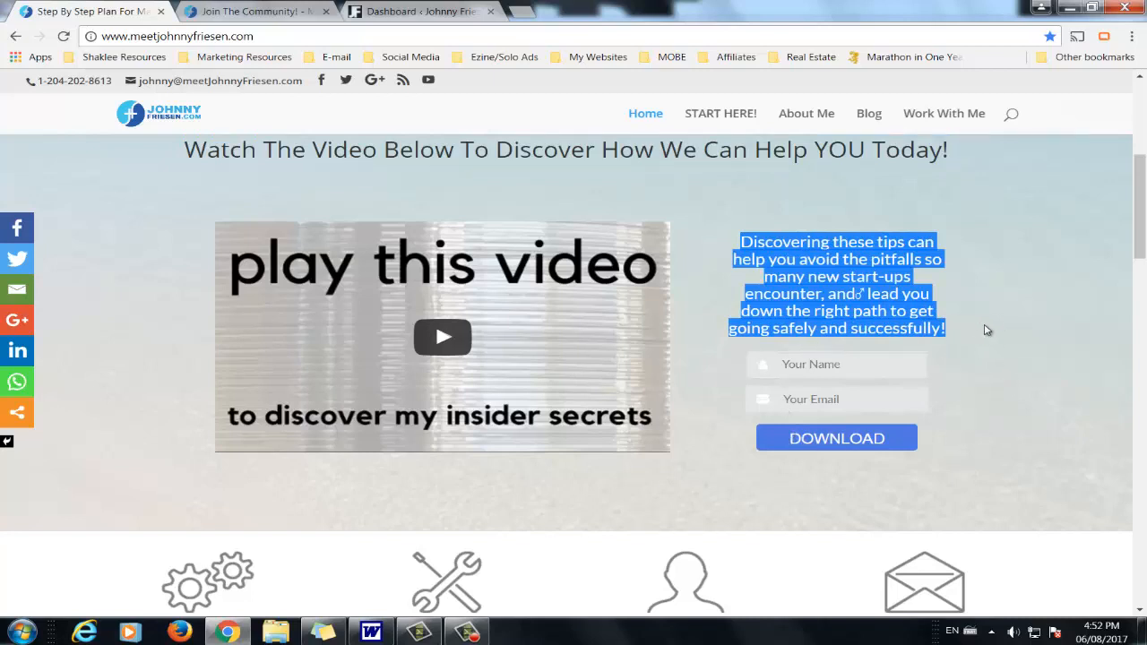
left_click(986, 332)
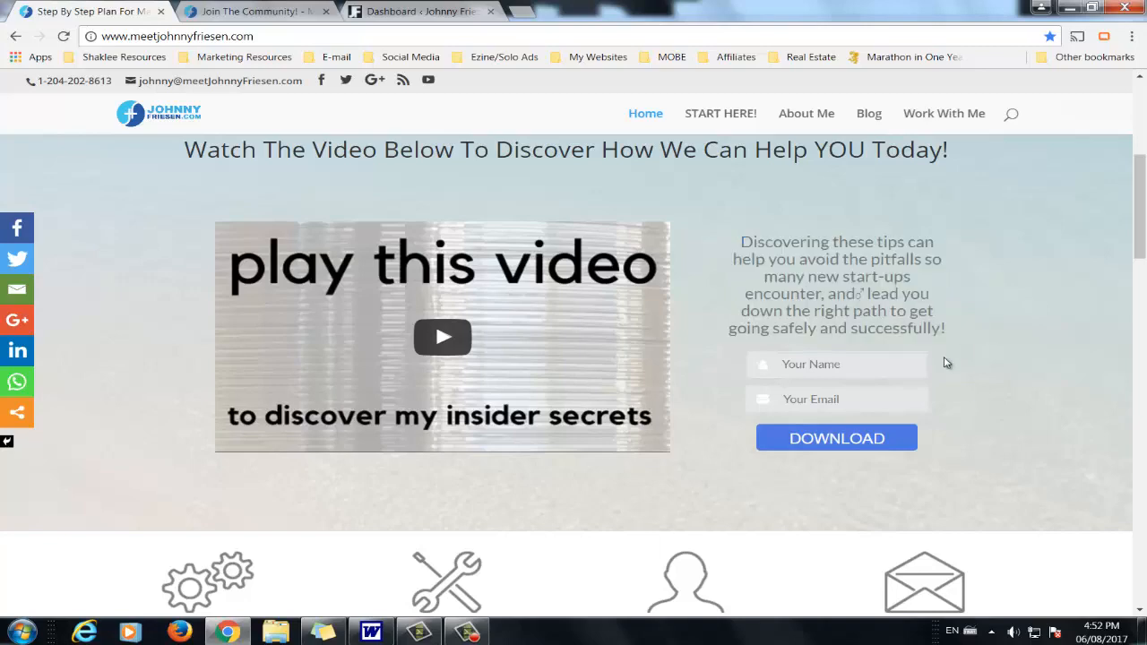
Step: Examine the Start Here, Free Bootcamp Training, About Me and Contact Me blocks on the home page
scroll(989, 355, "down", 3)
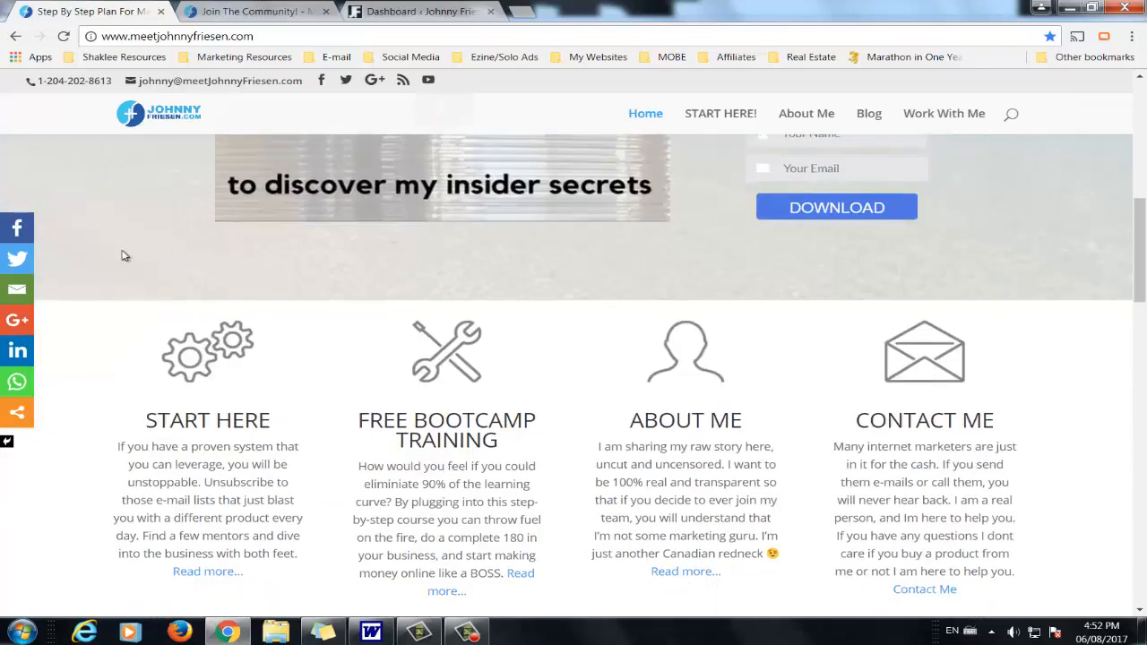
scroll(124, 256, "down", 1)
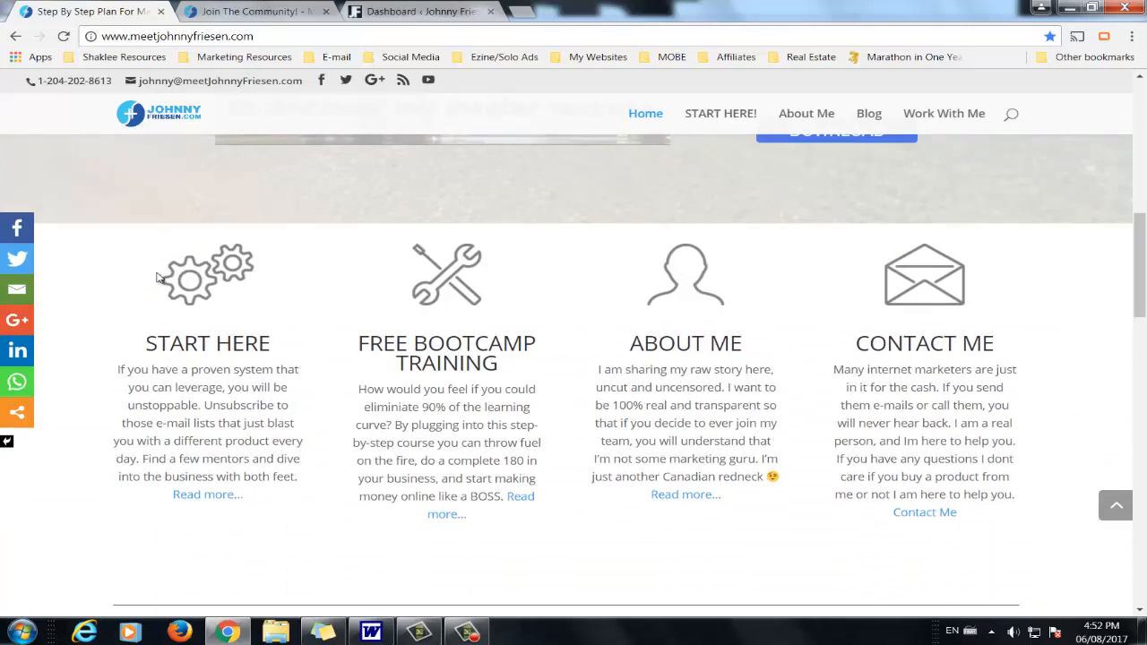
left_click_drag(147, 343, 1091, 405)
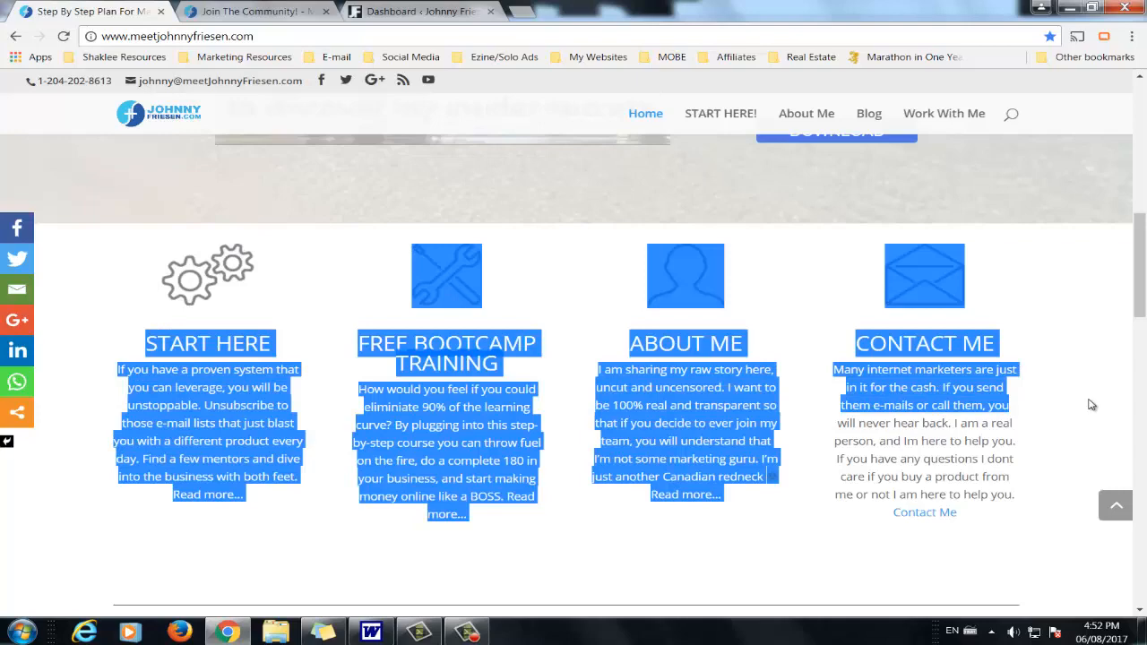
left_click(1091, 405)
scroll(1091, 405, "down", 2)
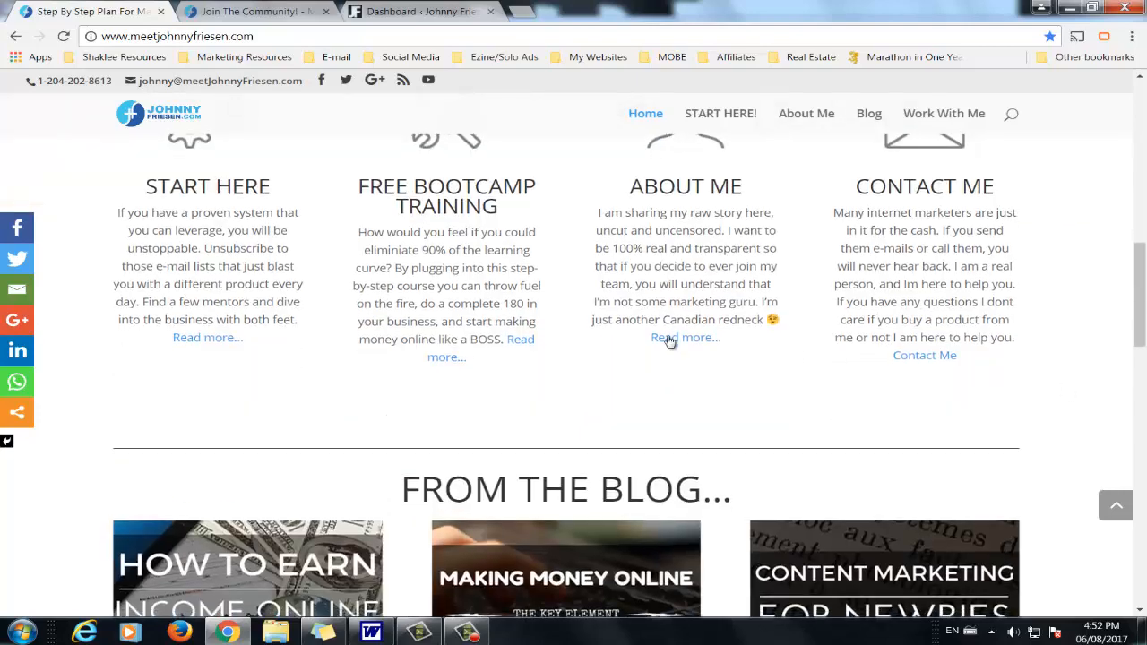
Step: Examine the post previews in the "From the Blog" section of the home page
scroll(670, 342, "down", 3)
scroll(113, 187, "down", 1)
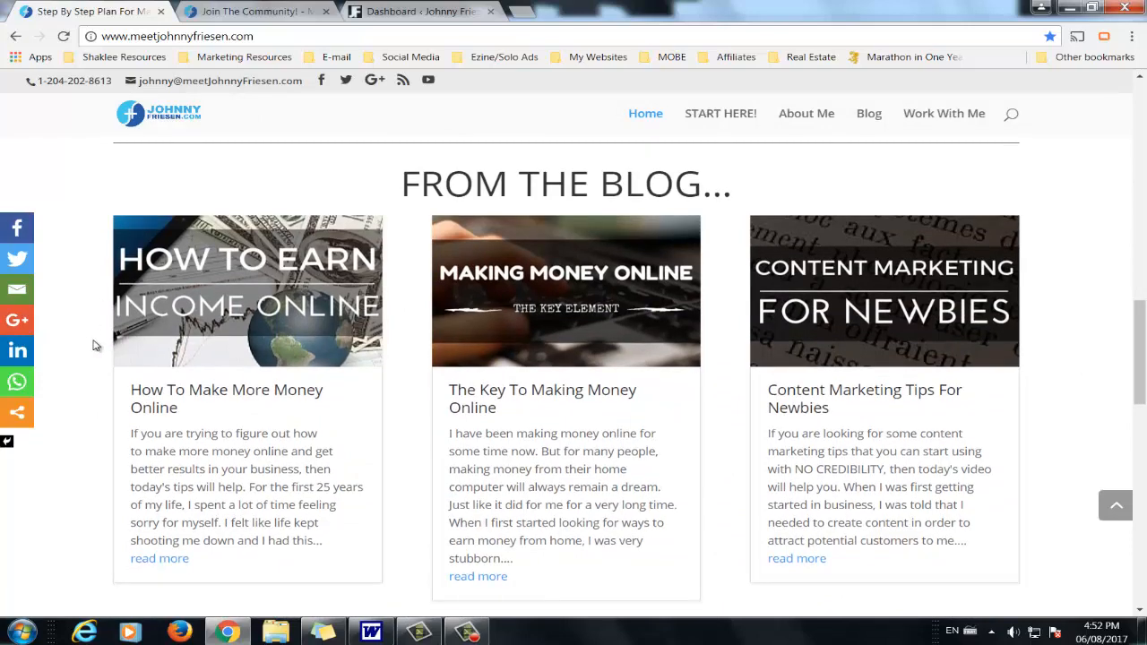
scroll(99, 336, "down", 1)
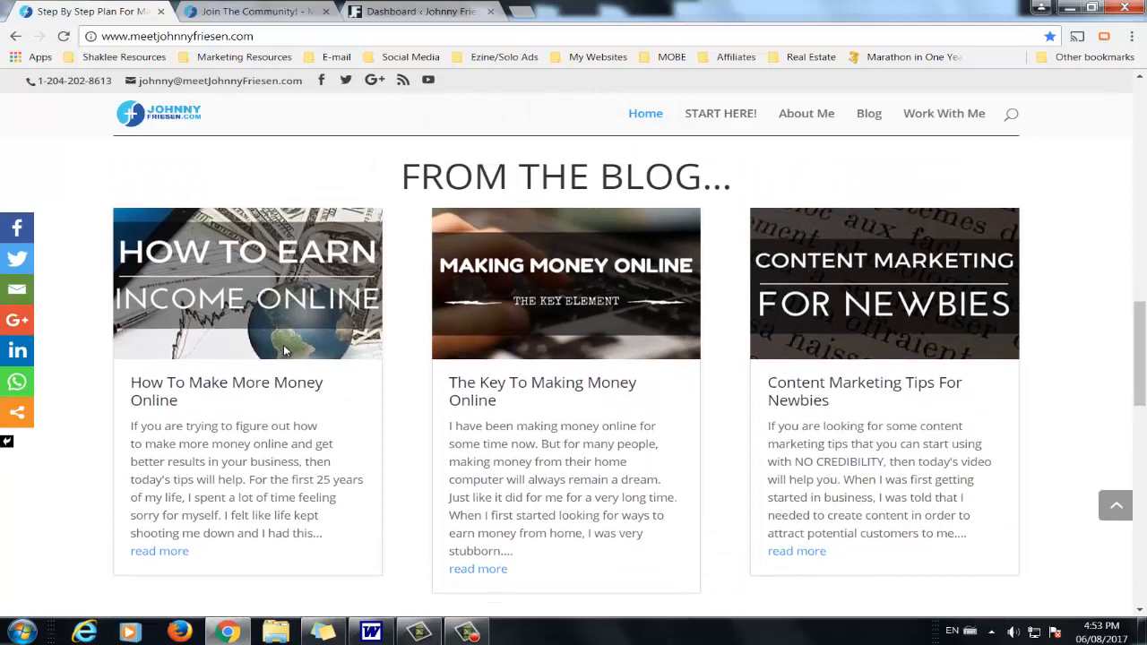
scroll(374, 404, "down", 3)
scroll(739, 410, "down", 1)
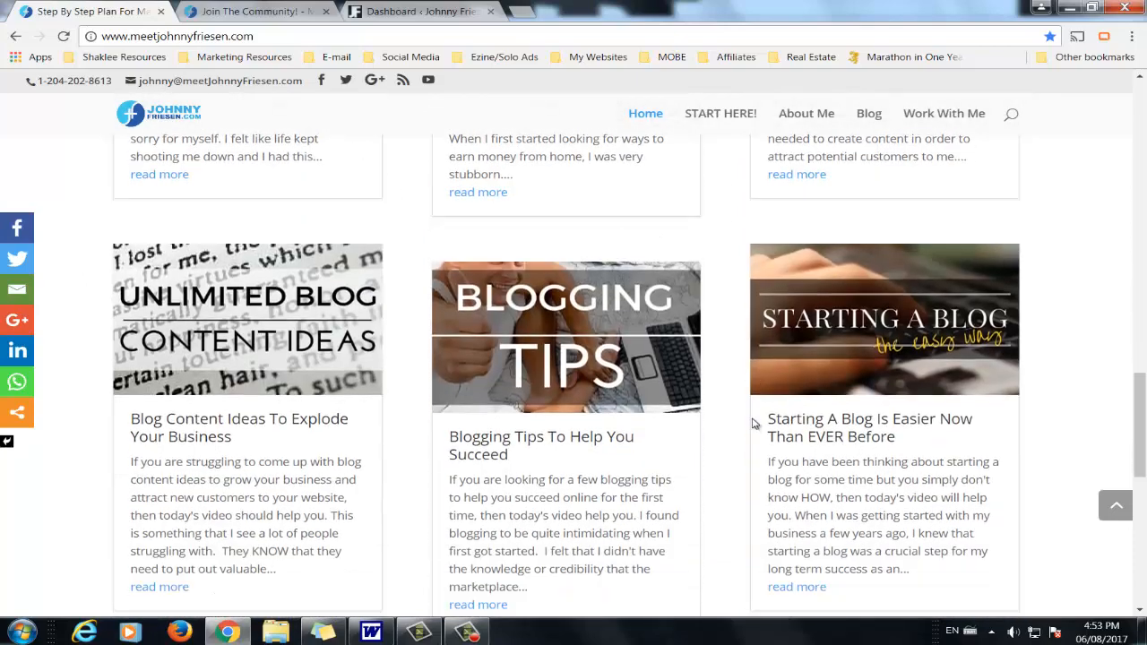
left_click_drag(946, 551, 758, 421)
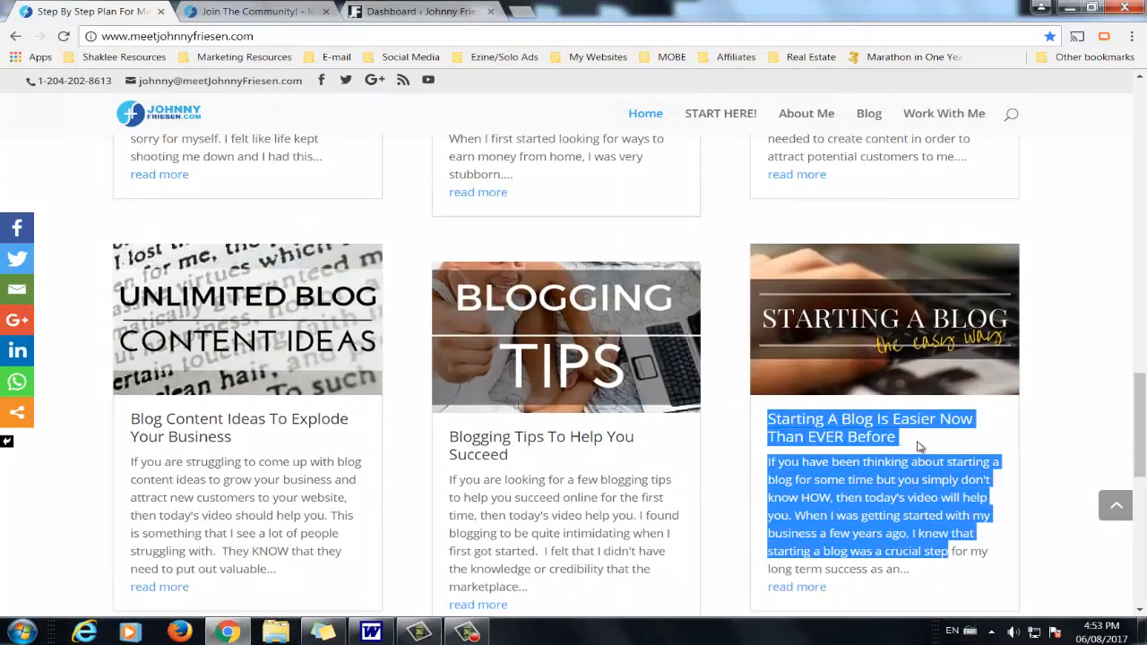
scroll(921, 440, "up", 3)
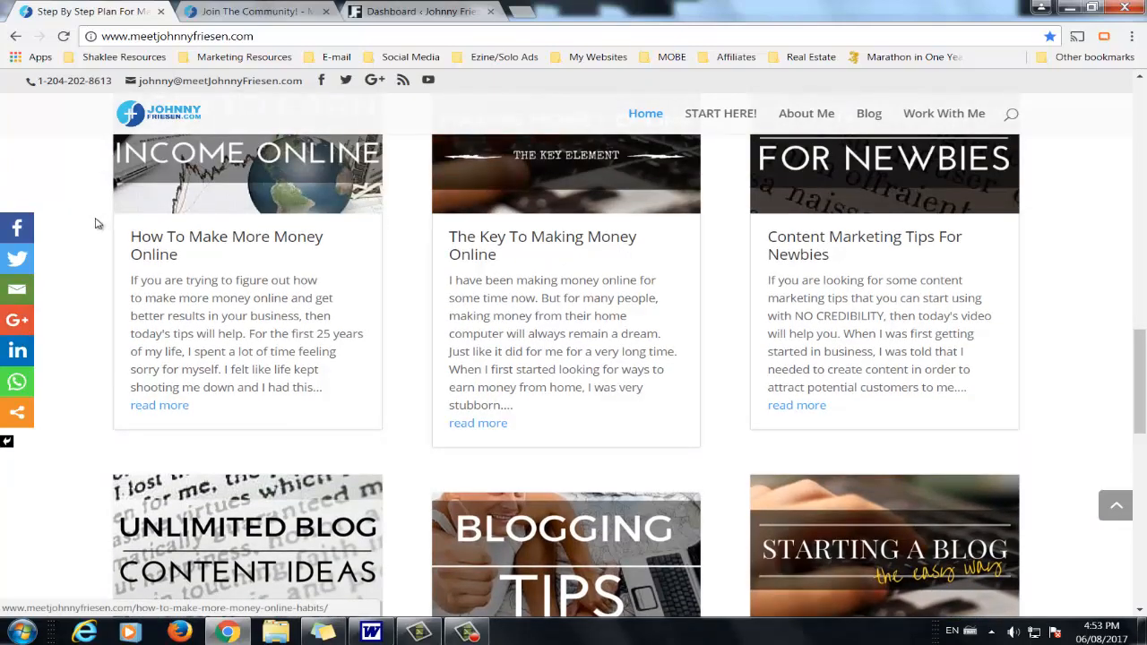
left_click_drag(117, 235, 308, 443)
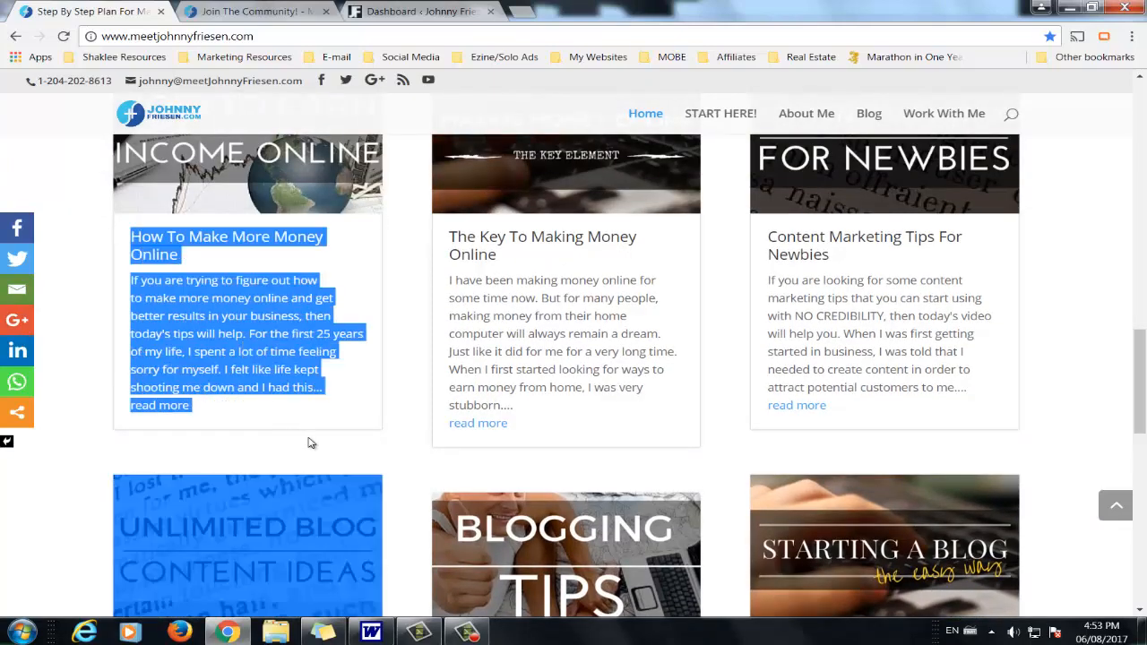
left_click(244, 331)
Step: Examine the step-by-step system offer text near the end of the home page
scroll(134, 325, "down", 8)
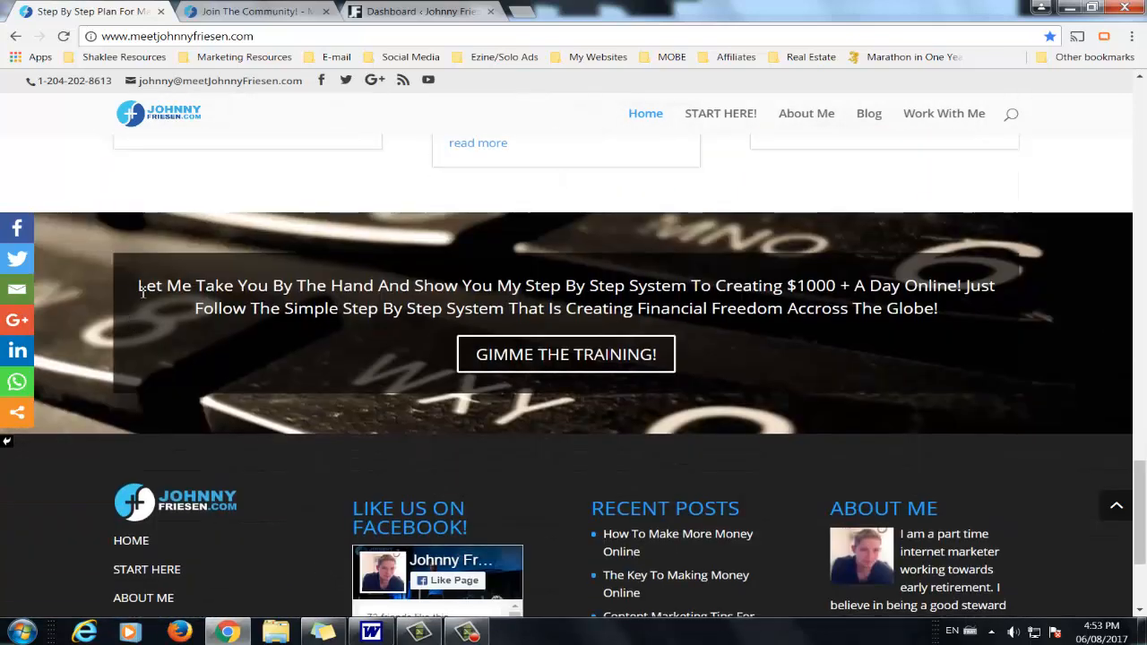
left_click(138, 286)
left_click_drag(367, 289, 941, 309)
left_click(676, 385)
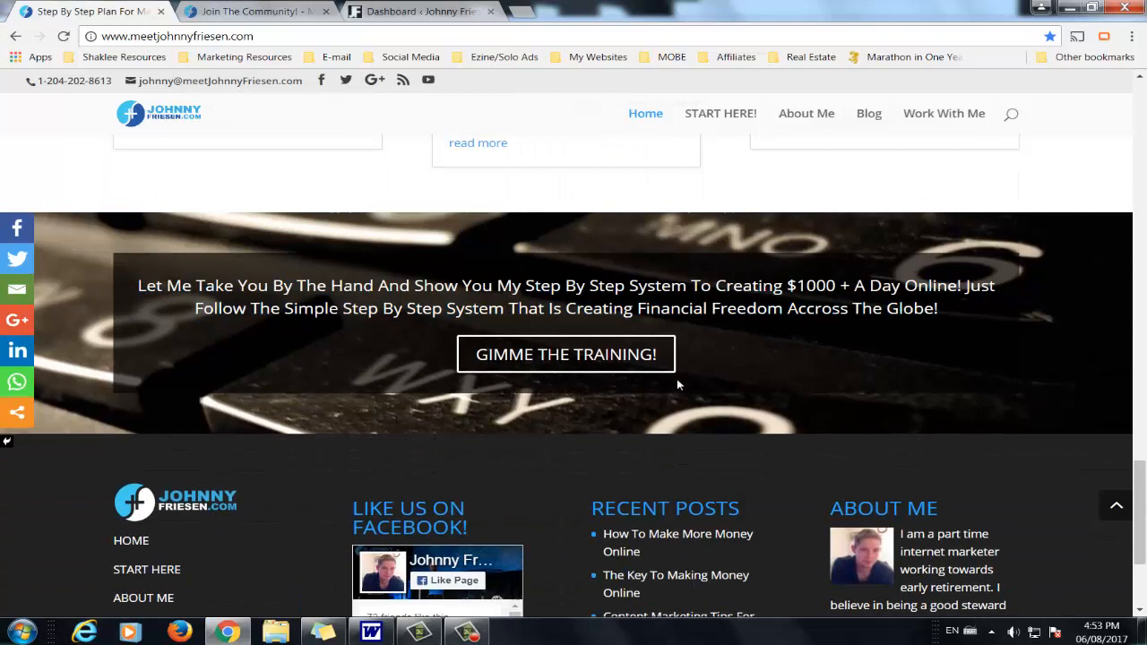
Step: Open the "GIMME THE TRAINING!" link in a new browser tab, close the Dashboard tab and show the training page
right_click(567, 355)
left_click(613, 372)
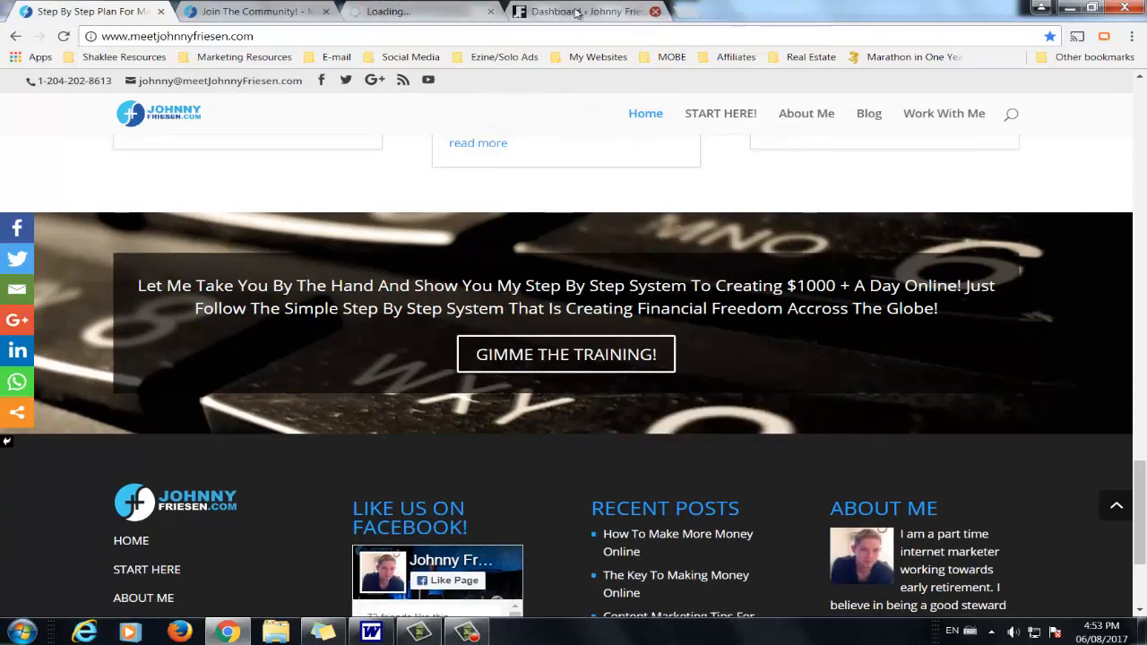
left_click(657, 12)
left_click(421, 10)
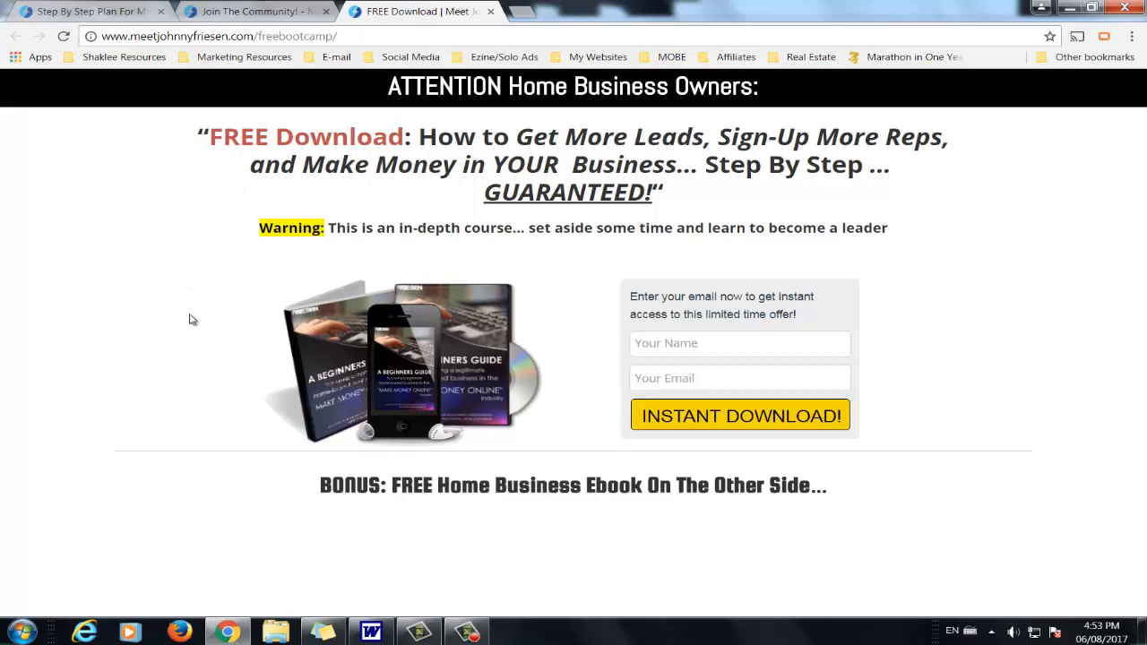
Step: Load agreeneffect.com/wp-admin in the browser tab that holds the community page
left_click(94, 14)
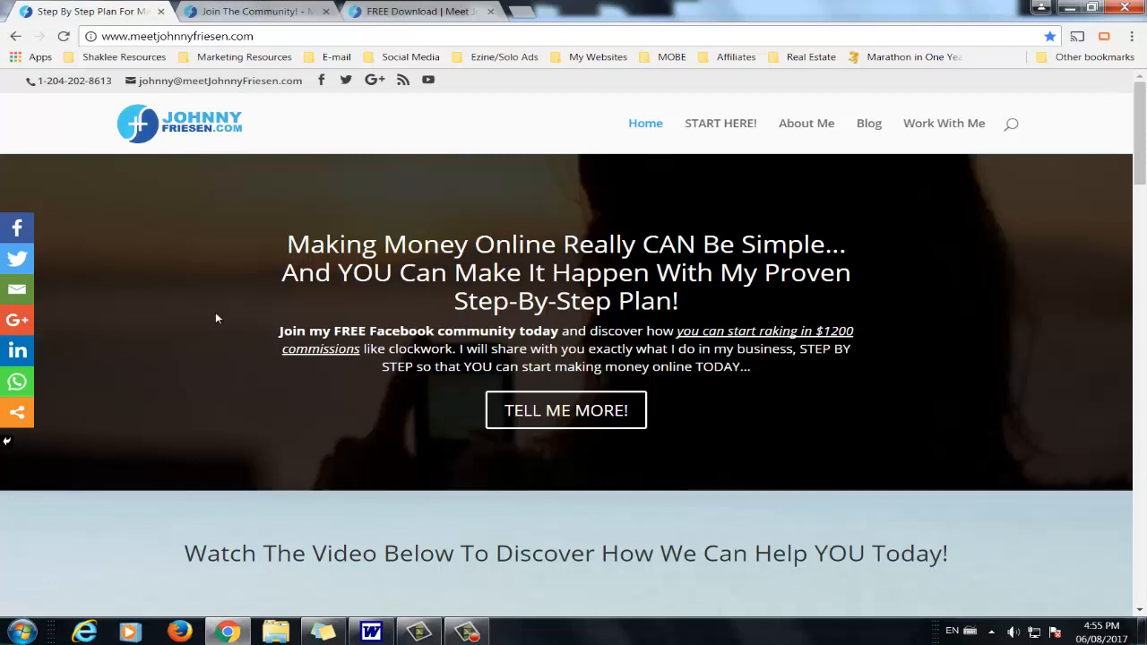
left_click(268, 13)
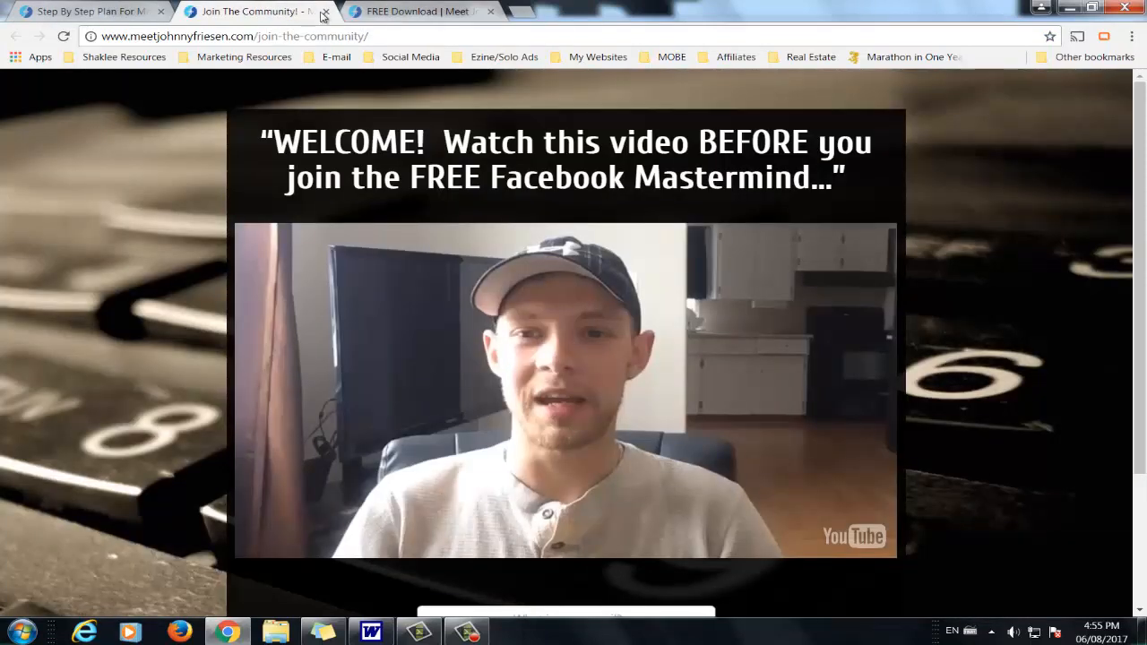
left_click(273, 35)
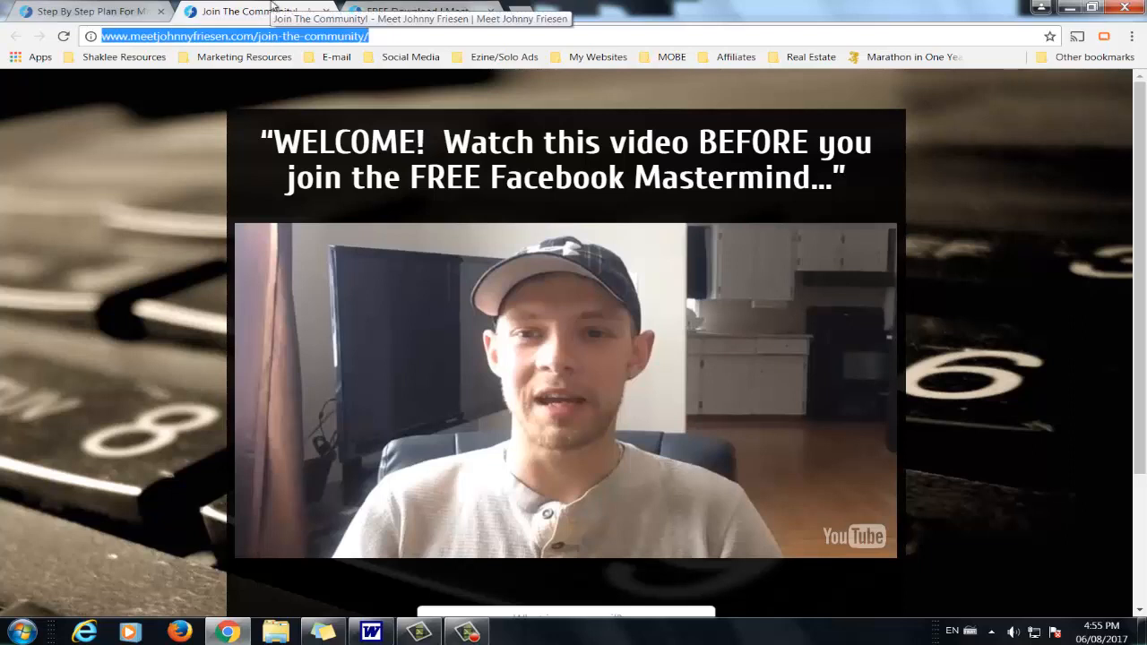
type("agreeneffect.com/wp-admin")
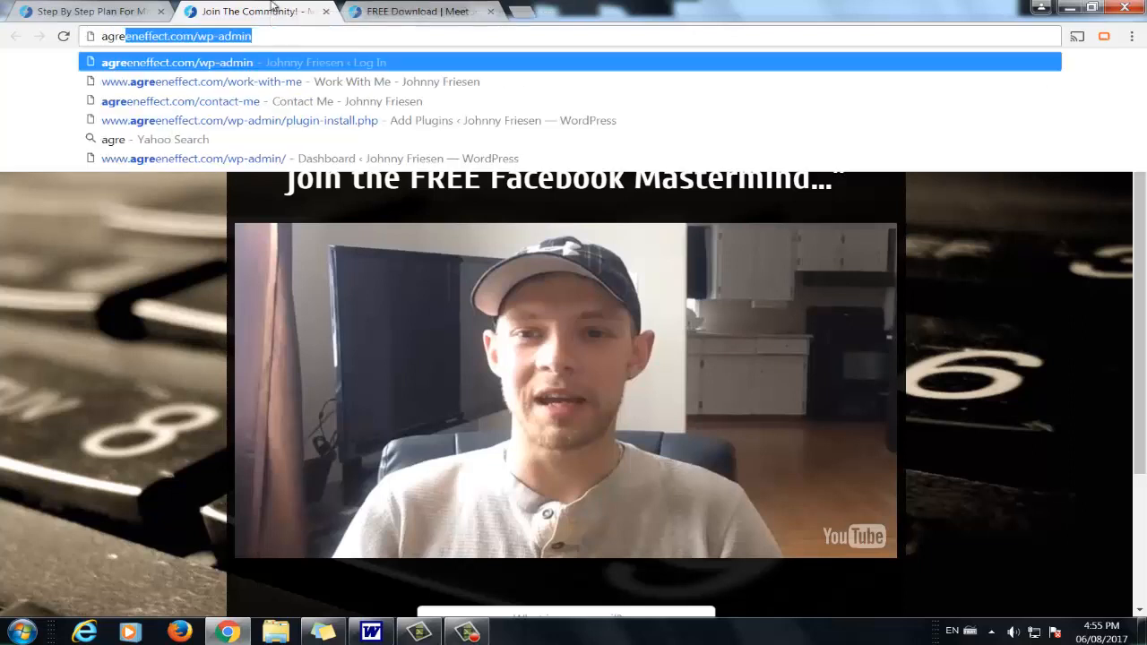
key("Return")
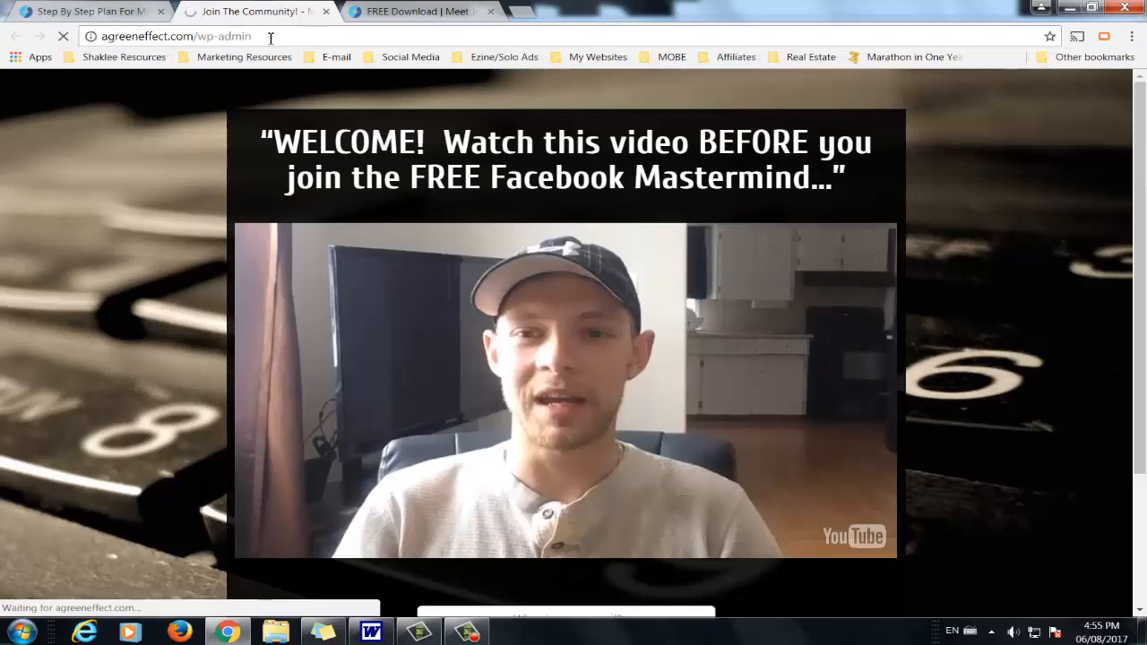
Step: Close the free download page's tab and log in to the WordPress admin with the prefilled credentials
left_click(483, 12)
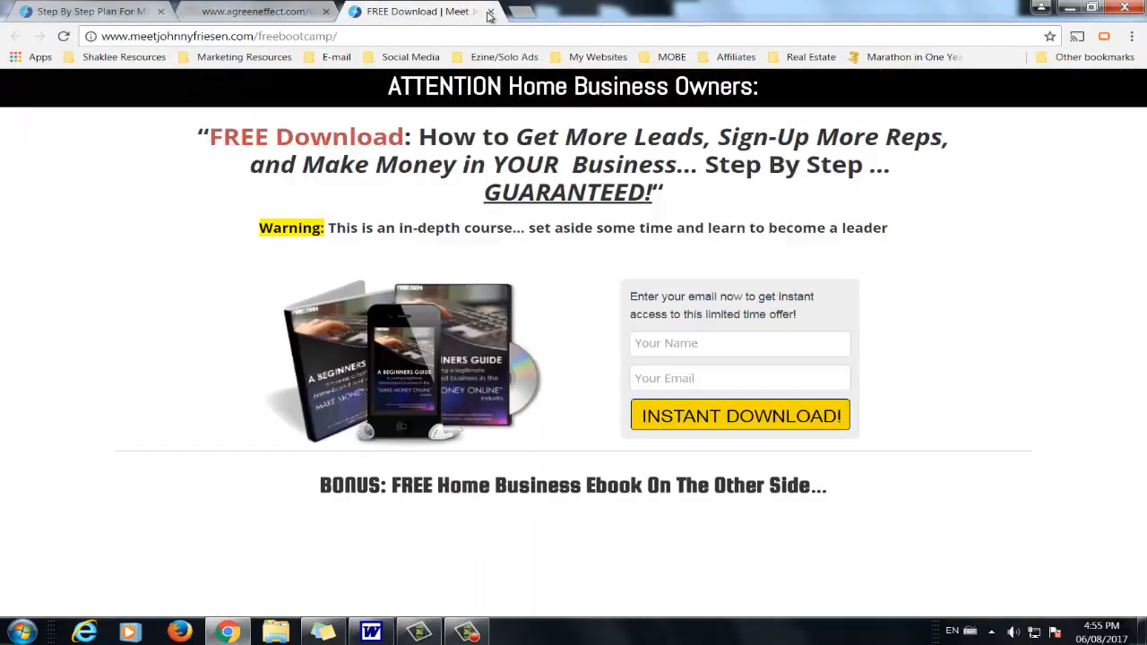
left_click(491, 12)
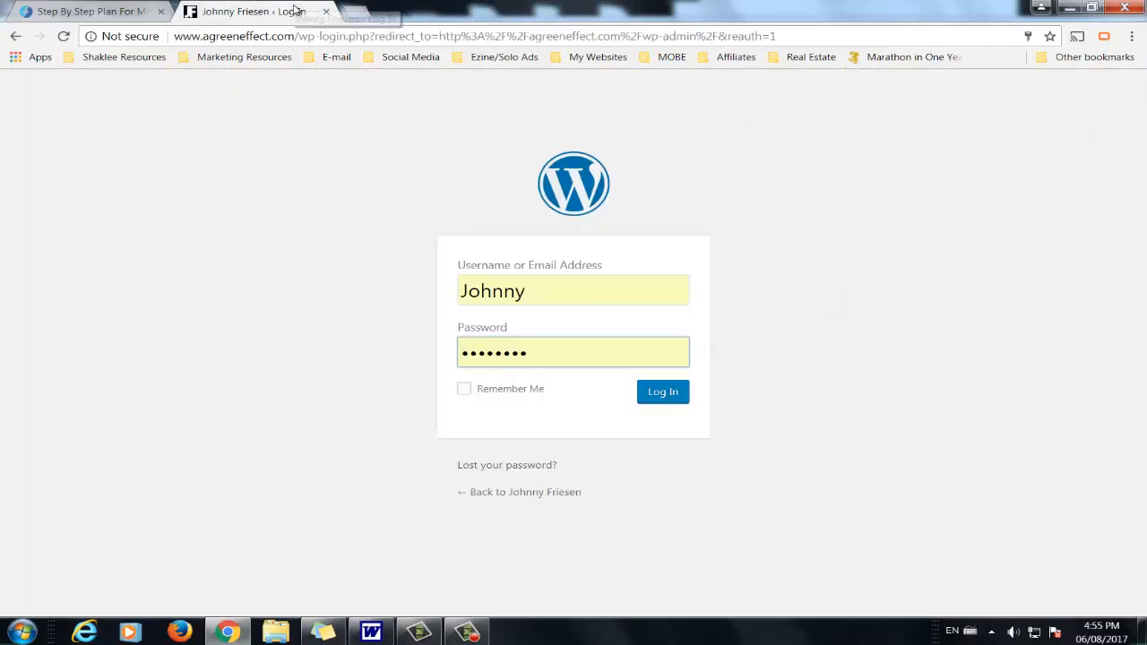
left_click(678, 399)
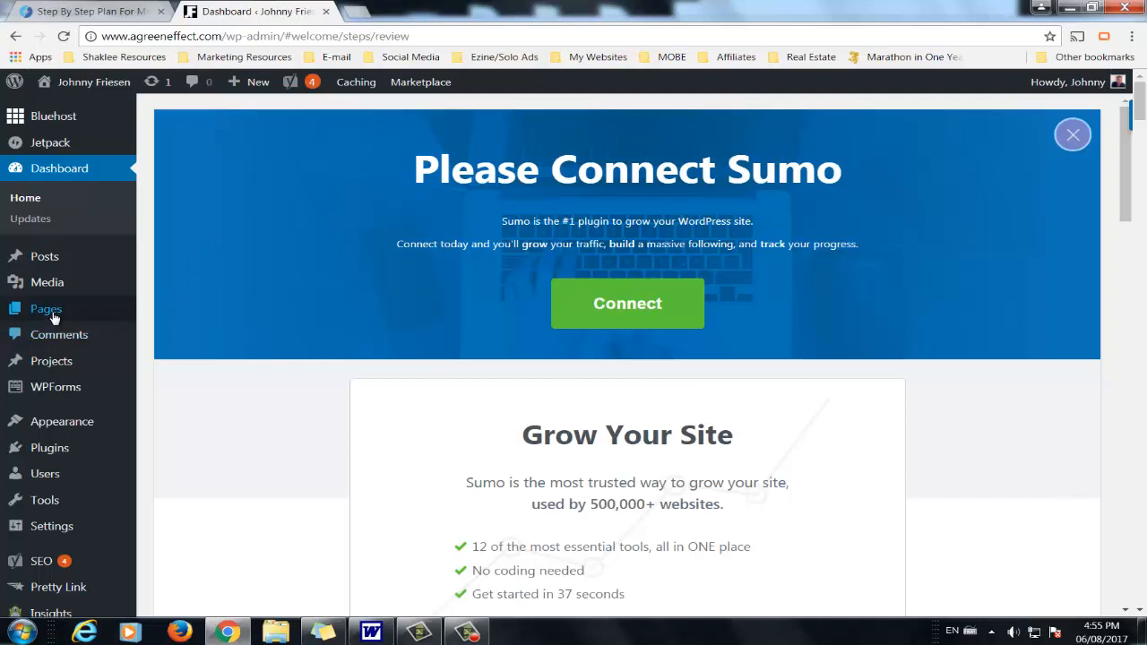
Step: Add a new WordPress page and open it in the Divi Visual Builder
mouse_move(71, 317)
left_click(178, 333)
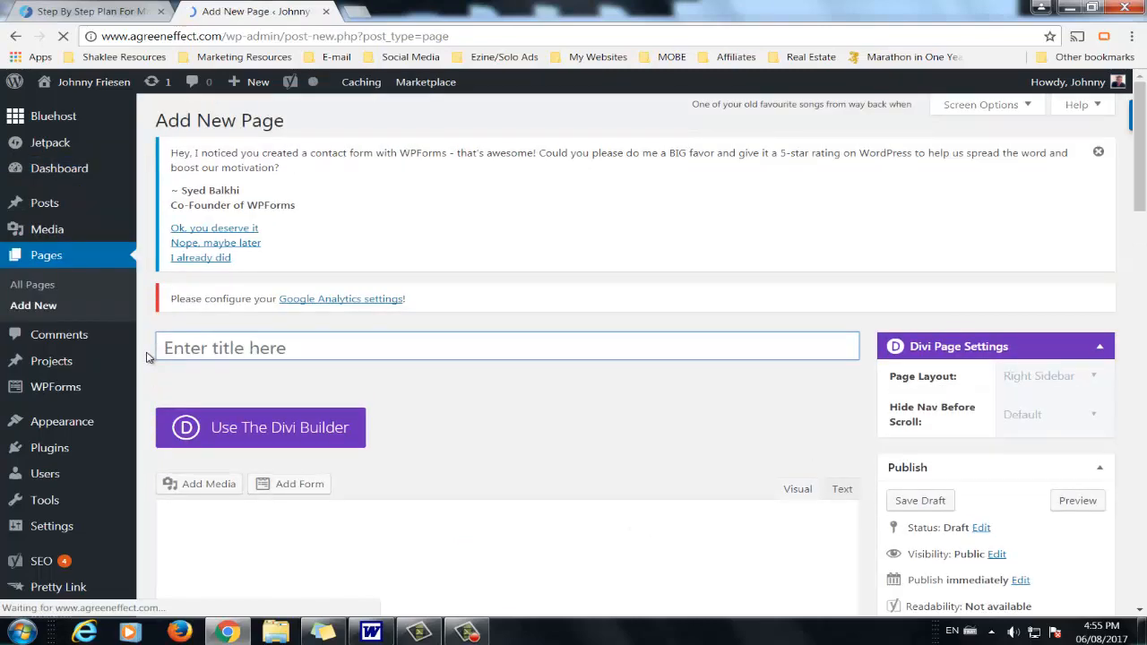
scroll(149, 357, "down", 3)
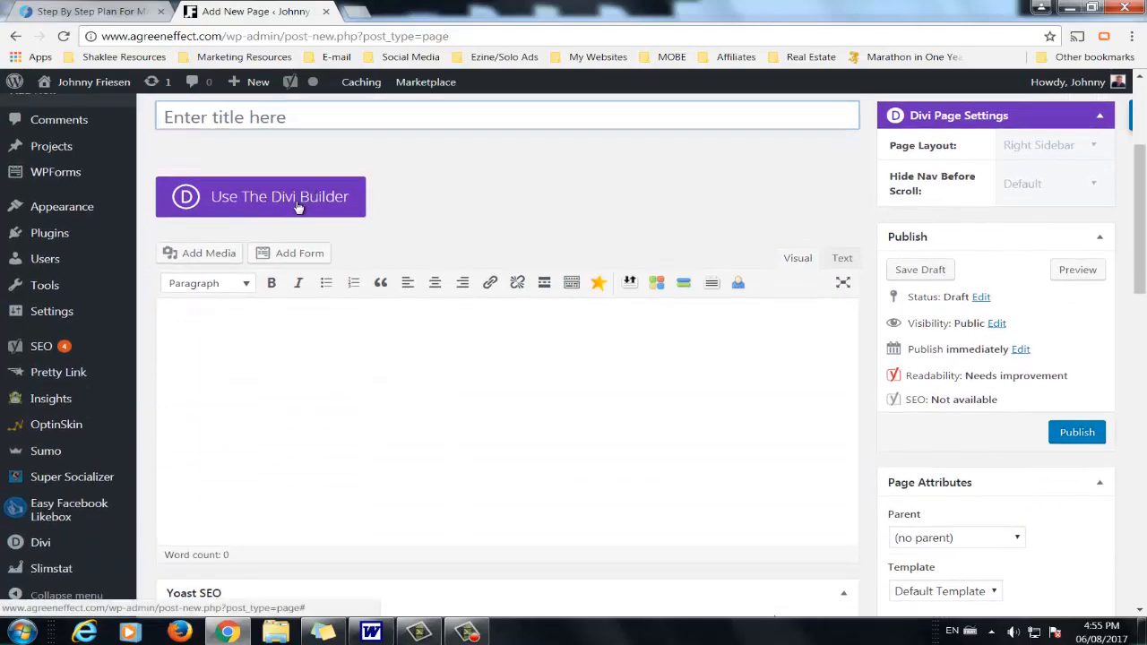
left_click(298, 207)
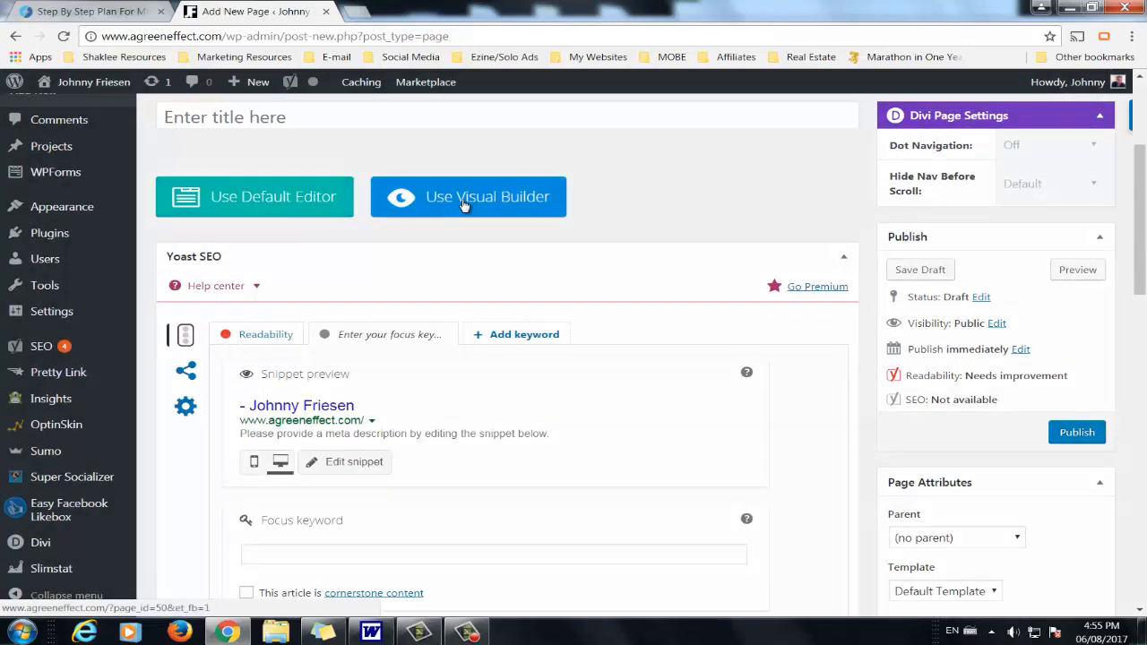
left_click(463, 205)
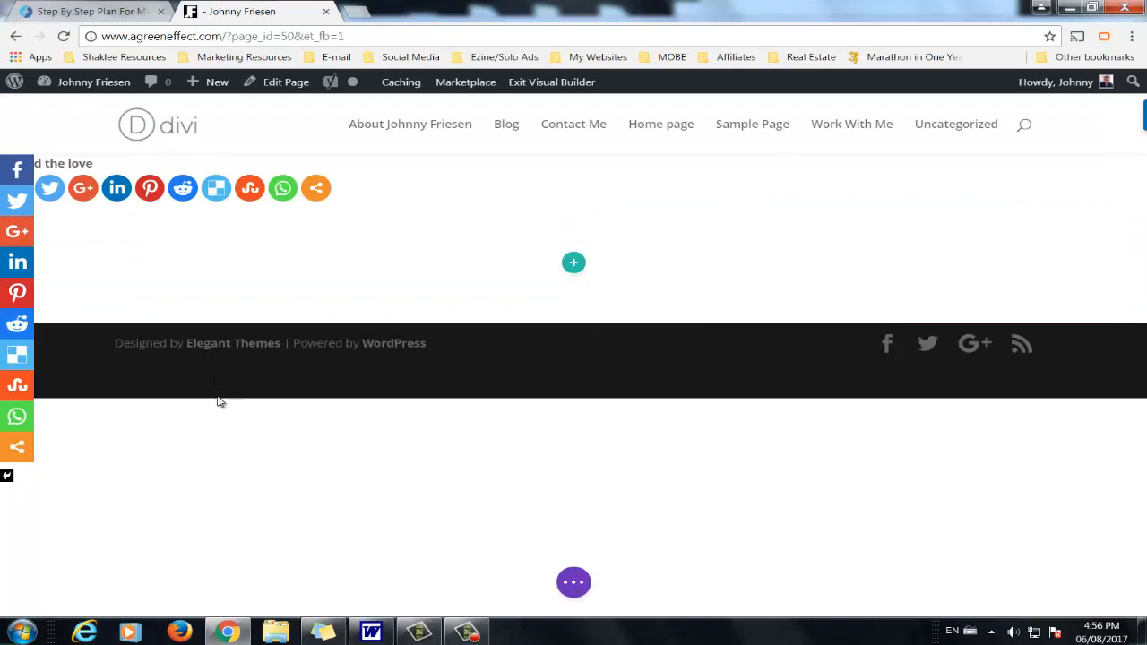
Step: Check the example home page's banner again, and open the bookmarked freeimages.com in a new browser tab
left_click(110, 10)
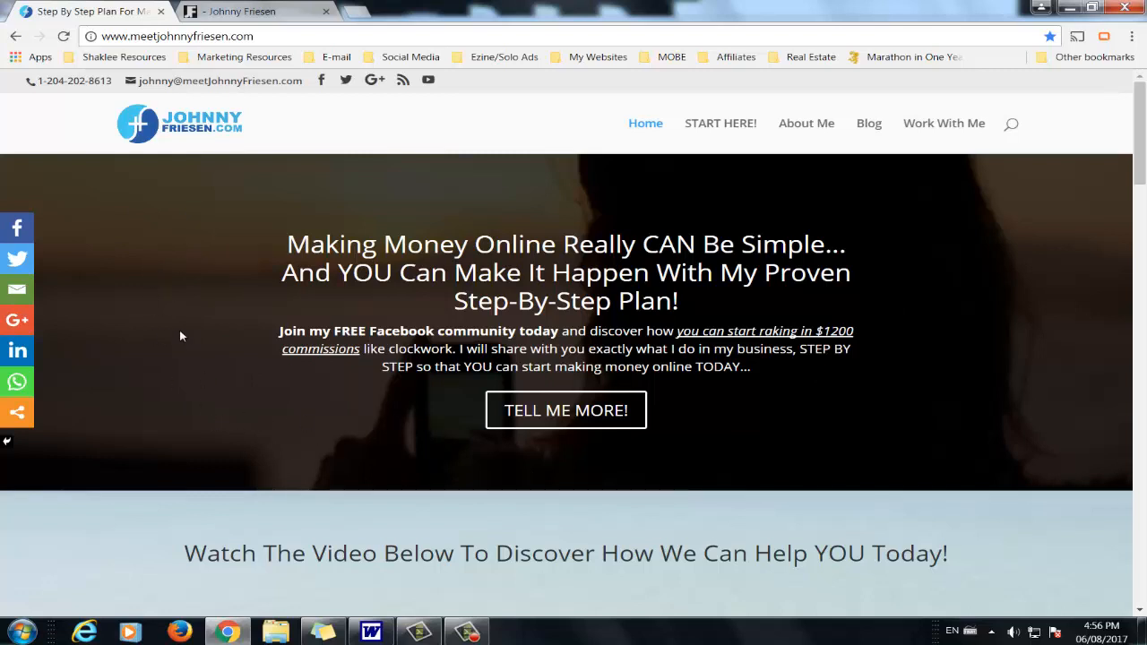
left_click(255, 10)
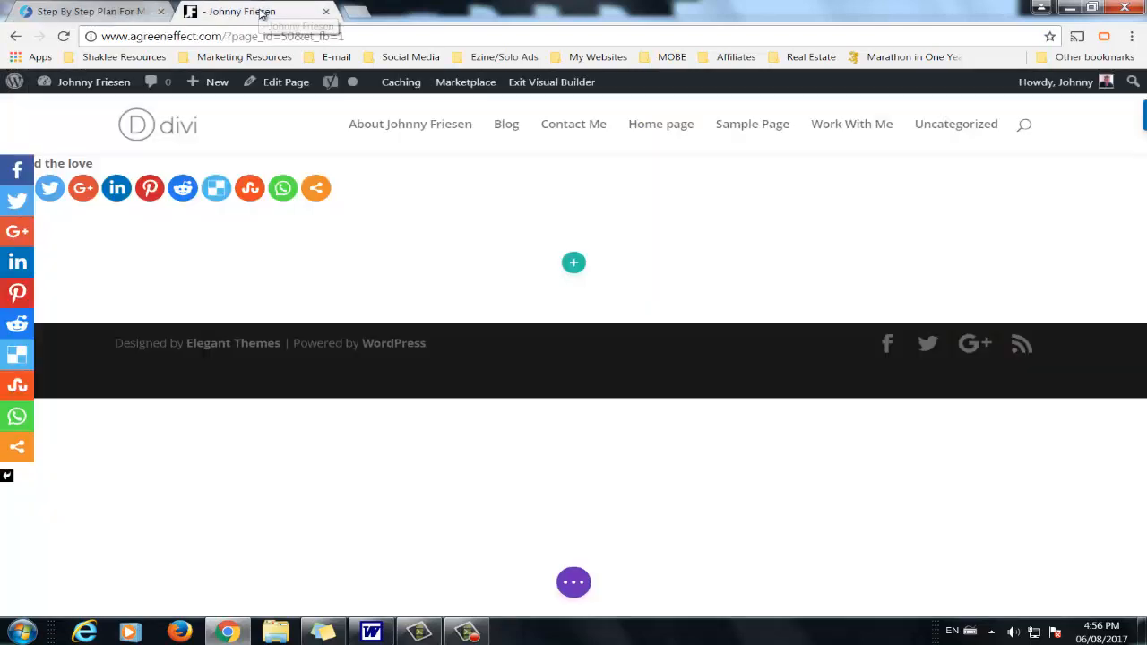
left_click(358, 11)
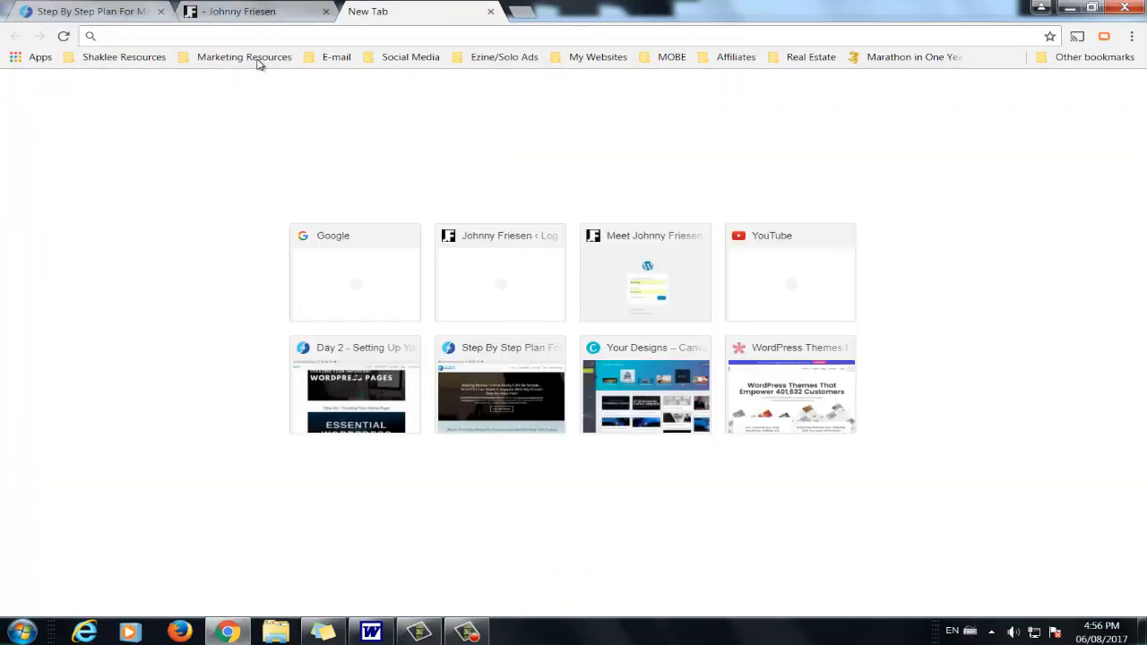
left_click(255, 59)
mouse_move(273, 240)
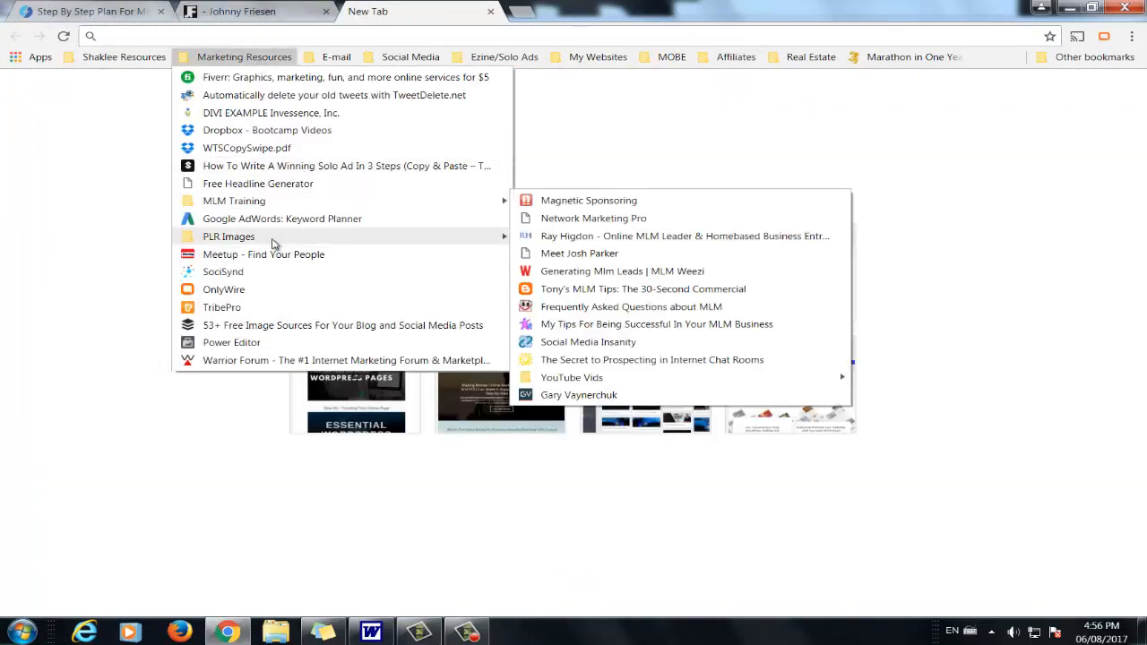
left_click(592, 254)
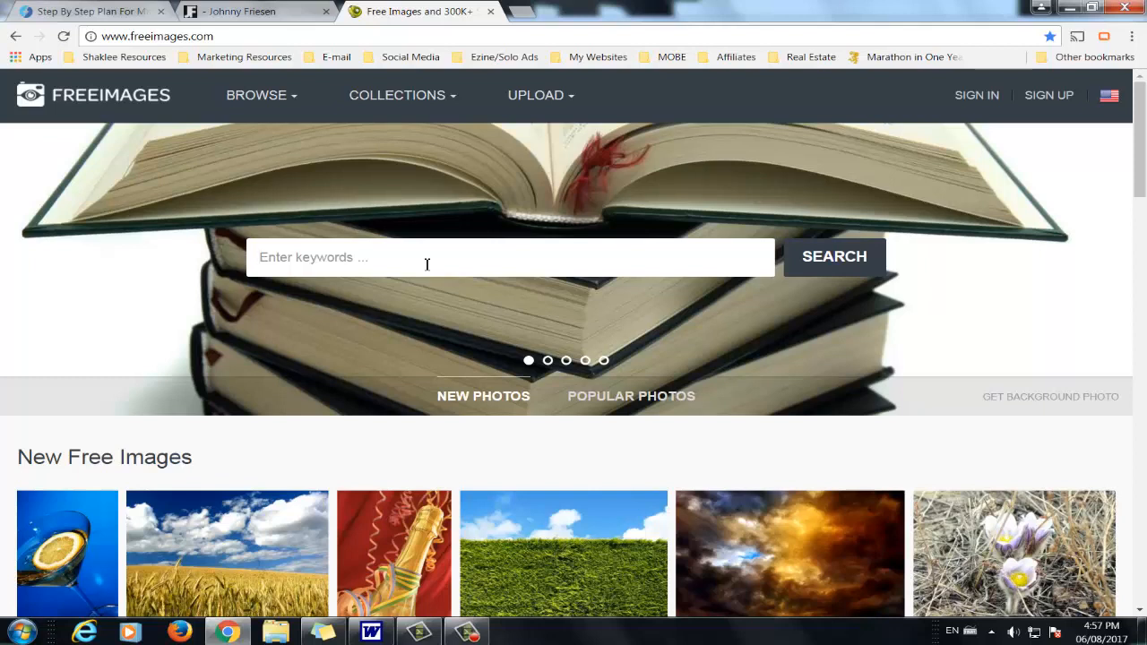
Step: Search FreeImages for "computer" and look through the first page of results to its end
type("computer")
key("Return")
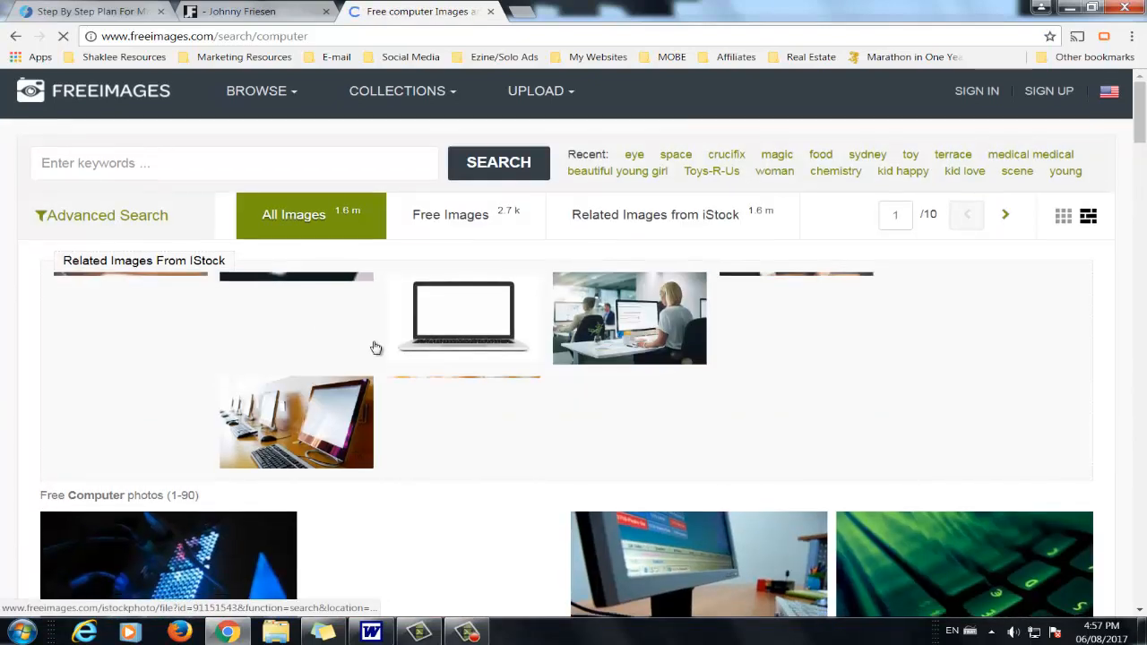
scroll(377, 345, "down", 2)
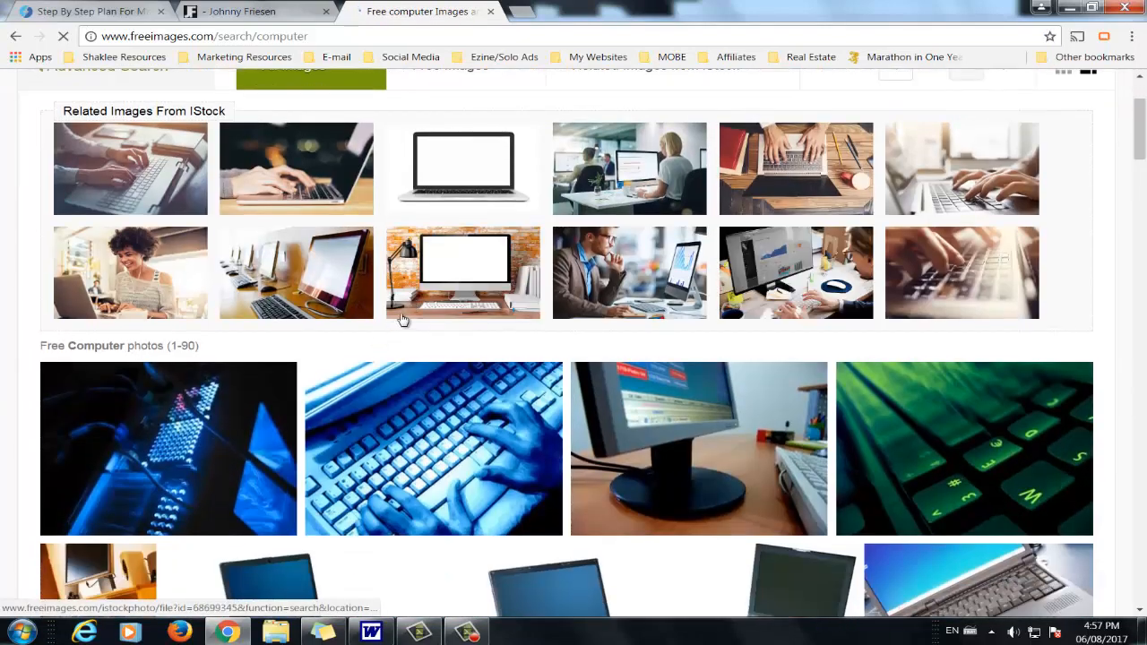
scroll(269, 380, "down", 1)
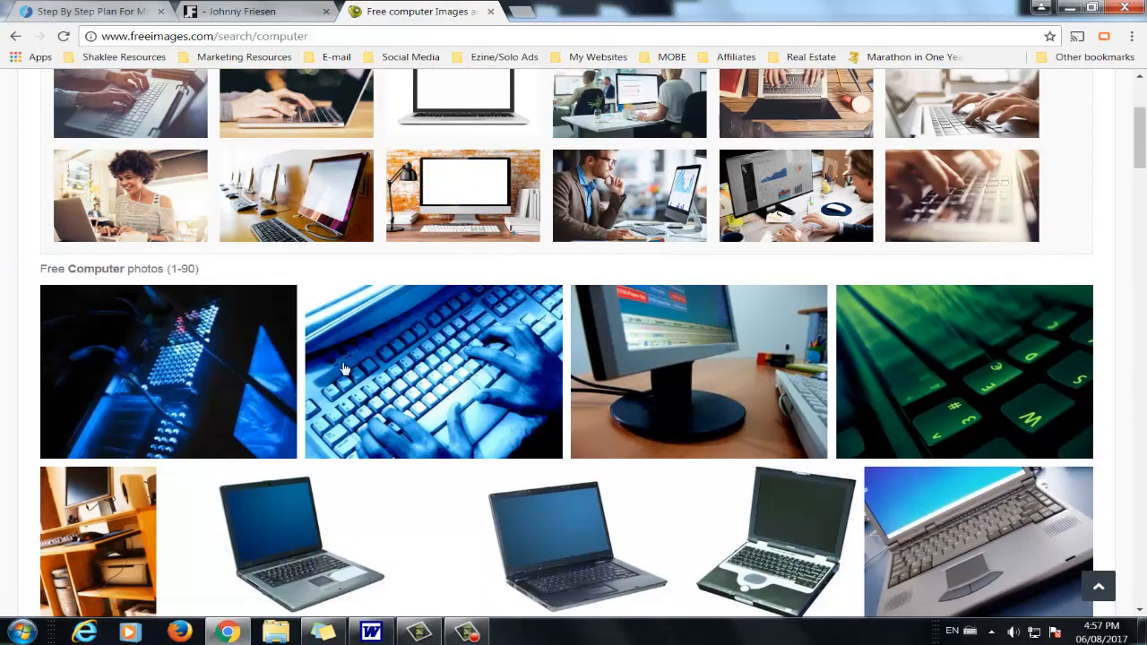
scroll(344, 370, "down", 1)
key("End")
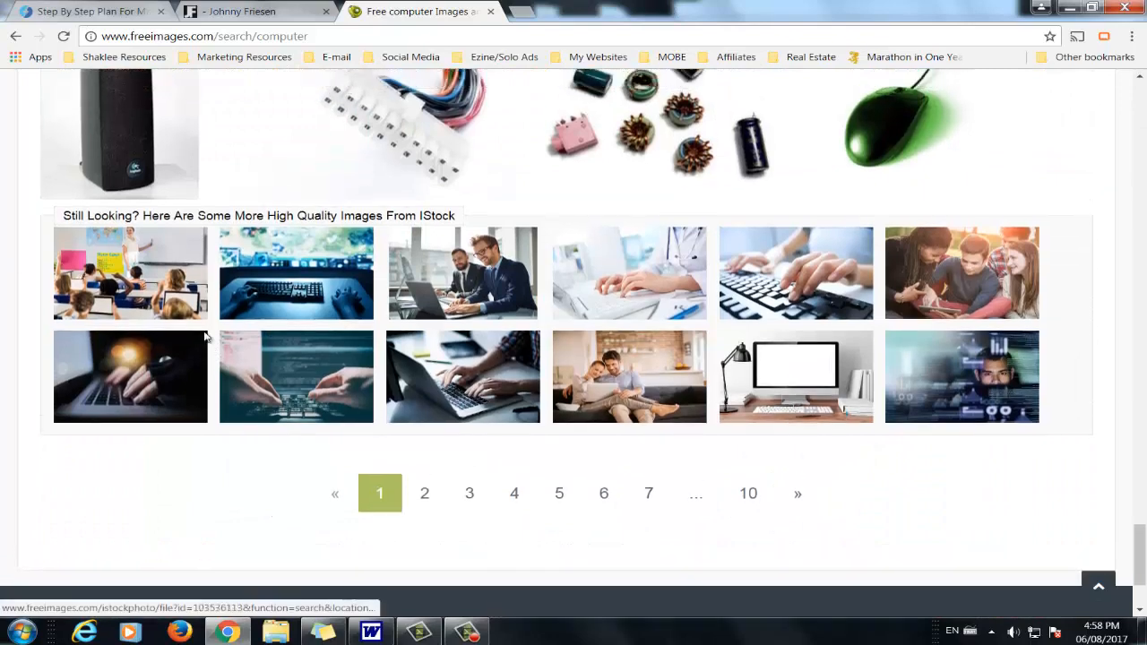
Step: Go back through the free computer photos and open the close-up of a beige keyboard beside a blue screen
scroll(166, 396, "up", 3)
scroll(212, 384, "up", 2)
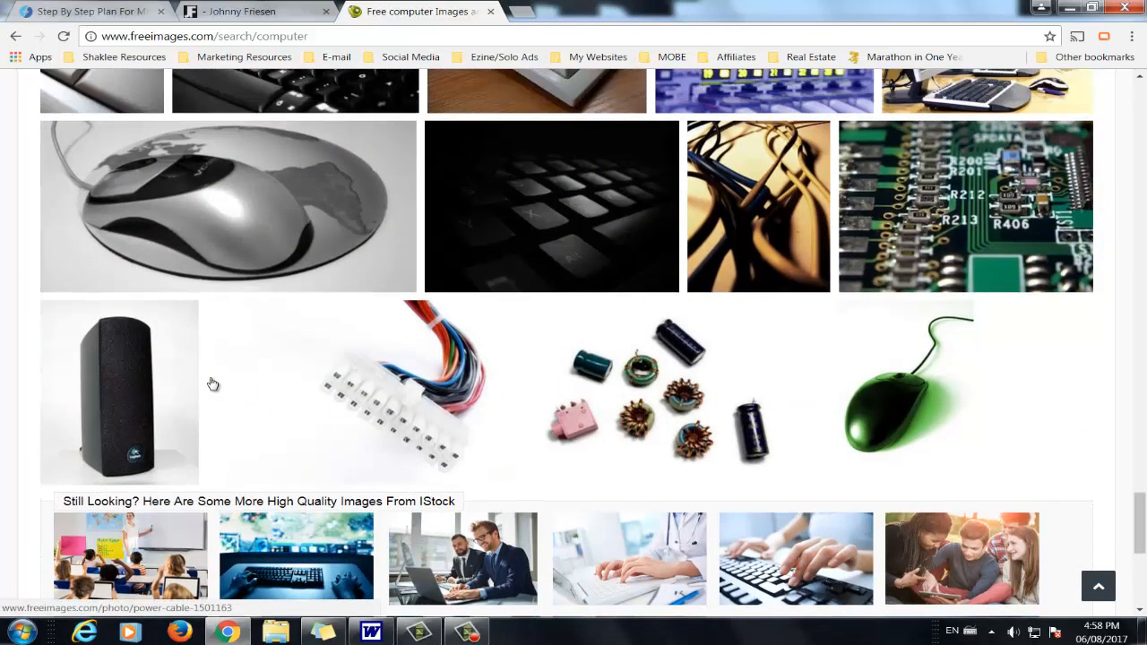
scroll(211, 384, "up", 2)
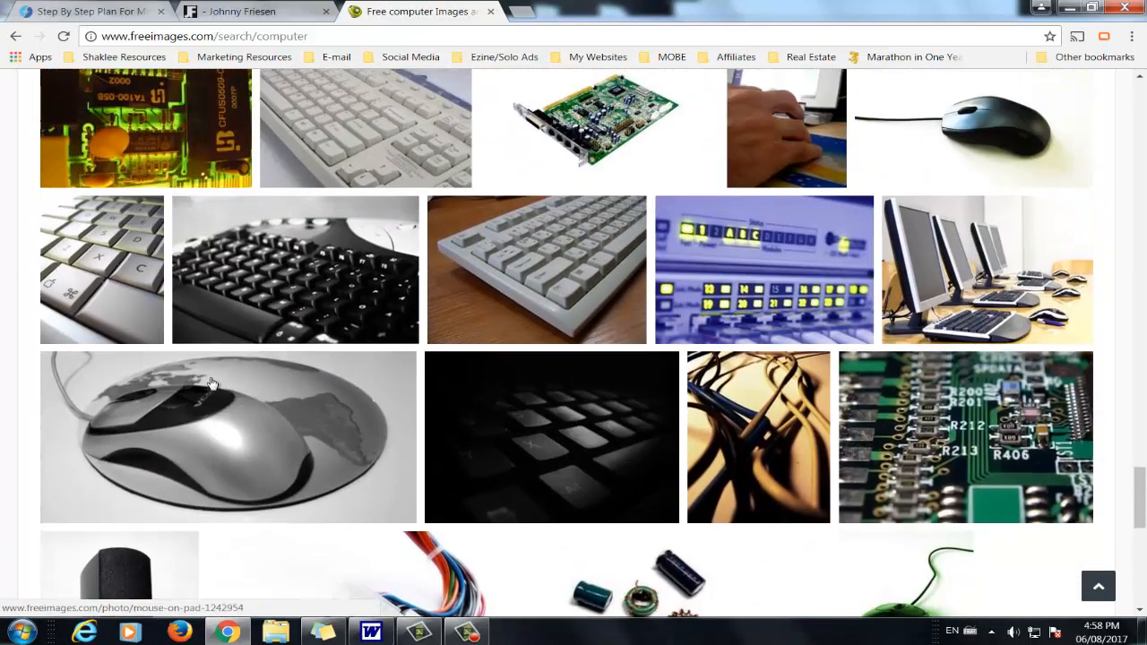
scroll(212, 383, "up", 4)
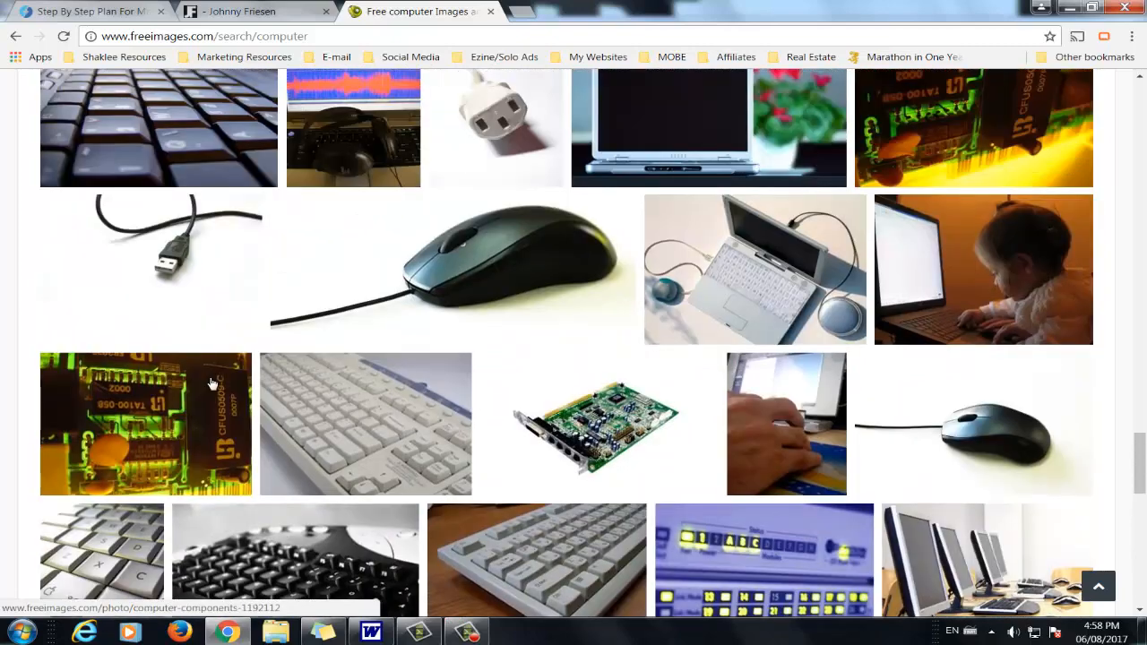
scroll(211, 384, "up", 3)
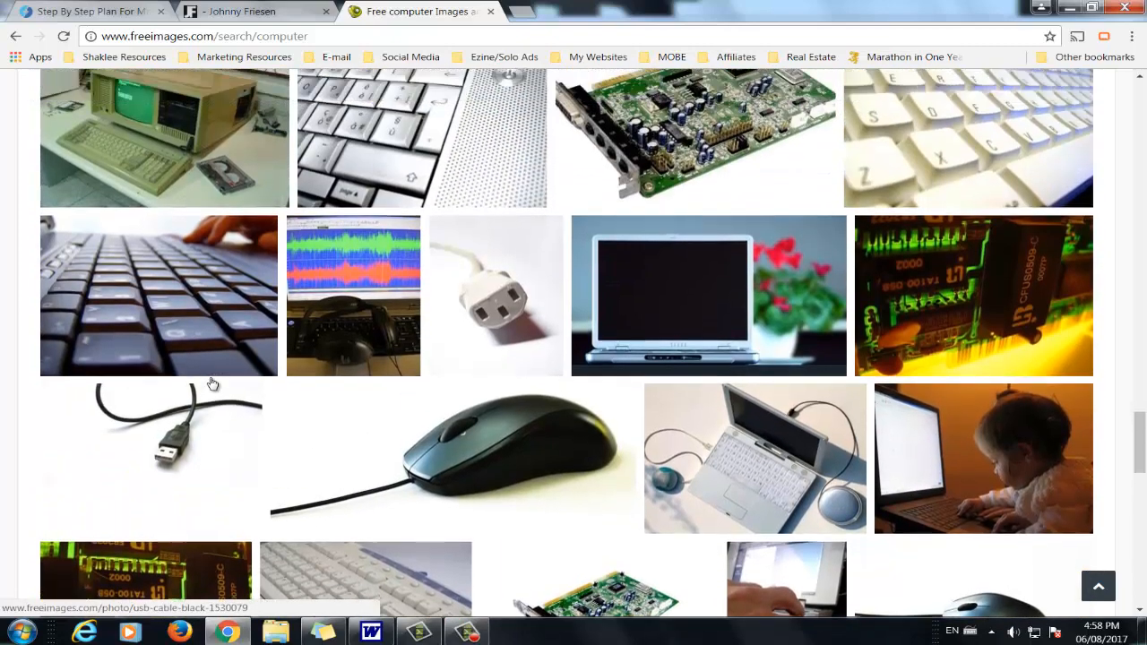
scroll(212, 383, "up", 2)
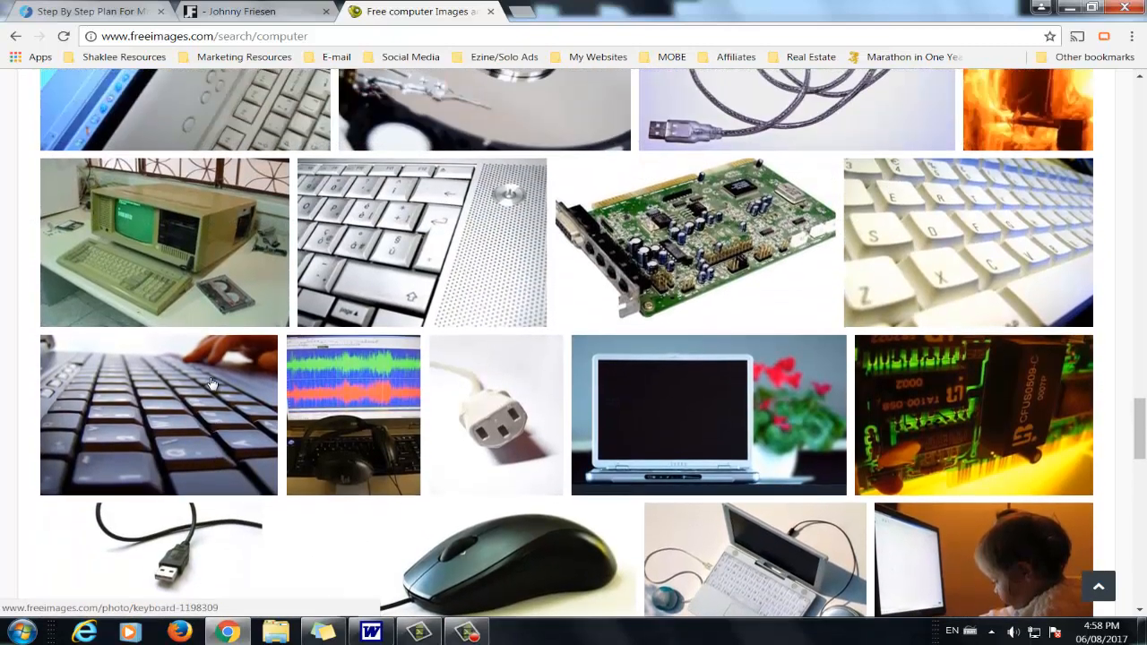
scroll(211, 383, "up", 3)
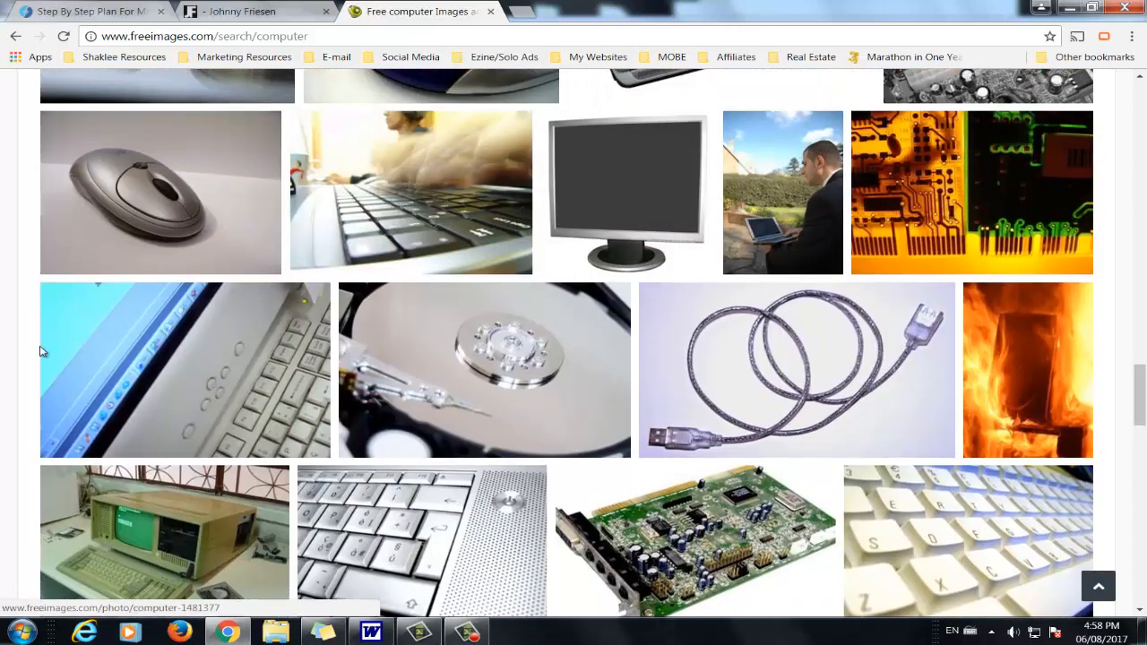
left_click(178, 356)
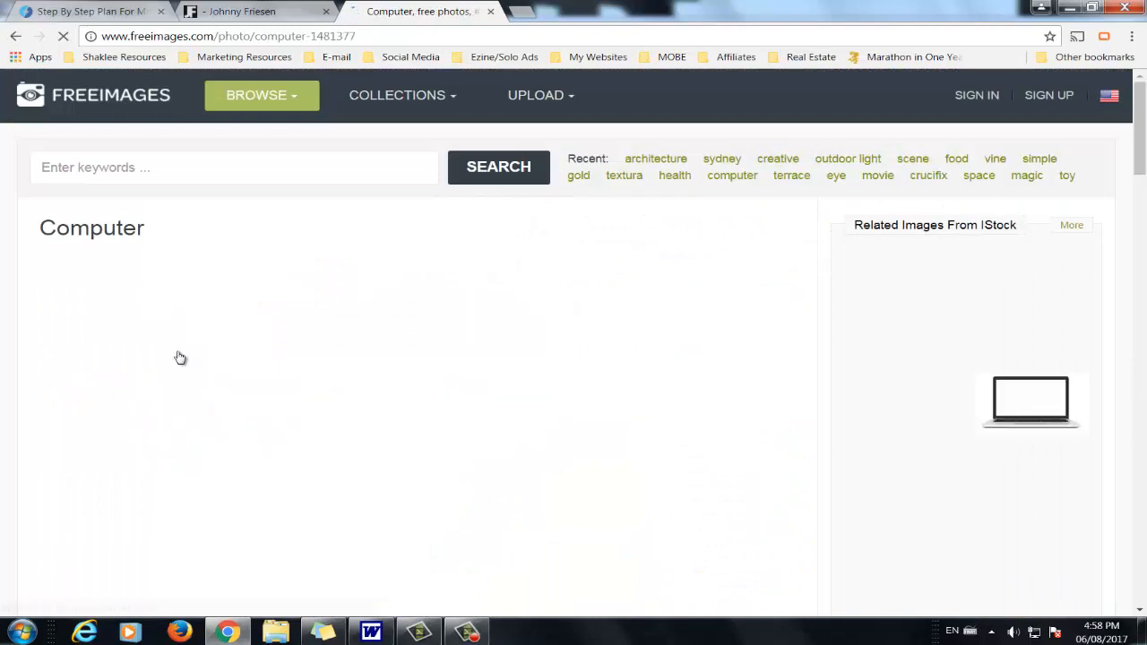
Step: Save the large keyboard photo in the Pictures library as computer-1481377.jpg
scroll(393, 270, "down", 2)
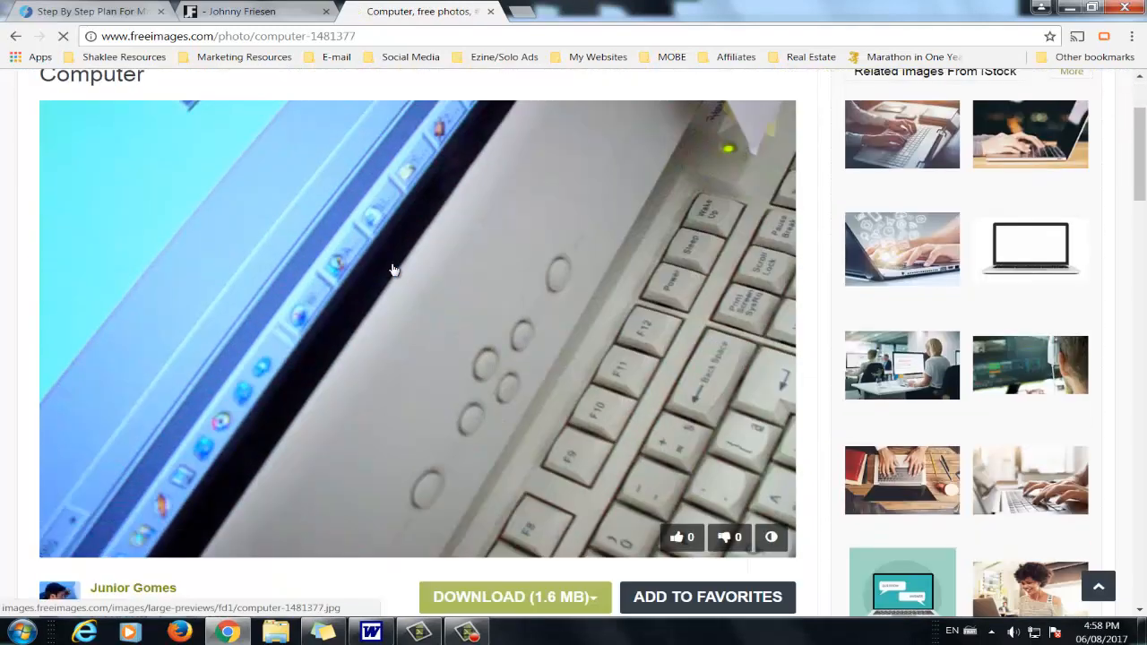
scroll(386, 271, "down", 1)
scroll(206, 289, "up", 1)
right_click(179, 204)
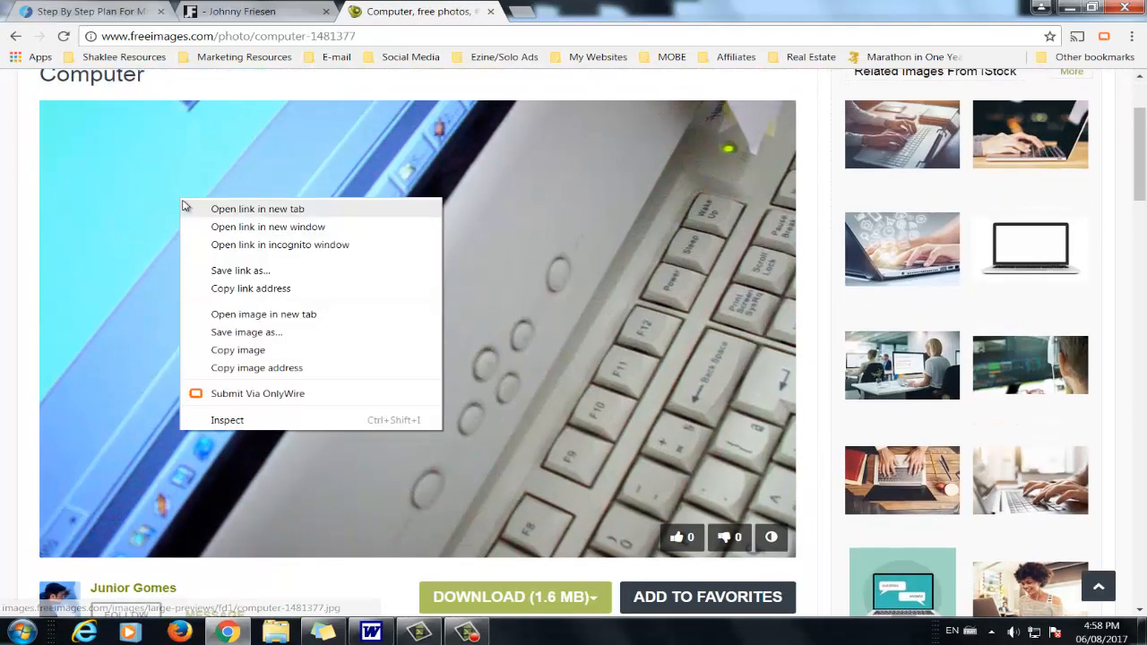
left_click(284, 332)
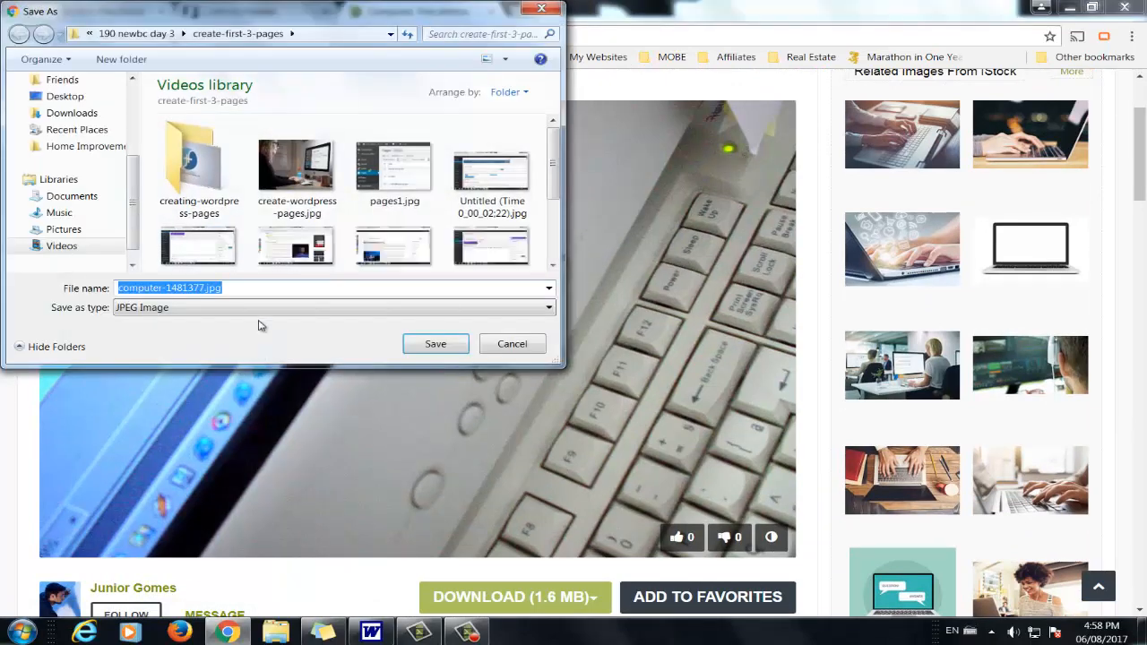
left_click(264, 288)
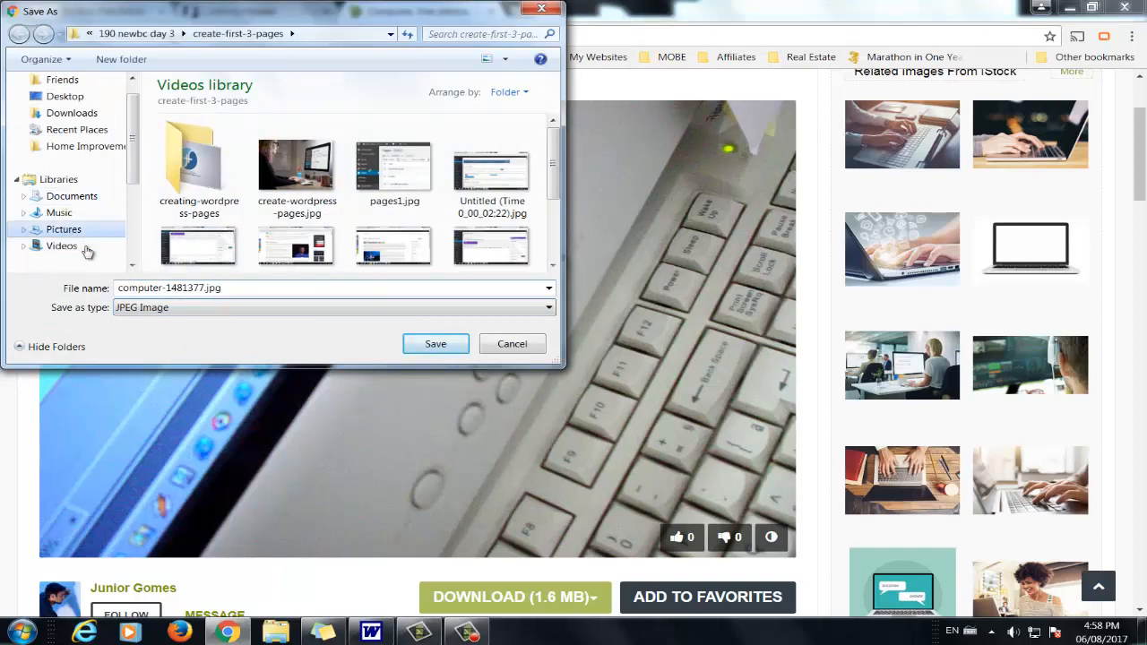
left_click(63, 229)
double_click(248, 288)
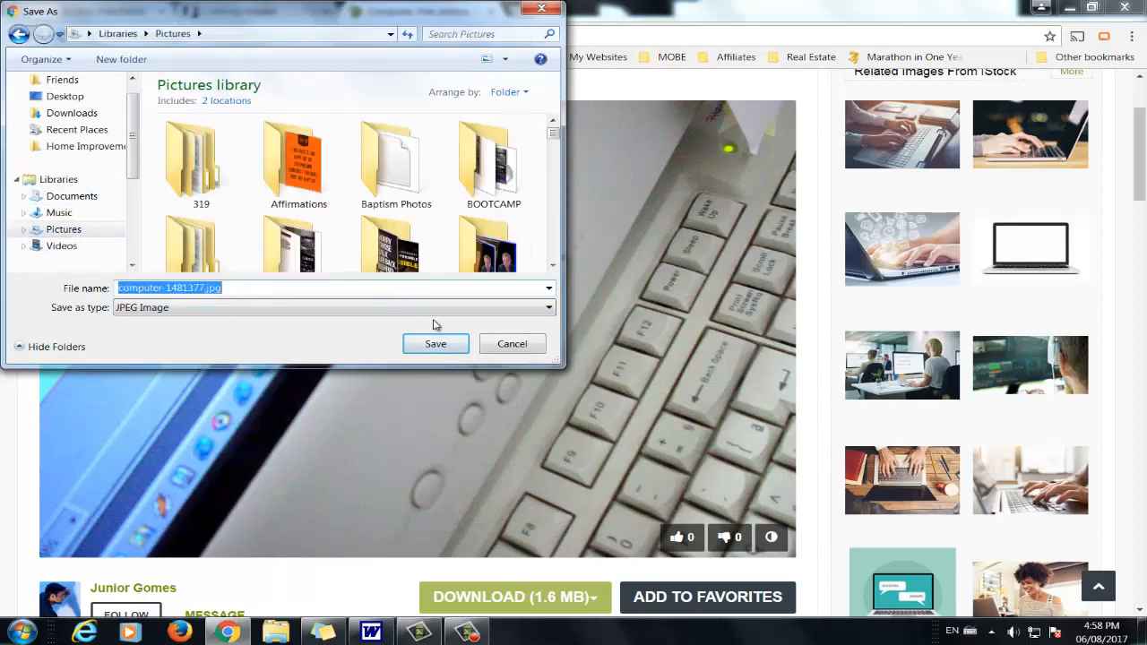
left_click(434, 344)
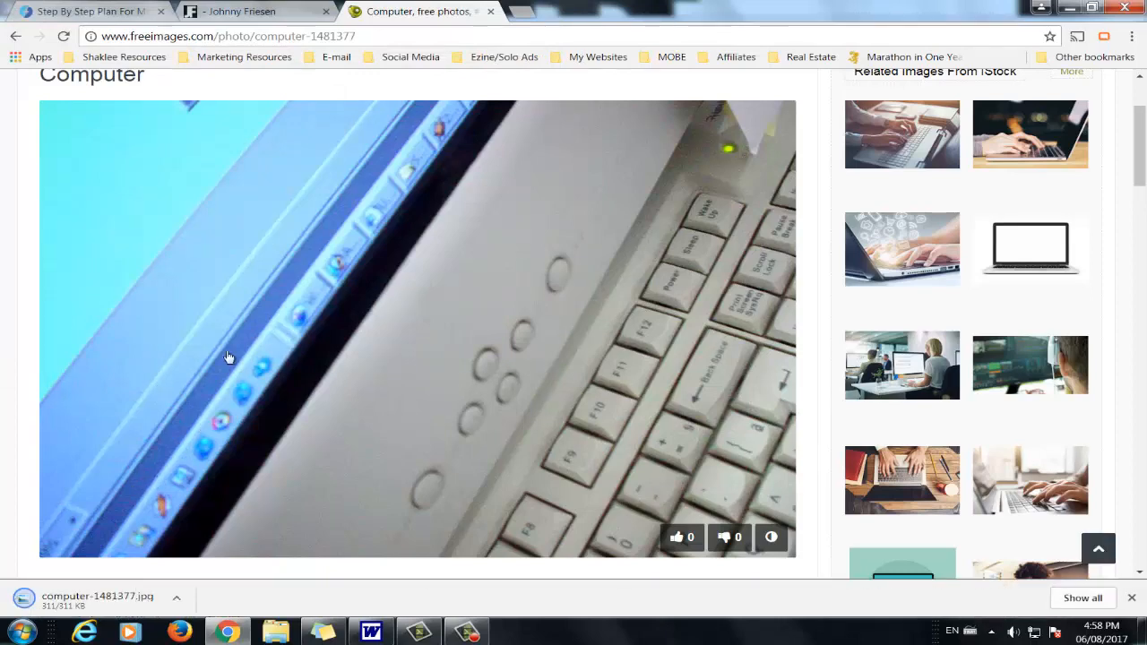
scroll(228, 357, "down", 1)
scroll(347, 260, "up", 1)
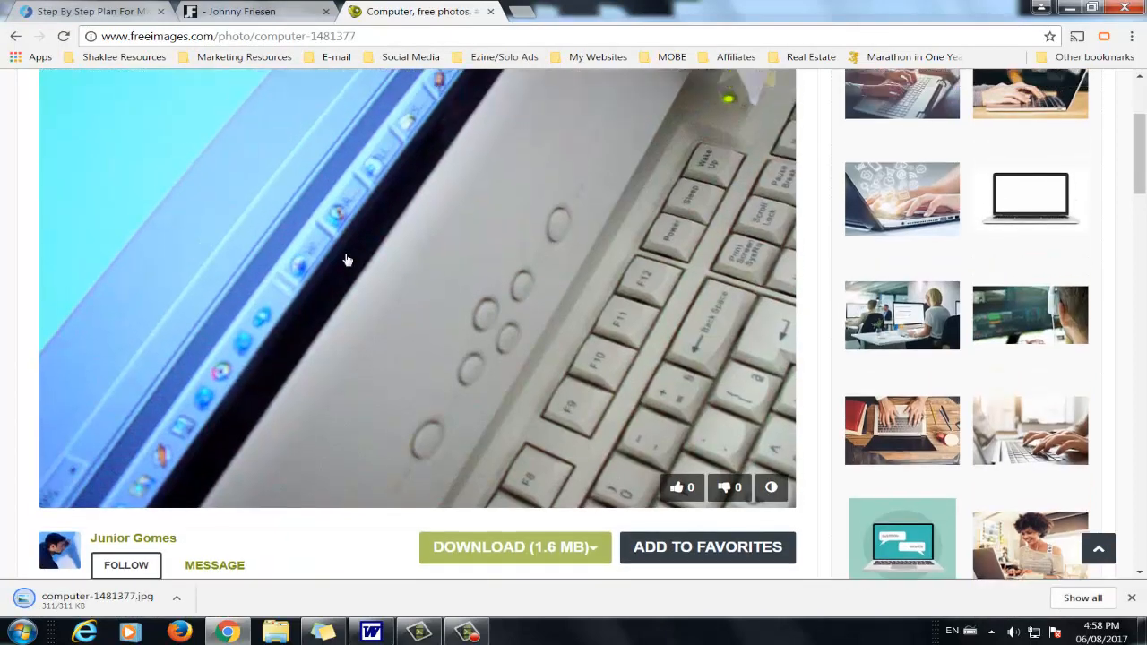
scroll(348, 260, "up", 1)
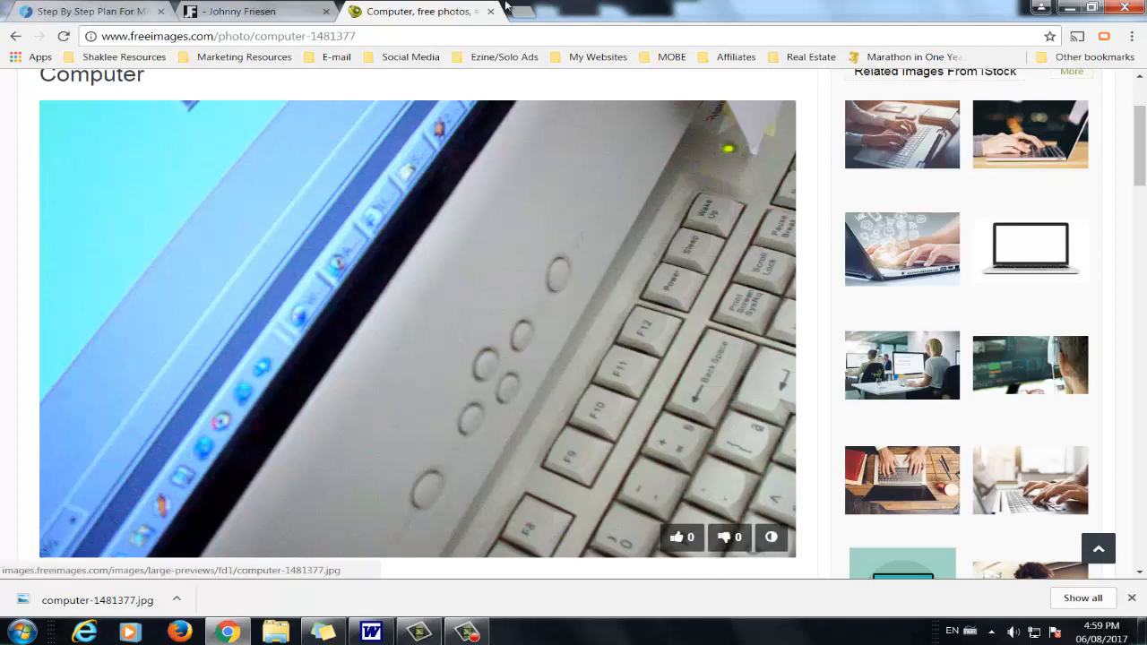
Step: Load canva.com in the current tab and show the full list of design types
key("ctrl+l")
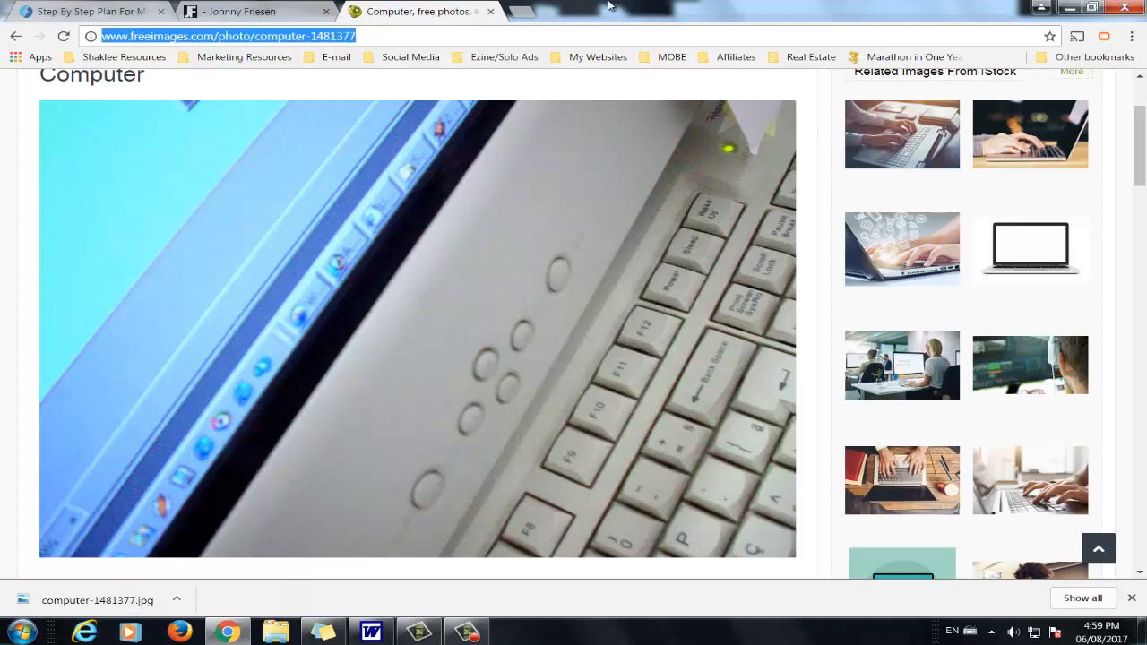
type("canva.com")
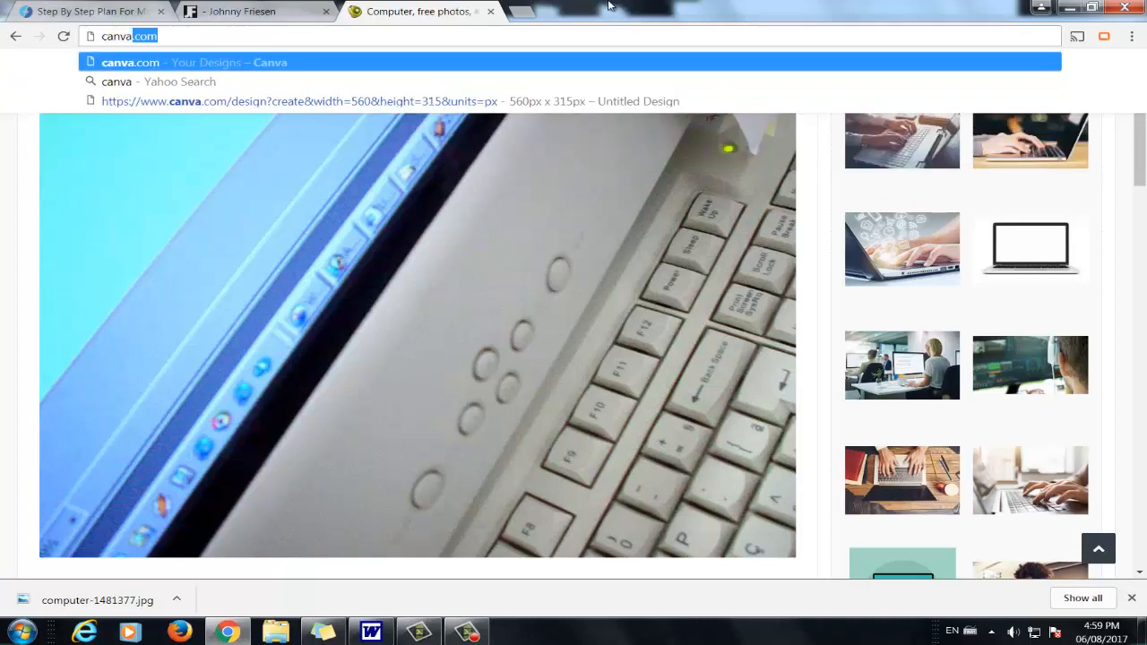
key("Return")
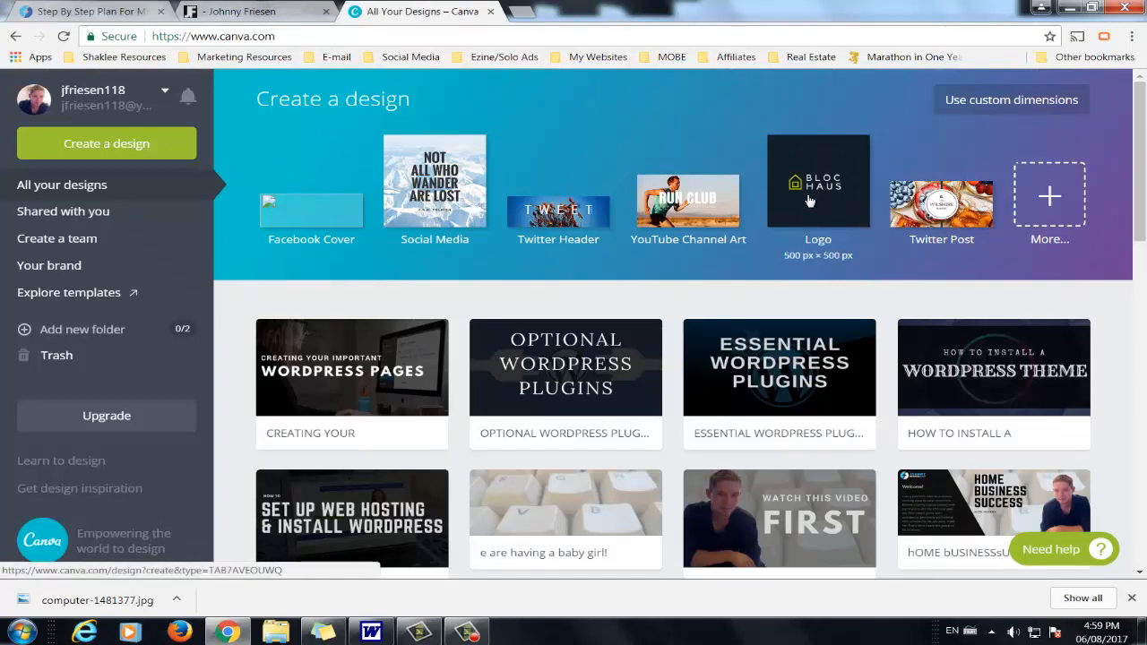
left_click(1055, 191)
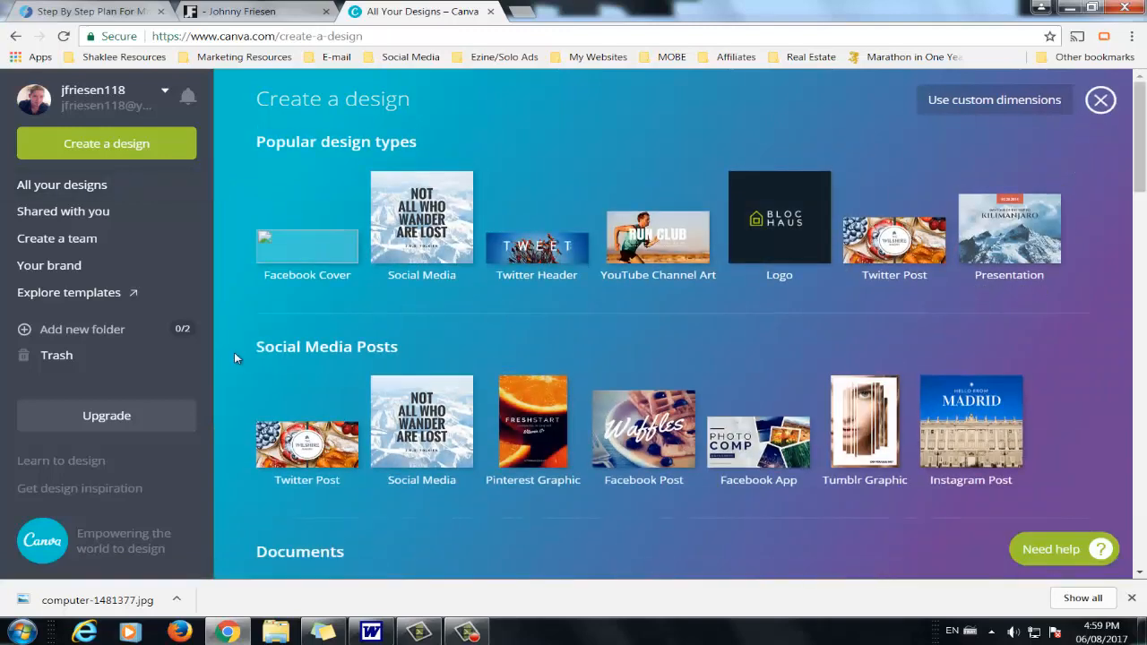
Step: Find the Desktop Wallpaper type under Blogging & eBooks and start a new design with it
scroll(242, 356, "down", 3)
scroll(243, 357, "down", 1)
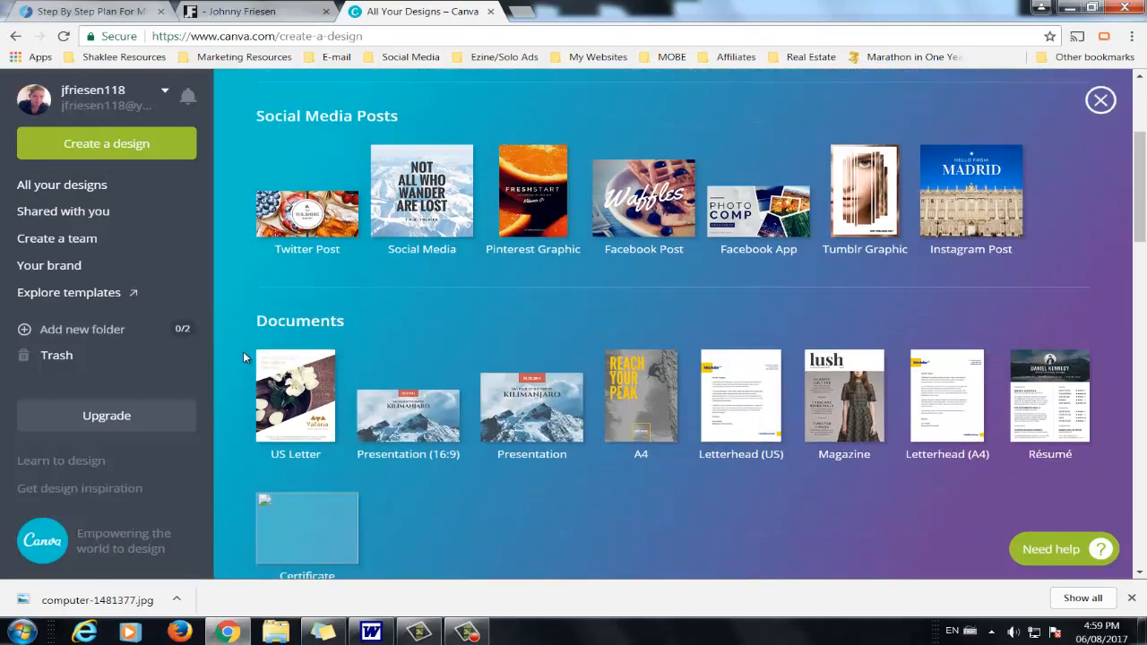
scroll(243, 356, "down", 1)
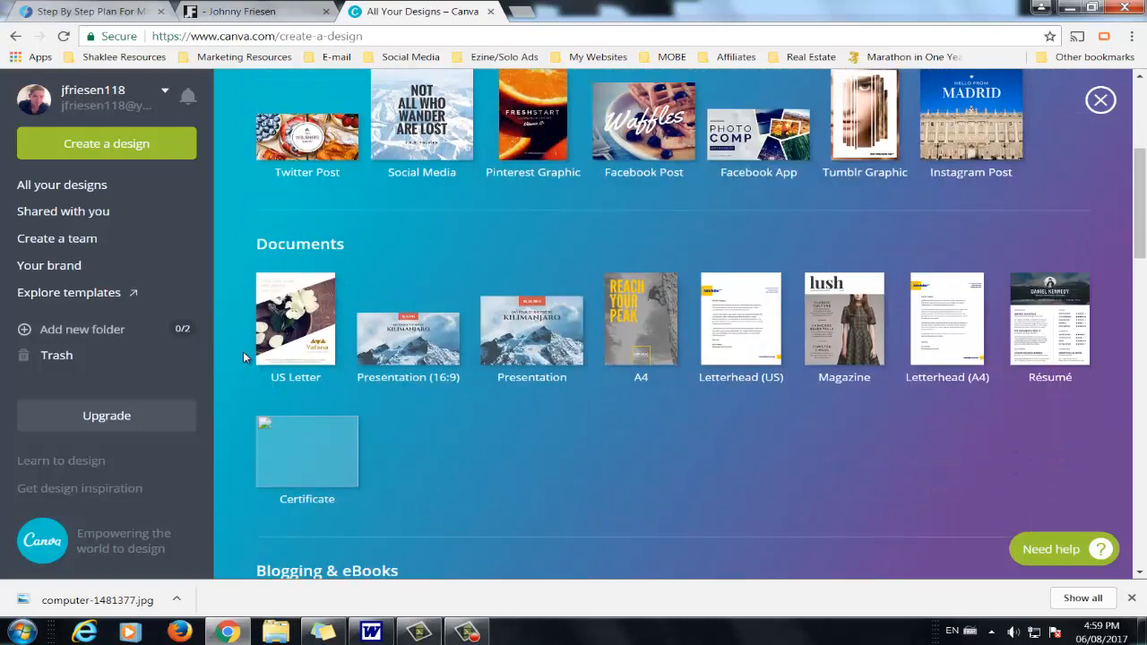
scroll(243, 357, "down", 1)
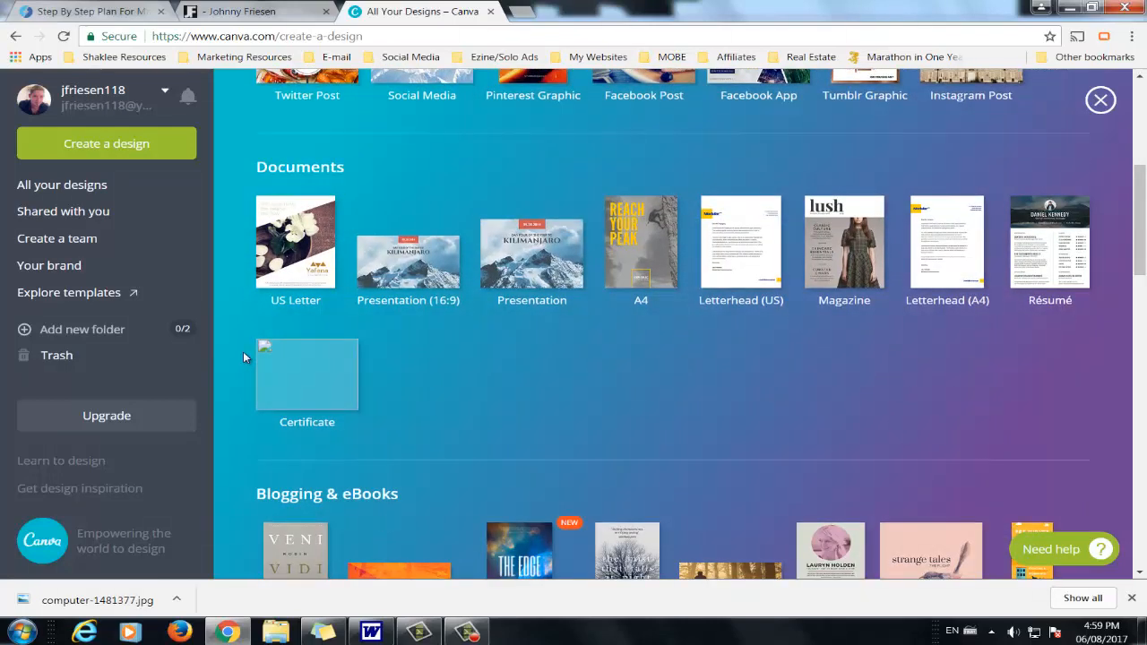
scroll(242, 356, "down", 1)
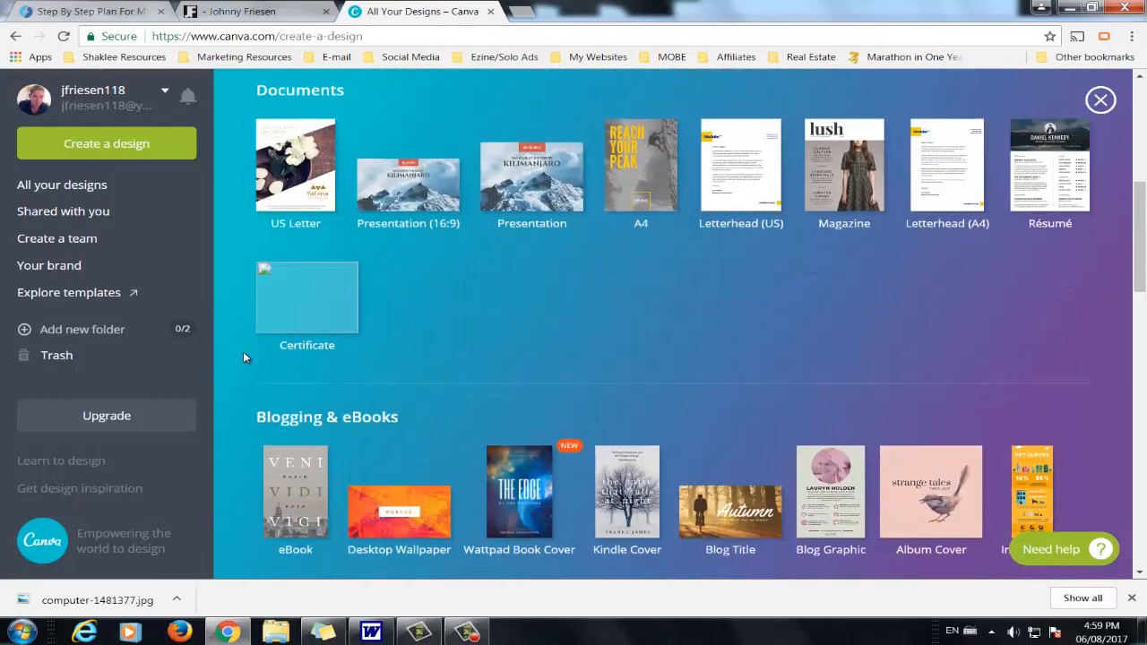
scroll(478, 354, "down", 2)
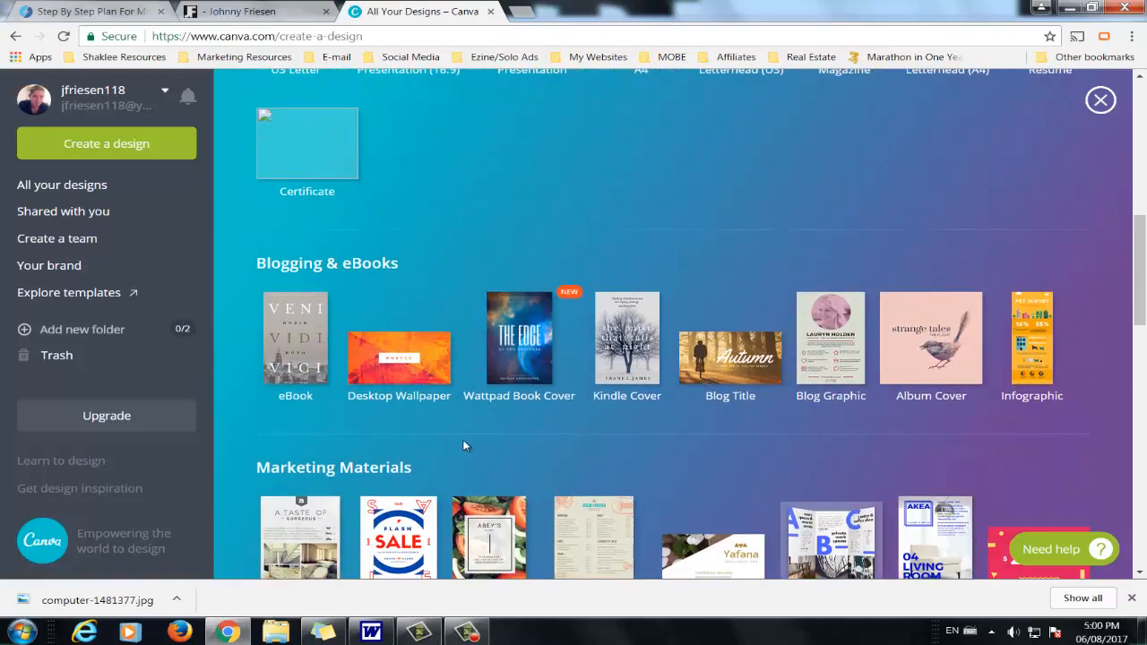
left_click(403, 360)
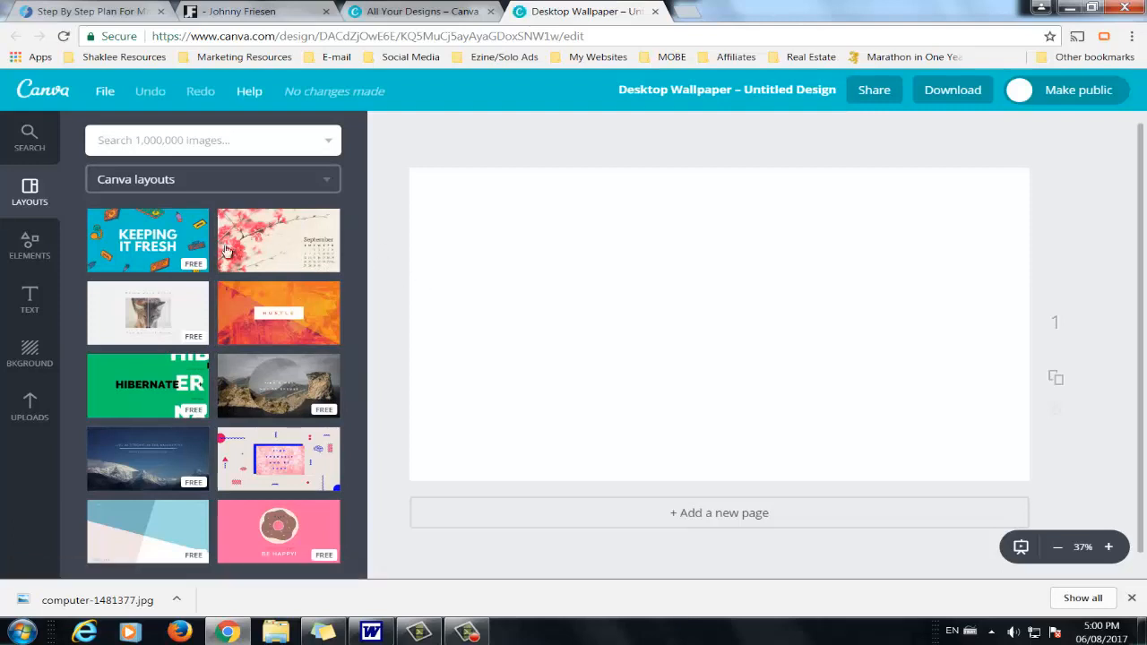
Step: Apply the free "Keeping It Fresh" layout to the page and erase all of its heading text
left_click(166, 242)
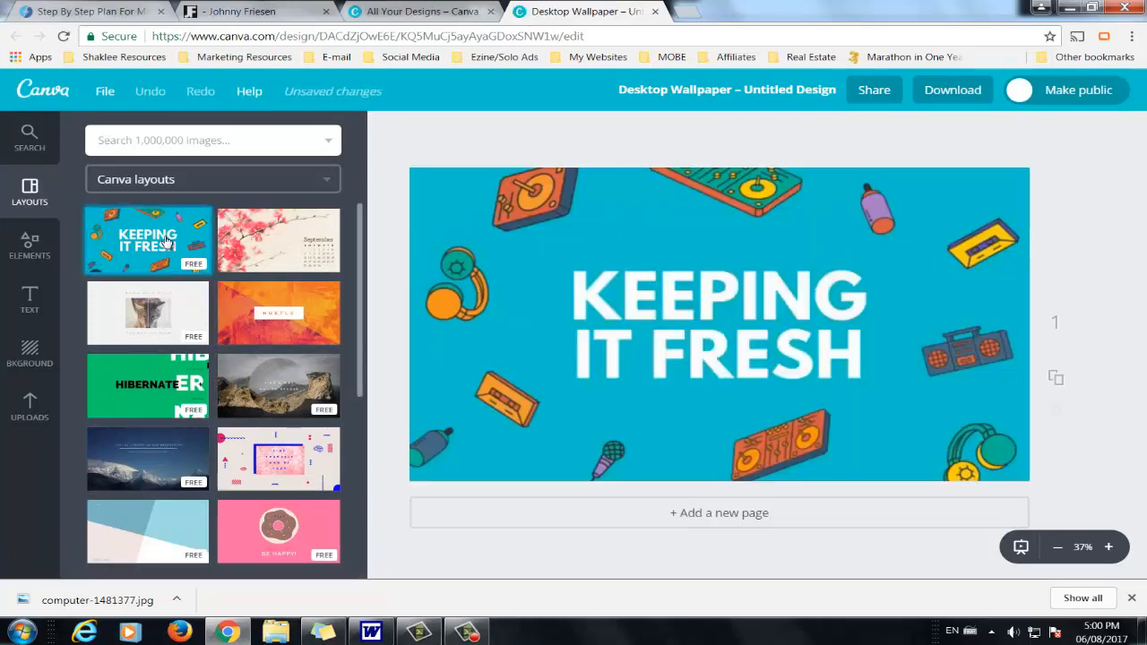
double_click(684, 295)
key("BackSpace")
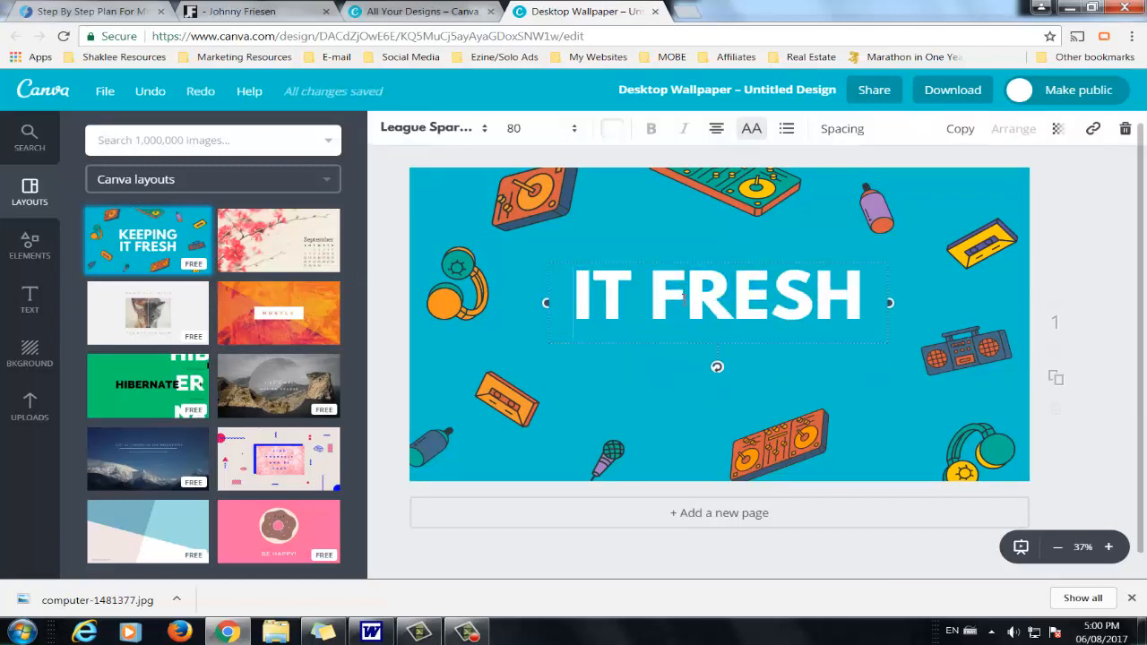
double_click(683, 295)
key("ctrl+a")
key("BackSpace")
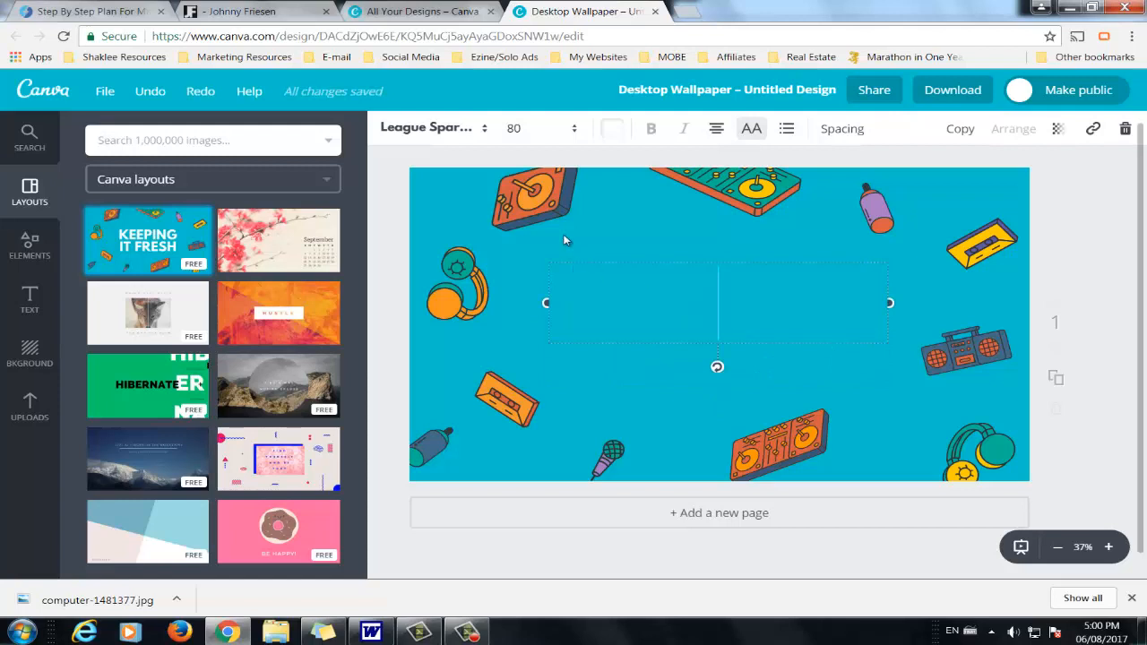
Step: Delete the layout's blue background and the illustrations along the page's left side and lower edge, except the lower-right headphones
left_click(565, 238)
left_click(563, 231)
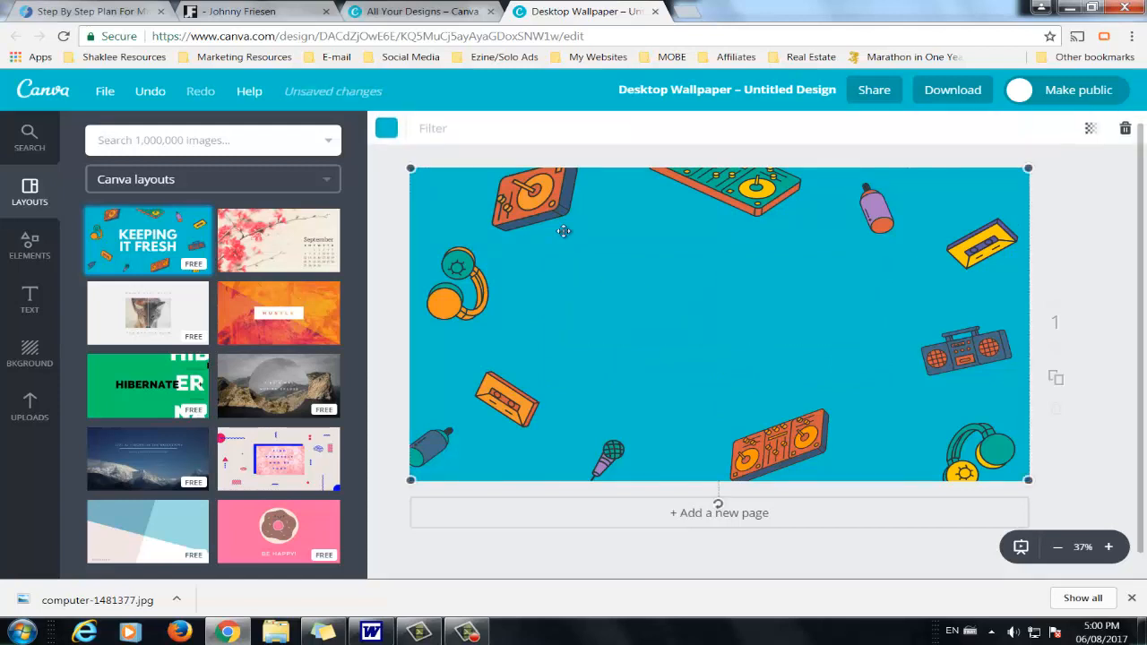
key("Delete")
left_click(527, 186)
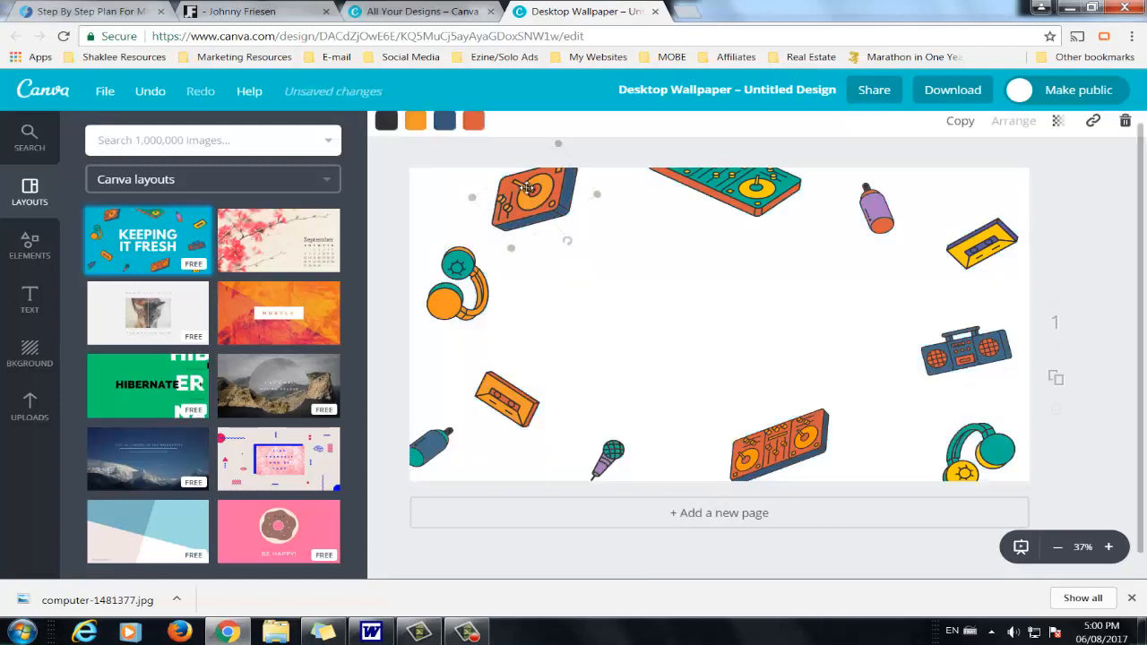
key("Delete")
left_click(458, 280)
key("Delete")
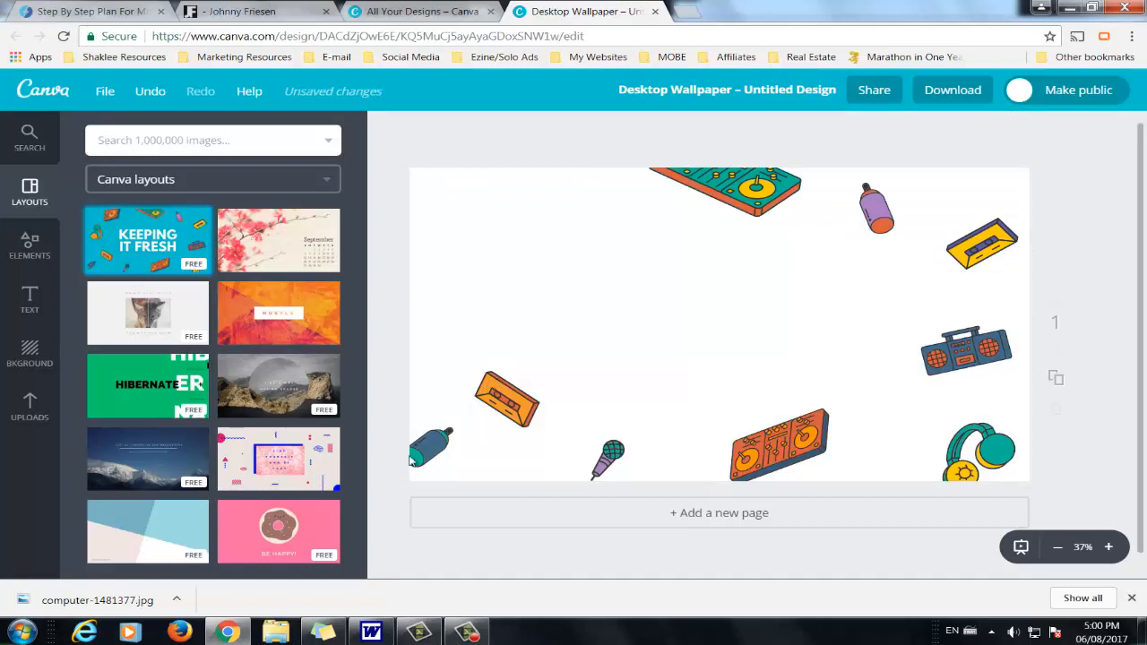
key("Delete")
key("Delete")
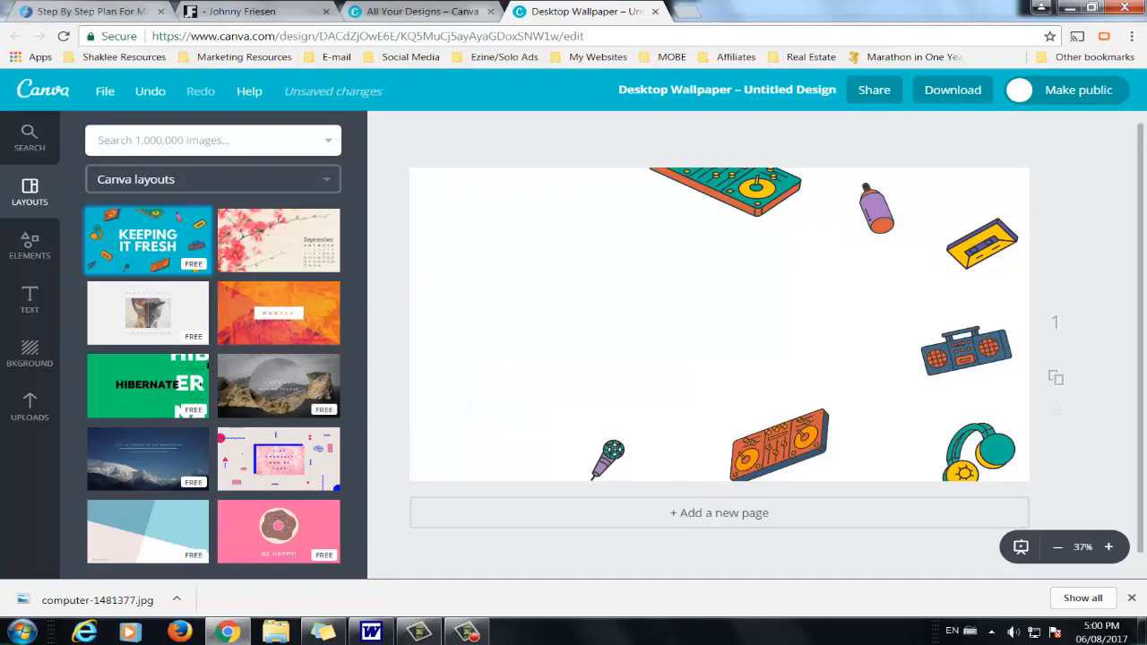
left_click(613, 448)
key("Delete")
key("Delete")
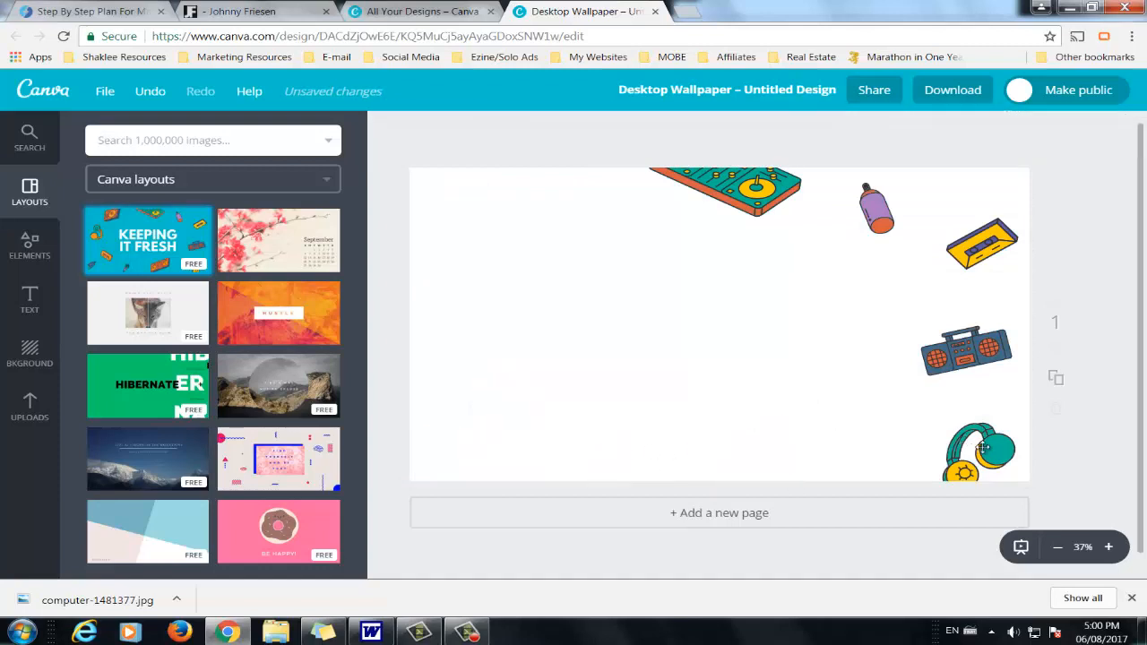
Step: Delete the remaining headphones, boombox, yellow cassette, purple spray can and green mixer so the page is blank
key("Delete")
left_click(966, 348)
key("Delete")
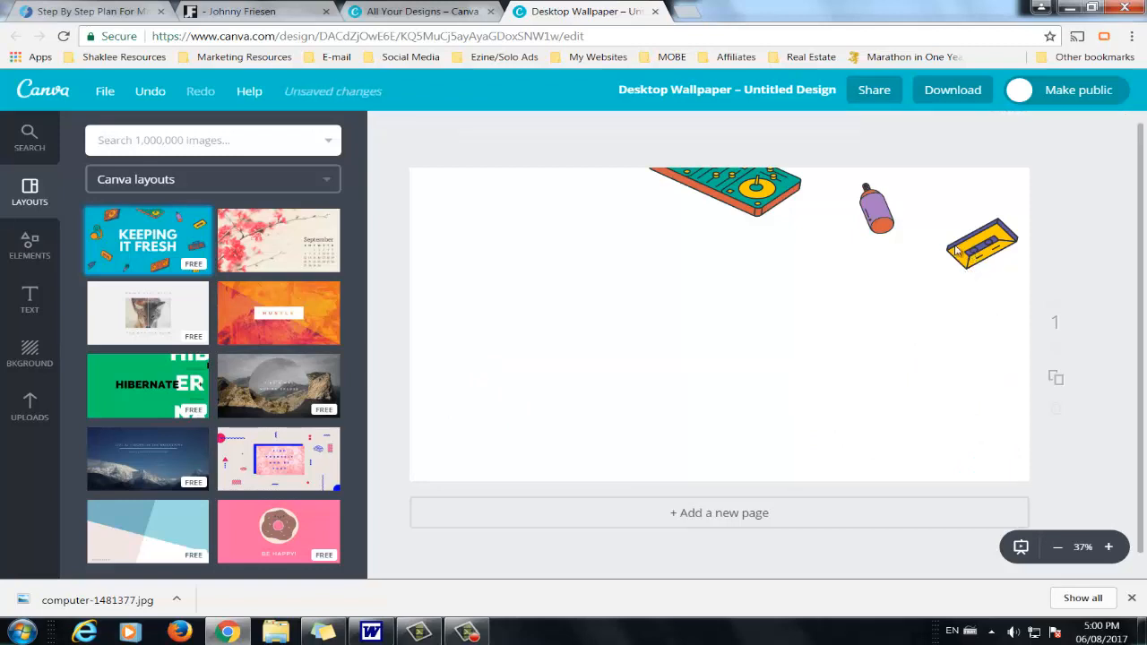
left_click(957, 253)
key("Delete")
left_click(873, 206)
key("Delete")
left_click(740, 201)
key("Delete")
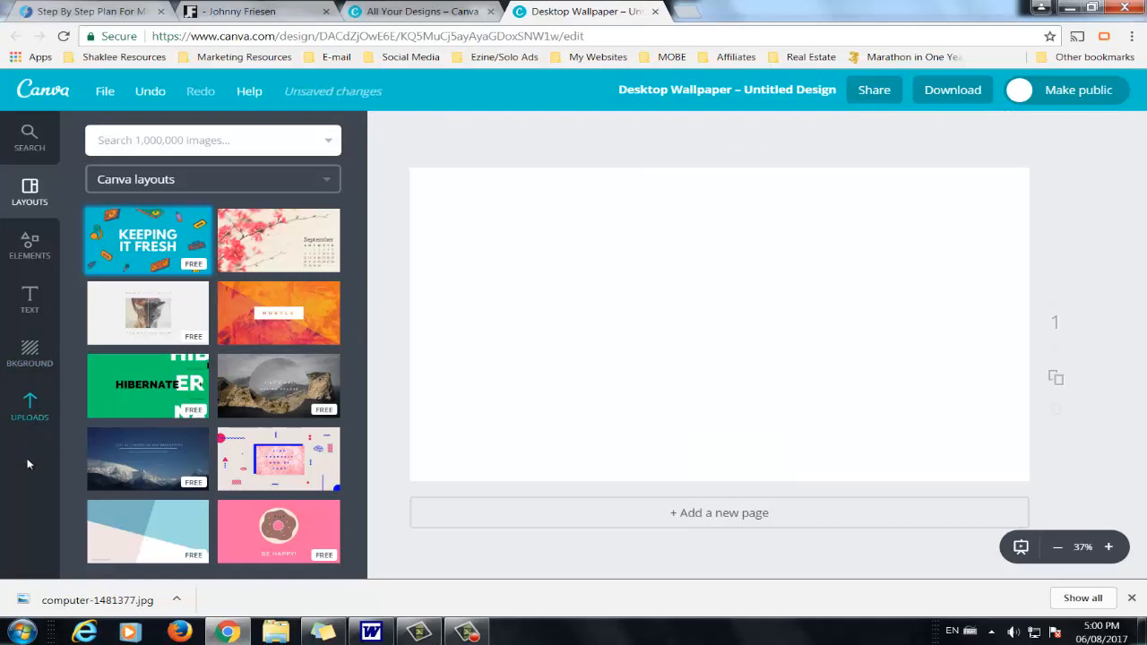
Step: Upload computer-1481377.jpg from the Pictures library to the image uploads
left_click(31, 408)
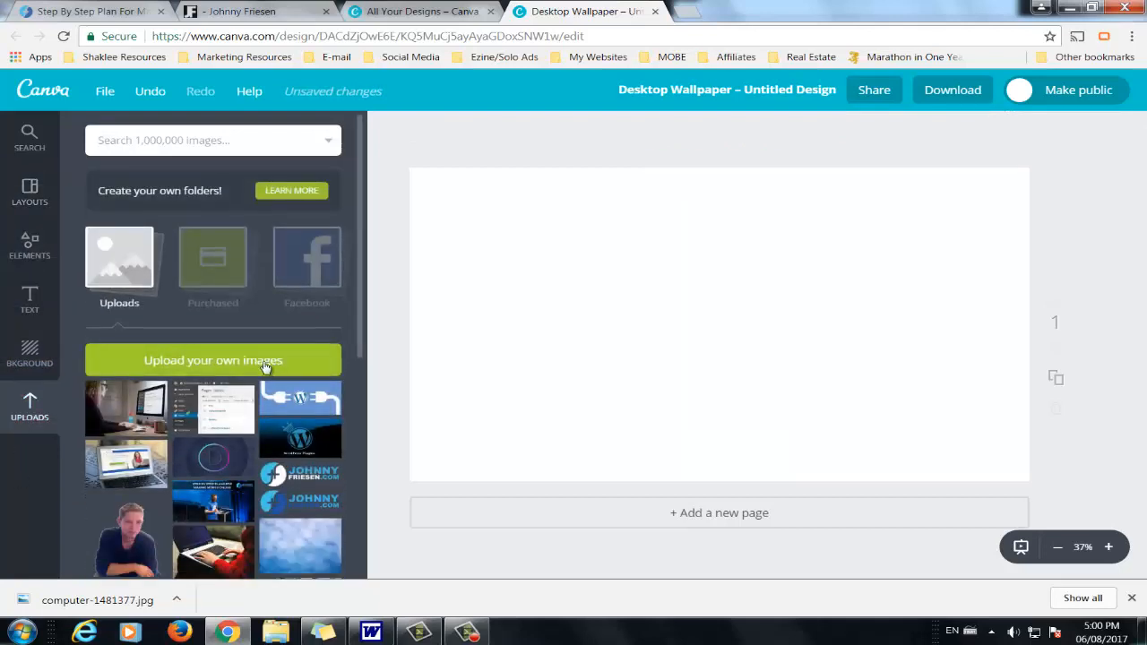
left_click(232, 361)
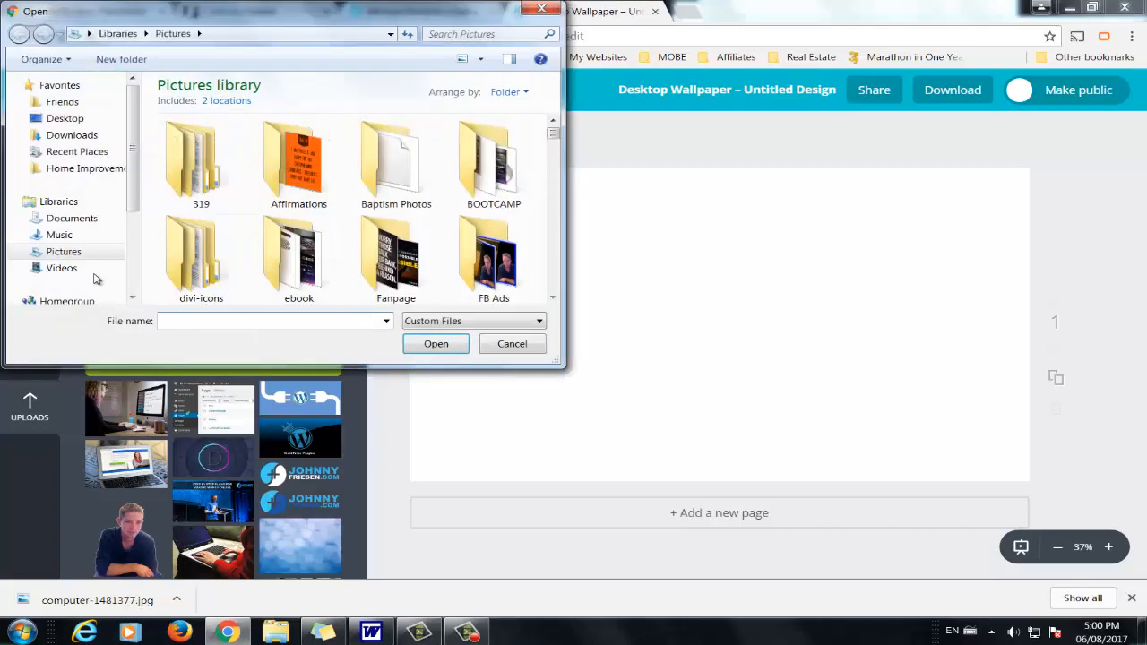
left_click(269, 272)
type("computer-1481377.jpg")
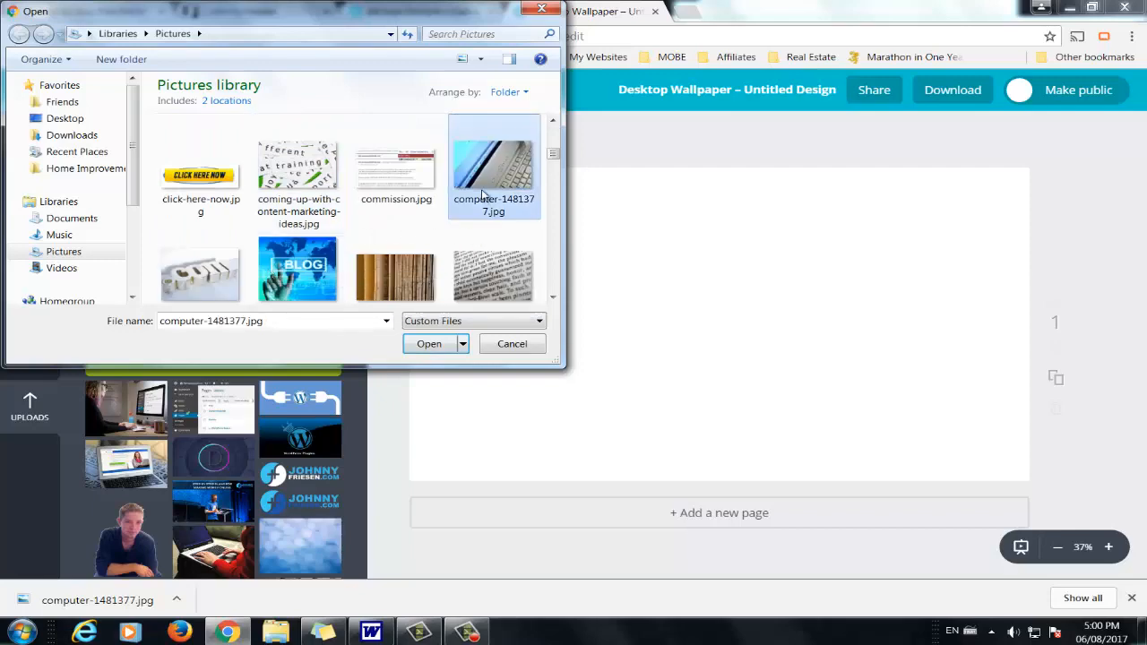
double_click(483, 173)
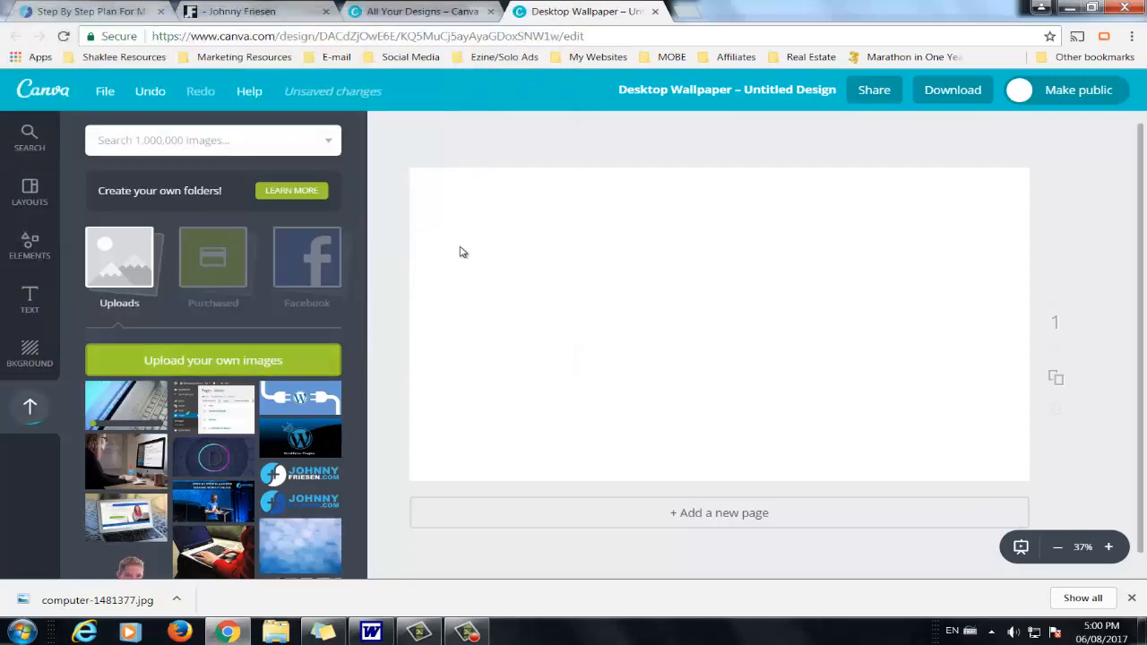
Step: Place the uploaded keyboard photo on the page and enlarge it to about 1944 × 1302 so it covers the whole page
left_click(138, 414)
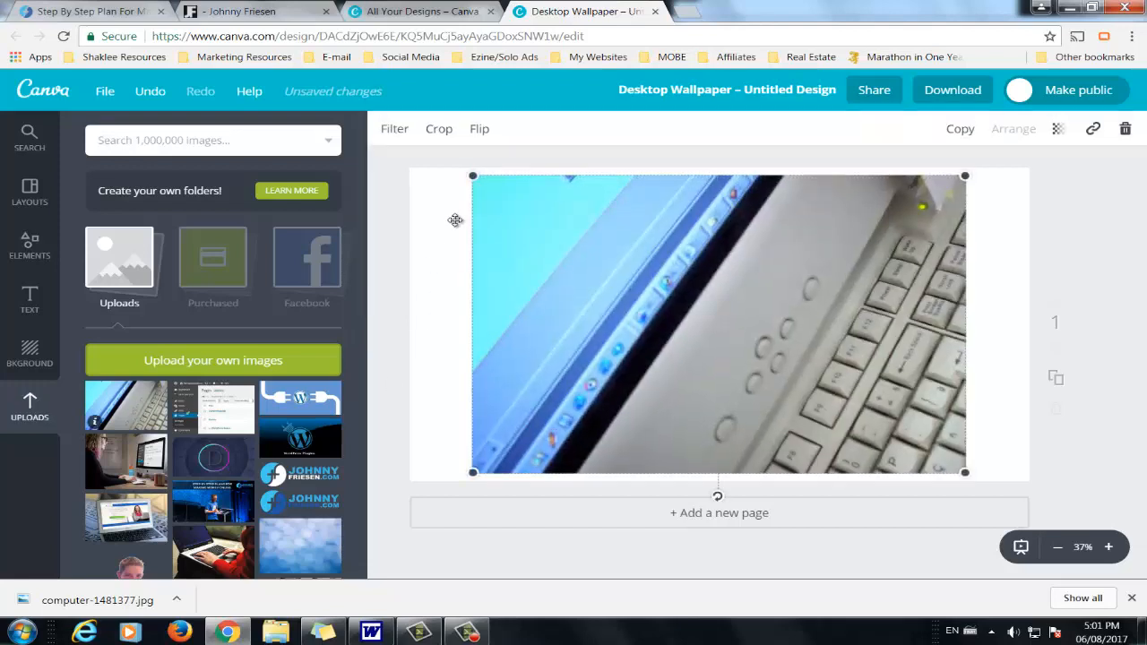
left_click_drag(432, 164, 402, 153)
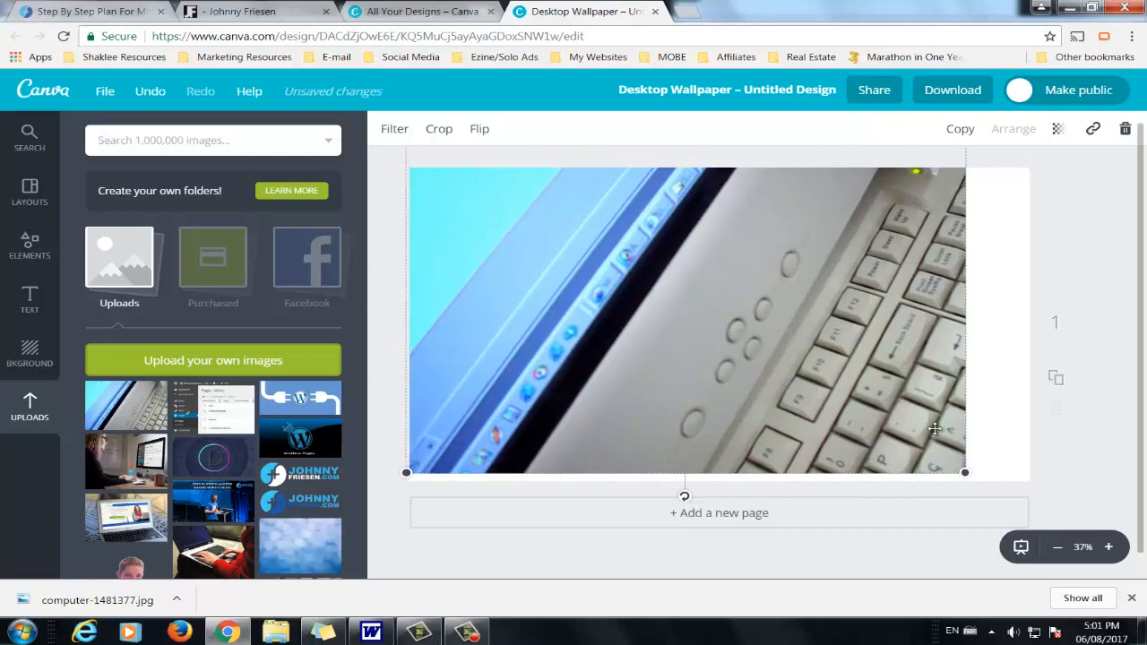
left_click_drag(966, 472, 1036, 507)
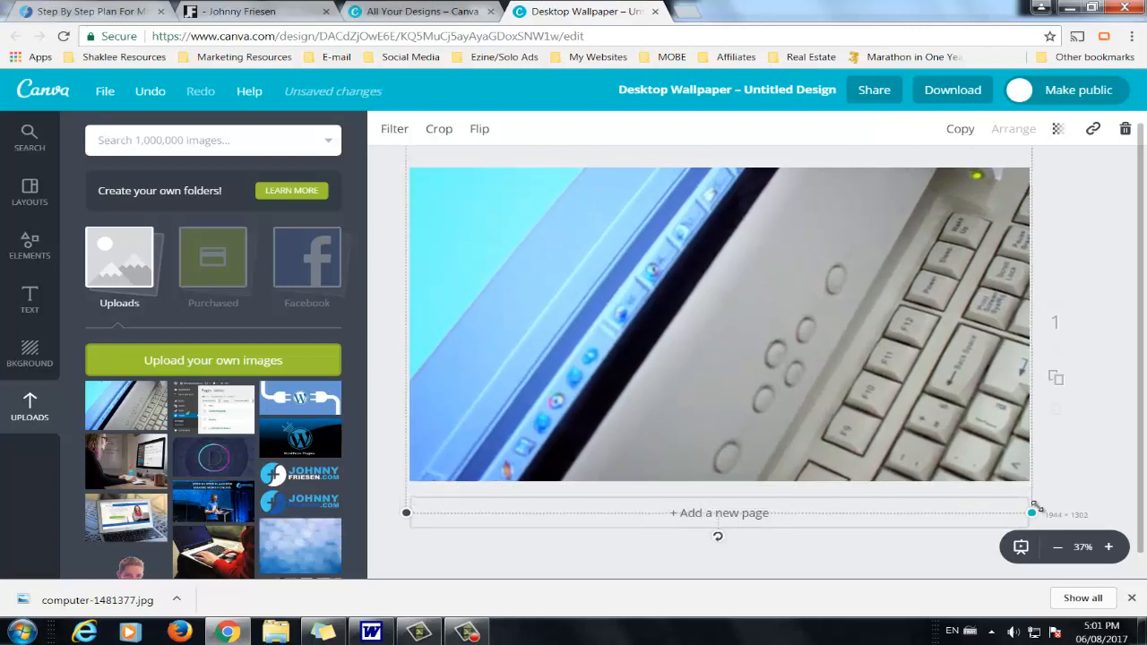
left_click(380, 260)
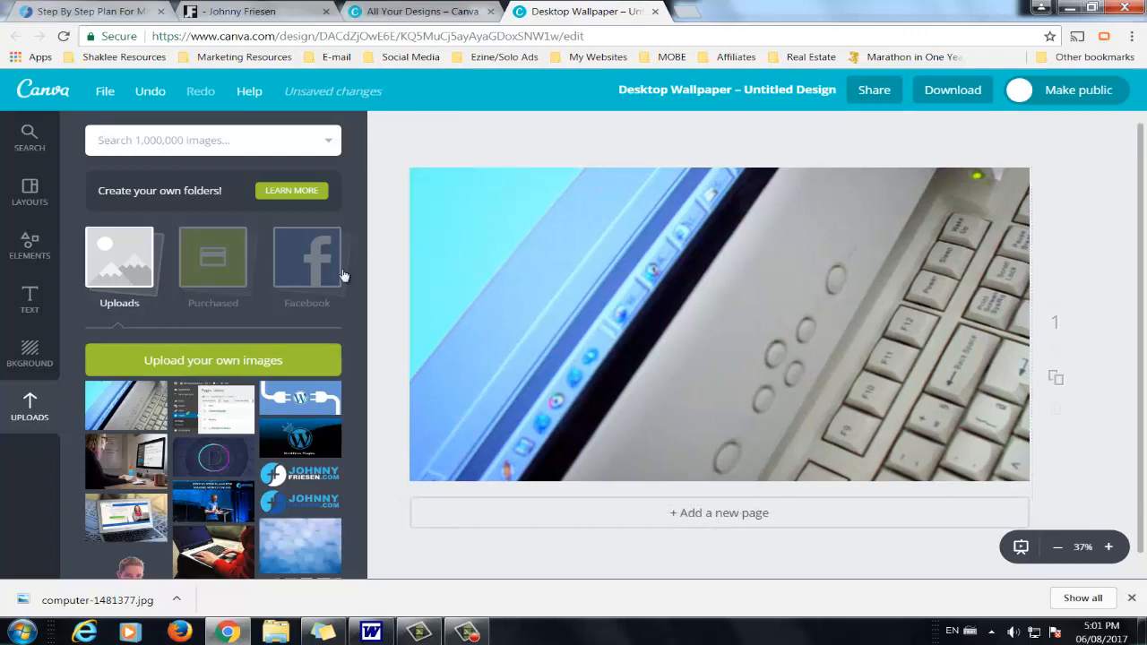
Step: Add the free square shape and stretch it on all four sides until it covers the entire photo
left_click(32, 255)
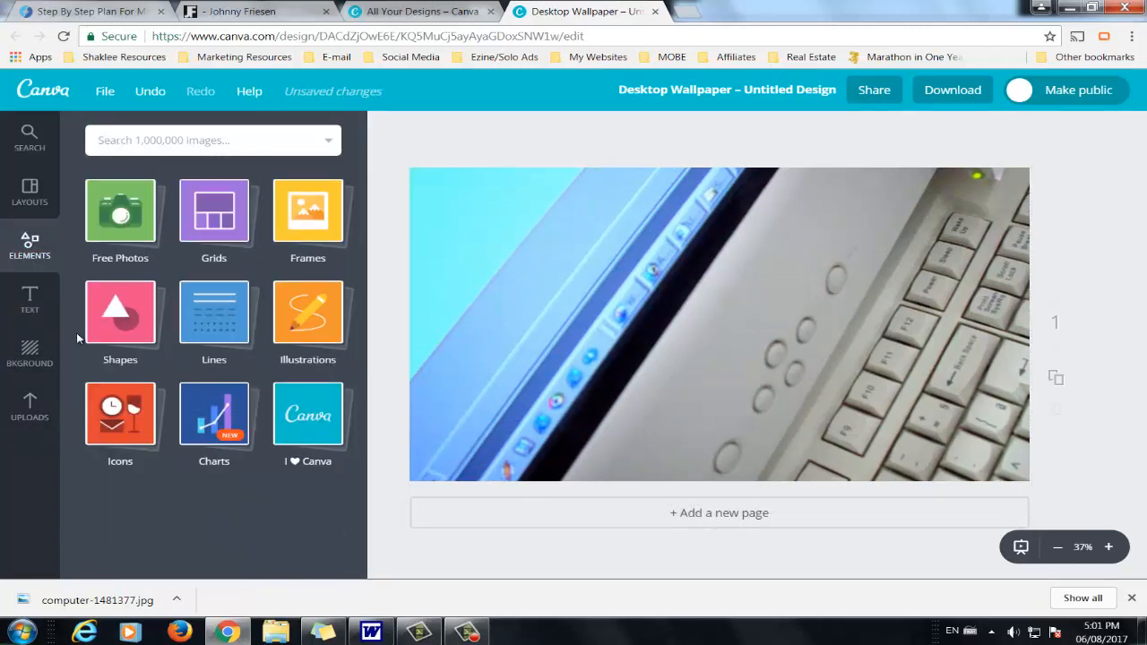
left_click(122, 325)
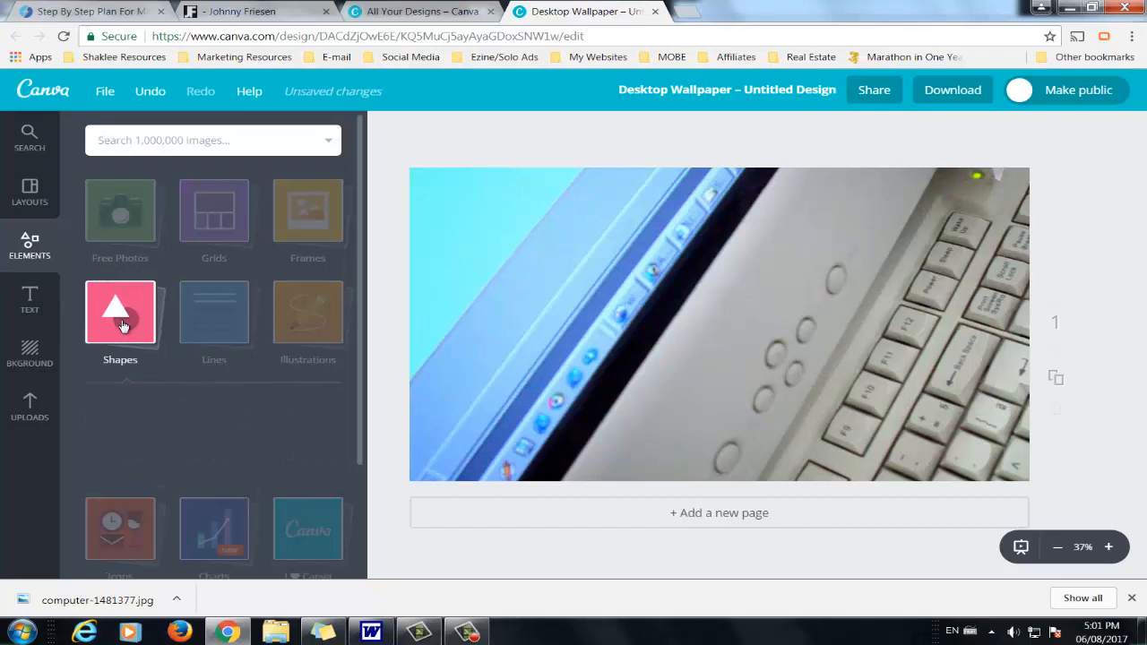
left_click(136, 446)
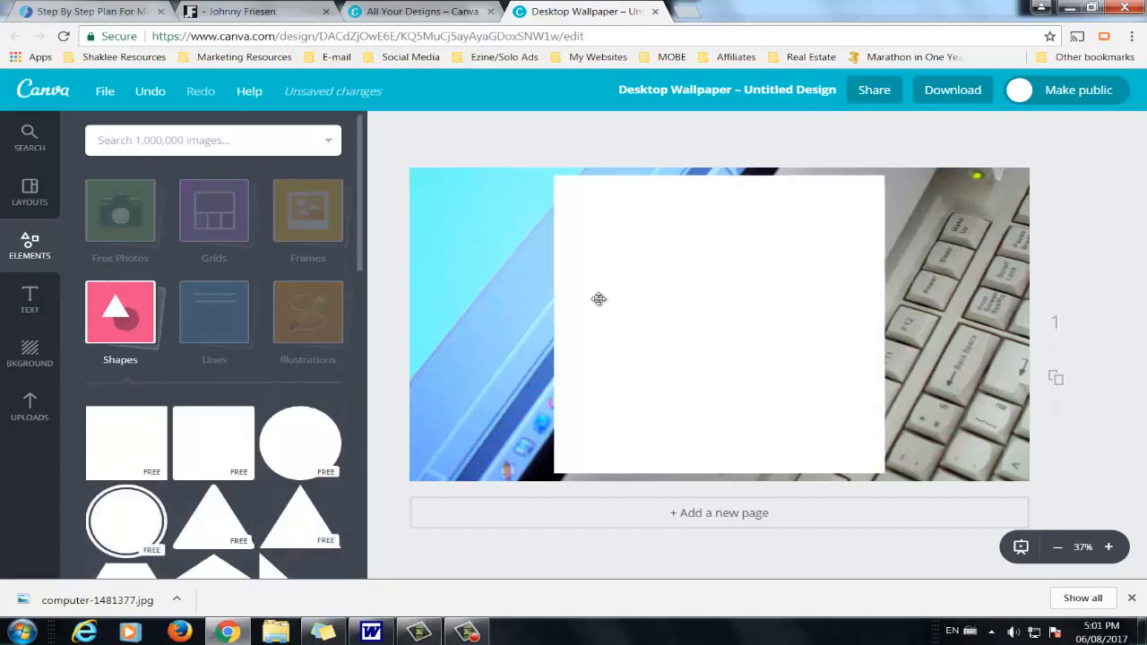
left_click_drag(554, 324, 399, 323)
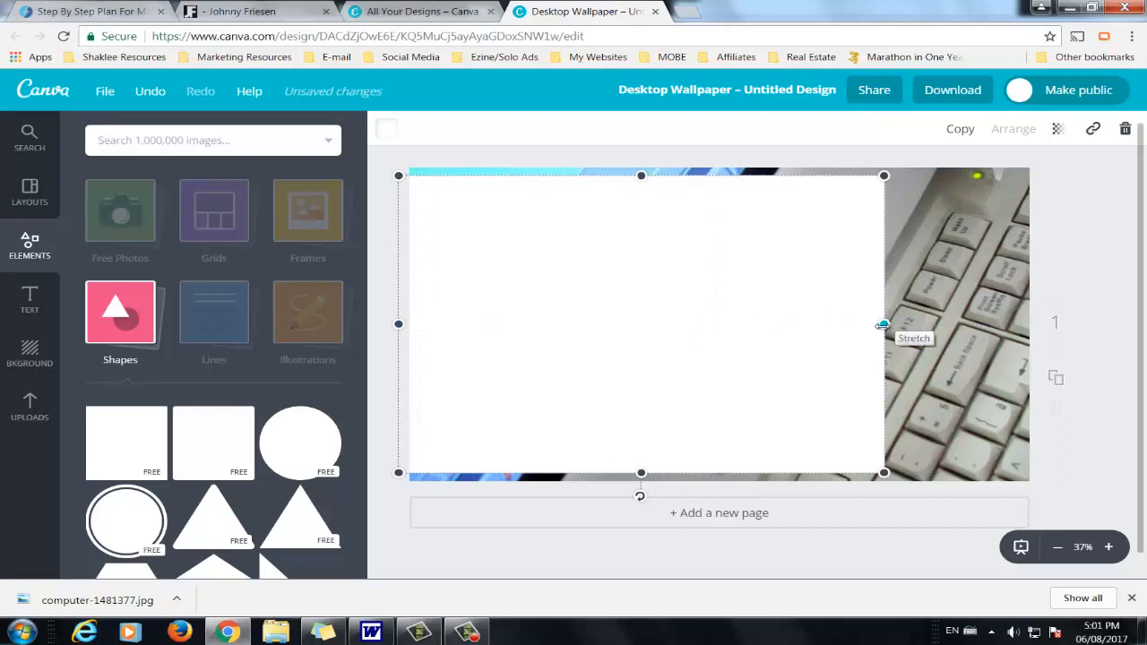
left_click_drag(883, 324, 1023, 320)
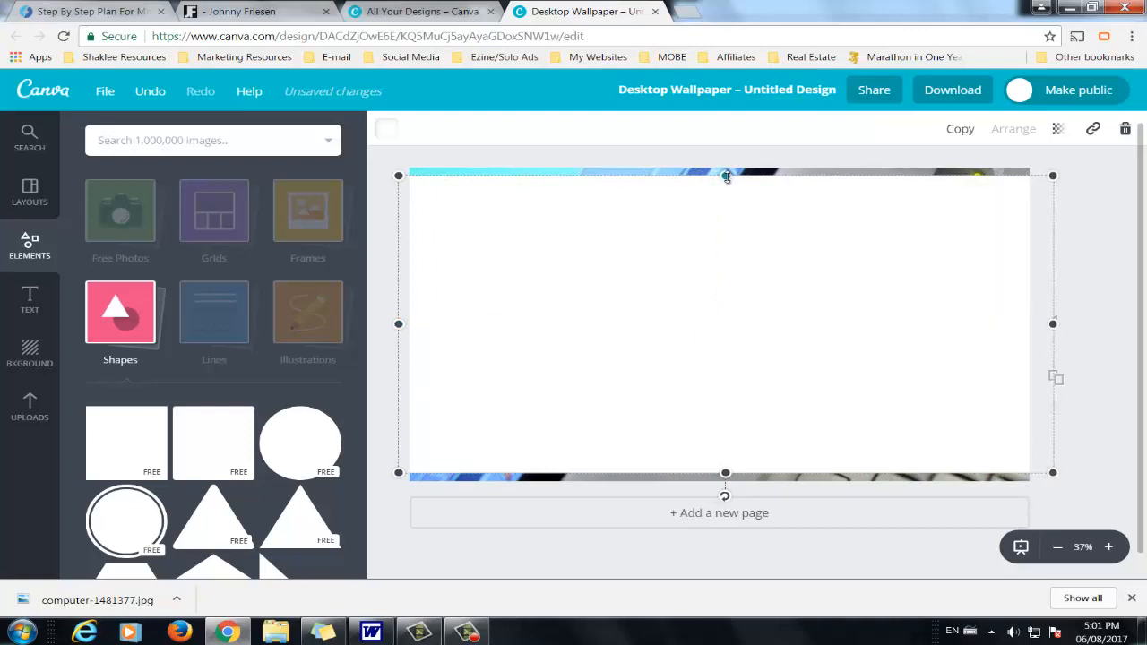
left_click_drag(724, 175, 725, 162)
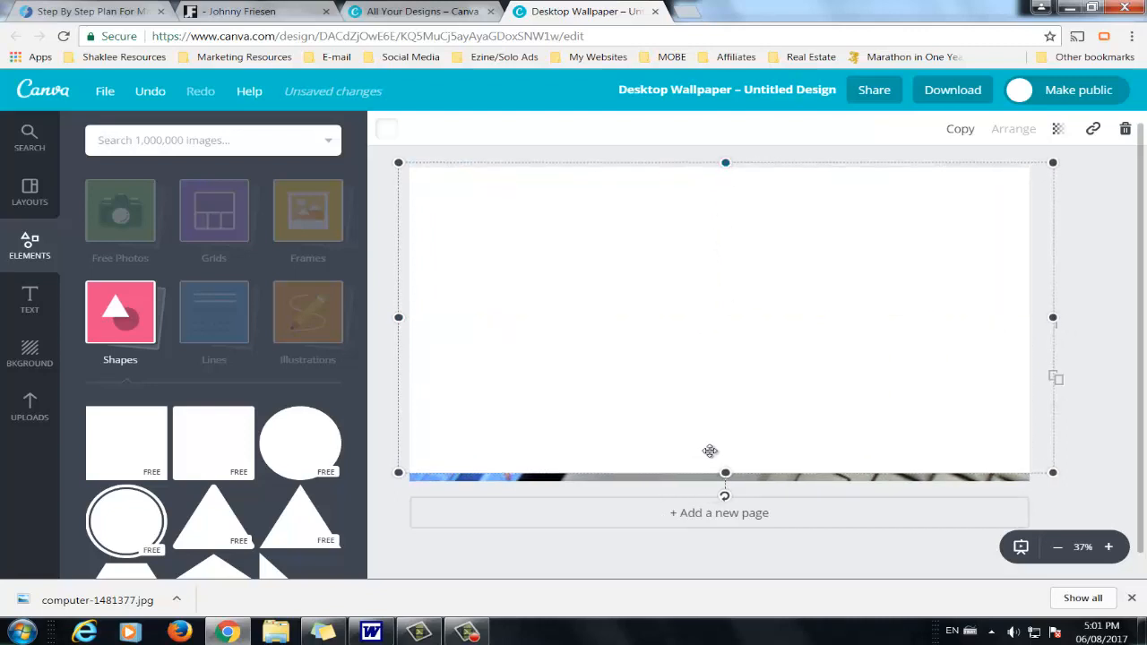
left_click_drag(725, 472, 726, 491)
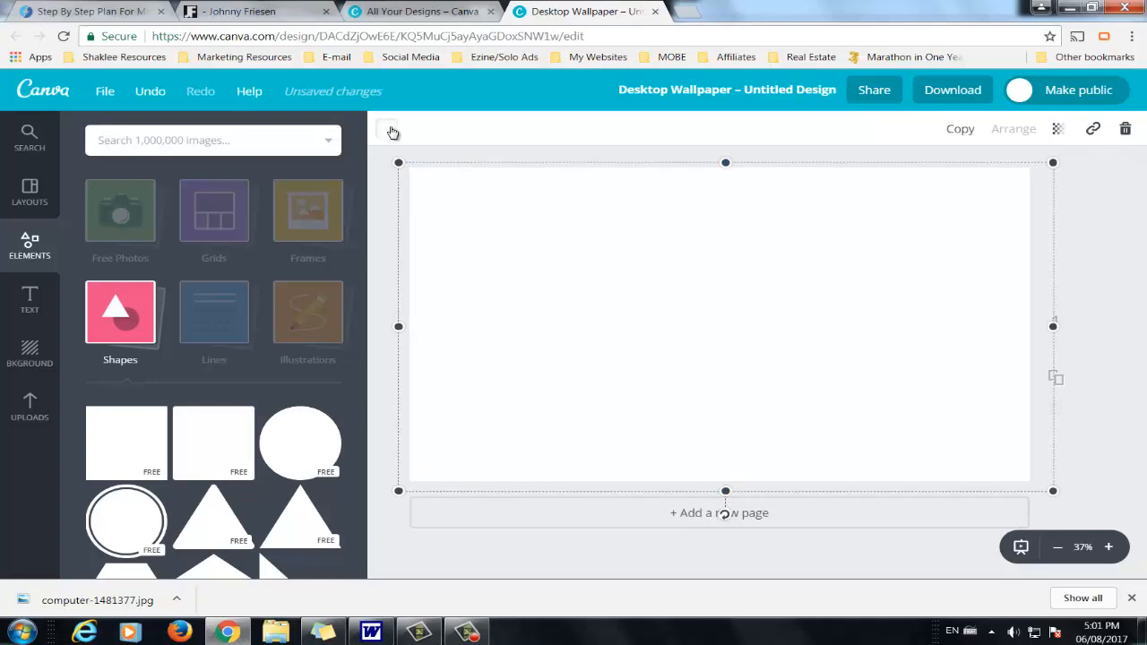
Step: Recolour the covering rectangle to black from the default palette
left_click(392, 133)
left_click(397, 341)
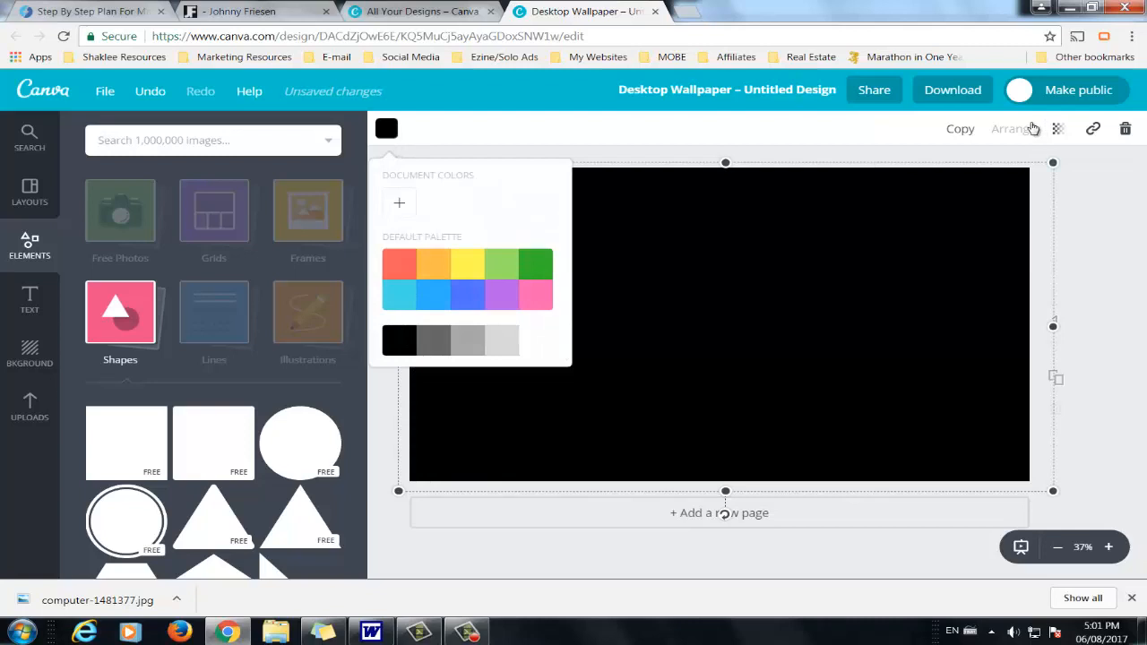
left_click(1094, 174)
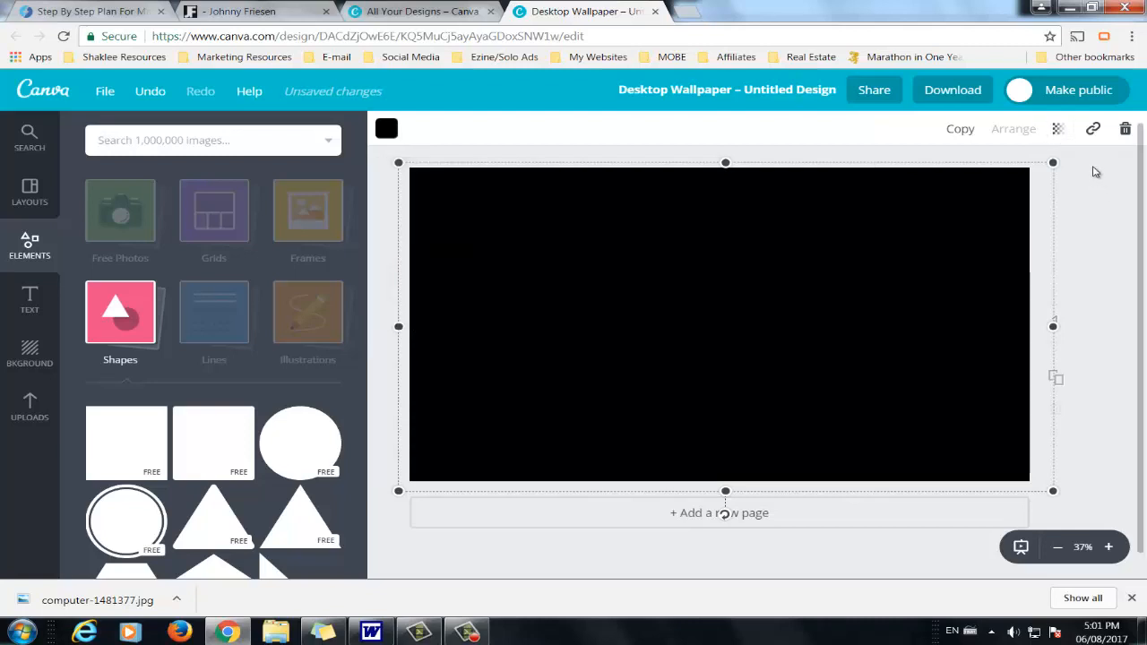
Step: Add the free award-presentation text template over the black rectangle and enlarge the group across the middle of the page
left_click(30, 303)
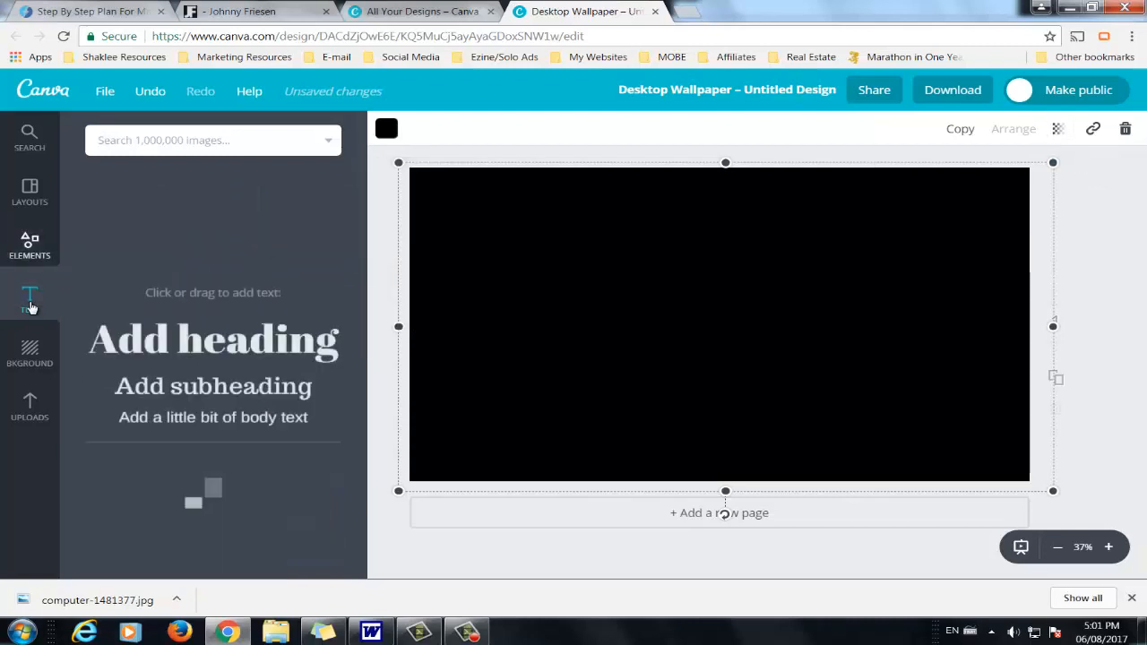
scroll(314, 360, "down", 1)
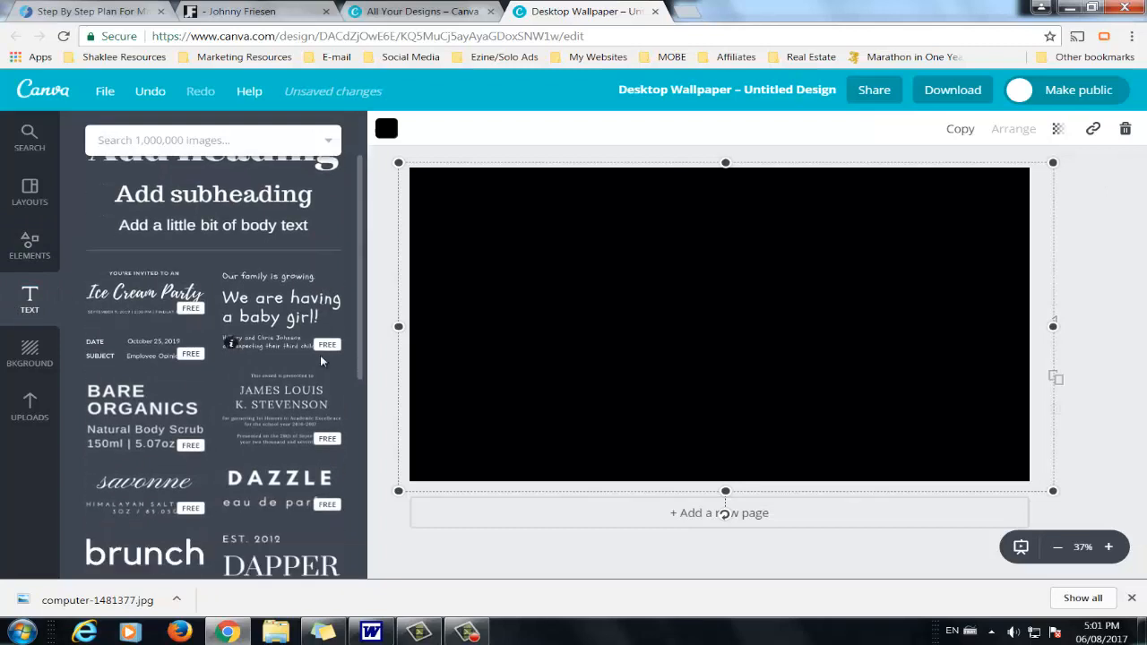
scroll(307, 363, "down", 1)
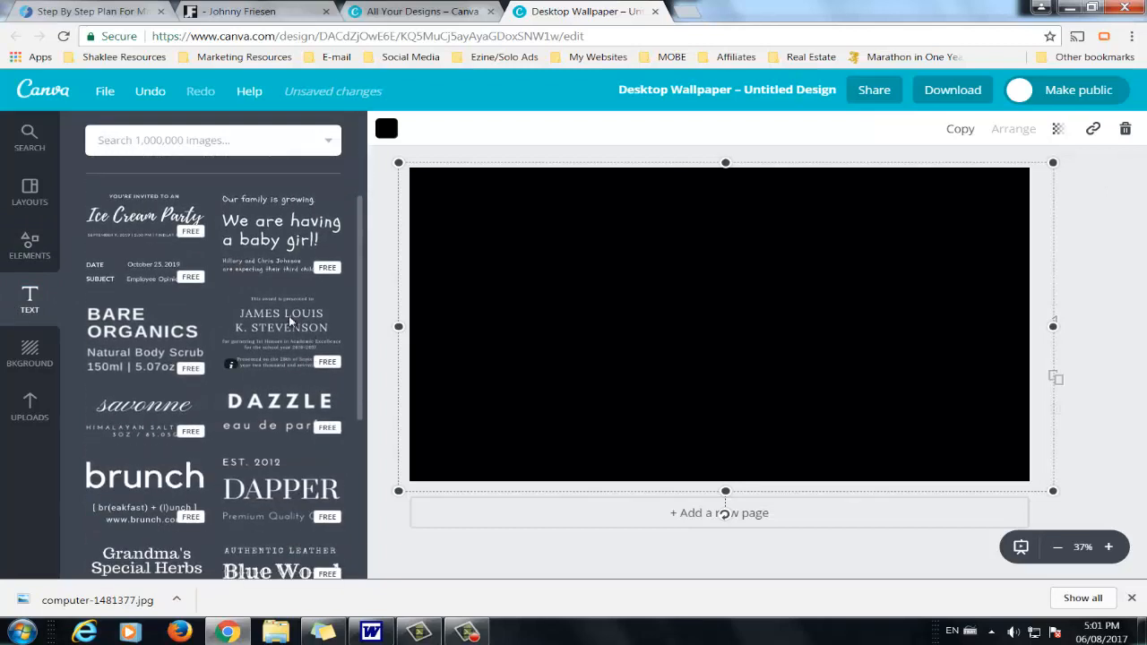
left_click(686, 322)
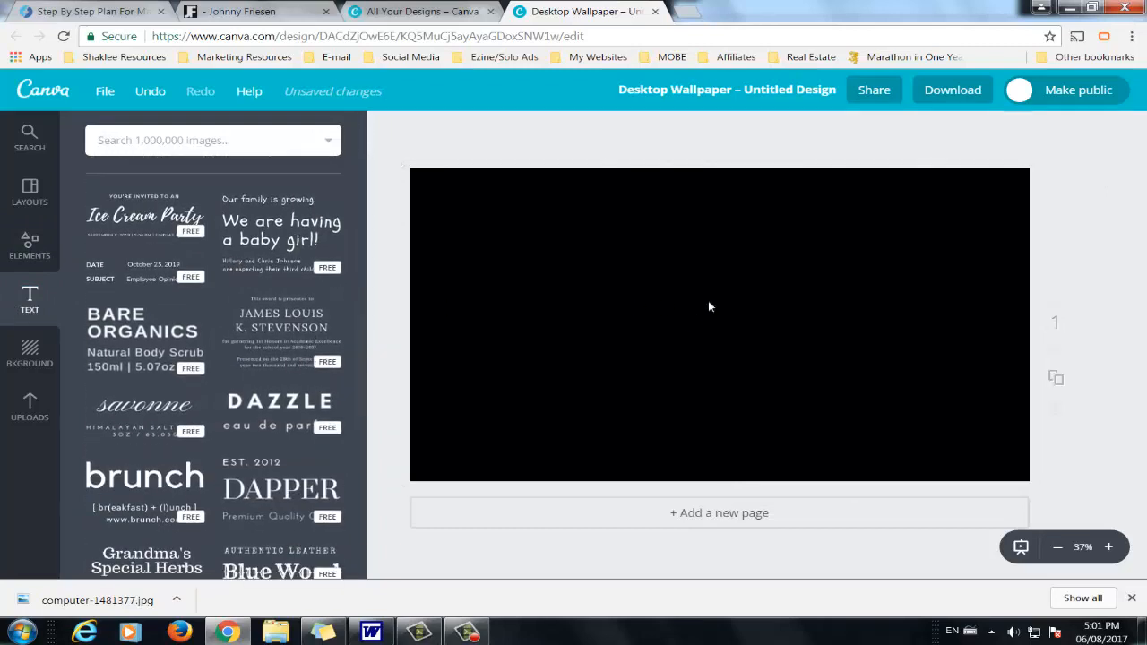
left_click(708, 306)
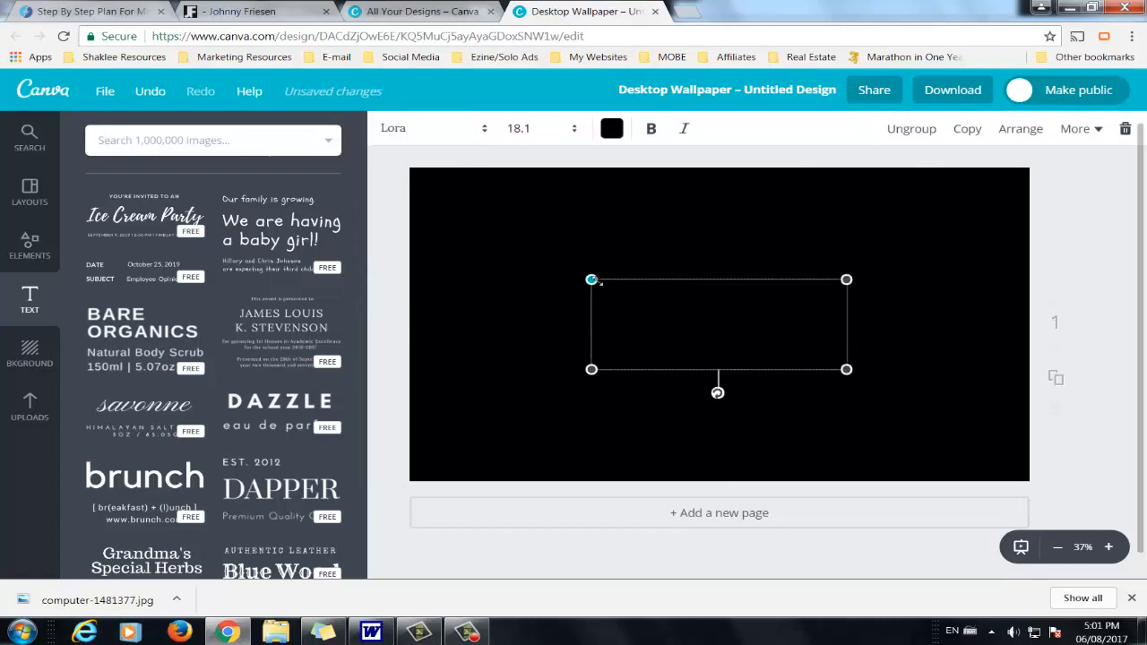
left_click_drag(590, 280, 470, 237)
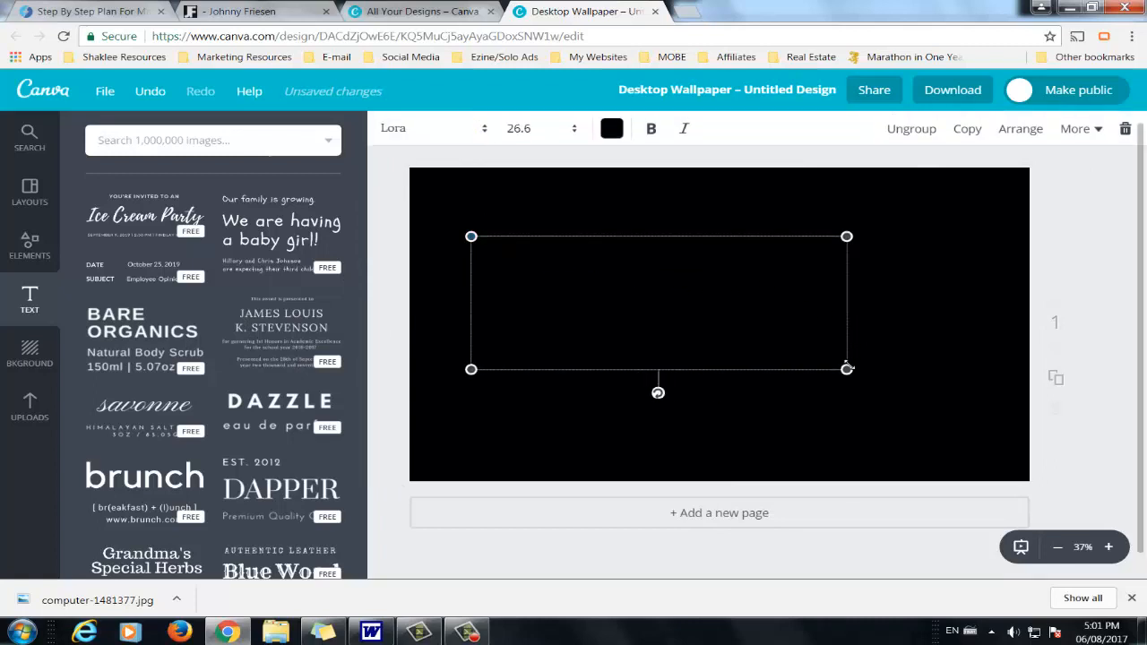
left_click_drag(845, 369, 950, 406)
Step: Recolour both large name lines of the award text to white
left_click(656, 266)
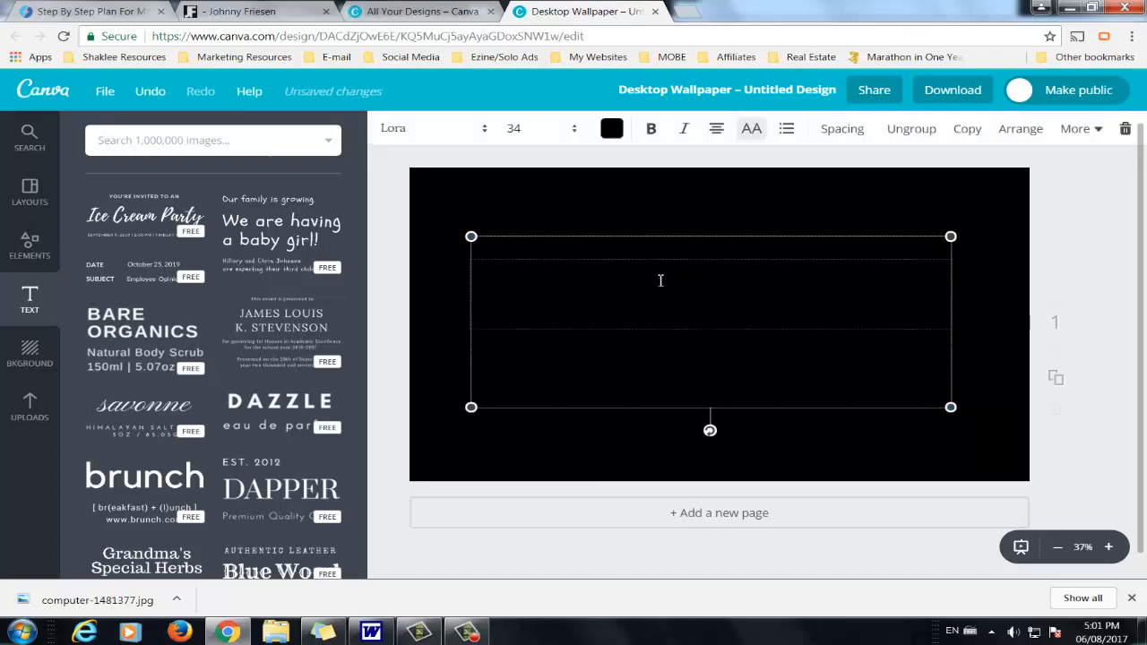
triple_click(630, 278)
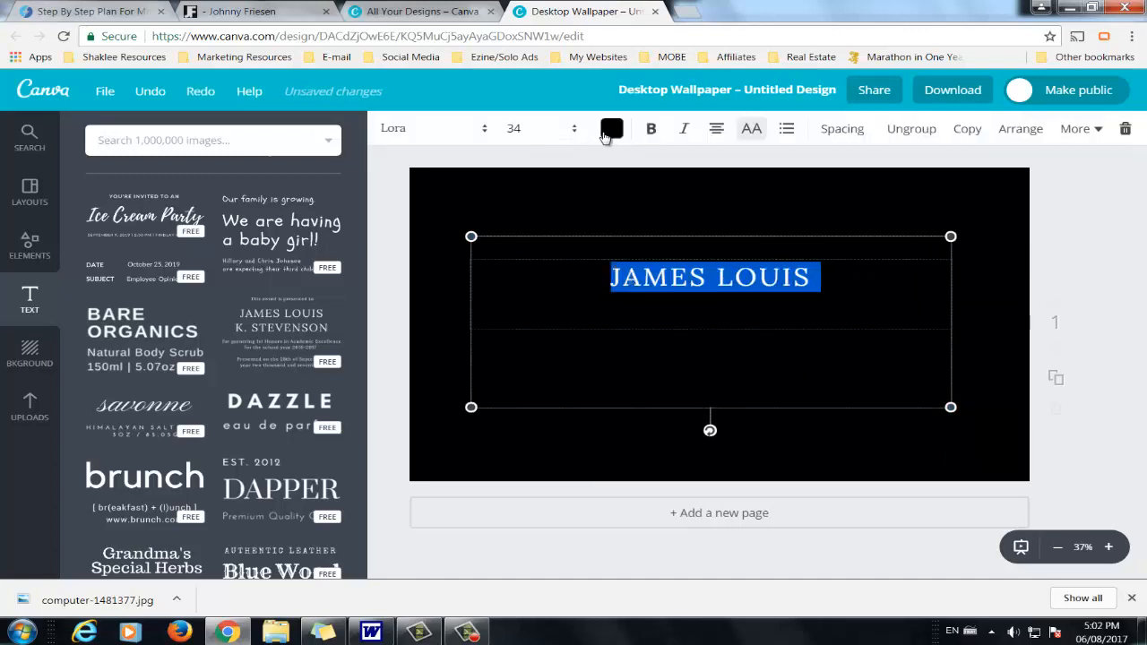
left_click(611, 130)
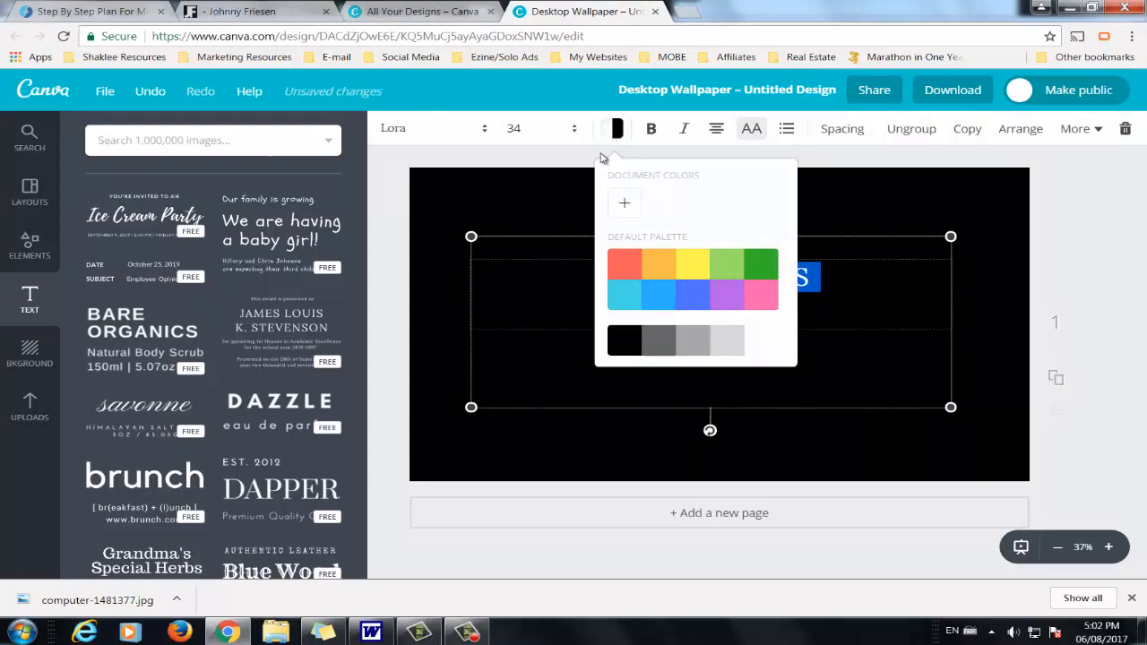
left_click(618, 133)
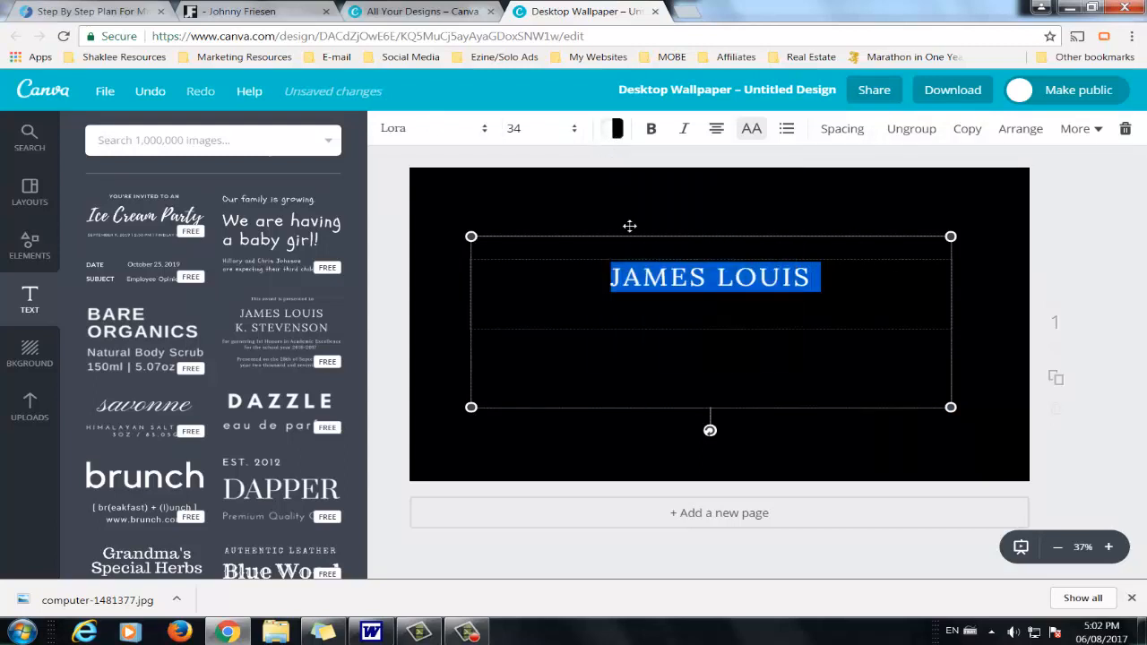
triple_click(691, 314)
left_click(616, 130)
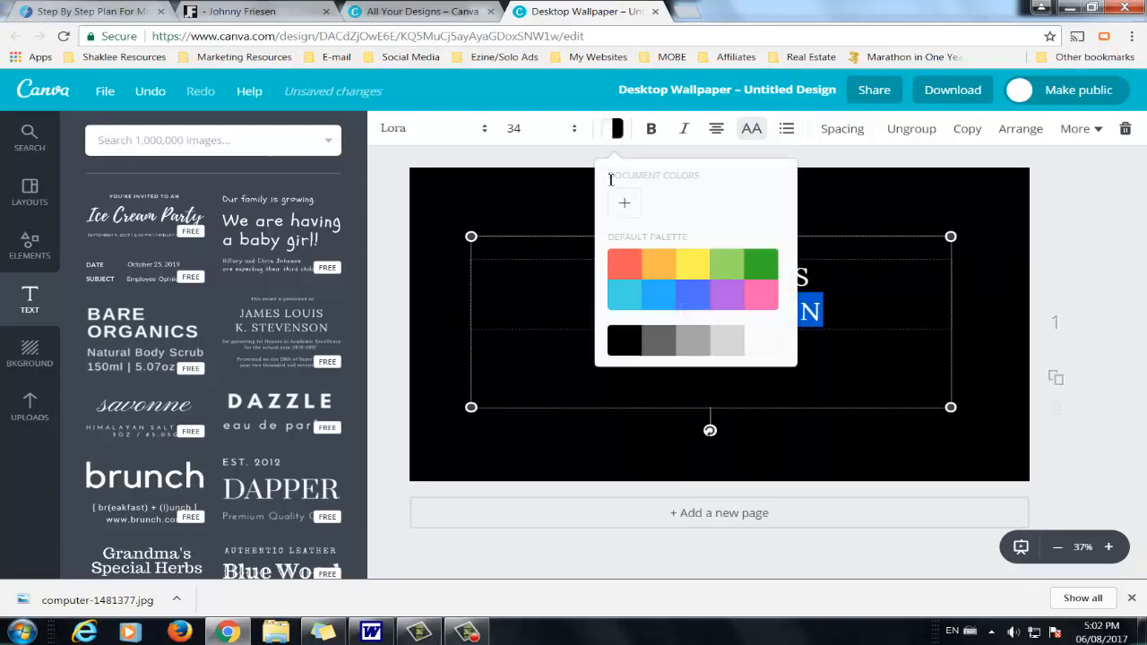
left_click(707, 355)
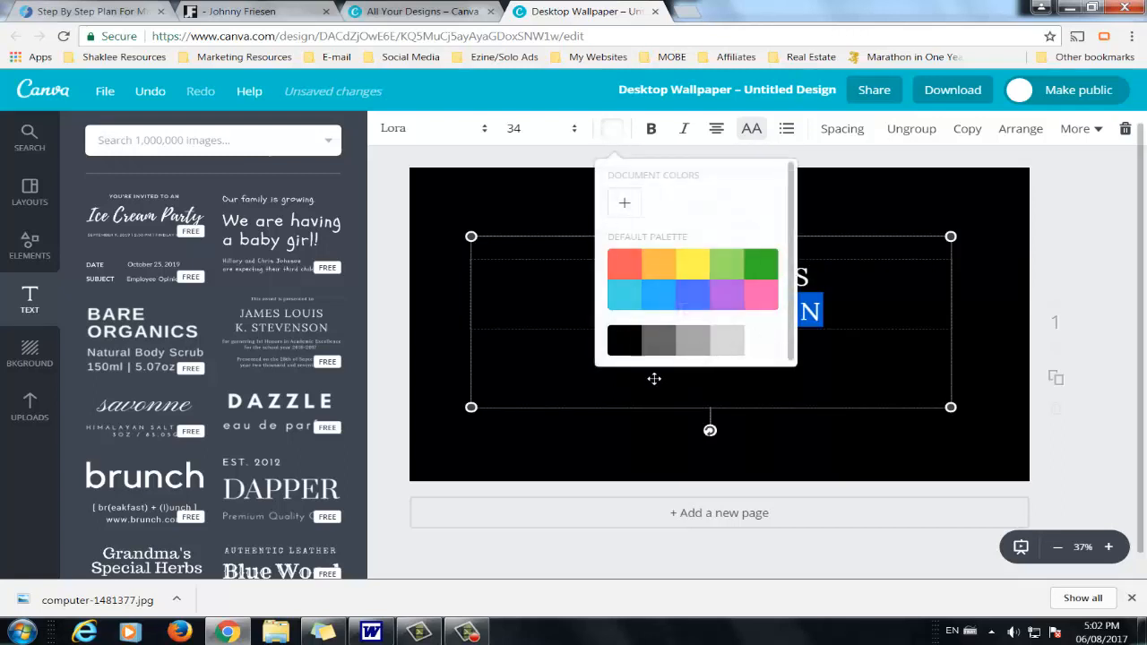
Step: Recolour the small body text below the name, from the honors line to the presentation date, to white
left_click(826, 361)
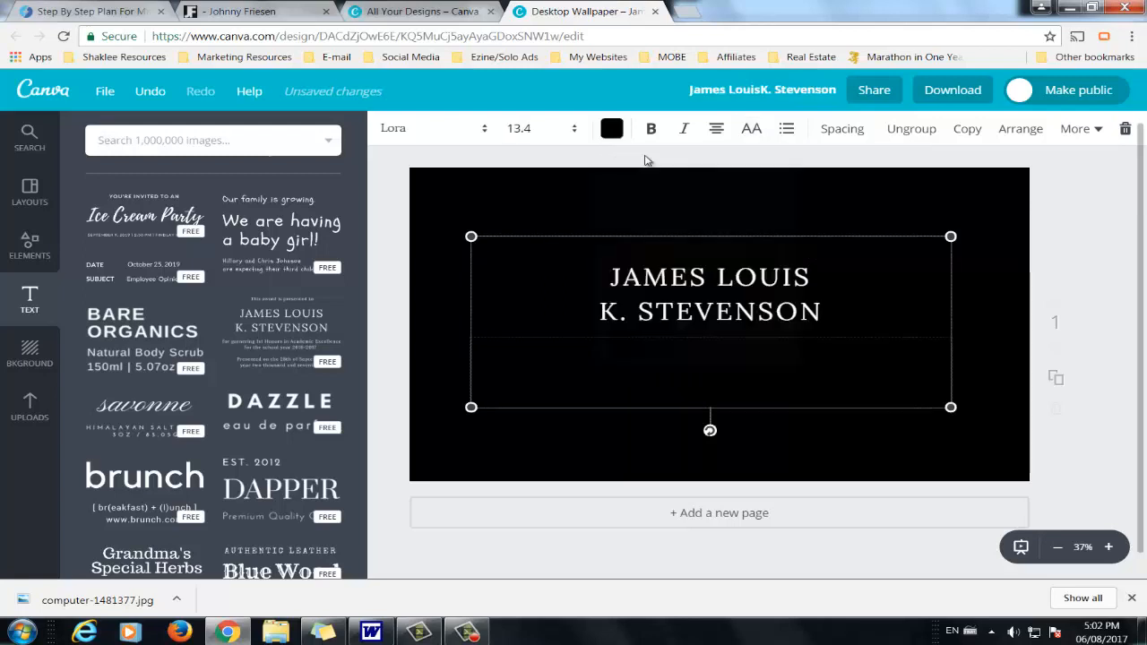
left_click_drag(597, 344, 852, 406)
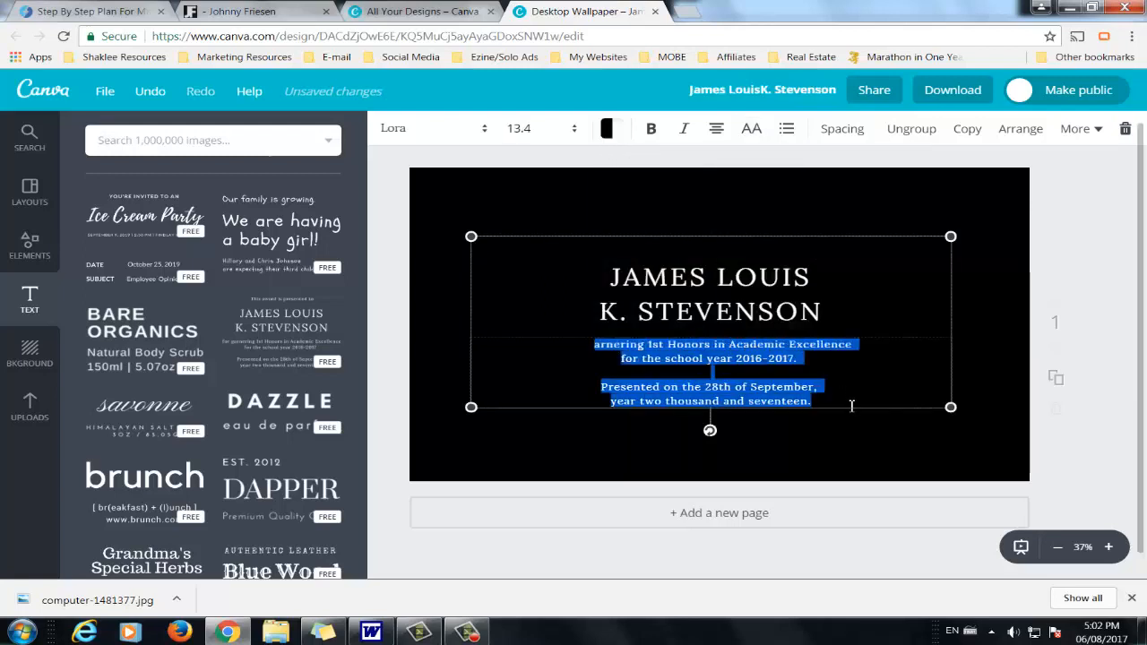
left_click(606, 129)
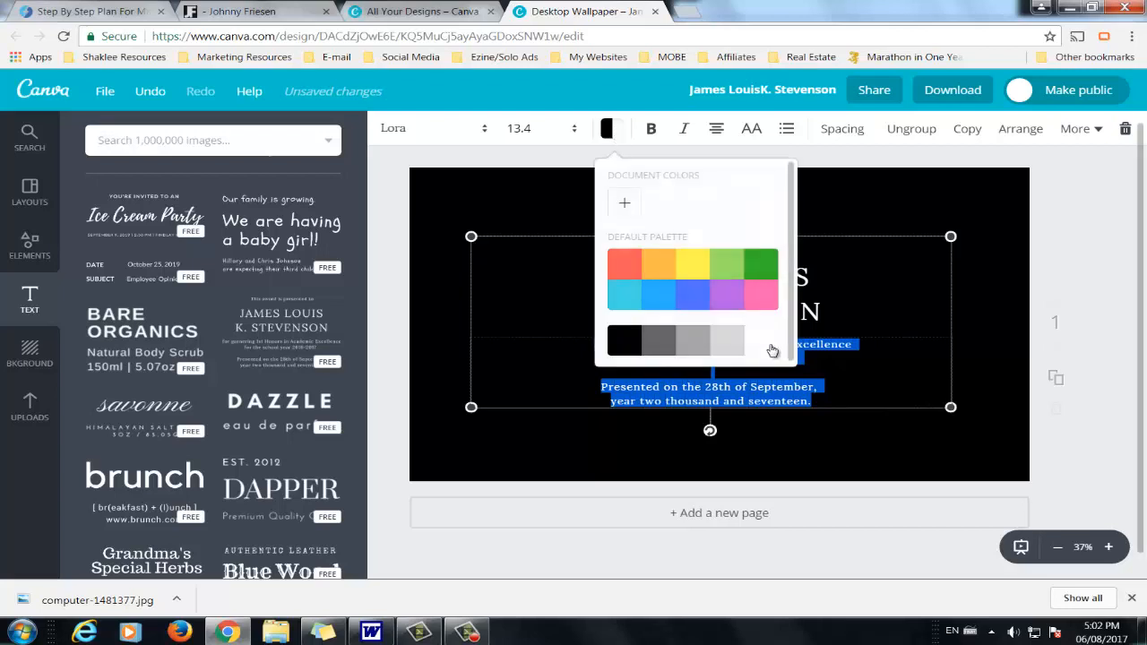
left_click(613, 130)
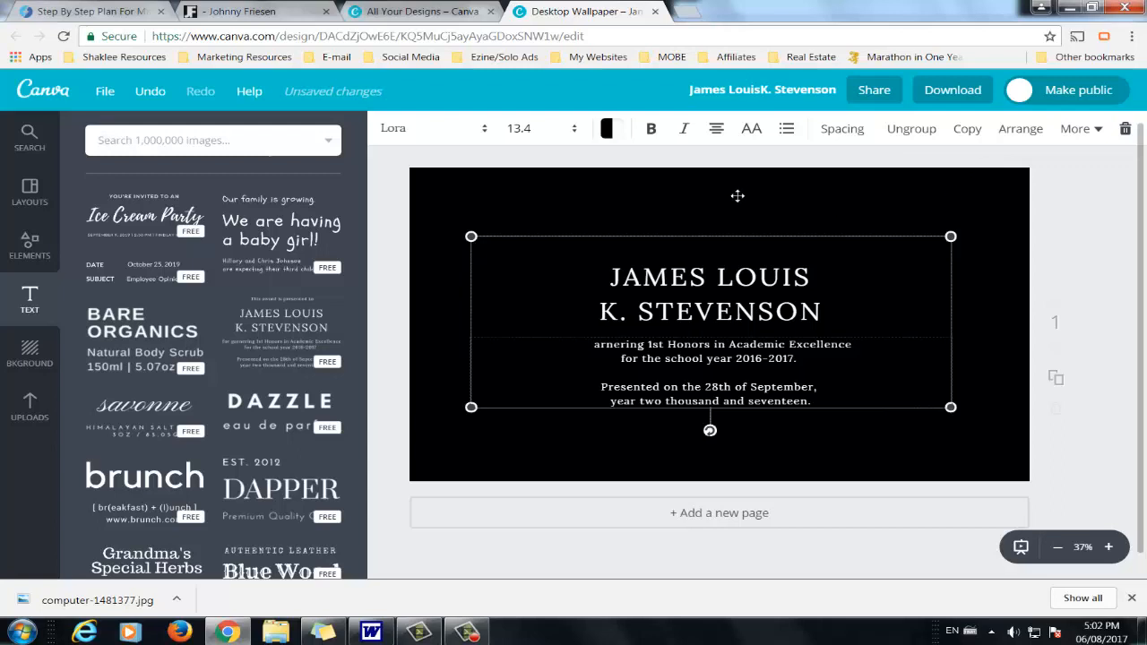
Step: Set the black rectangle's transparency to 89 so the keyboard photo shows through
left_click(981, 202)
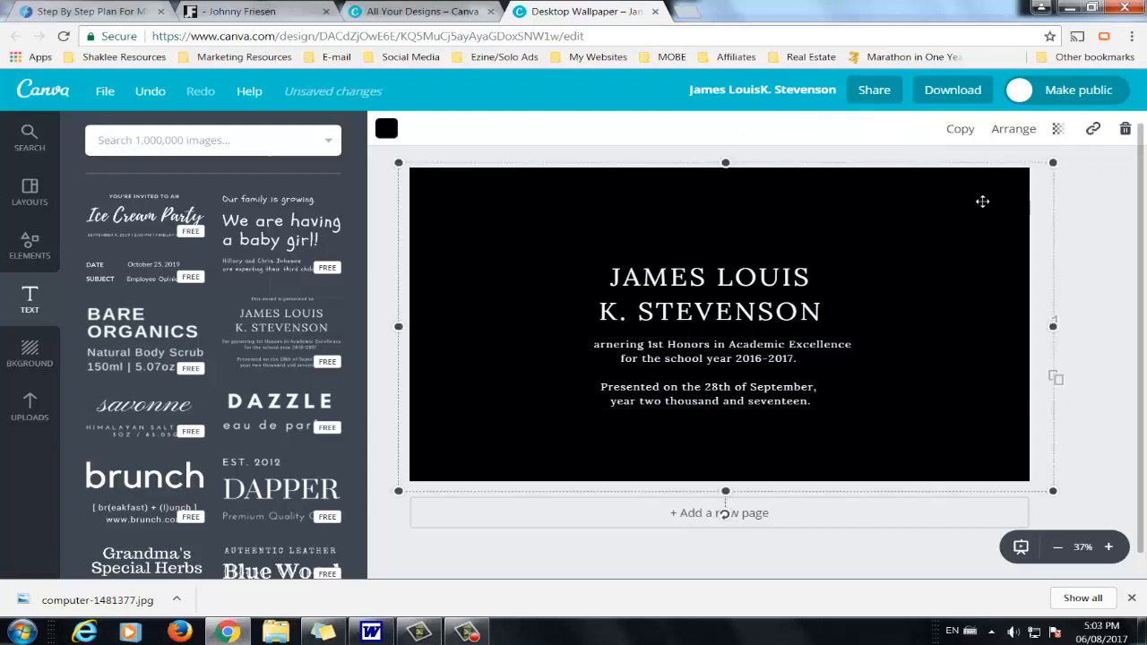
left_click(1056, 129)
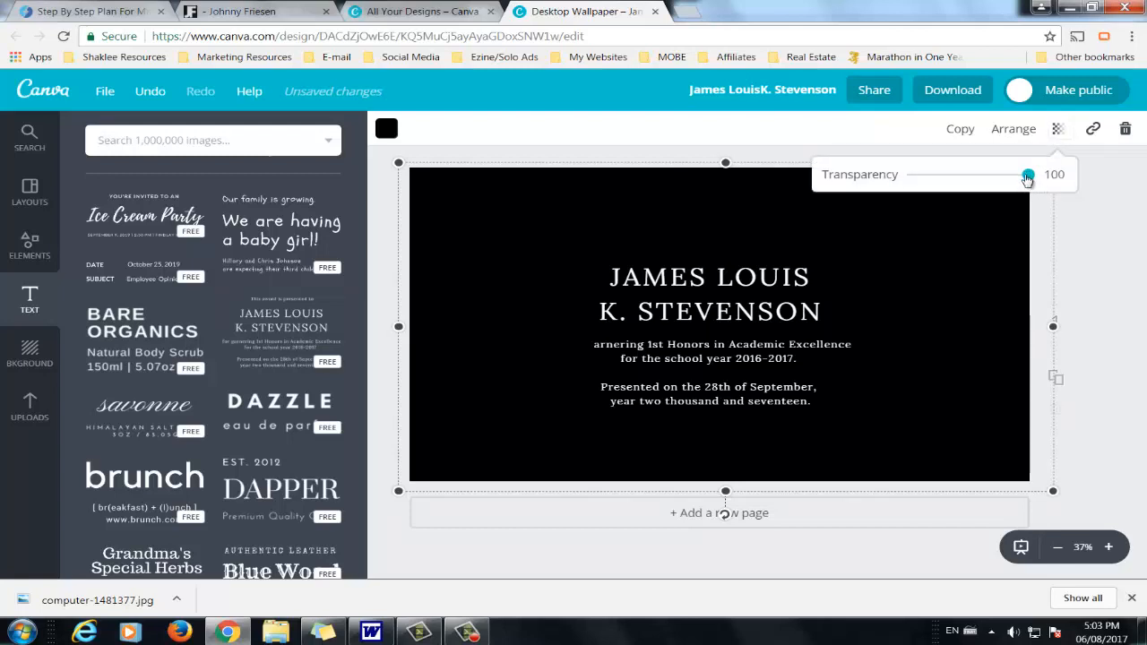
mouse_move(1027, 179)
left_mouse_down()
mouse_move(879, 191)
mouse_move(1013, 180)
left_mouse_up()
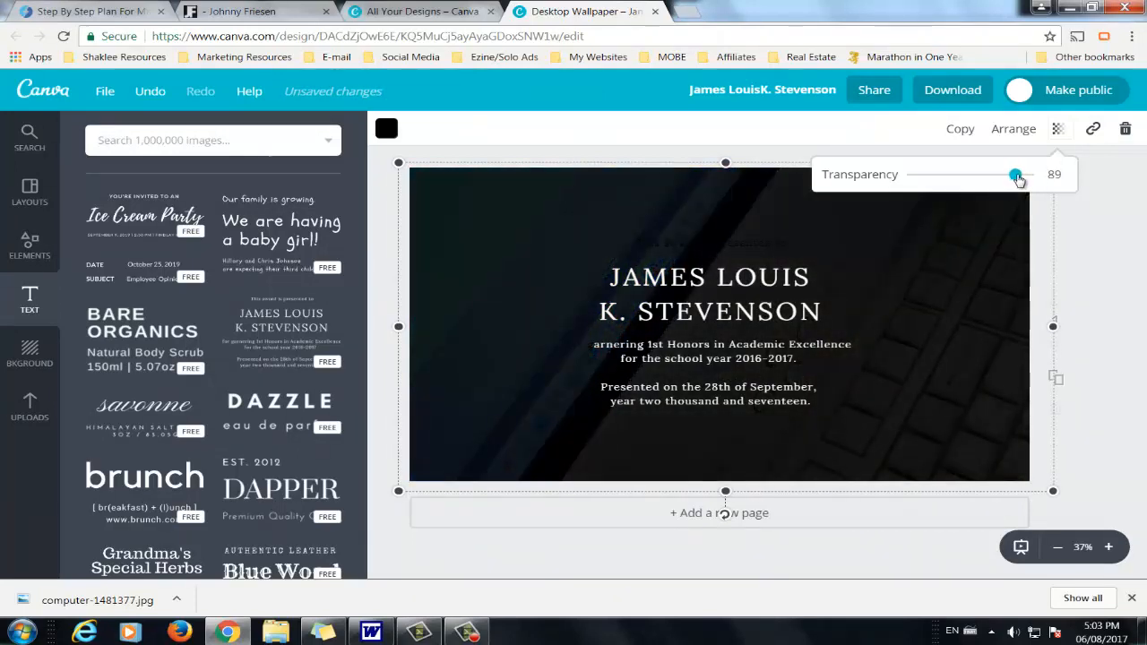
Step: Delete the dark rectangle over the photo, and undo the deletion
left_click(759, 240)
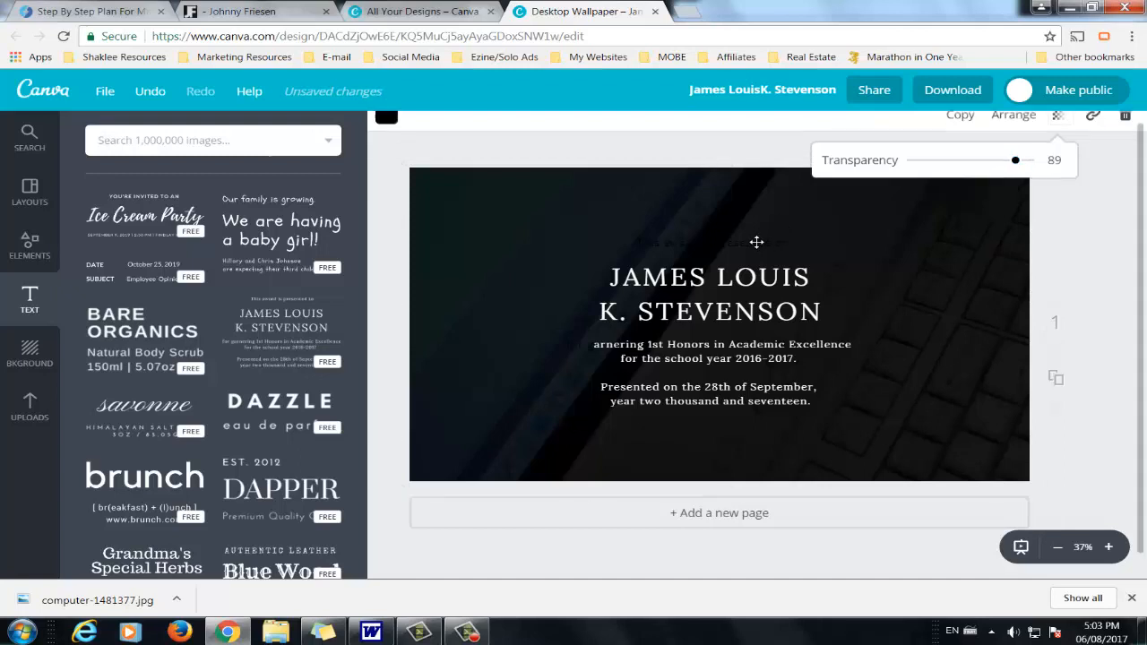
left_click(842, 233)
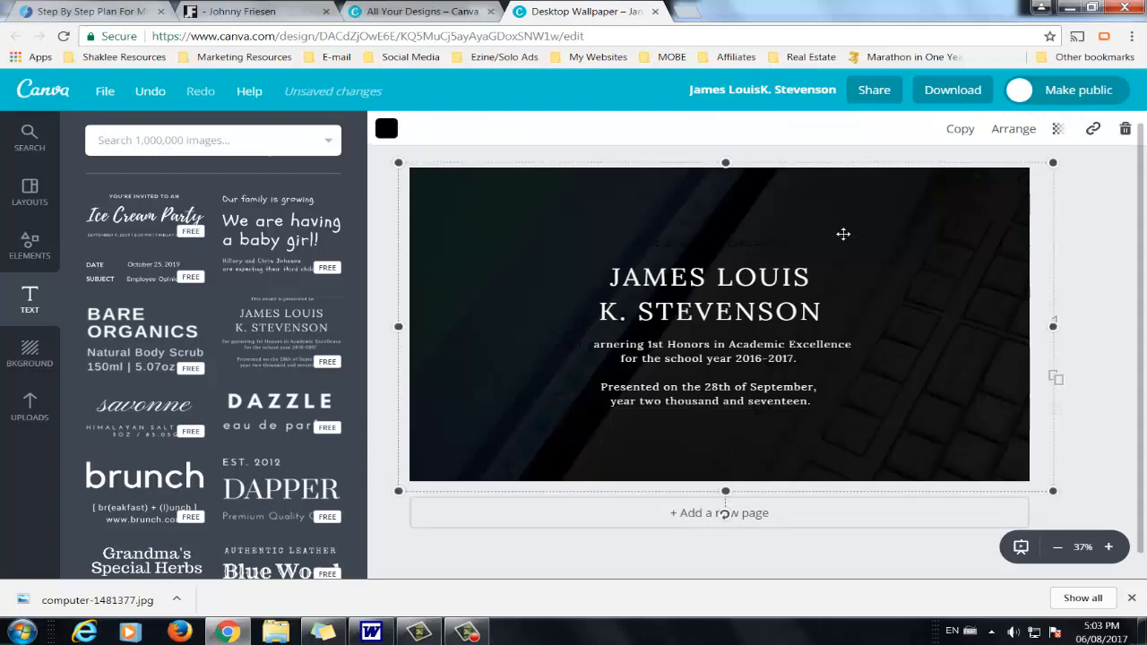
key("Delete")
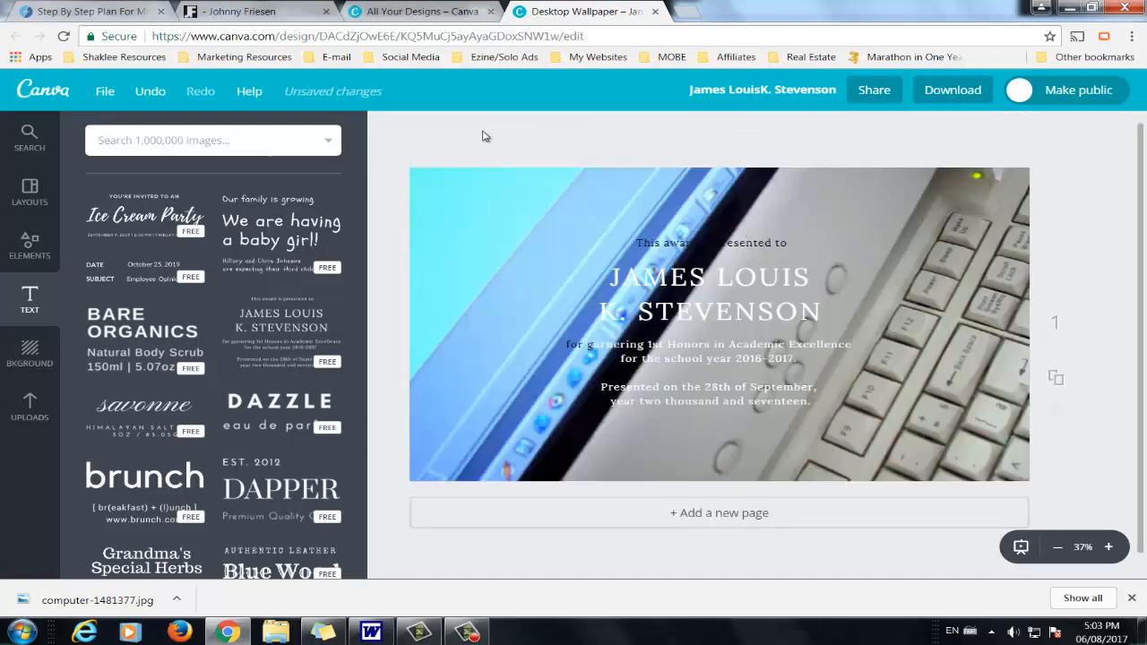
left_click(150, 91)
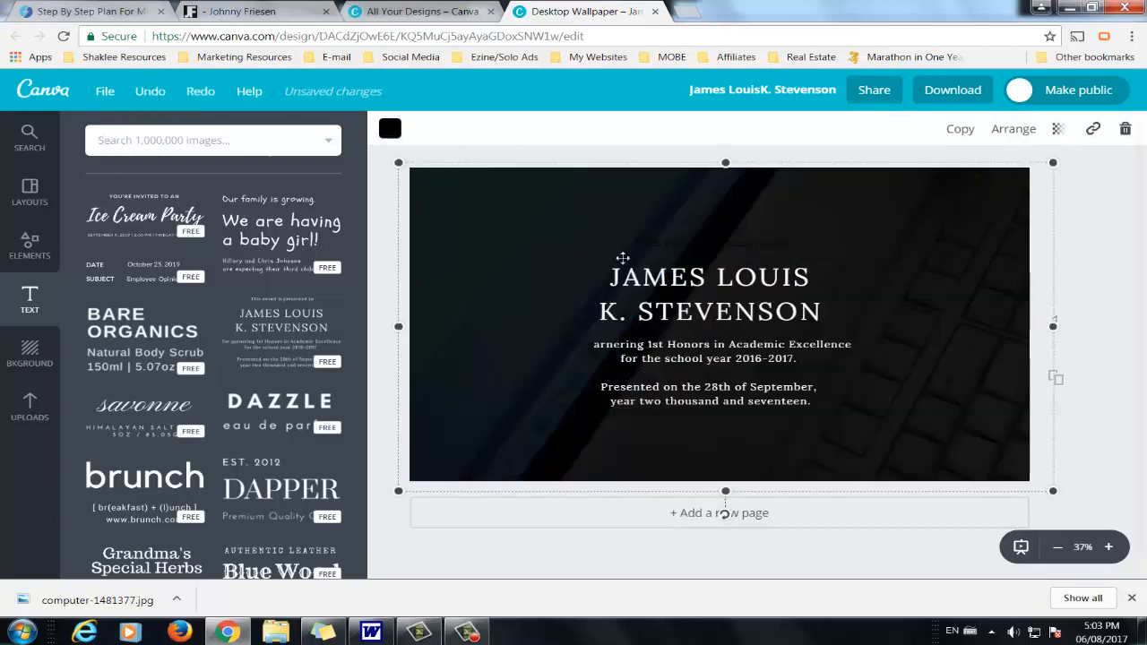
Step: Delete the first of the two name lines from the award text
left_click(646, 275)
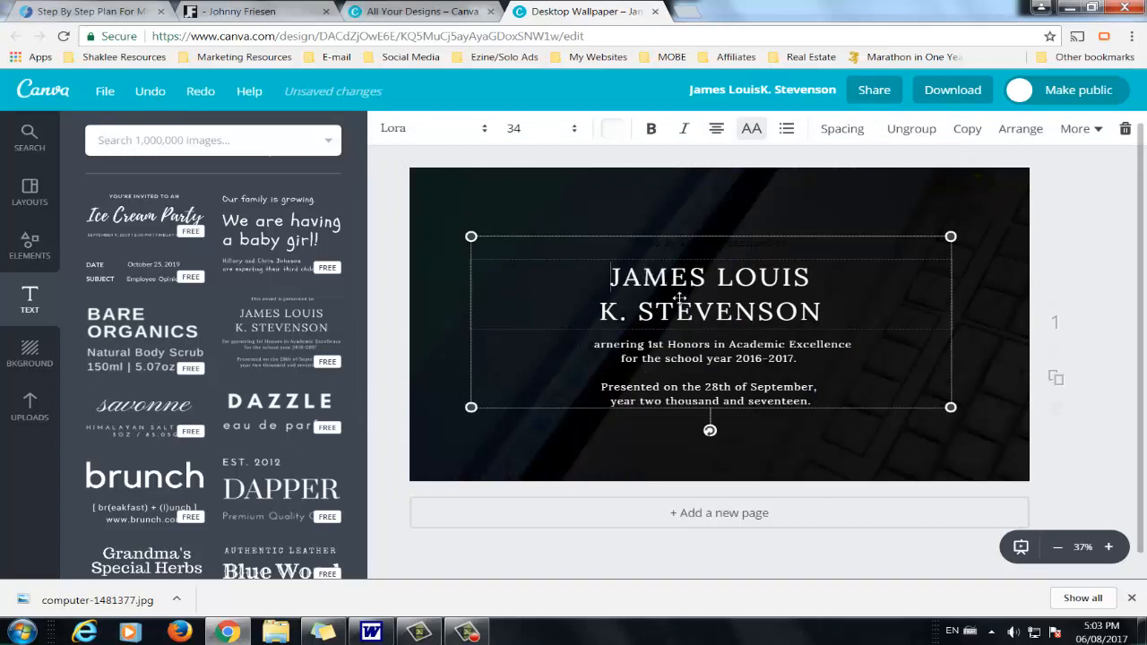
key("Delete")
key("Delete")
triple_click(697, 281)
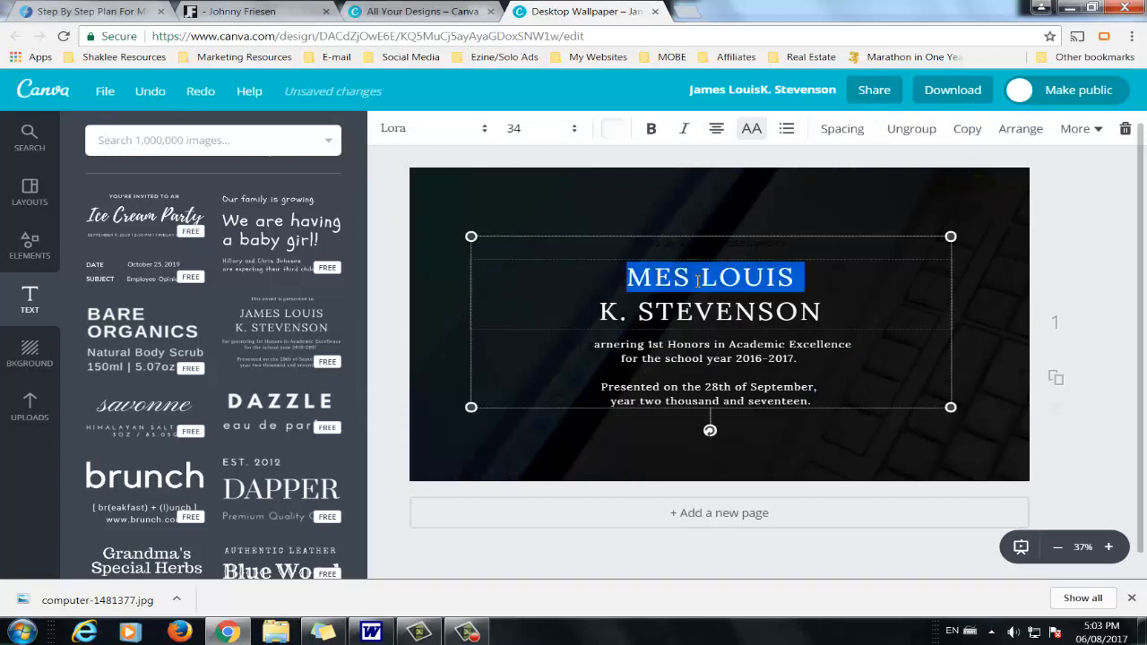
left_click(696, 280)
triple_click(697, 280)
key("Delete")
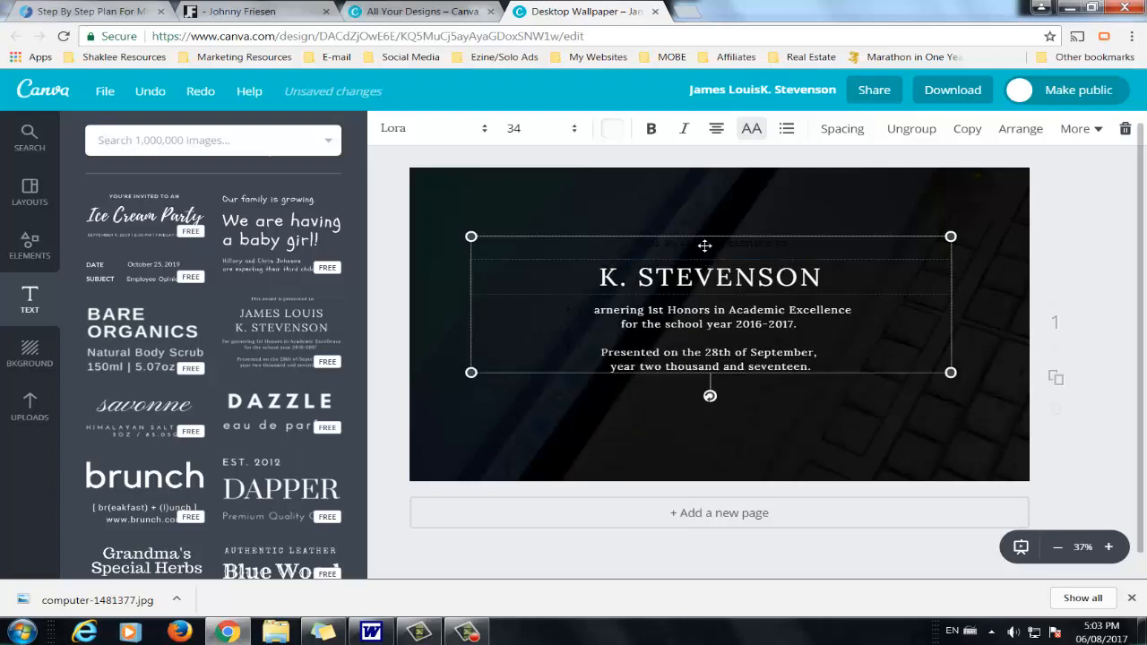
Step: Delete the "This award is presented to" line and the remaining name line from the text group
triple_click(710, 242)
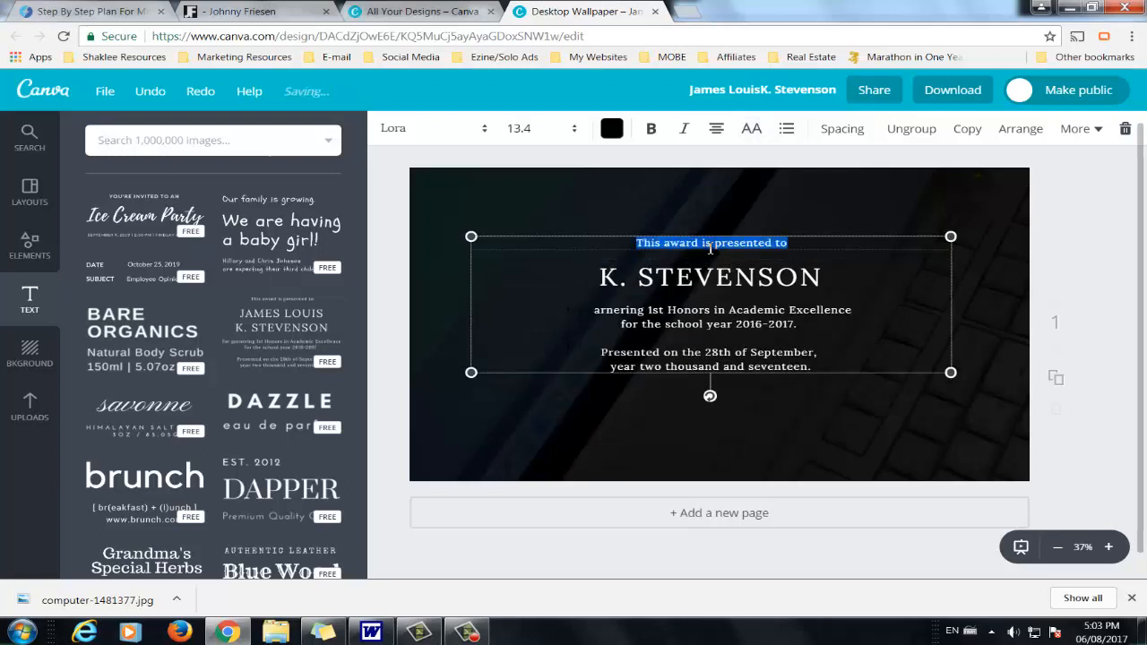
key("Delete")
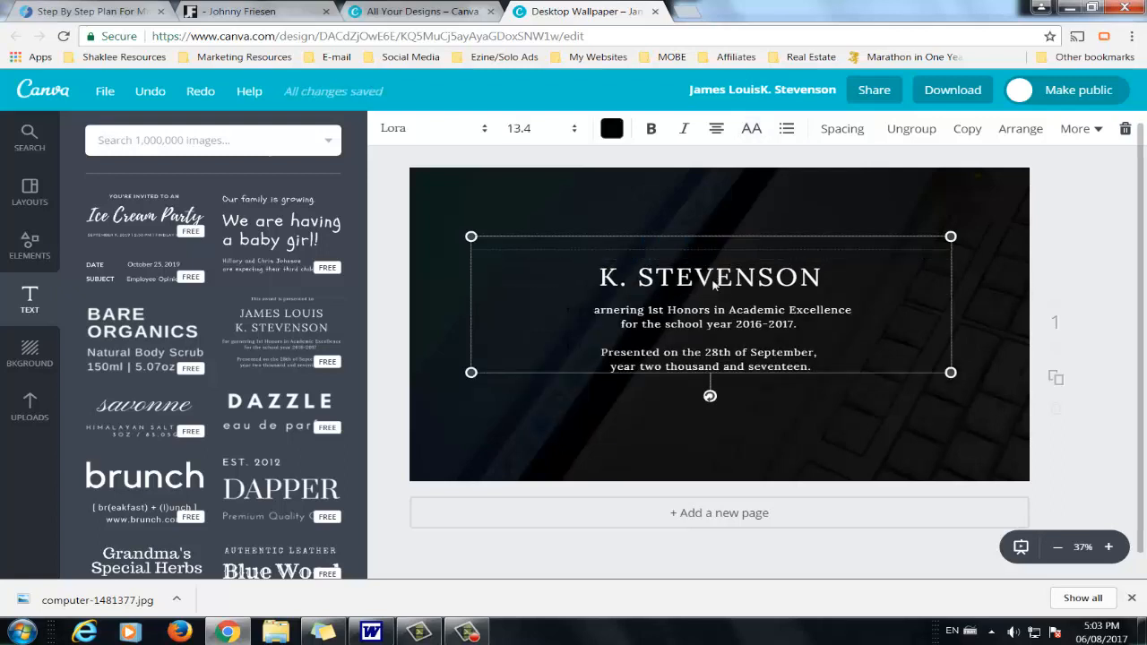
key("Delete")
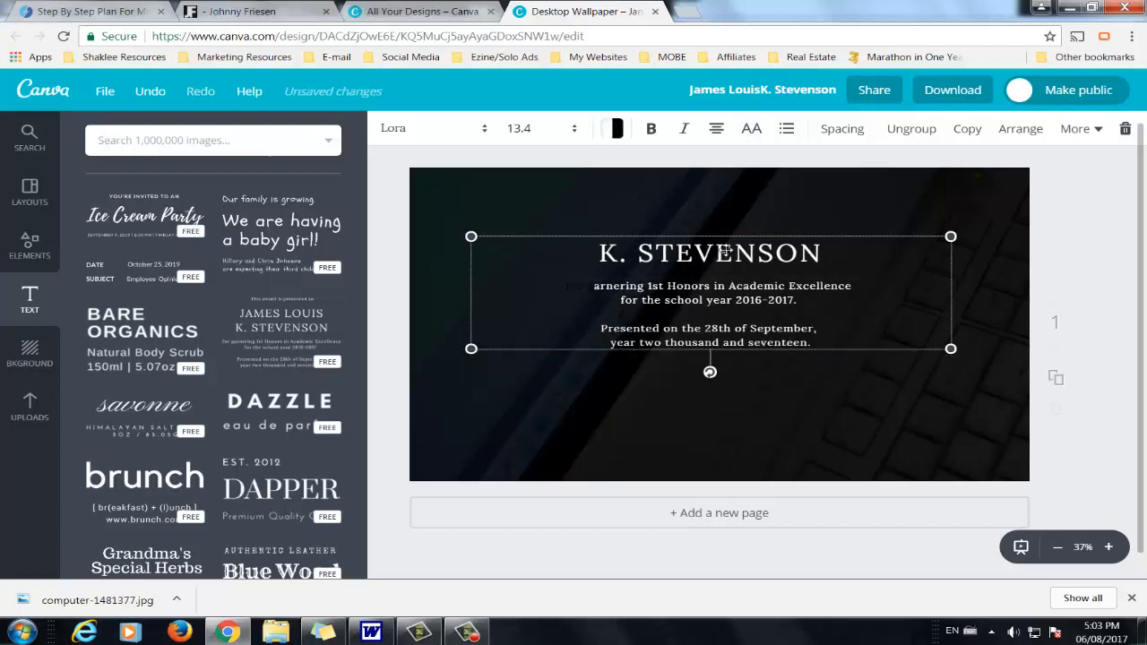
left_click(723, 251)
triple_click(723, 251)
key("Delete")
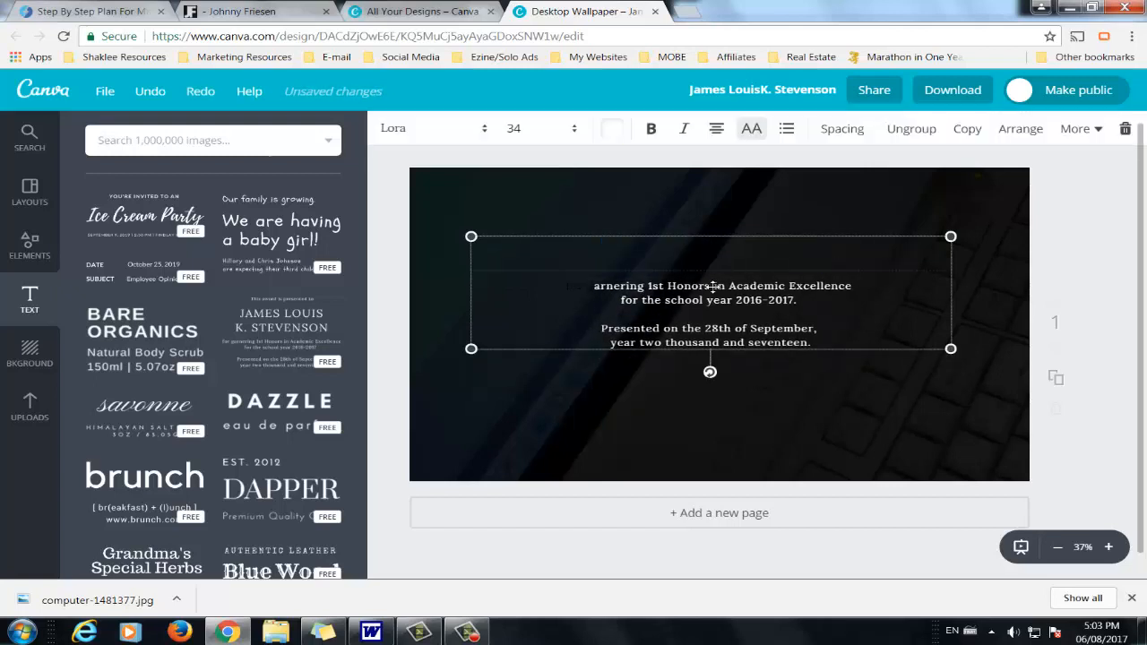
key("Delete")
Step: Delete the remaining body text about academic honors and the presentation date, and deselect the empty text box
triple_click(697, 285)
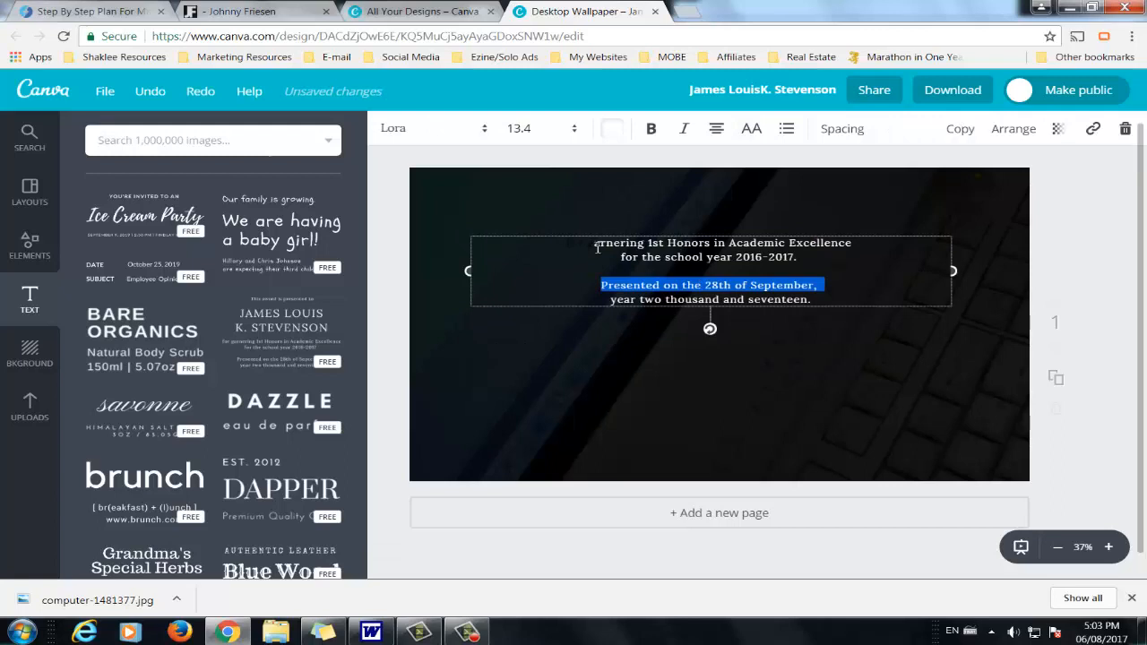
left_click_drag(597, 249, 846, 298)
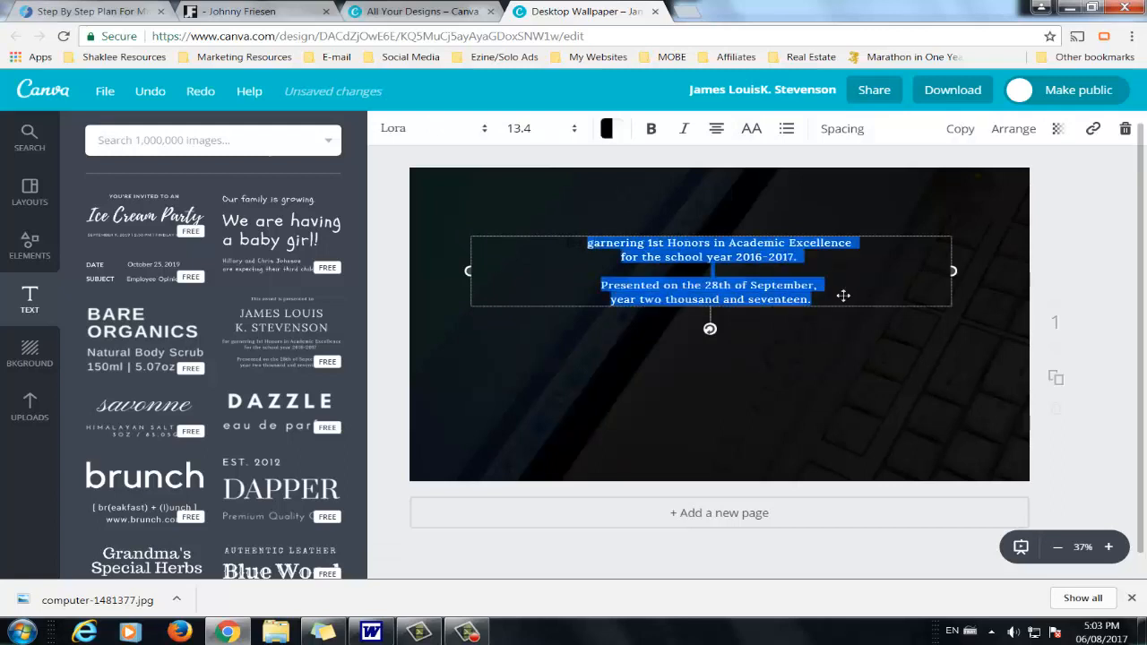
key("Delete")
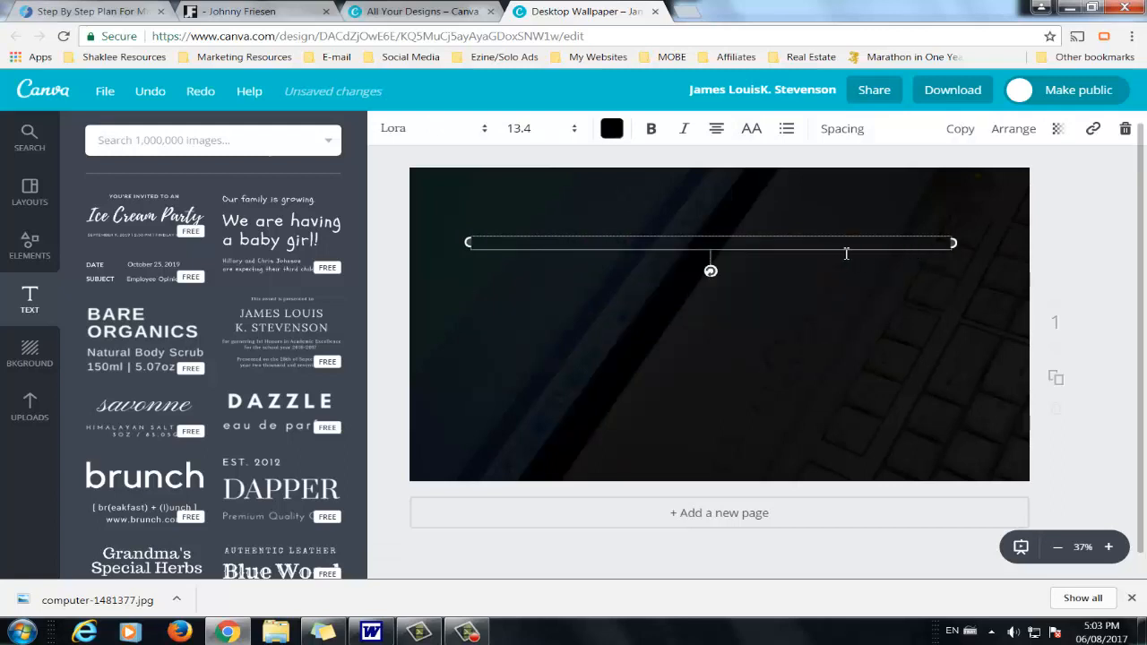
left_click(1120, 257)
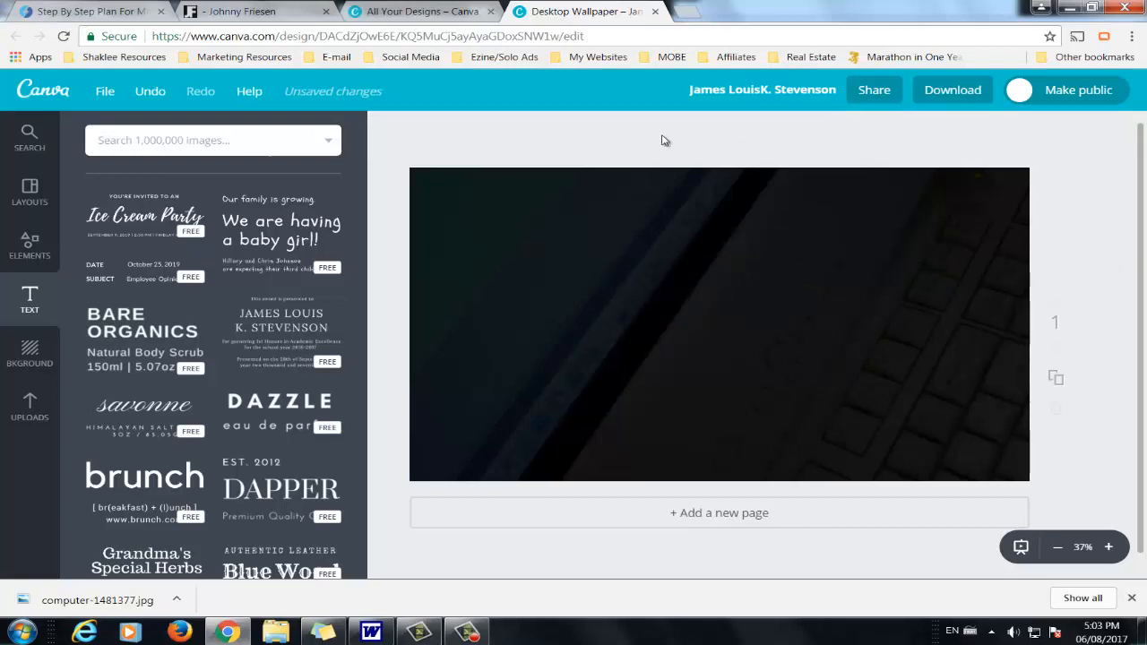
Step: Download the darkened keyboard design as a JPG and show the downloaded file in its folder
left_click(950, 95)
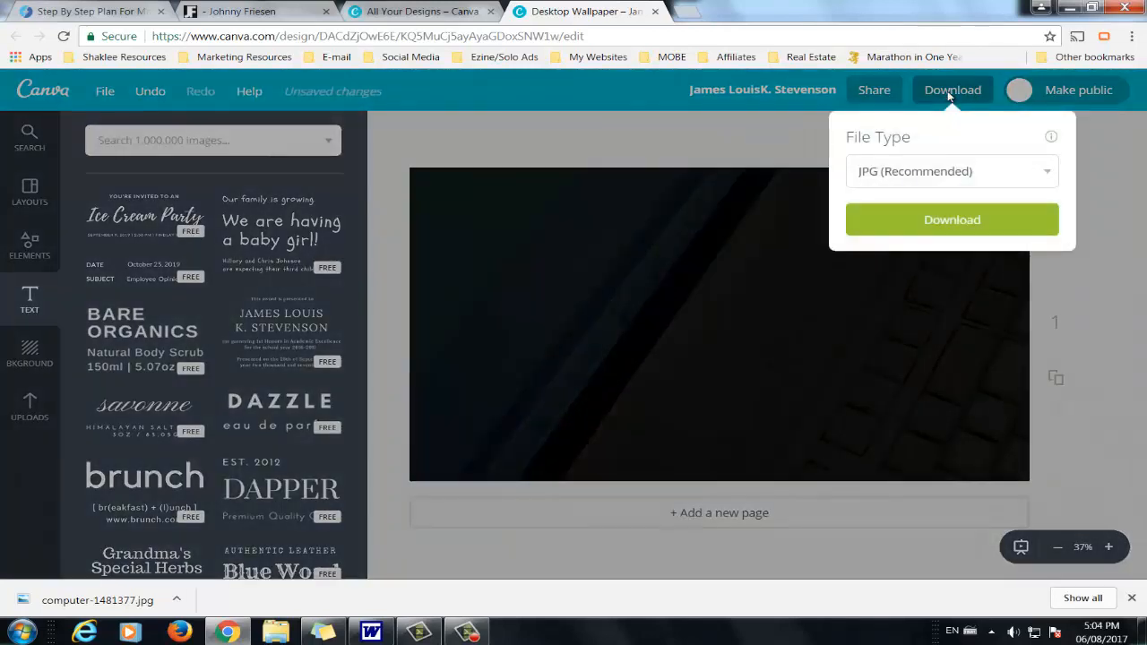
left_click(951, 224)
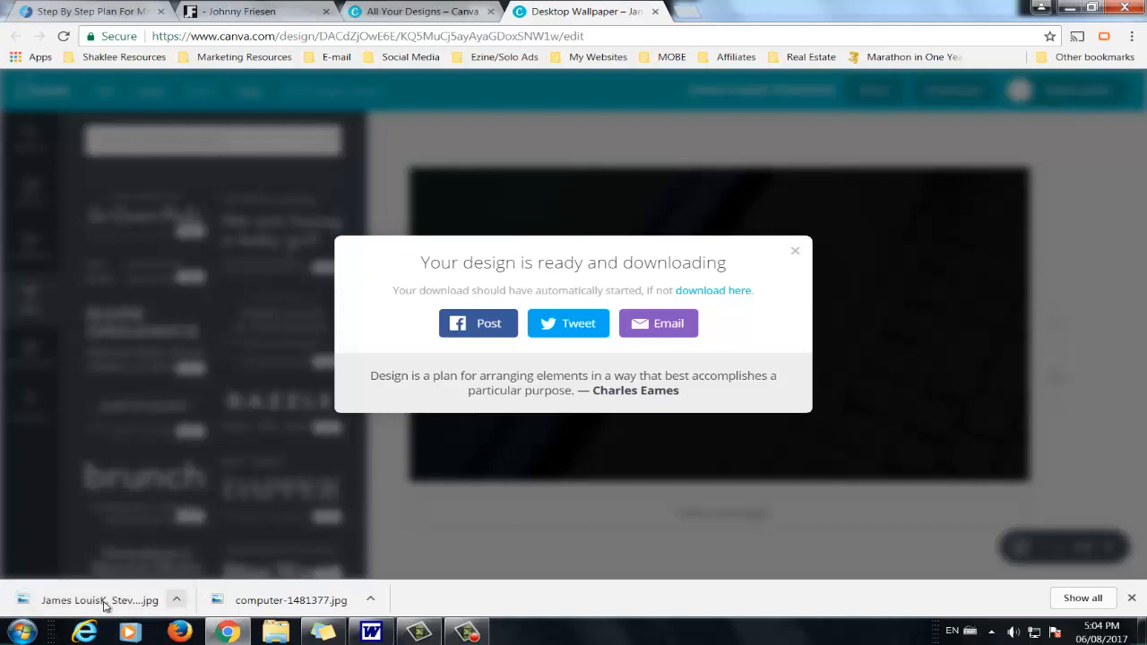
left_click(178, 602)
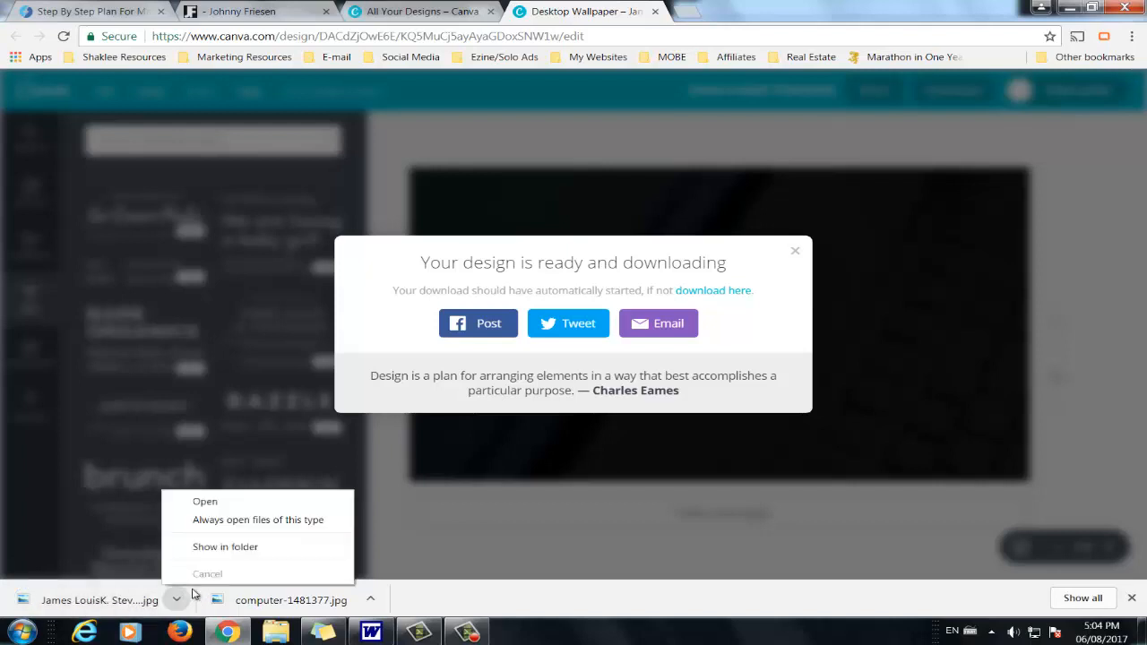
left_click(249, 547)
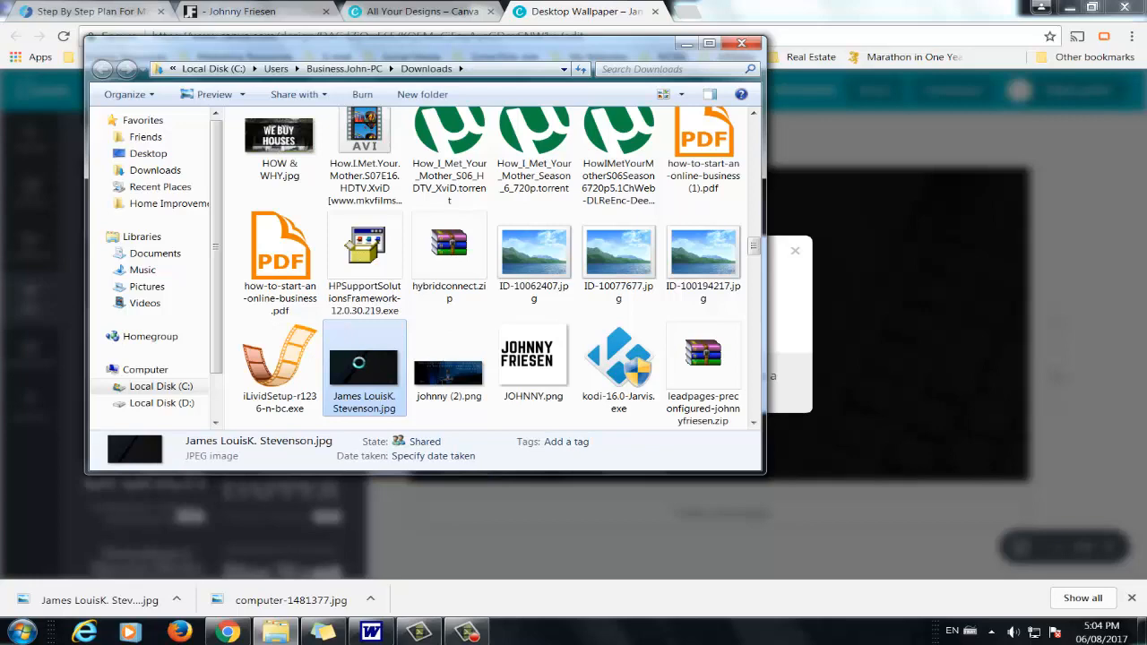
Step: Move the downloaded design image from the Downloads folder to the Pictures library
right_click(362, 360)
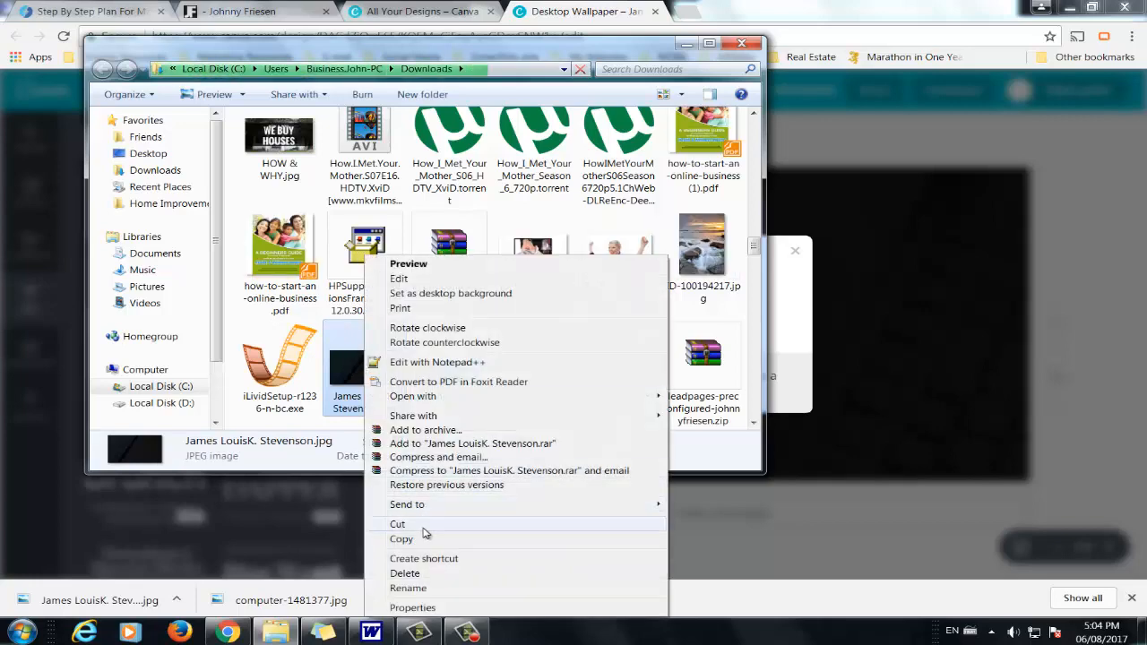
left_click(421, 524)
left_click(146, 288)
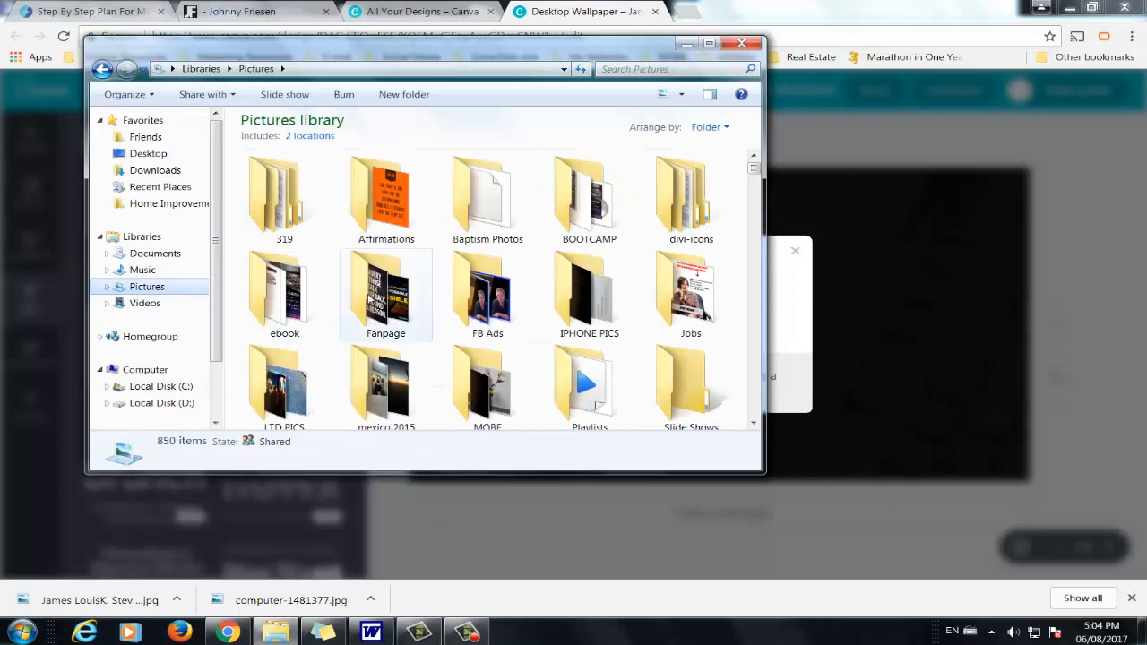
right_click(331, 321)
left_click(398, 413)
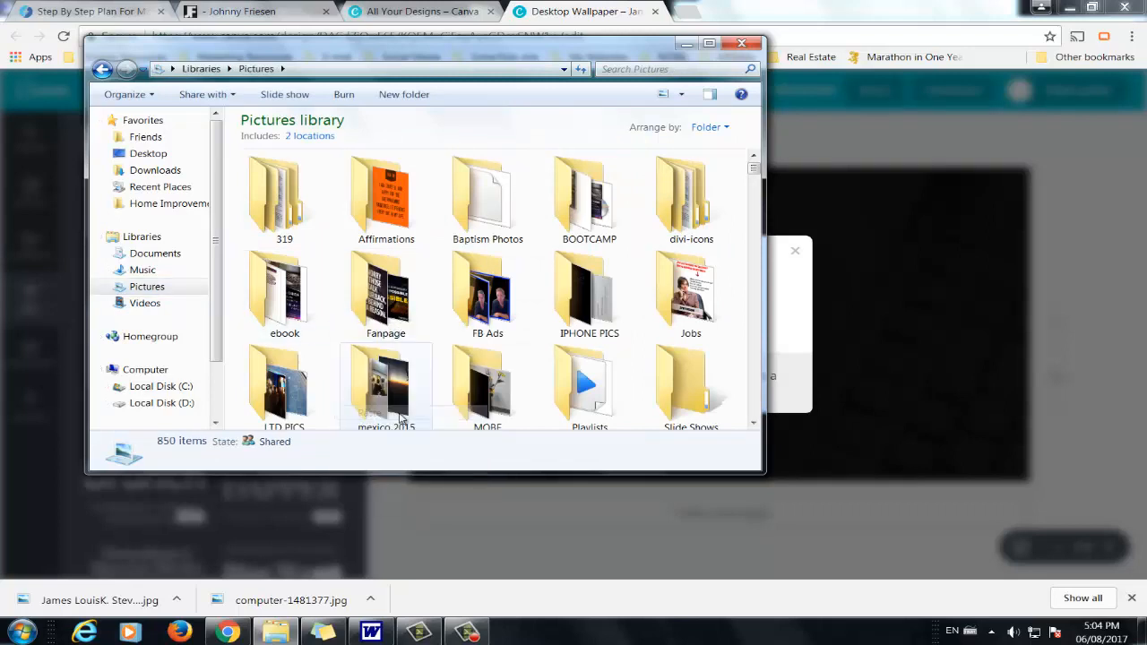
Step: Rename the moved image in the Pictures library as computer-dark
right_click(394, 383)
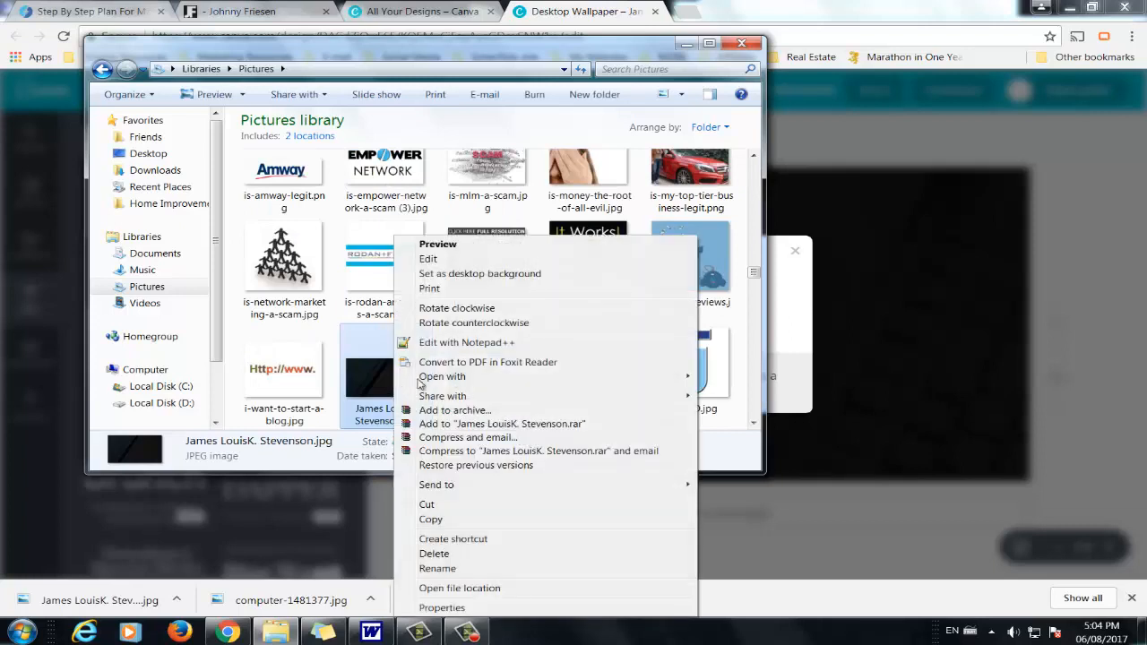
left_click(510, 567)
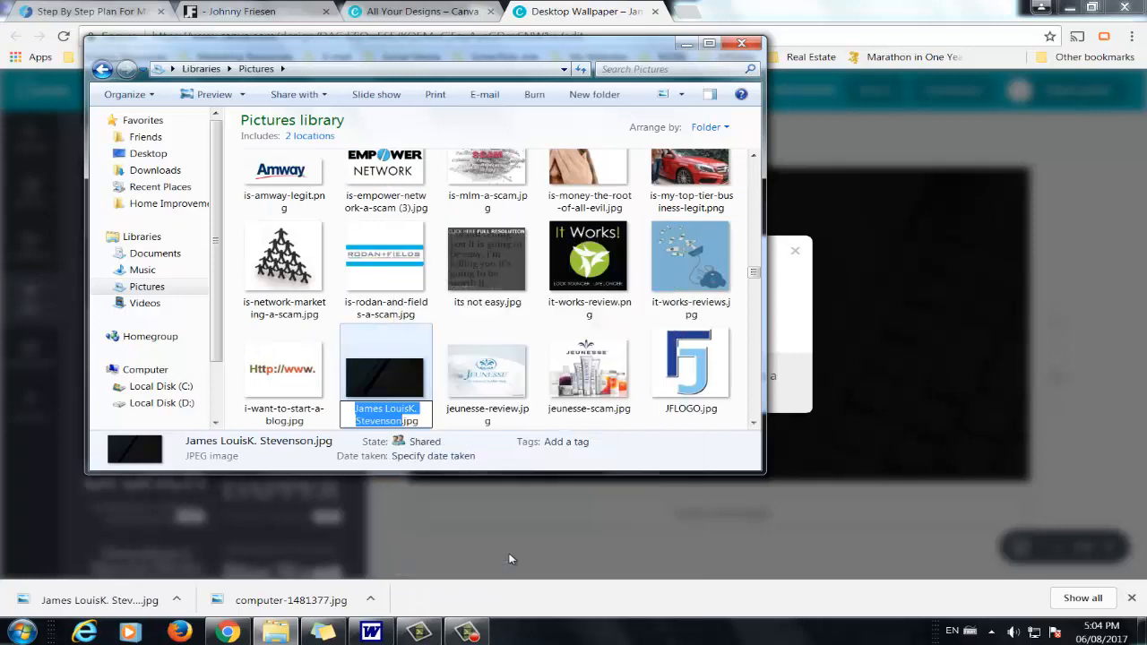
type("computer")
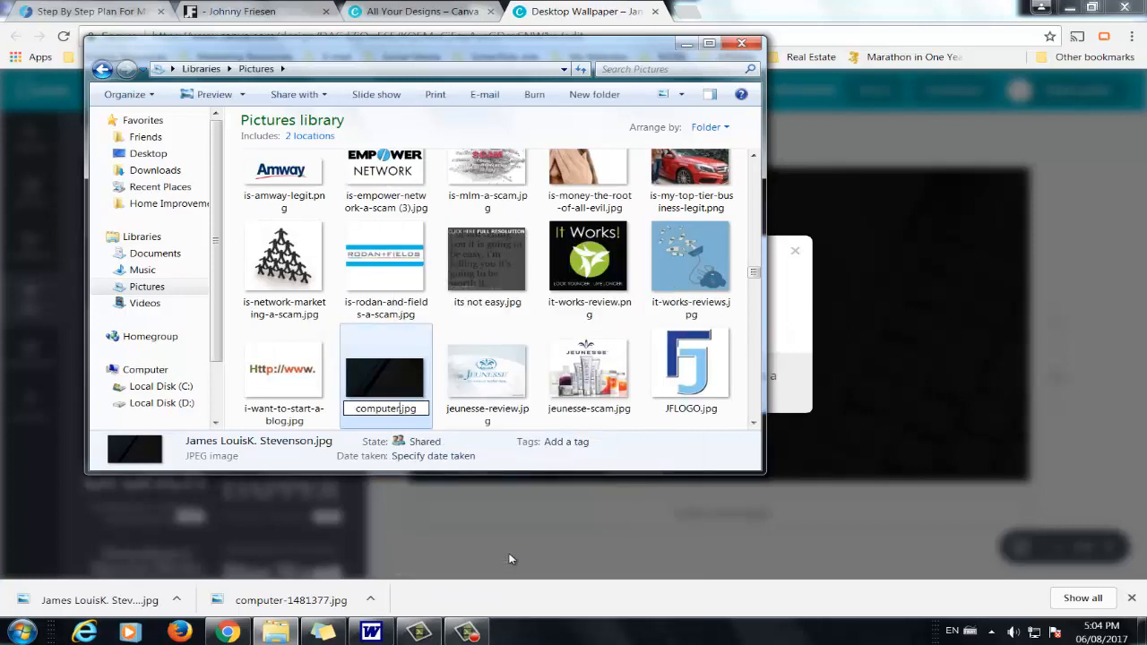
type("-dark")
left_click(485, 376)
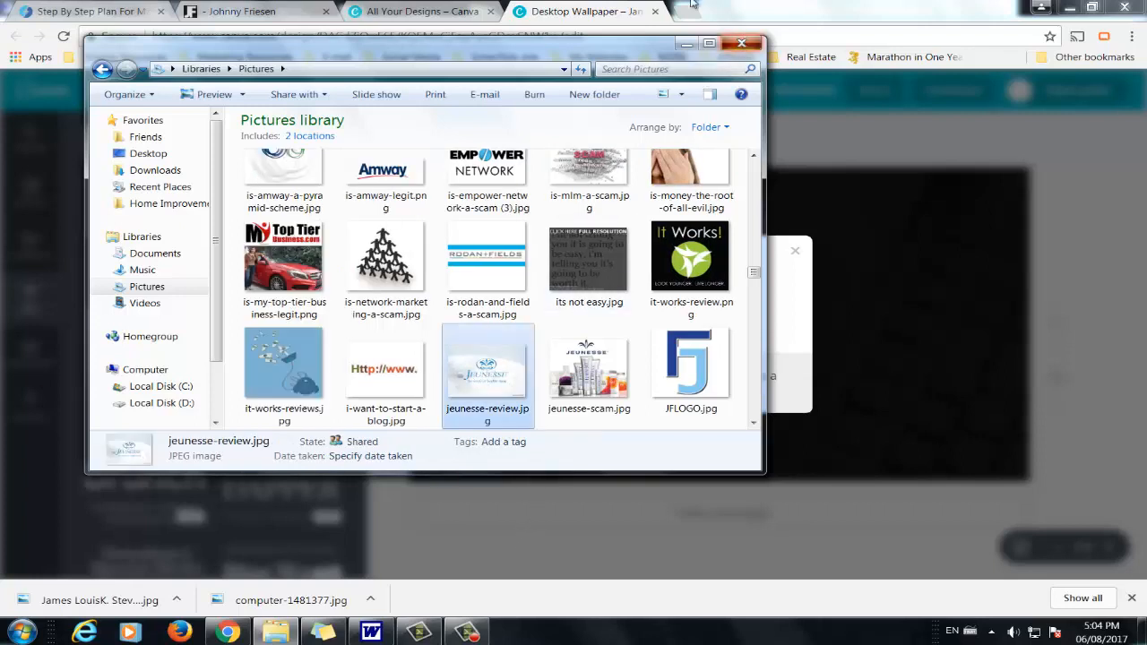
Step: Close the file window and both Canva pages to return to the Divi page being built
left_click(743, 44)
left_click(655, 12)
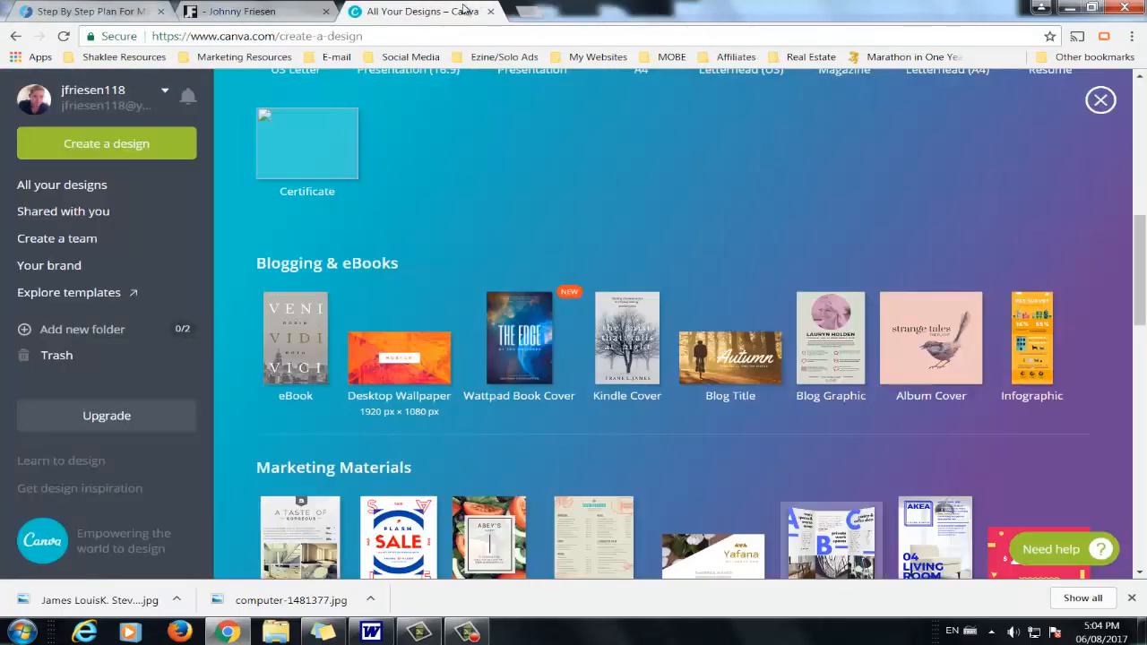
left_click(490, 12)
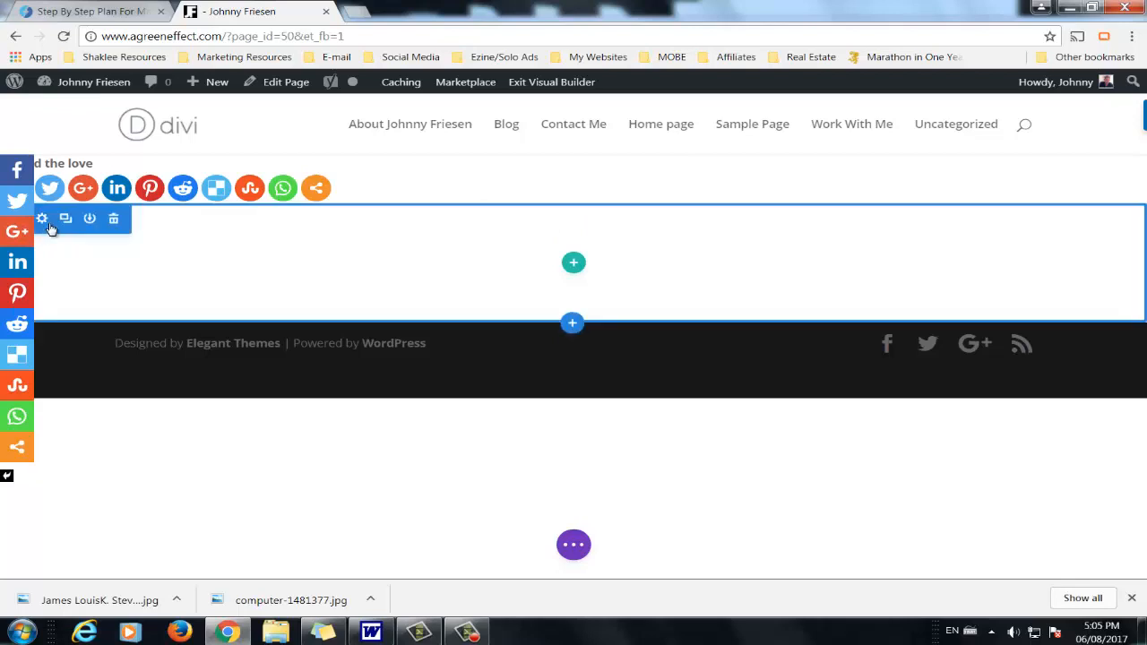
Step: Upload computer-dark.jpg from the Pictures library and set it as the empty section's background image
left_click(52, 224)
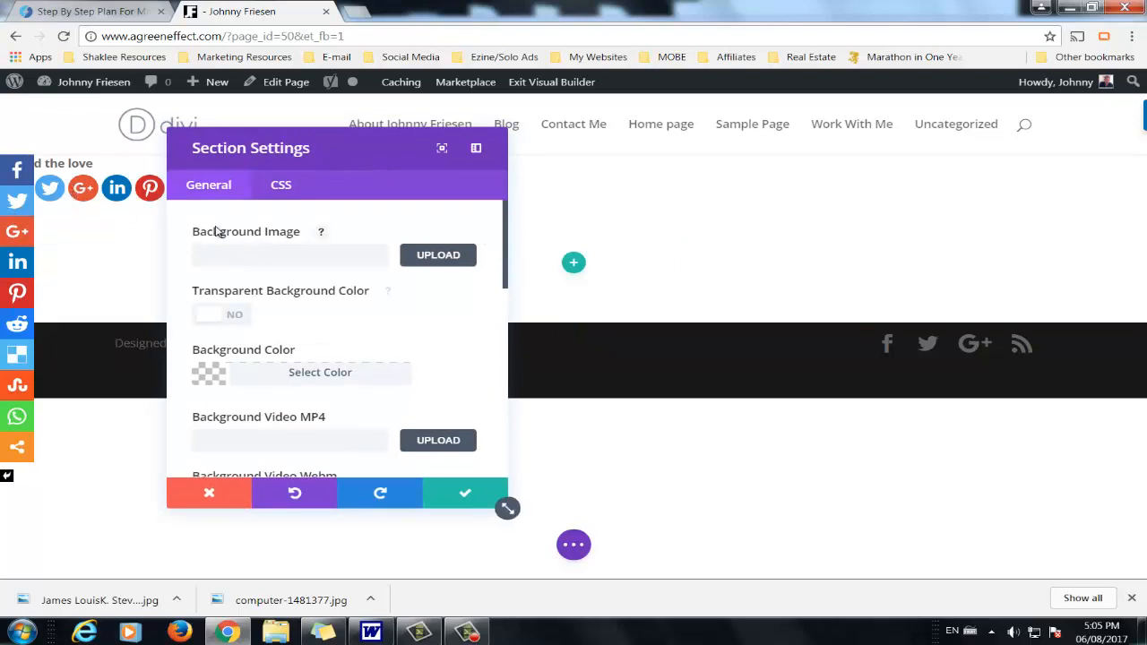
left_click(440, 267)
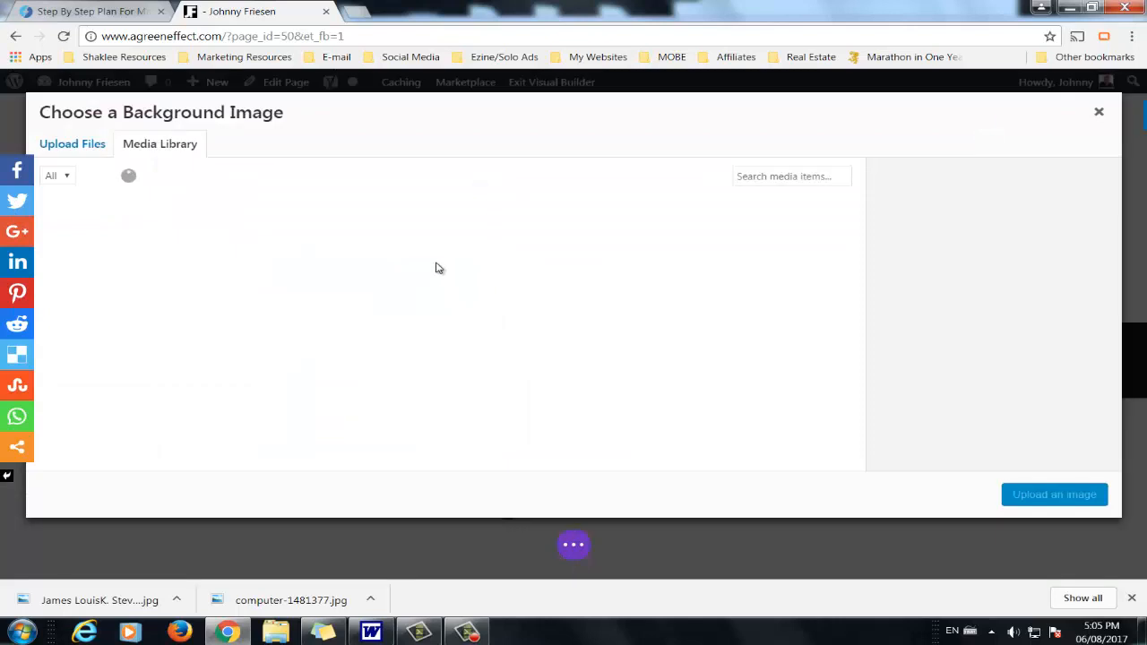
left_click(66, 147)
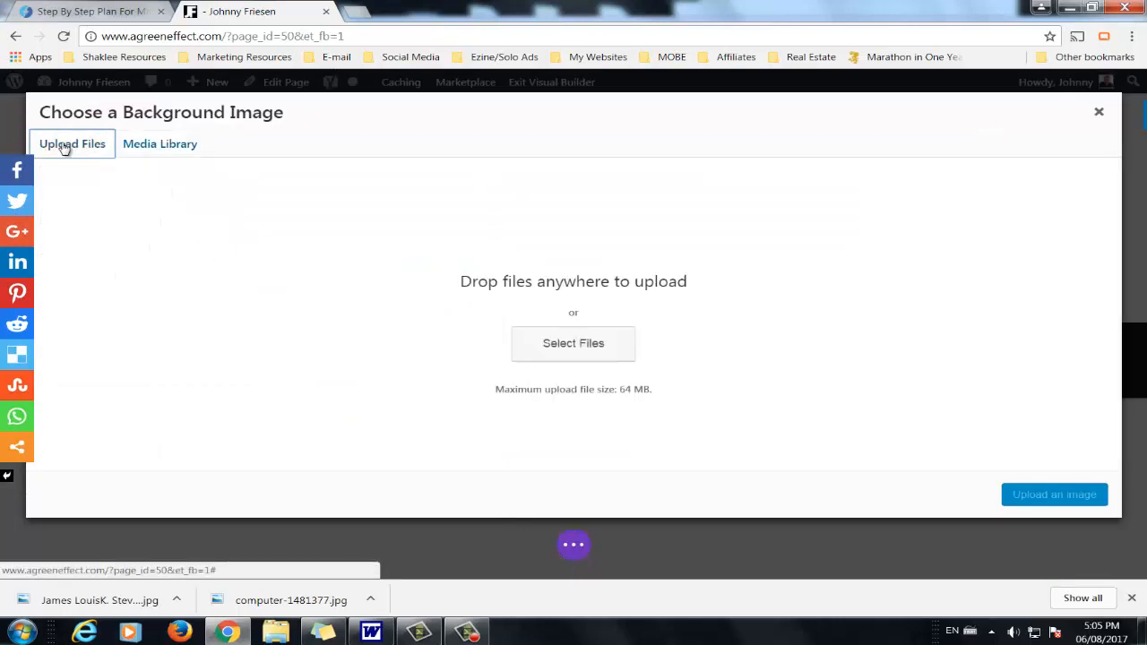
left_click(591, 345)
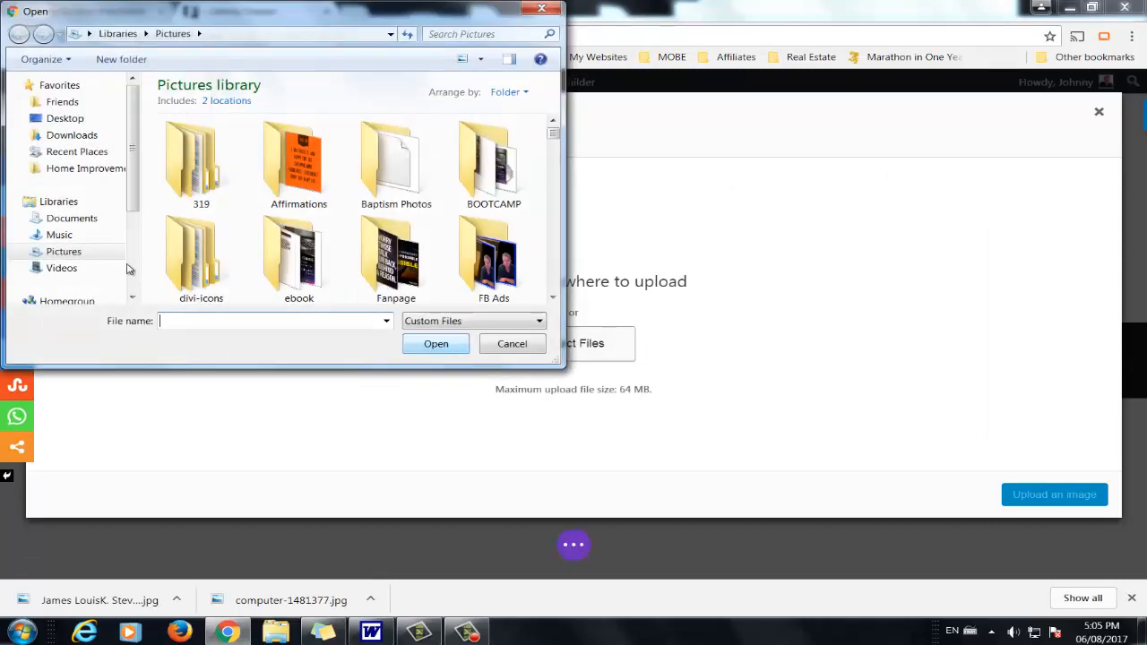
left_click(293, 260)
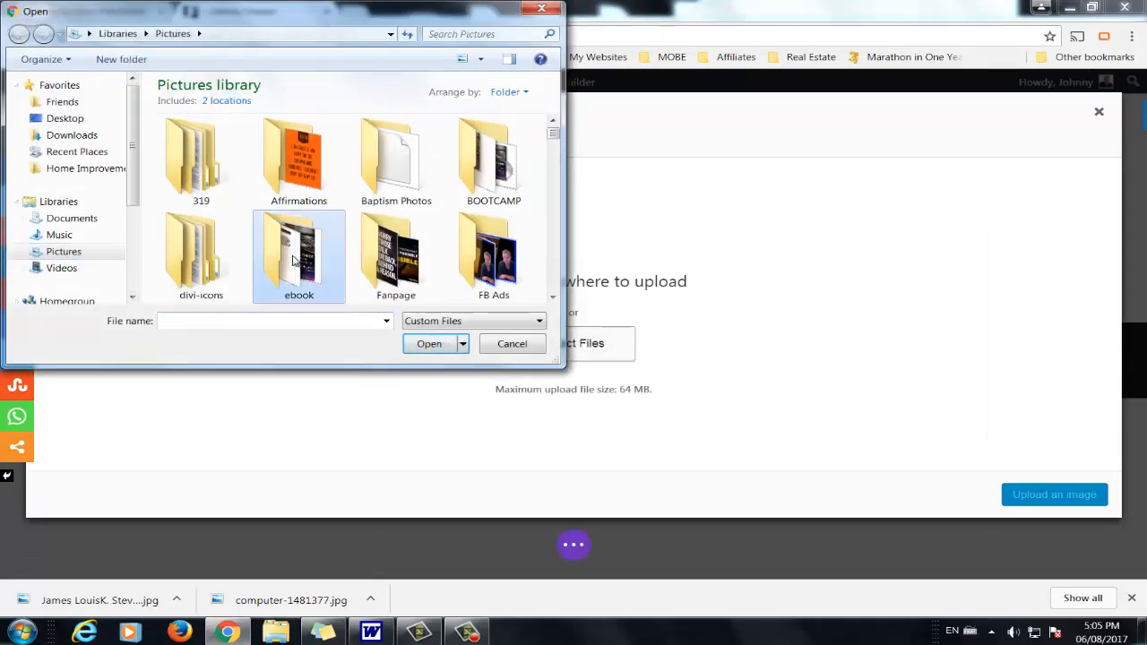
type("computer-1481377.jpg")
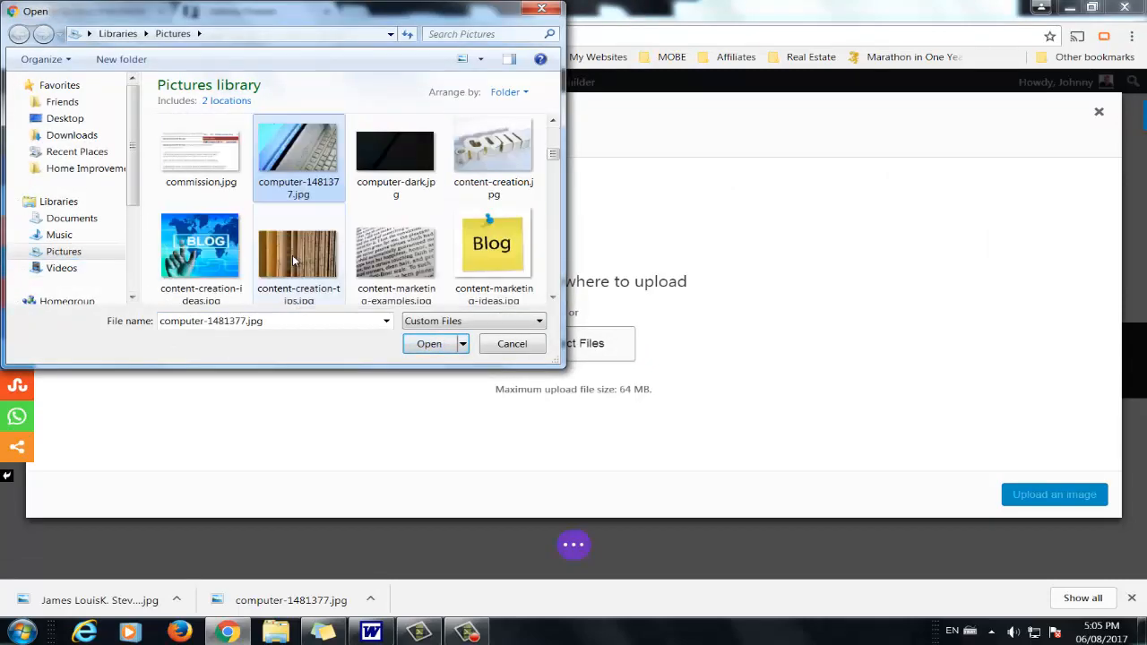
double_click(408, 152)
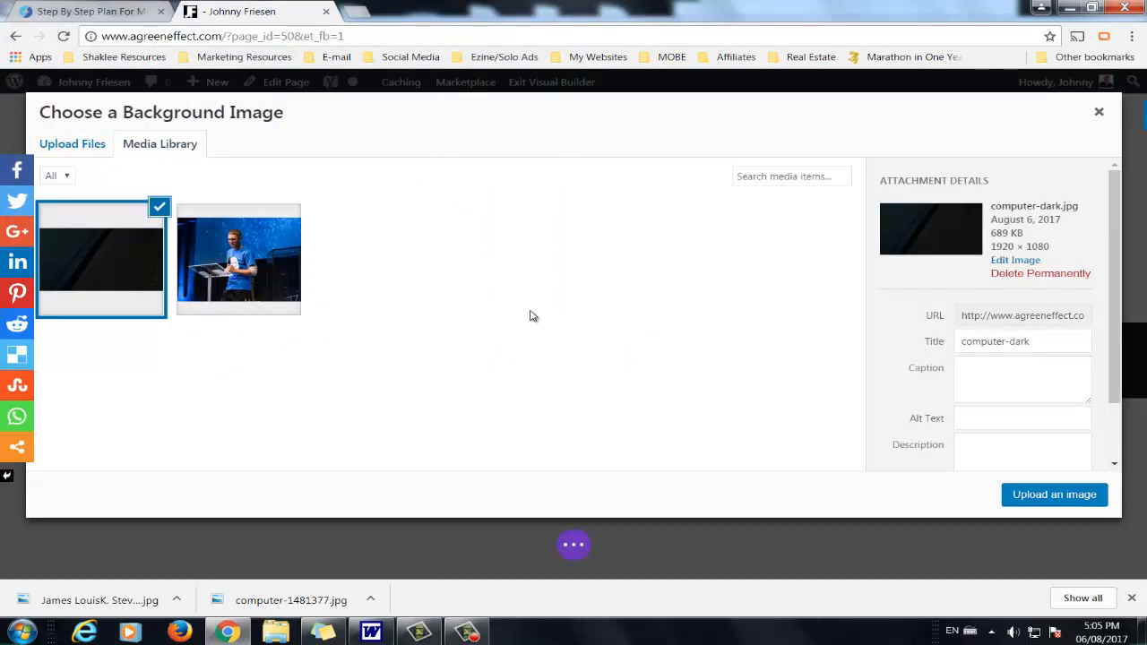
scroll(1012, 394, "down", 2)
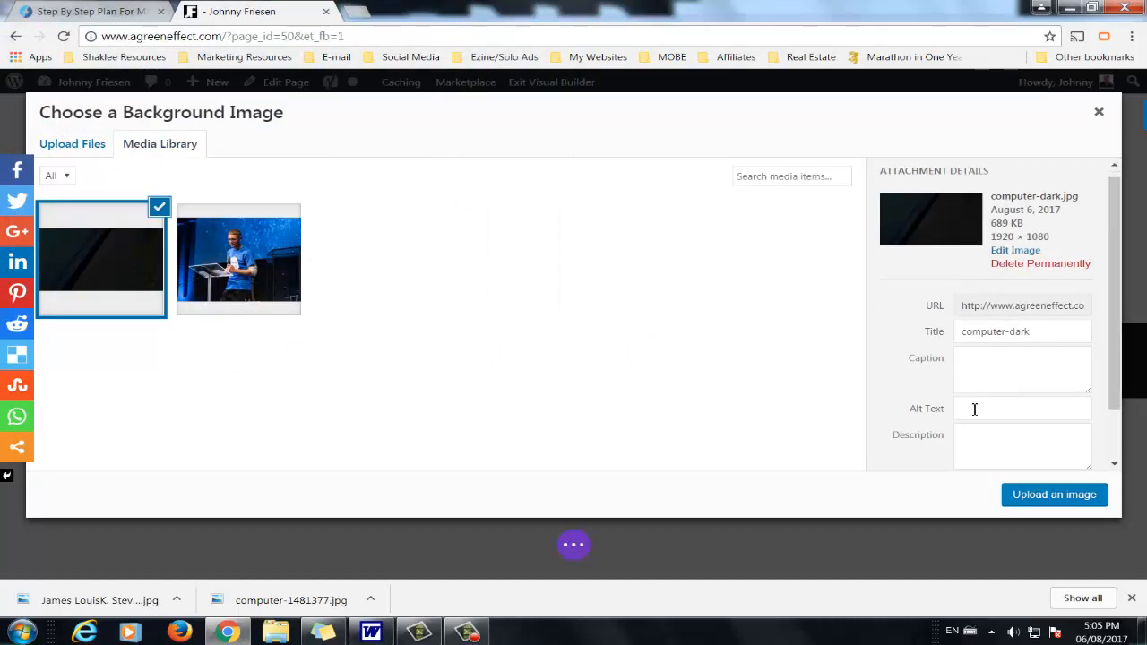
left_click(1033, 498)
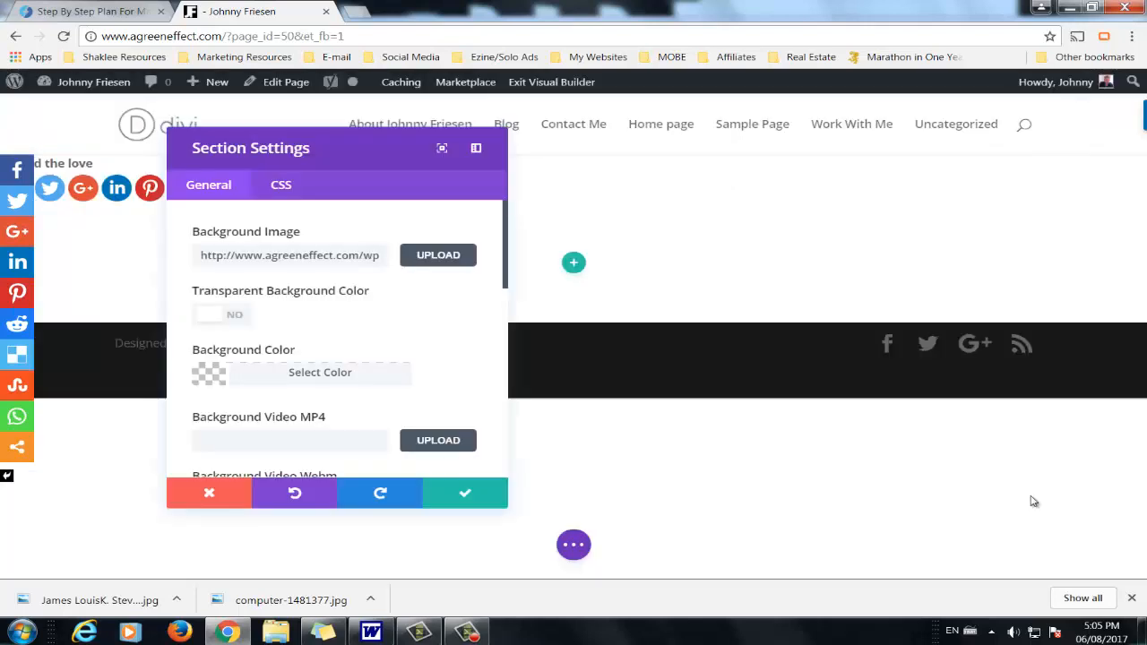
Step: Look through the remaining general settings of the section and save the section settings
scroll(304, 313, "down", 1)
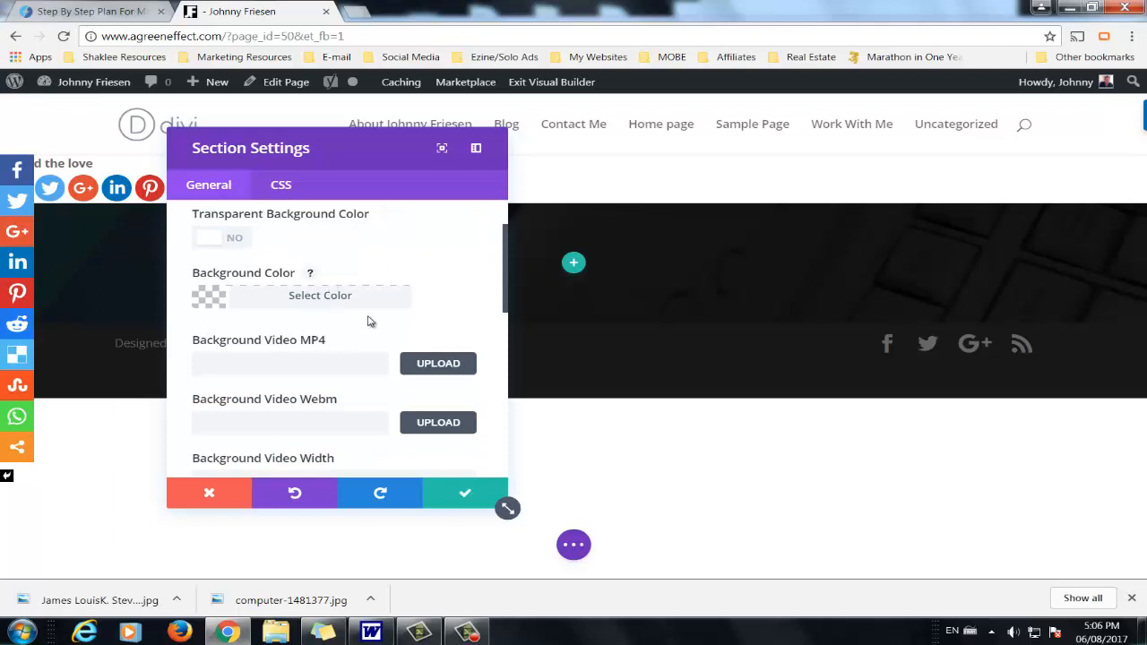
scroll(352, 335, "down", 1)
scroll(353, 356, "down", 5)
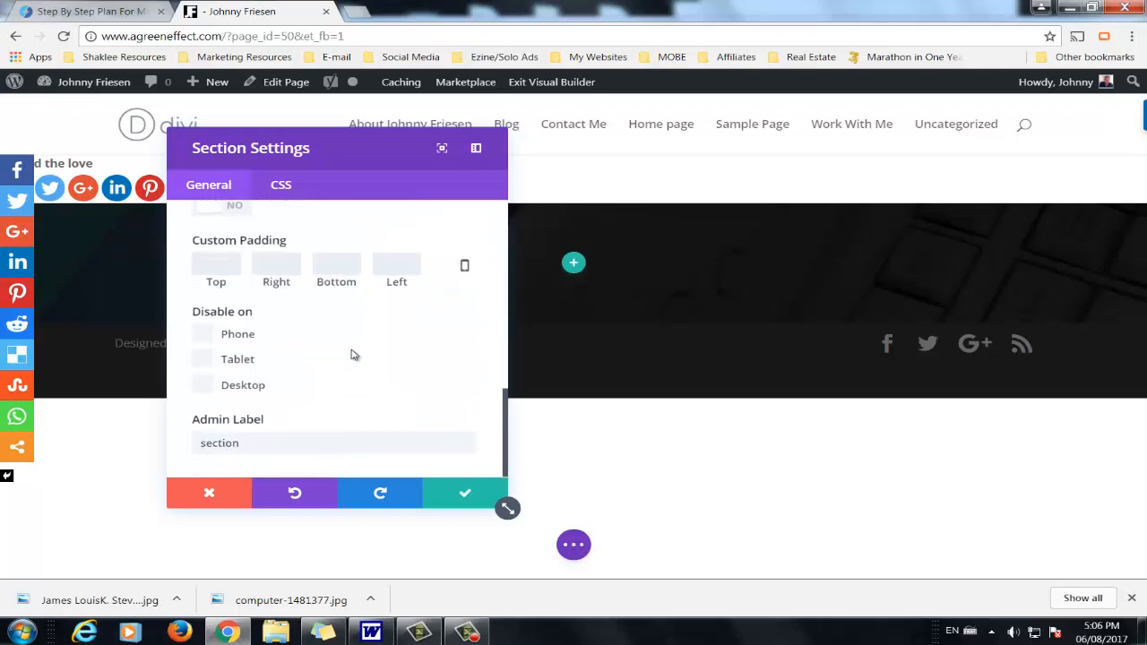
scroll(353, 350, "up", 1)
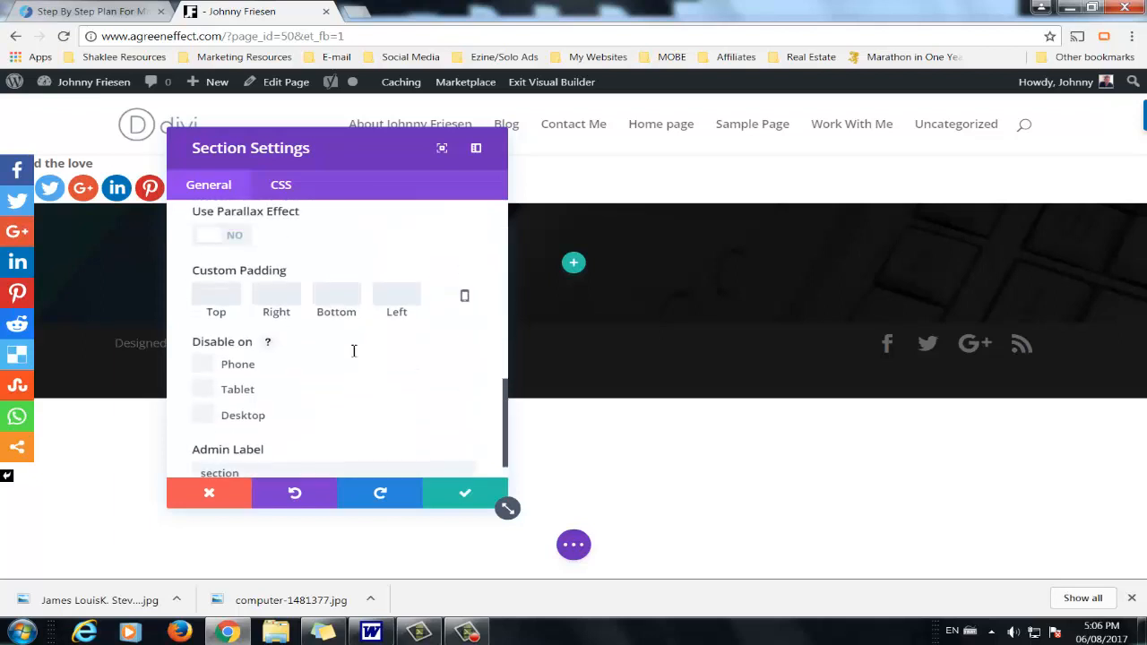
left_click(460, 495)
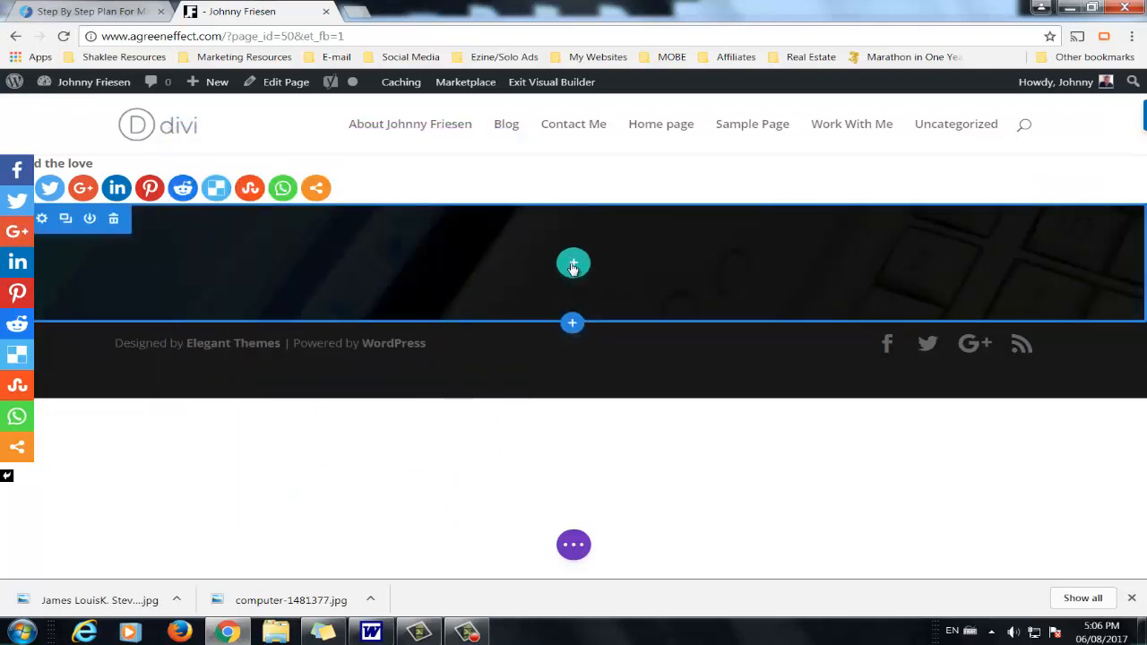
Step: Insert a single-column row in the dark section and add a Call To Action module to it
left_click(573, 266)
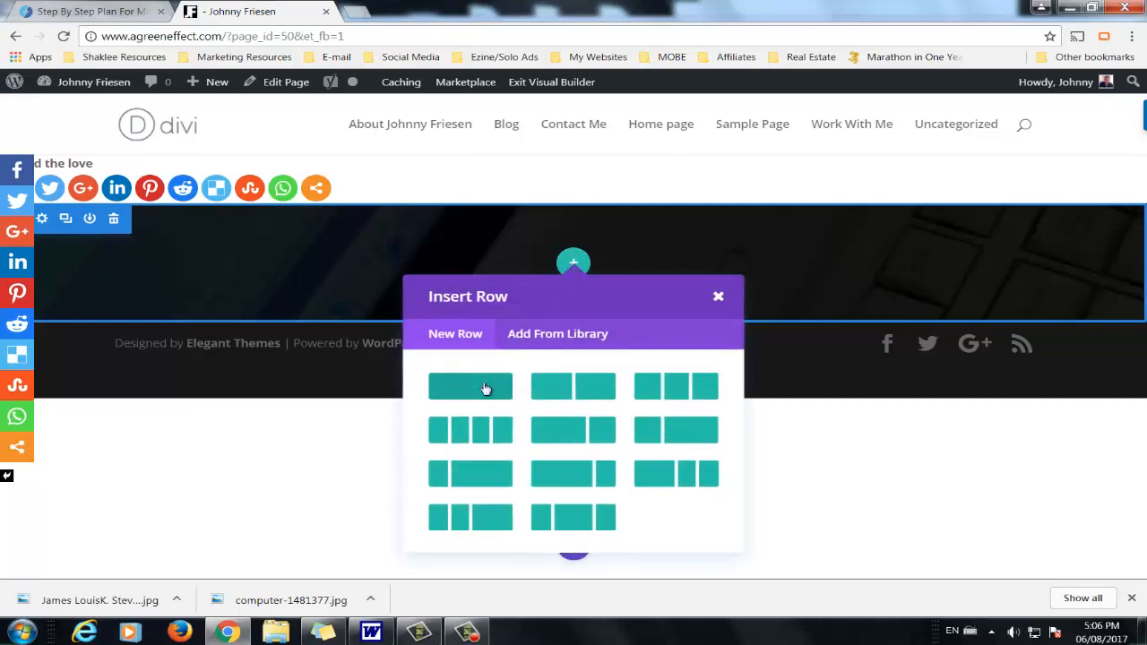
left_click(483, 383)
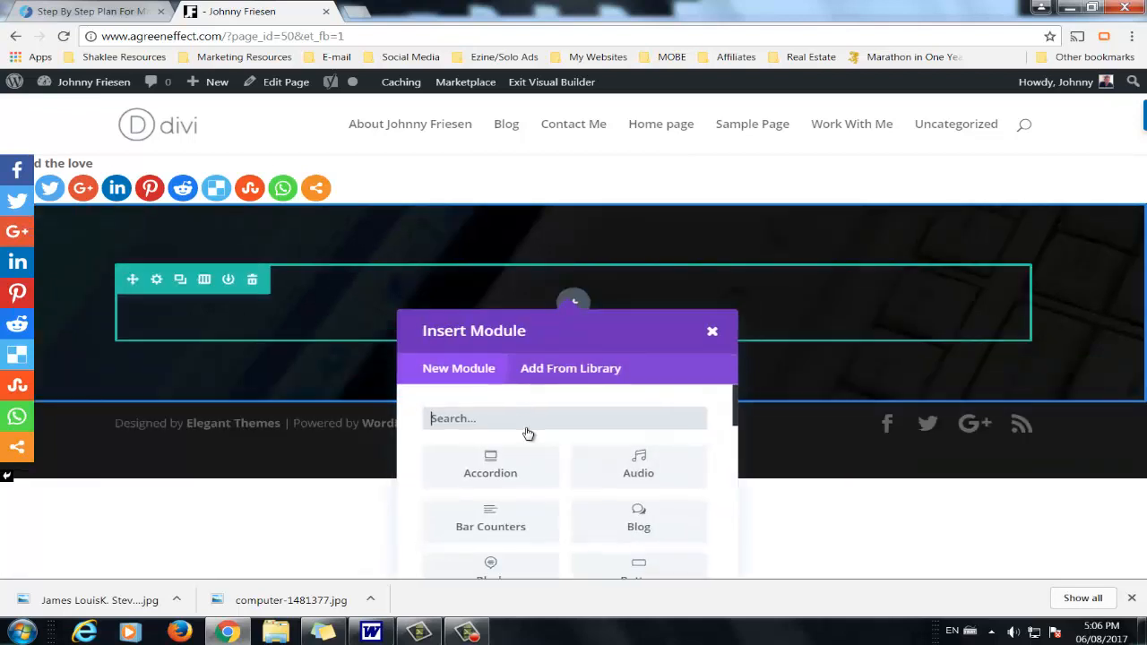
scroll(538, 448, "down", 2)
left_click(495, 477)
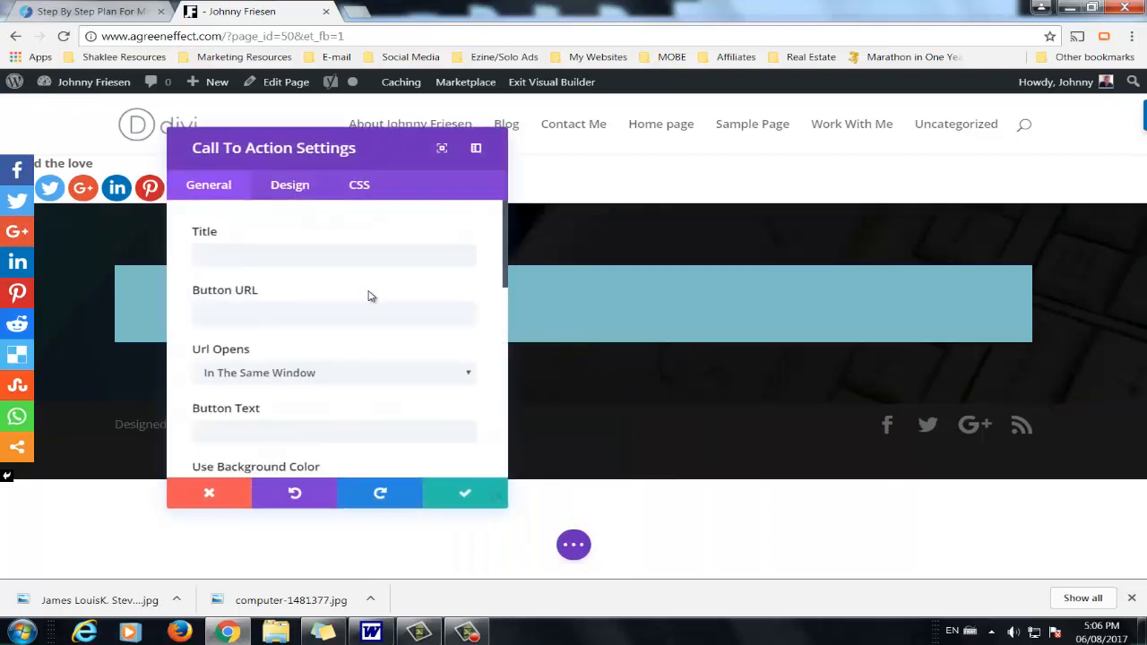
Step: Select the full "Making Money Online Really CAN Be Simple..." headline on the example home page to copy it, and return to the module settings
left_click(266, 259)
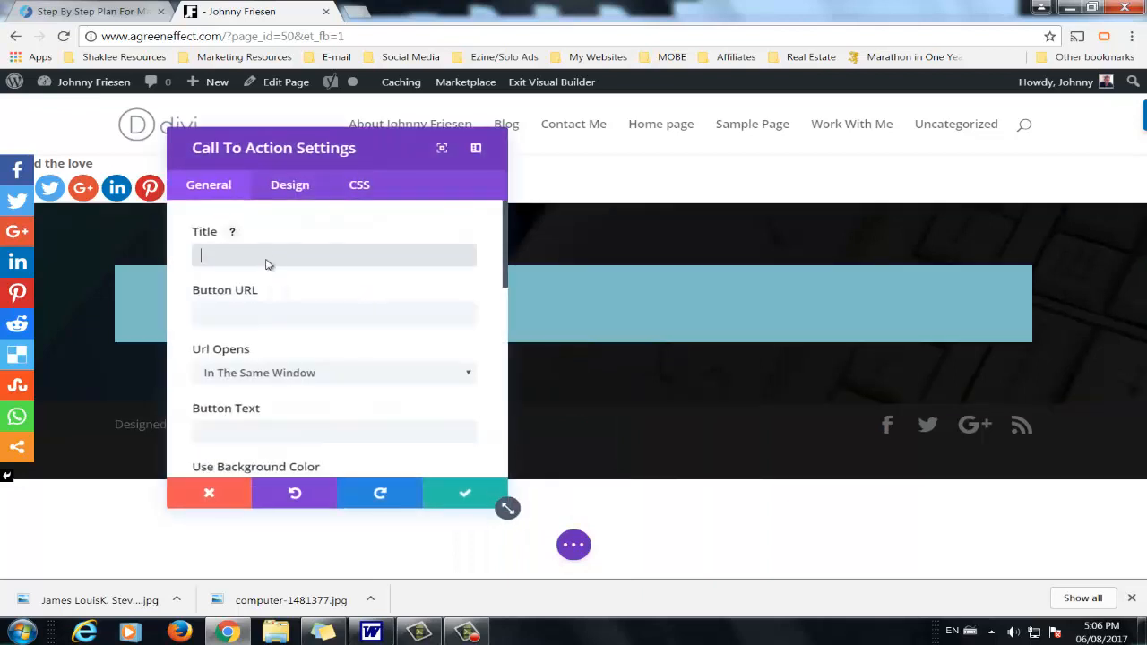
left_click(112, 16)
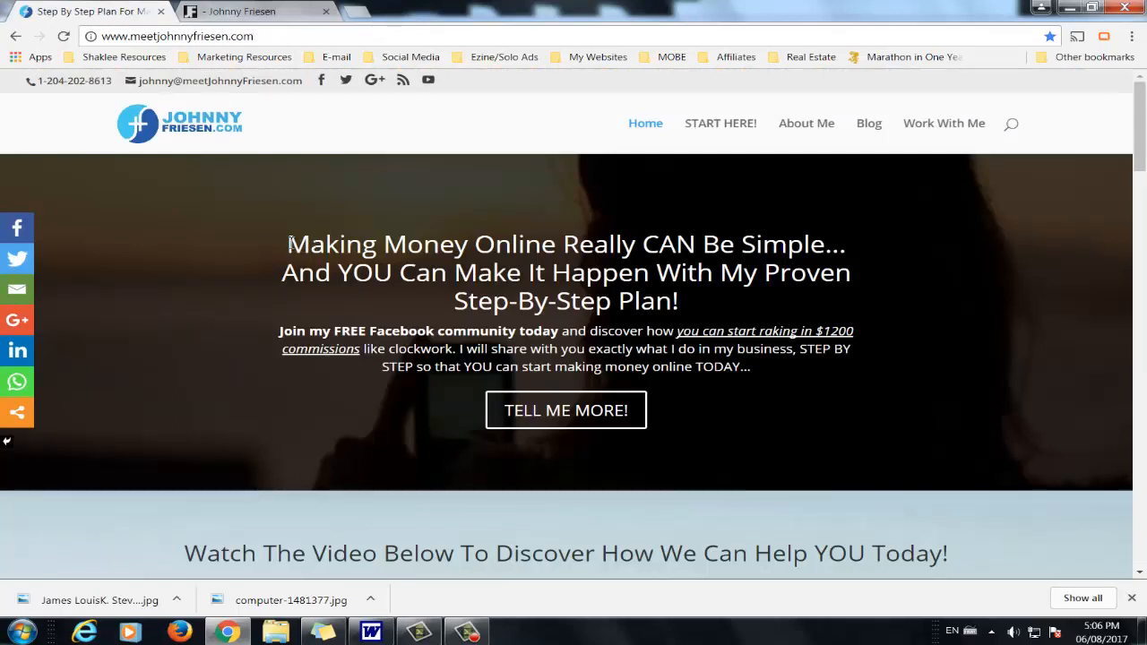
left_click_drag(289, 243, 718, 309)
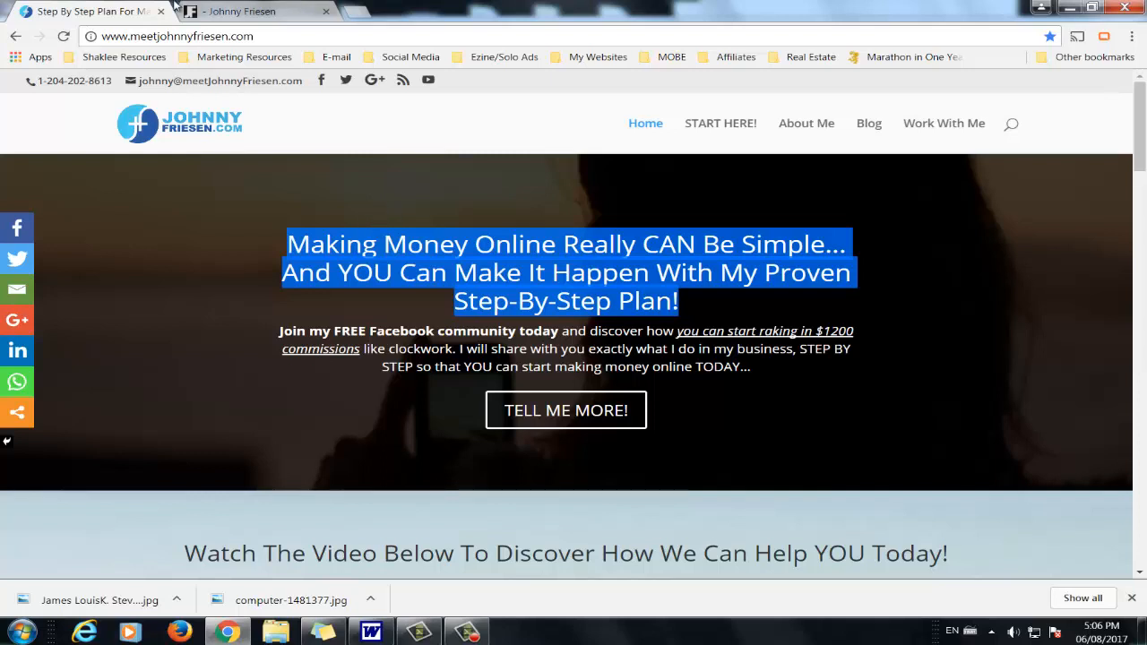
left_click(237, 14)
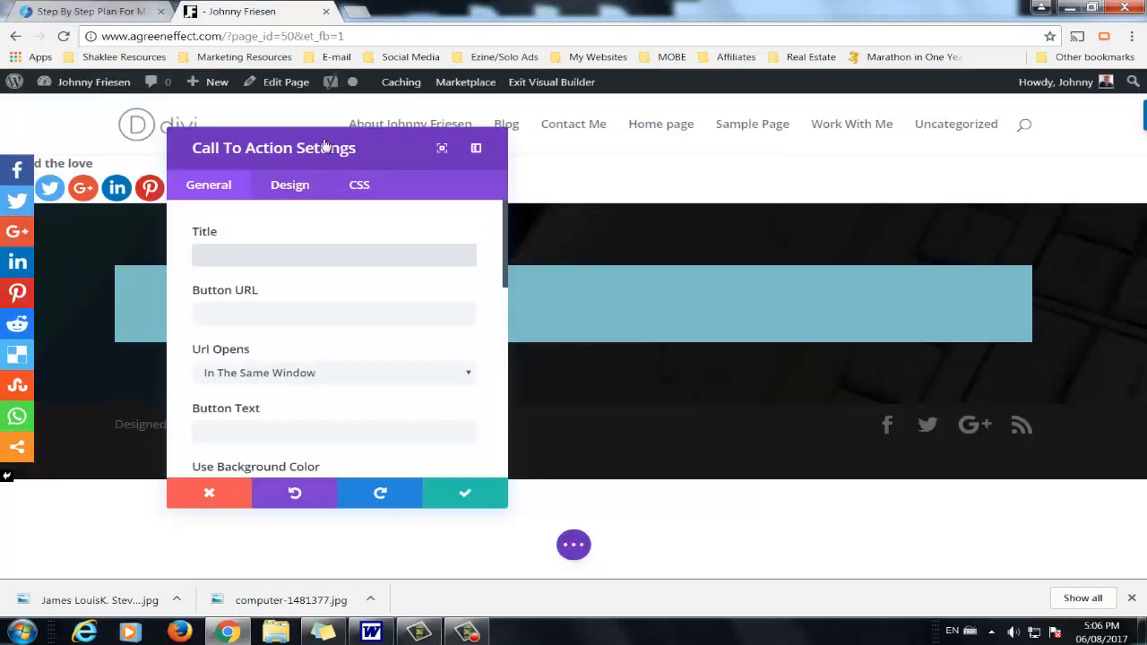
Step: Try to paste the copied headline into the Call To Action module's title
right_click(231, 256)
left_click(215, 256)
left_click(221, 255)
right_click(224, 256)
left_click(222, 256)
left_click(231, 257)
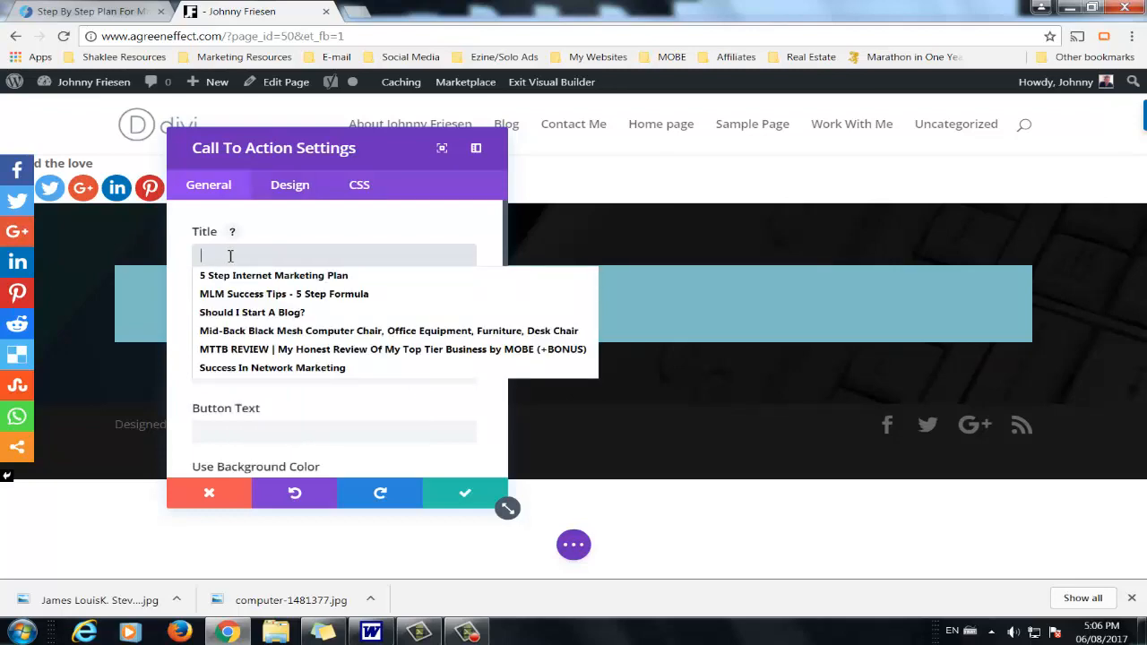
left_click(230, 256)
Step: Copy the selected "Making Money Online Really CAN Be Simple..." headline from the example home page and paste it as the Call To Action title
left_click(108, 11)
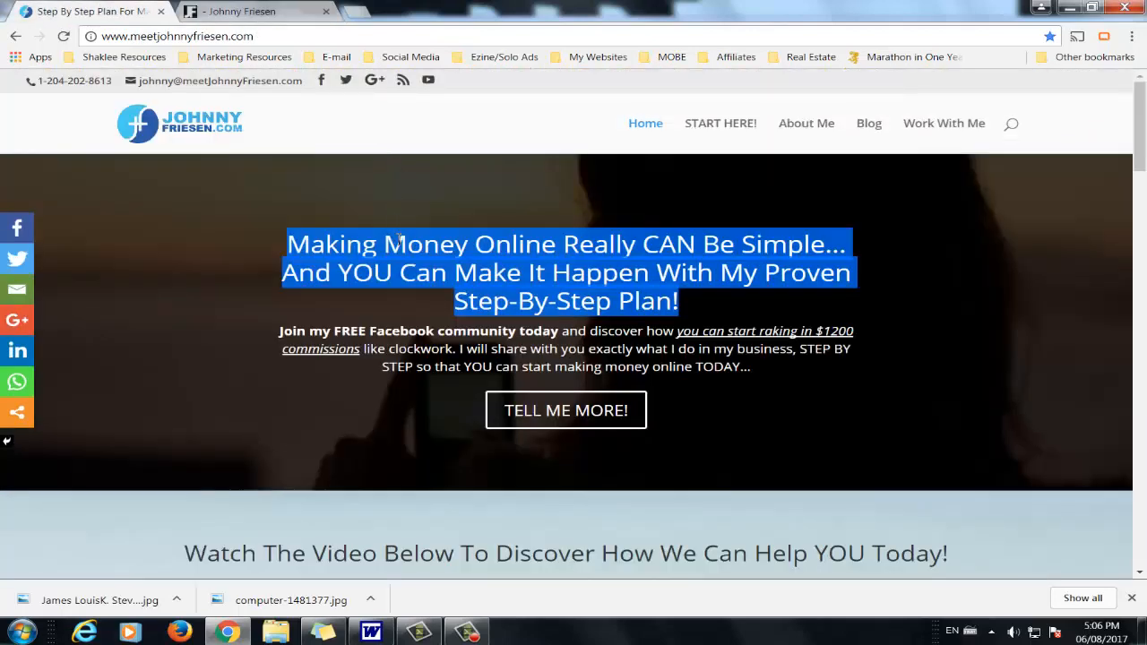
right_click(400, 238)
left_click(471, 250)
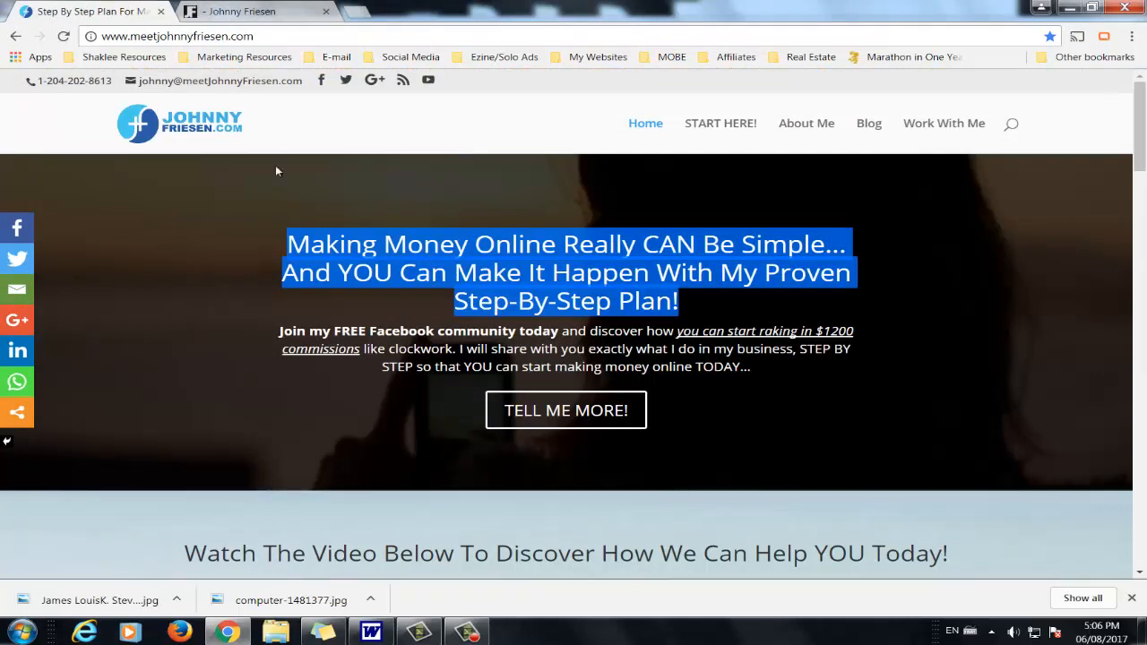
key("ctrl+Tab")
right_click(229, 257)
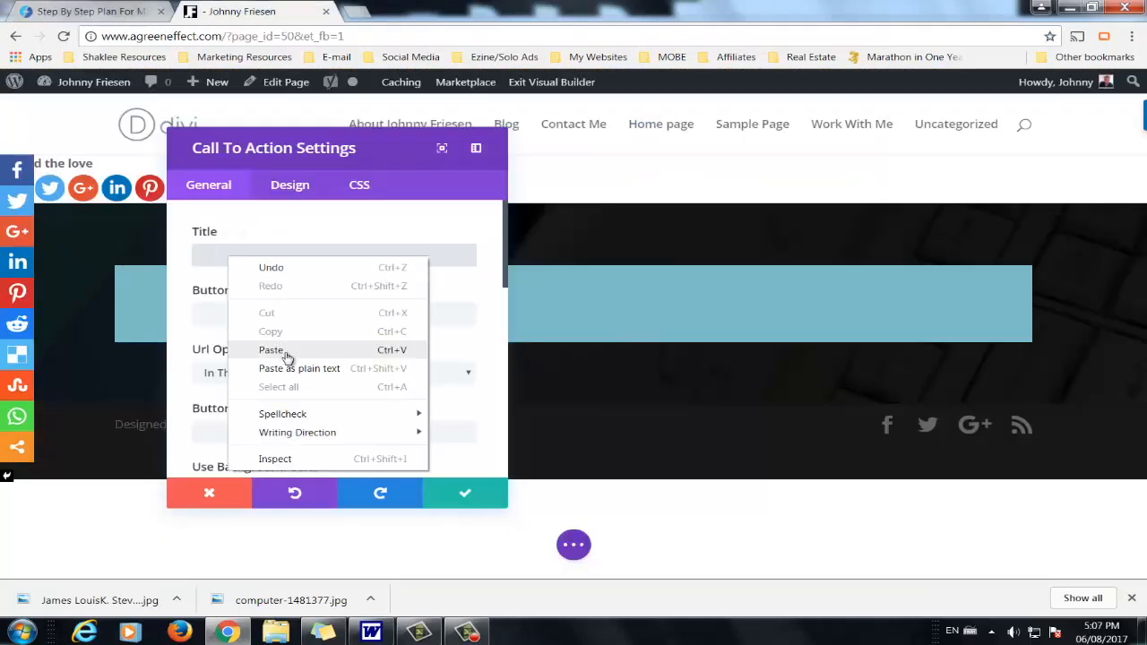
left_click(286, 354)
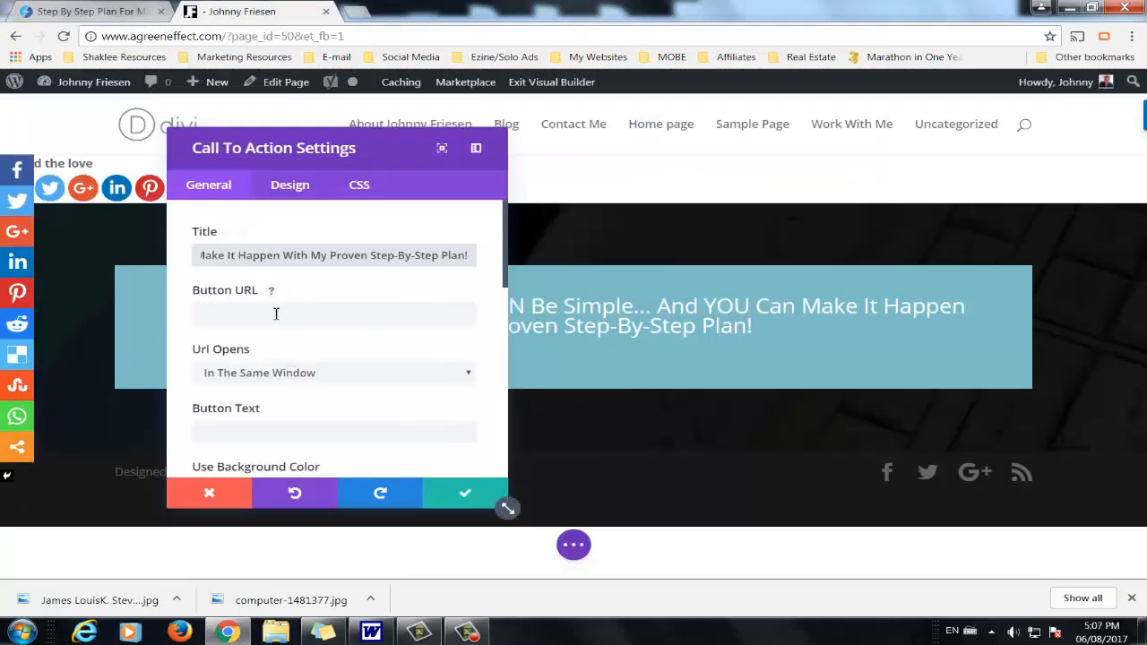
Step: Copy the address of the join-the-community page that the example site's TELL ME MORE! button links to, using a temporary browser tab
left_click(280, 311)
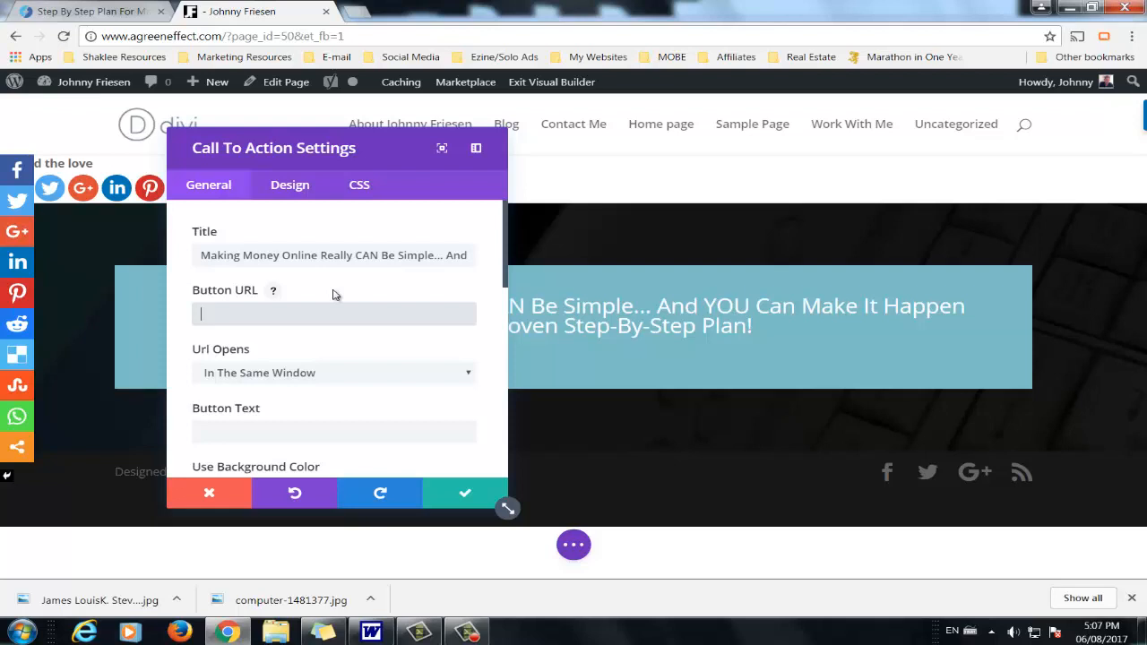
left_click(90, 11)
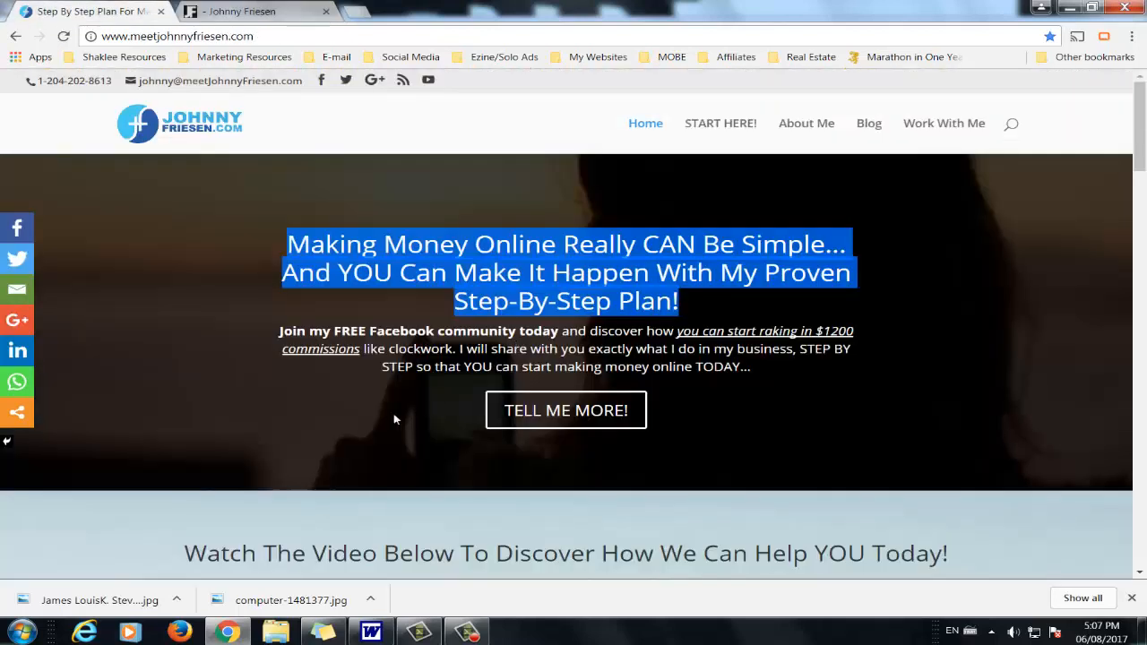
right_click(539, 415)
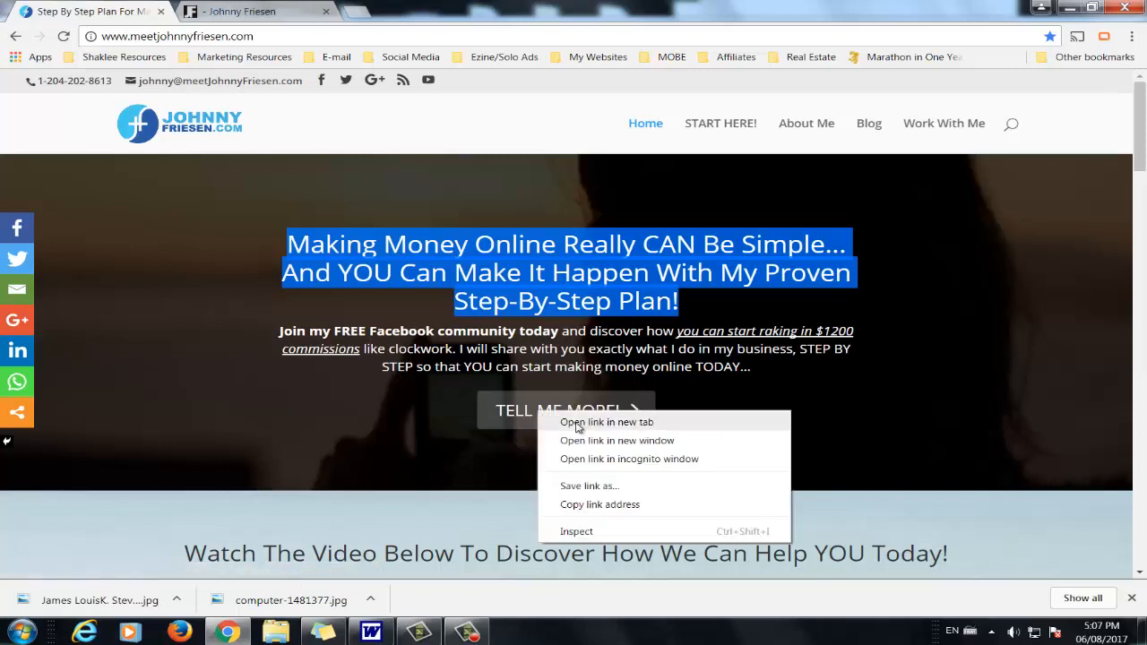
left_click(577, 423)
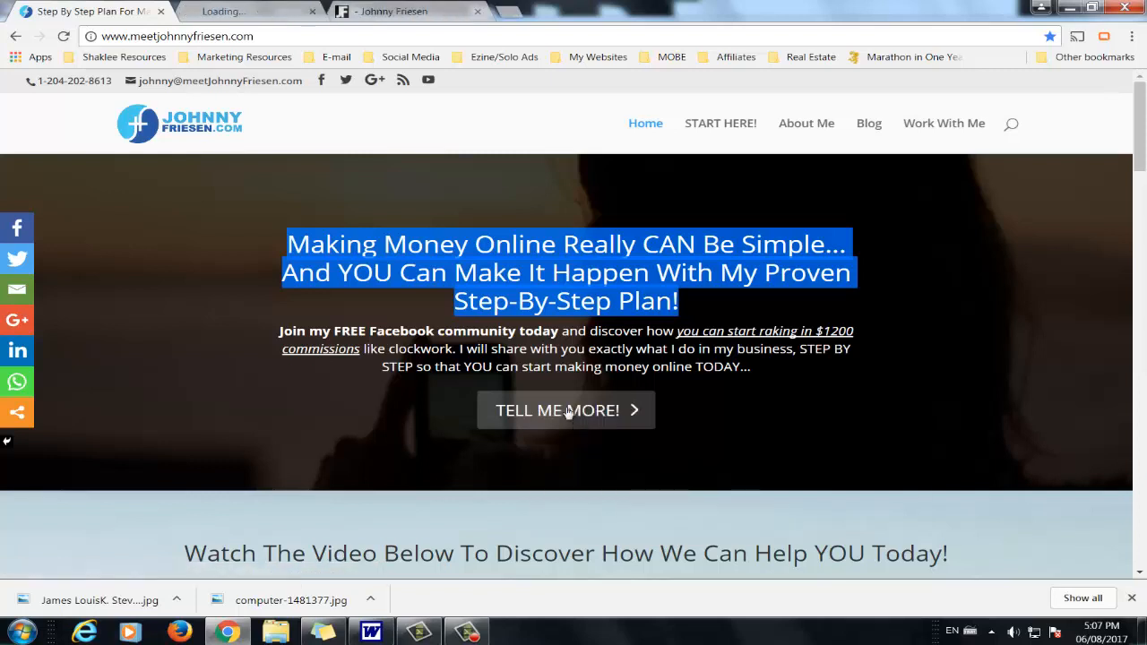
left_click(283, 13)
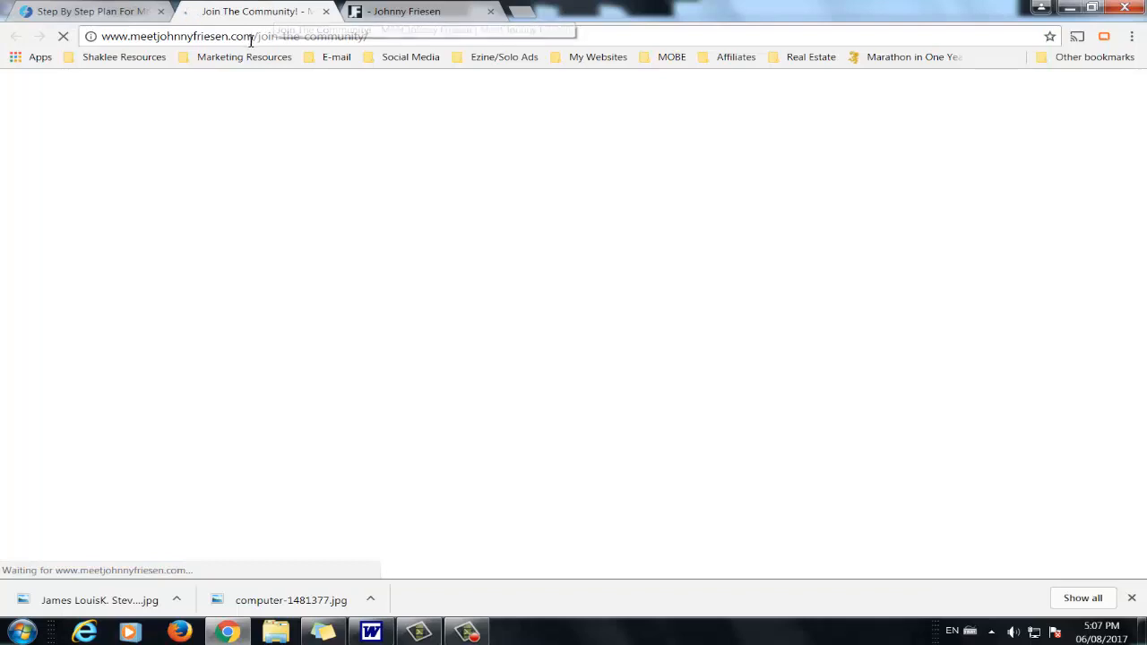
right_click(246, 39)
left_click(307, 95)
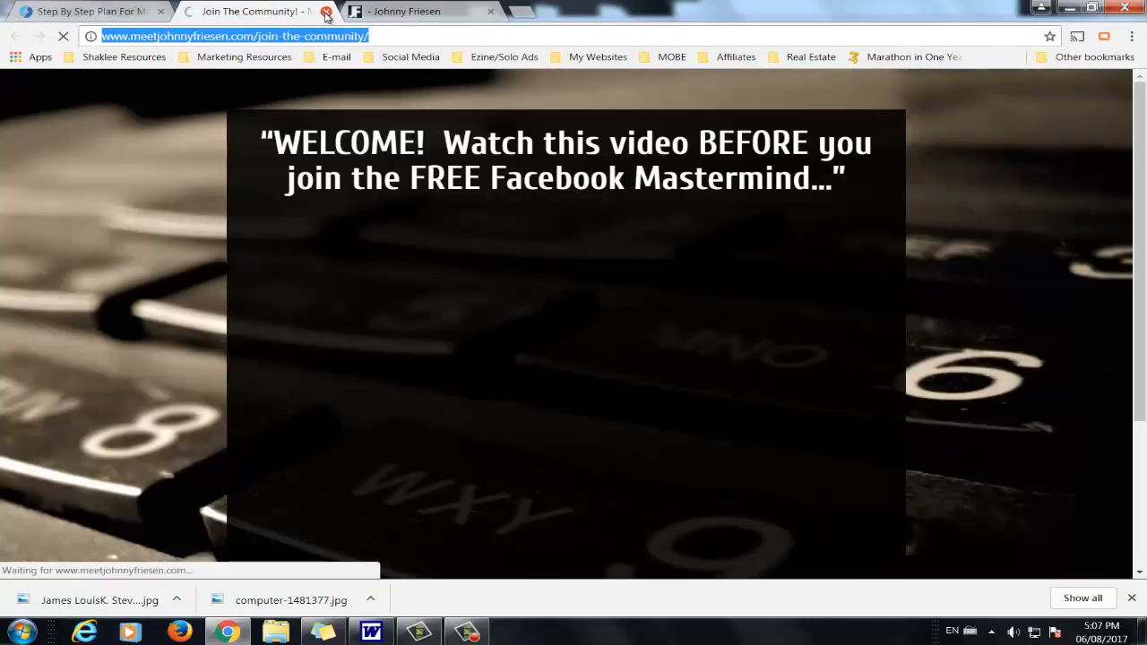
left_click(324, 11)
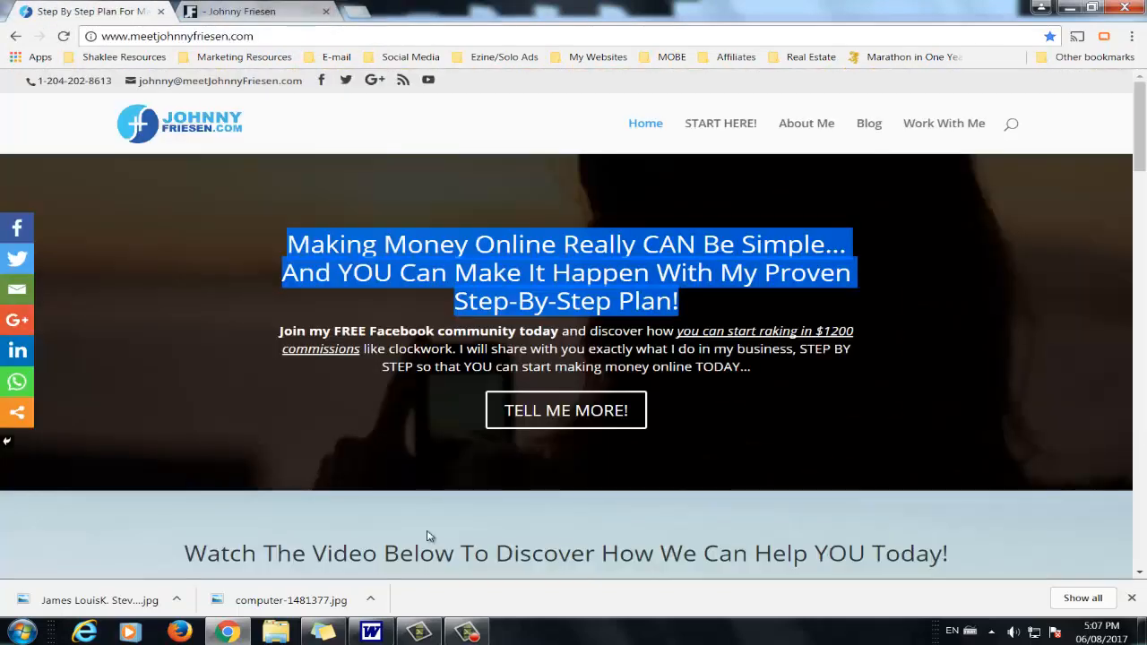
Step: Paste the copied join-the-community address as the module's Button URL and make it open In The New Tab
left_click(242, 11)
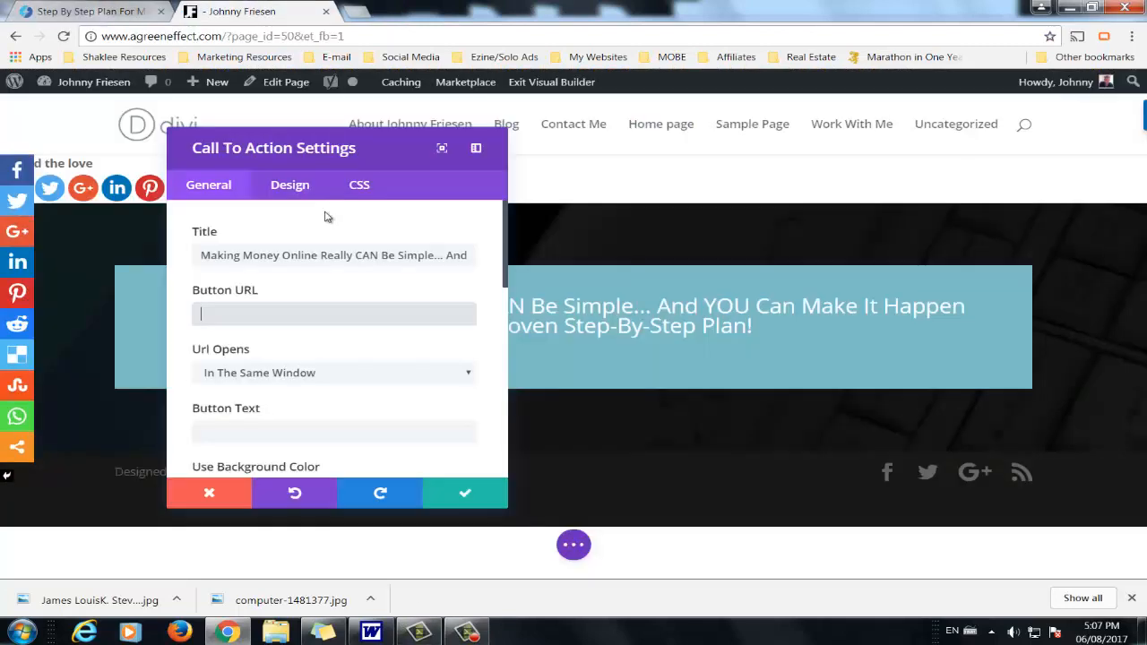
right_click(242, 314)
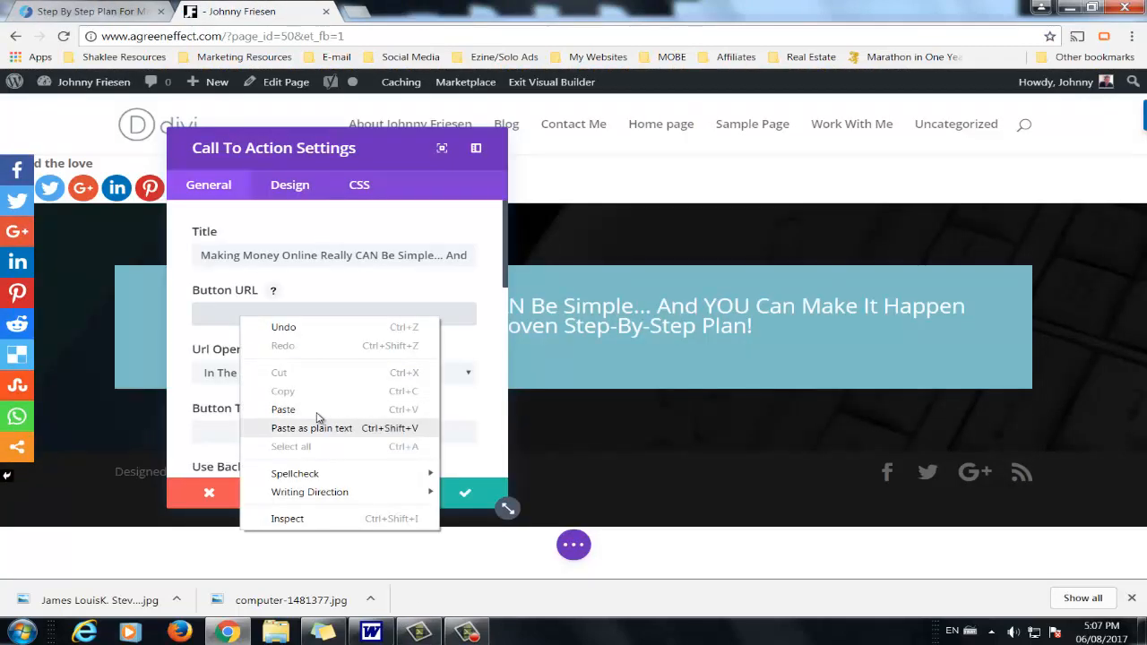
left_click(319, 410)
scroll(278, 363, "down", 1)
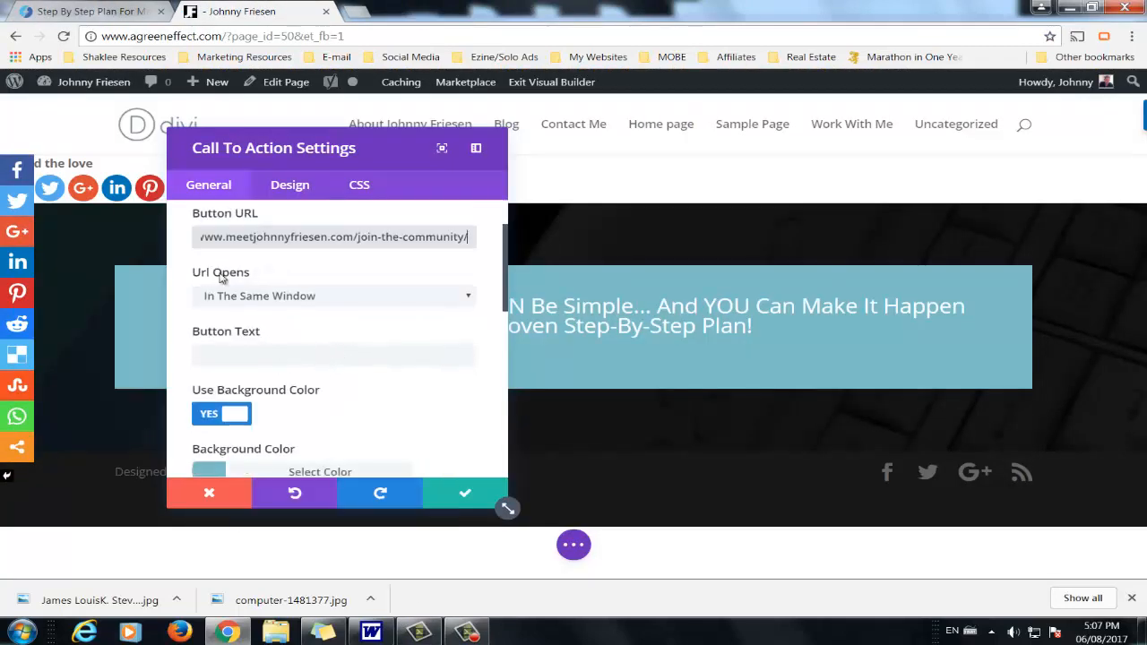
left_click(272, 297)
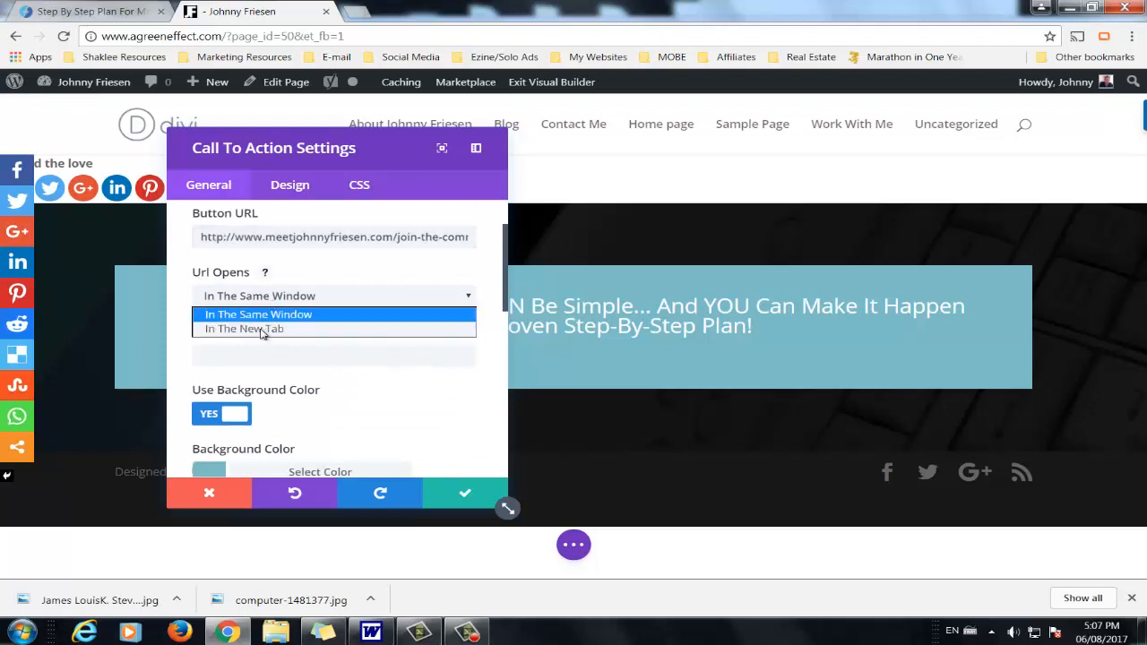
left_click(263, 330)
Step: Set the module's button text to "TELL ME MORE!" and turn off its background color
scroll(339, 320, "down", 1)
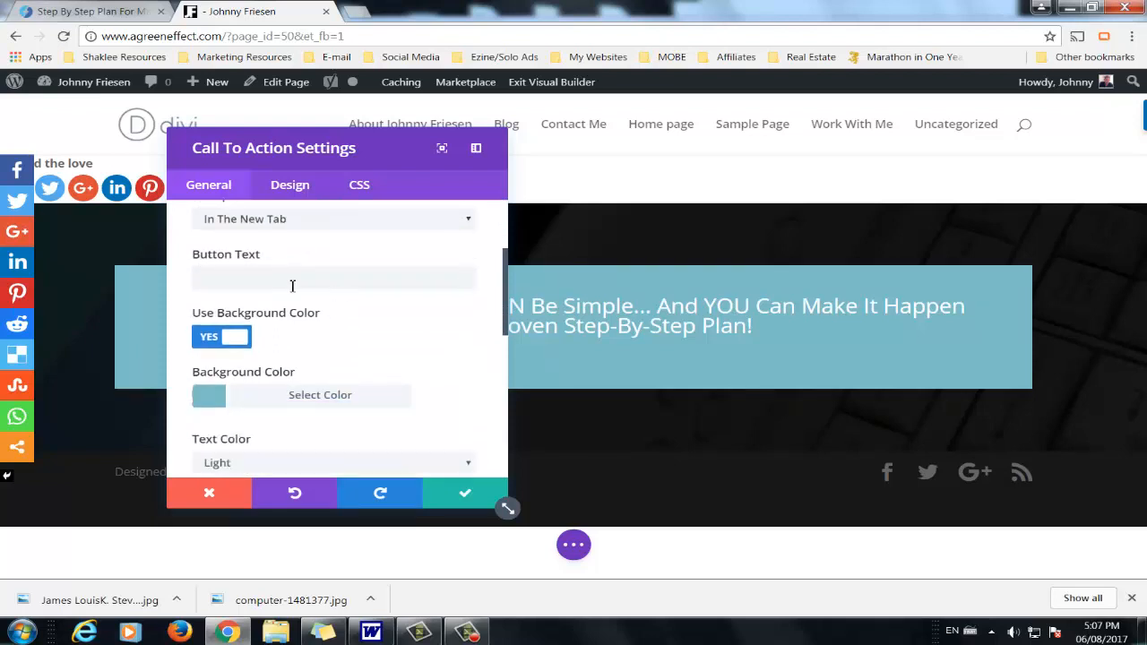
left_click(284, 282)
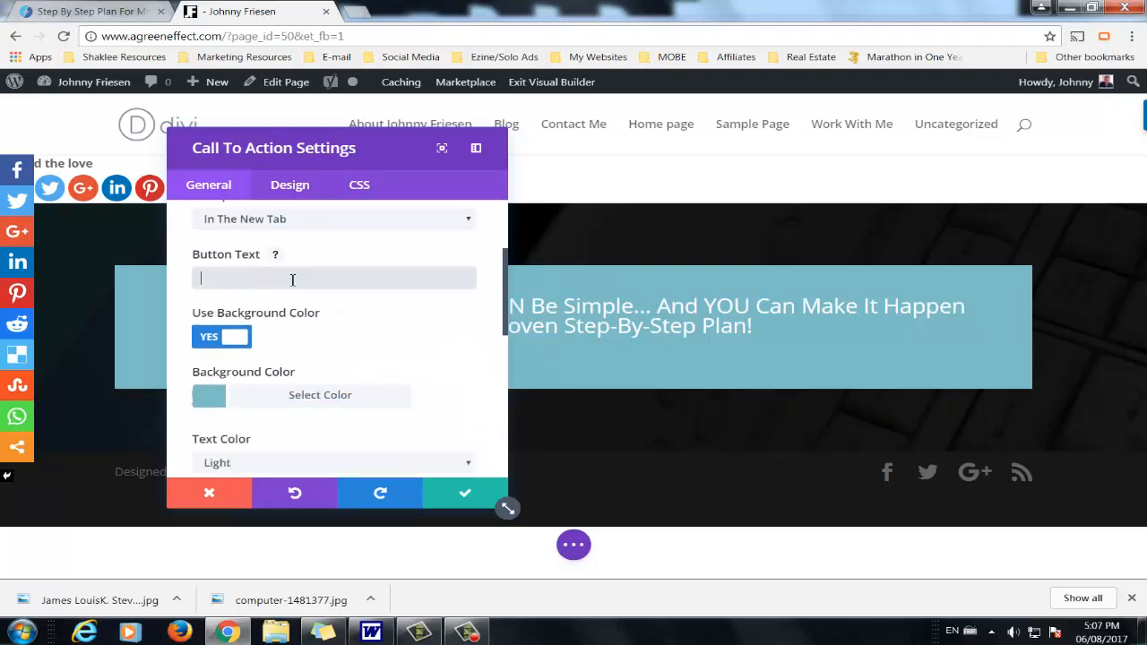
left_click(99, 11)
left_click(251, 11)
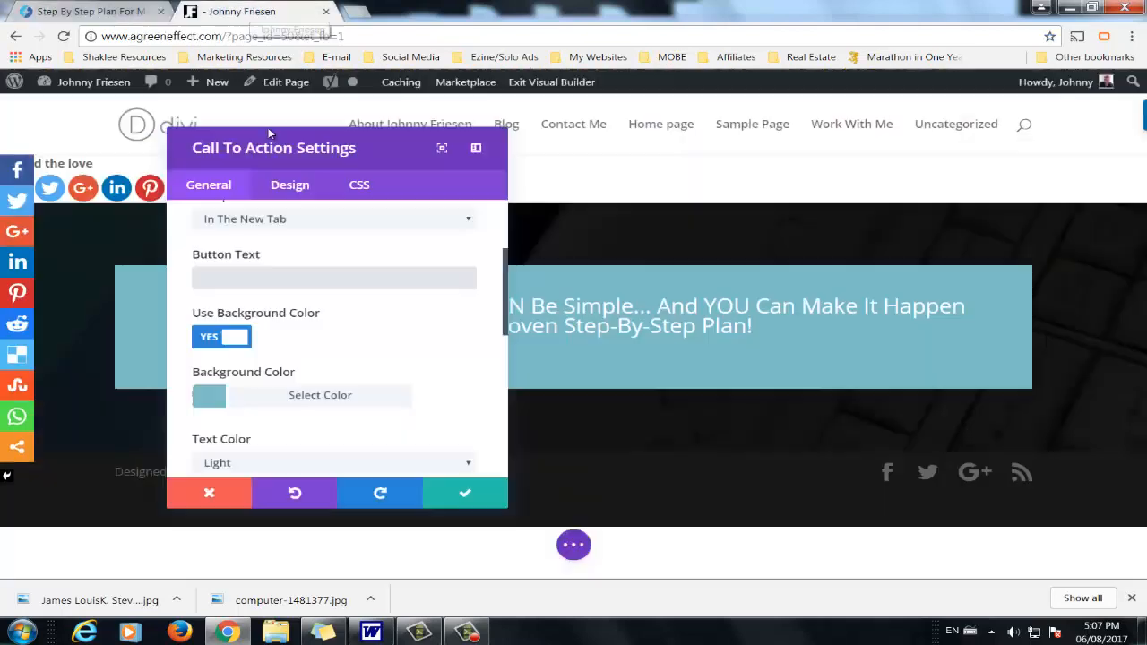
left_click(273, 277)
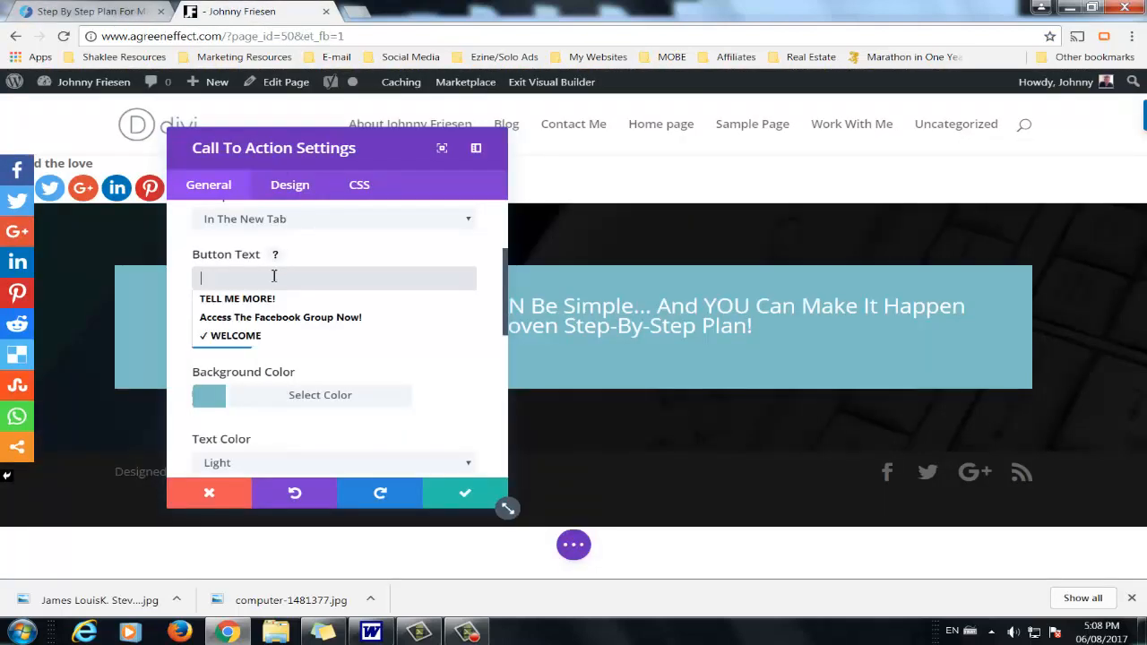
type("TELL ME M")
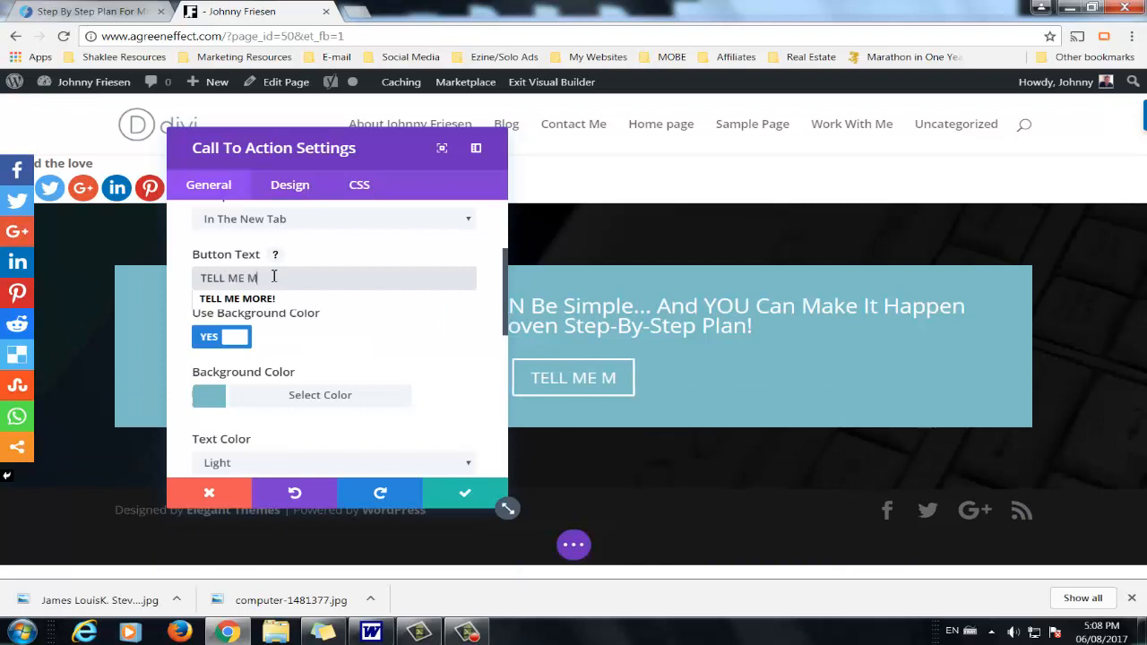
type("ORE!")
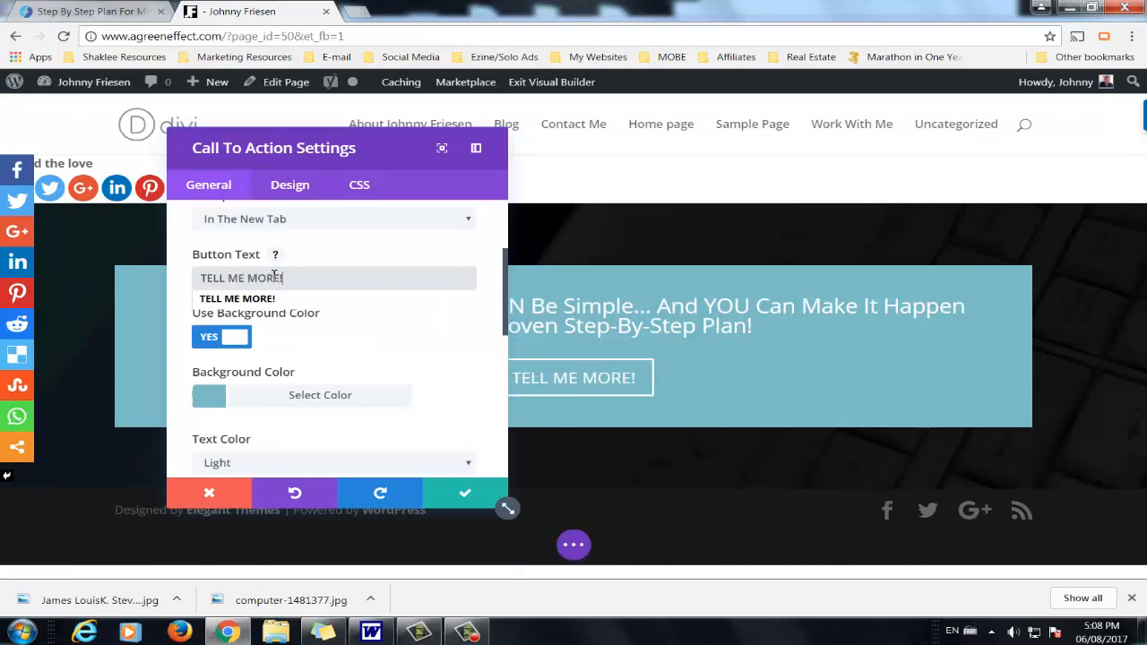
left_click(373, 251)
scroll(359, 335, "down", 1)
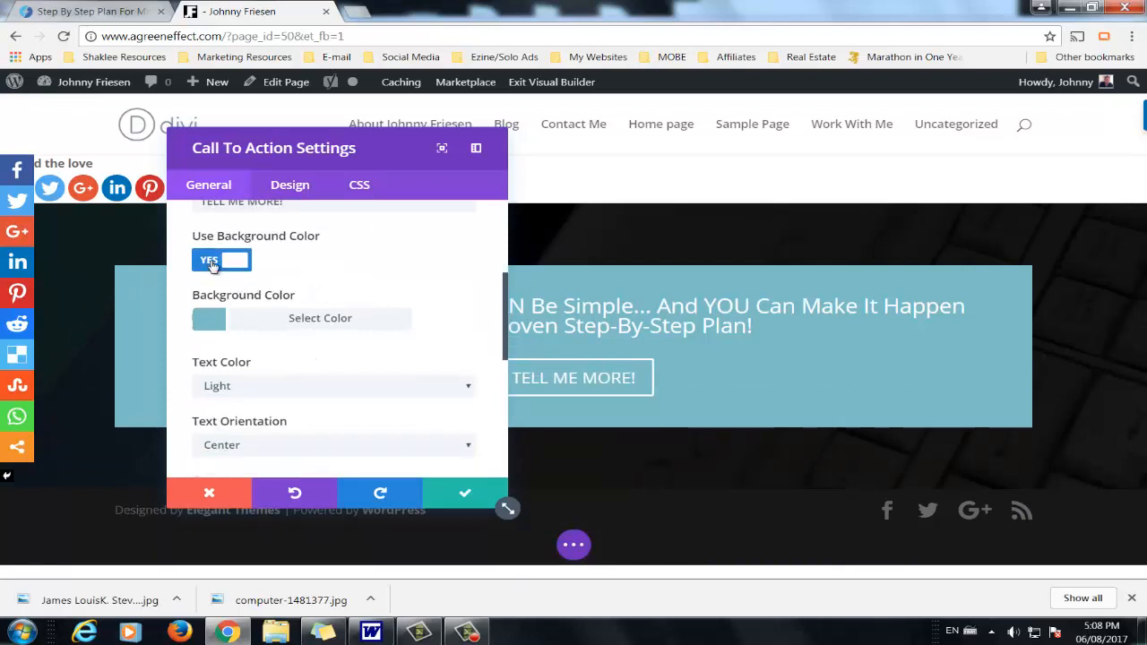
left_click(210, 262)
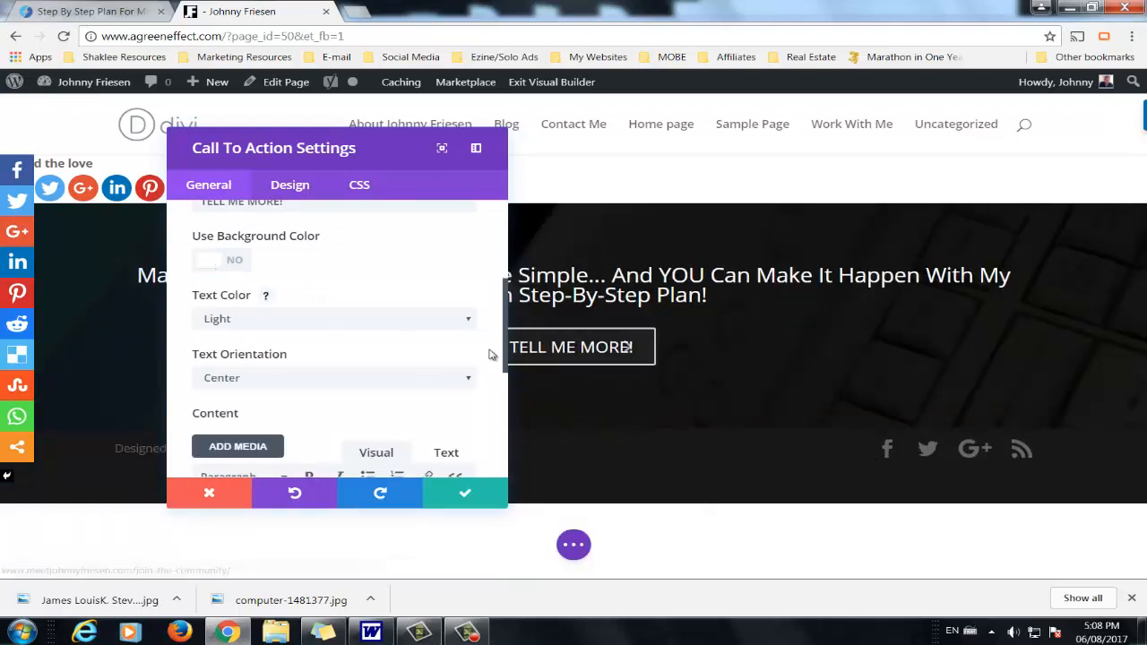
Step: Copy the "Join my FREE Facebook community today" paragraph from the example home page and paste it into the Call To Action content
scroll(378, 335, "down", 1)
scroll(379, 339, "down", 2)
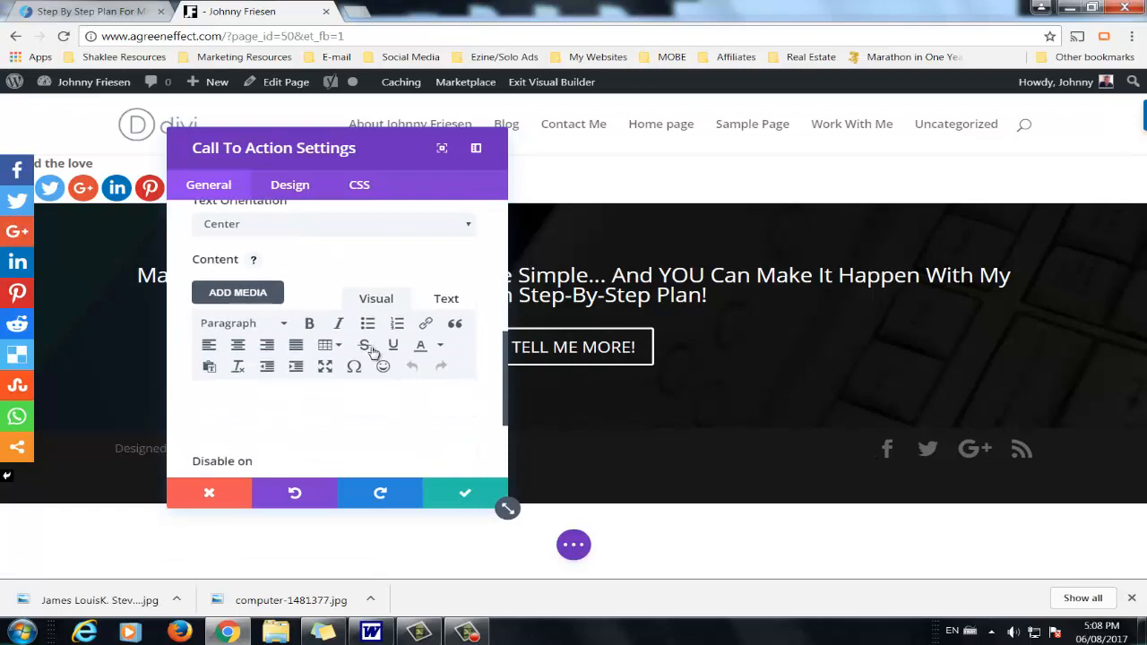
left_click(47, 9)
left_click(274, 335)
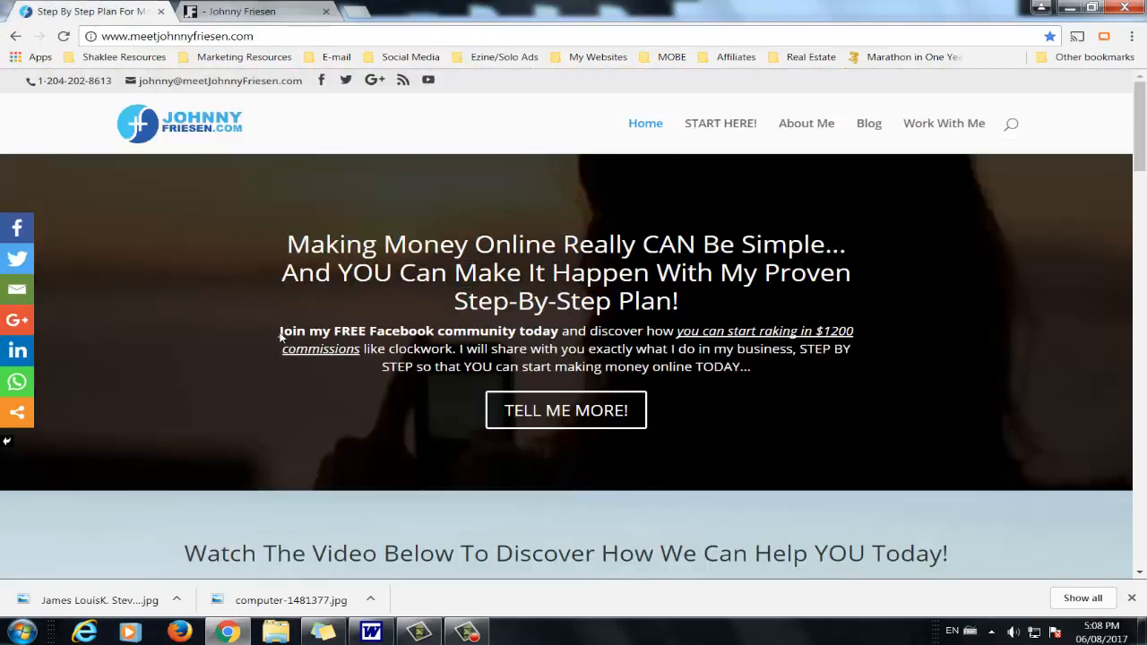
left_click_drag(280, 333, 765, 367)
right_click(707, 363)
left_click(734, 372)
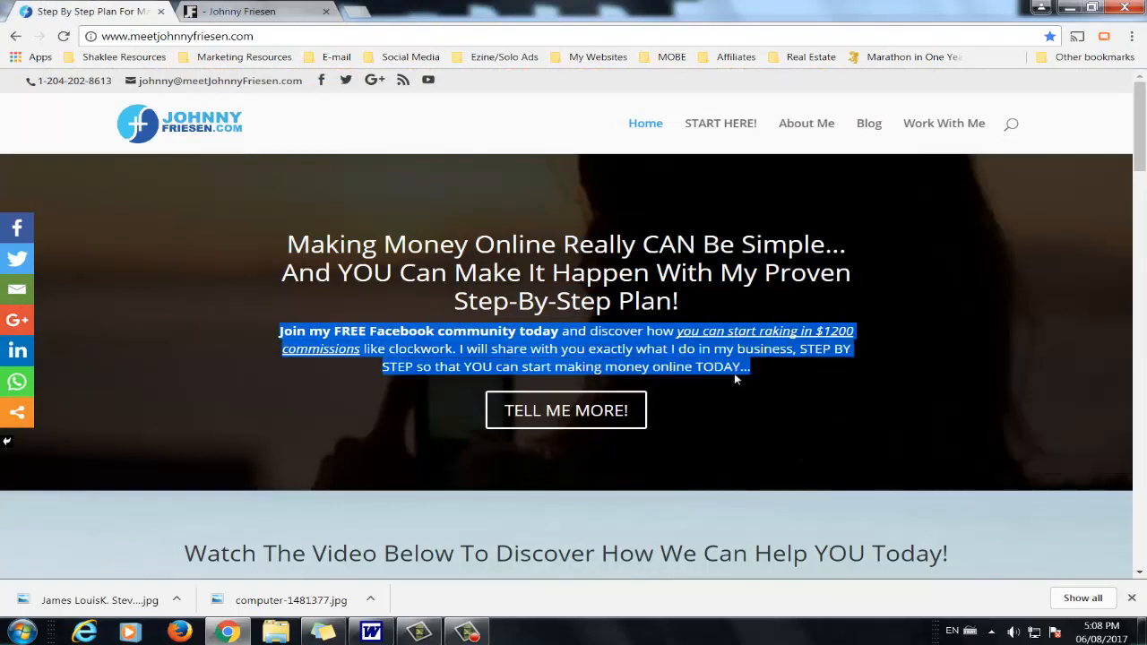
left_click(264, 11)
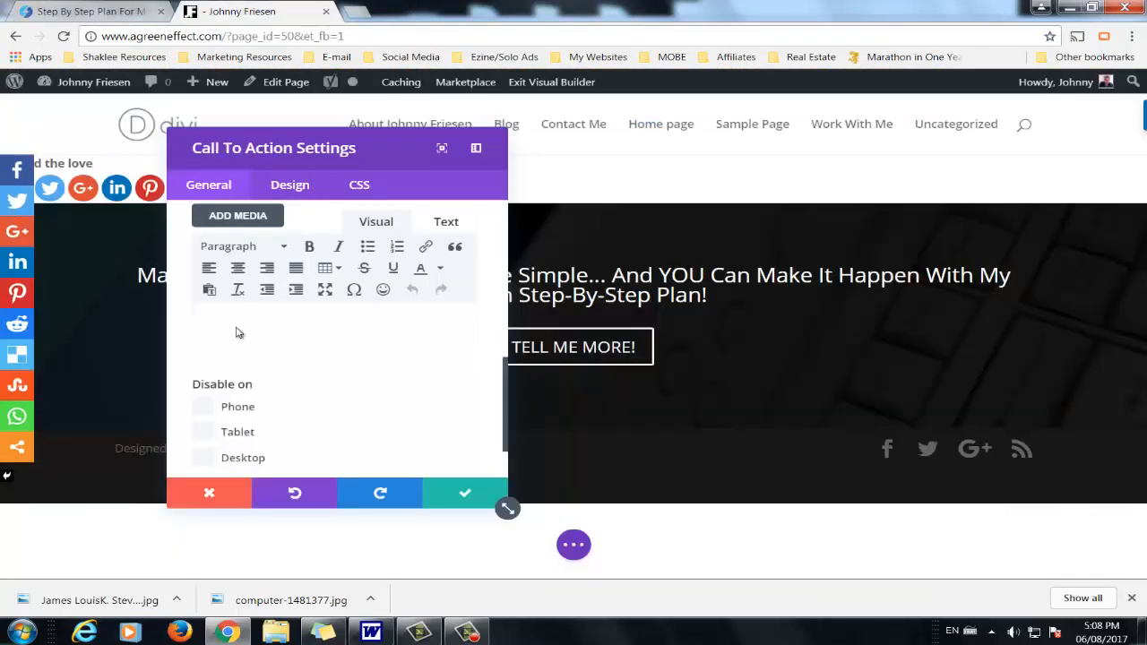
right_click(237, 328)
left_click(297, 421)
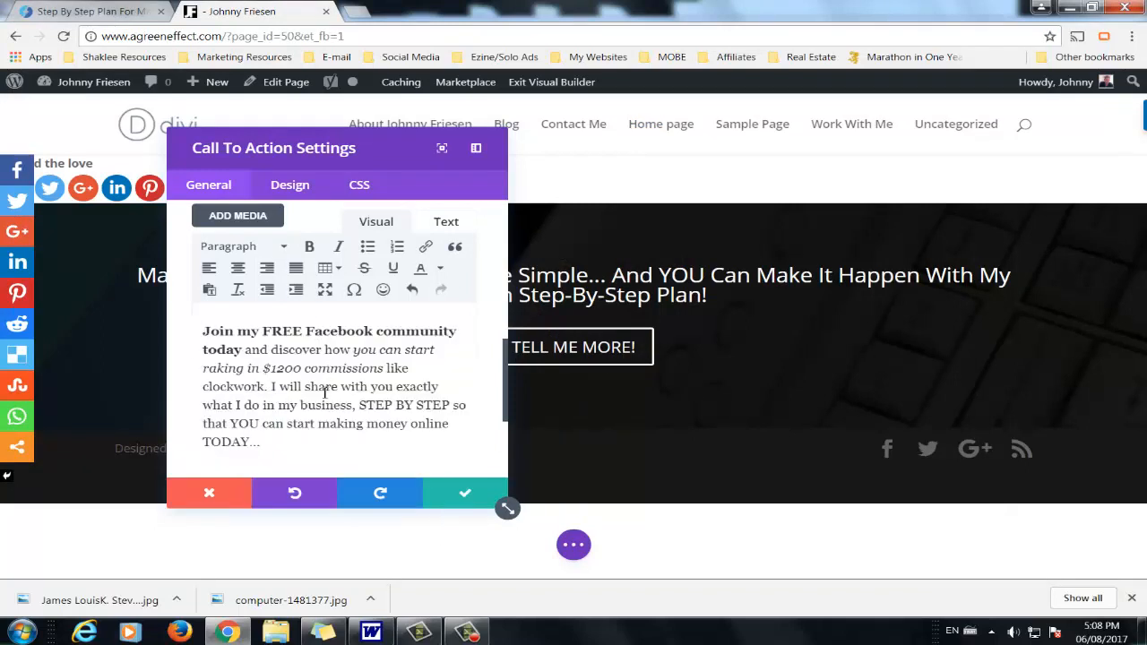
scroll(324, 392, "down", 5)
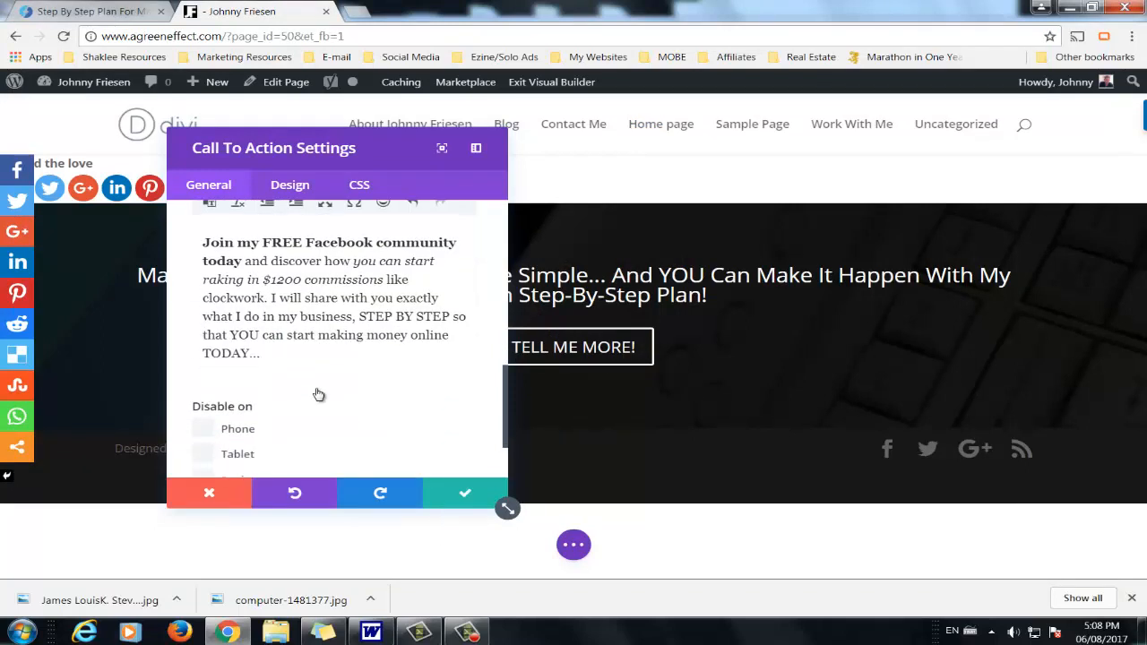
Step: Set the Call To Action module's maximum width to 650px in its design settings
left_click(290, 186)
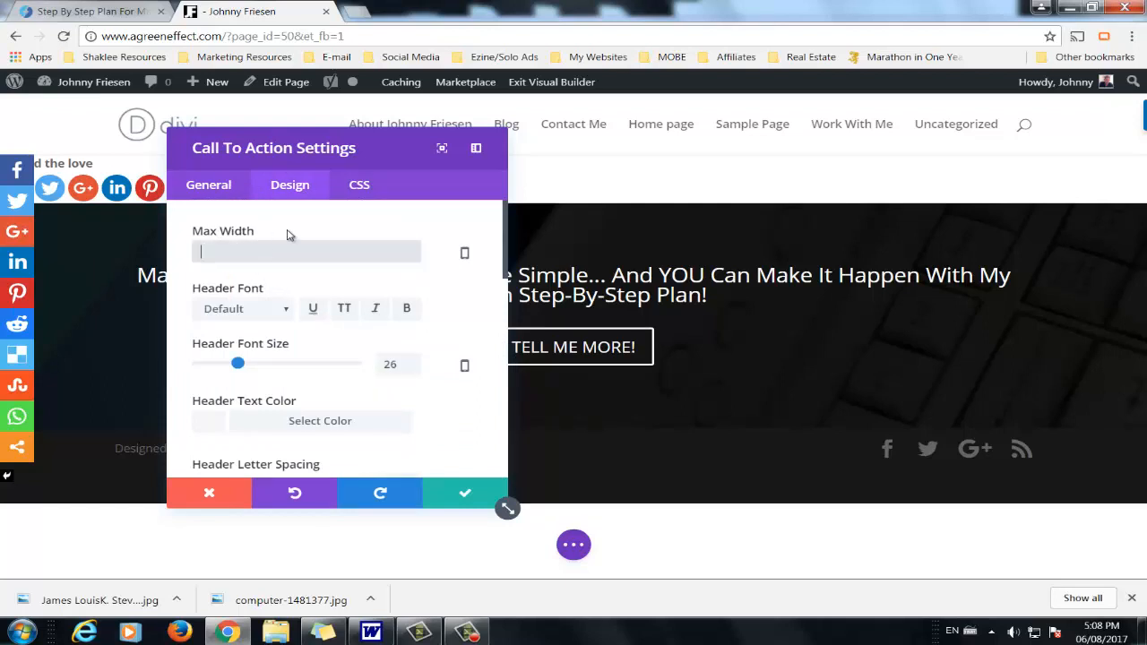
type("650")
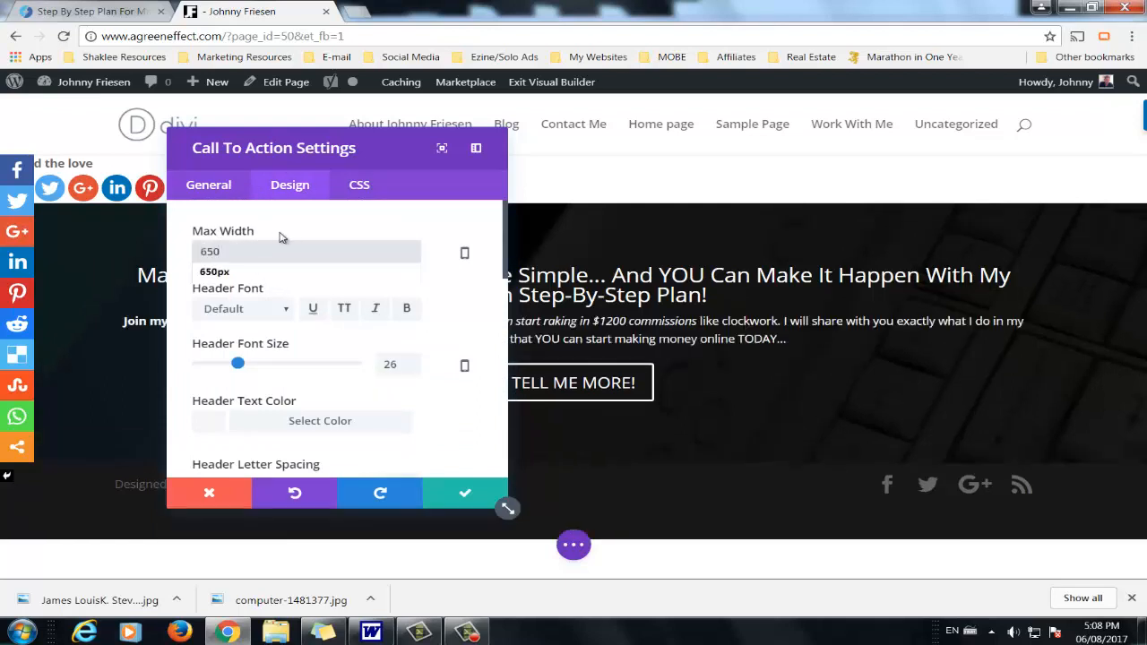
key("Tab")
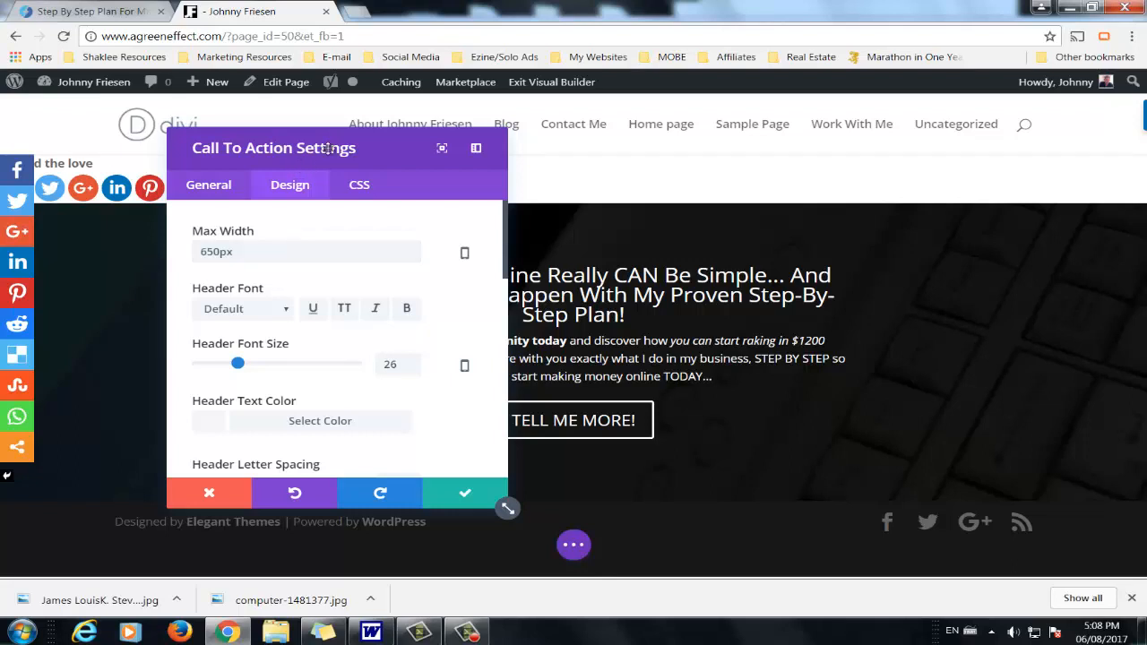
Step: Move the settings dialog off the preview and increase the module's header font size to 32px
left_click_drag(327, 148, 266, 136)
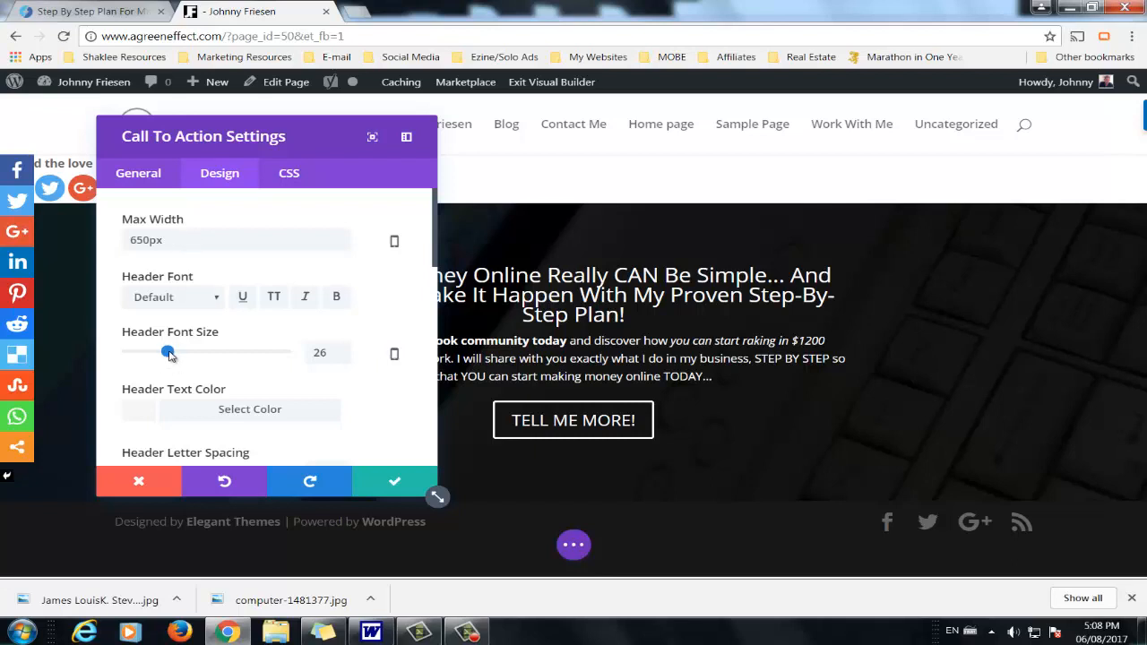
left_click_drag(170, 355, 180, 356)
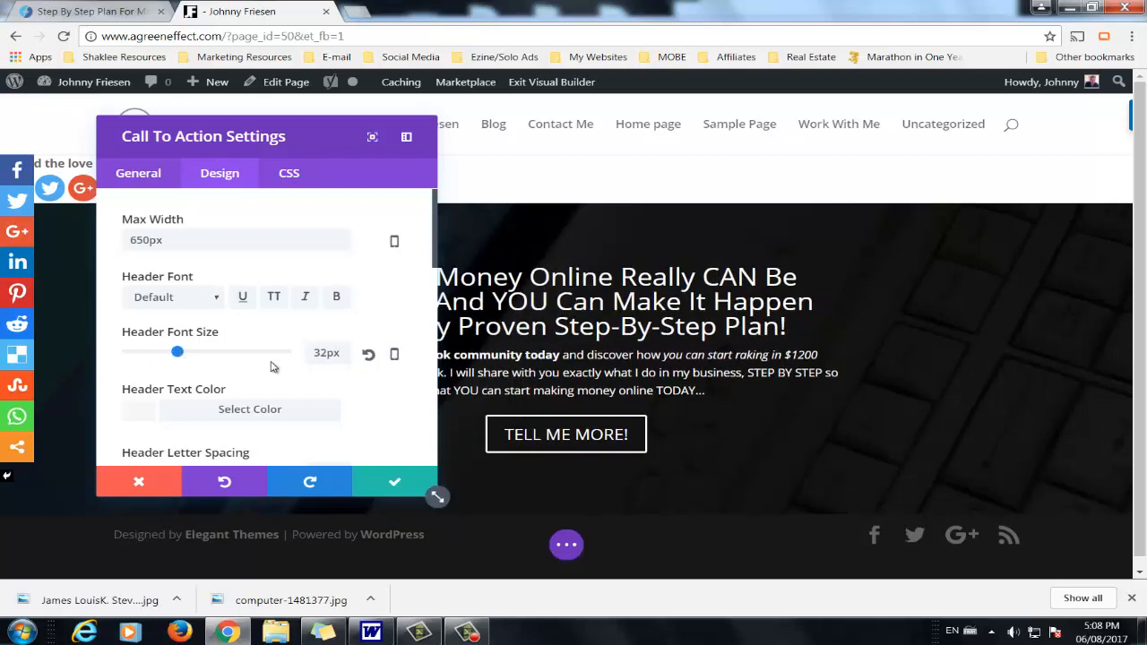
scroll(437, 494, "down", 1)
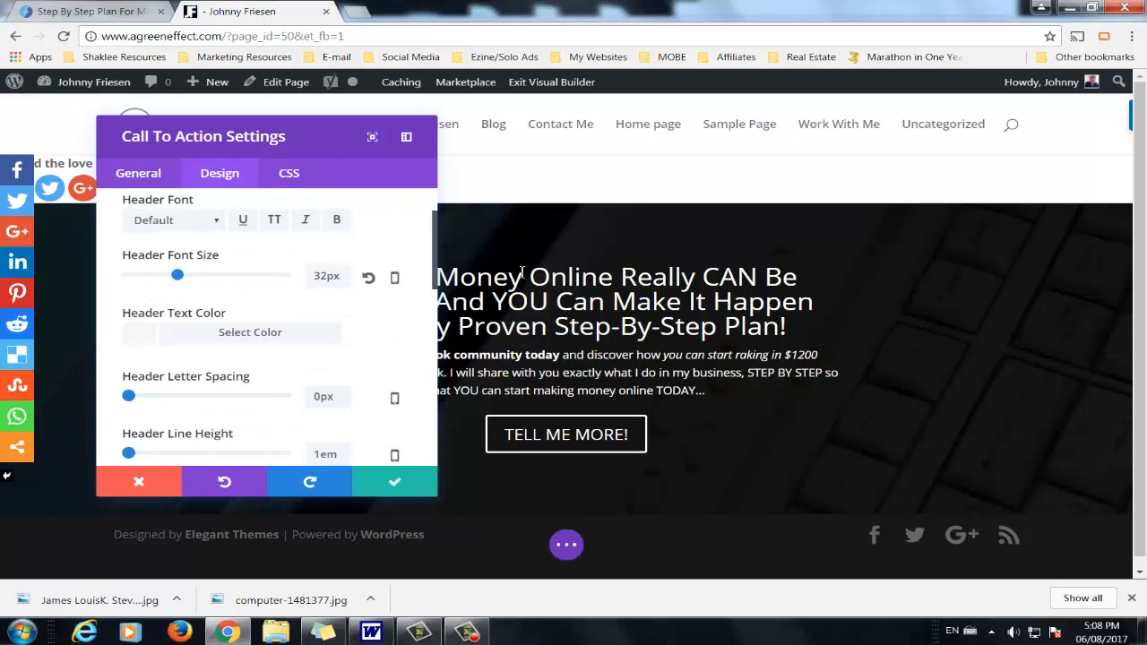
Step: Set the Call To Action module's header line height to 1.2em and save the module's settings
left_click_drag(475, 276, 625, 316)
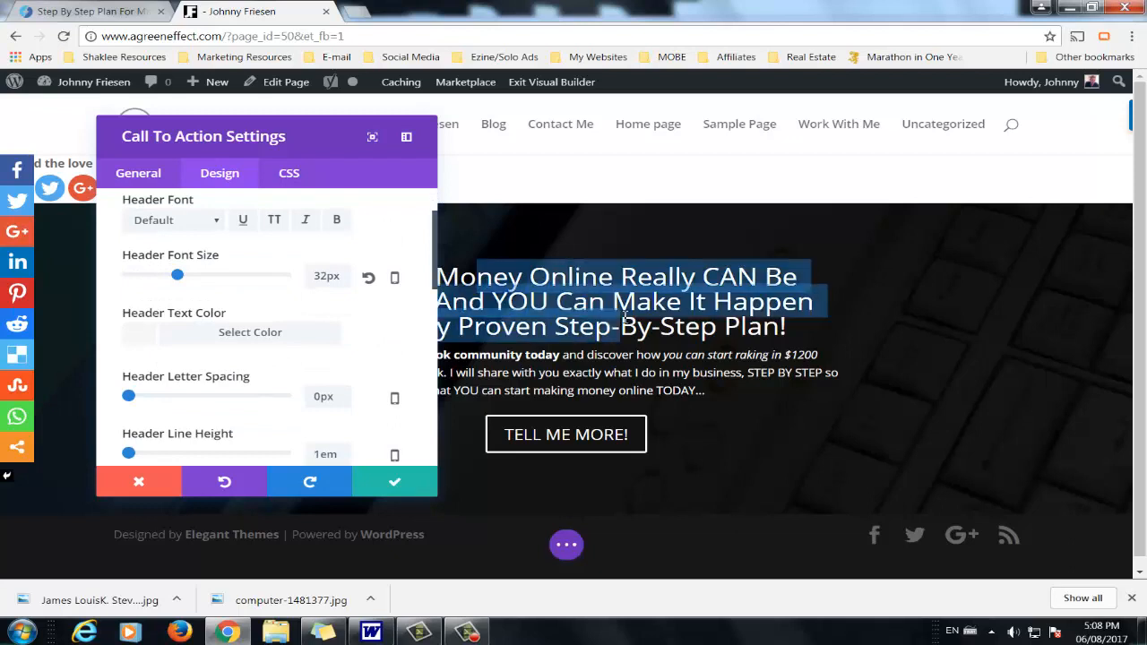
left_click(545, 283)
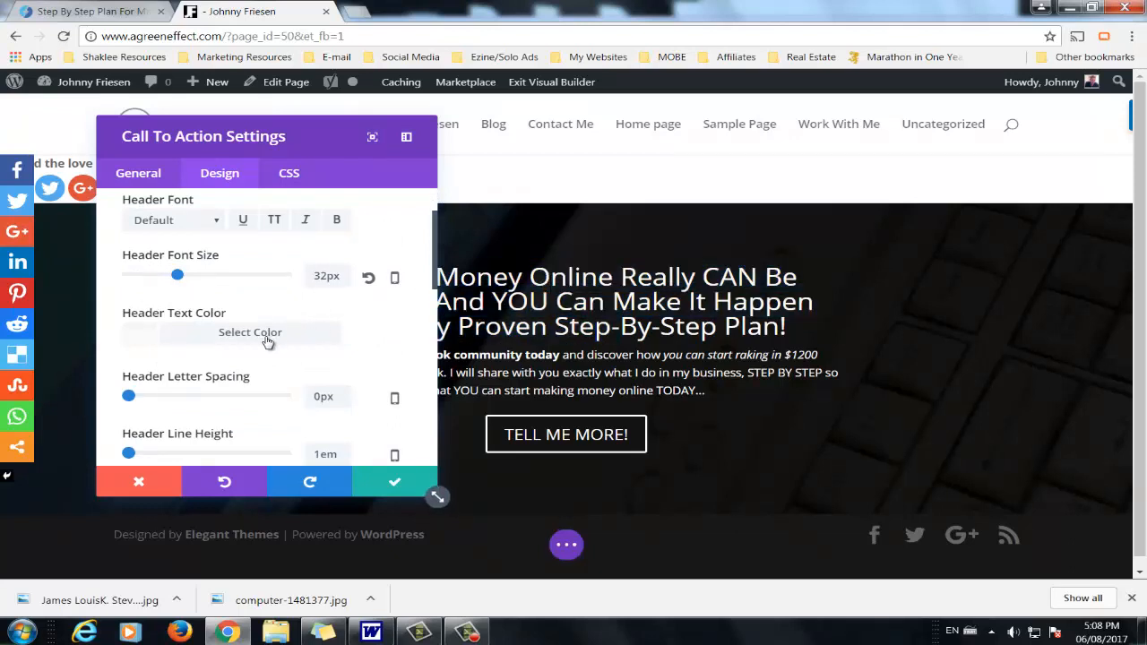
scroll(265, 342, "down", 1)
scroll(264, 342, "down", 1)
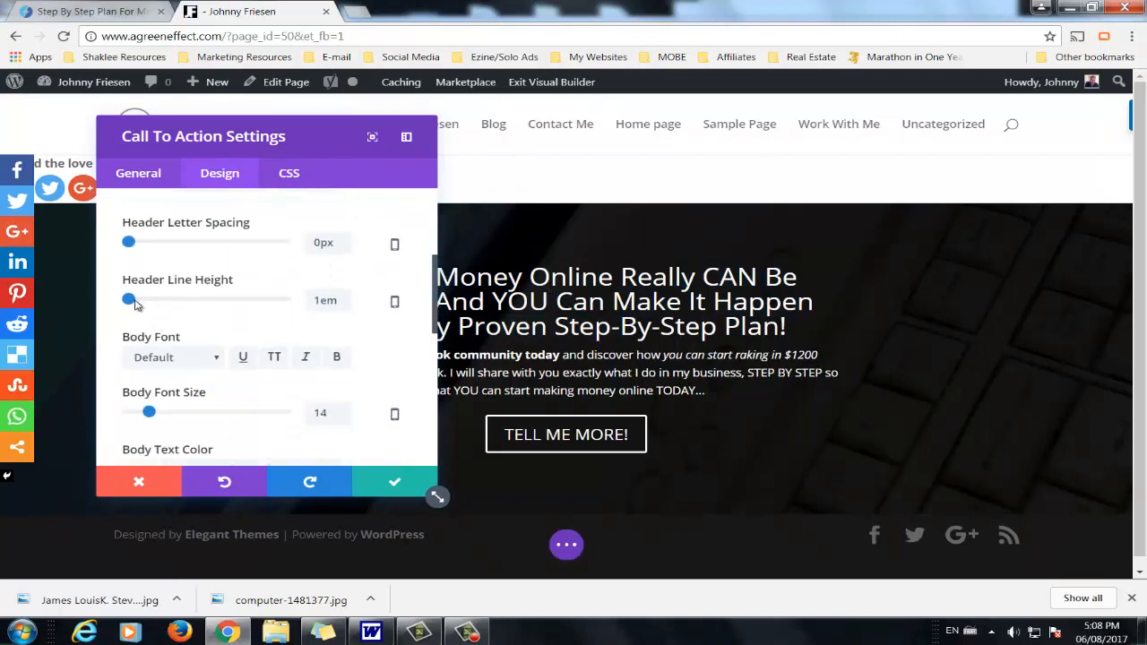
left_click_drag(130, 303, 145, 303)
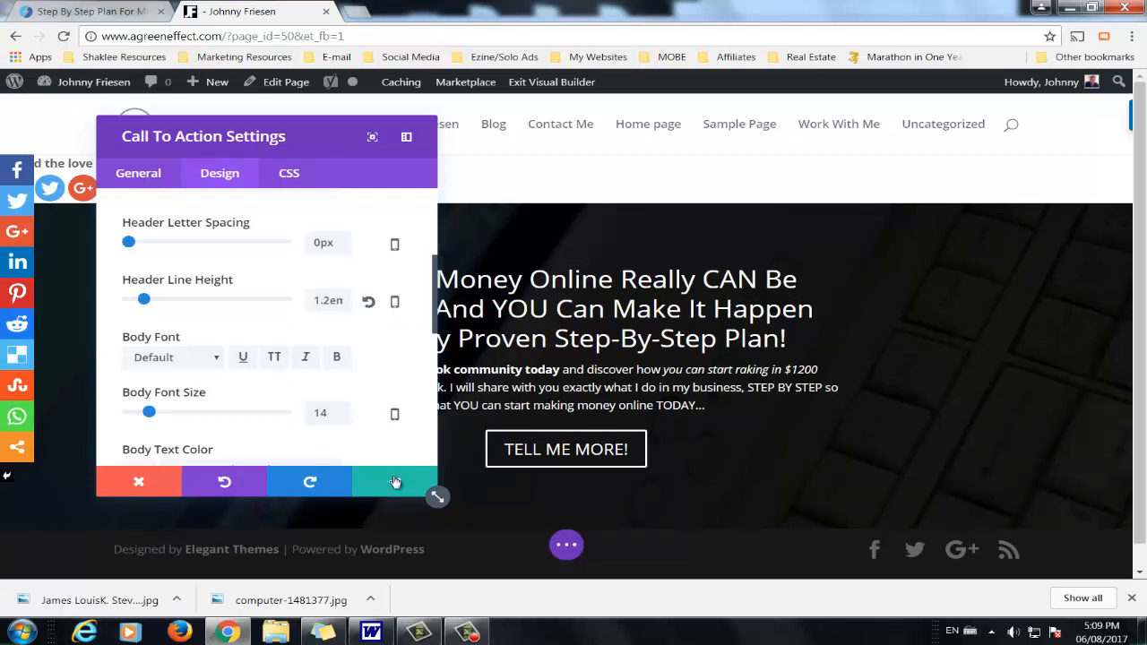
left_click(395, 482)
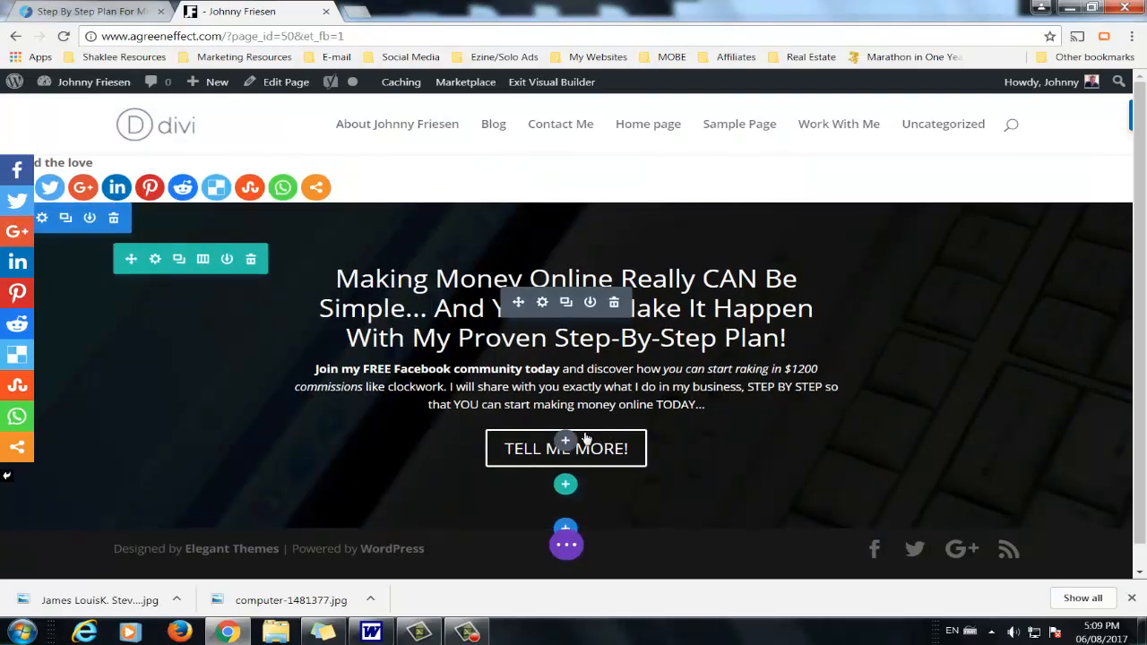
scroll(501, 421, "down", 1)
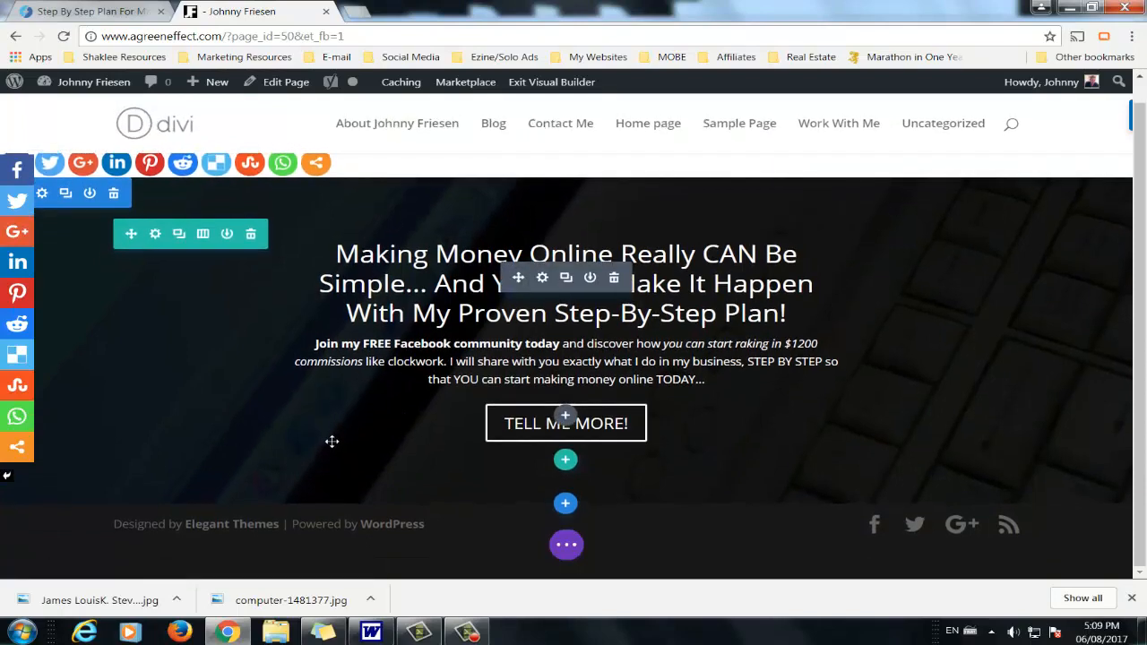
Step: Examine the video and opt-in form section below the header on the example home page, and return to the page being built
left_click(89, 11)
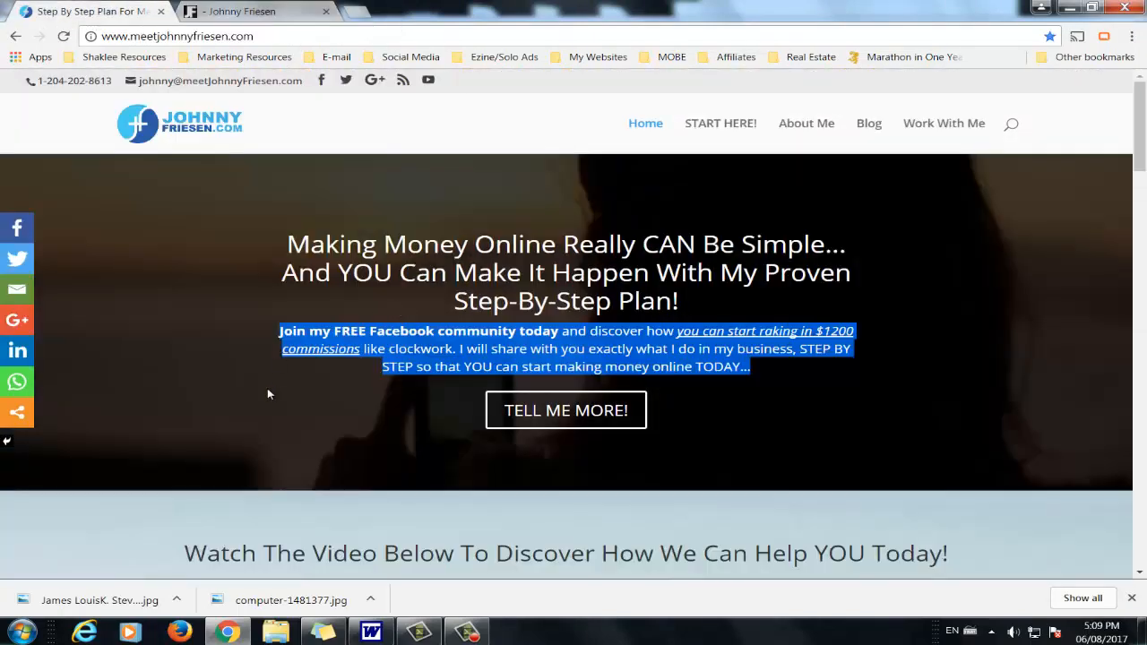
left_click(367, 406)
scroll(367, 406, "down", 2)
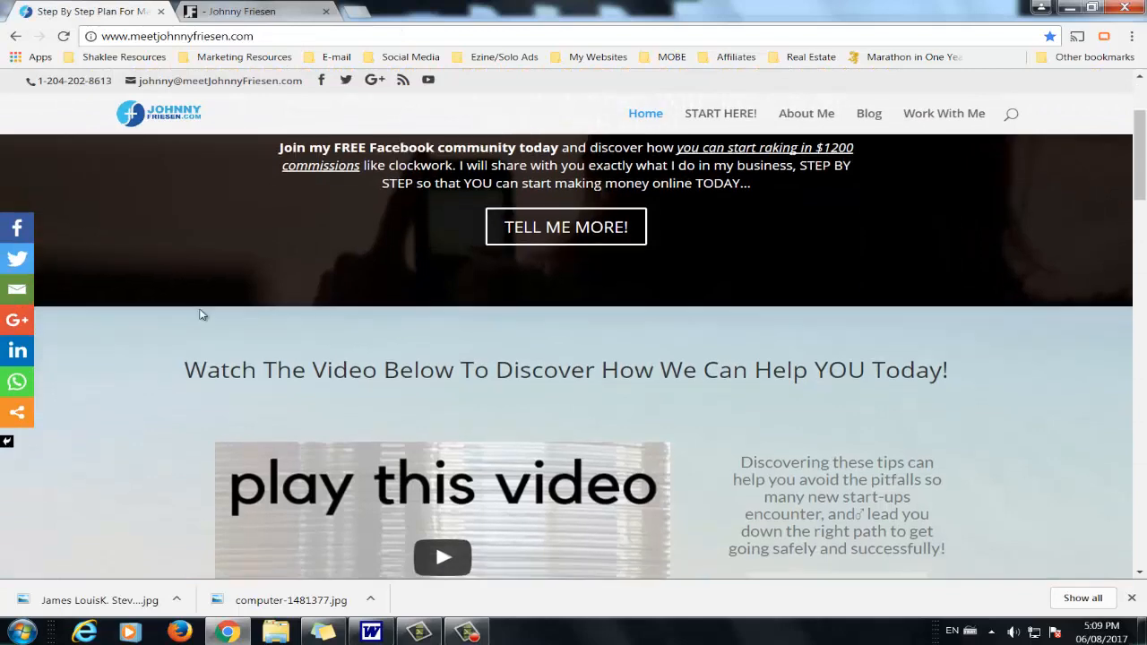
scroll(192, 269, "down", 2)
left_click_drag(186, 226, 1017, 512)
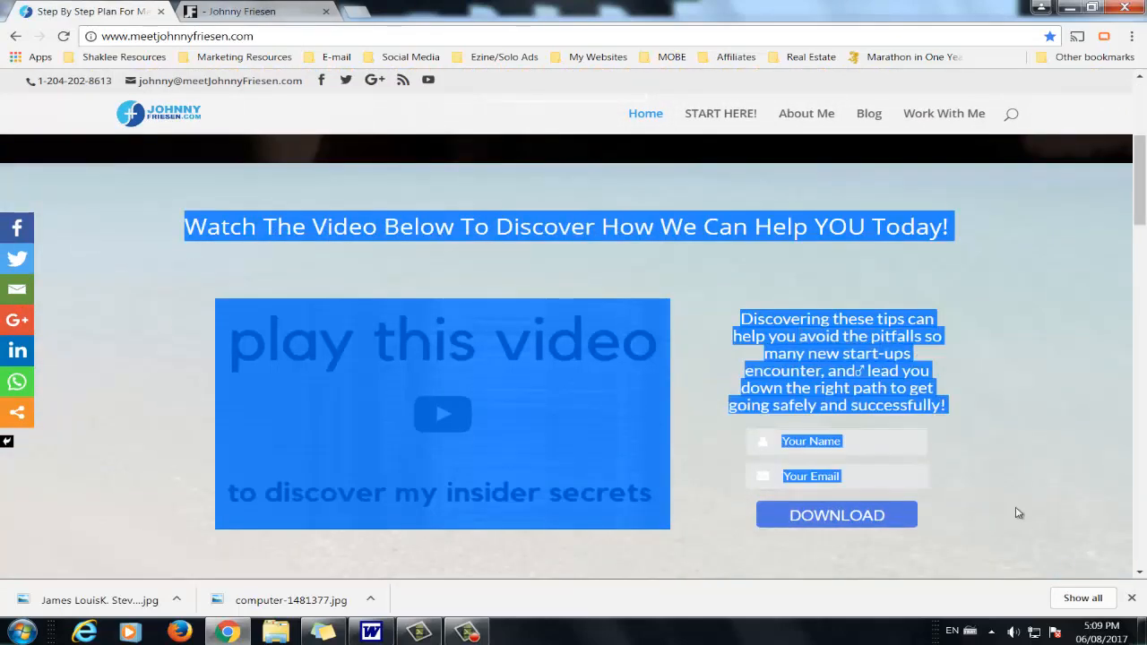
left_click(1050, 341)
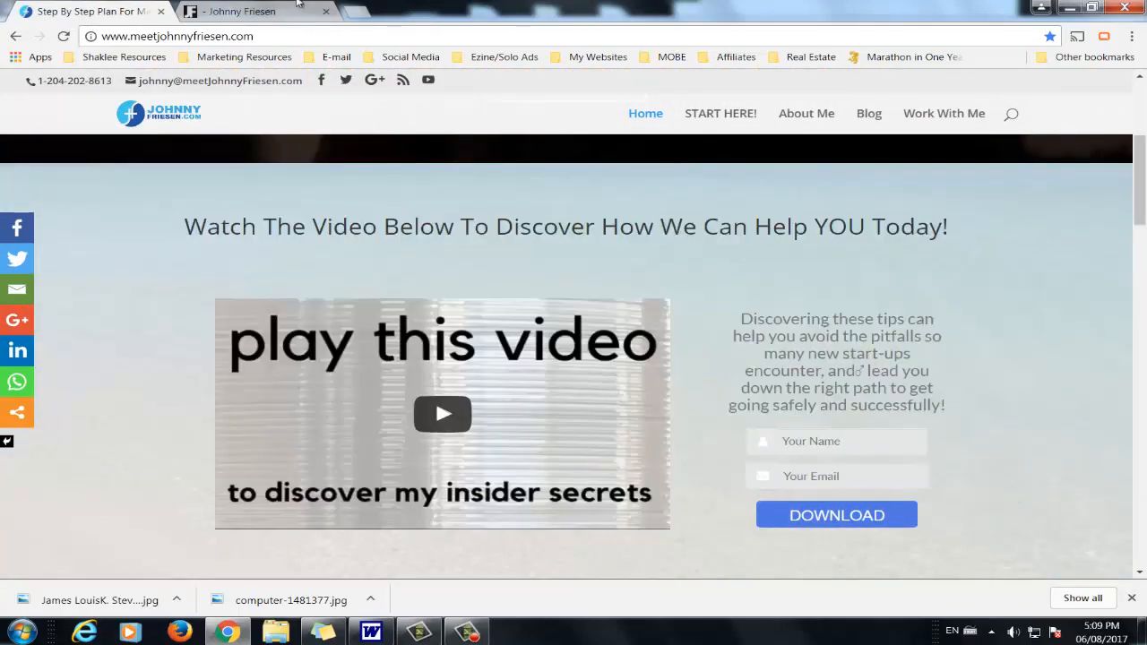
left_click(242, 13)
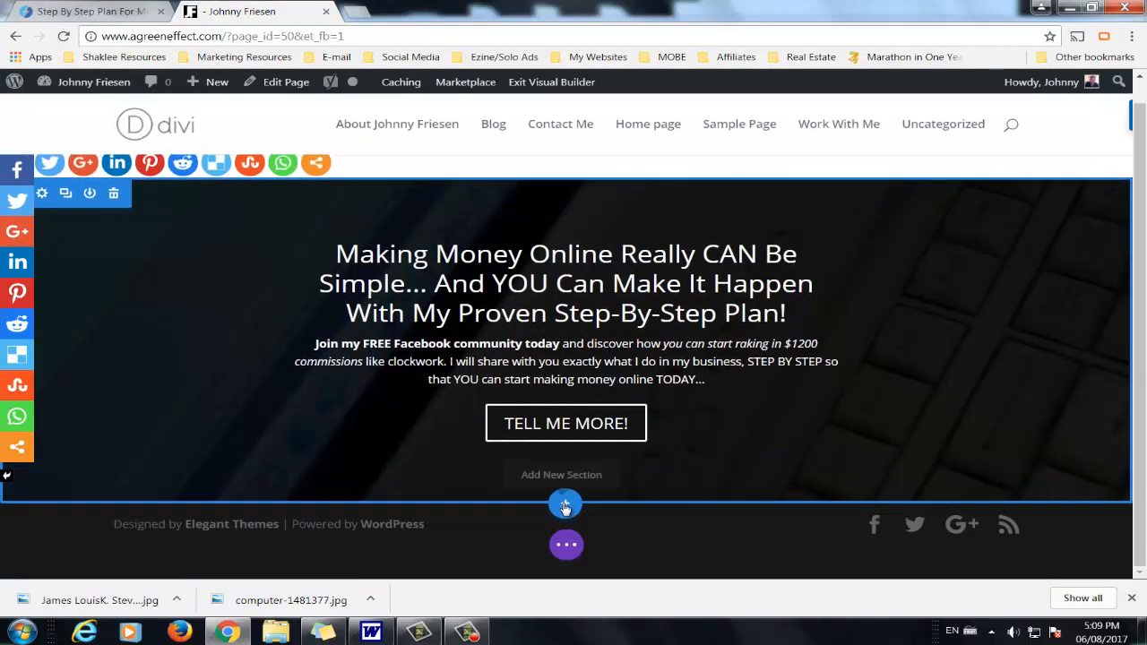
Step: Add a regular section below the header section with a row of two equal columns
left_click(564, 504)
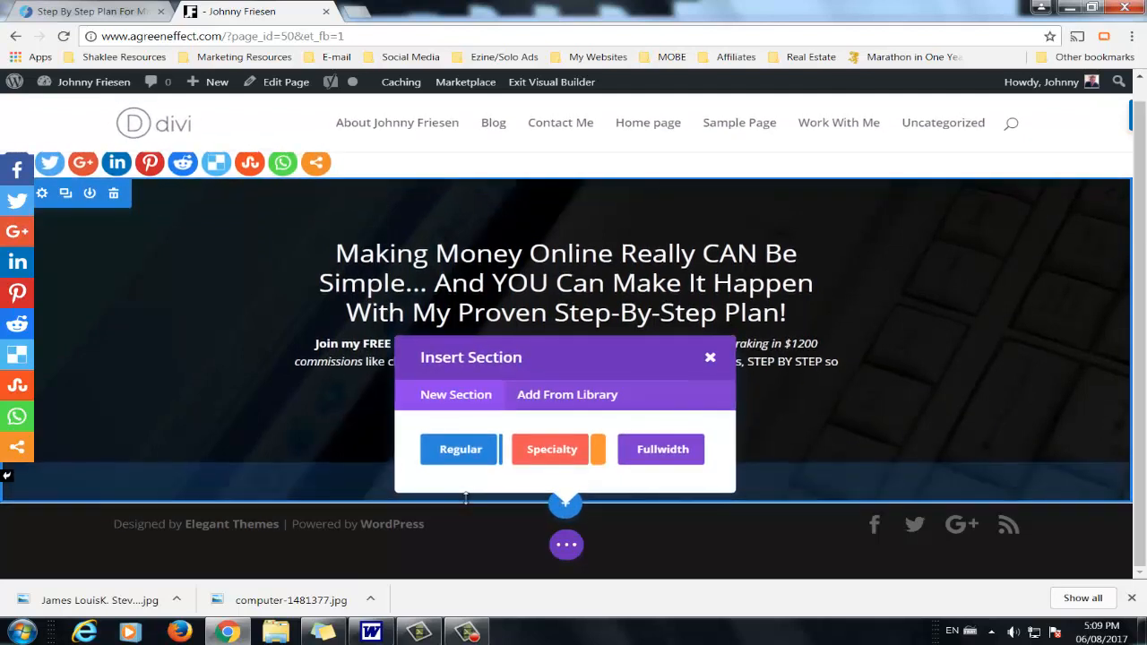
left_click(457, 453)
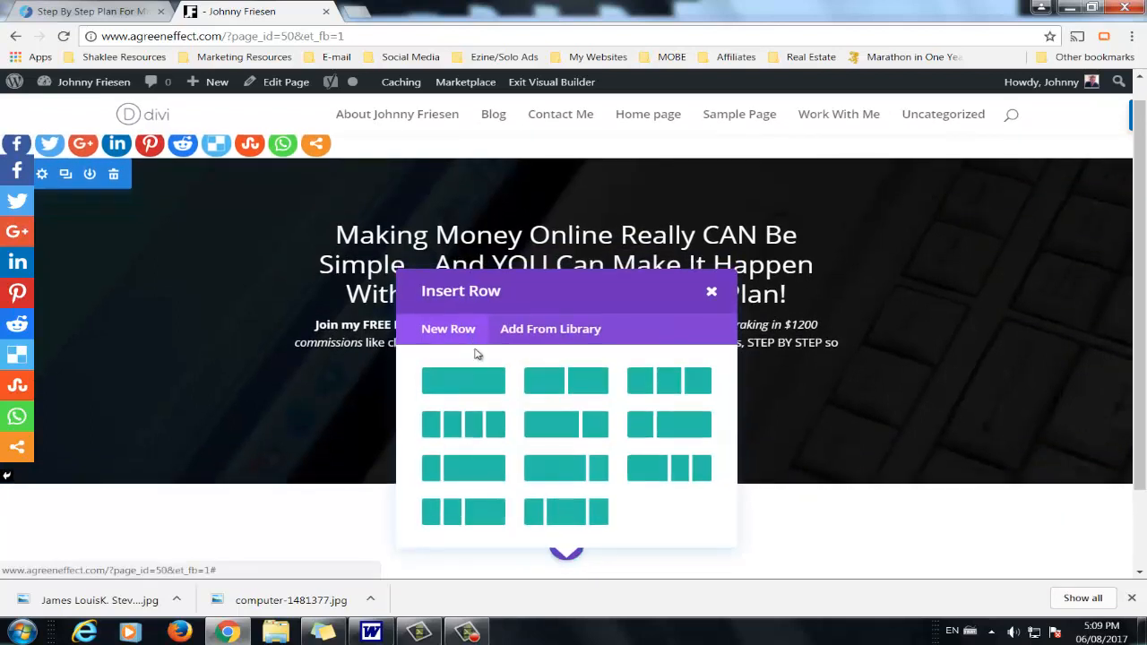
left_click(564, 371)
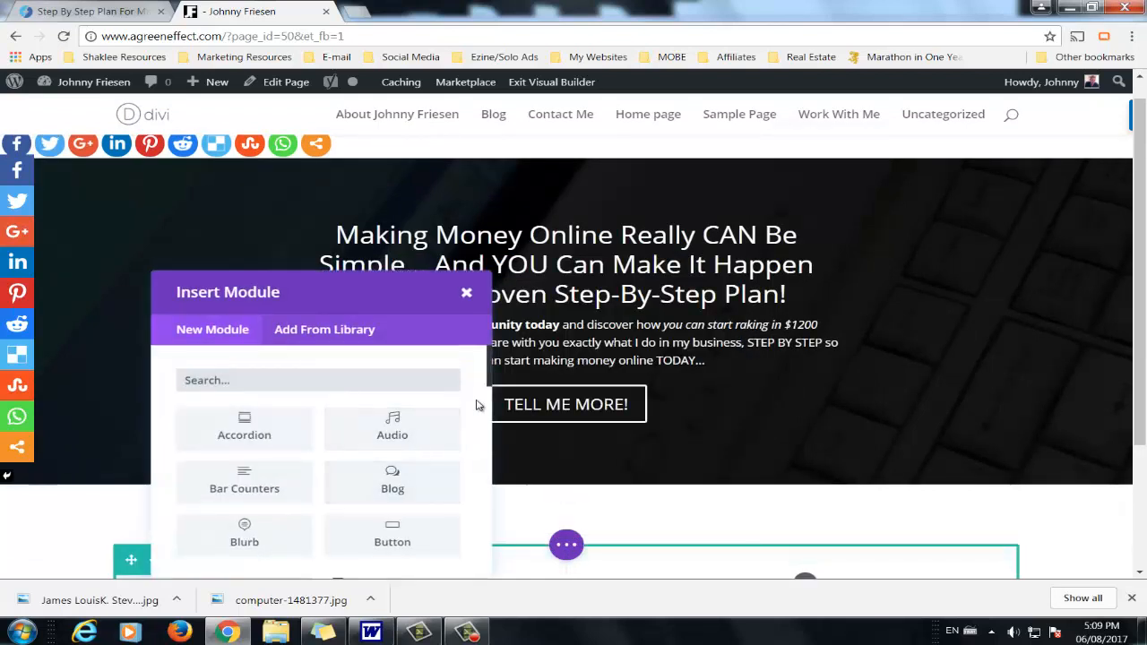
Step: Insert a Text module into the new row's first column and set its text orientation to Center
scroll(307, 427, "down", 3)
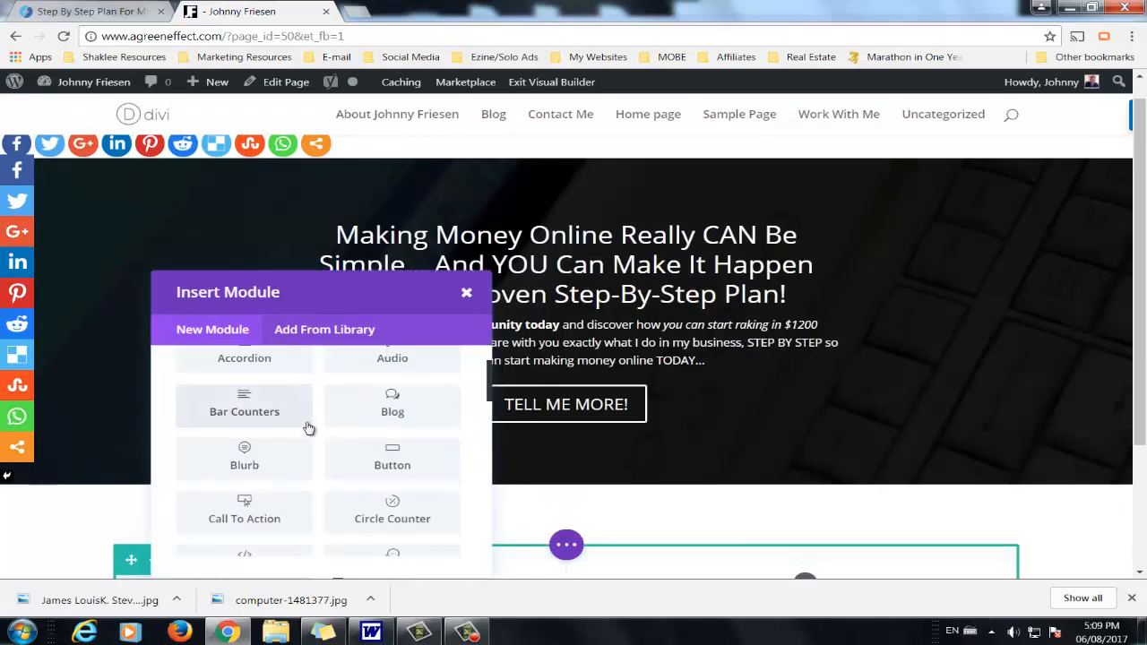
scroll(307, 427, "down", 10)
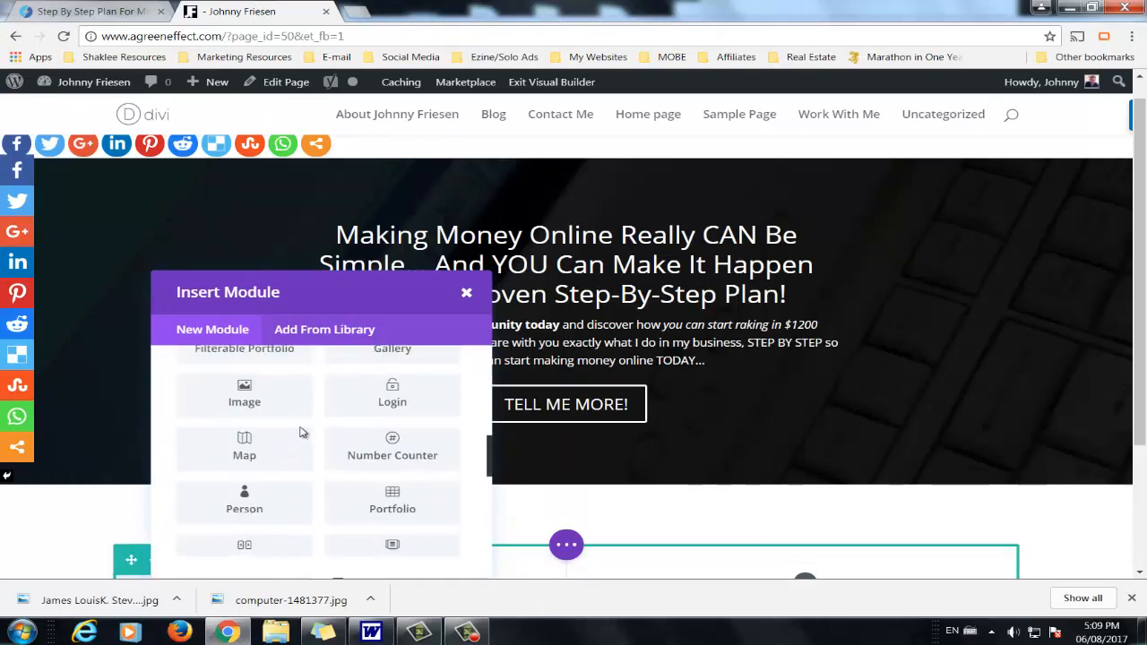
scroll(301, 432, "down", 8)
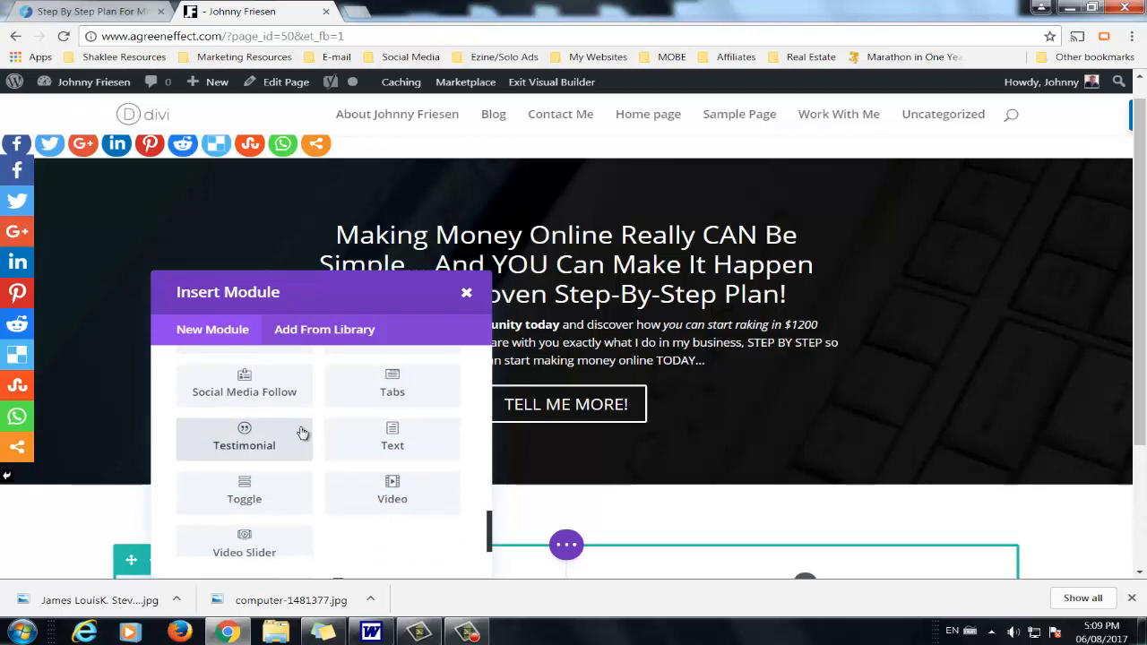
left_click(77, 11)
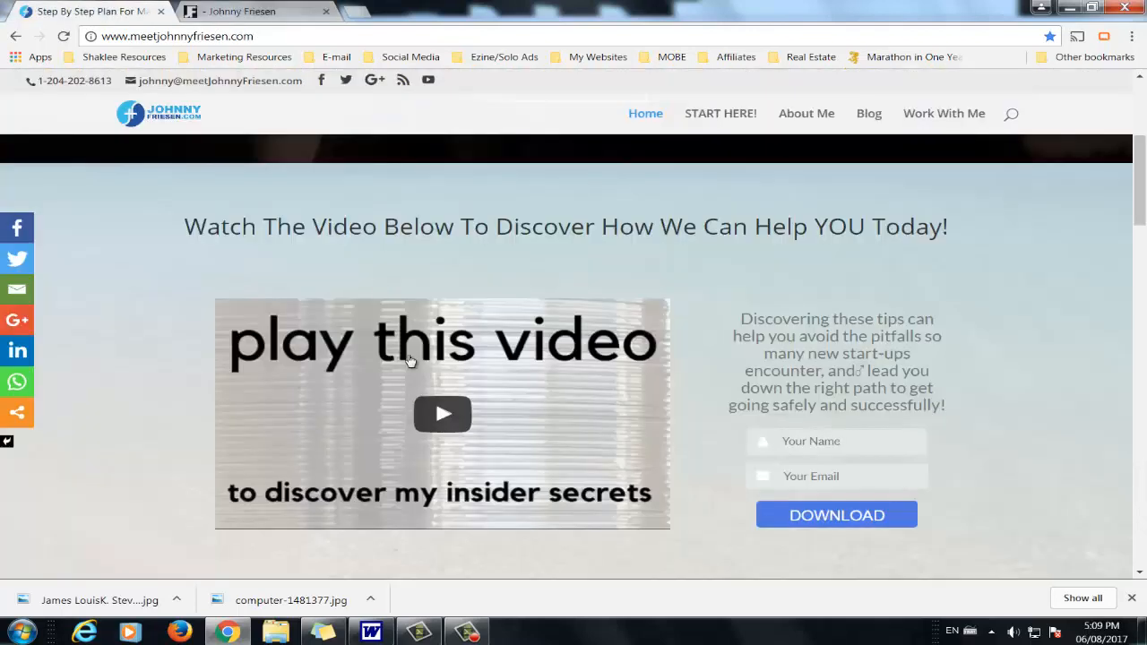
scroll(410, 361, "down", 4)
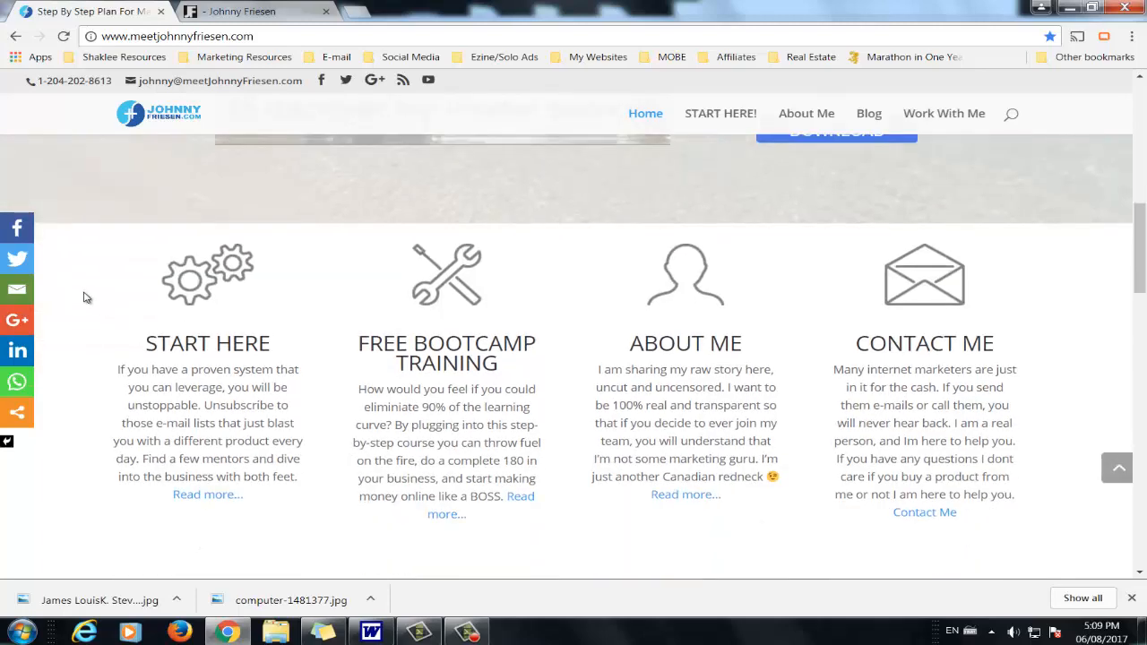
left_click(274, 7)
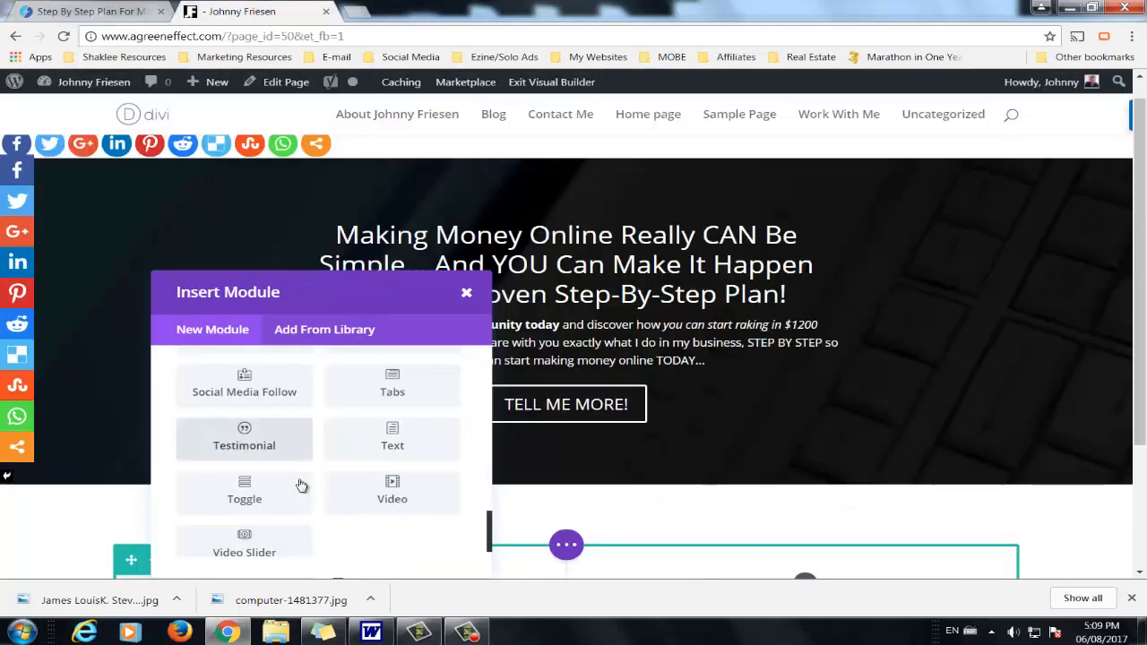
left_click(391, 444)
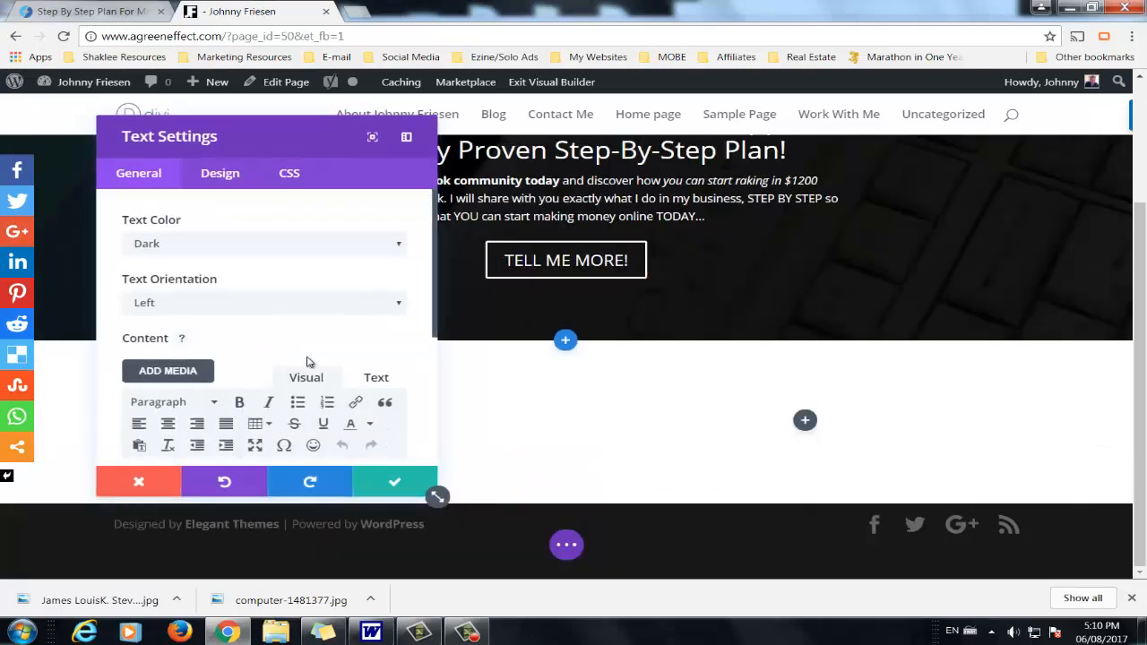
left_click(179, 308)
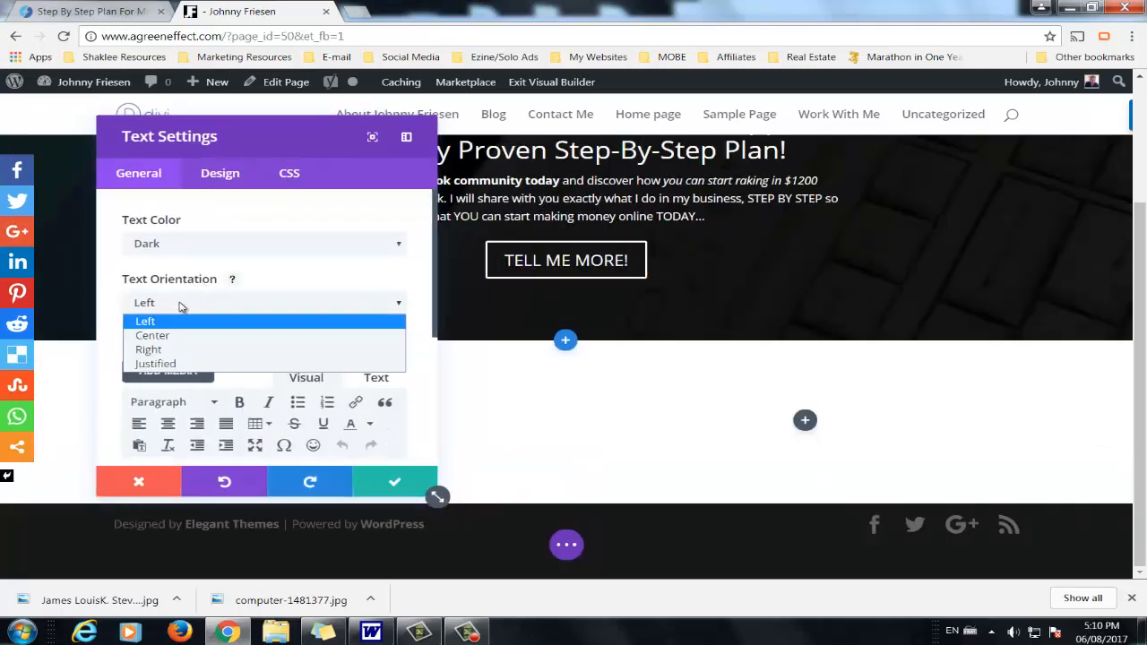
left_click(179, 334)
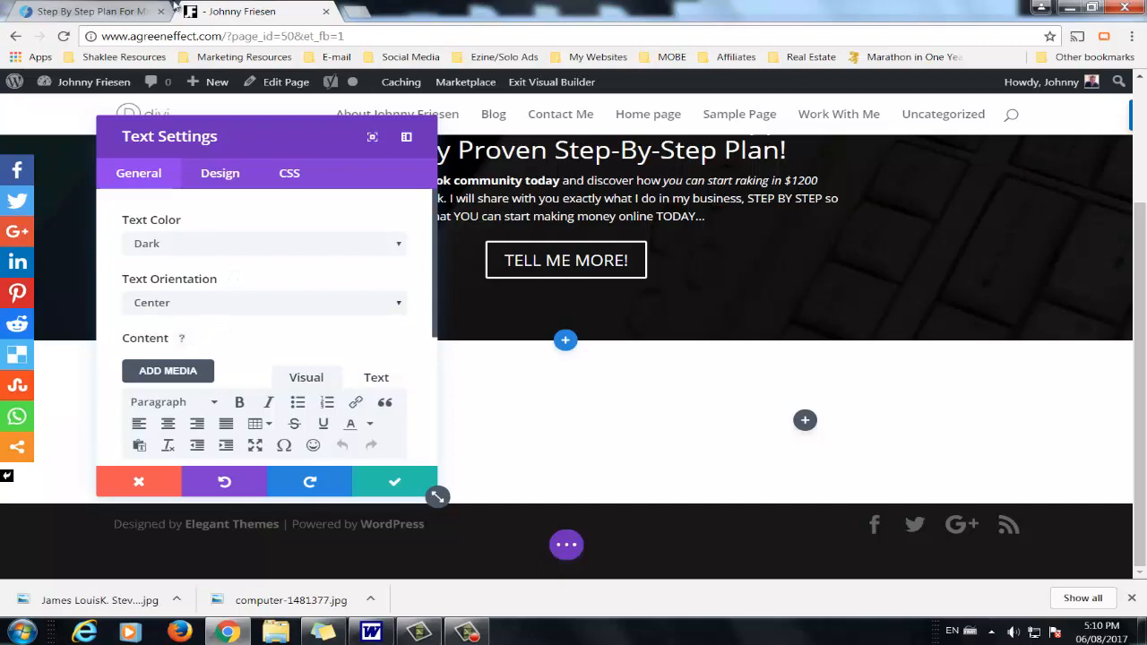
Step: Copy the video URL from the example home page's embedded video and open it in a new browser tab
left_click(109, 11)
scroll(359, 408, "up", 3)
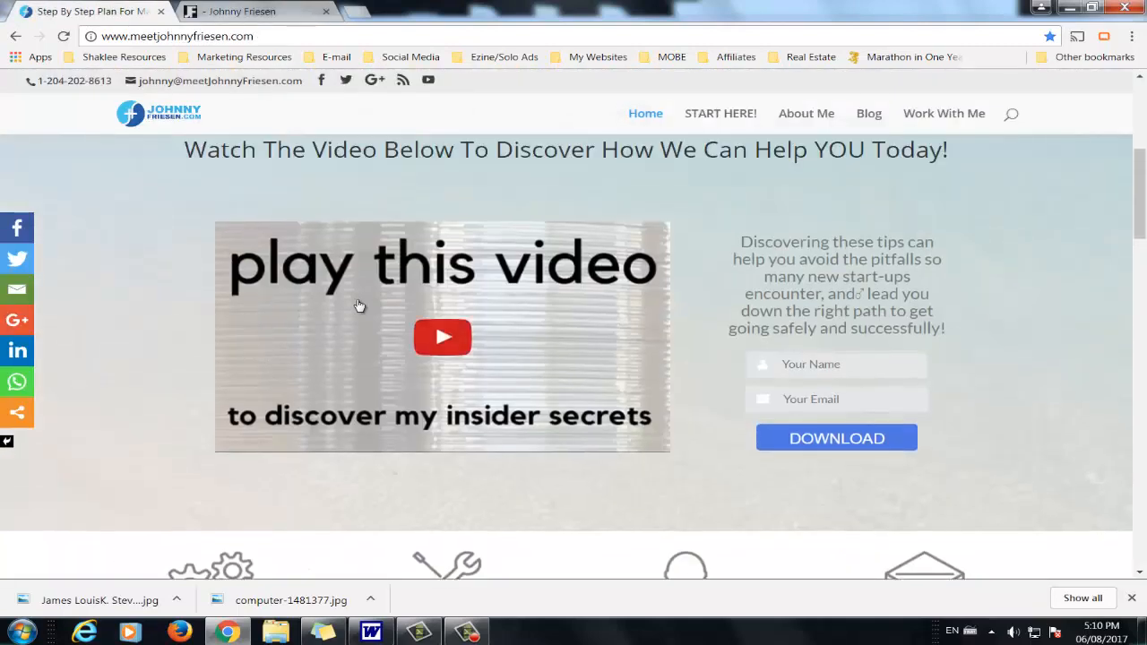
right_click(358, 305)
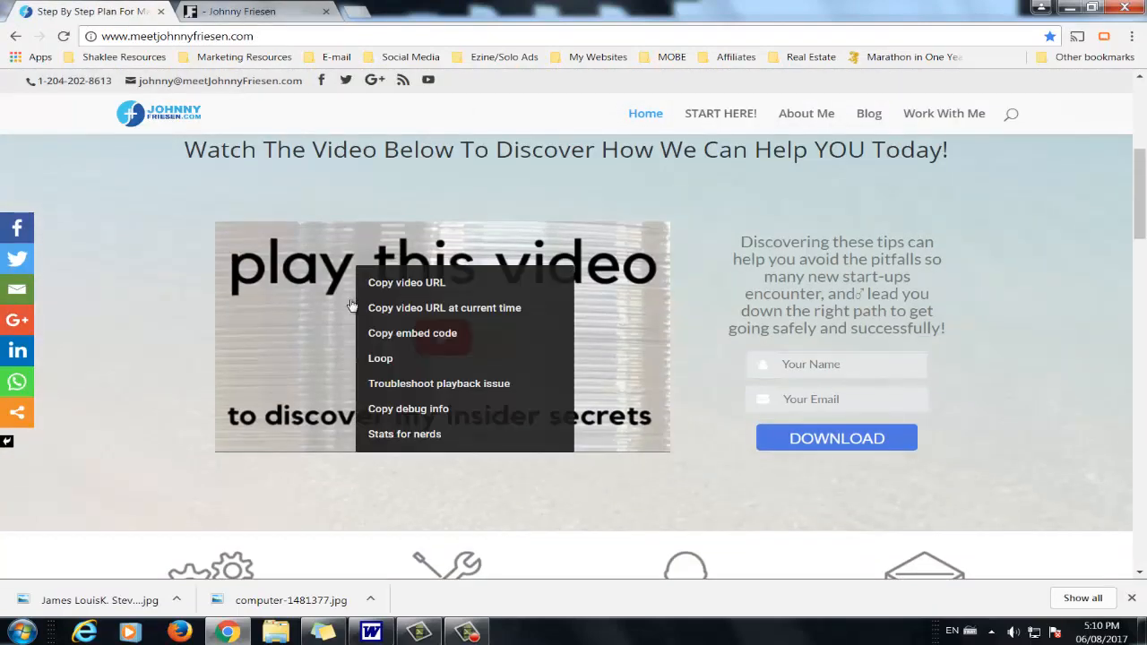
left_click(404, 191)
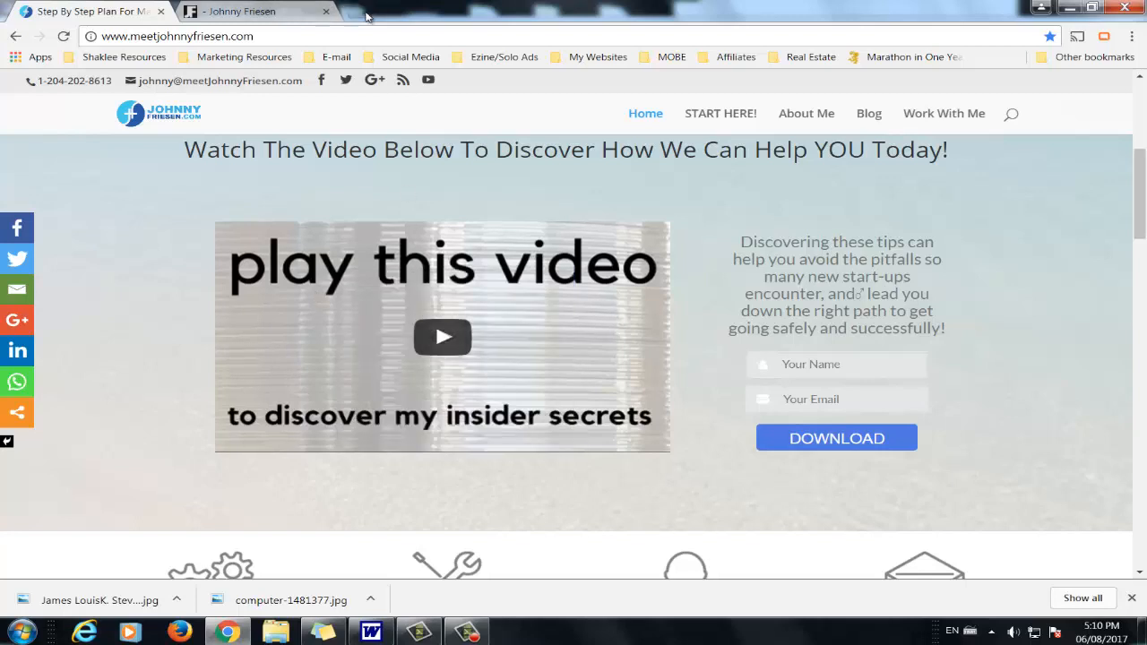
left_click(358, 13)
right_click(408, 38)
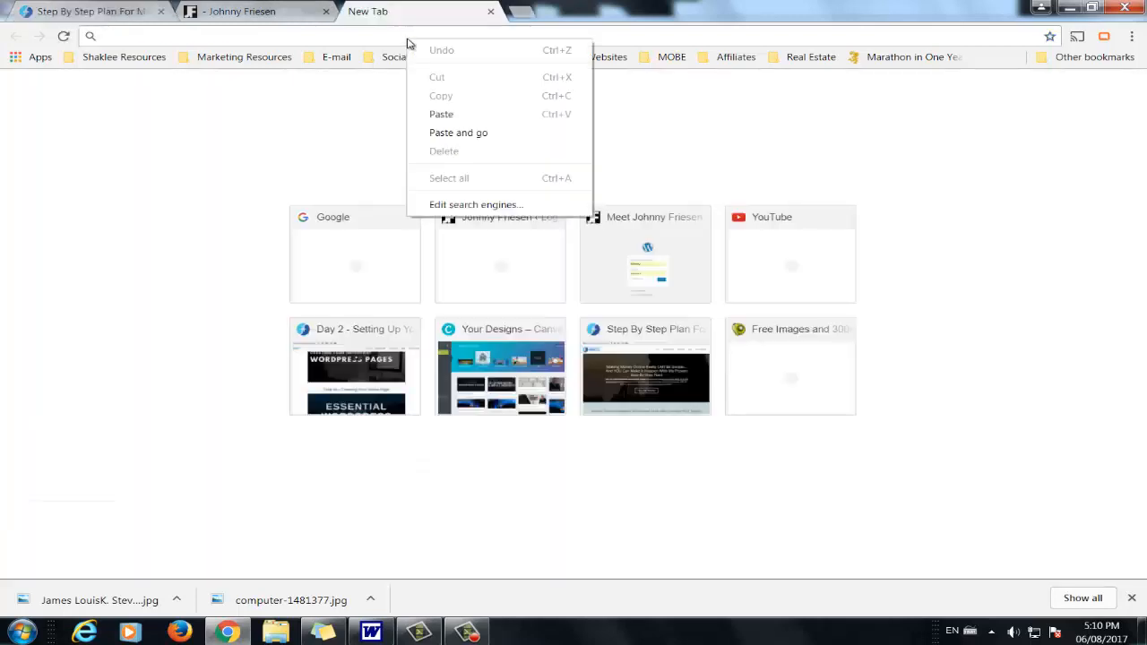
left_click(495, 132)
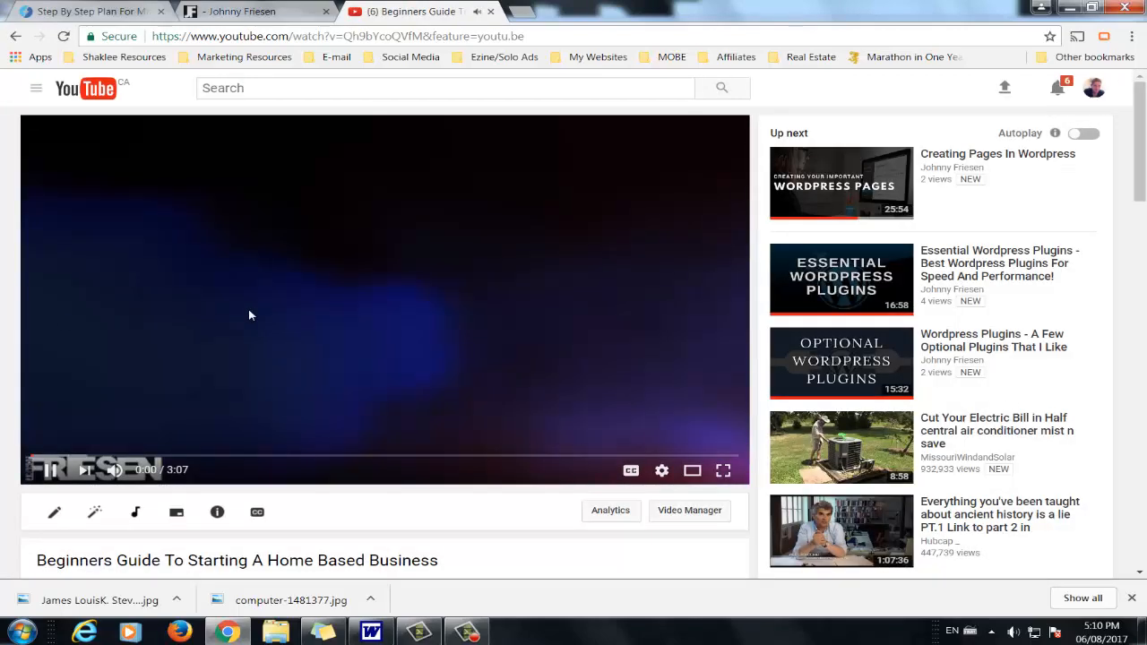
Step: Pause the "Beginners Guide To Starting A Home Based Business" video and copy its embed code from the sharing options
left_click(168, 350)
scroll(107, 350, "down", 3)
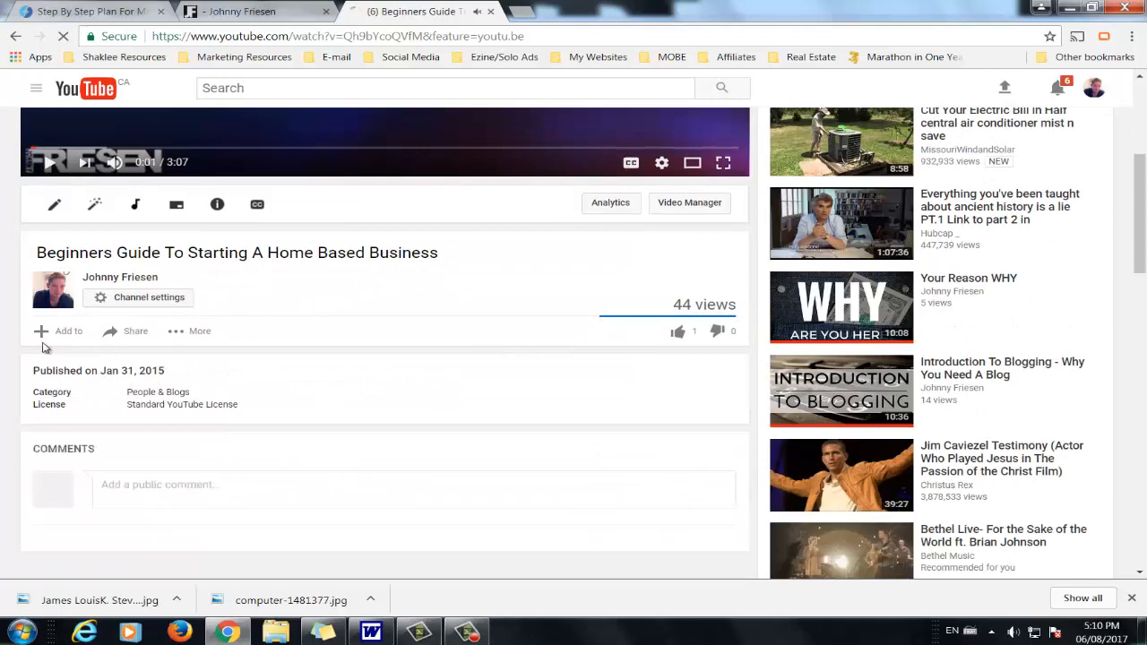
scroll(42, 347, "down", 1)
left_click(134, 256)
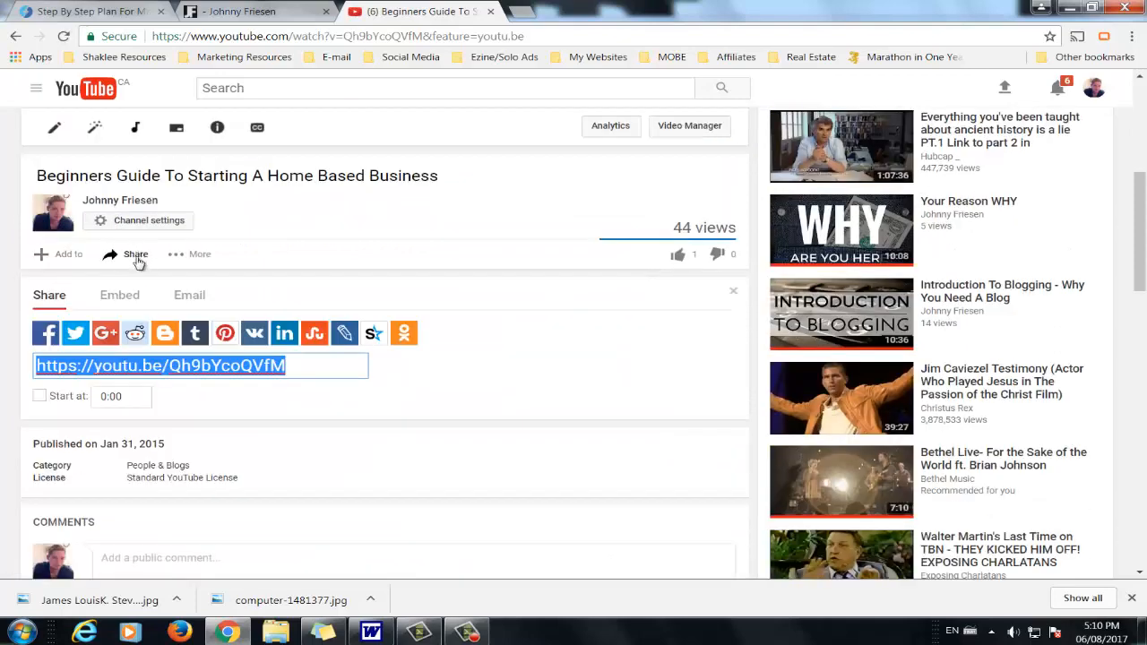
left_click(120, 296)
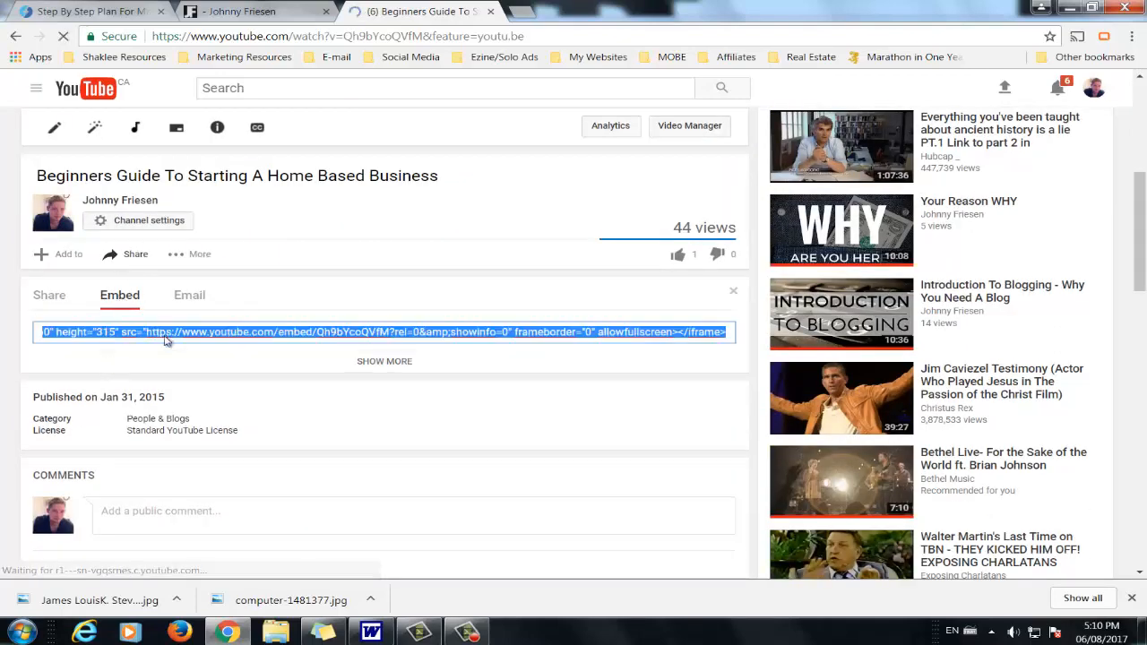
right_click(168, 338)
left_click(247, 367)
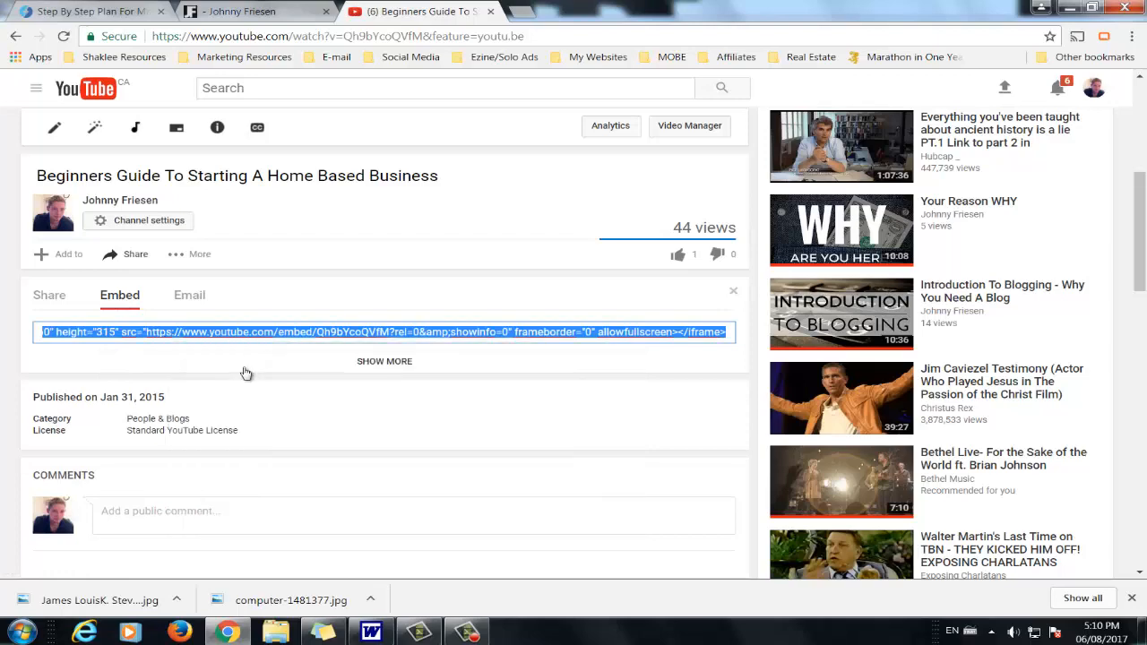
Step: Paste the copied YouTube embed code into the Text module's content as HTML on the page being built
left_click(261, 12)
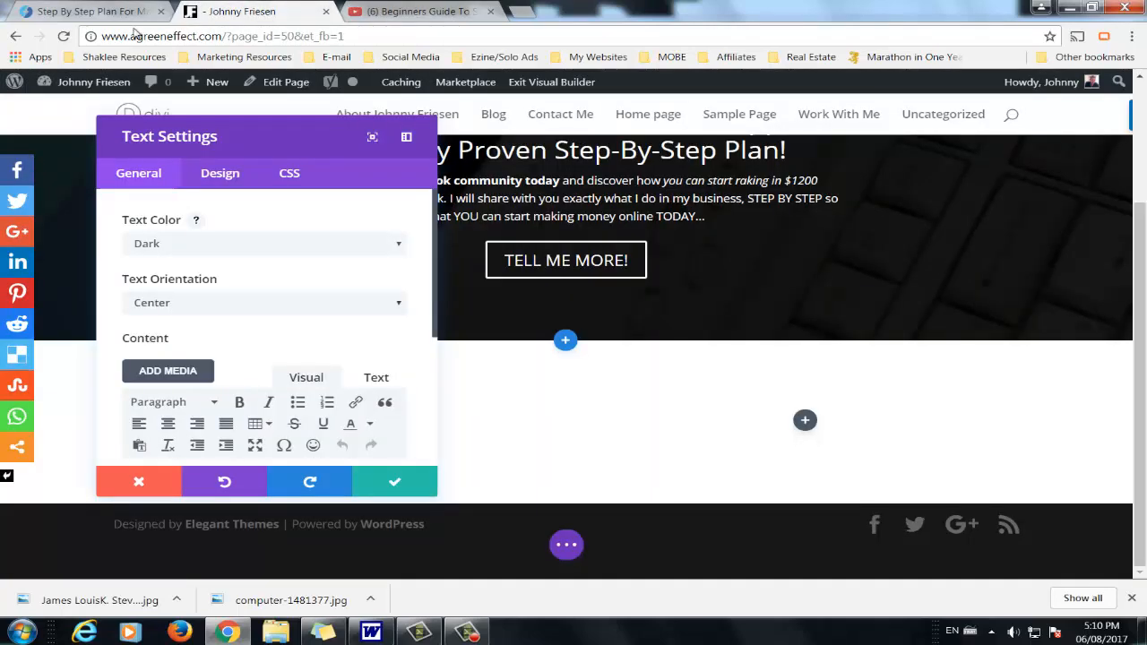
scroll(333, 318, "down", 2)
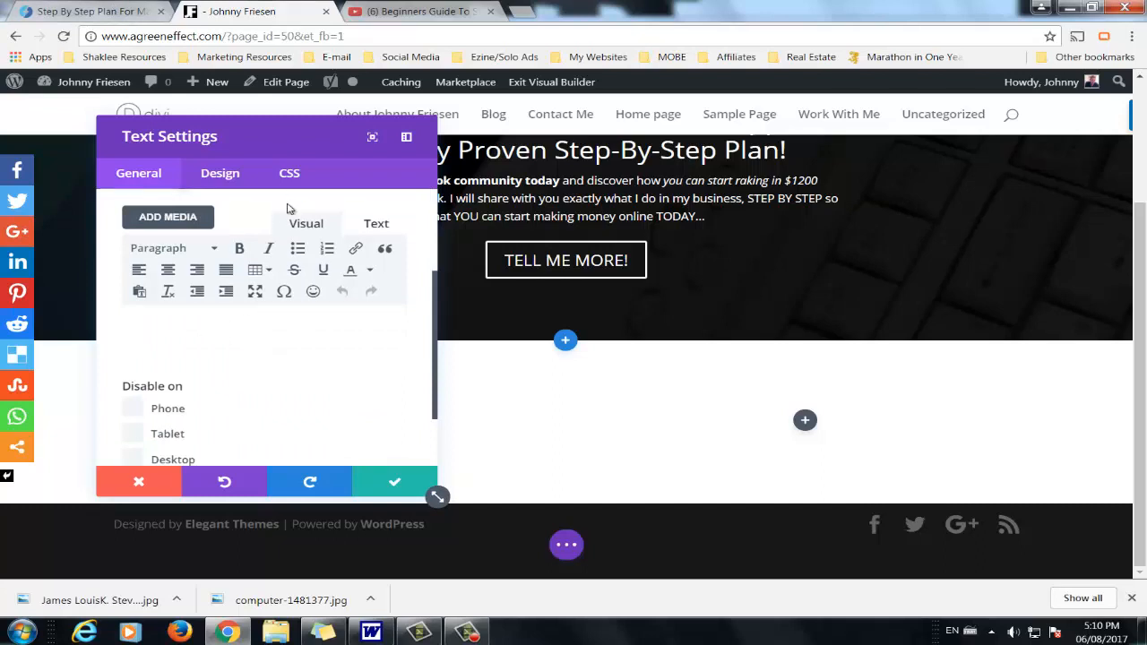
left_click(381, 230)
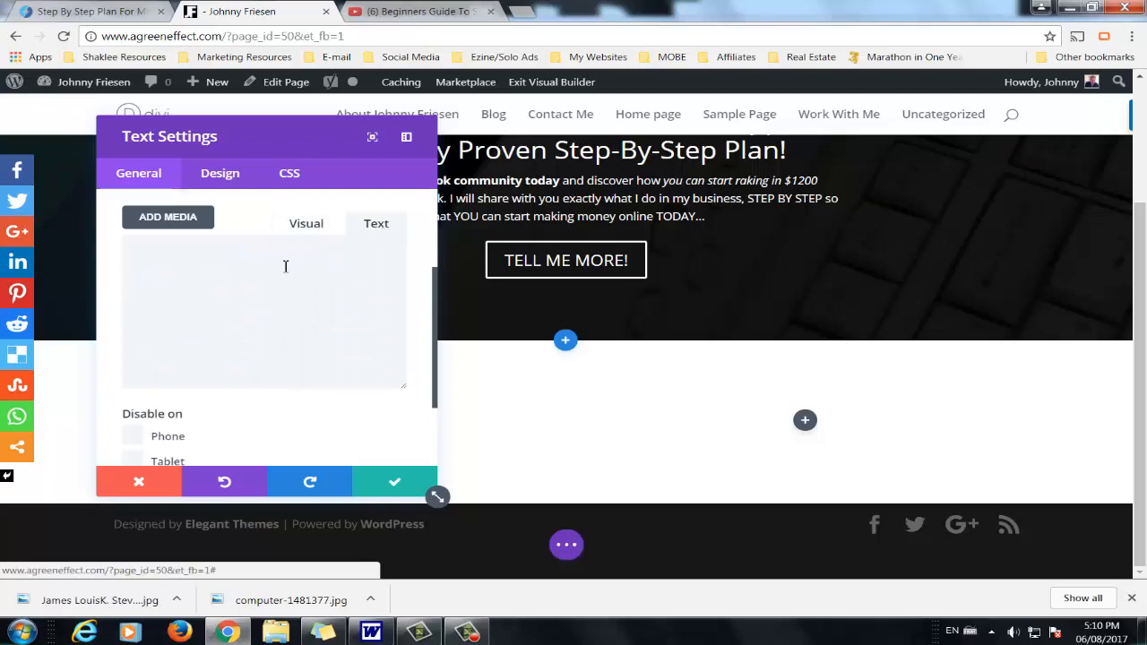
left_click(226, 262)
right_click(181, 260)
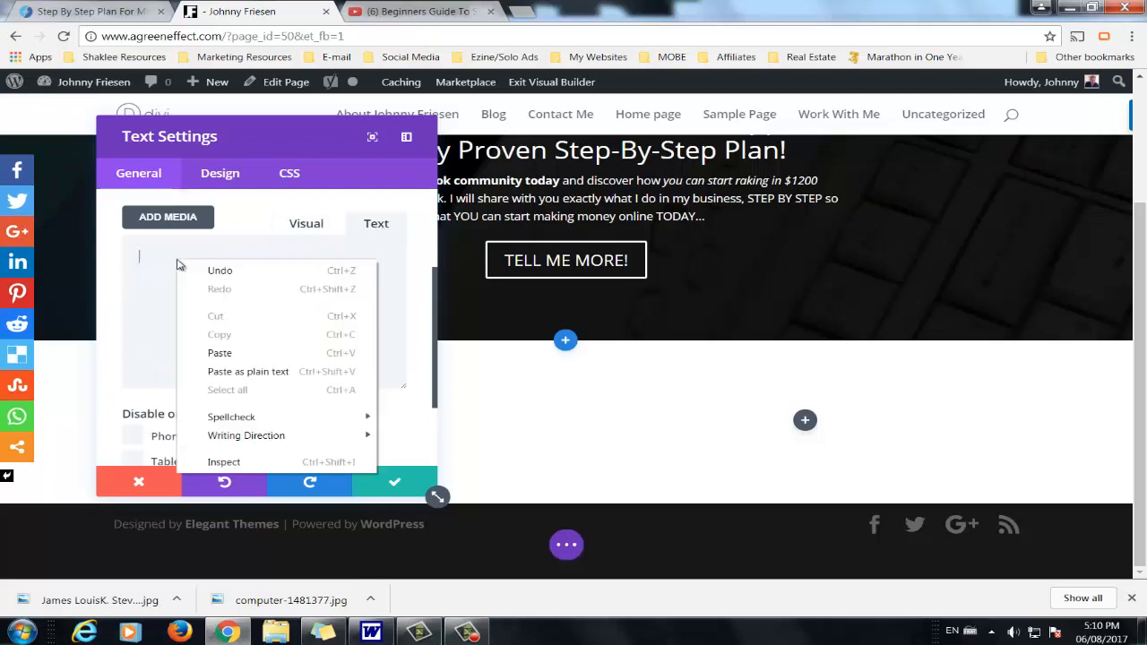
left_click(252, 354)
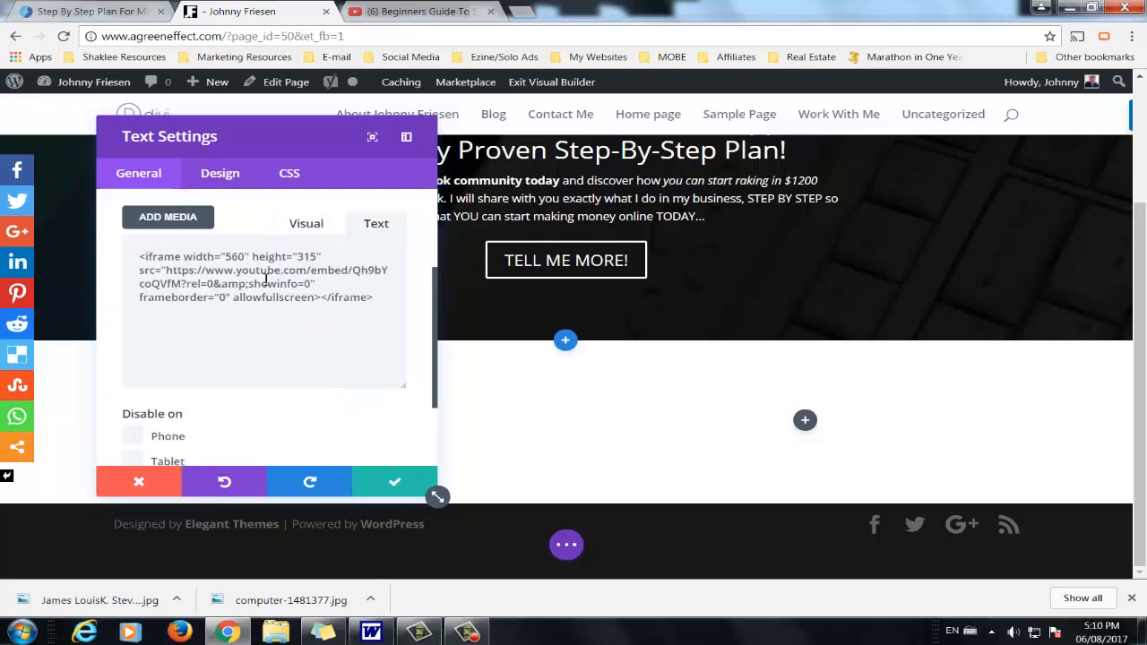
Step: Wrap the iframe embed code in lowercase <center> and </center> tags and save the Text module
type("<CENTER>")
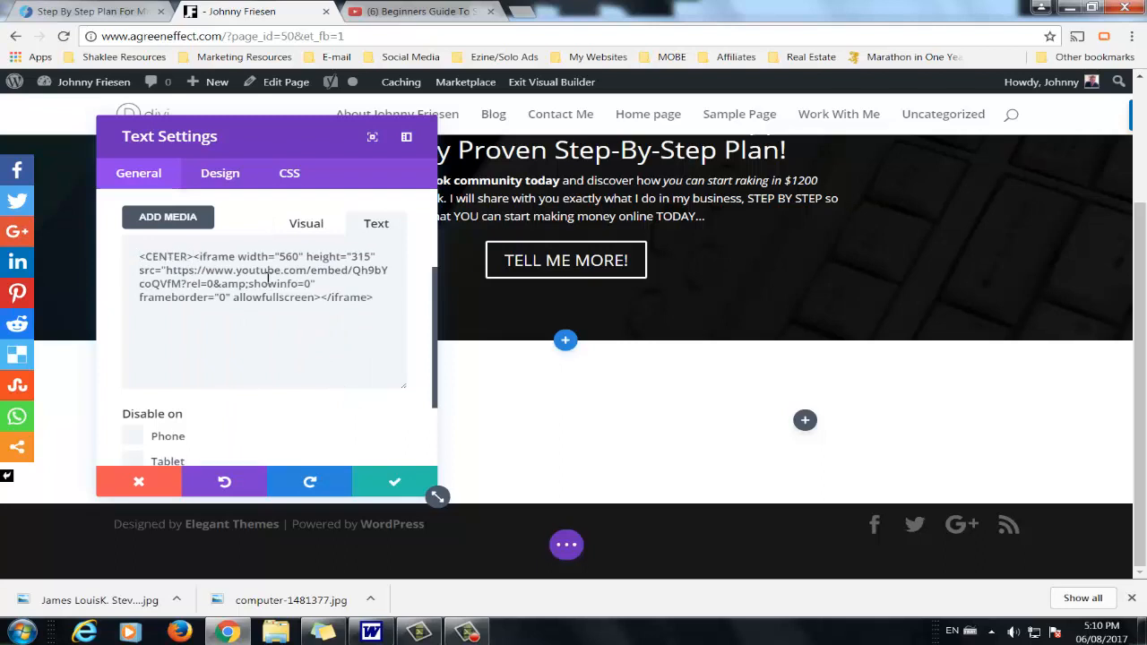
key("BackSpace")
key("BackSpace")
key("BackSpace")
key("BackSpace")
key("BackSpace")
key("BackSpace")
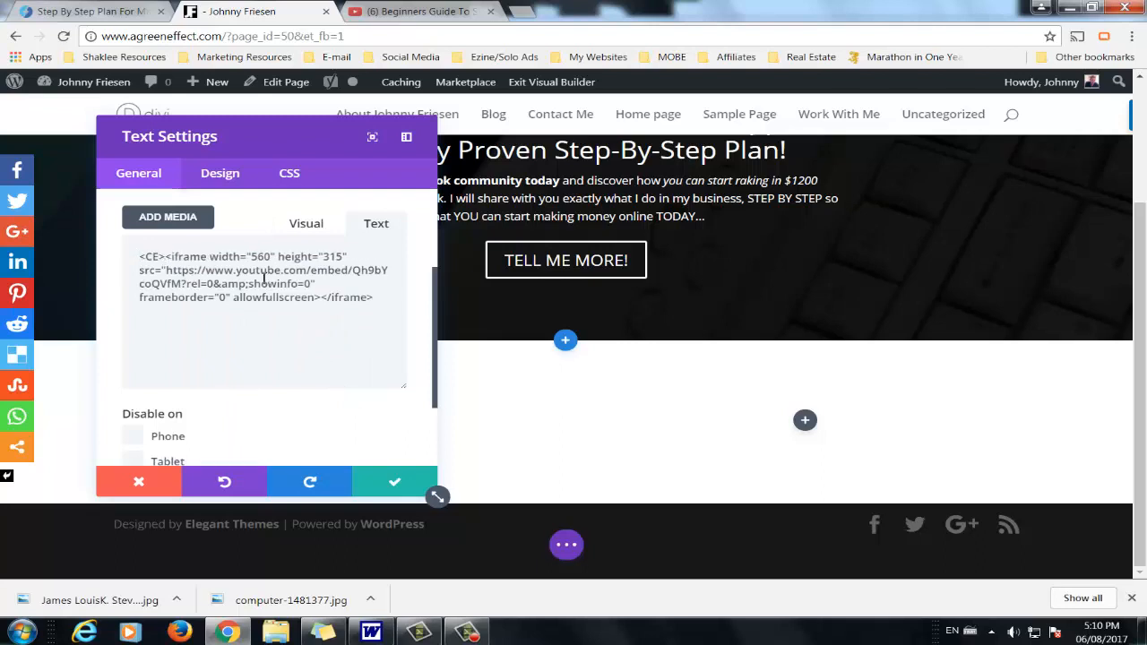
type("center>")
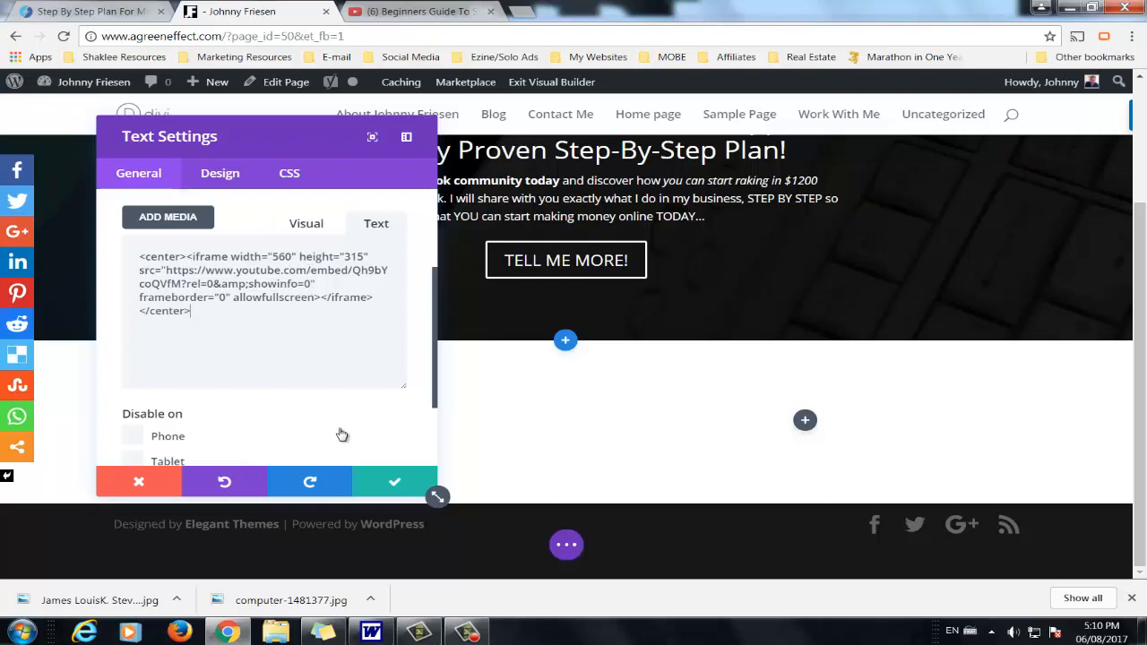
left_click(394, 481)
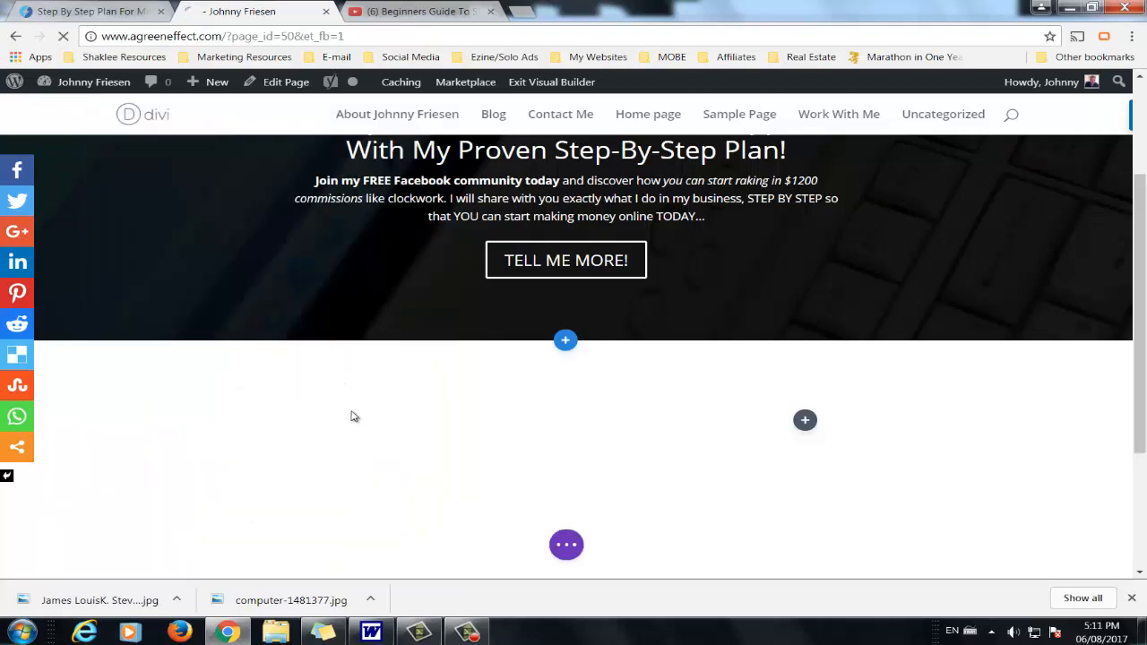
Step: Compare the new video section with the video and opt-in form area on the example home page
scroll(280, 311, "down", 2)
scroll(281, 315, "down", 1)
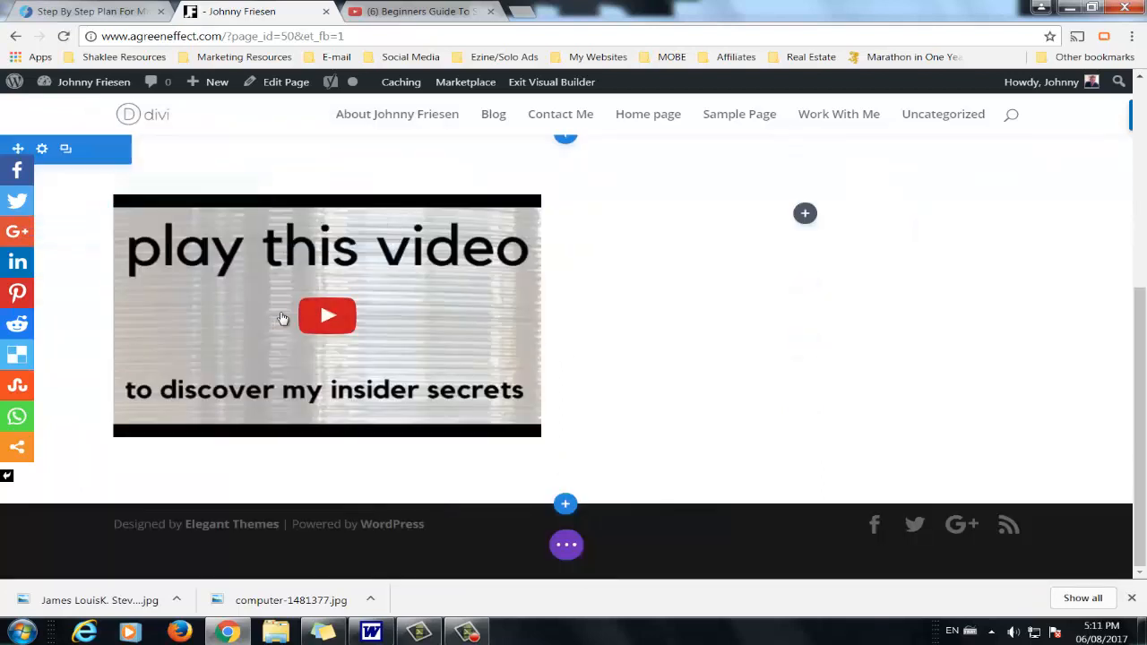
scroll(643, 253, "up", 1)
scroll(640, 317, "down", 1)
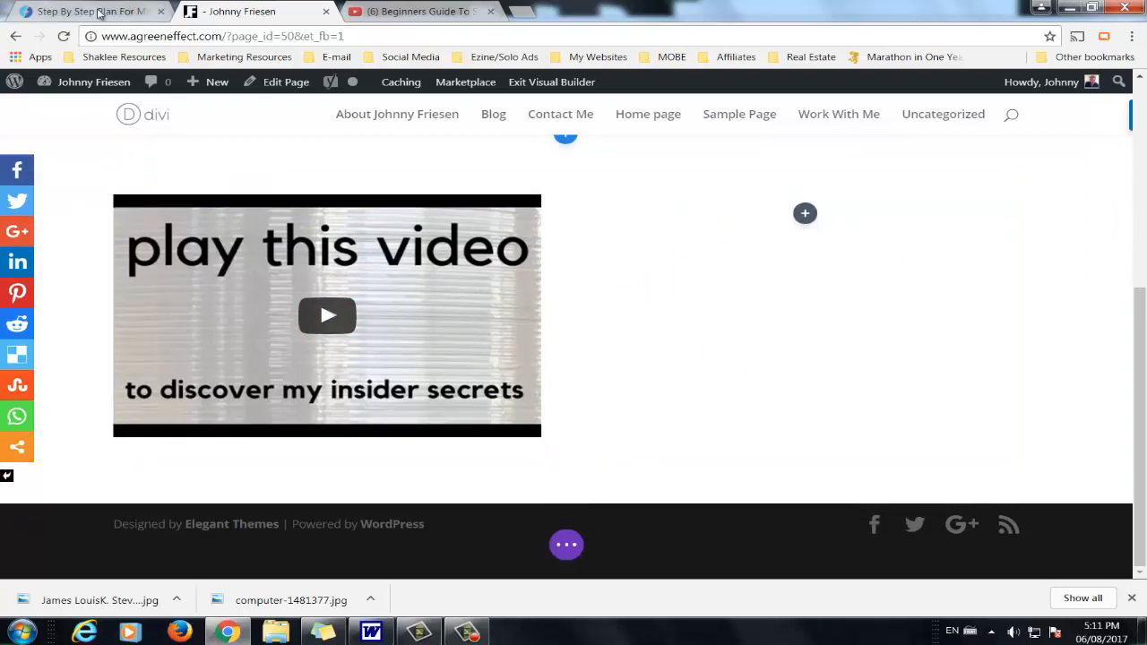
left_click(129, 11)
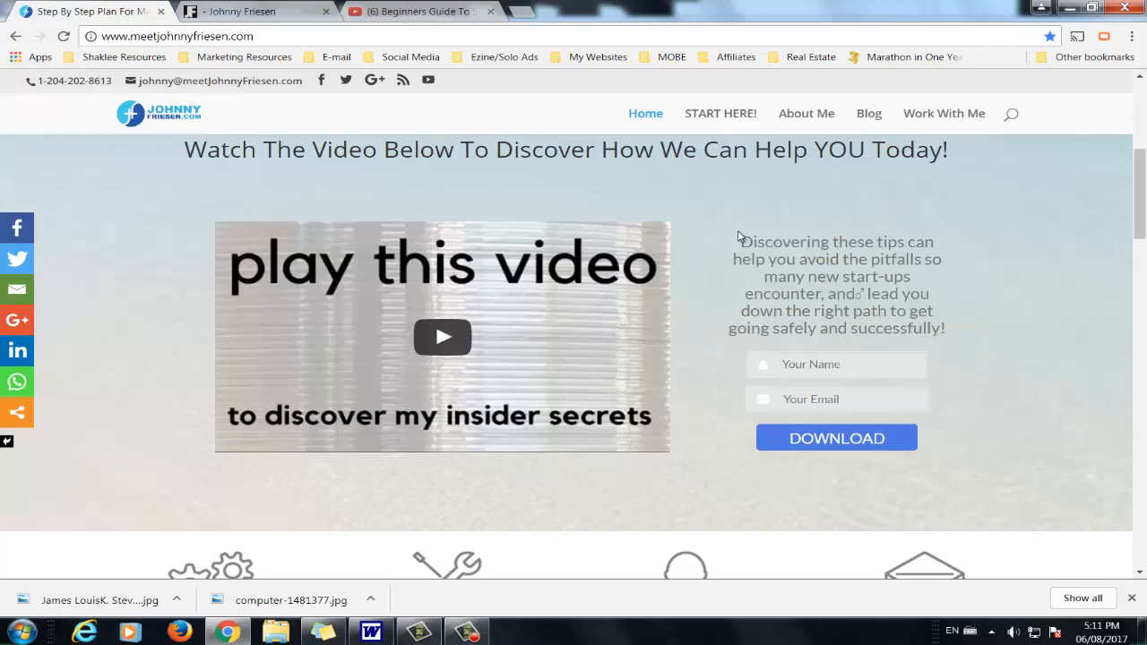
left_click_drag(740, 242, 1006, 454)
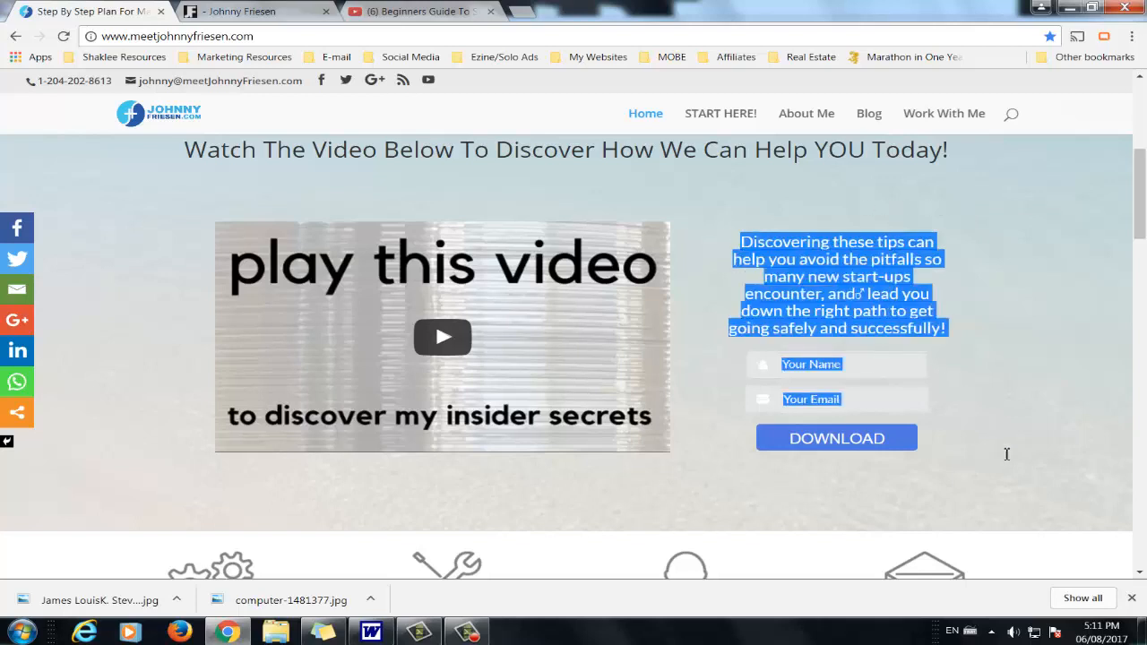
left_click(981, 445)
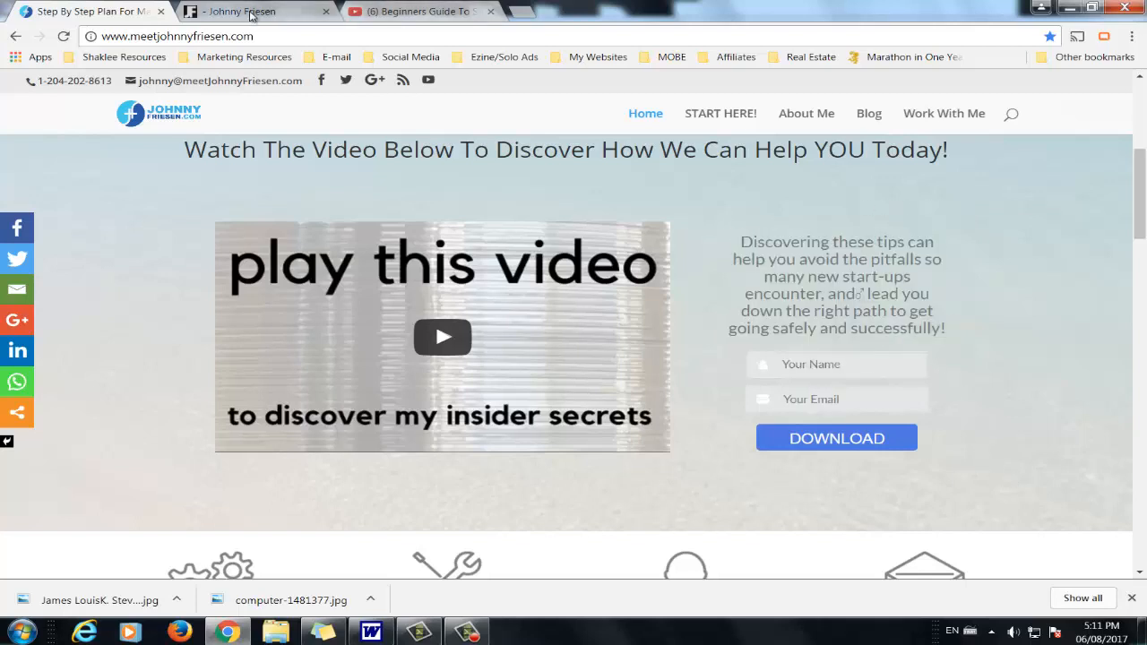
left_click(242, 11)
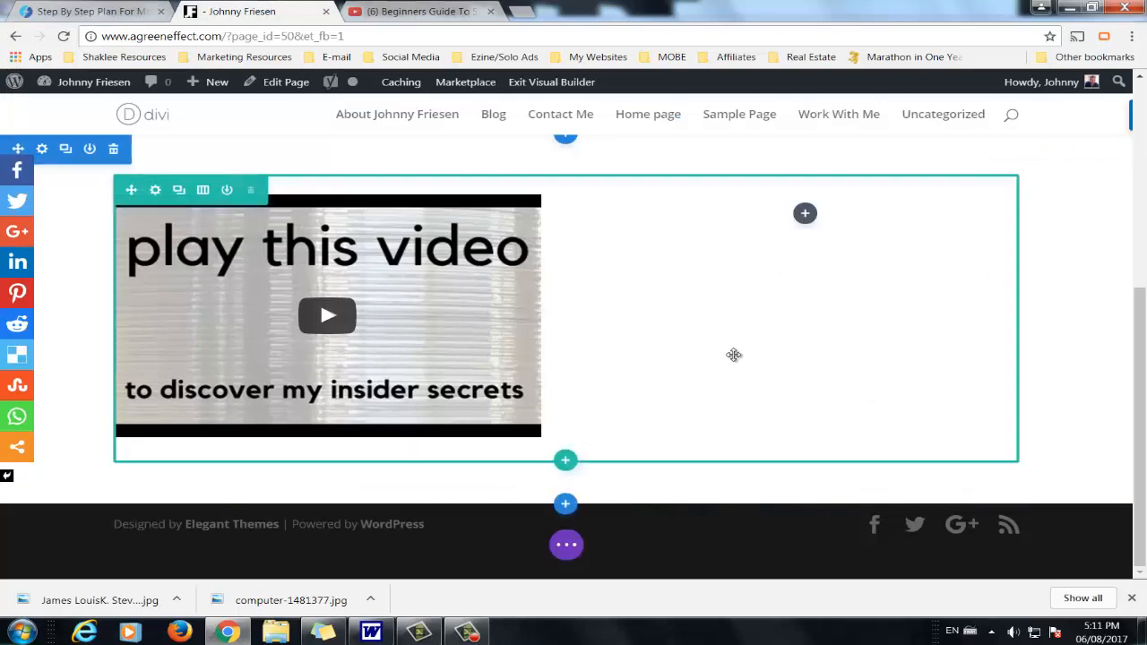
scroll(735, 353, "up", 1)
scroll(707, 376, "down", 1)
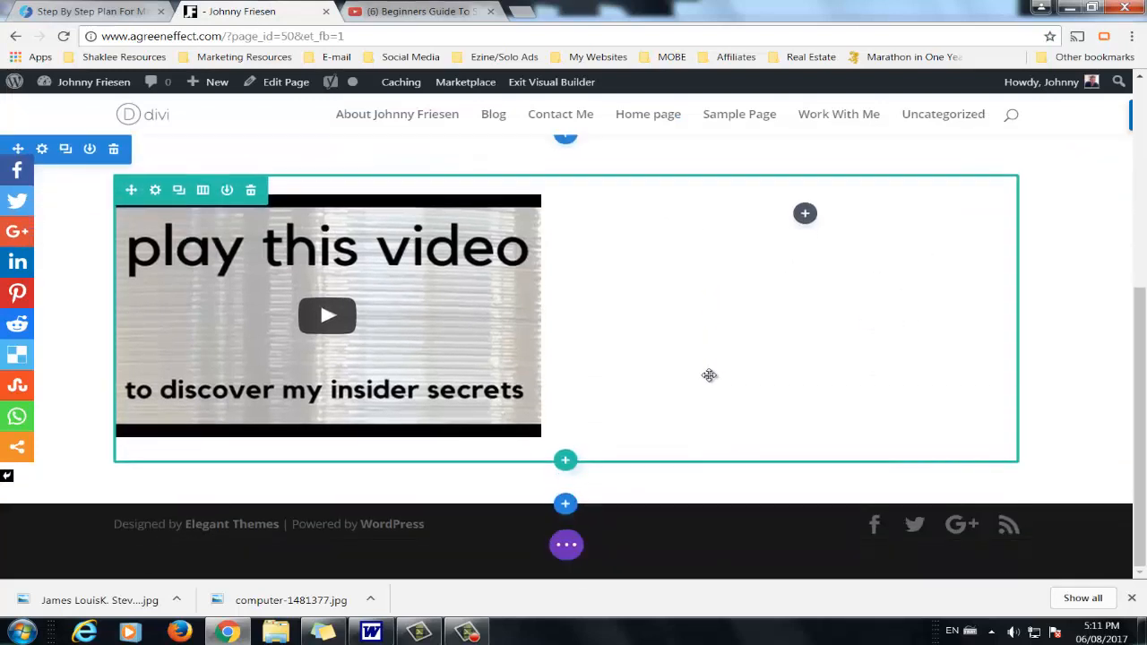
Step: Open the video section's settings and start uploading a background image from the computer
scroll(711, 373, "up", 1)
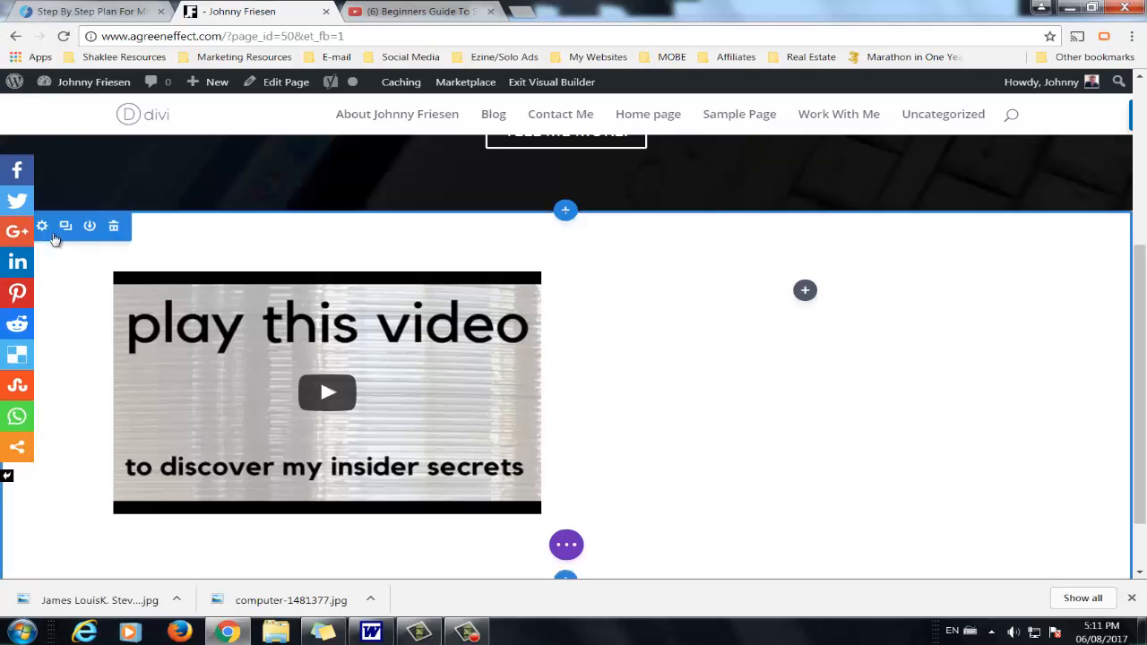
left_click(48, 231)
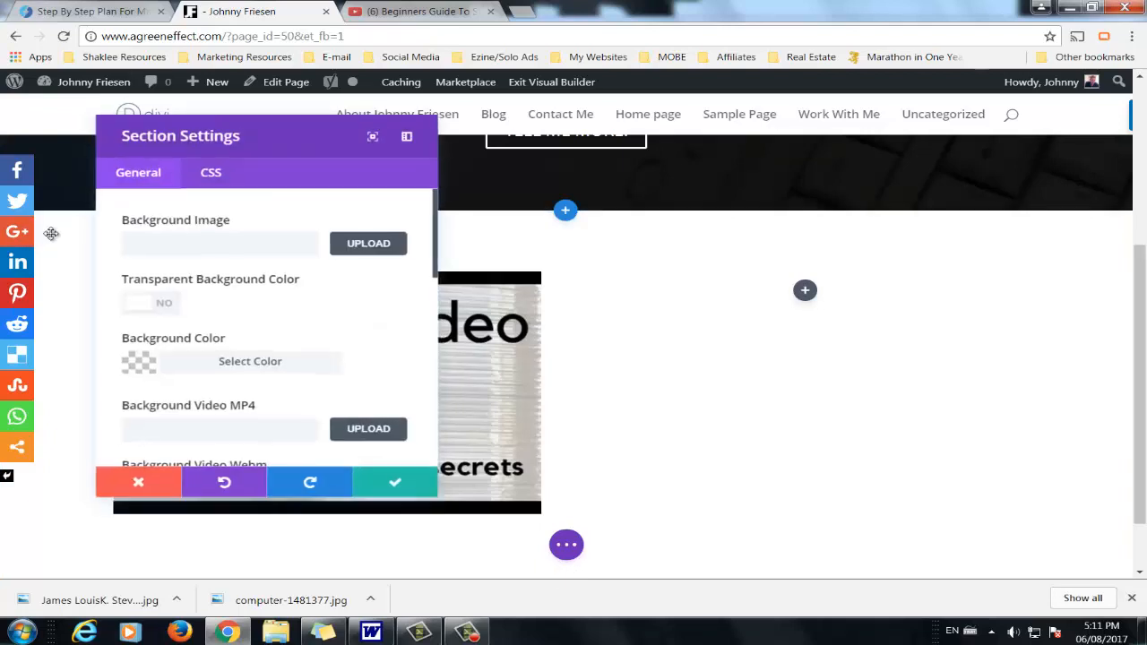
left_click(366, 256)
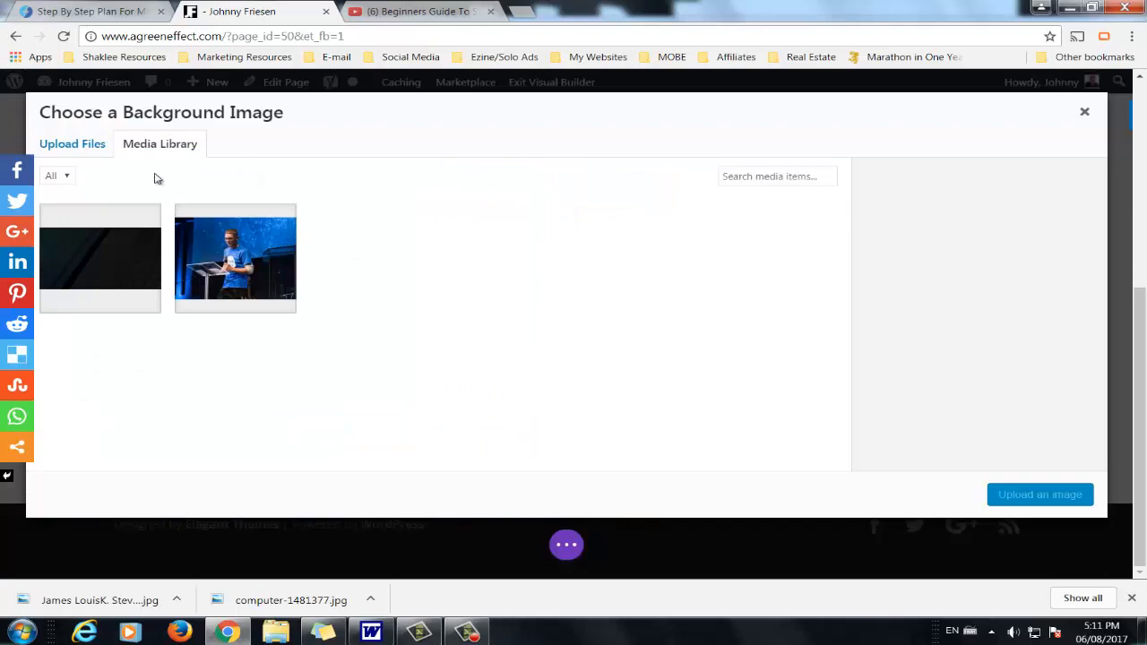
left_click(93, 150)
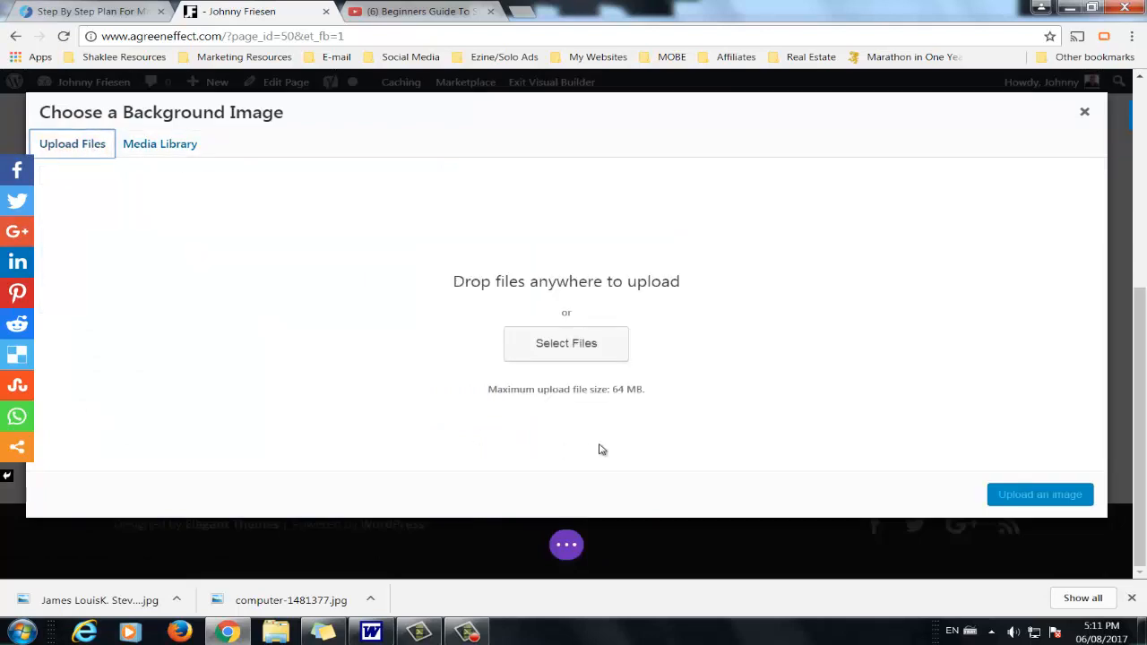
left_click(592, 360)
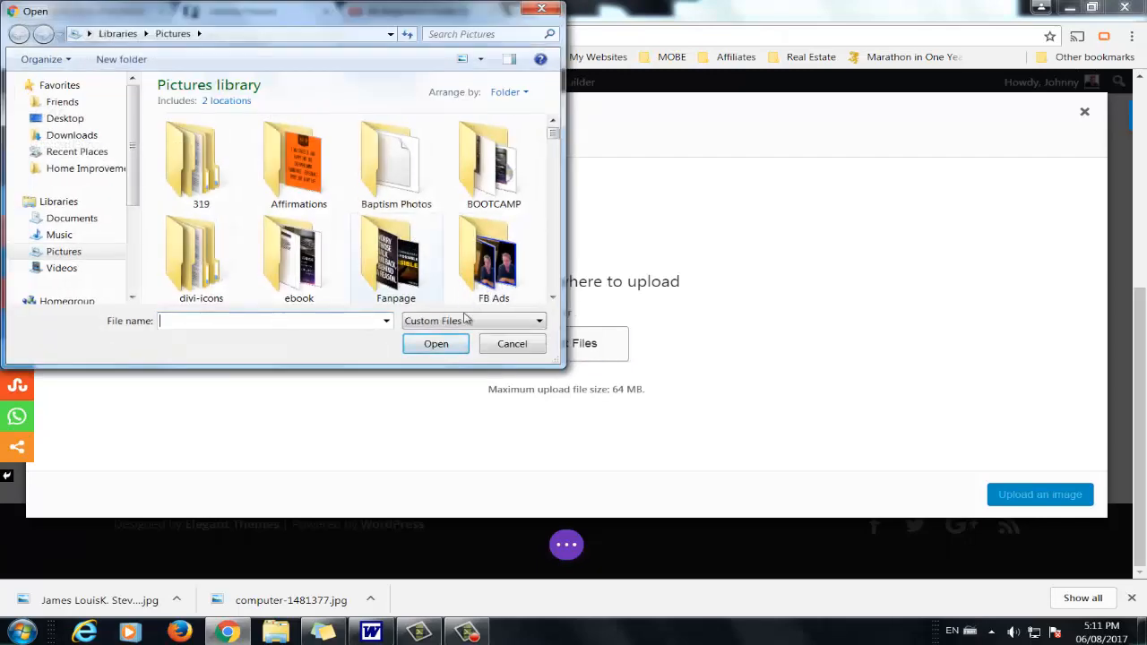
Step: Upload life-s-a-beach-1547677.jpg from the Pictures library and use it as the video section's background image
scroll(292, 256, "down", 5)
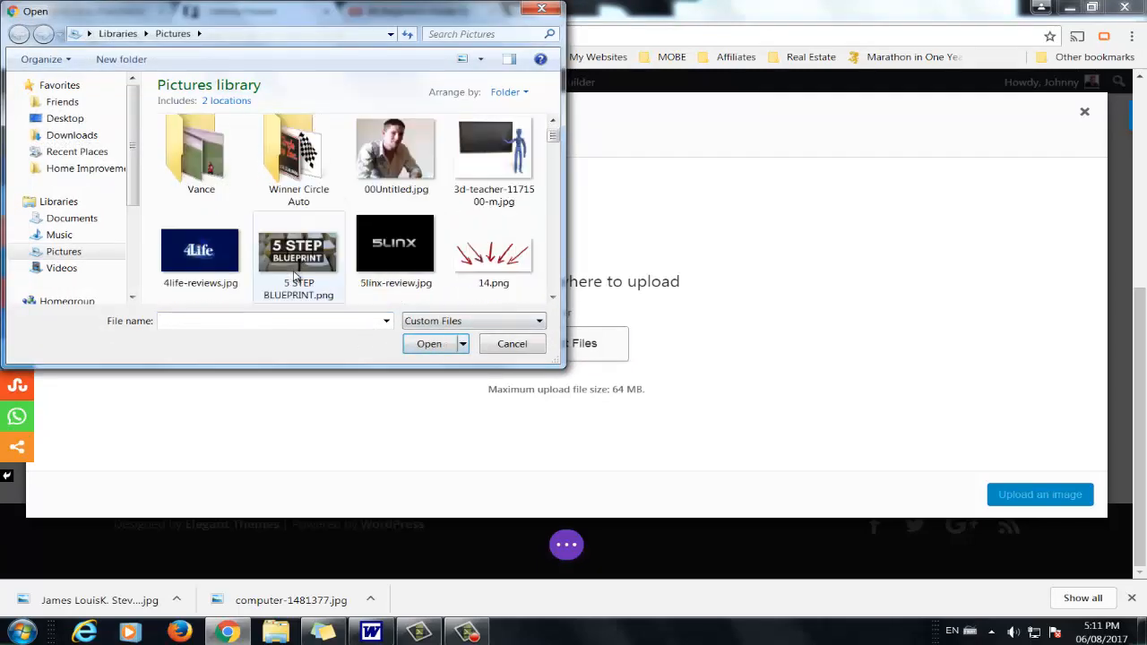
scroll(363, 215, "down", 2)
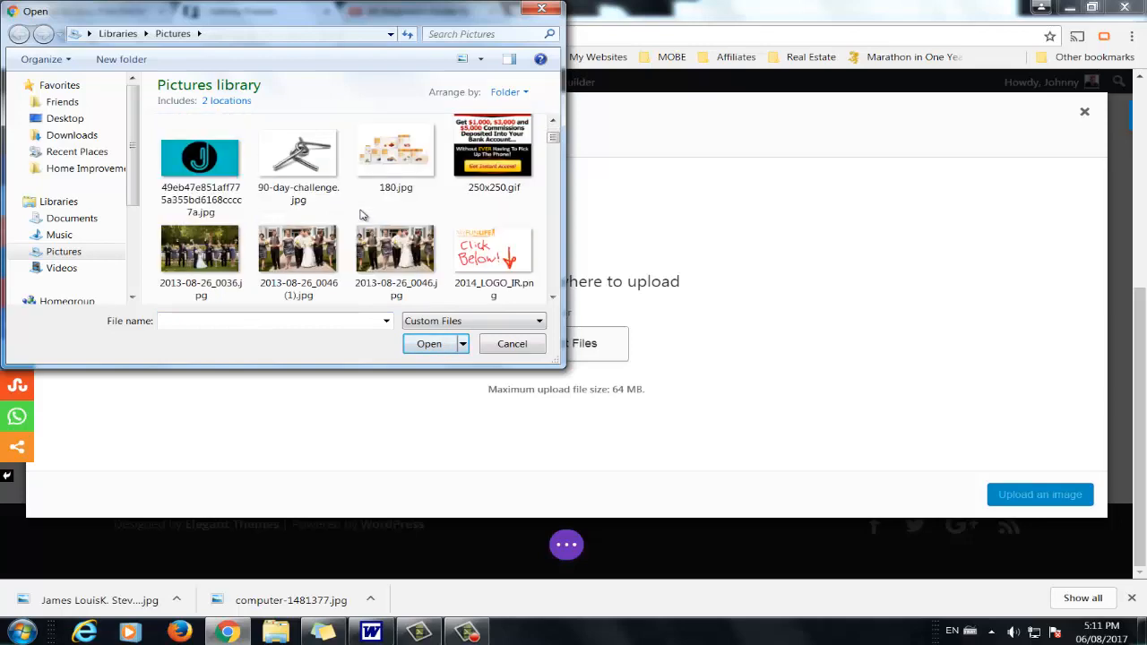
scroll(362, 215, "down", 8)
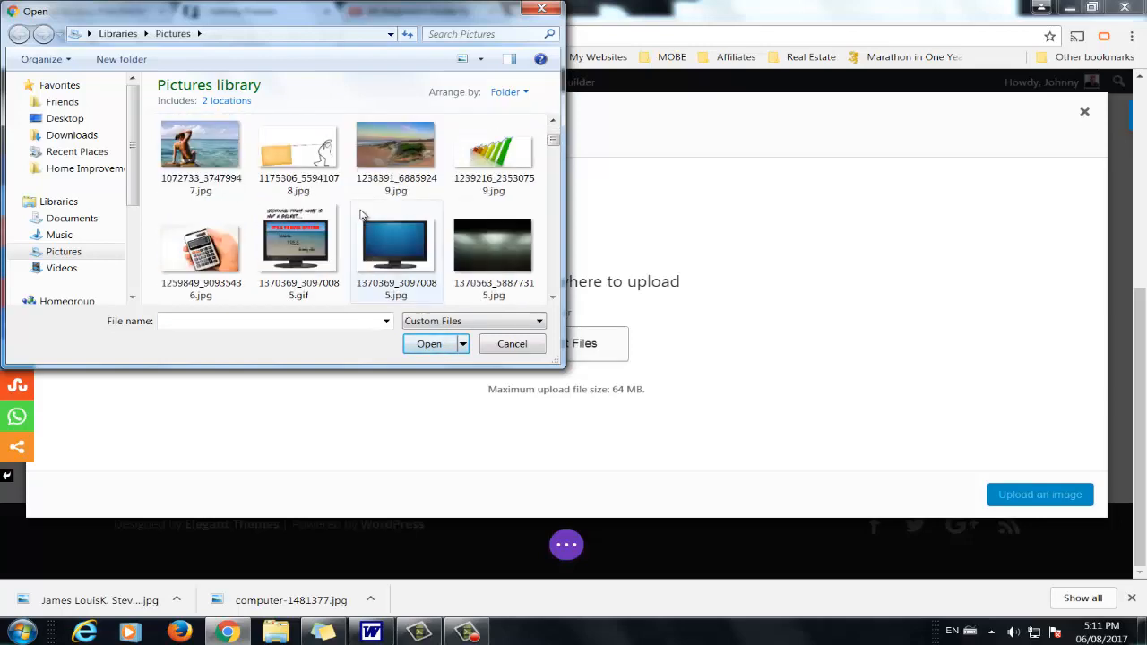
scroll(354, 208, "down", 6)
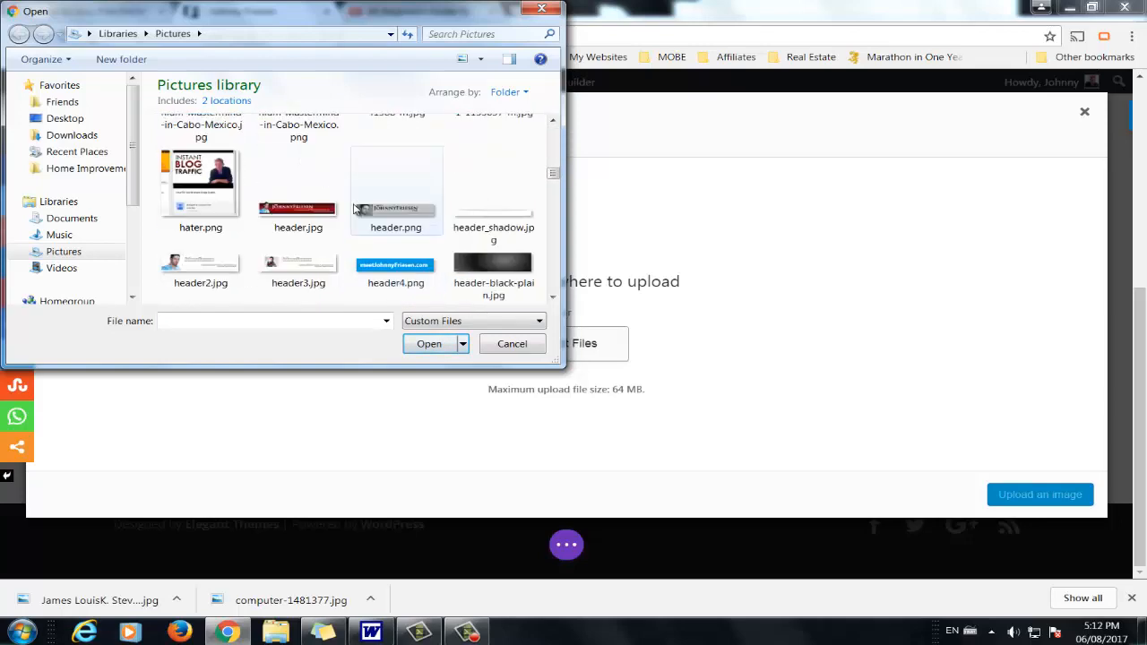
scroll(352, 210, "down", 1)
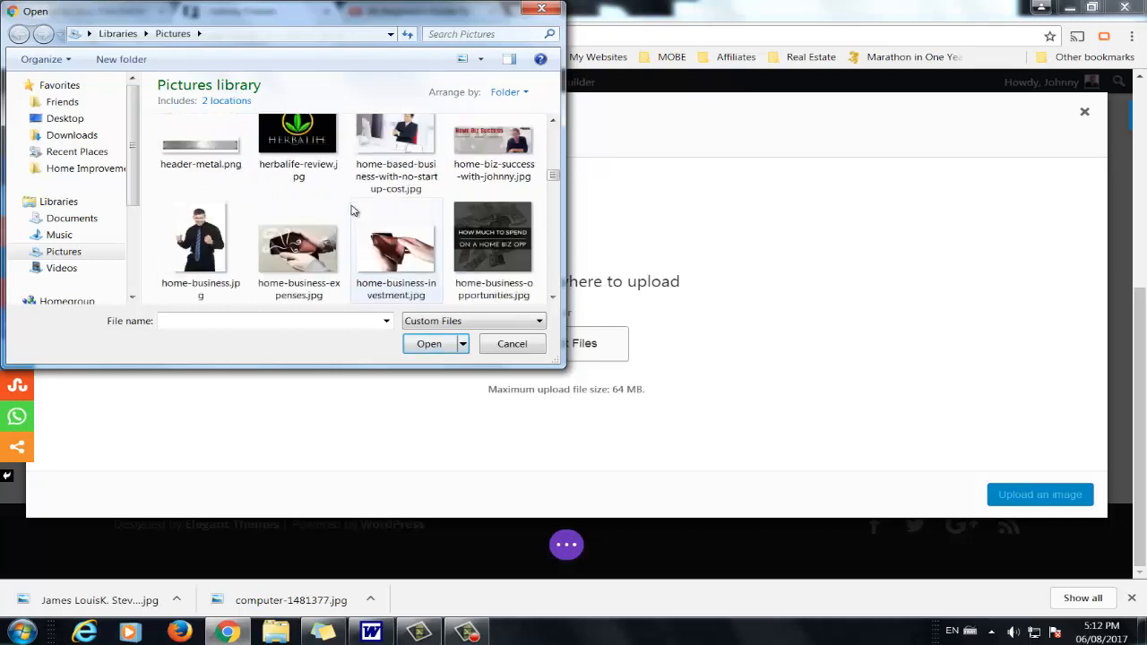
scroll(352, 210, "down", 1)
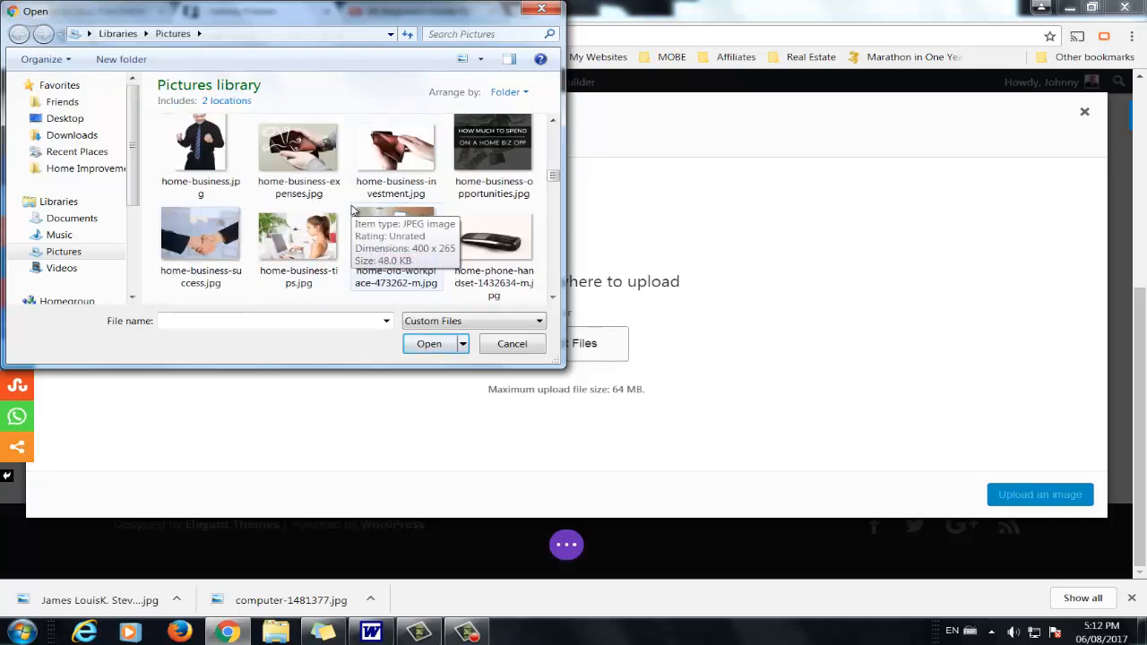
scroll(352, 210, "down", 4)
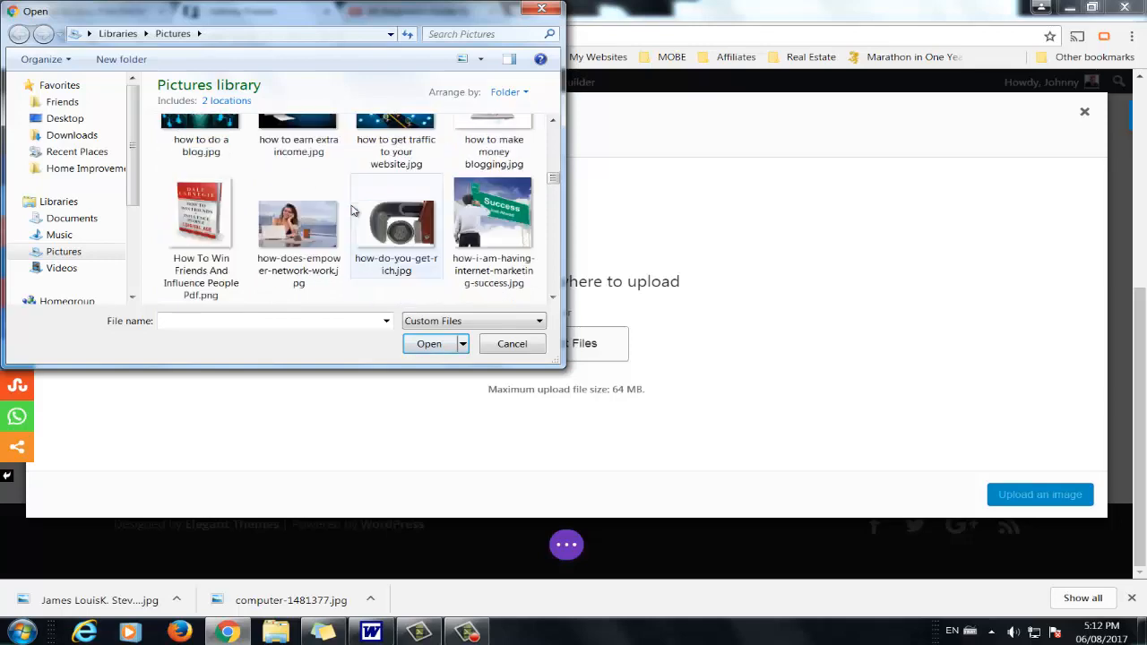
scroll(352, 210, "down", 1)
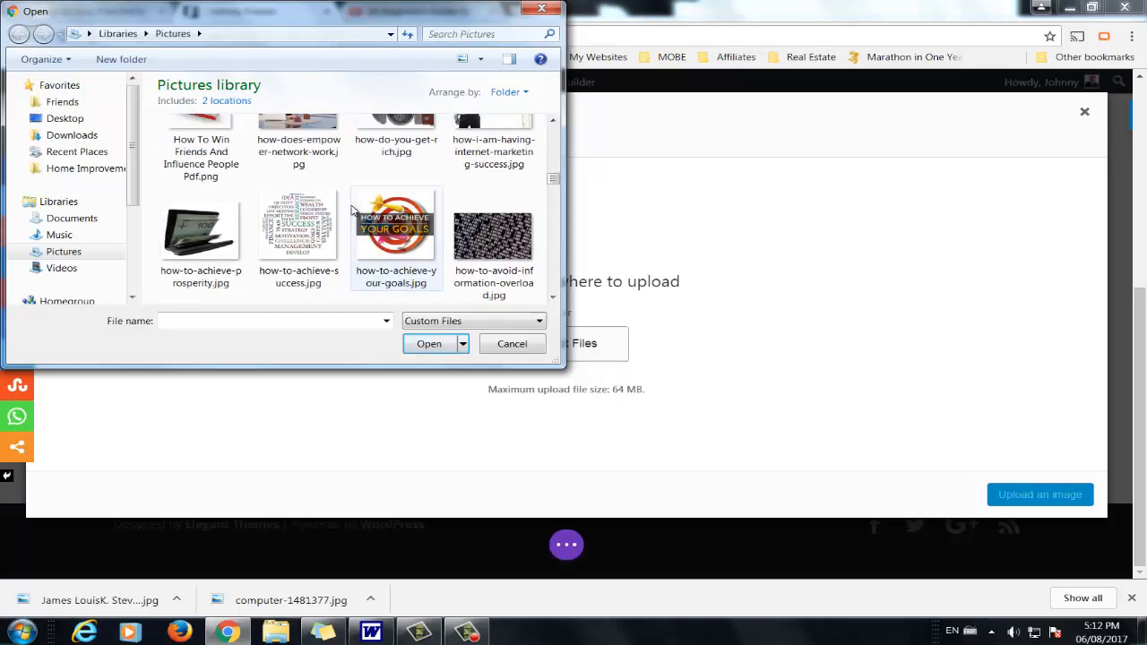
scroll(352, 209, "down", 1)
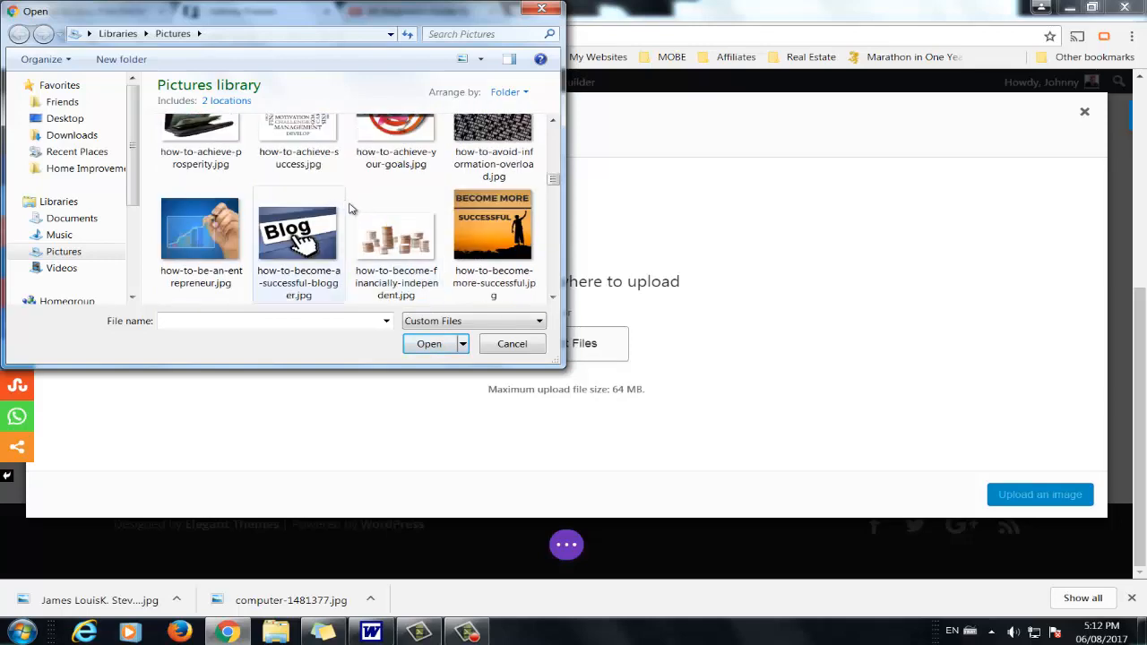
scroll(350, 209, "down", 4)
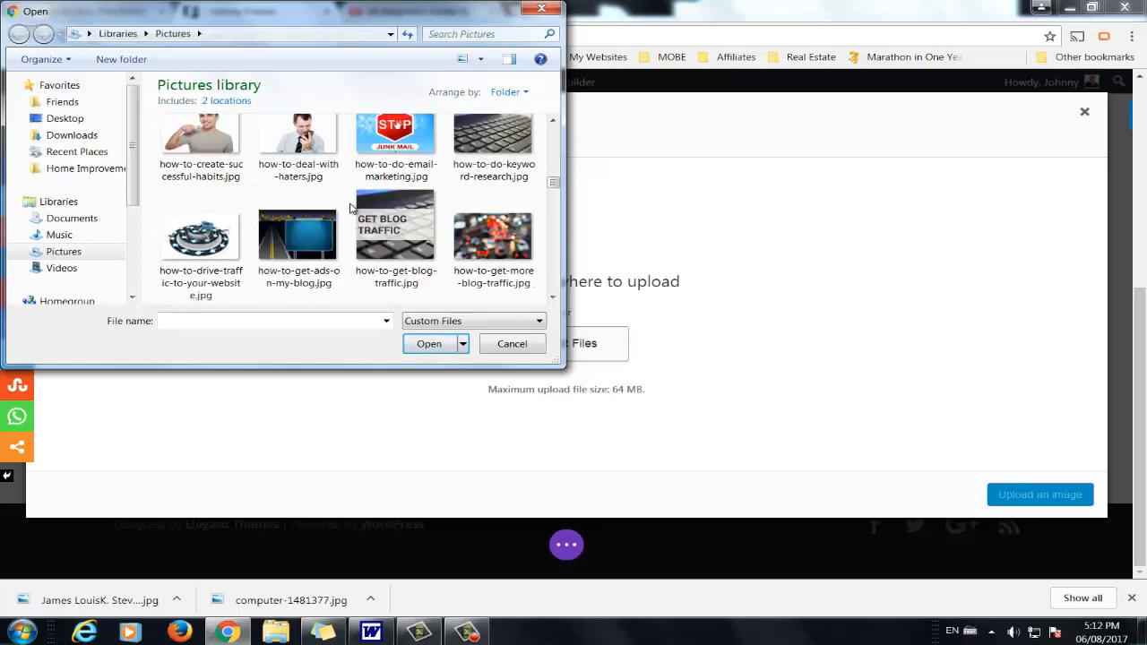
scroll(350, 208, "down", 10)
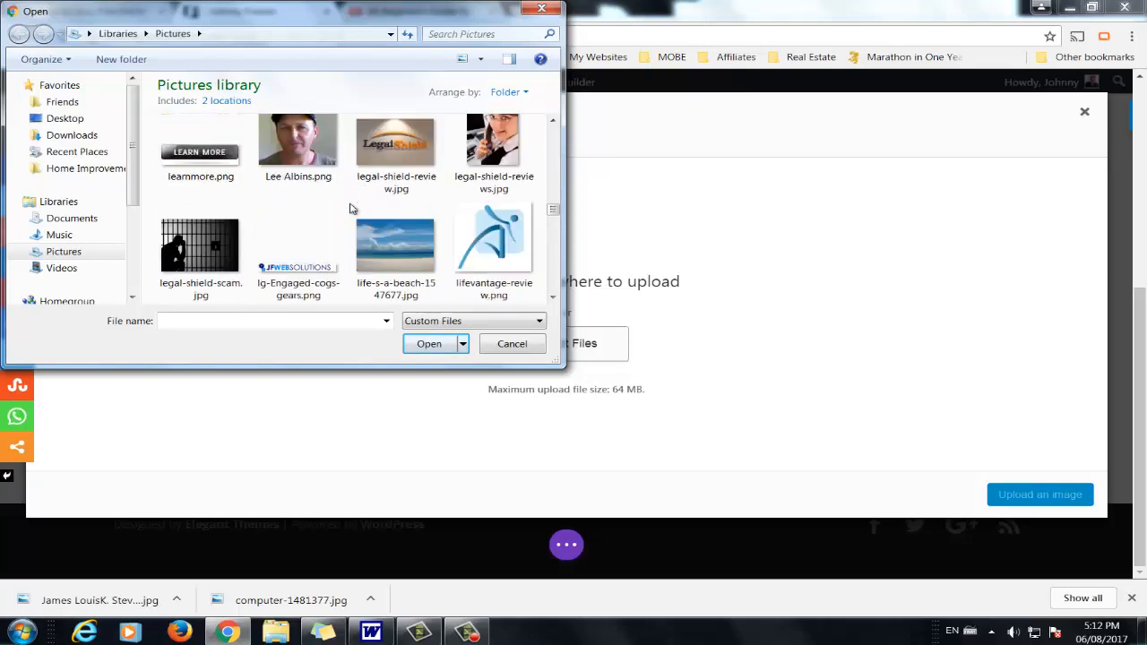
scroll(350, 209, "down", 1)
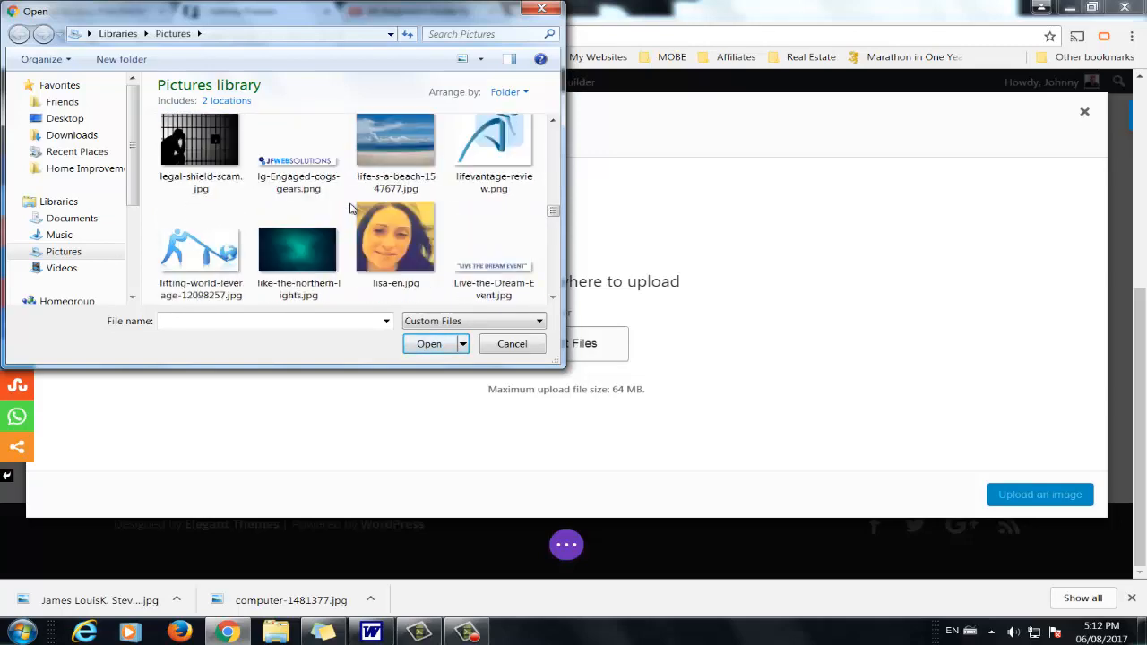
left_click(400, 143)
double_click(378, 166)
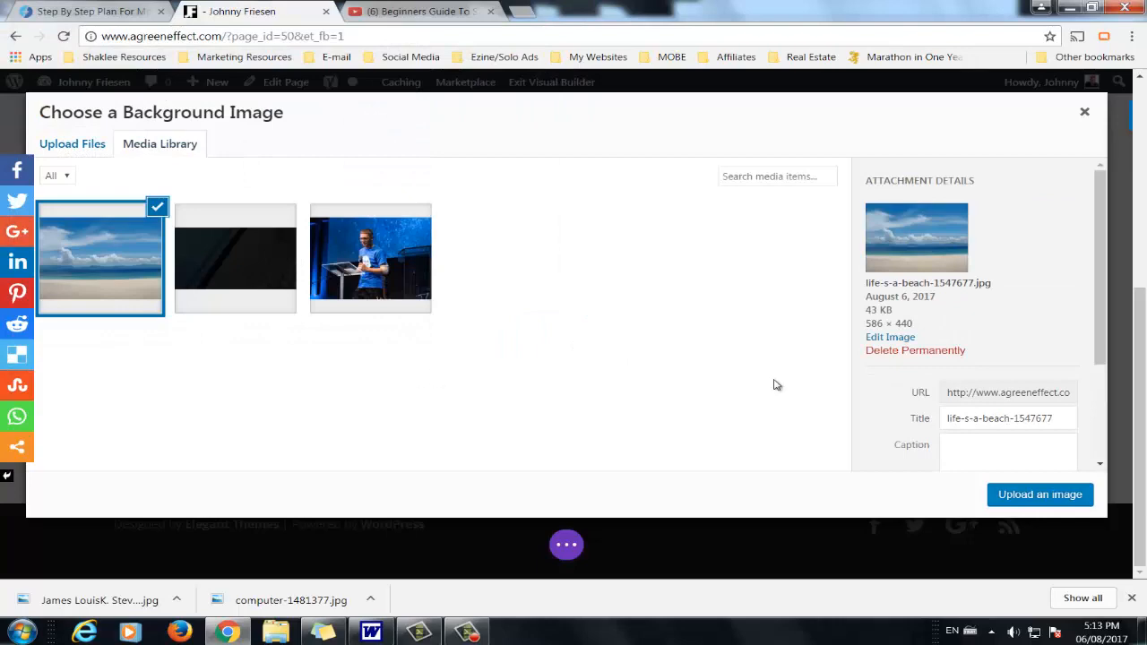
left_click(1005, 493)
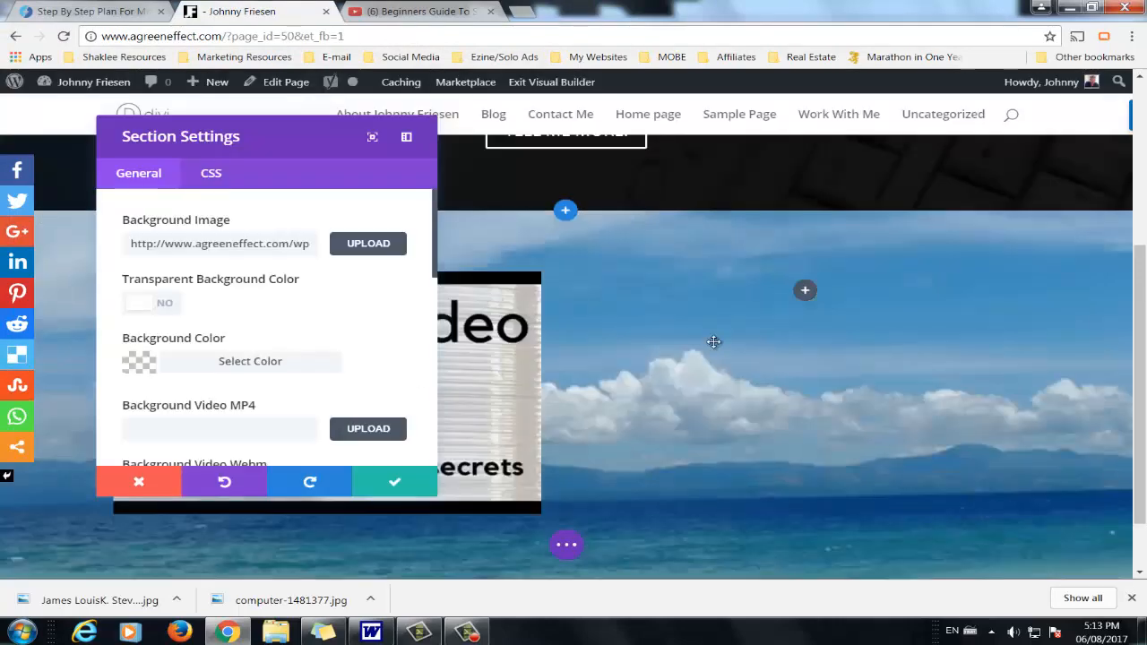
Step: Review the beach background across the video section and save the section settings
scroll(679, 277, "down", 1)
scroll(679, 277, "up", 5)
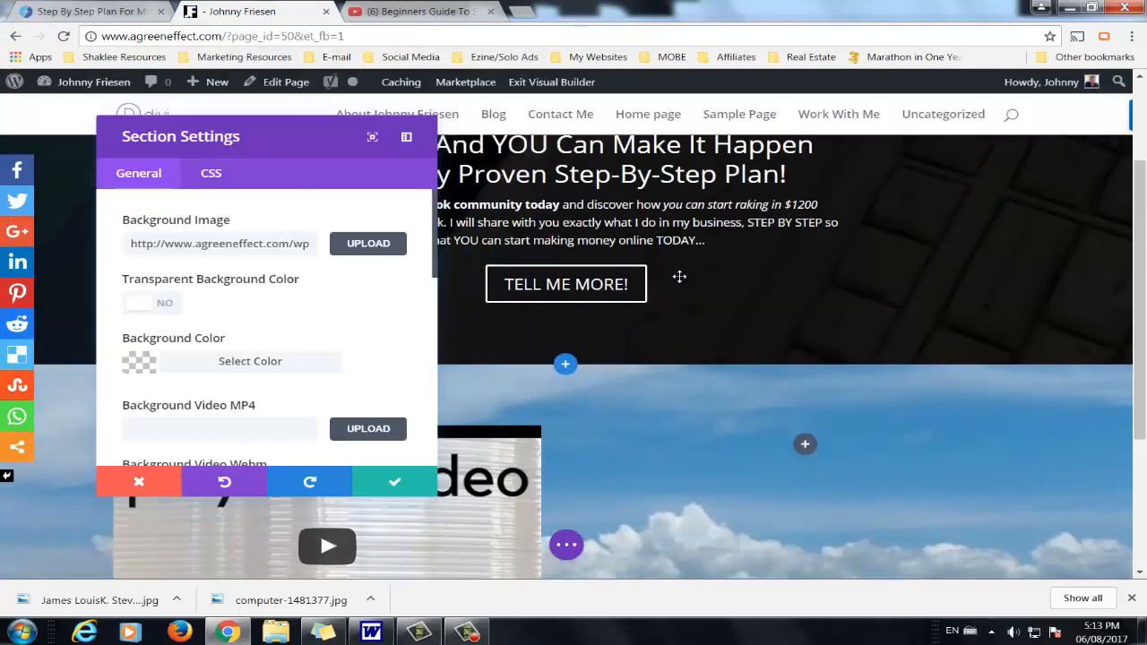
scroll(710, 370, "down", 5)
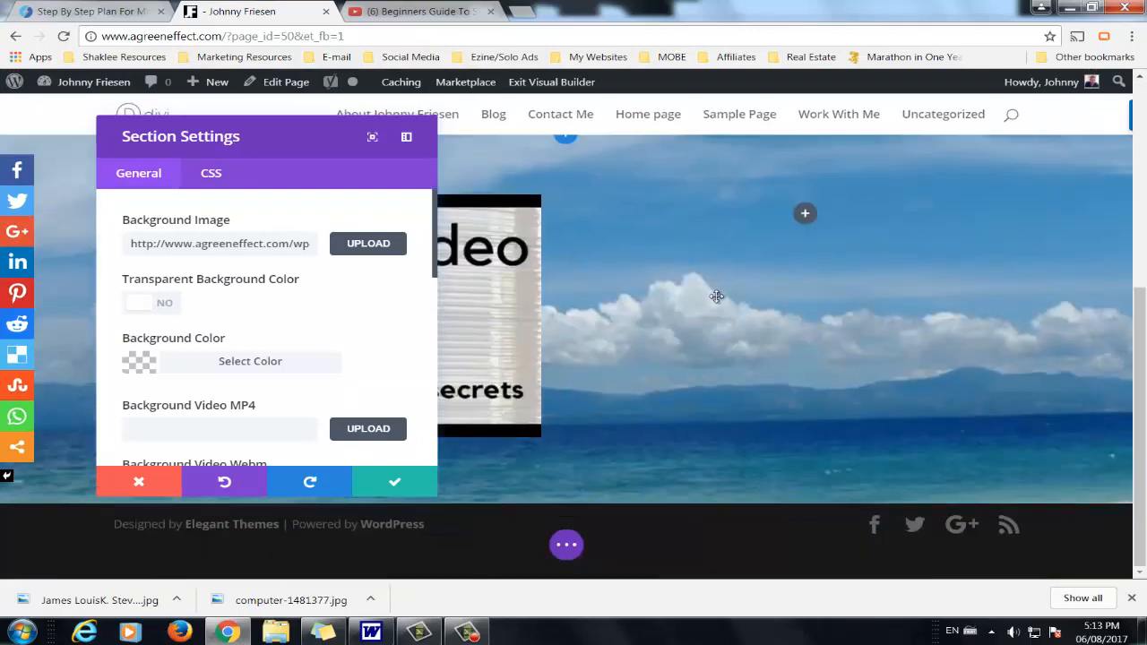
scroll(656, 275, "up", 1)
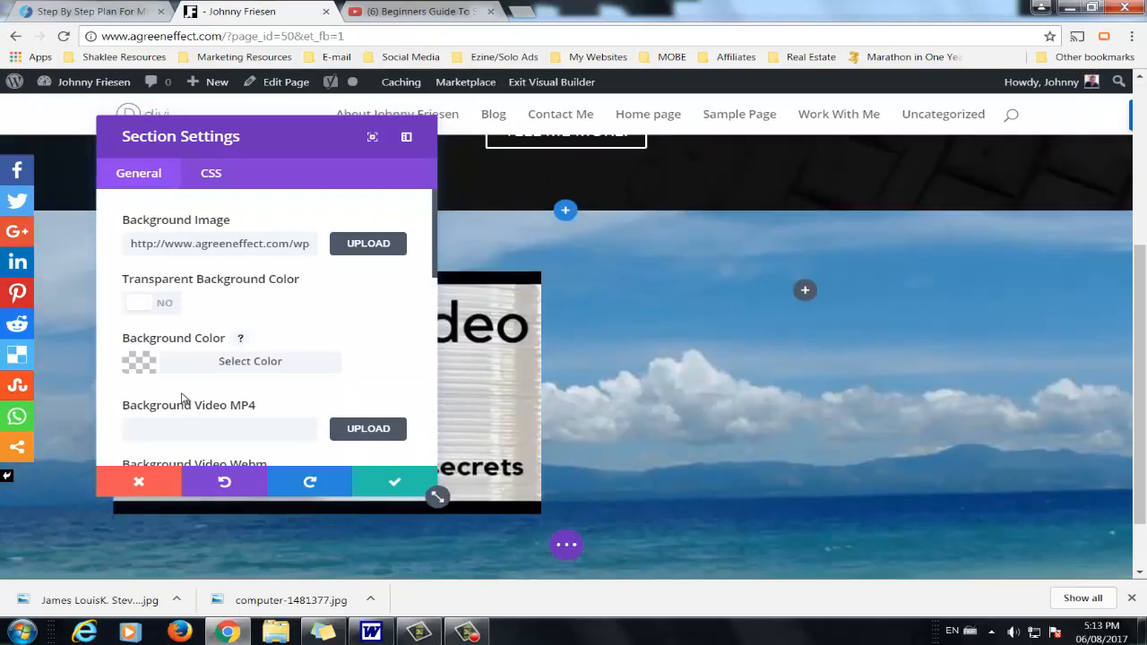
left_click(399, 481)
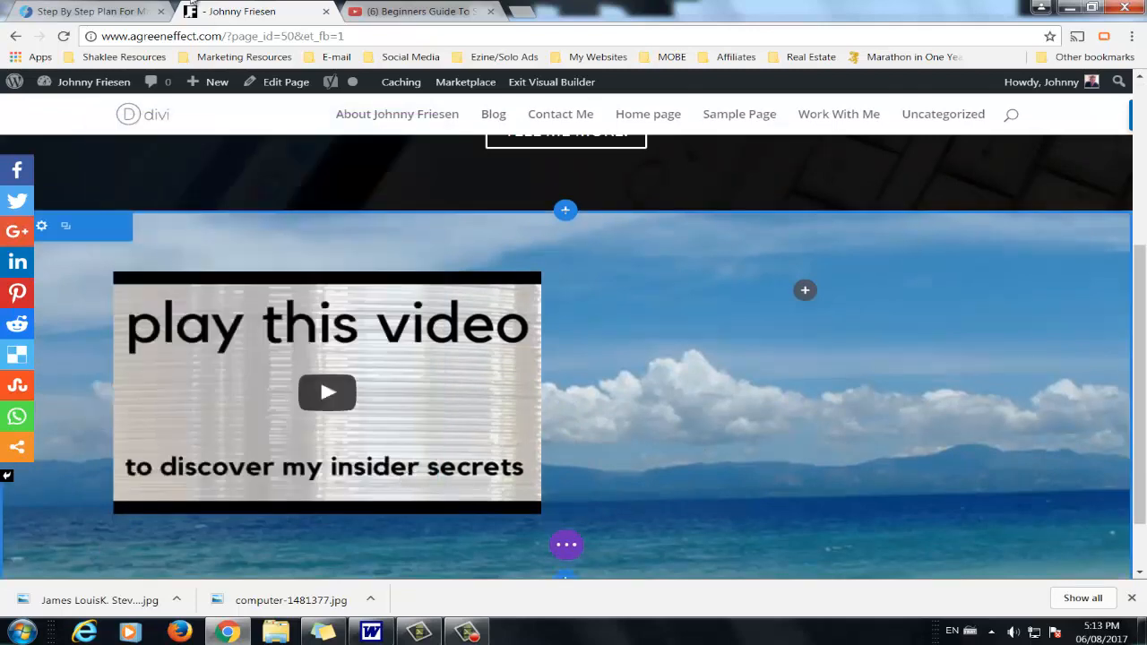
Step: Copy the heading "Watch The Video Below To Discover How We Can Help YOU Today!" from the example home page
left_click(103, 12)
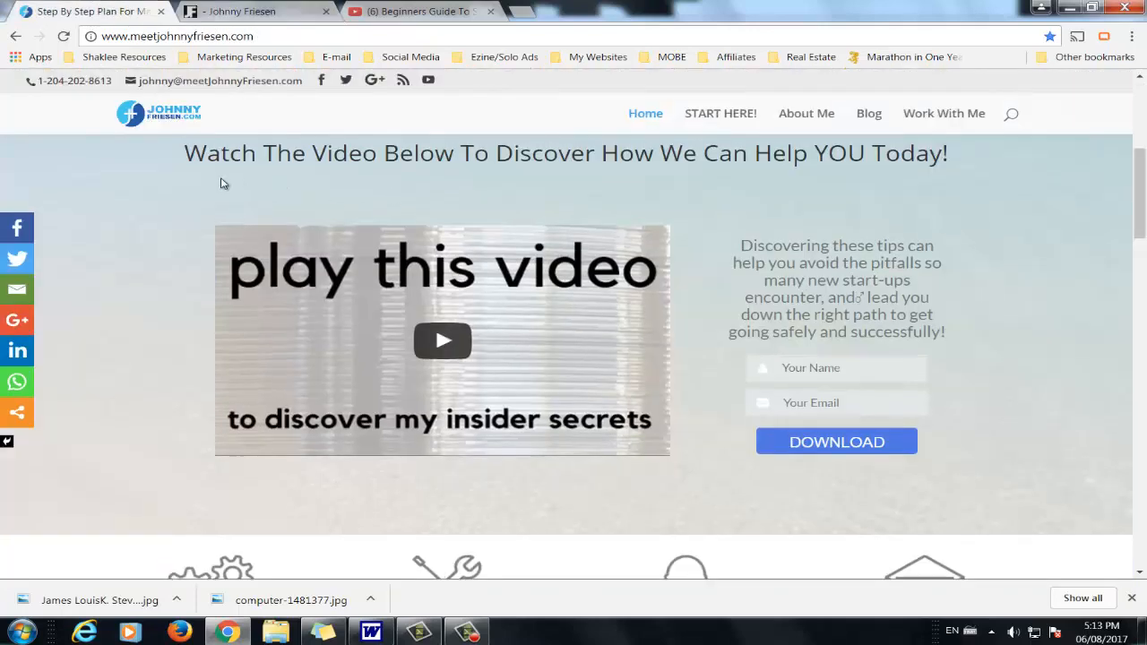
scroll(179, 219, "up", 1)
left_click_drag(213, 228, 1030, 235)
right_click(900, 240)
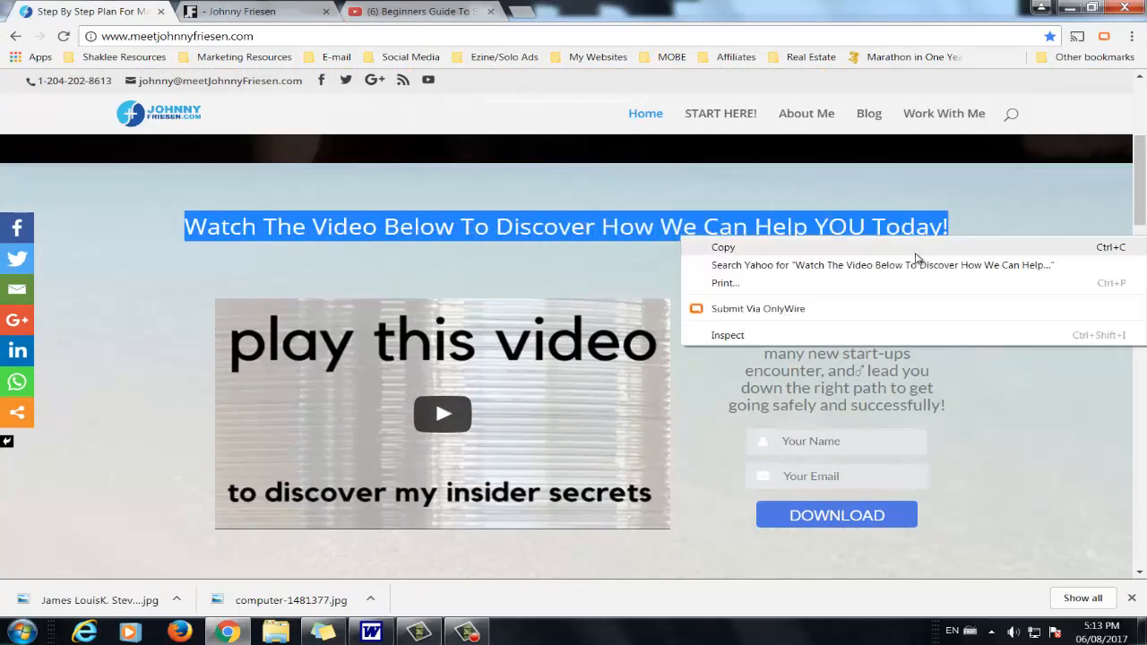
left_click(913, 251)
Step: Back on the page being built, insert a one-column row with a Text module below the video row and open its text orientation options
left_click(278, 11)
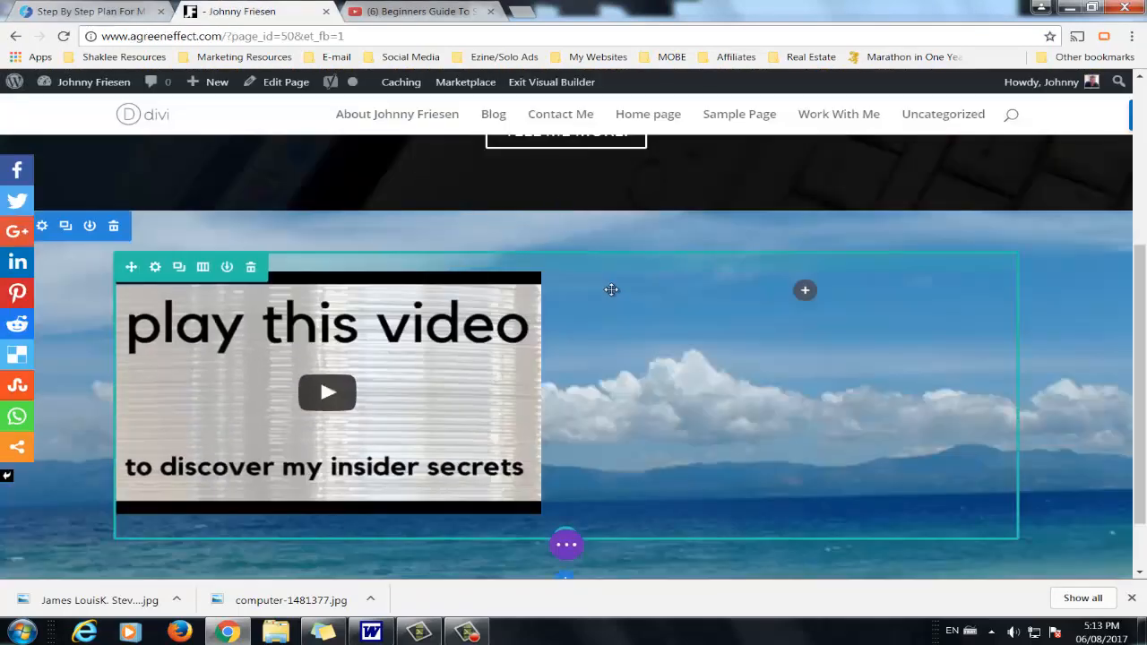
scroll(607, 440, "down", 1)
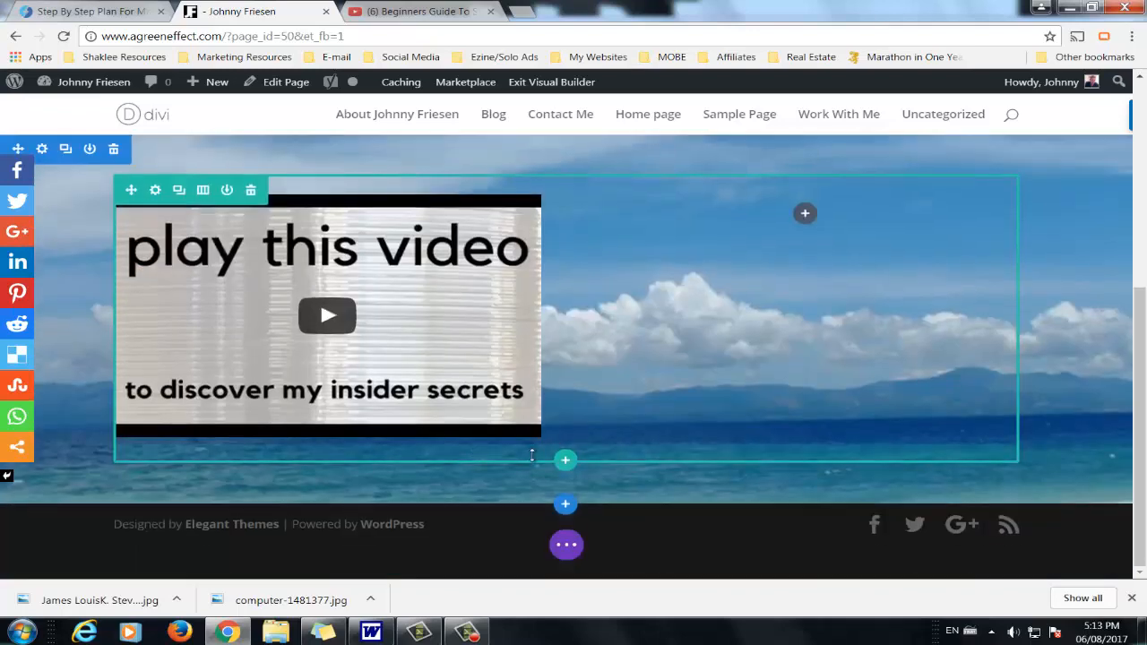
left_click(566, 461)
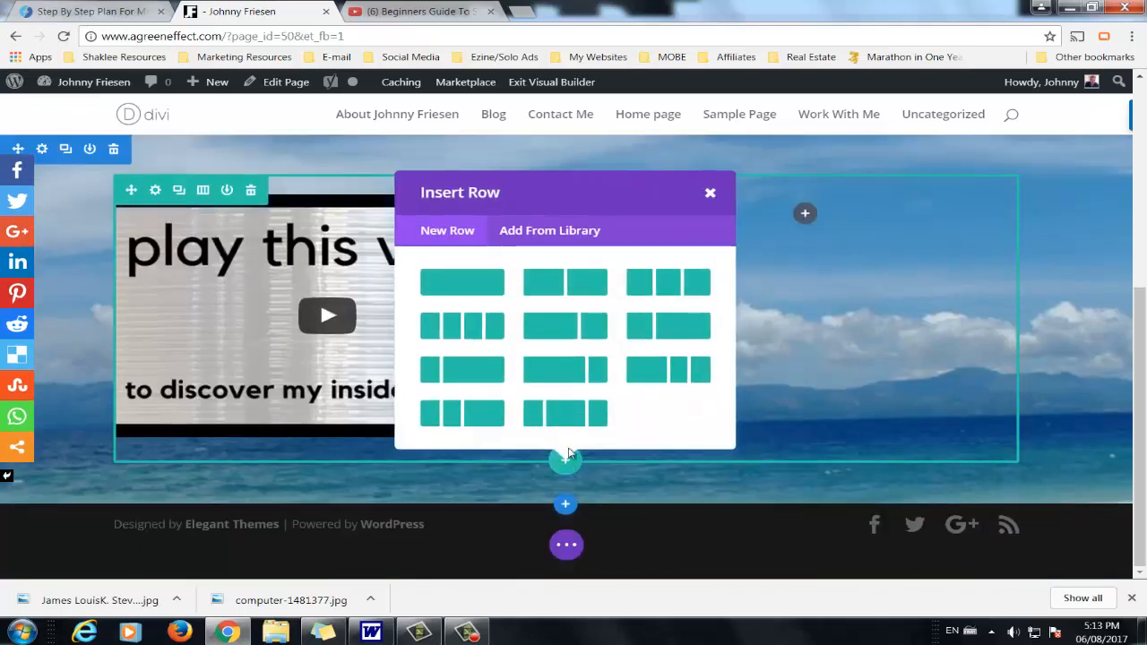
left_click(462, 283)
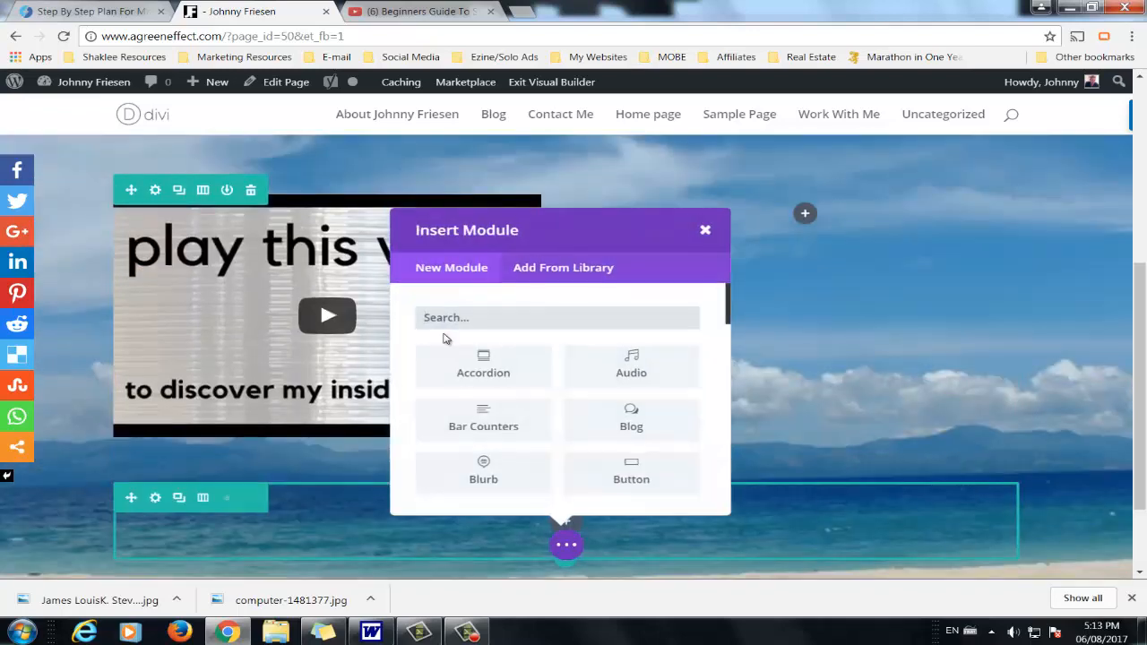
scroll(443, 335, "down", 1)
scroll(674, 418, "down", 8)
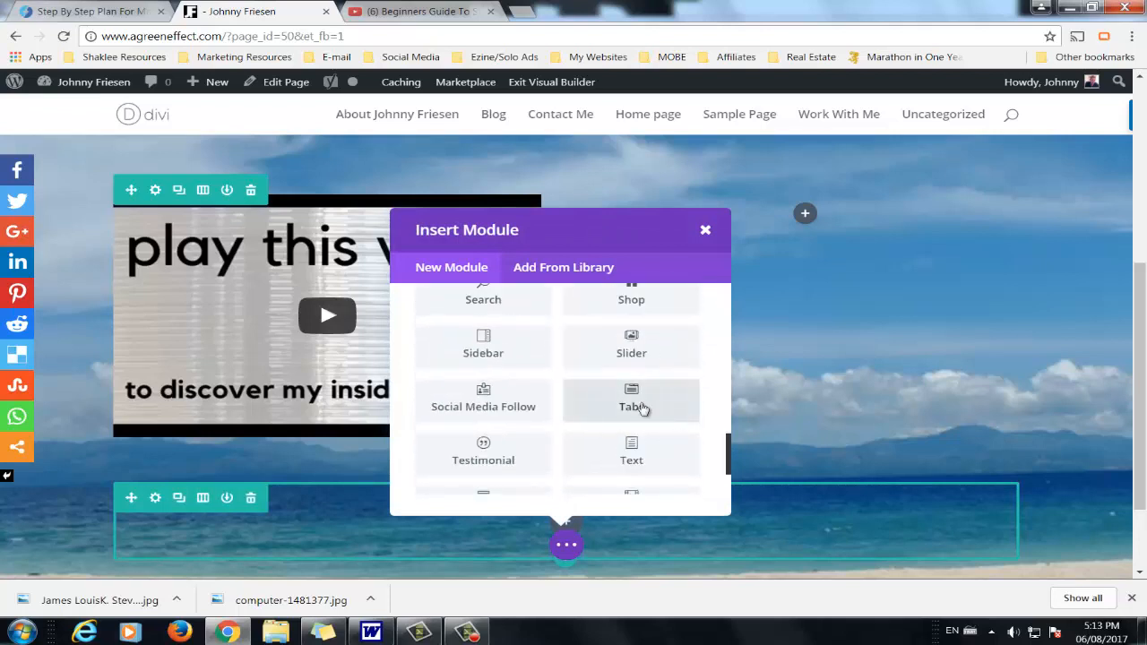
left_click(640, 458)
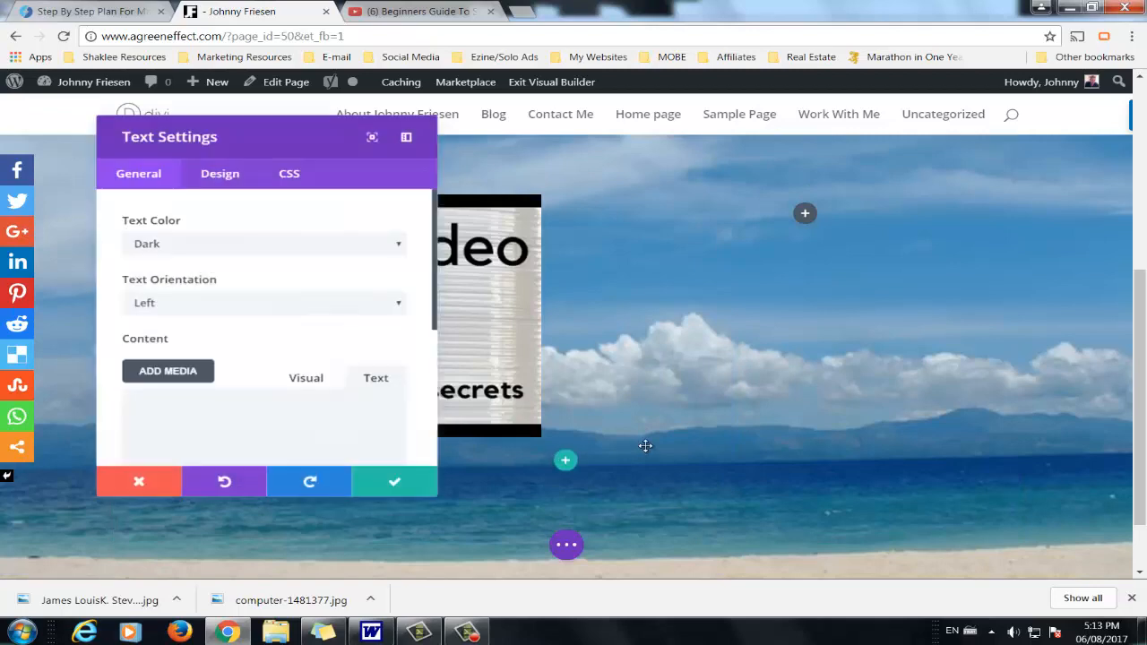
left_click(202, 305)
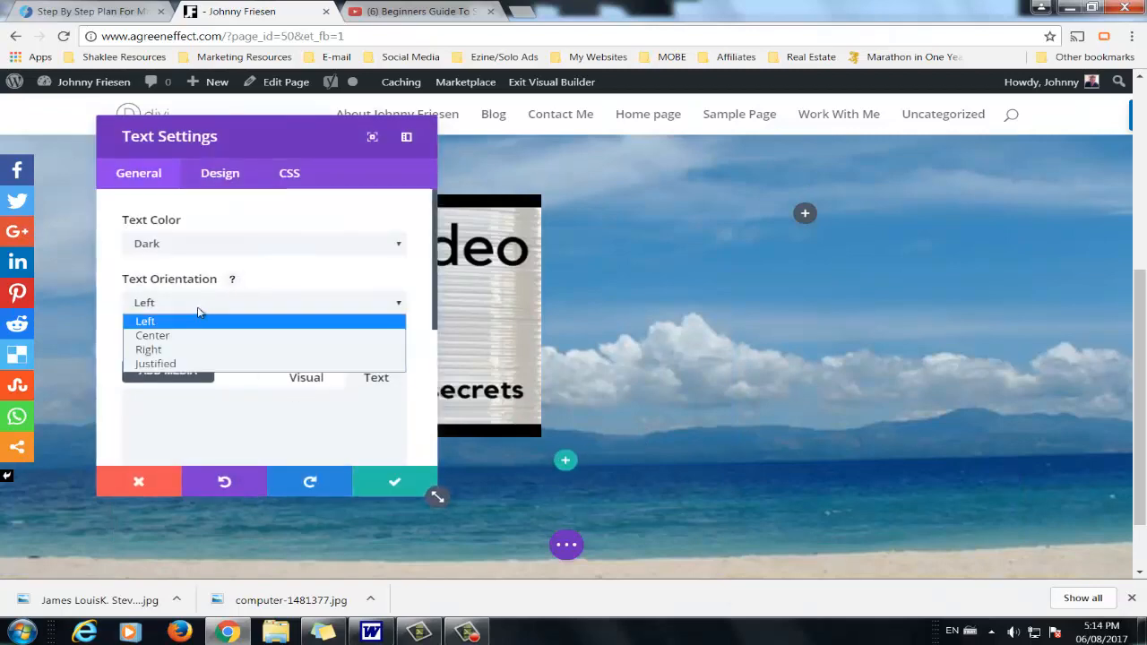
Step: Center the text module, paste the headline "Watch The Video Below To Discover How We Can Help YOU Today!" and save it
left_click(184, 335)
scroll(301, 361, "down", 2)
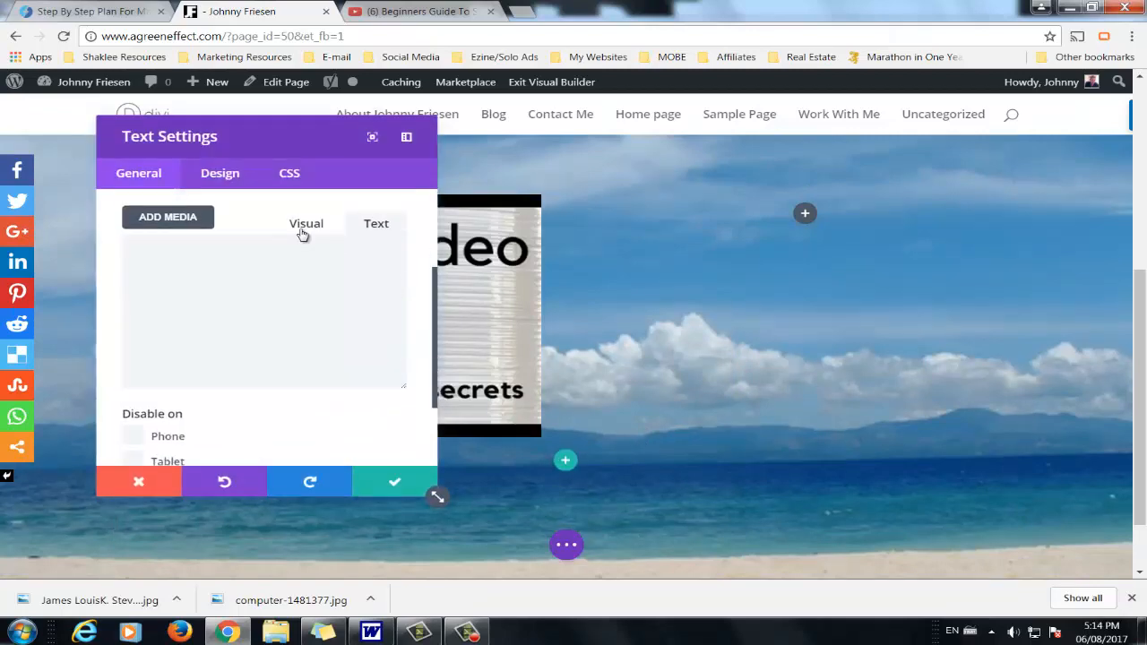
left_click(303, 229)
right_click(186, 332)
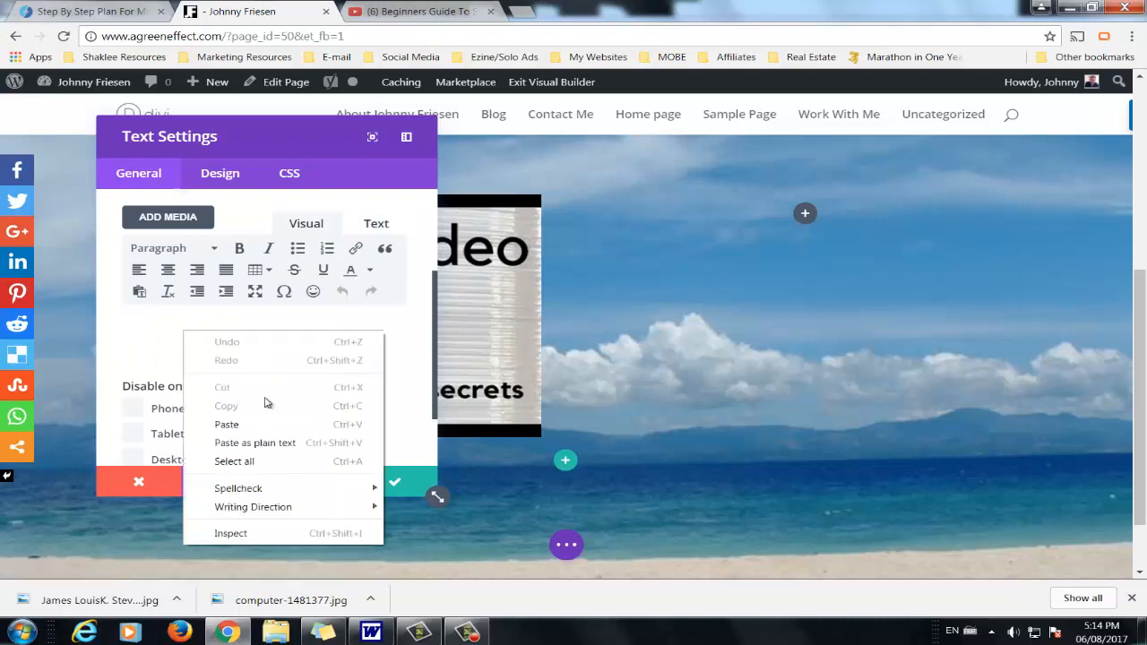
left_click(259, 422)
scroll(352, 364, "down", 1)
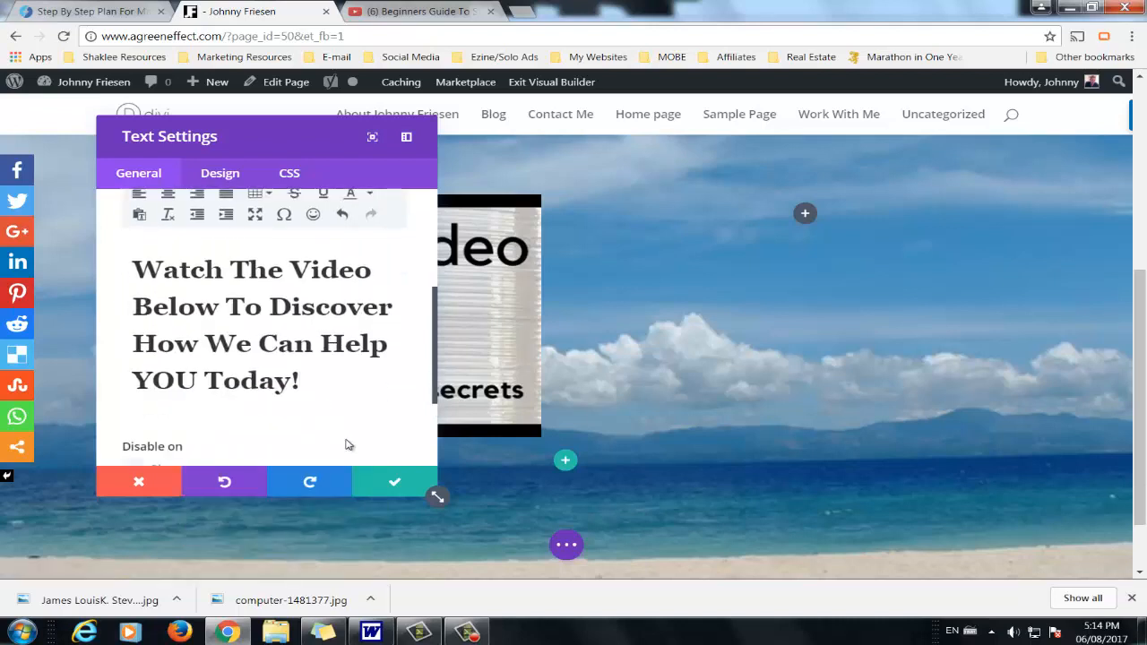
left_click(397, 481)
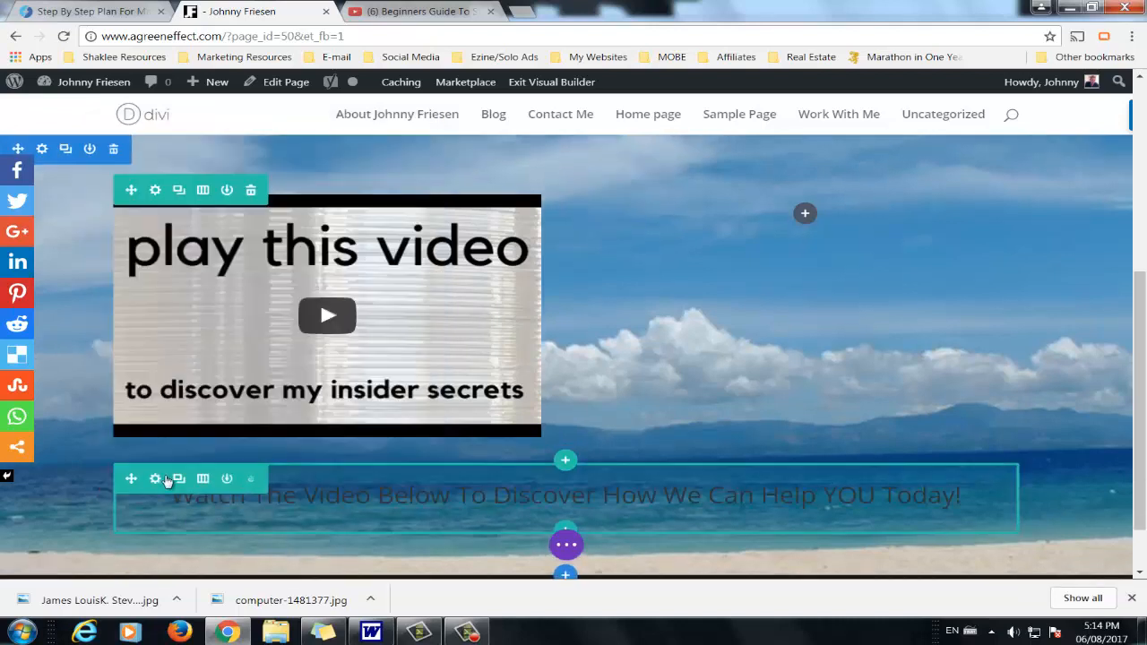
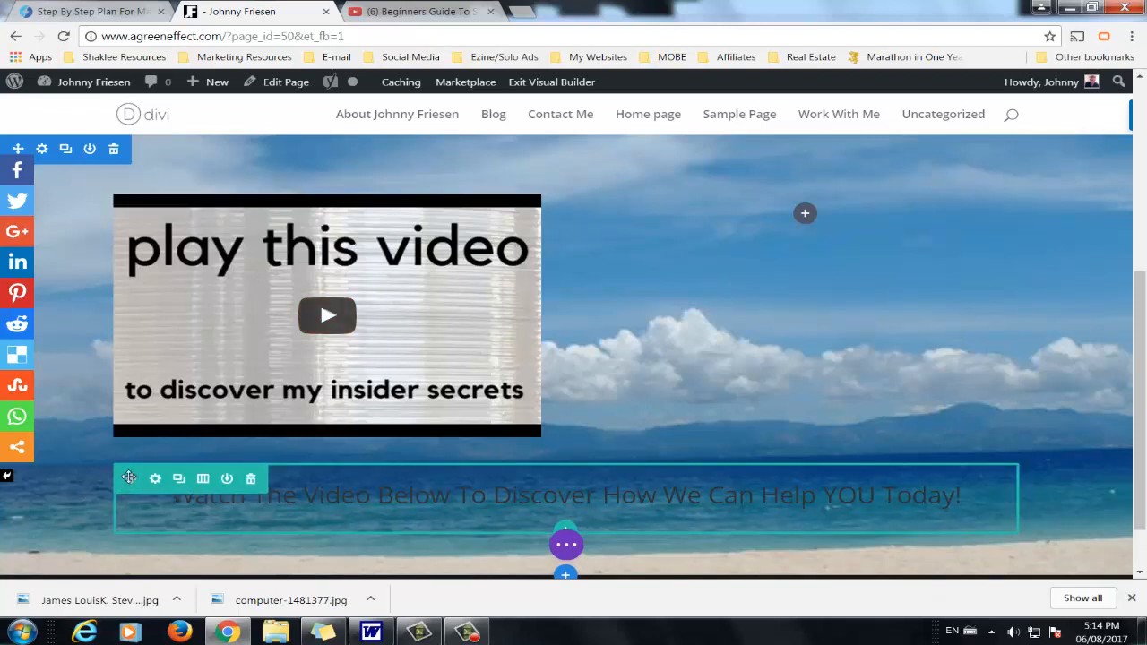
Step: Move the "Watch The Video Below" headline row above the video row and make the whole headline bold
left_click_drag(129, 478, 142, 163)
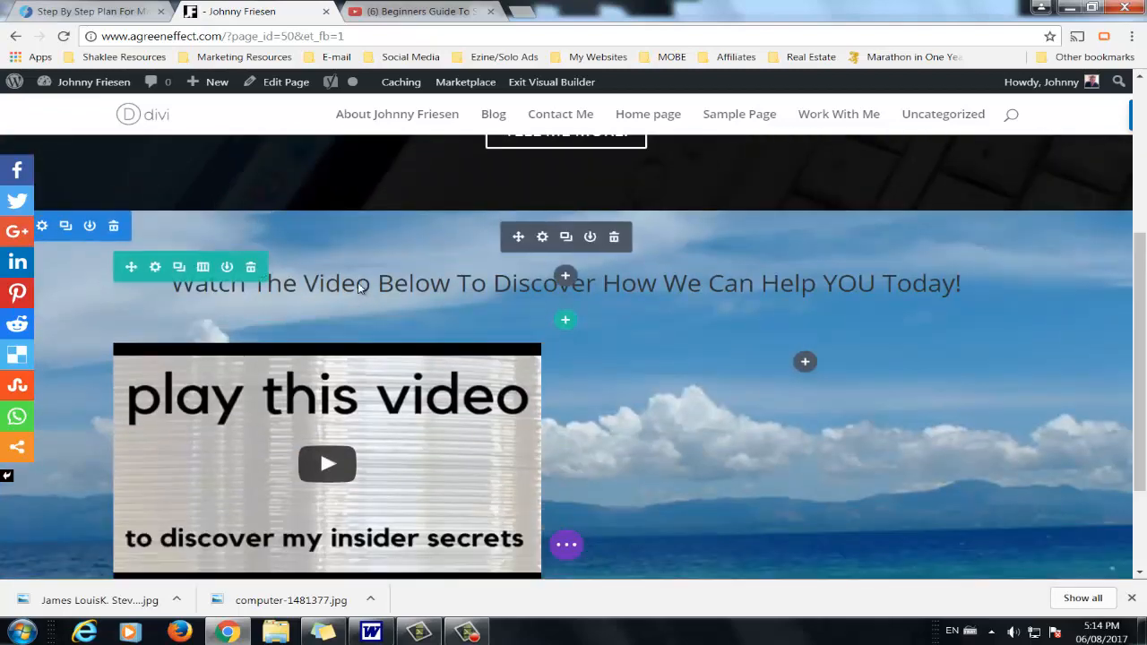
double_click(362, 285)
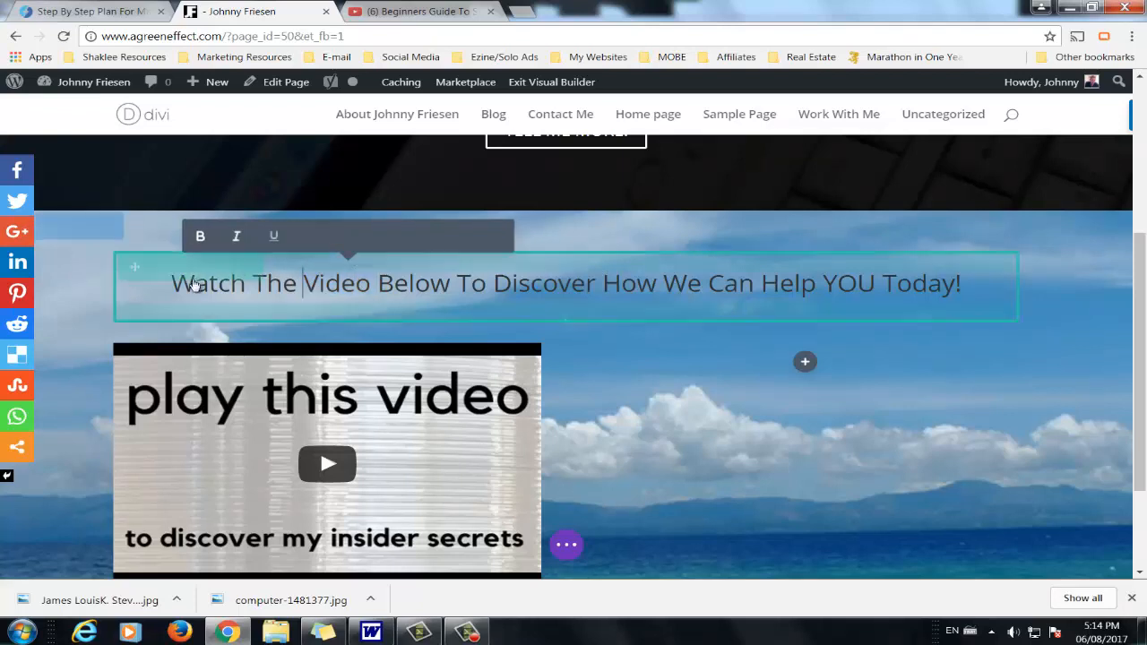
left_click_drag(221, 285, 977, 279)
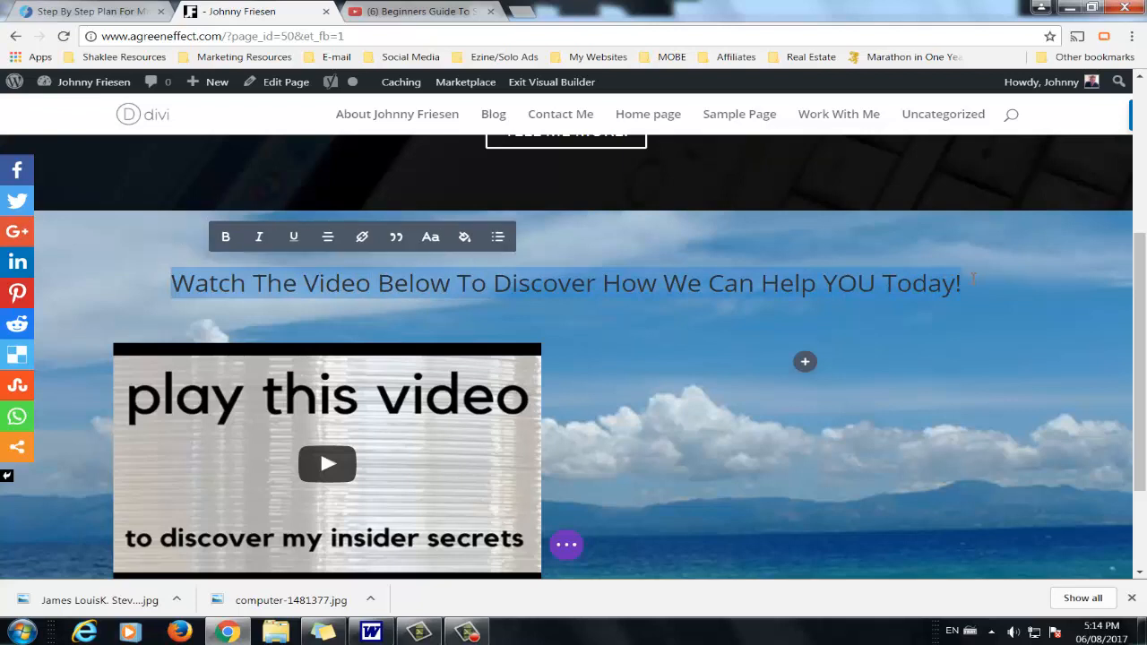
left_click(826, 232)
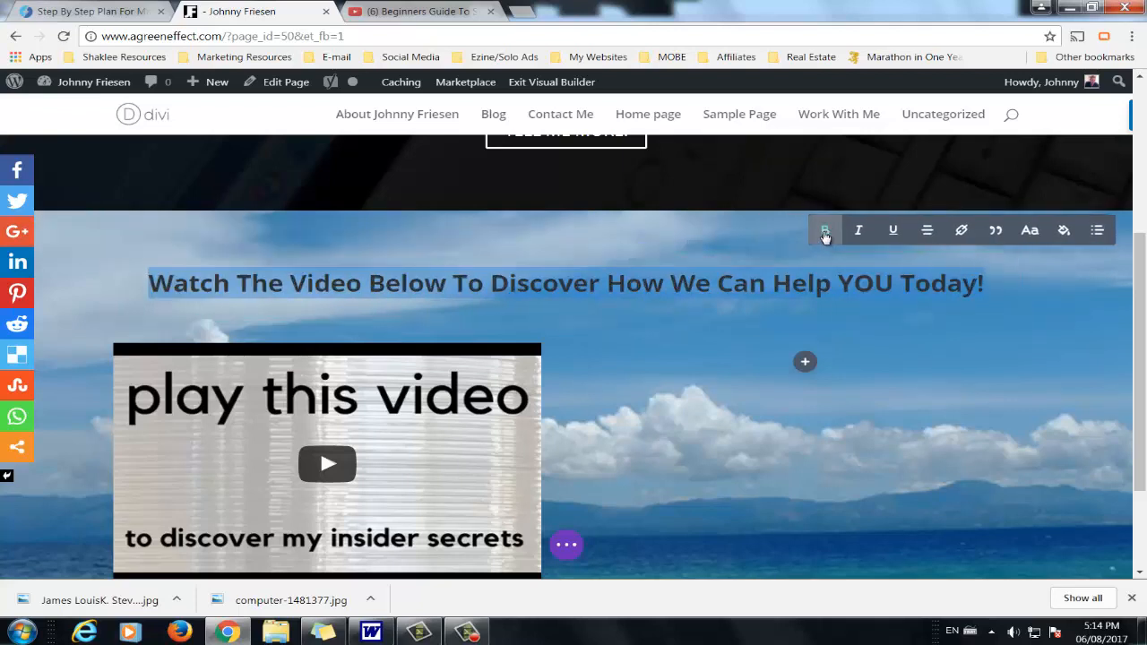
left_click(629, 284)
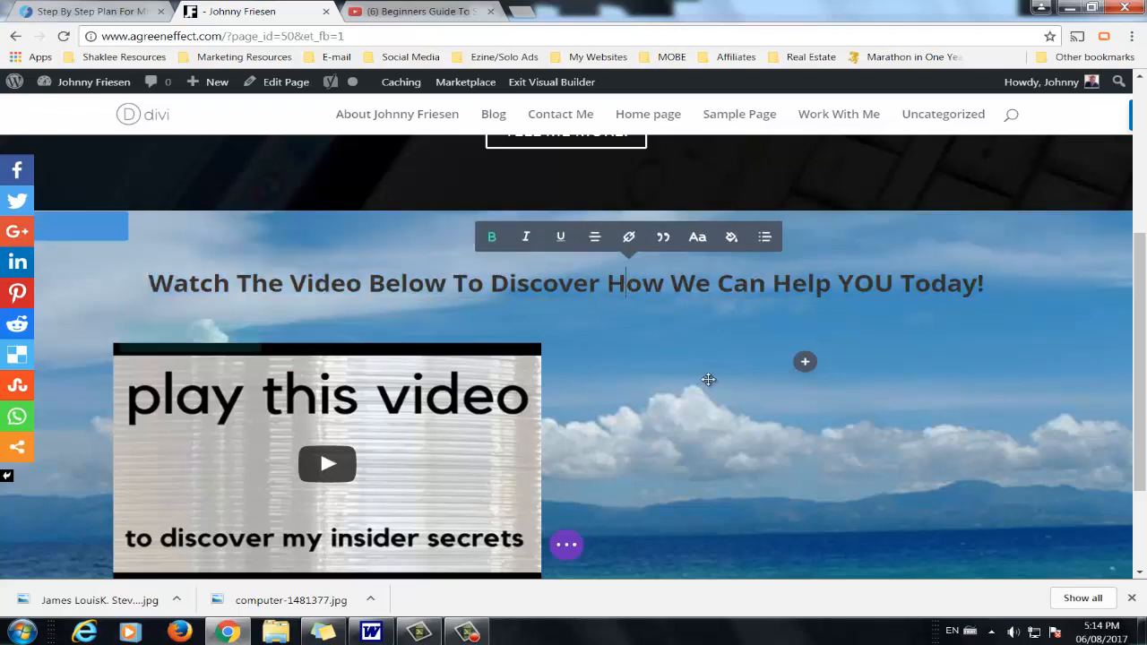
Step: Examine the row of icon blurbs below the video on the reference site's home page, and return to the page builder
scroll(707, 379, "down", 2)
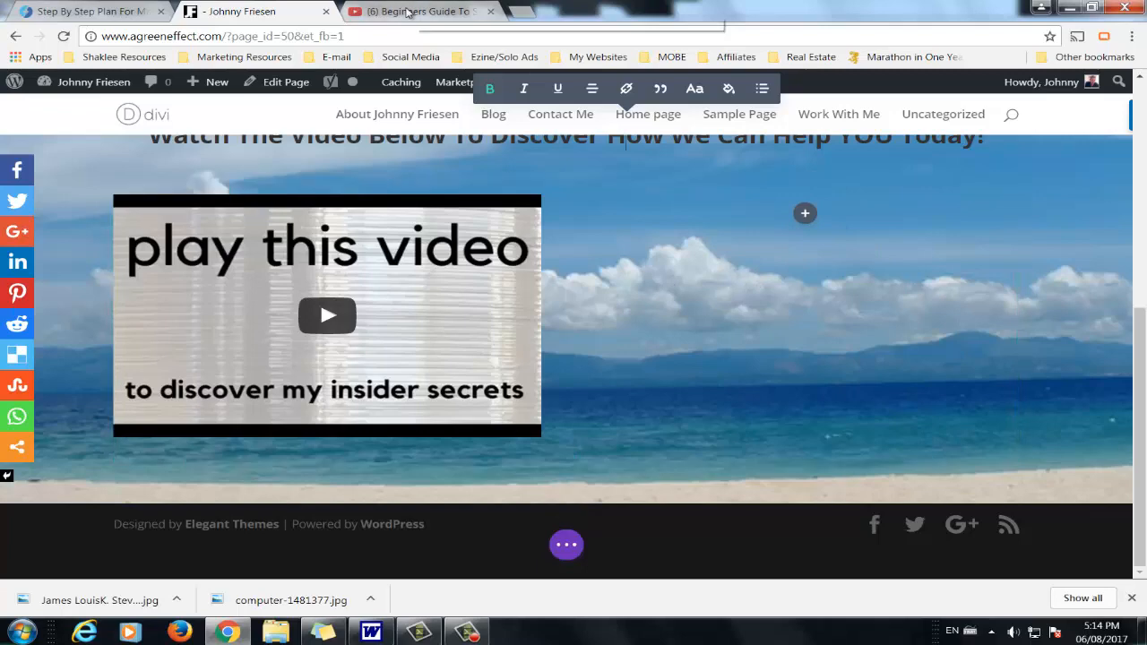
left_click(89, 11)
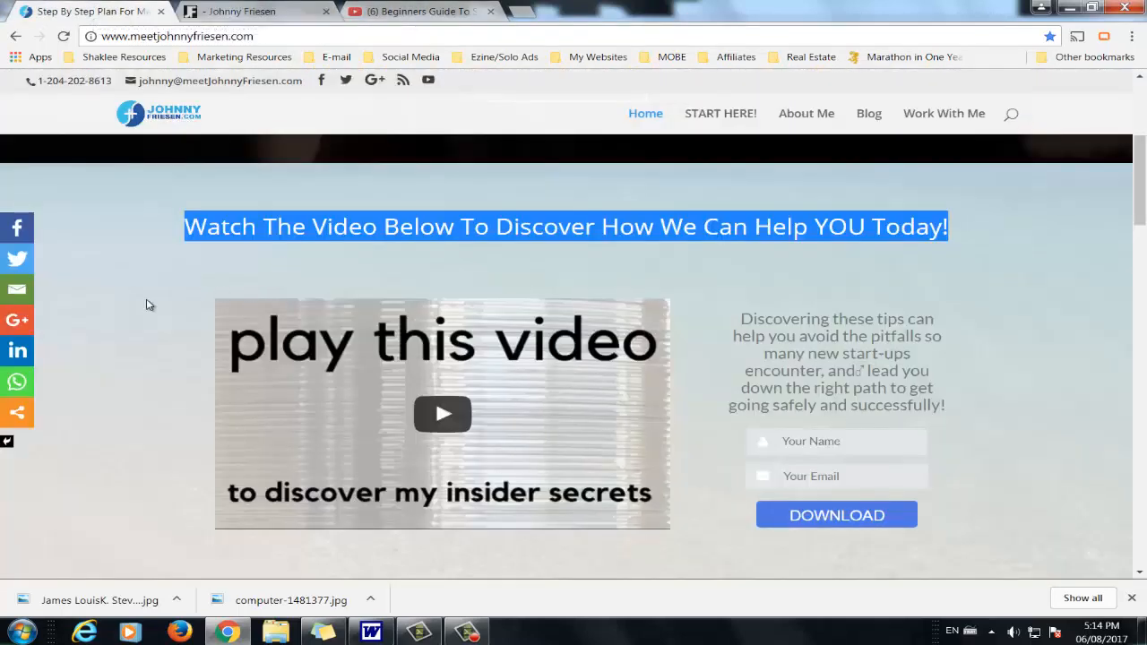
scroll(149, 302, "down", 4)
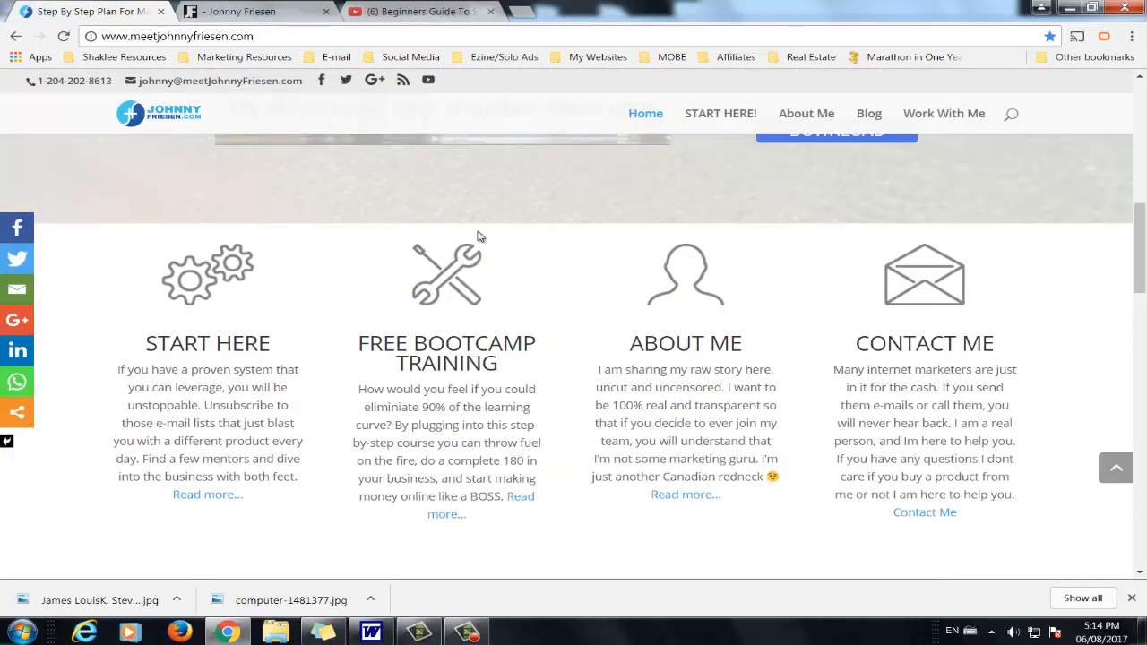
triple_click(495, 356)
left_click(512, 376)
left_click(269, 10)
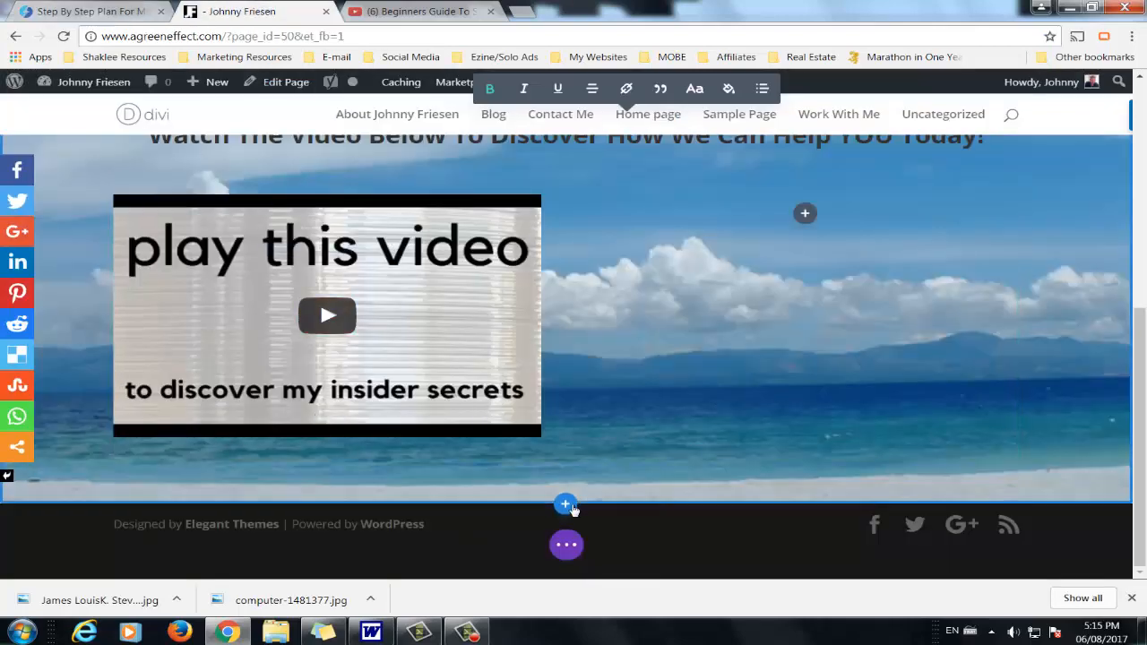
Step: Add a regular section below the beach-background video section and insert a row with three equal columns
left_click(568, 505)
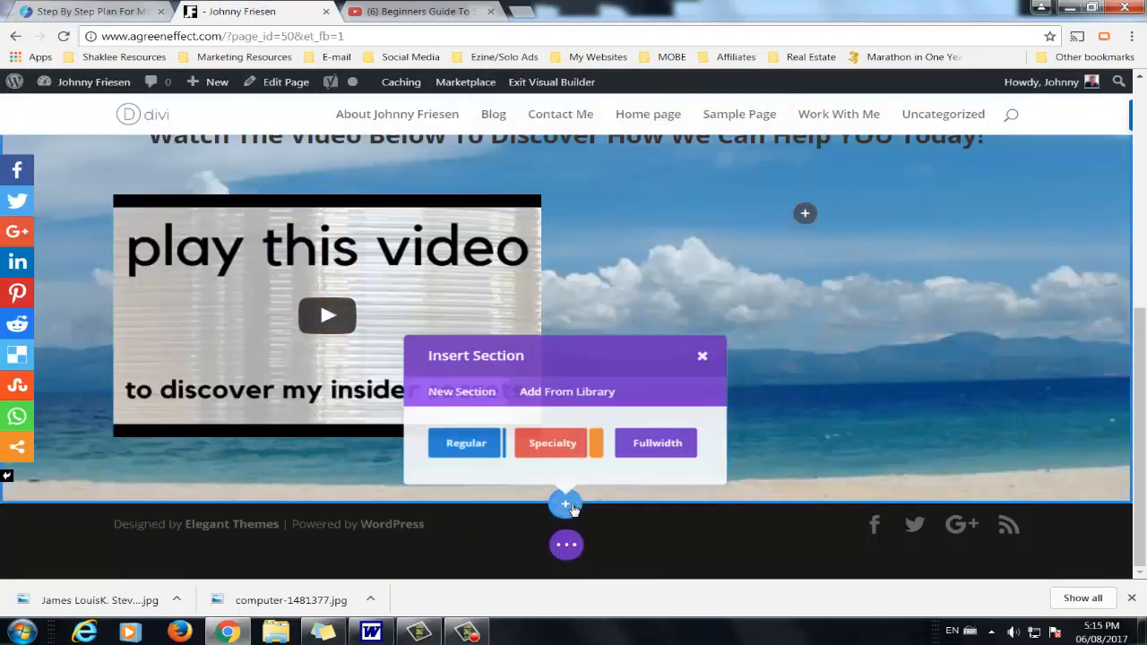
left_click(461, 449)
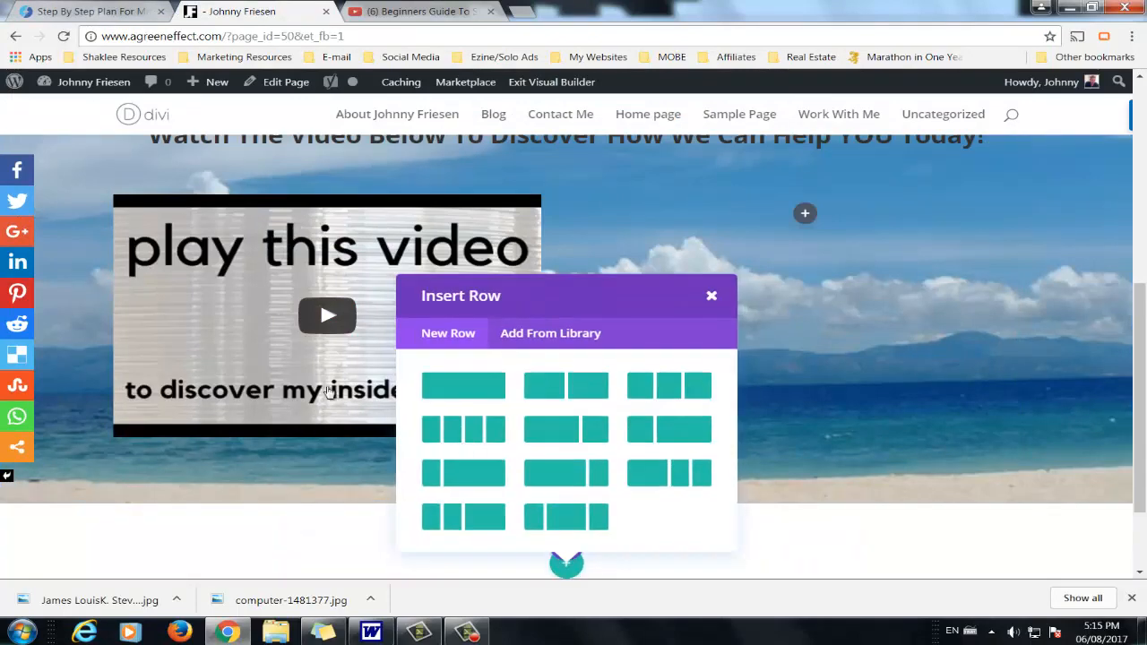
scroll(316, 452, "down", 1)
scroll(316, 452, "down", 1)
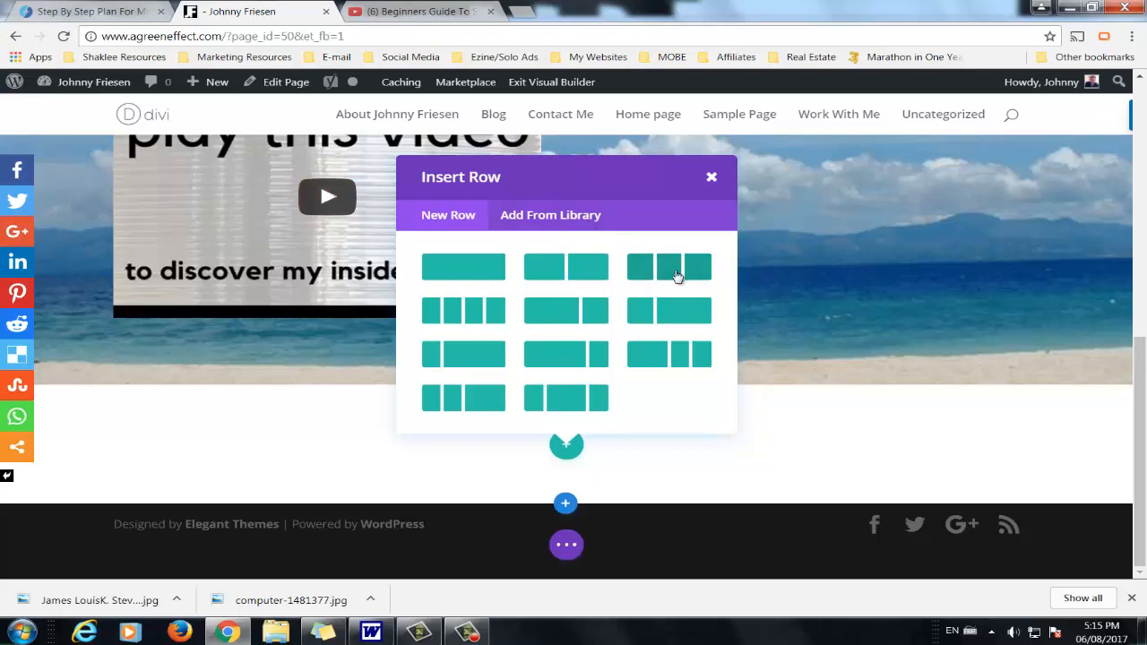
left_click(673, 270)
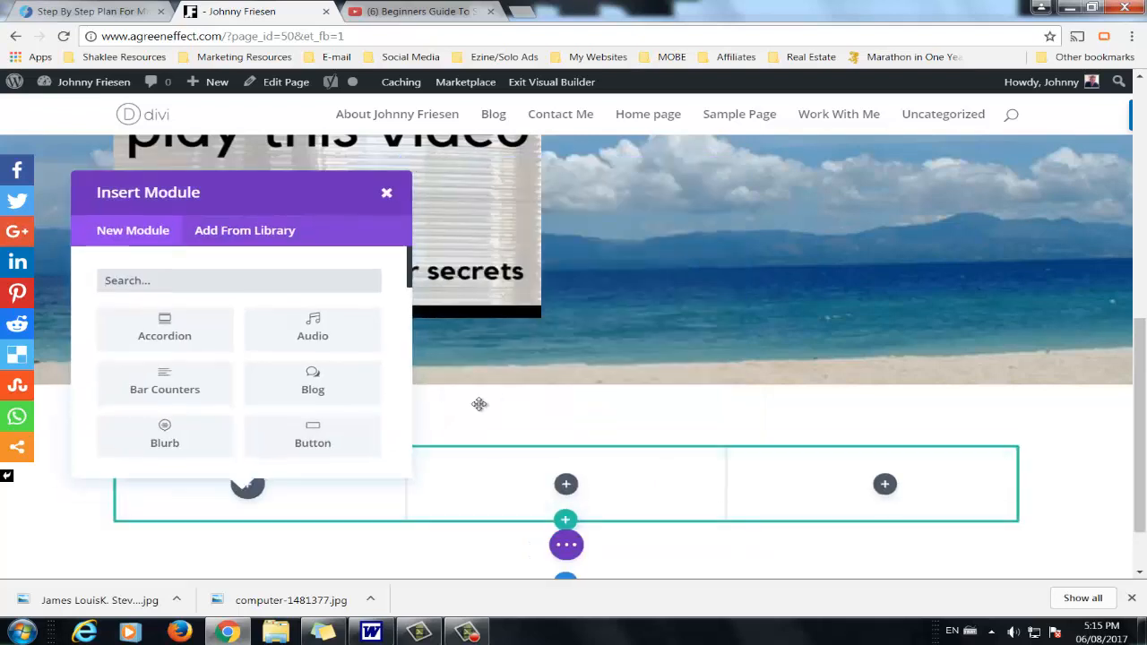
Step: Insert a Blurb module in the new row's first column, check the reference page's blurbs, and title it "Work With Me"
scroll(494, 422, "down", 1)
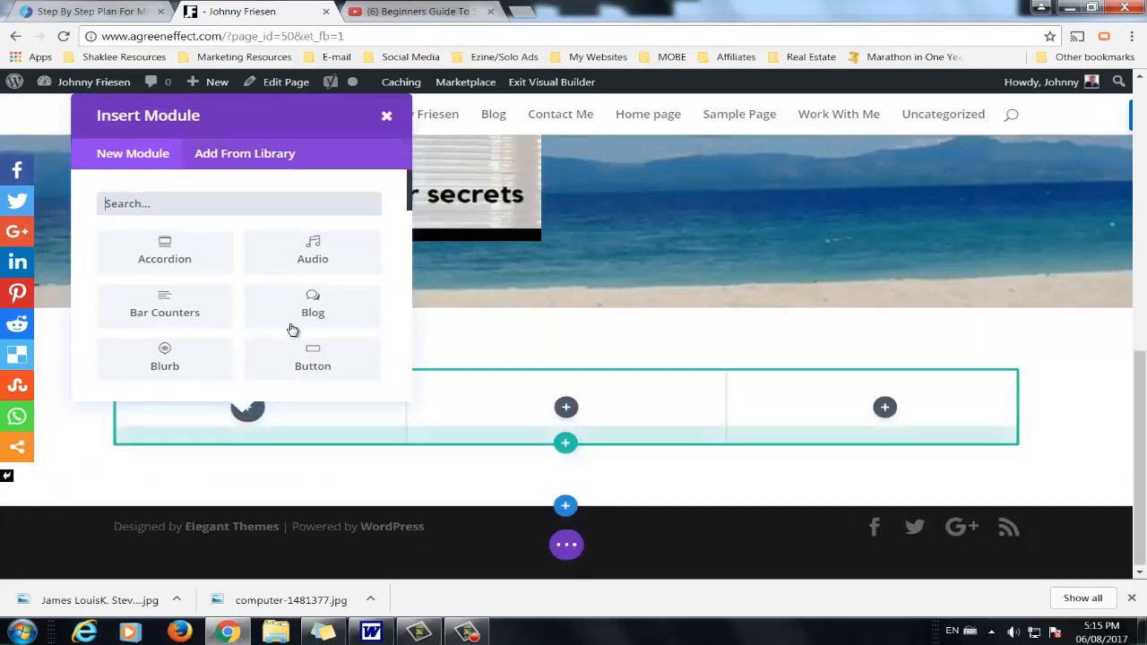
left_click(165, 351)
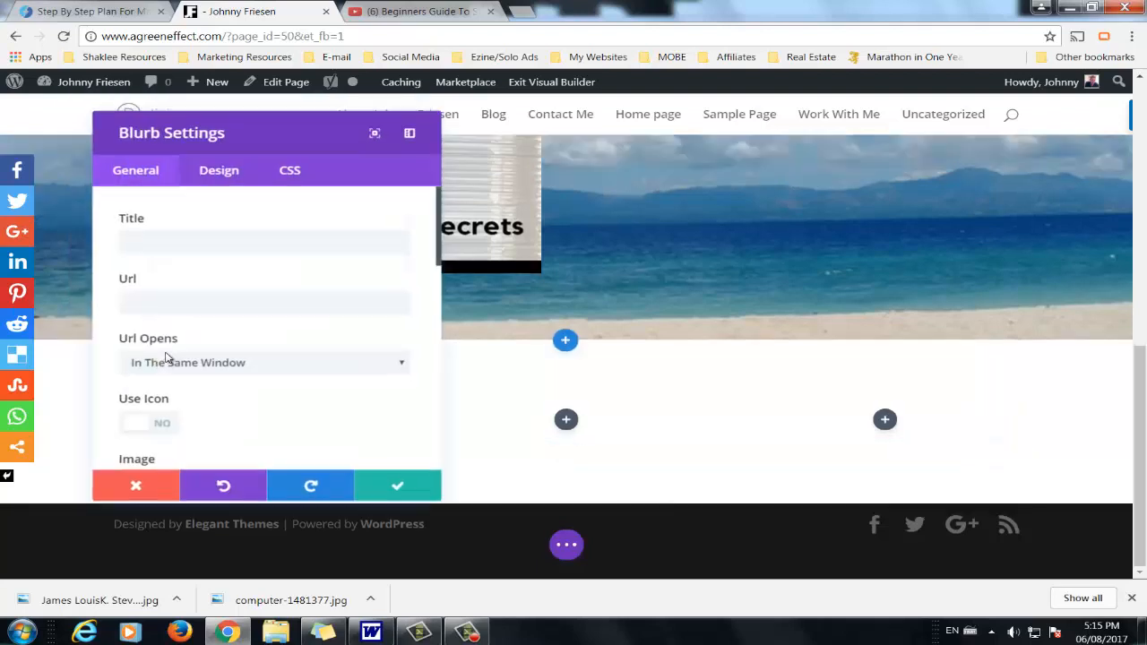
left_click(110, 13)
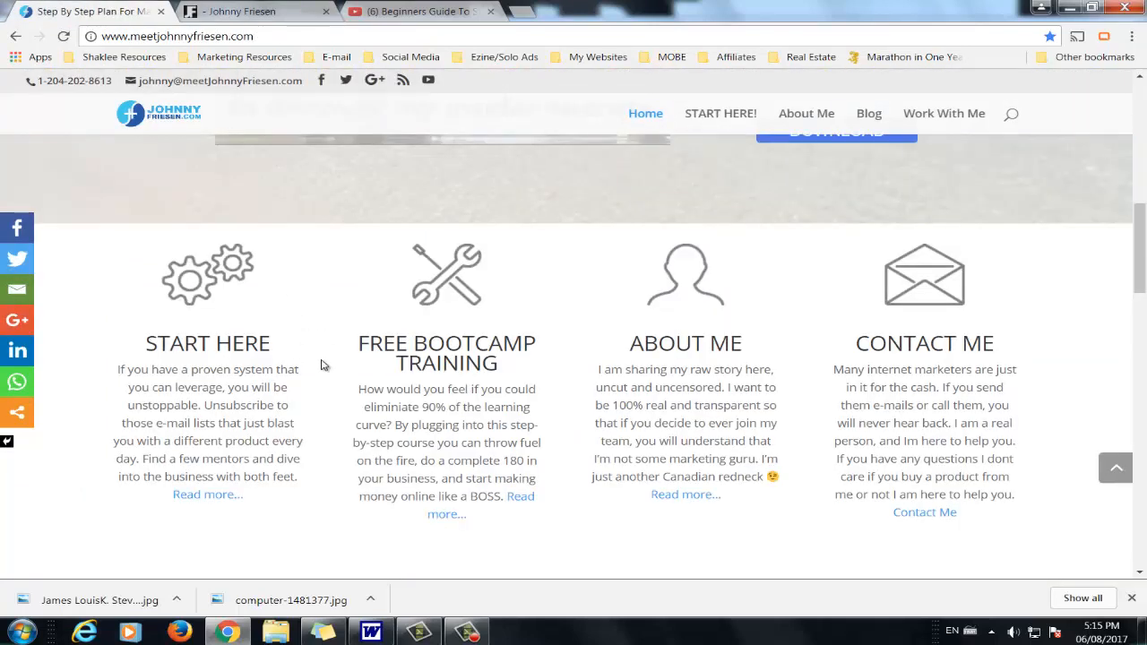
left_click(254, 7)
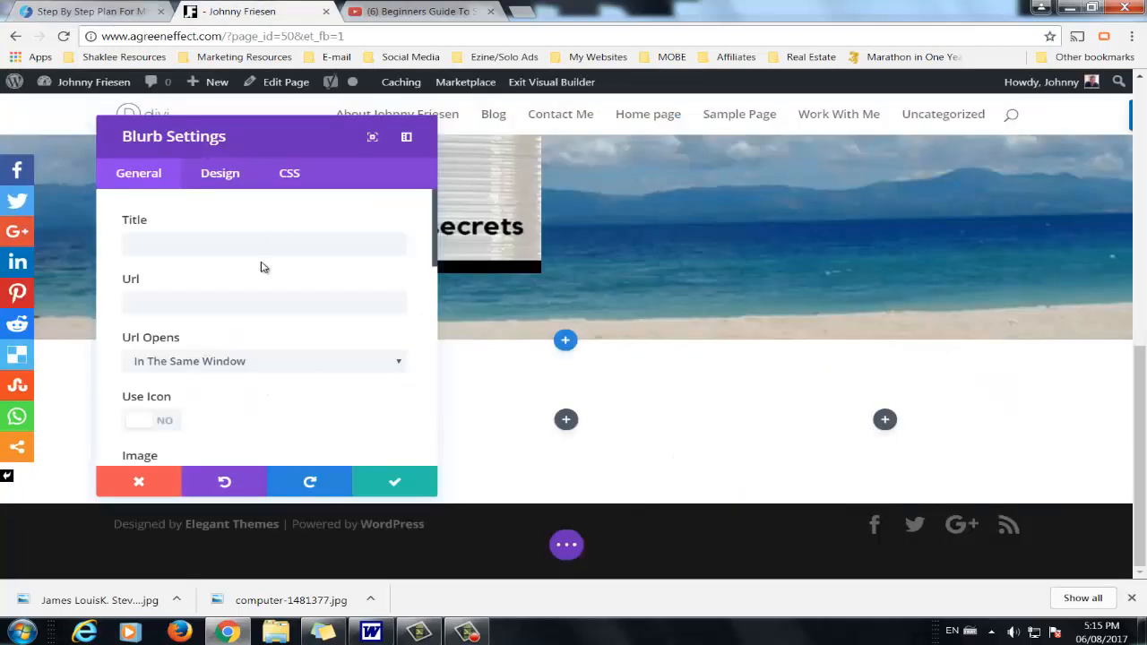
left_click(212, 244)
type("Work With Me")
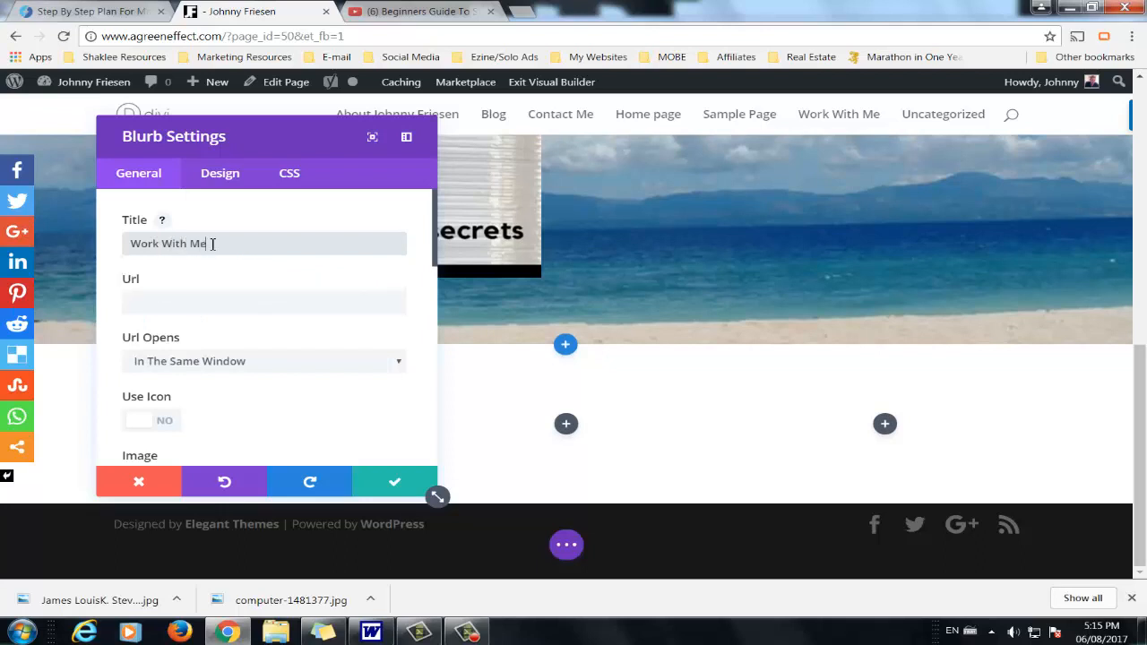
left_click(189, 286)
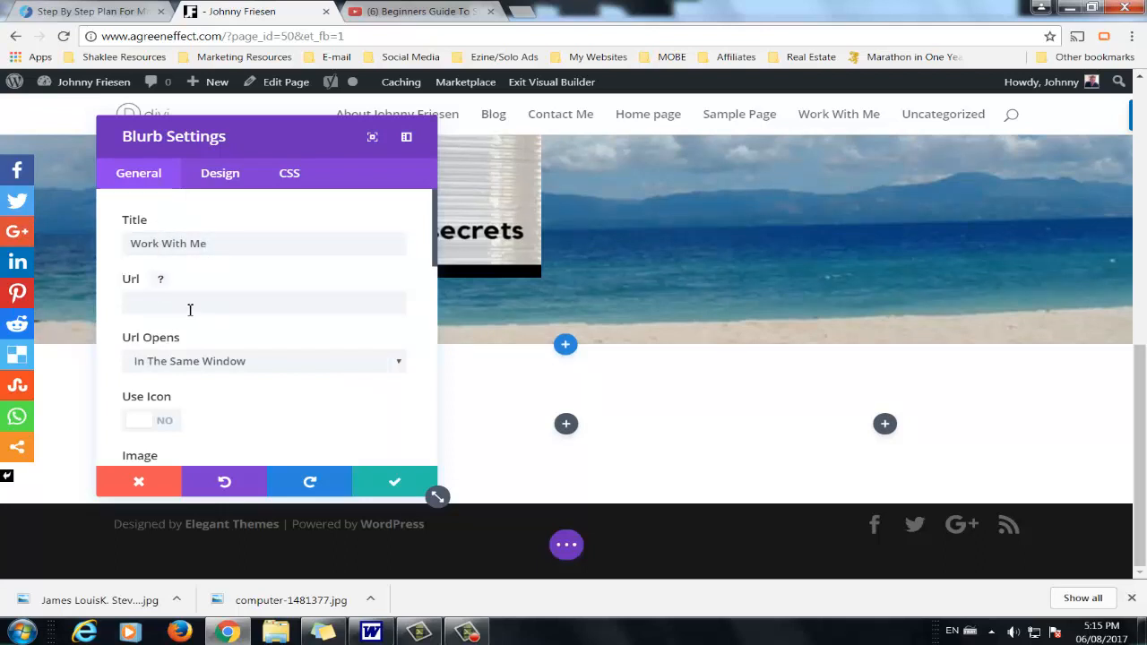
left_click(190, 301)
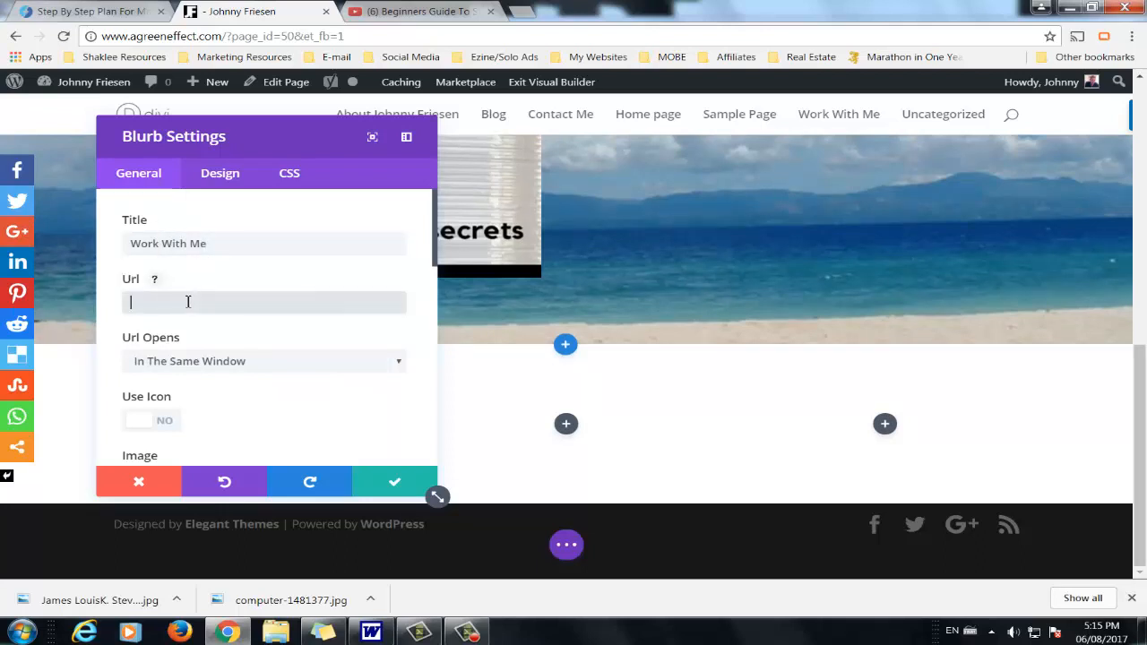
left_click(420, 12)
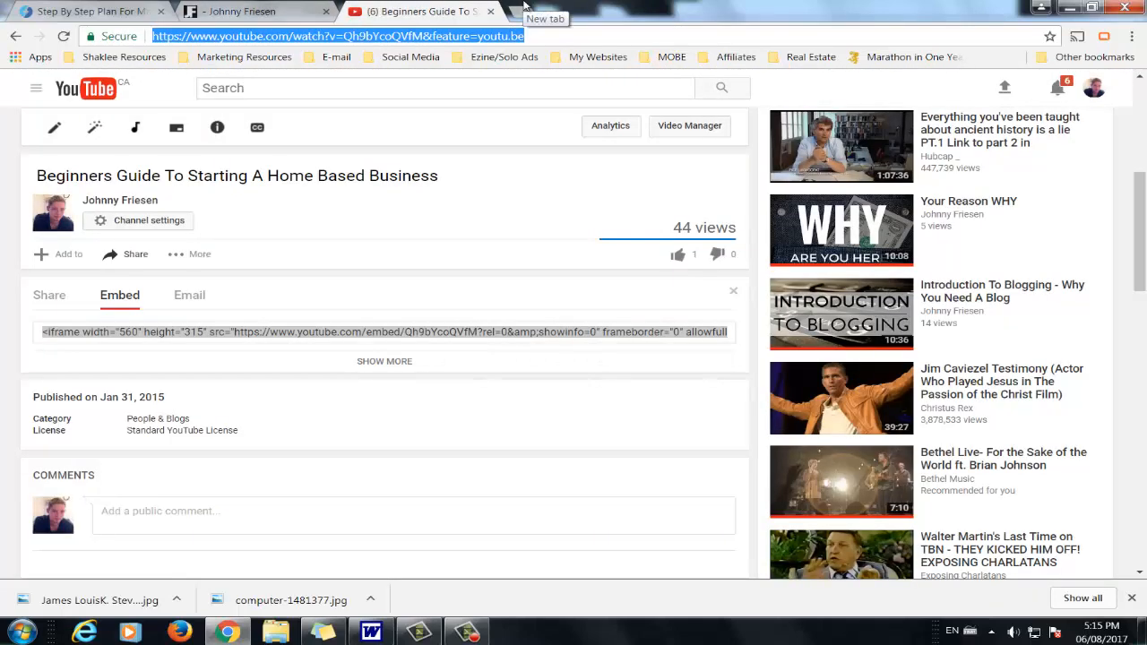
type("agreenefef")
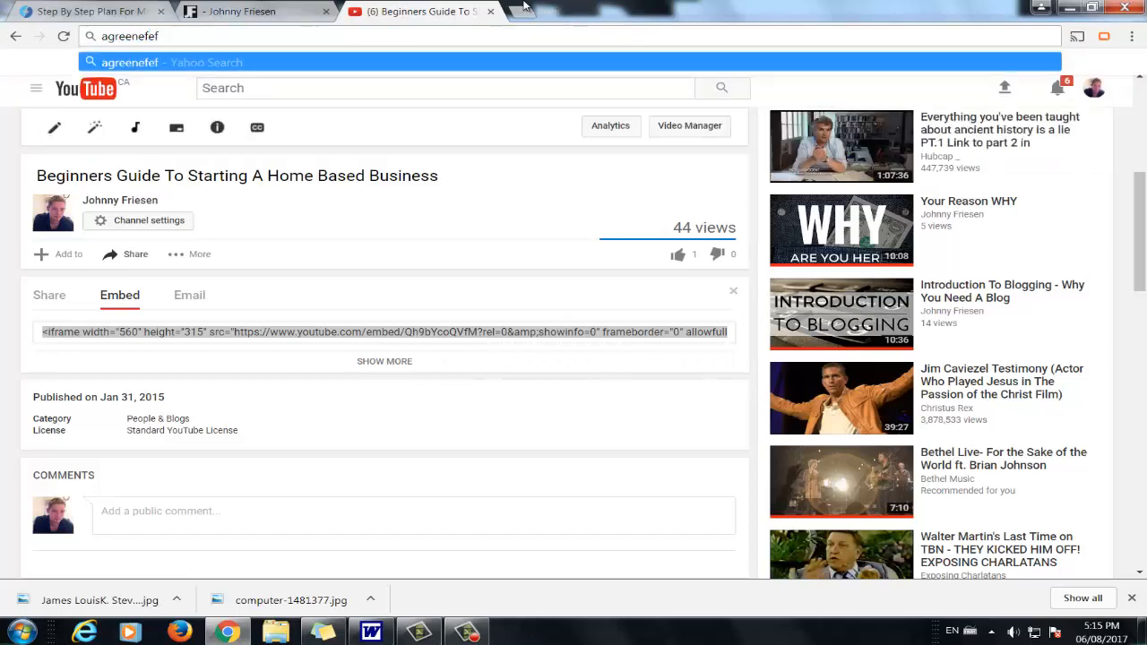
key("BackSpace")
key("BackSpace")
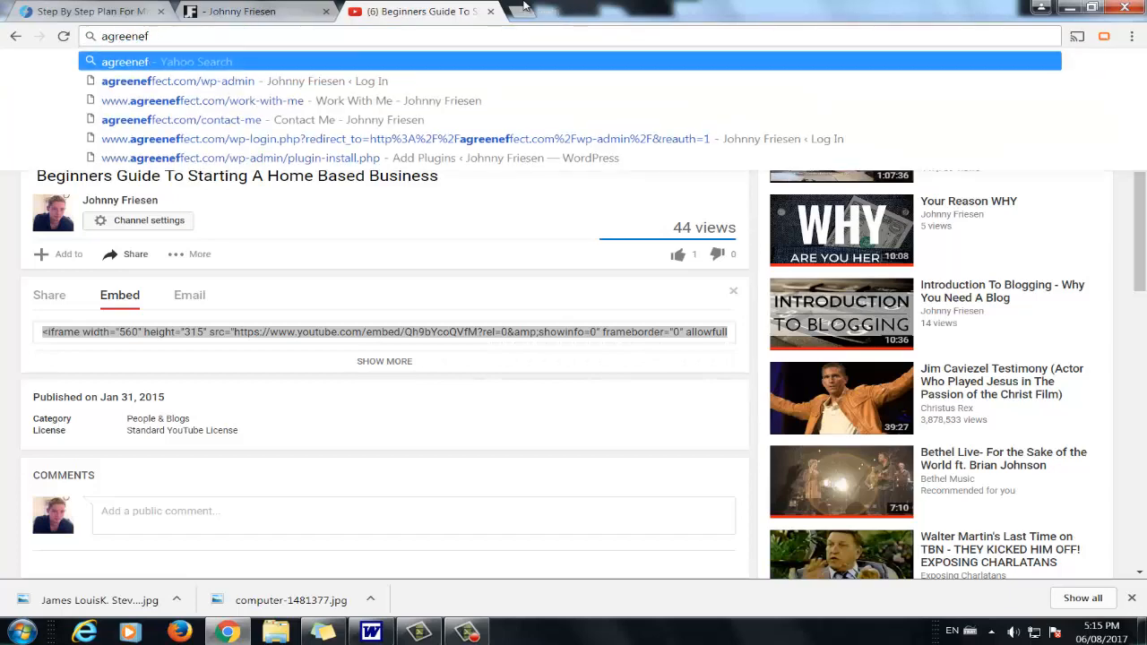
key("Down")
key("Down")
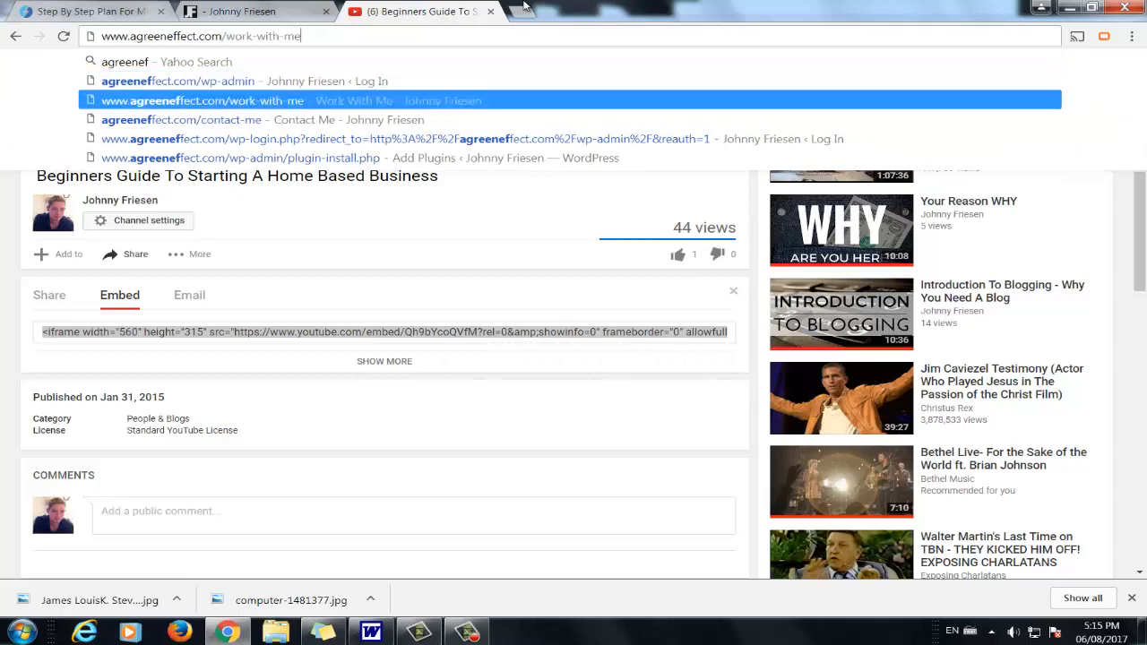
key("Return")
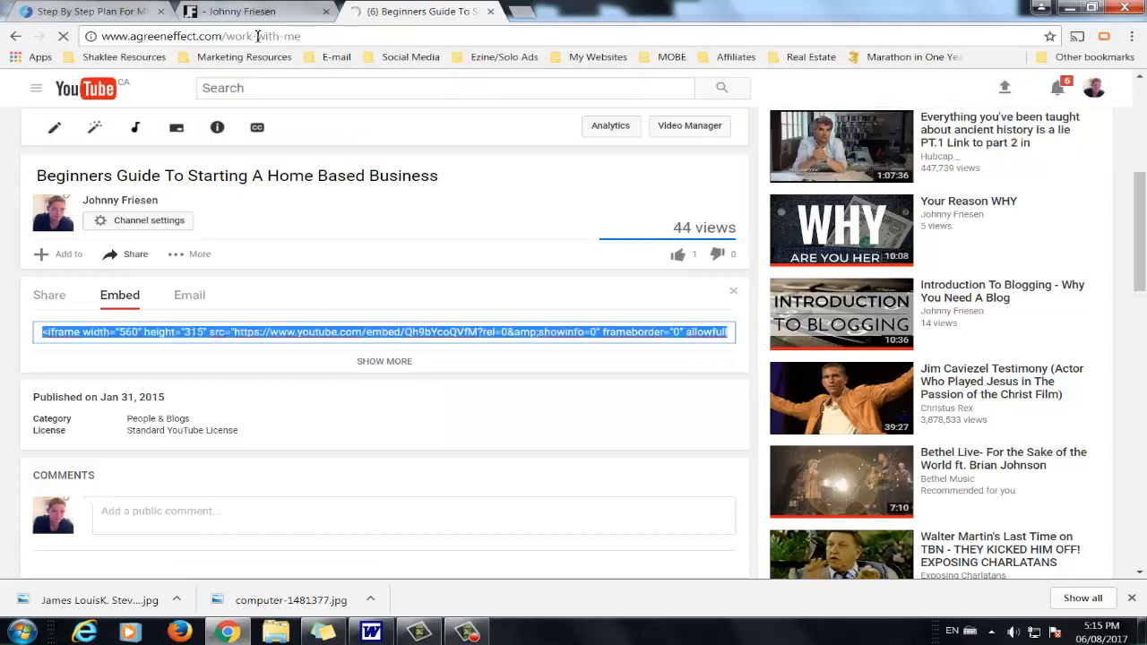
right_click(255, 36)
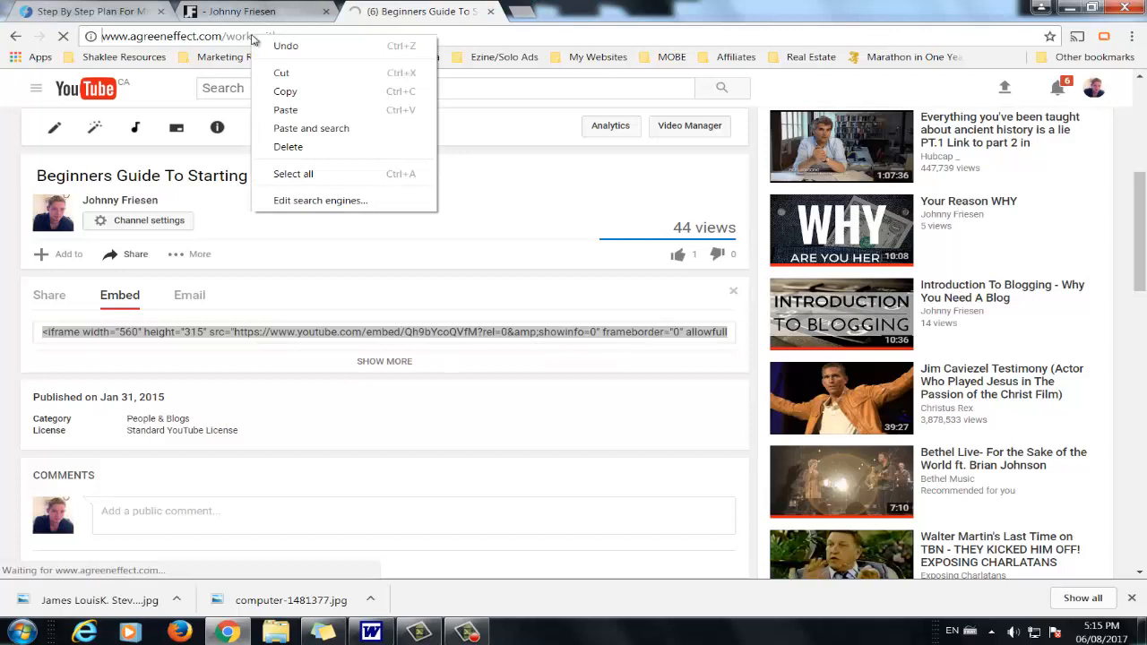
left_click(309, 89)
Step: Paste the copied work-with-me address as the blurb's URL and enable the use of an icon
left_click(261, 11)
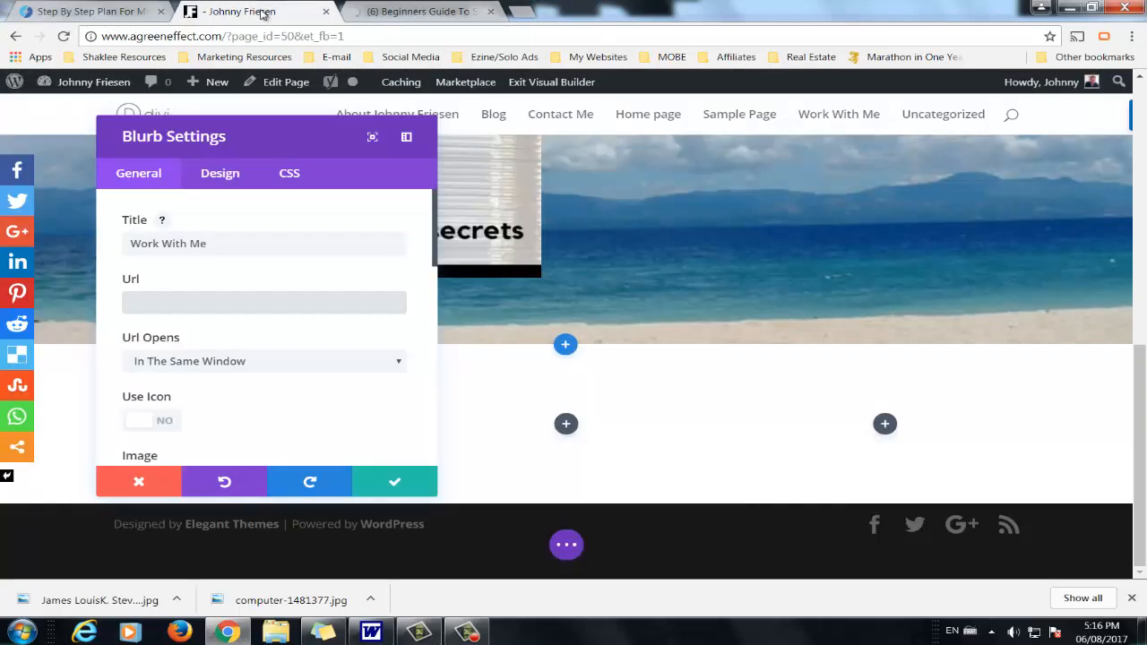
left_click(154, 304)
right_click(154, 305)
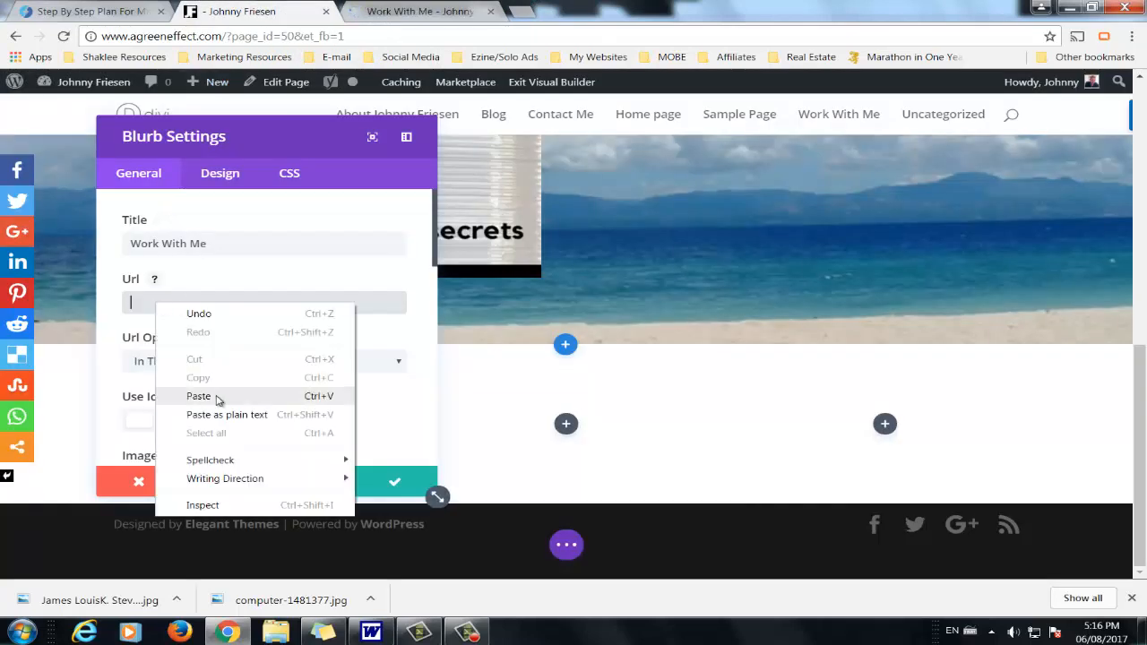
left_click(220, 398)
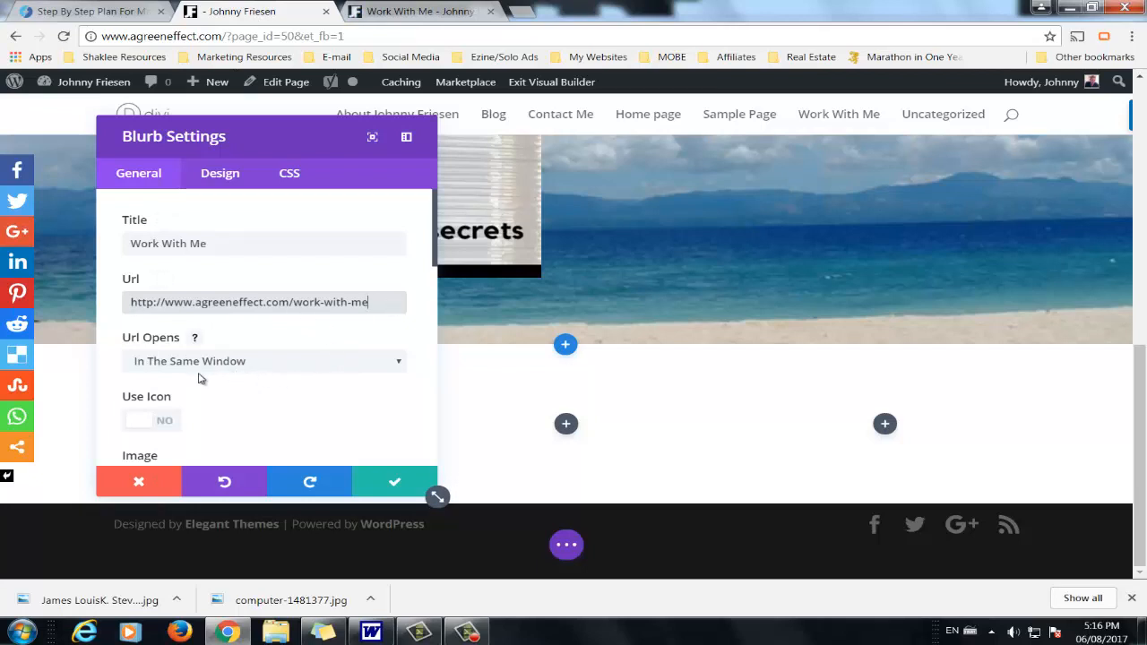
scroll(276, 379, "down", 1)
left_click(150, 344)
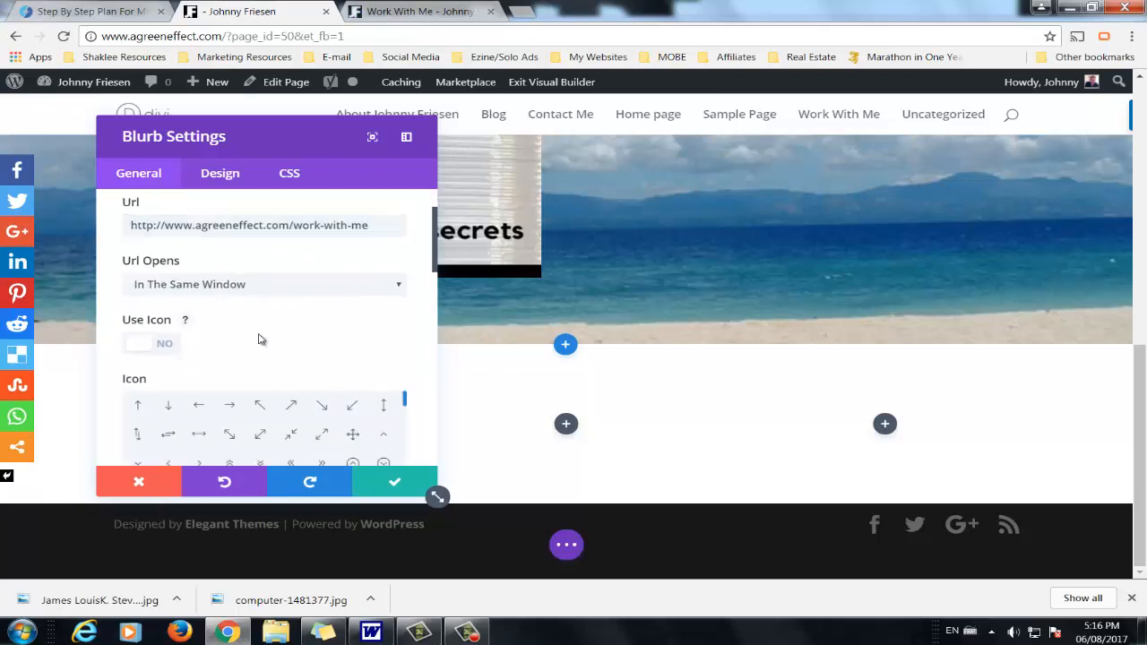
Step: Choose the solid crossed wrench-and-screwdriver icon for the "Work With Me" blurb and move the settings window off the preview
scroll(260, 338, "down", 3)
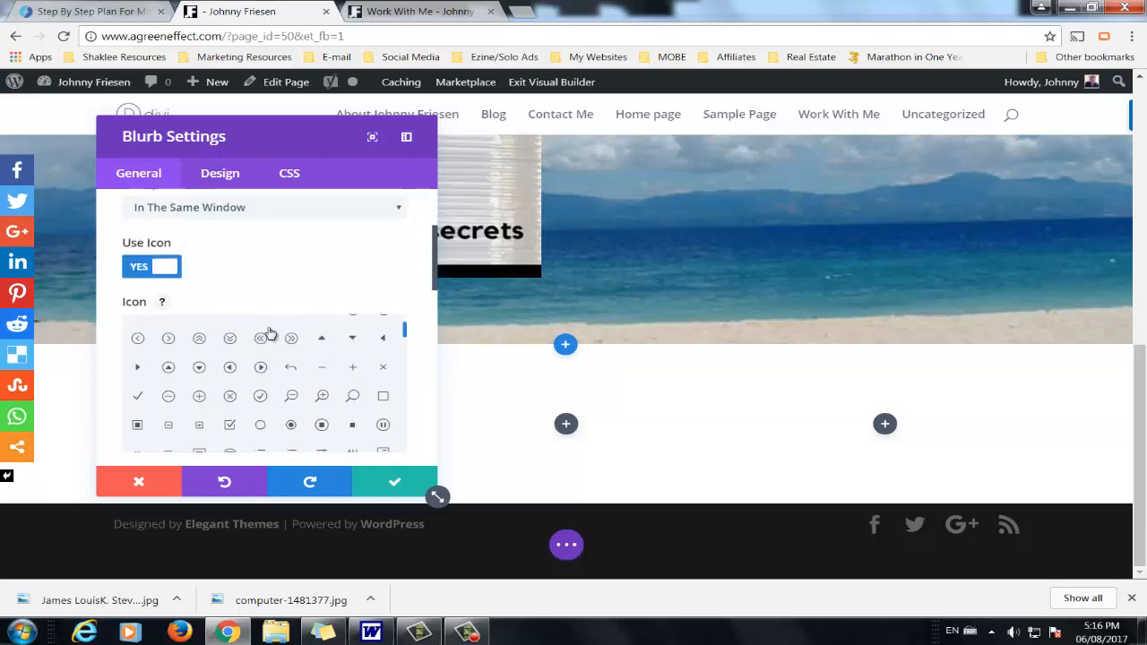
scroll(250, 394, "down", 1)
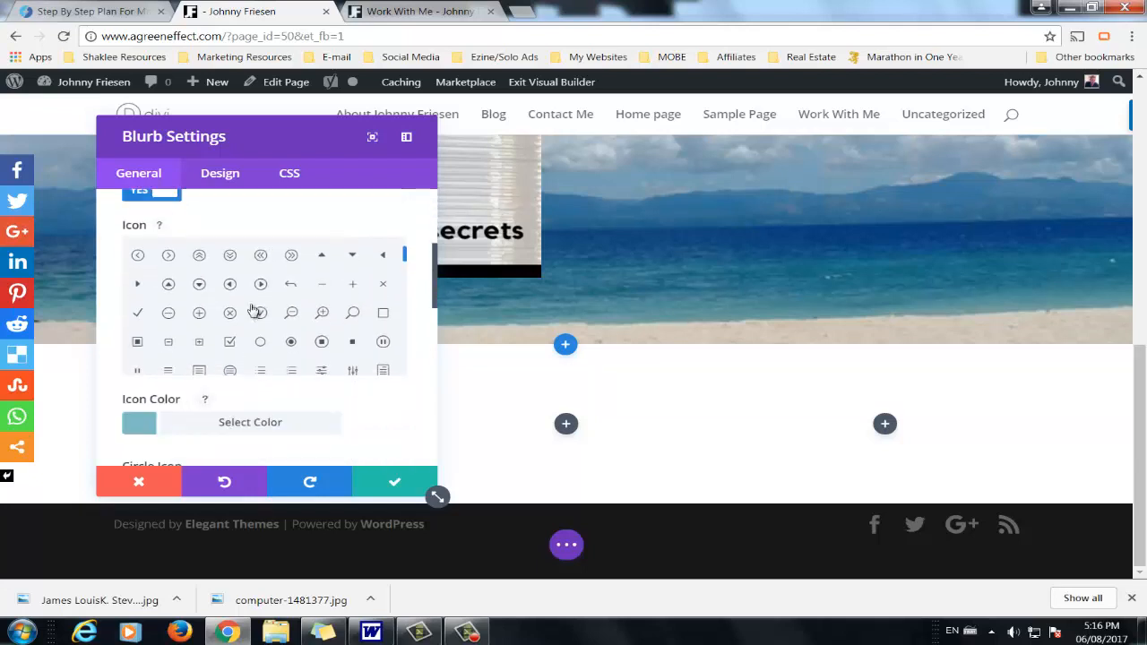
scroll(256, 318, "down", 1)
scroll(299, 284, "down", 1)
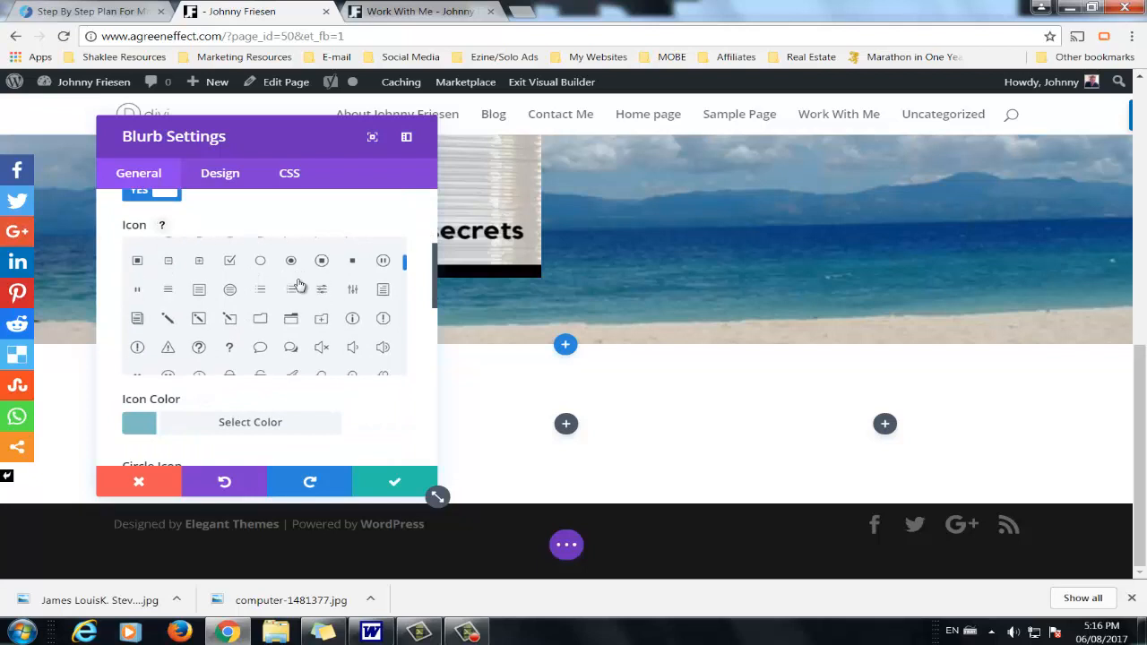
scroll(298, 284, "down", 3)
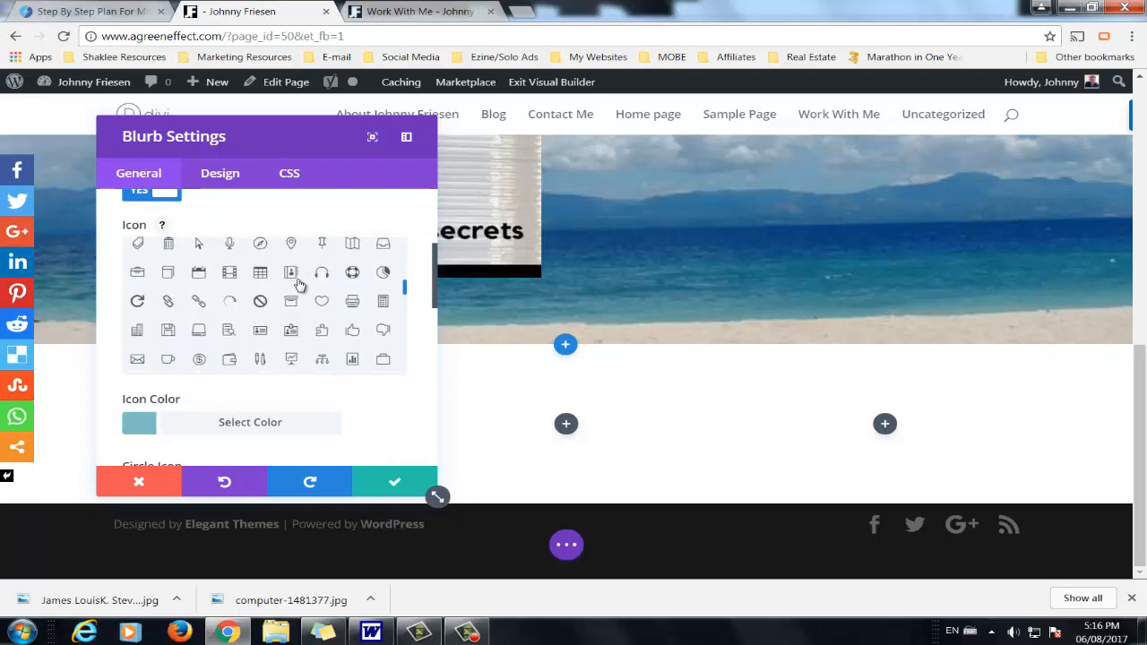
scroll(299, 284, "down", 5)
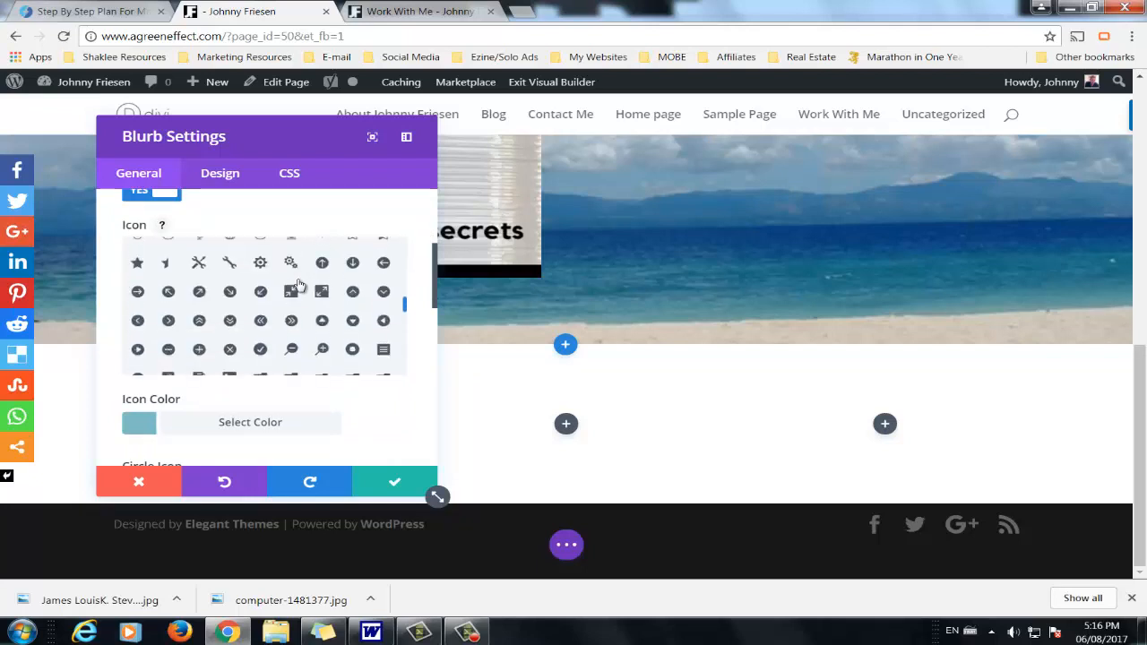
scroll(234, 294, "up", 1)
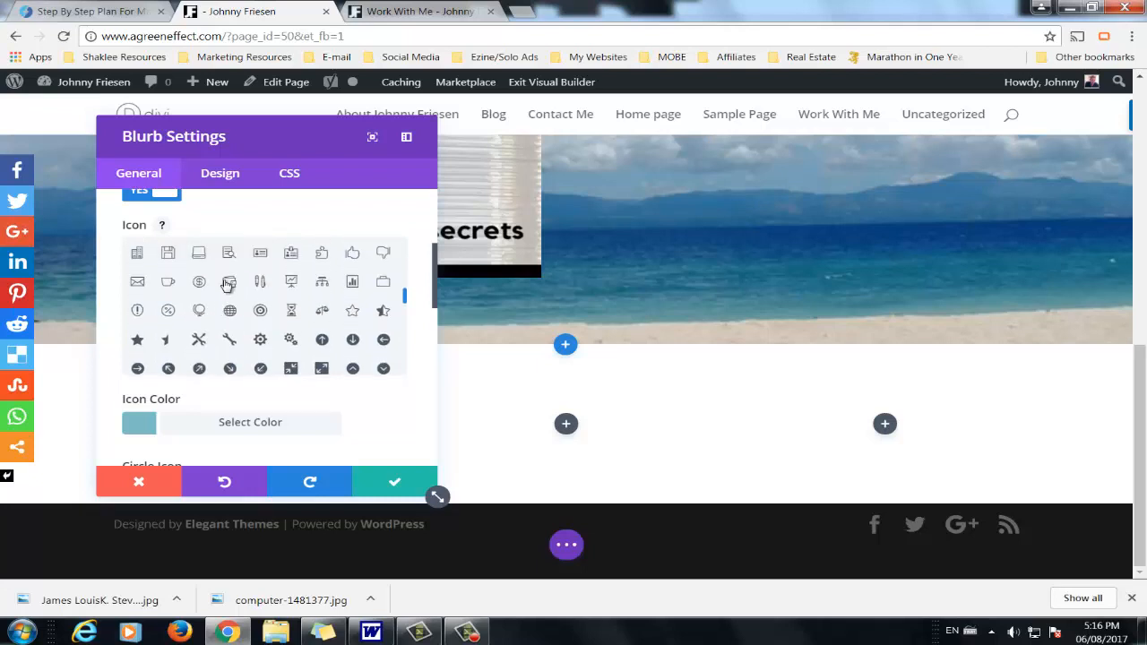
left_click(198, 342)
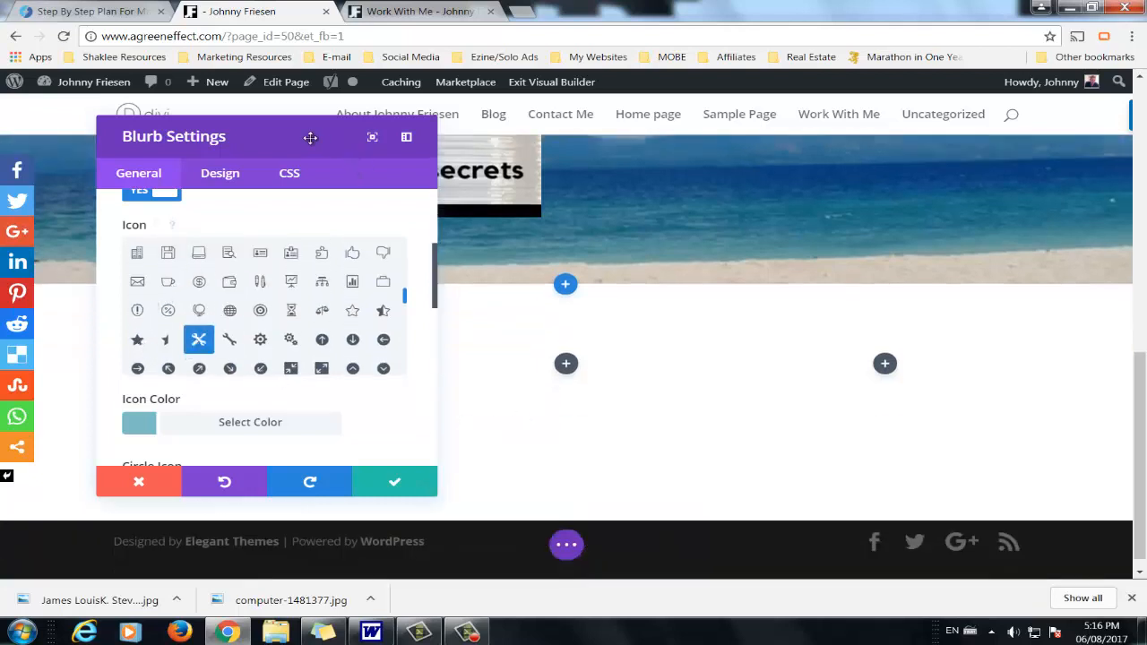
left_click_drag(434, 153, 354, 93)
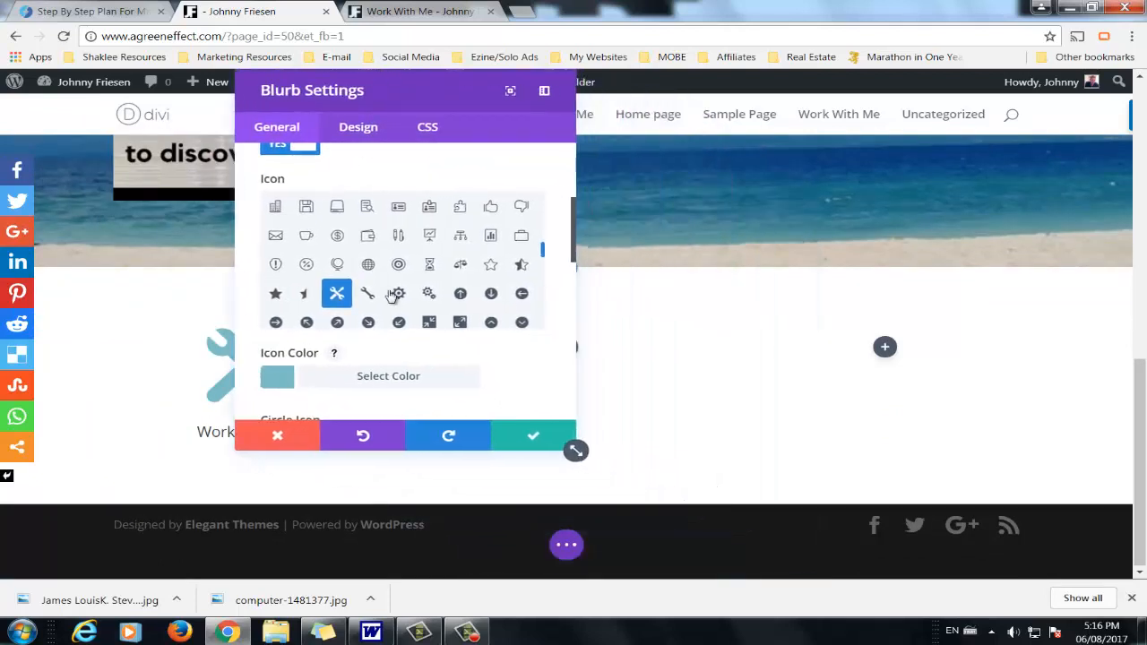
Step: Try a circle behind the blurb's icon, open its circle color choices, and turn the circle off again
scroll(328, 366, "down", 5)
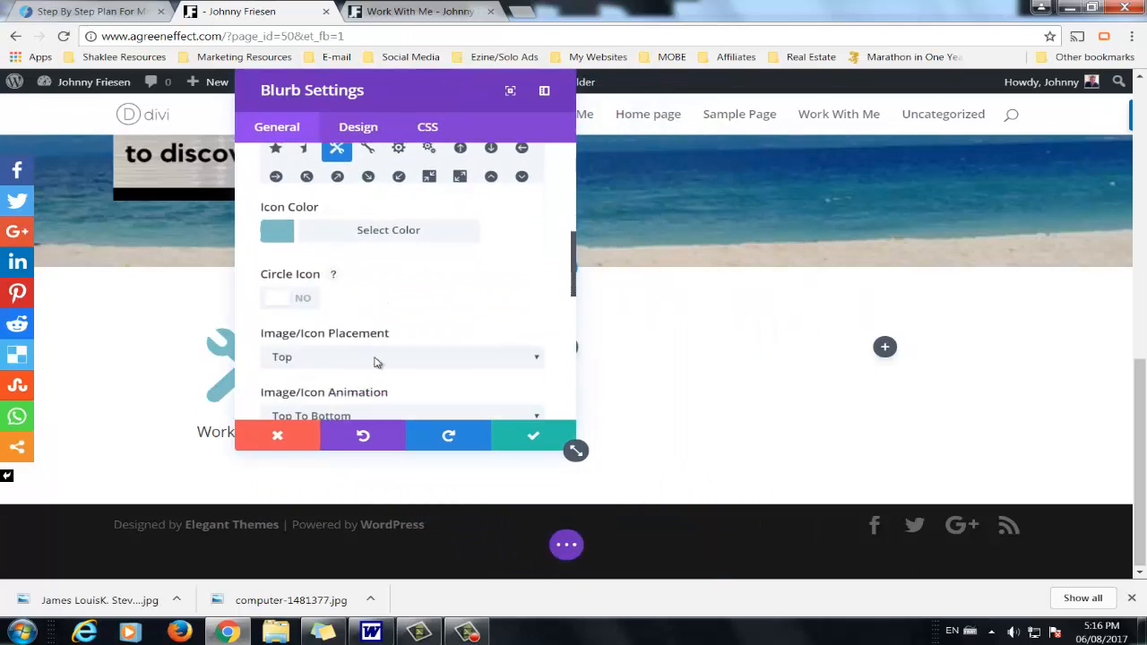
left_click(280, 218)
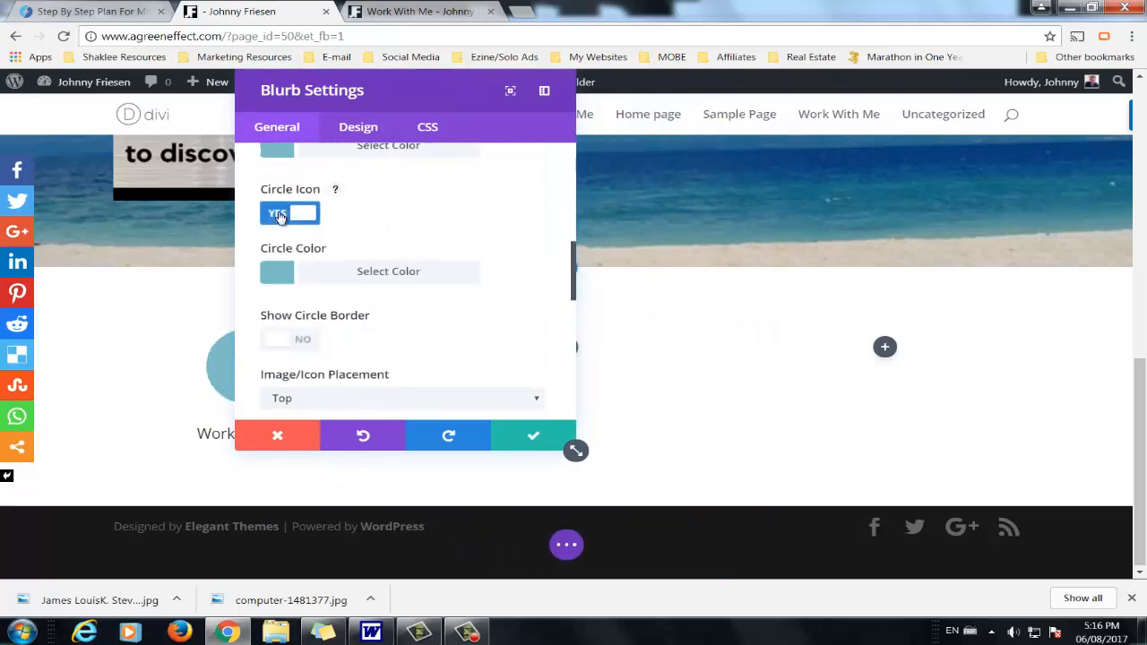
left_click_drag(389, 91, 602, 91)
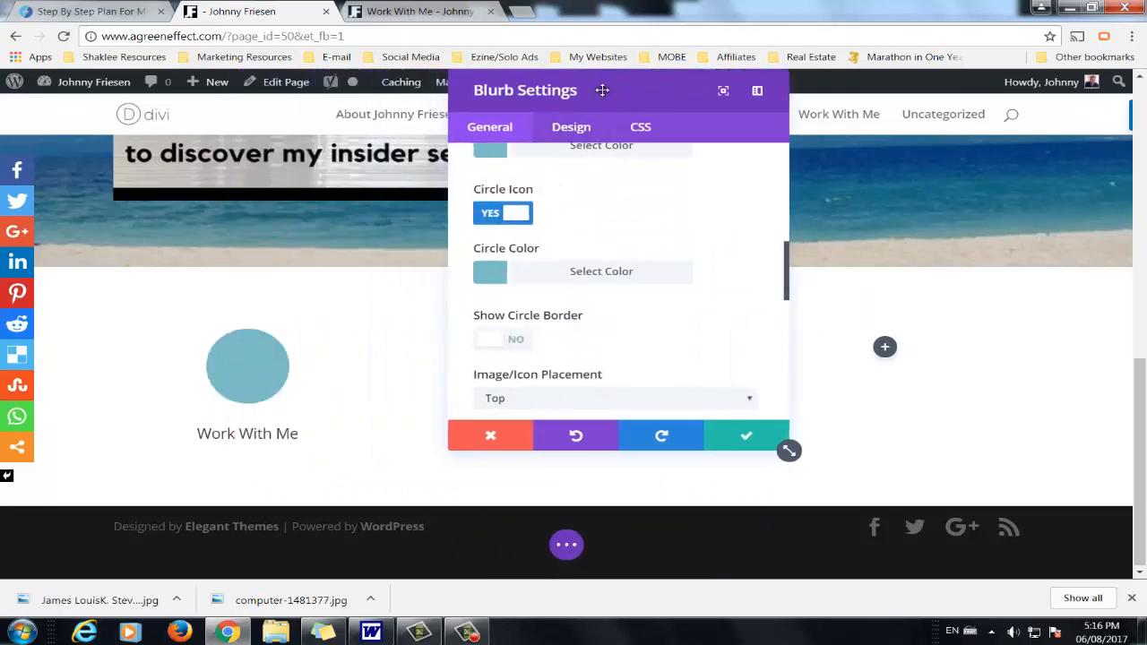
left_click(496, 273)
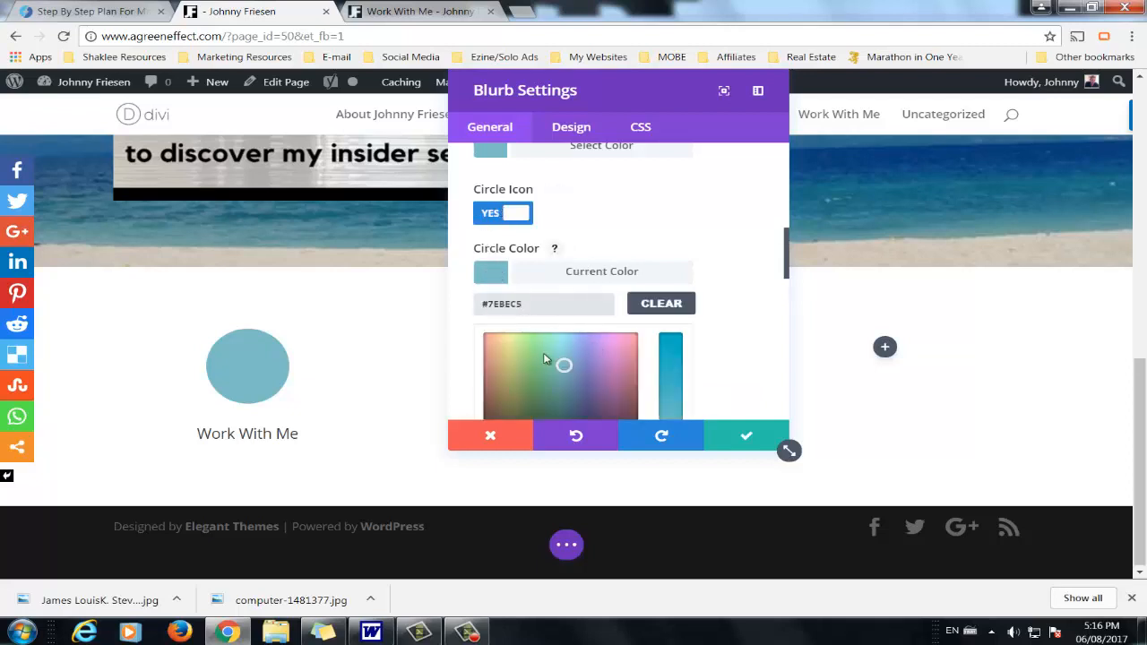
left_click(491, 216)
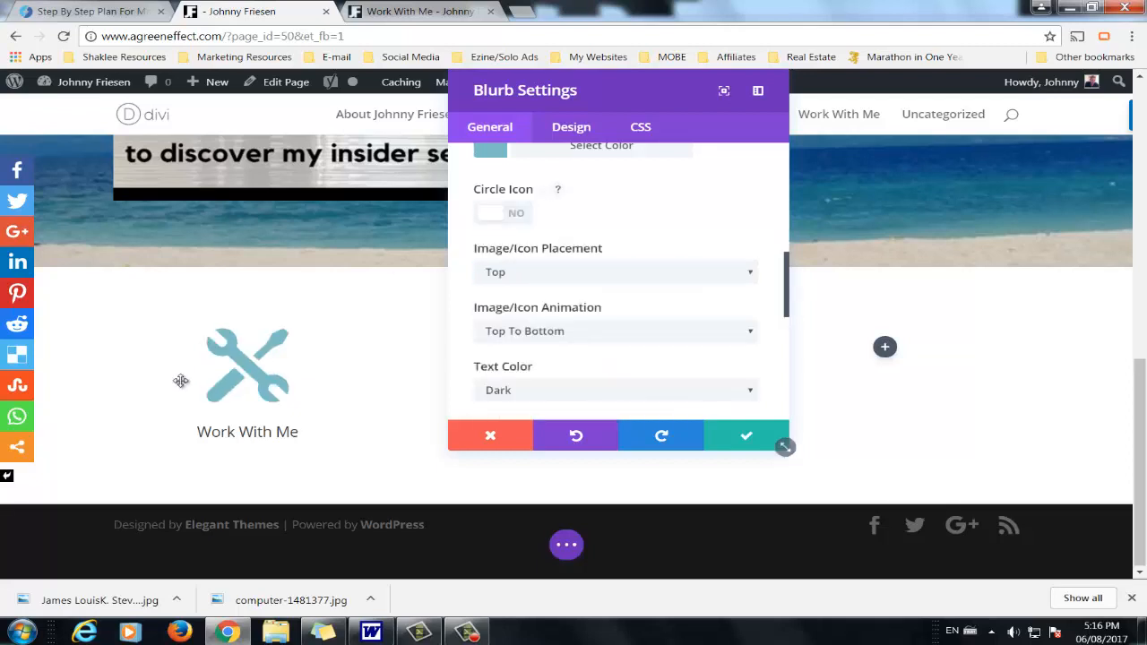
Step: Copy the paragraph under START HERE on the reference page for use as the blurb's content
scroll(631, 313, "down", 1)
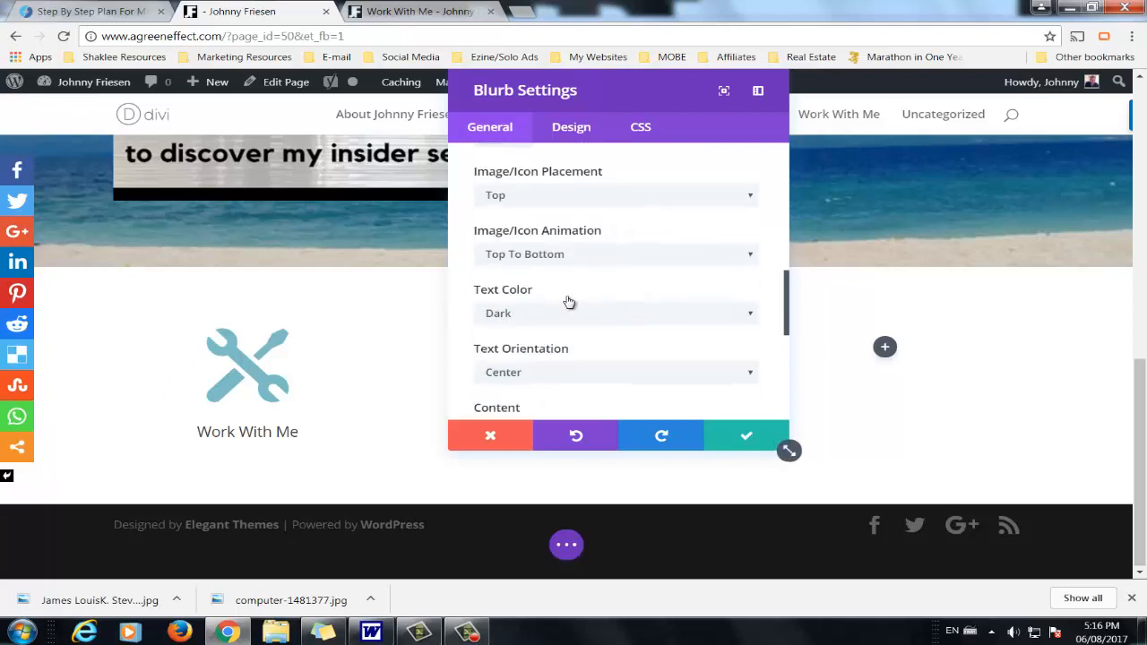
scroll(565, 303, "down", 1)
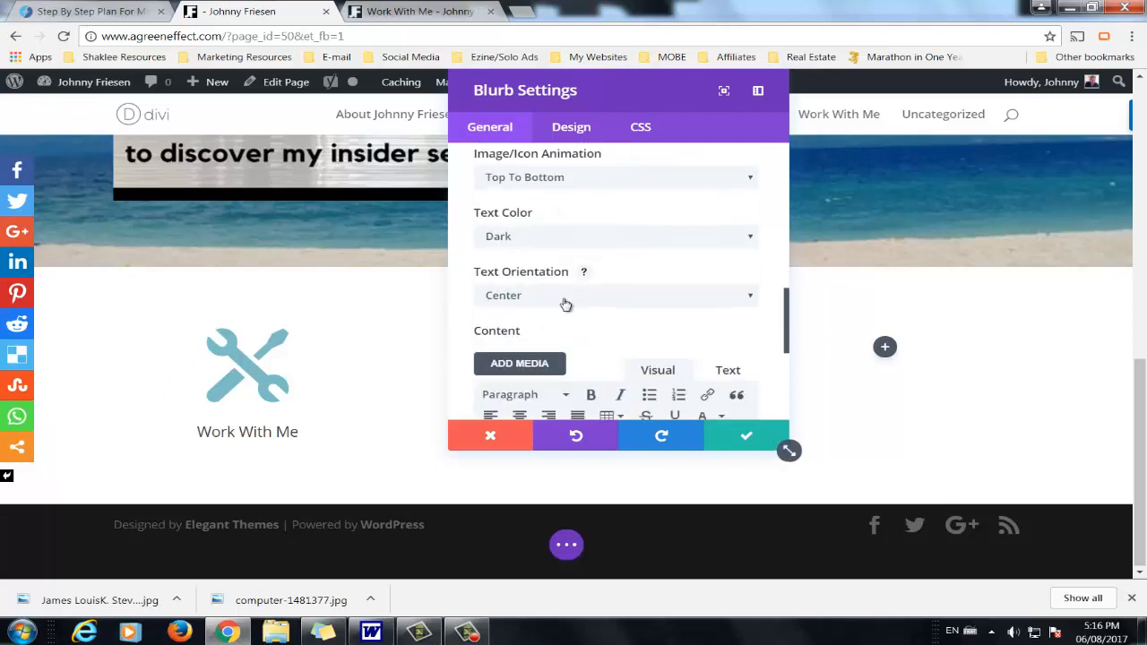
scroll(565, 305, "down", 2)
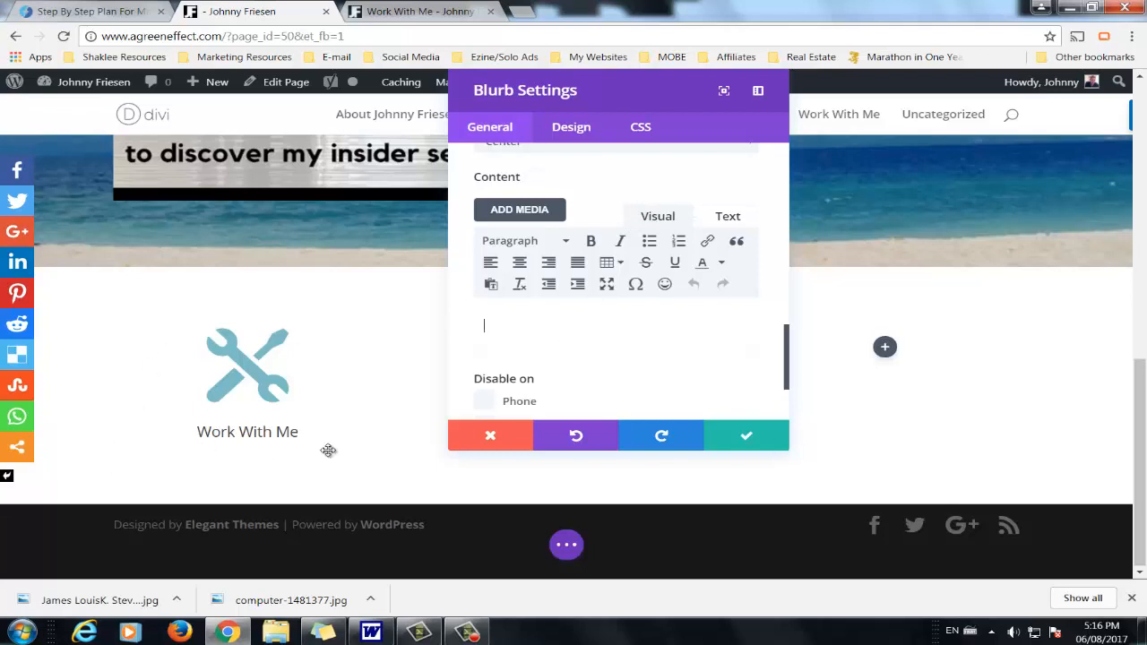
left_click(93, 10)
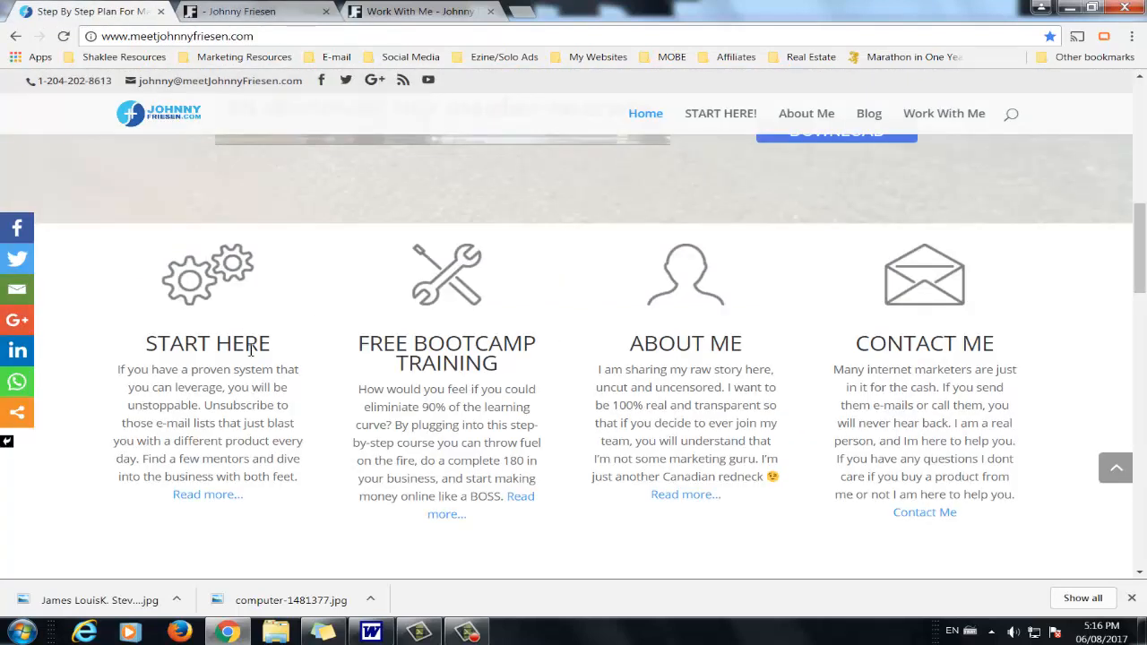
scroll(457, 415, "down", 1)
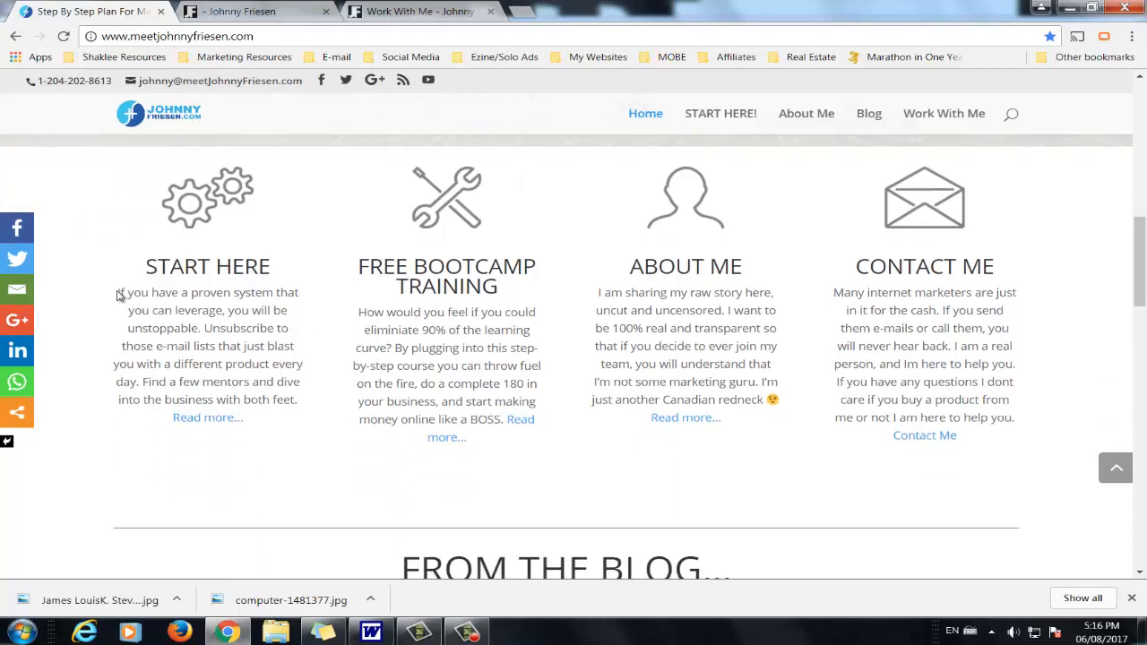
left_click_drag(120, 292, 315, 395)
right_click(230, 353)
left_click(297, 362)
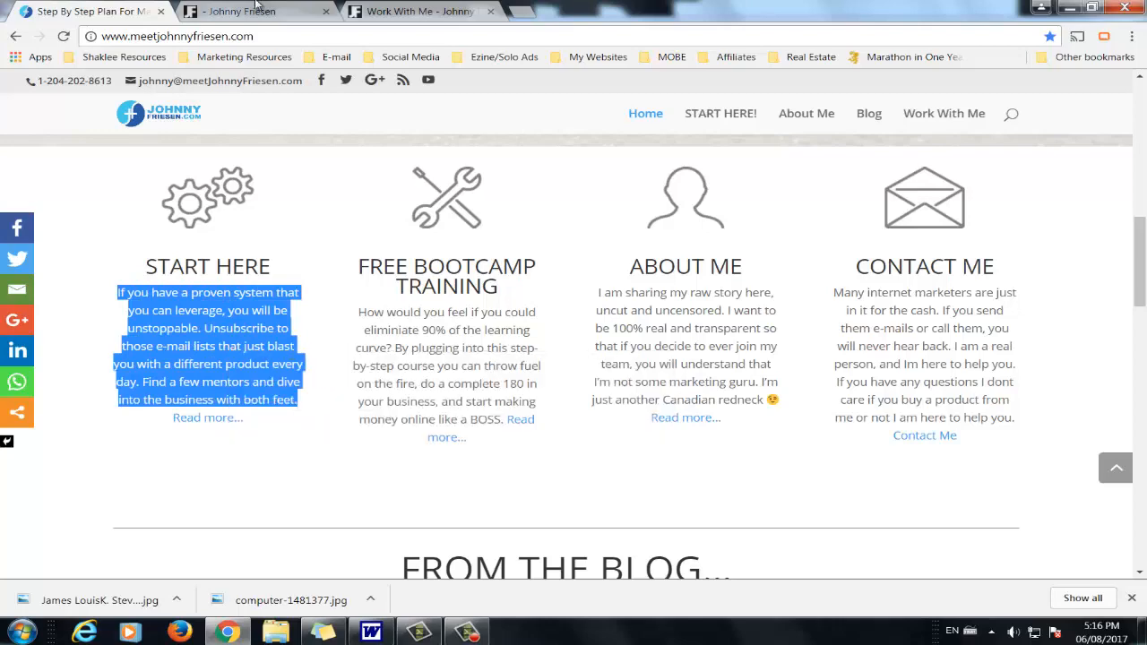
Step: Paste the copied START HERE paragraph into the "Work With Me" blurb's content
left_click(264, 12)
left_click(528, 320)
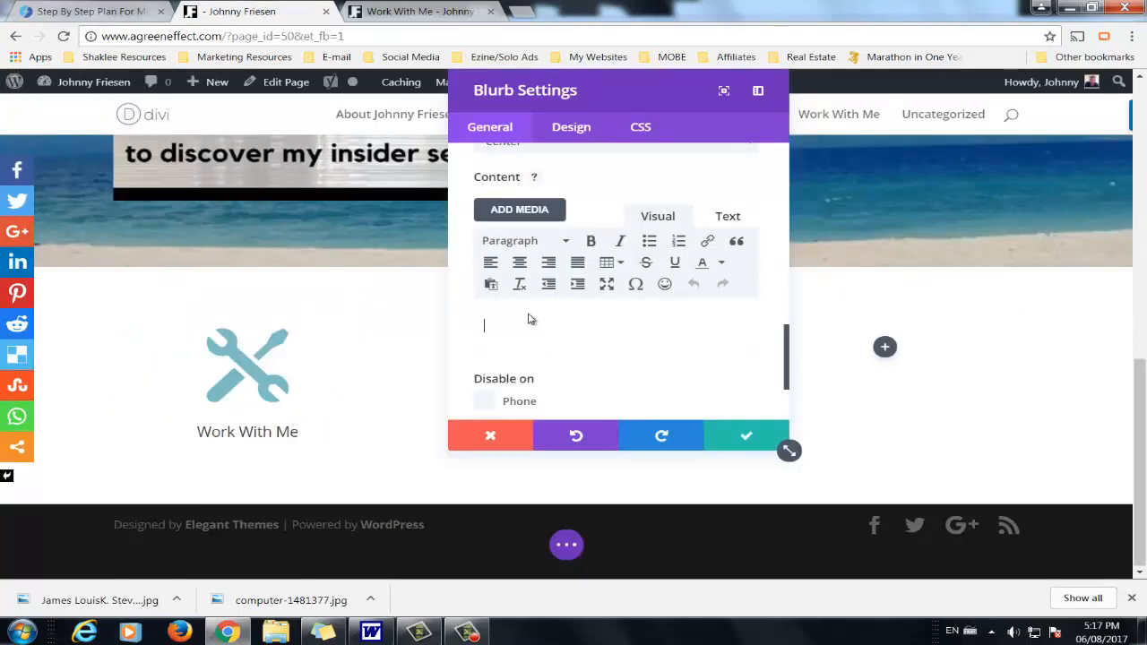
right_click(528, 314)
left_click(573, 405)
scroll(615, 333, "down", 2)
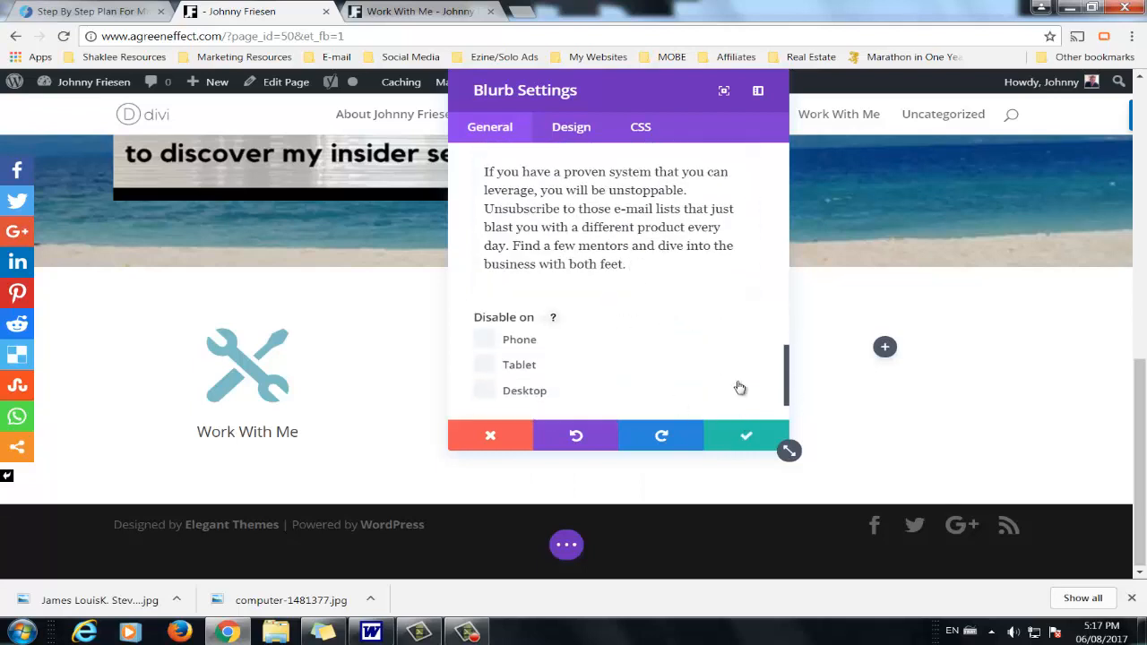
Step: Review the "Work With Me" blurb's general and design settings, and save the module
scroll(555, 174, "up", 6)
scroll(558, 247, "up", 5)
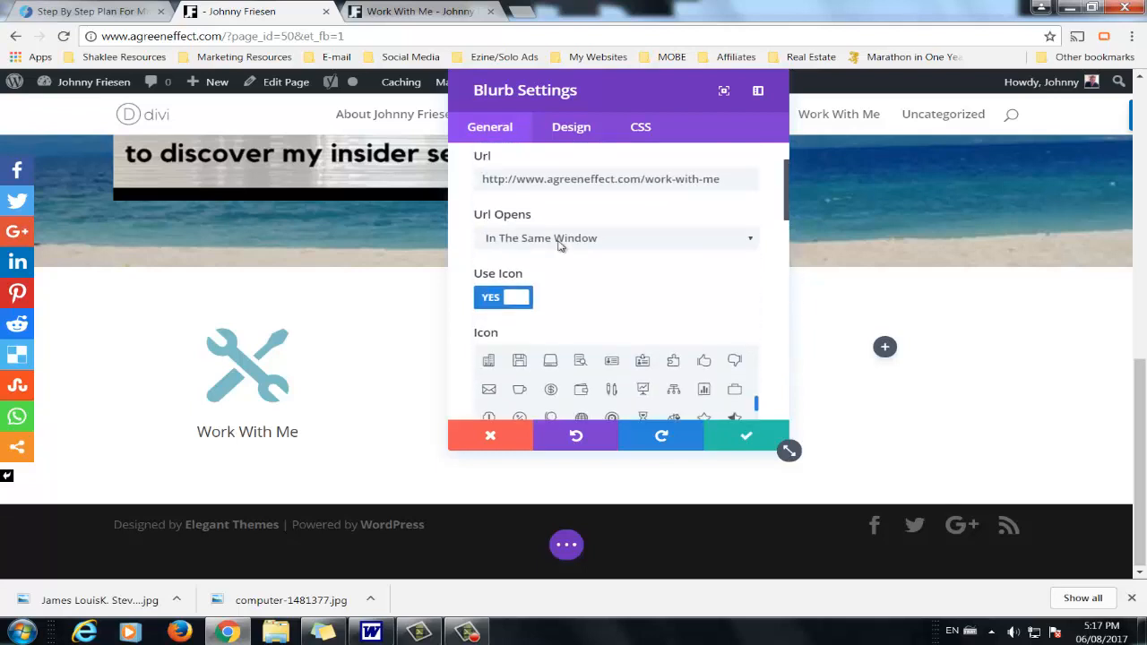
left_click(576, 128)
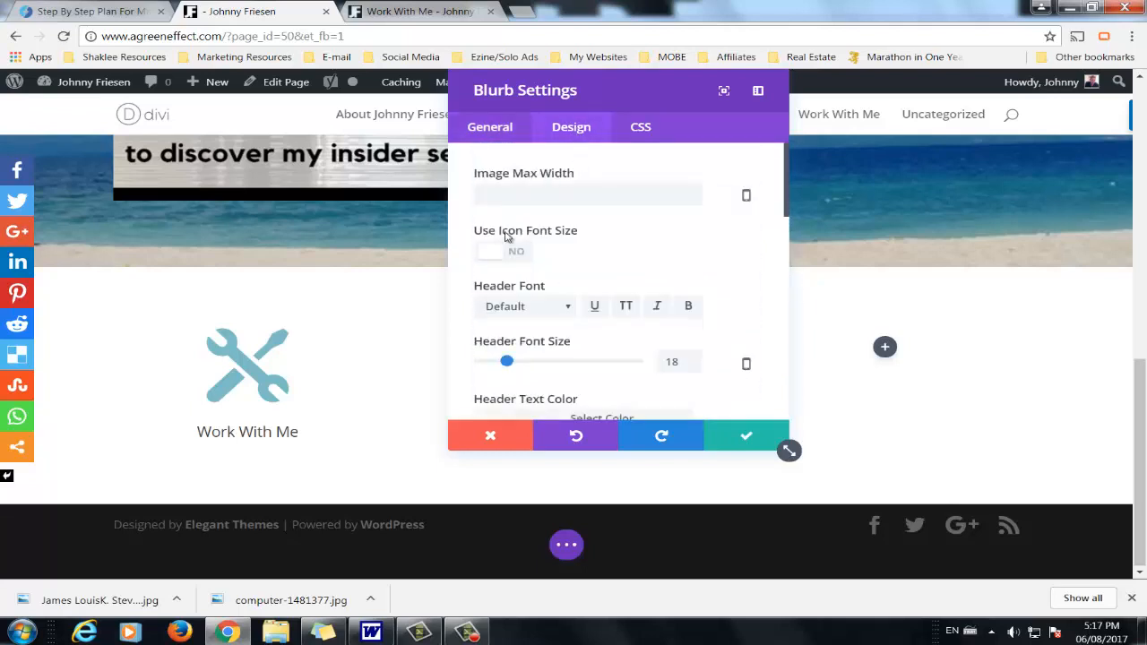
scroll(468, 255, "down", 6)
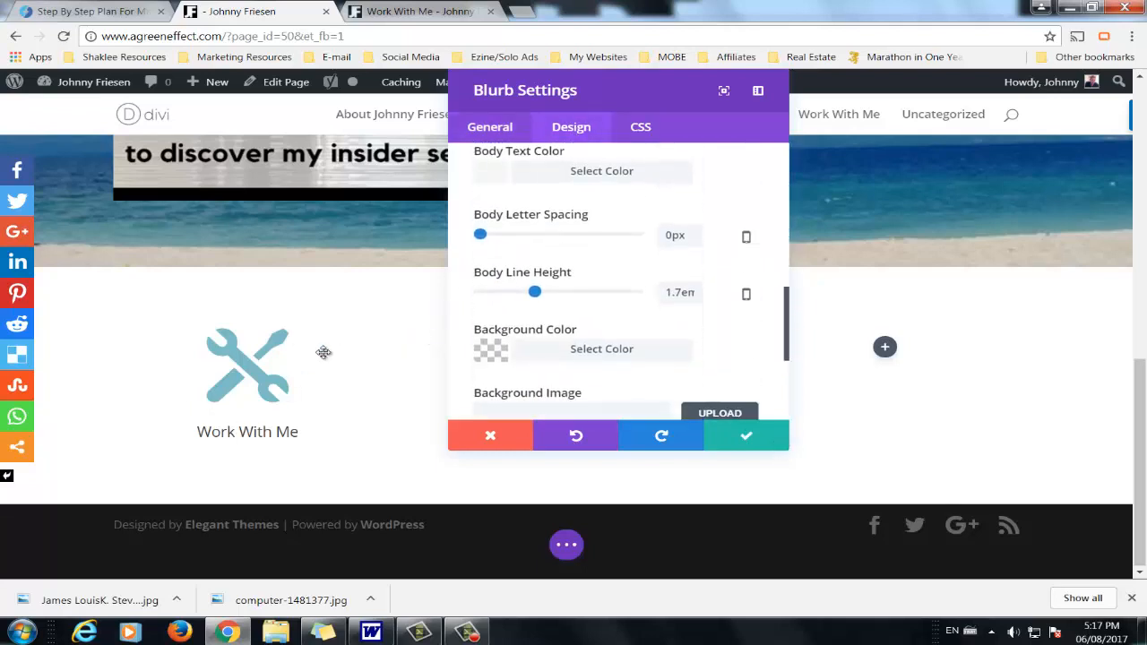
scroll(463, 300, "down", 3)
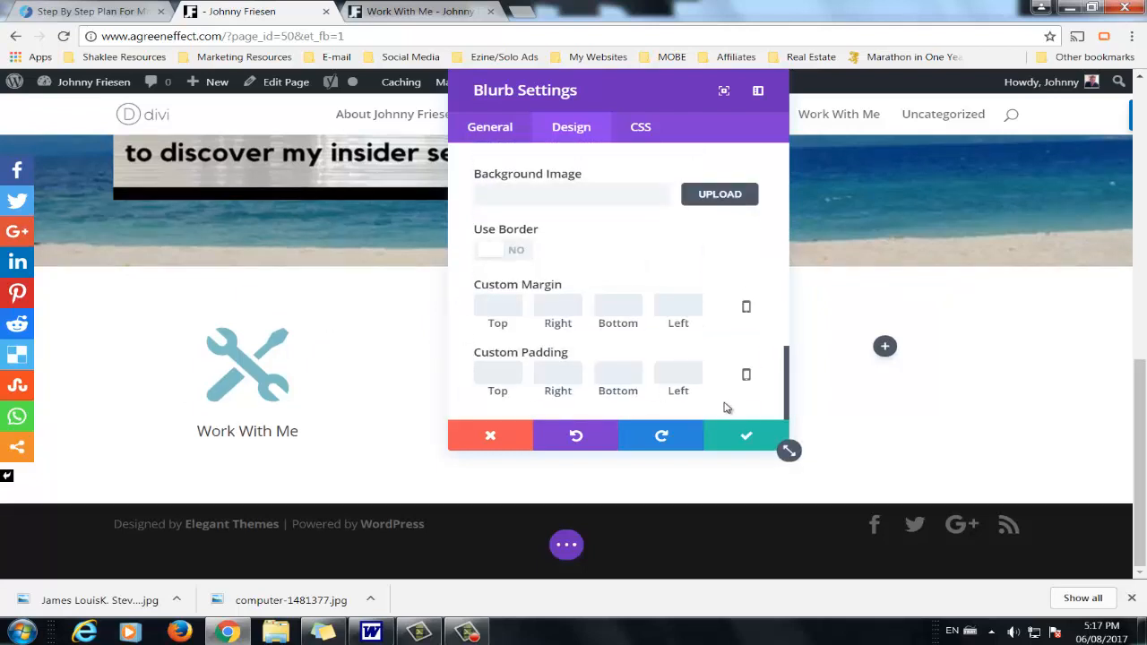
left_click(746, 435)
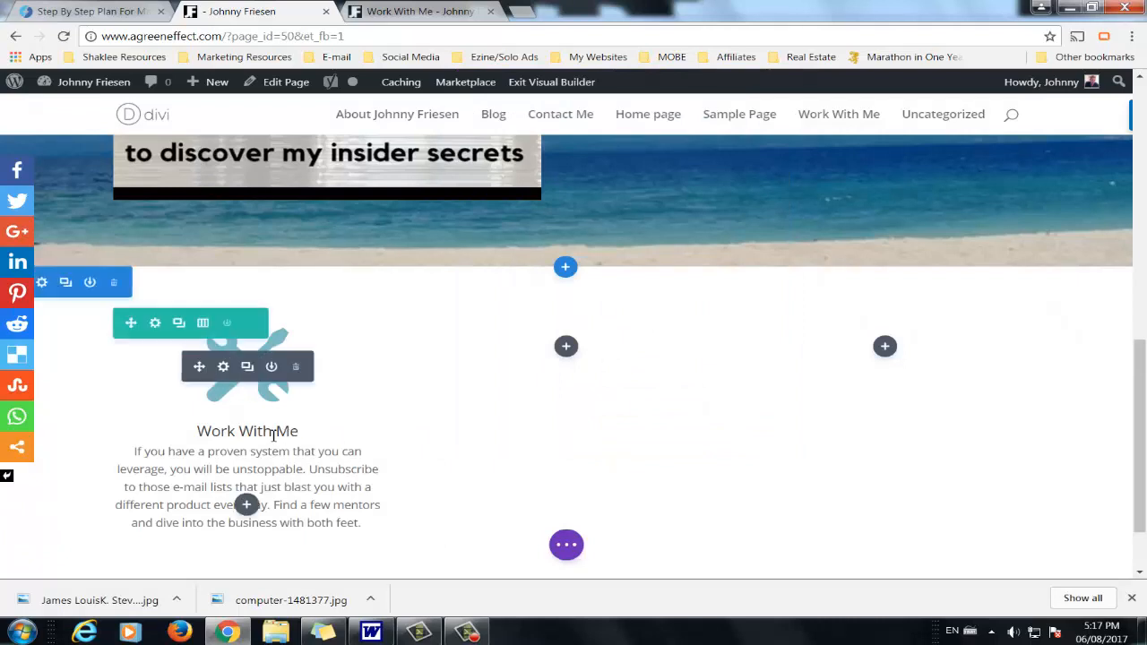
Step: Insert a Blurb module in the row's second column and title it "About Me"
scroll(190, 326, "down", 1)
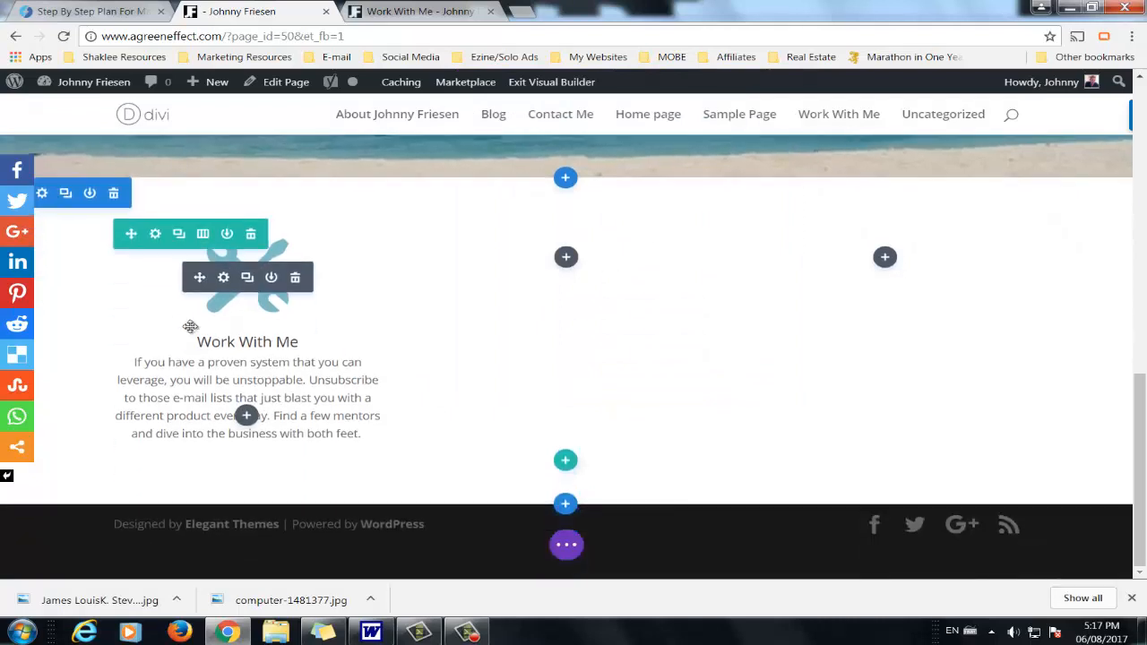
left_click(566, 258)
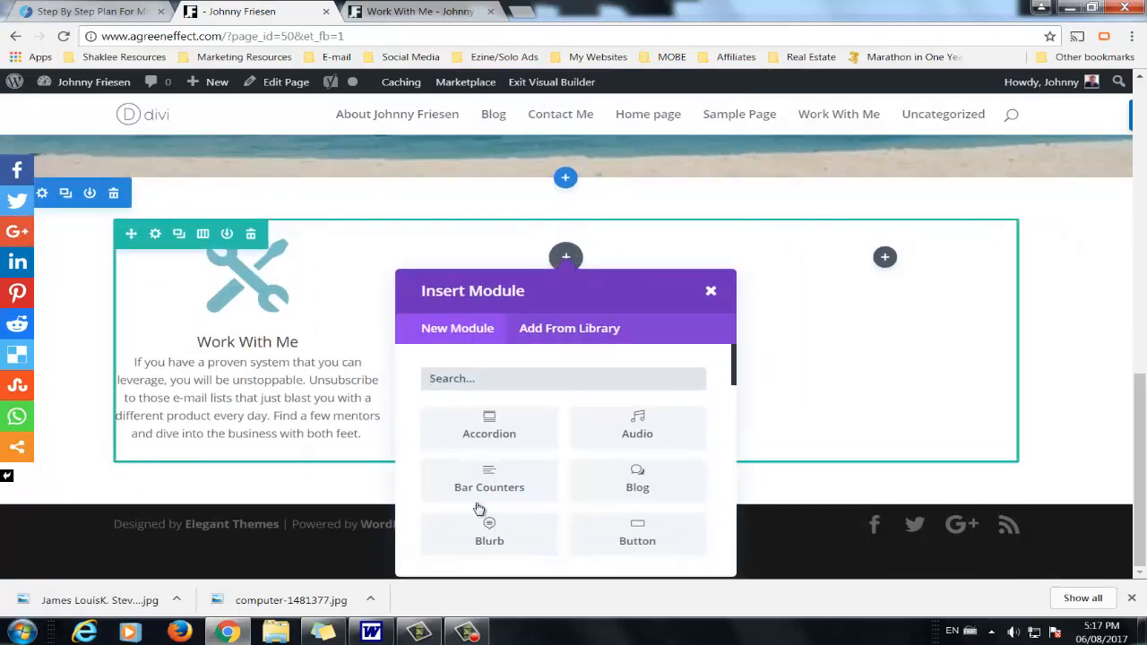
left_click(497, 534)
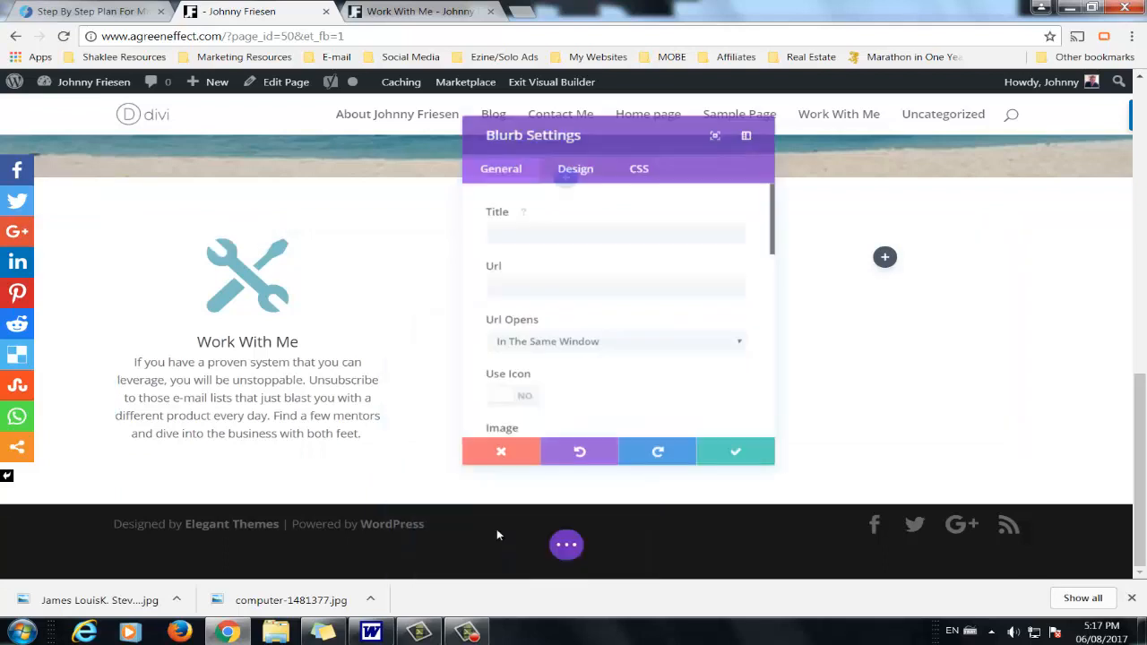
left_click(543, 230)
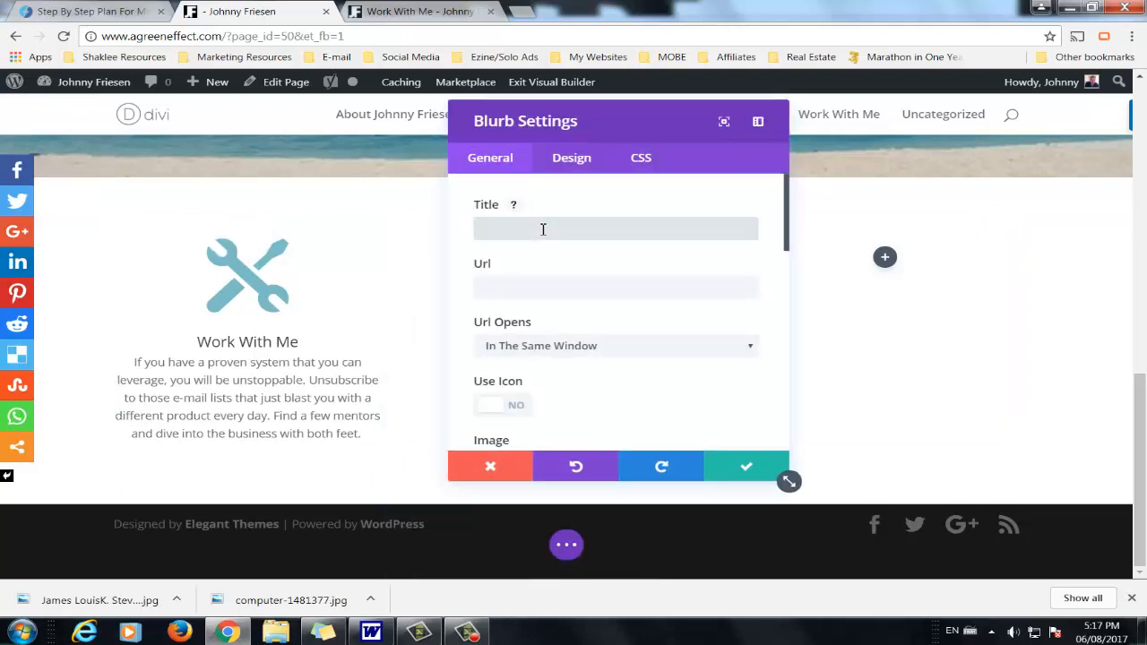
left_click(543, 229)
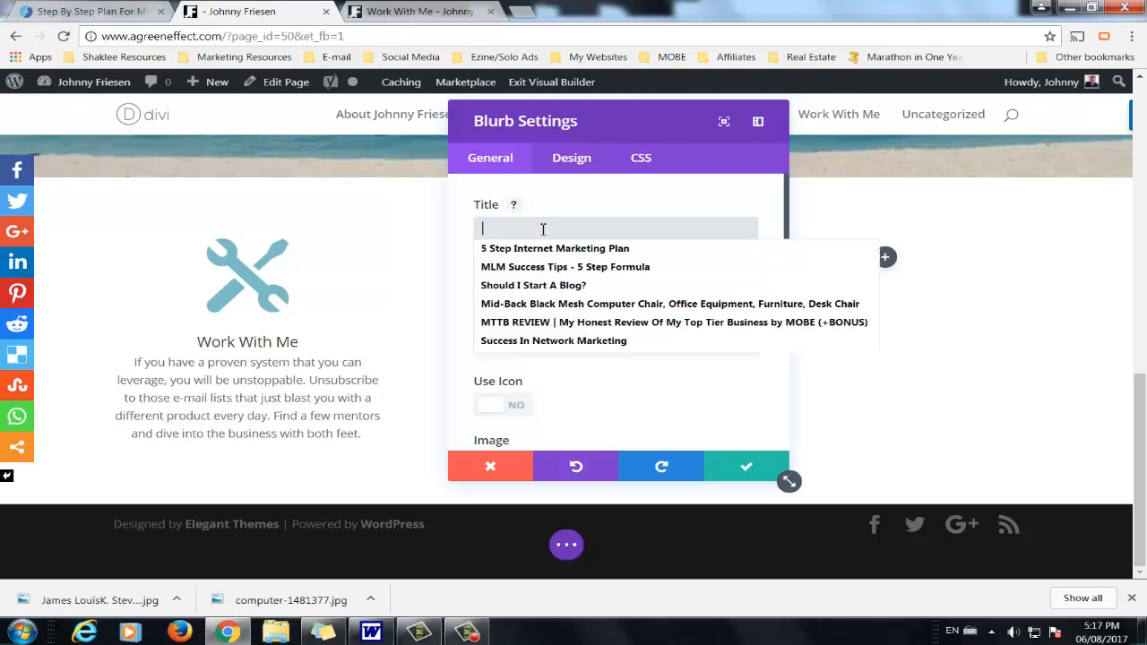
type("About Me")
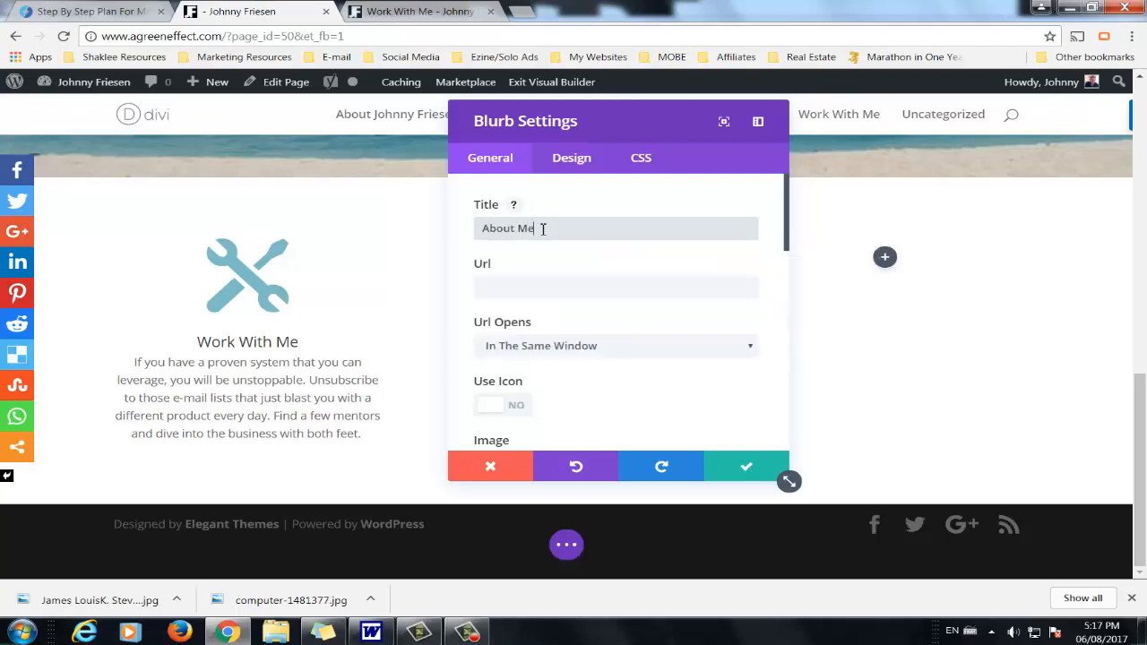
left_click(414, 11)
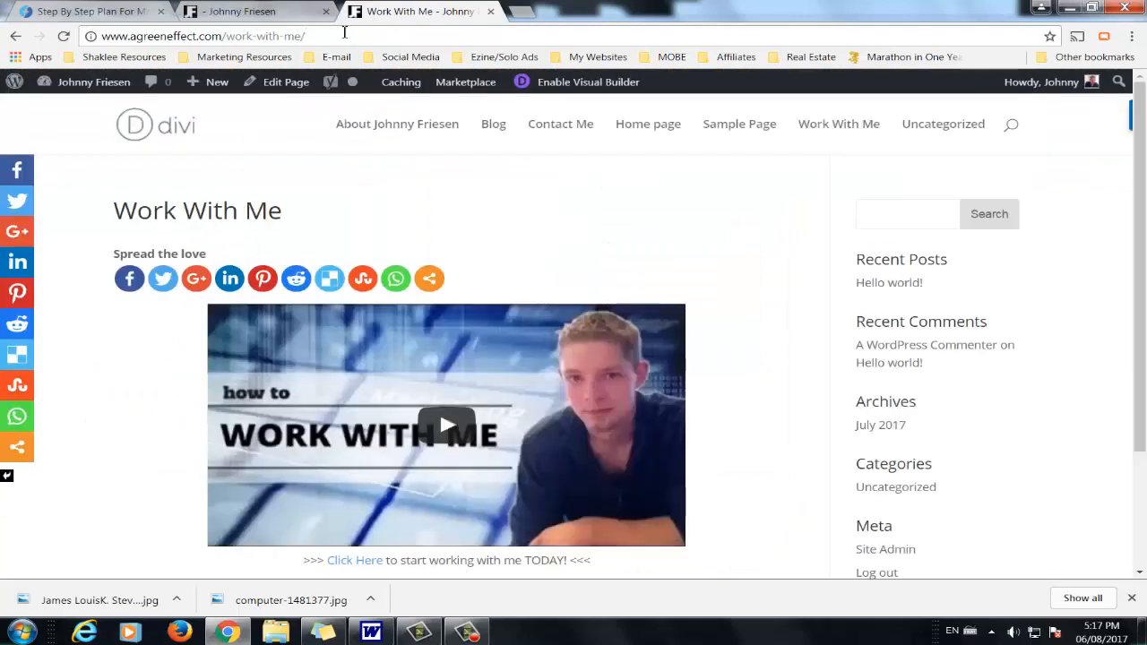
left_click_drag(227, 36, 412, 37)
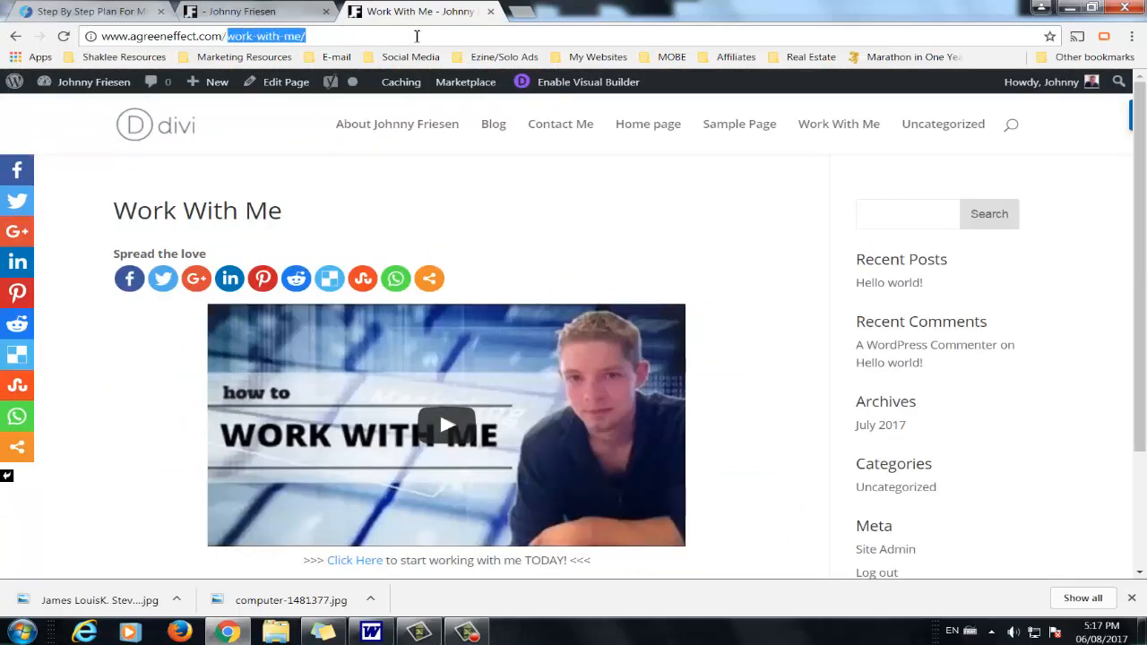
type("about")
key("Down")
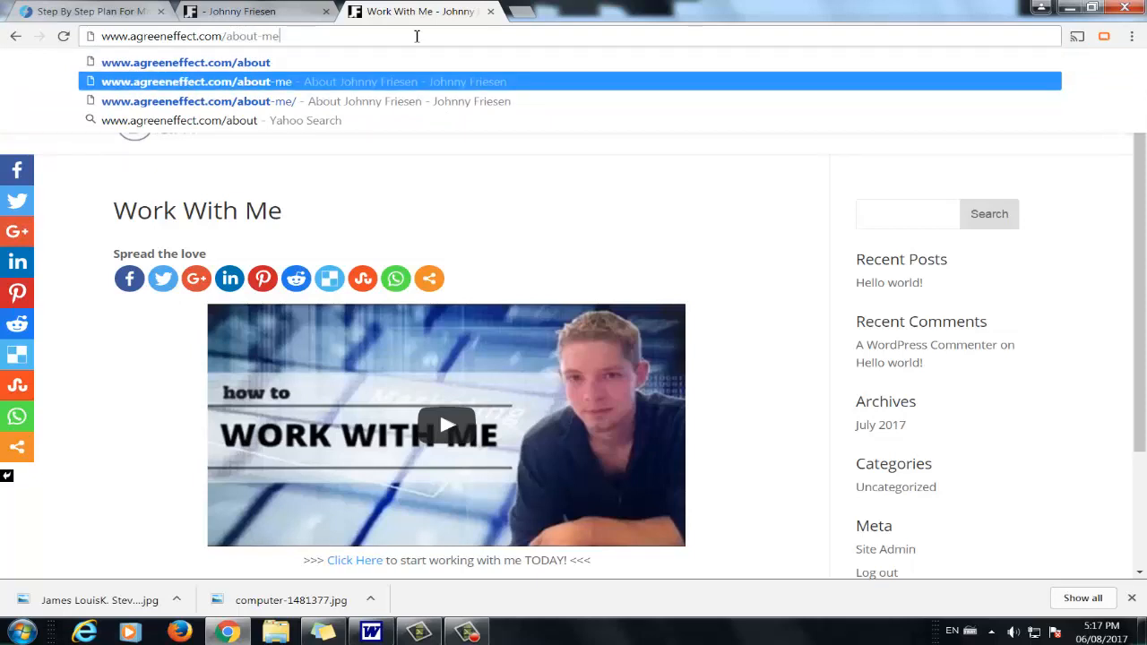
key("Return")
right_click(222, 39)
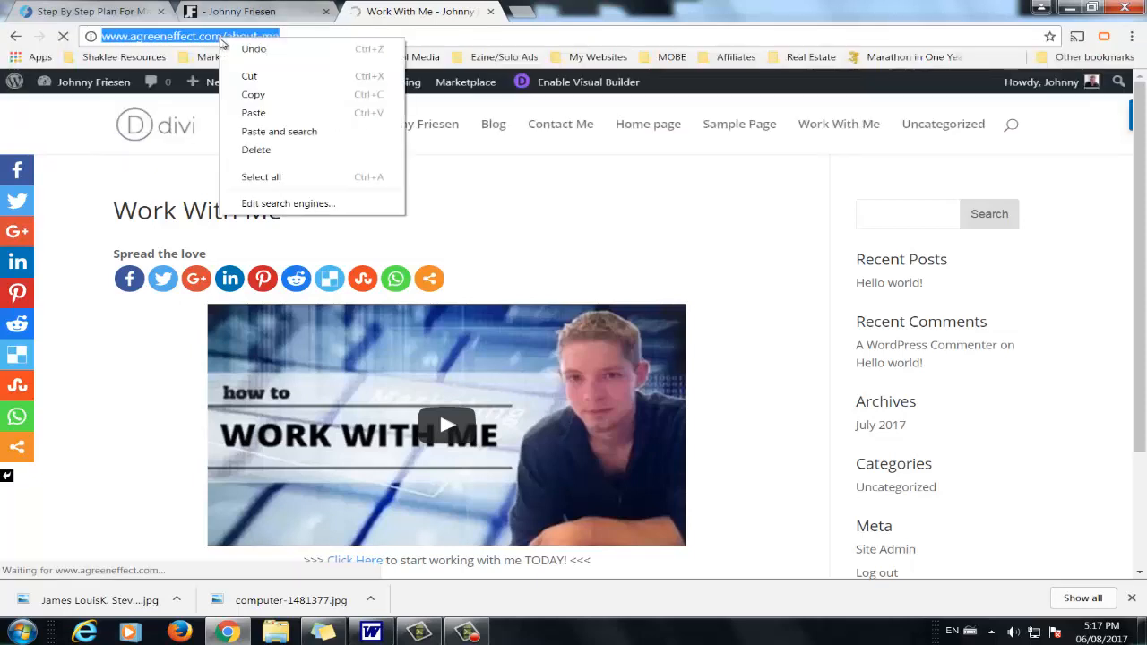
left_click(283, 95)
Step: Paste the copied about-me address as the "About Me" blurb's link URL
key("ctrl+shift+Tab")
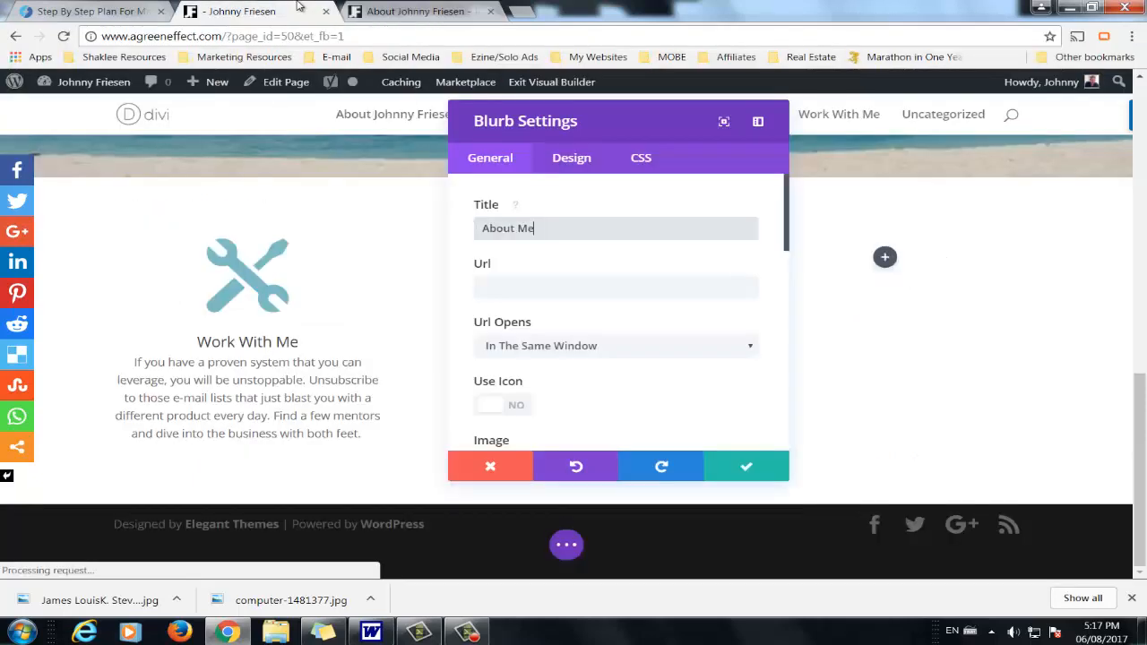
right_click(504, 287)
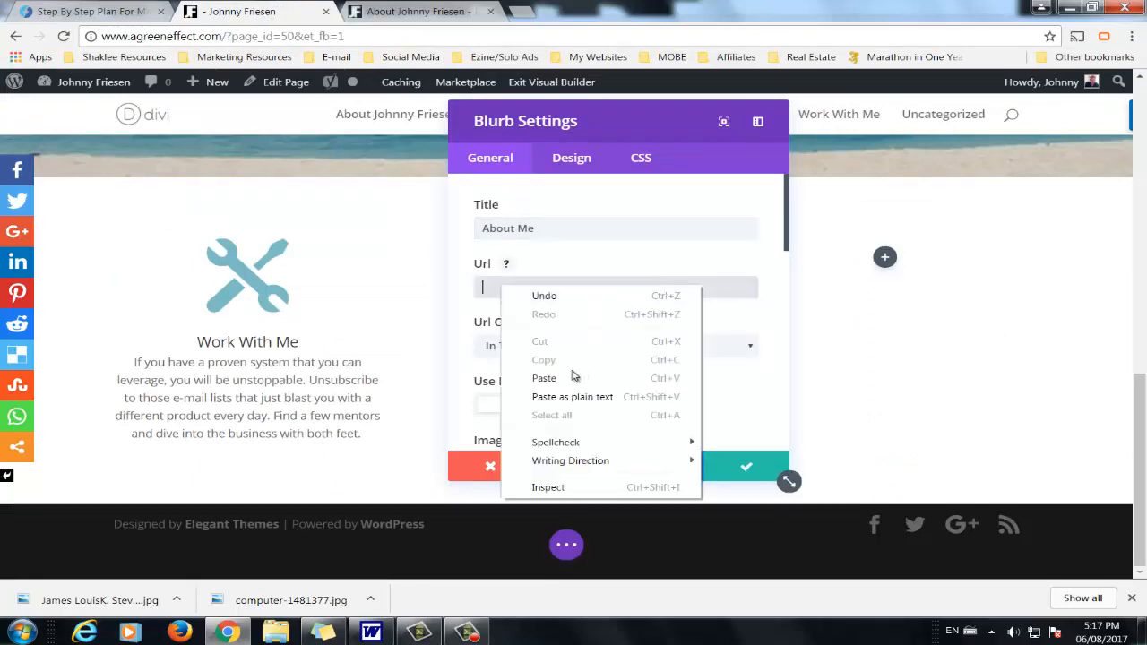
left_click(571, 376)
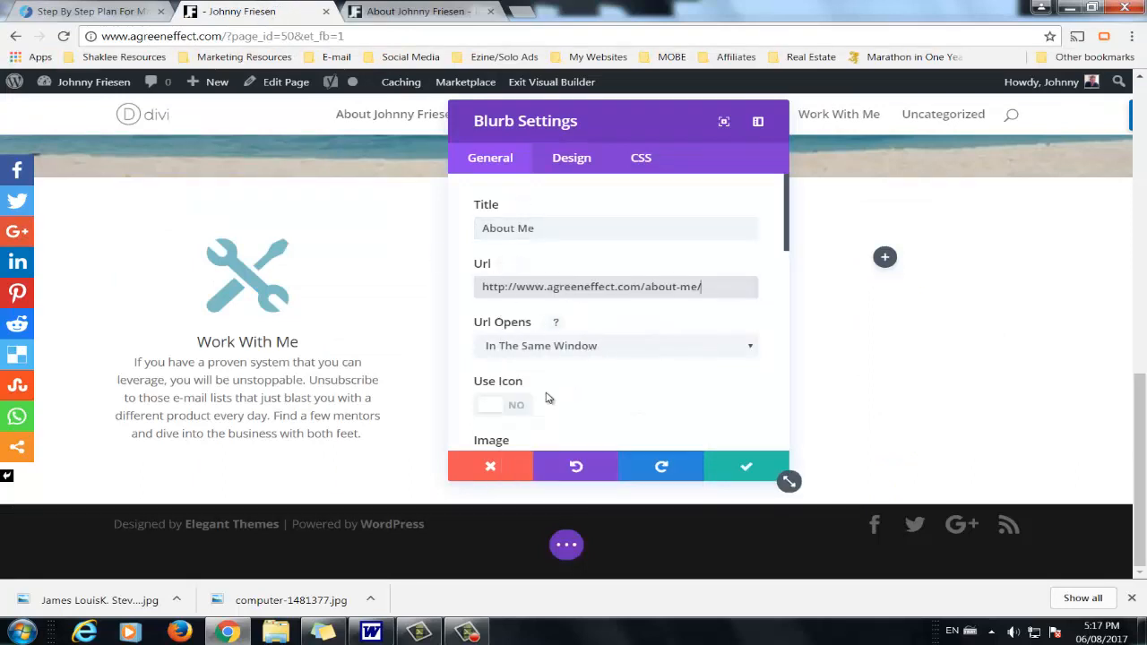
Step: Enable the icon for the "About Me" blurb, choose the solid single-person icon, and move the settings window off the blurb
scroll(547, 398, "down", 1)
left_click(499, 331)
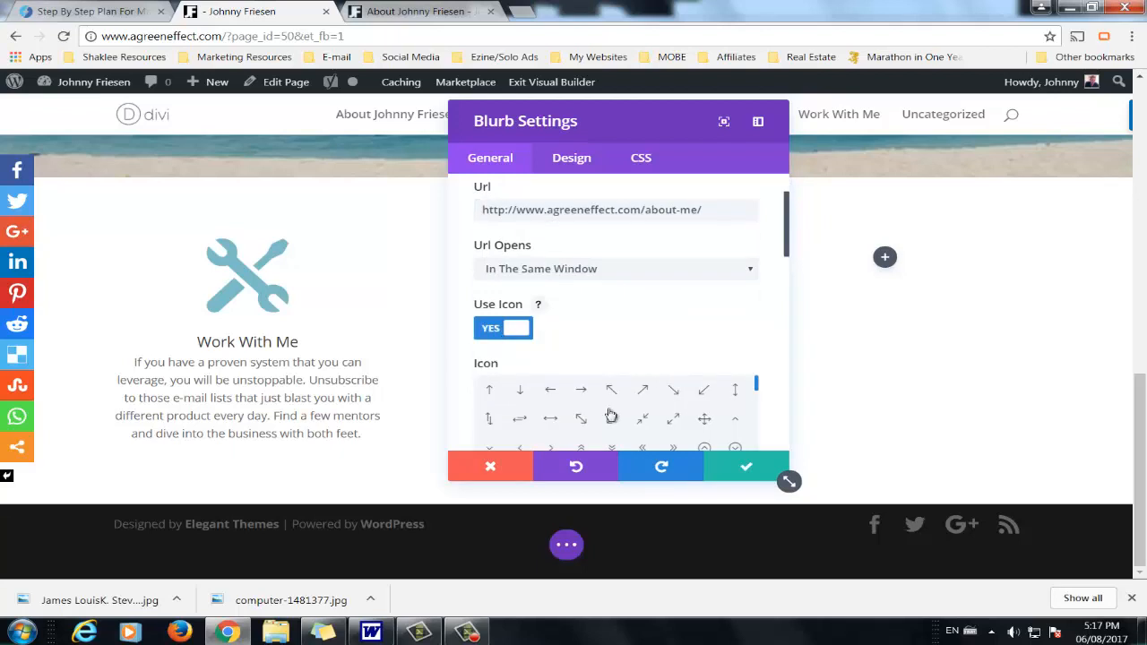
scroll(610, 415, "down", 5)
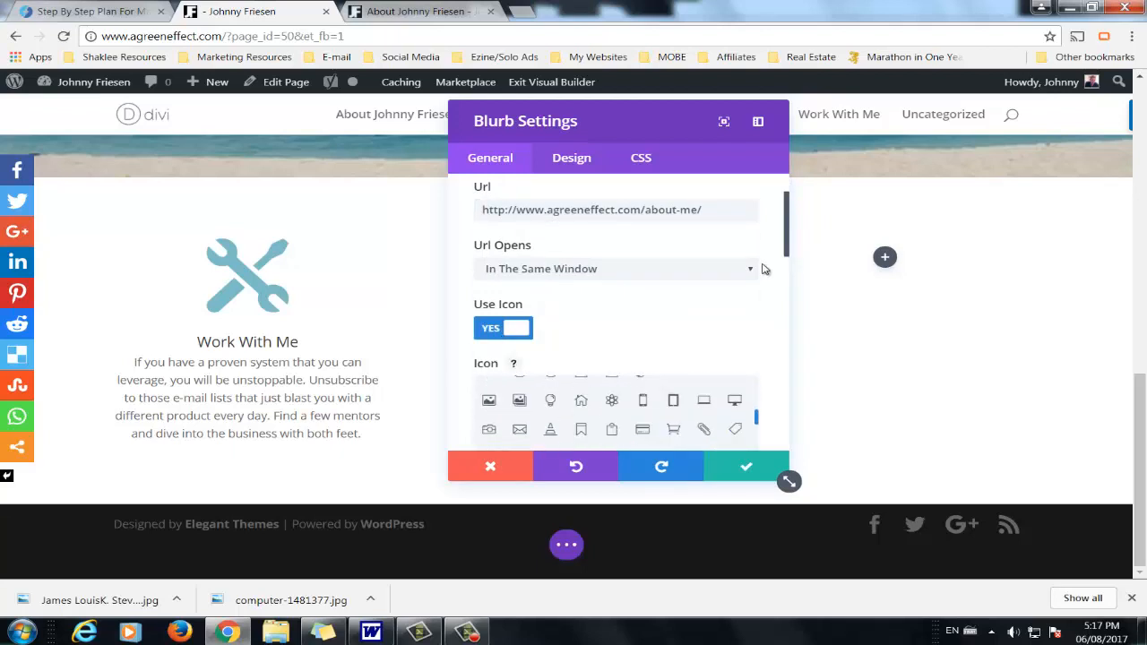
scroll(767, 311, "down", 2)
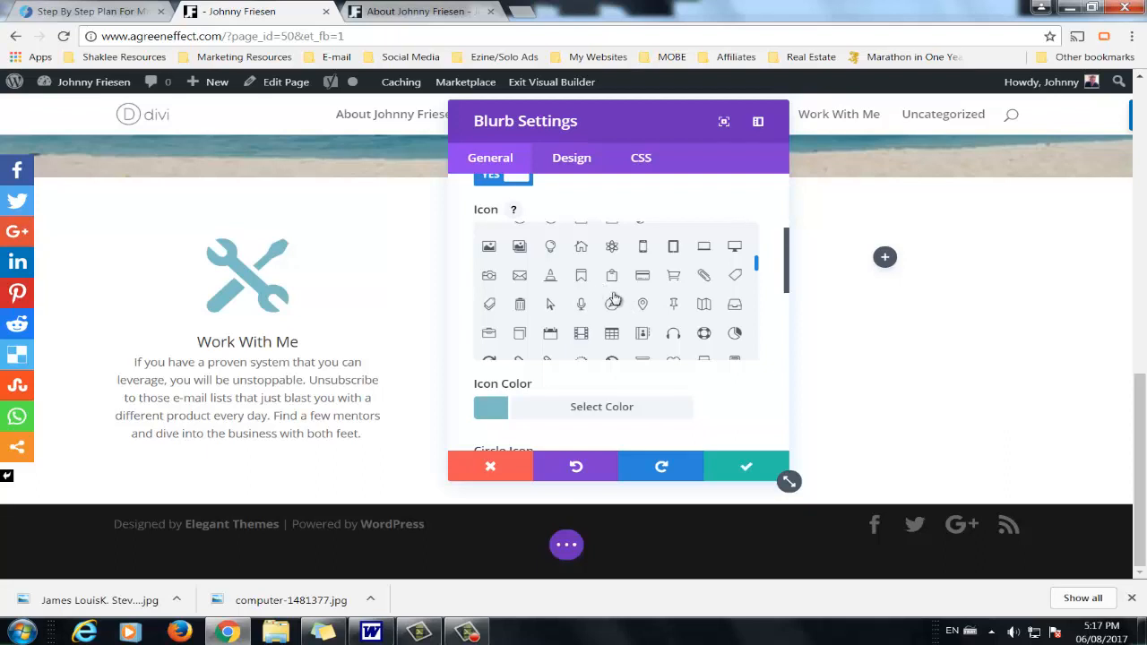
scroll(612, 299, "down", 8)
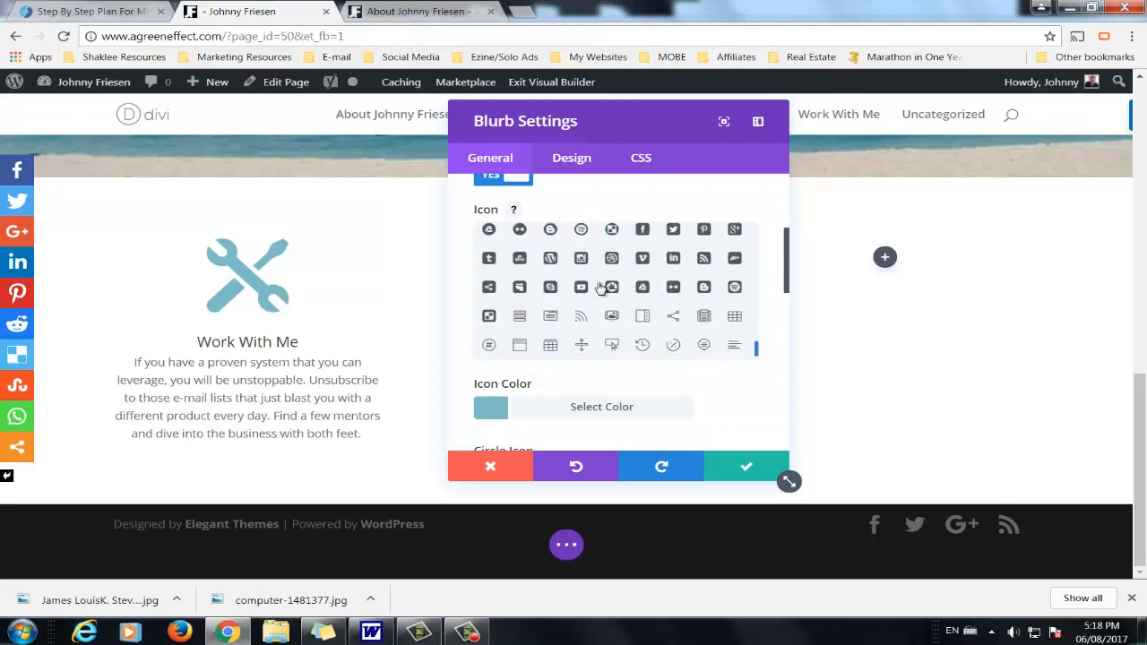
scroll(678, 273, "up", 4)
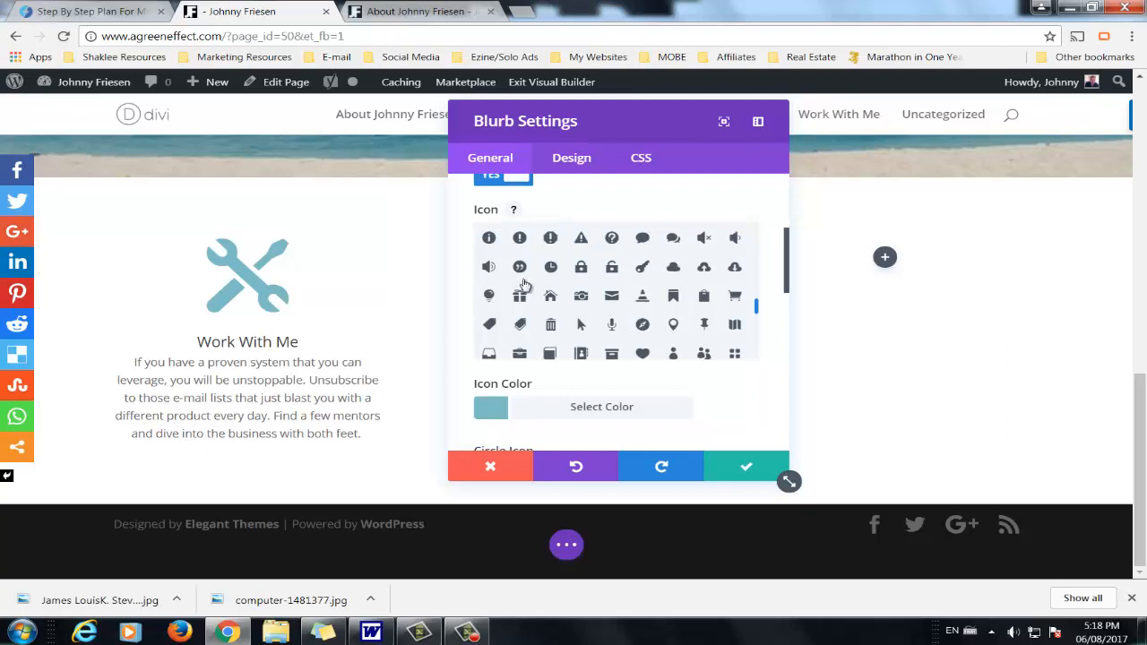
scroll(525, 277, "down", 3)
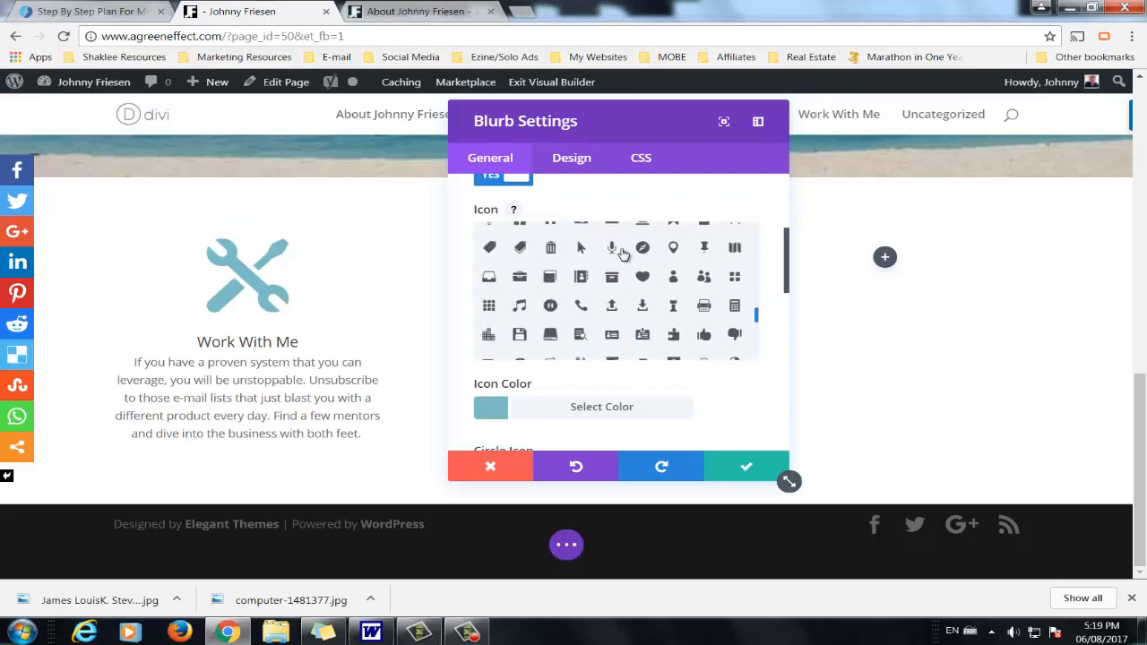
left_click(674, 277)
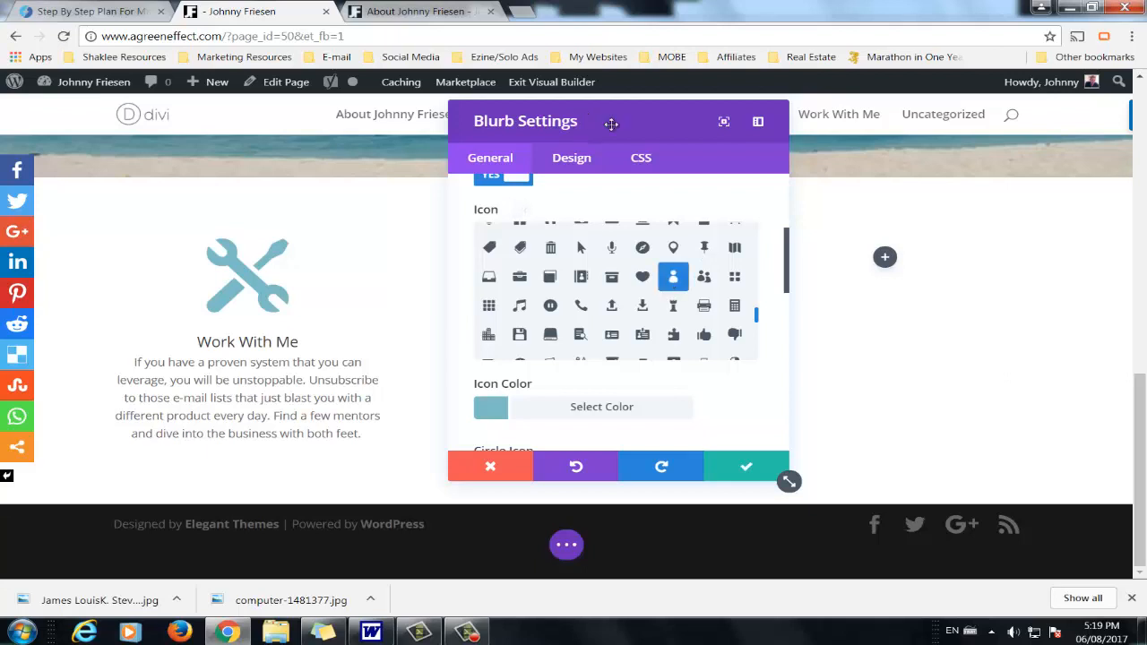
left_click_drag(609, 123, 777, 116)
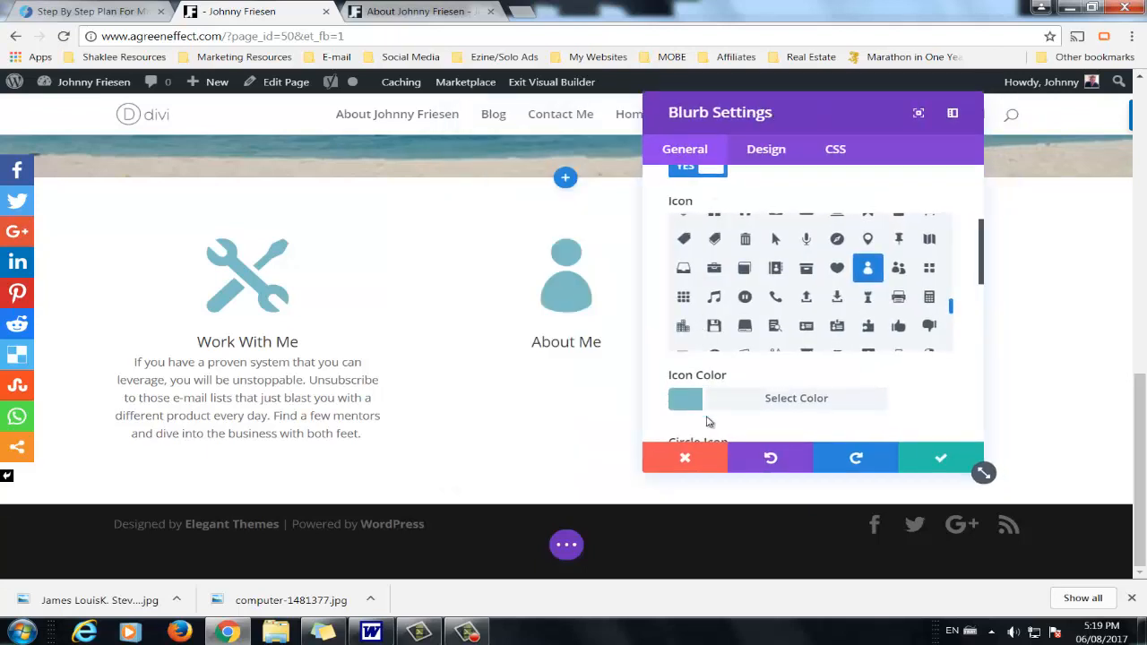
Step: Copy the paragraph under ABOUT ME on the reference page
left_click(101, 13)
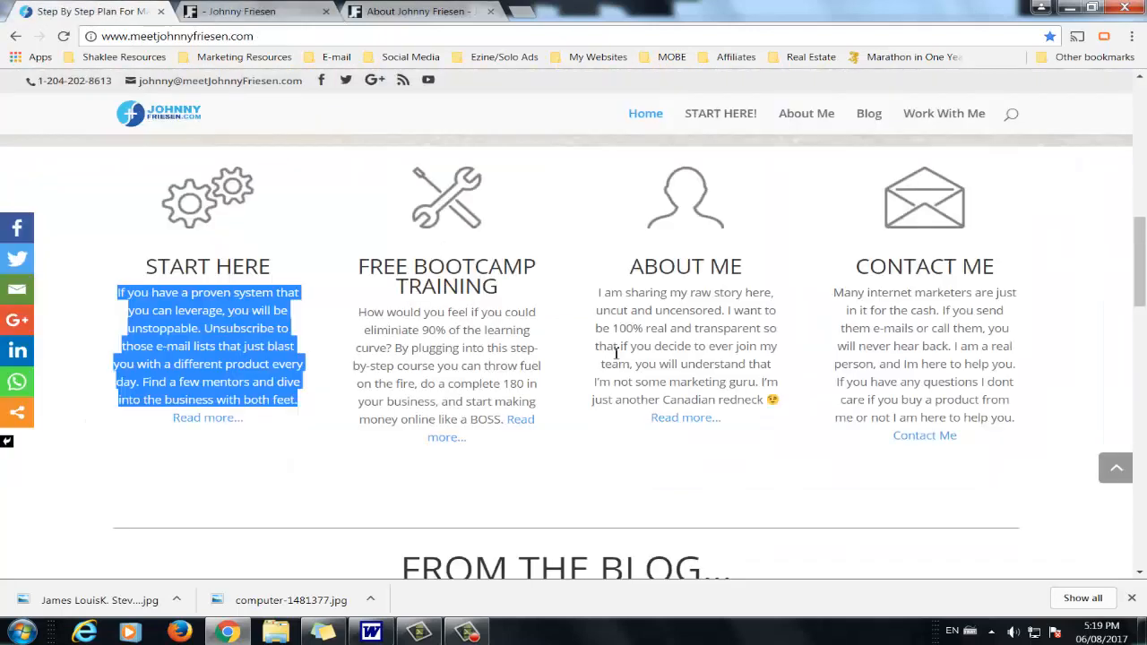
left_click_drag(600, 292, 793, 398)
right_click(716, 345)
left_click(758, 359)
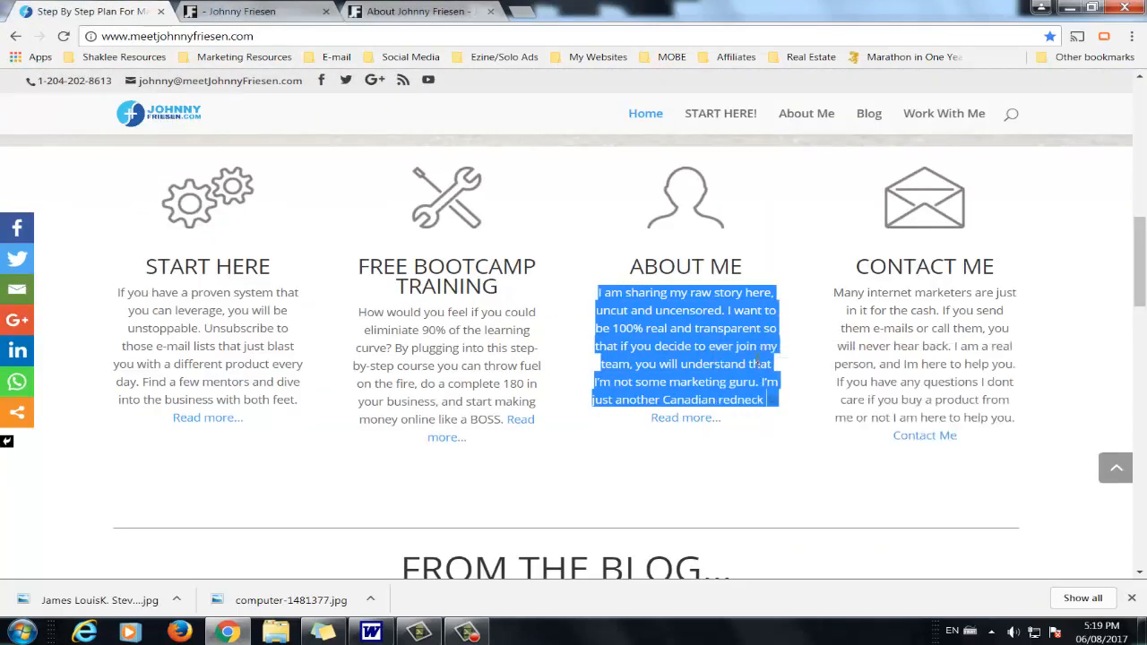
Step: Paste the copied ABOUT ME paragraph into the "About Me" blurb's content and save the module
left_click(304, 11)
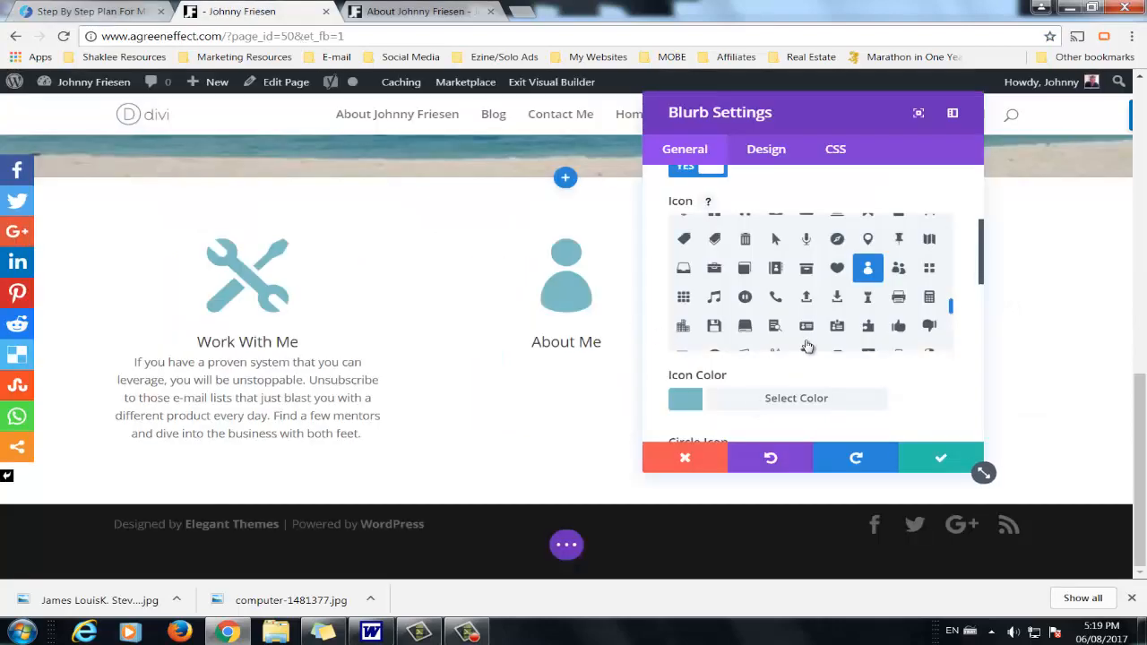
scroll(801, 318, "down", 1)
scroll(914, 357, "down", 5)
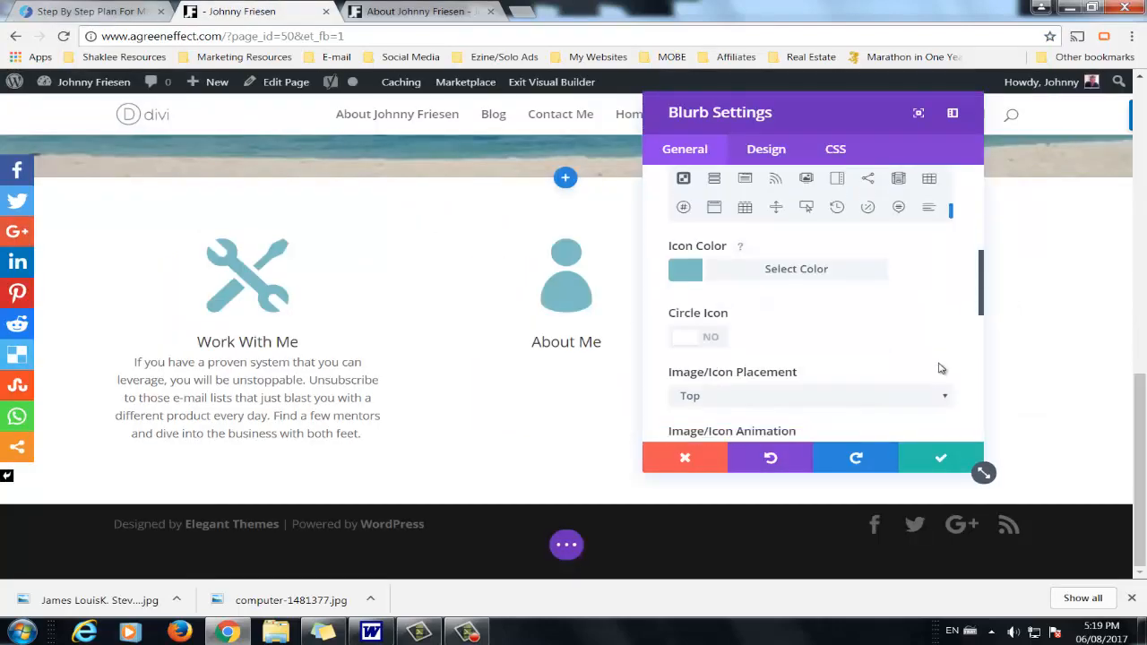
scroll(824, 309, "down", 2)
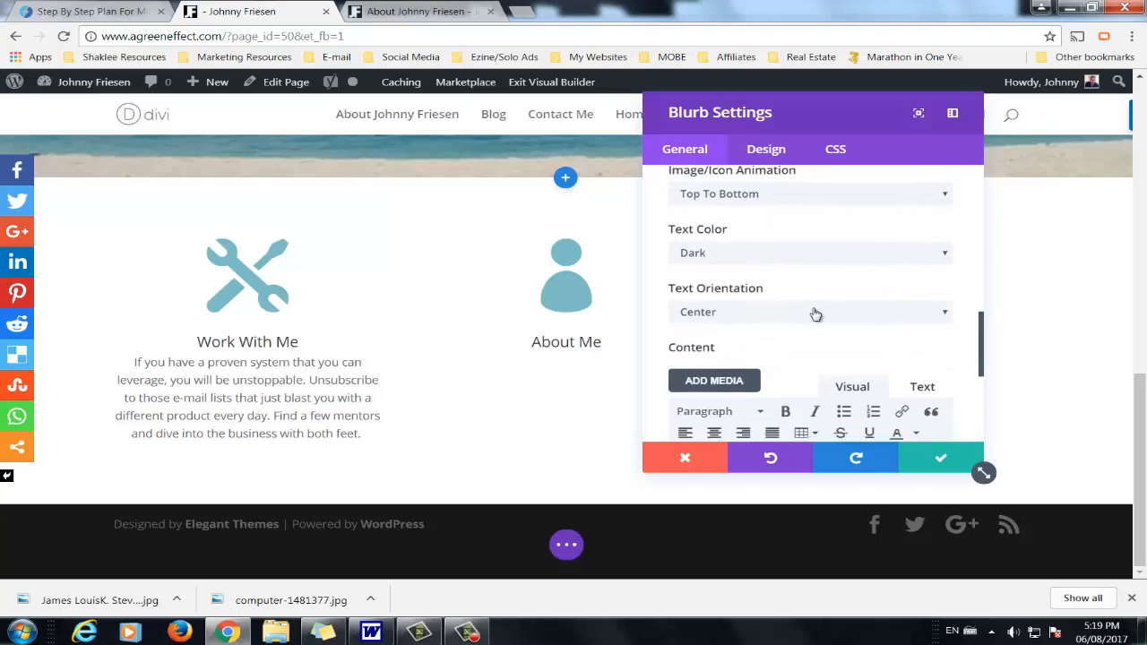
scroll(770, 353, "down", 3)
right_click(721, 348)
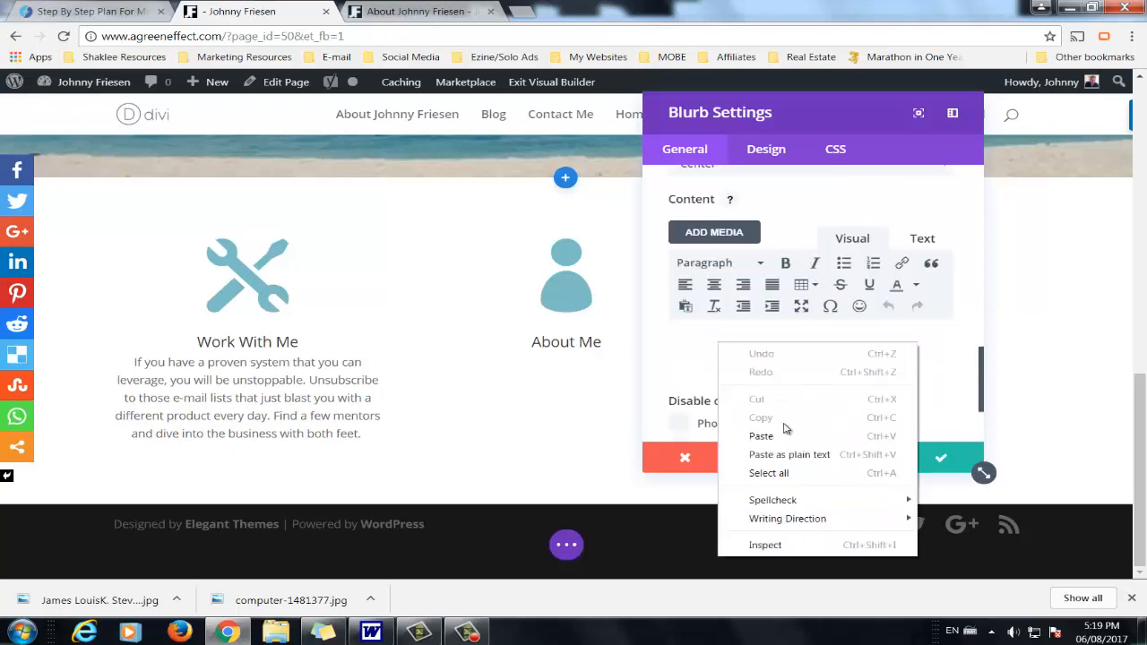
left_click(755, 430)
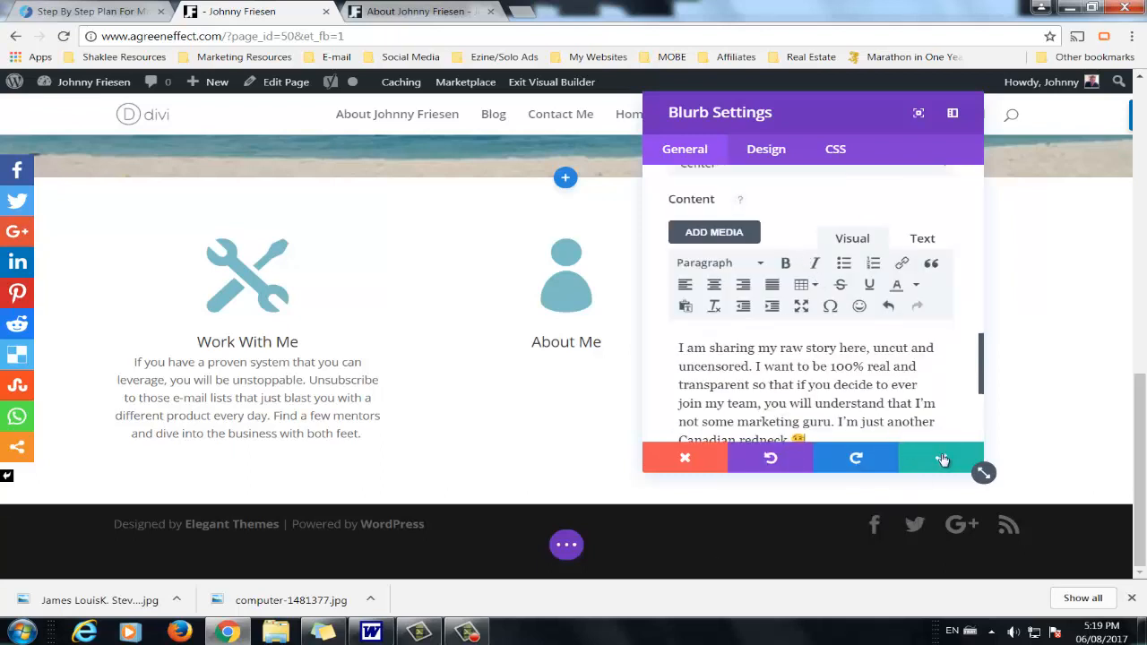
left_click(938, 459)
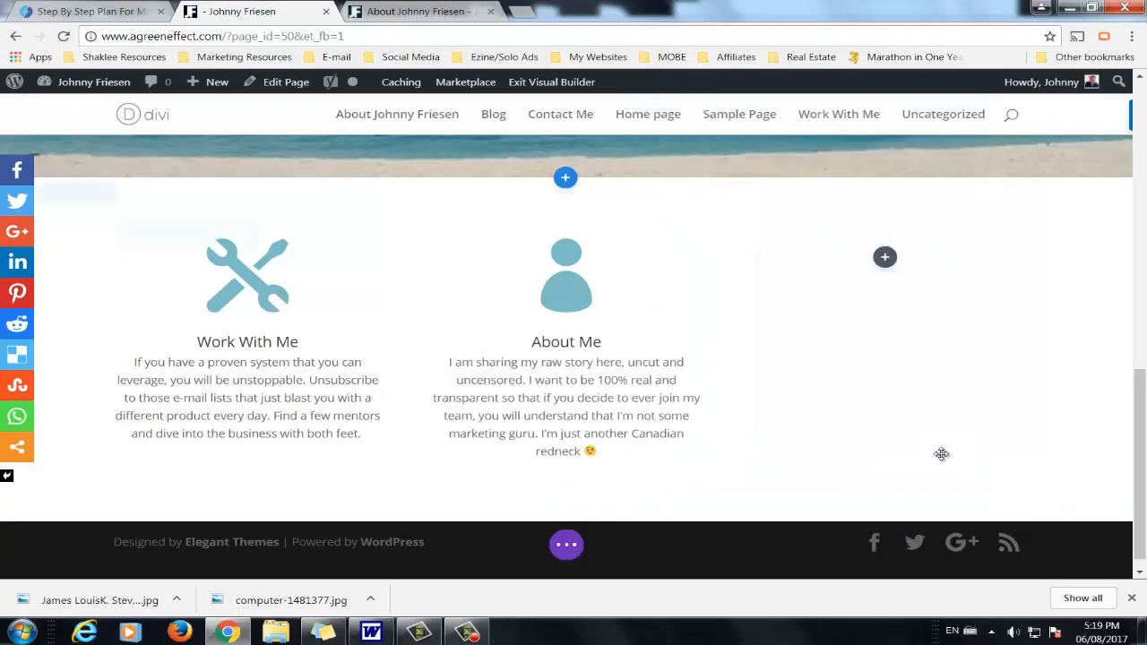
Step: Insert a Blurb module in the row's third column and title it "Contac Me"
left_click(885, 256)
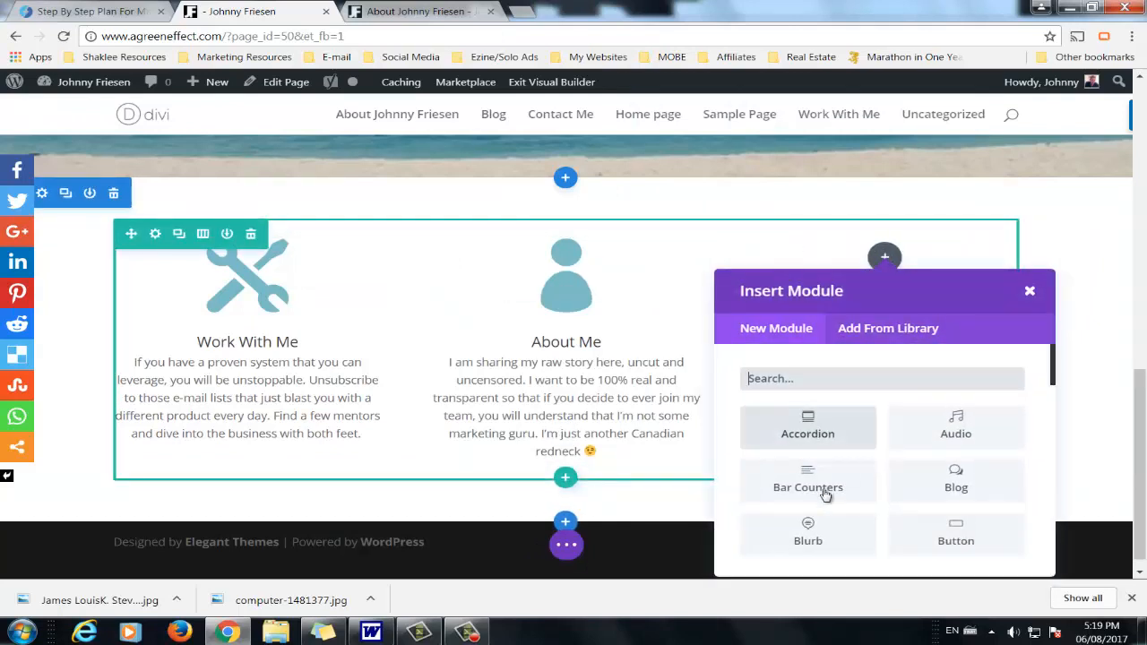
left_click(825, 540)
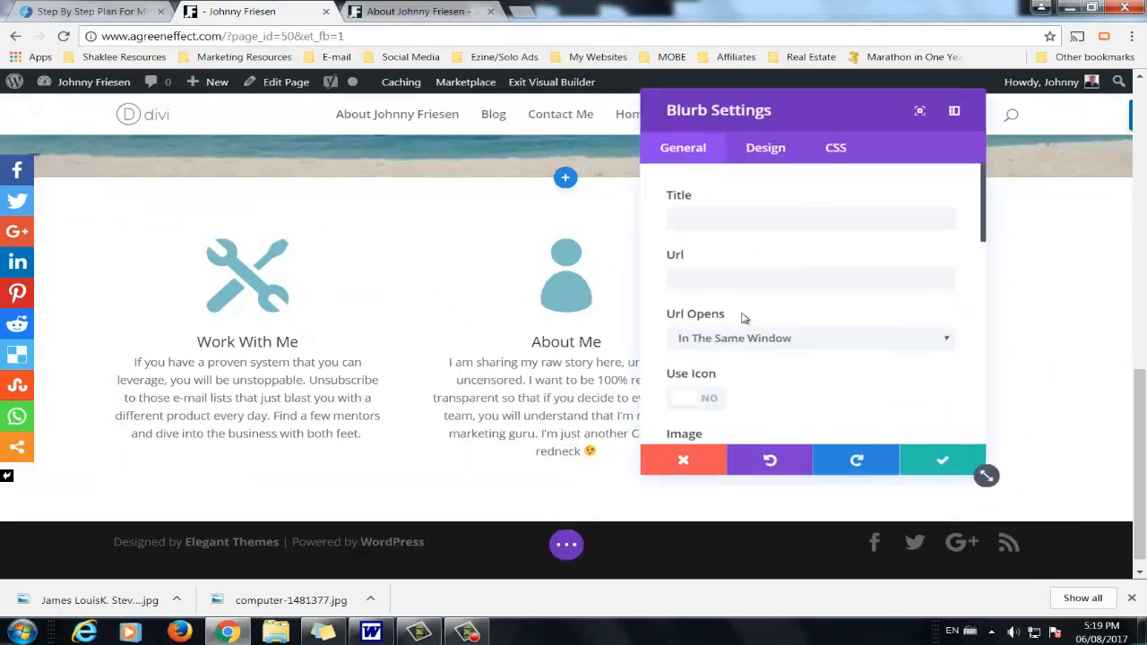
left_click(763, 219)
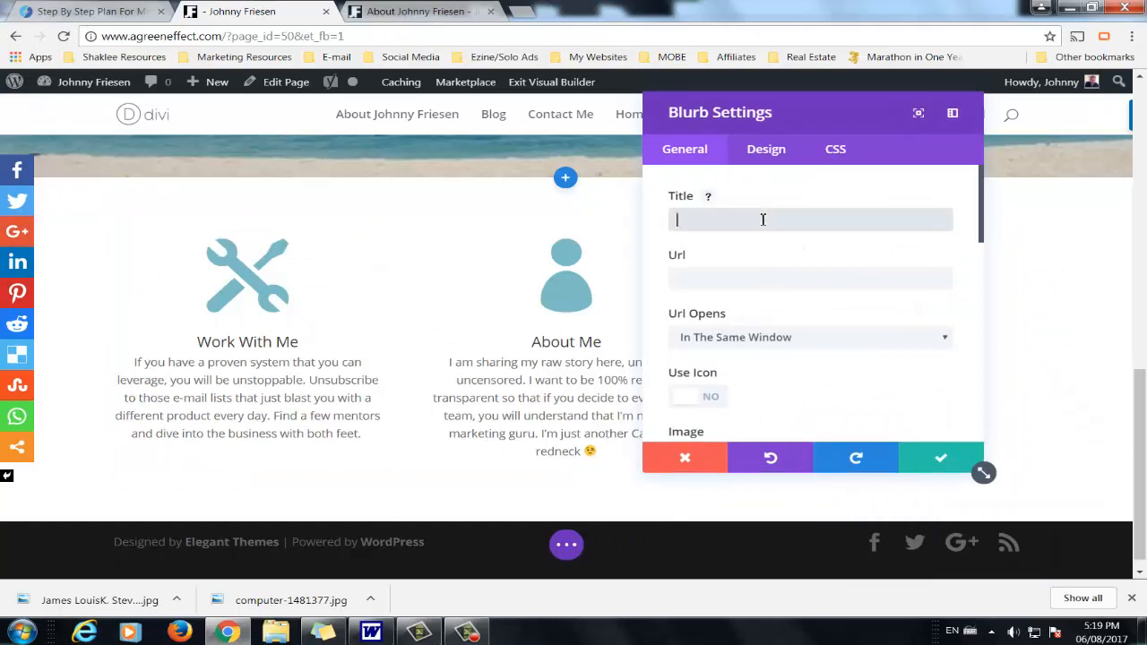
type("Contac Me")
left_click(716, 283)
left_click(388, 18)
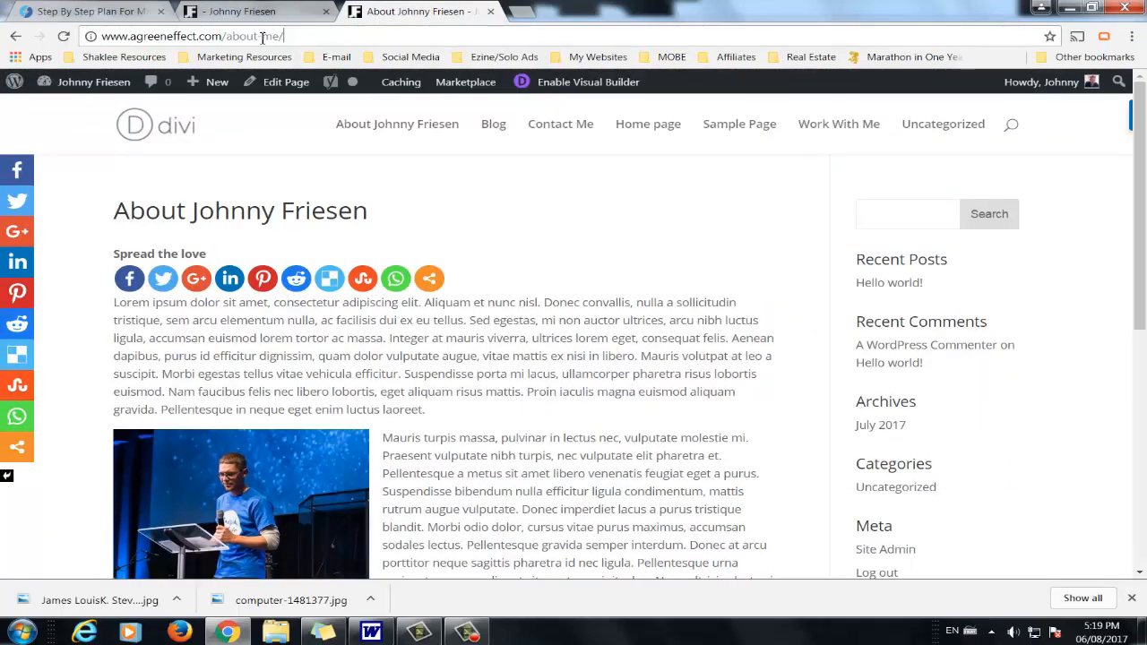
left_click_drag(225, 35, 285, 36)
key("BackSpace")
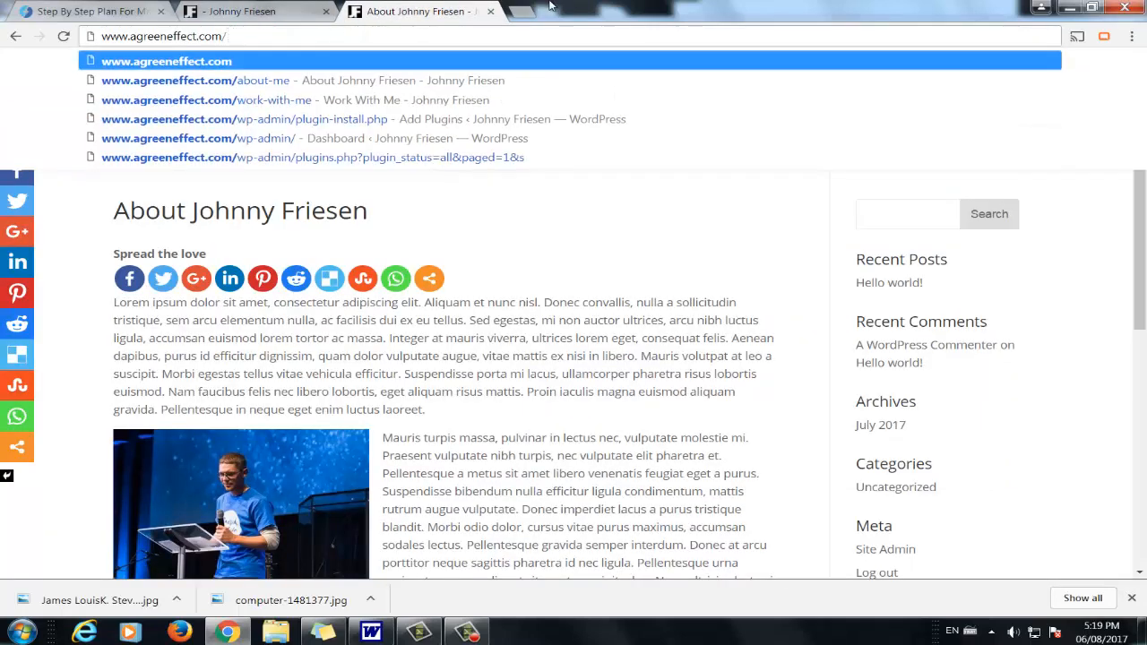
type("con")
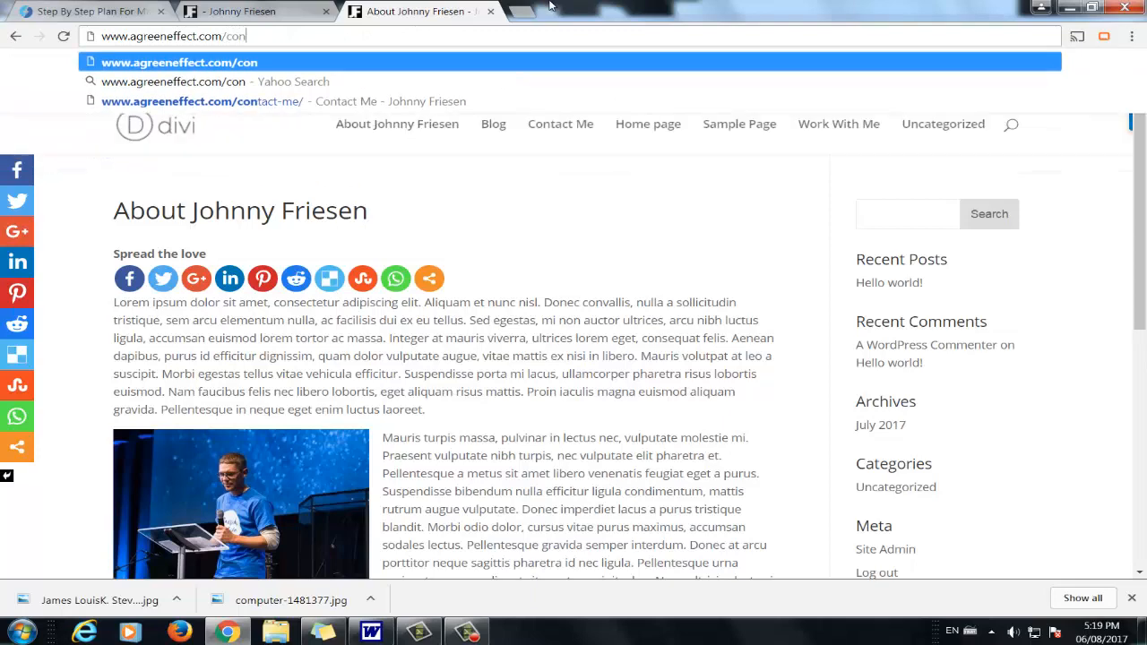
key("Down")
key("Down")
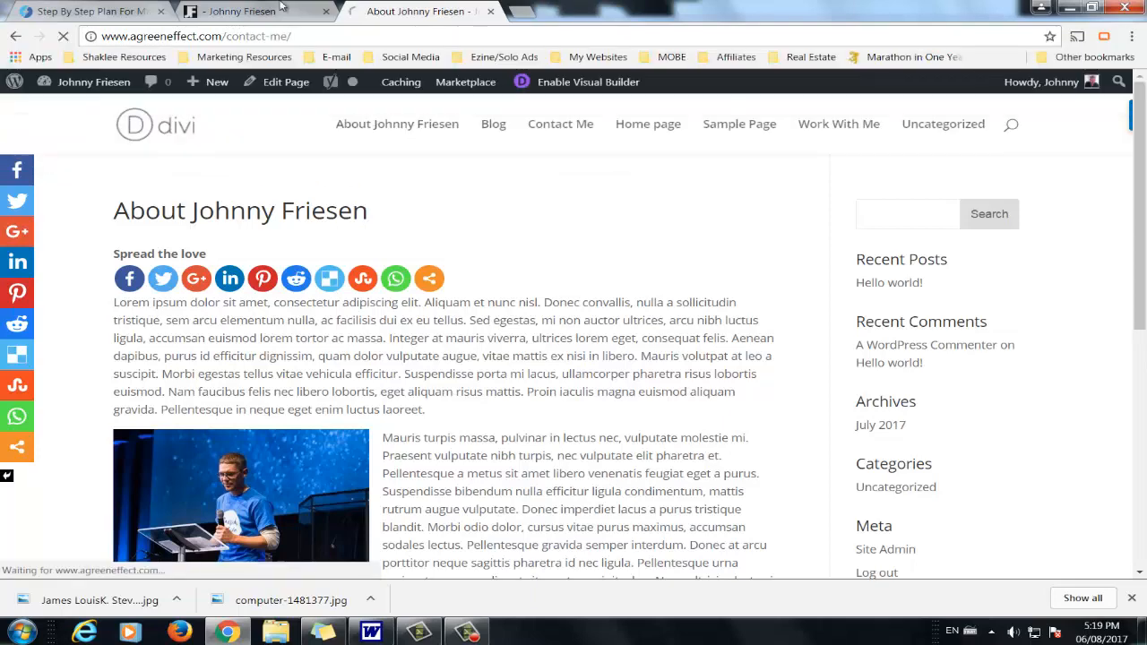
right_click(199, 36)
left_click(230, 94)
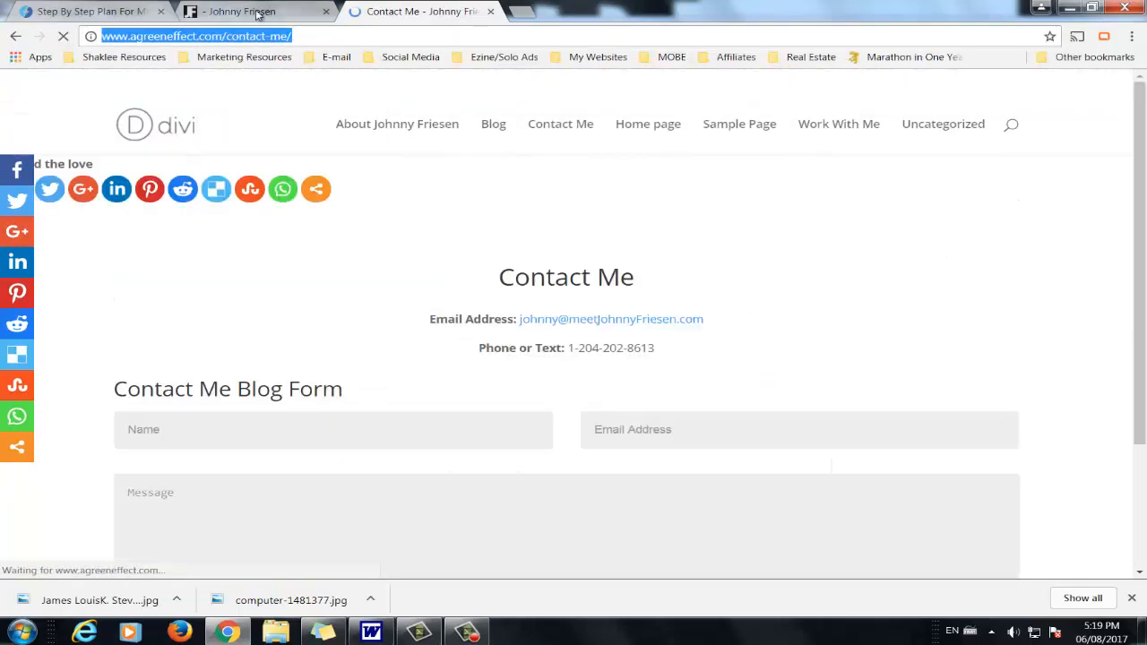
Step: Paste the copied contact-me address as the third-column blurb's link URL
left_click(268, 11)
right_click(708, 282)
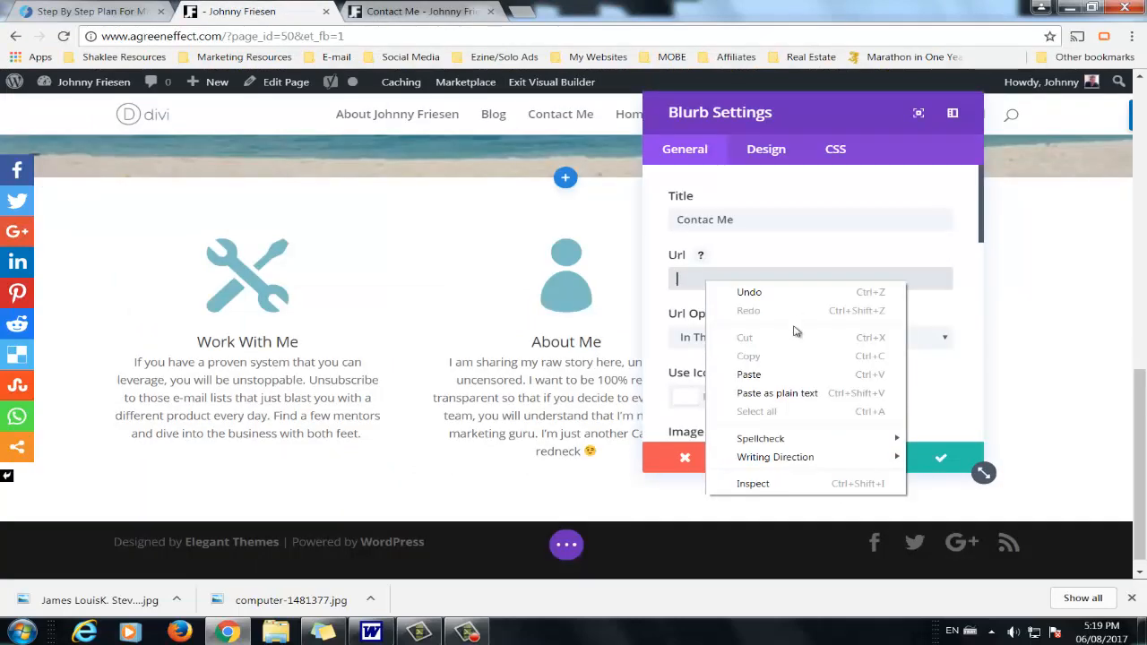
left_click(778, 369)
Step: Enable the icon option for the "Contac Me" blurb and choose the telephone handset icon
scroll(896, 363, "down", 5)
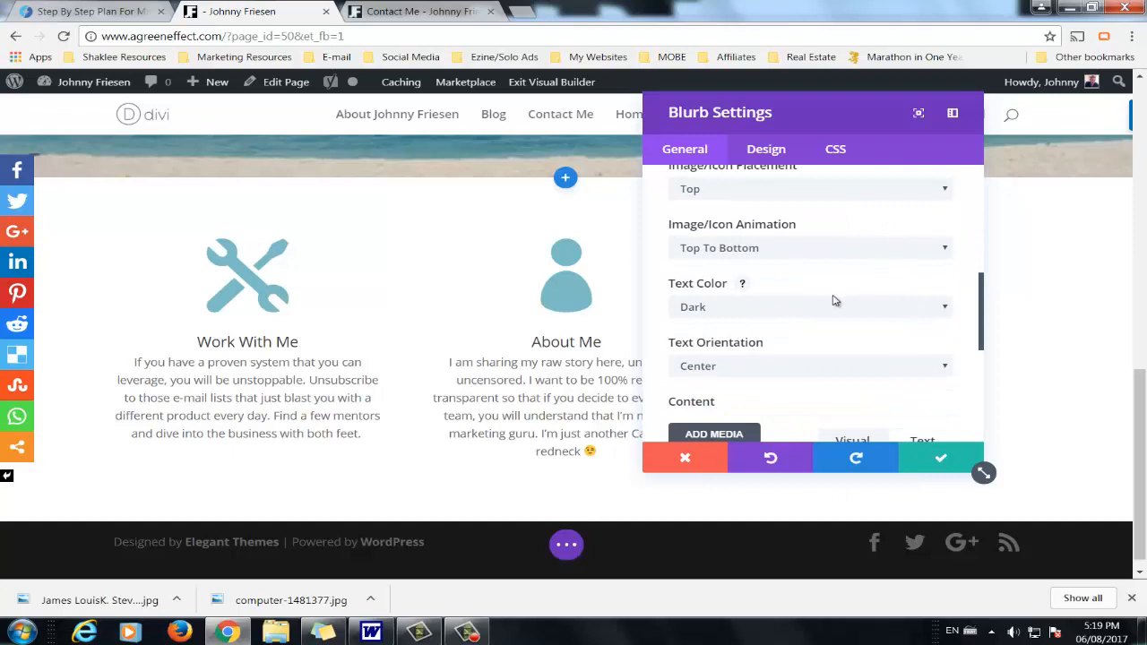
scroll(833, 300, "up", 3)
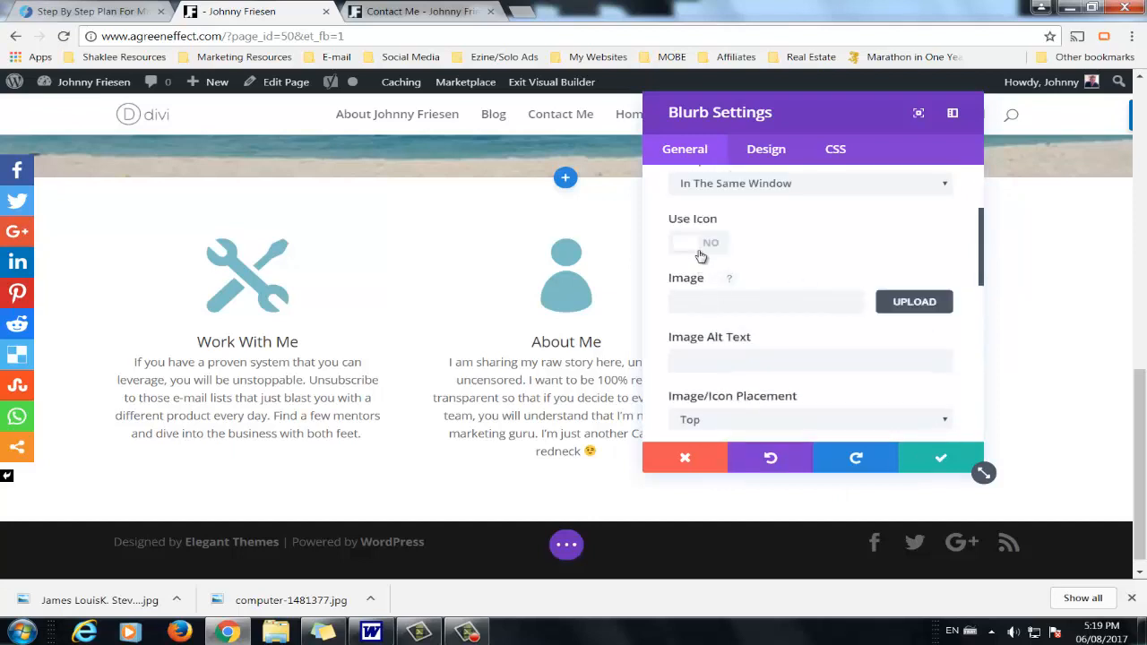
scroll(717, 287, "up", 1)
left_click(695, 324)
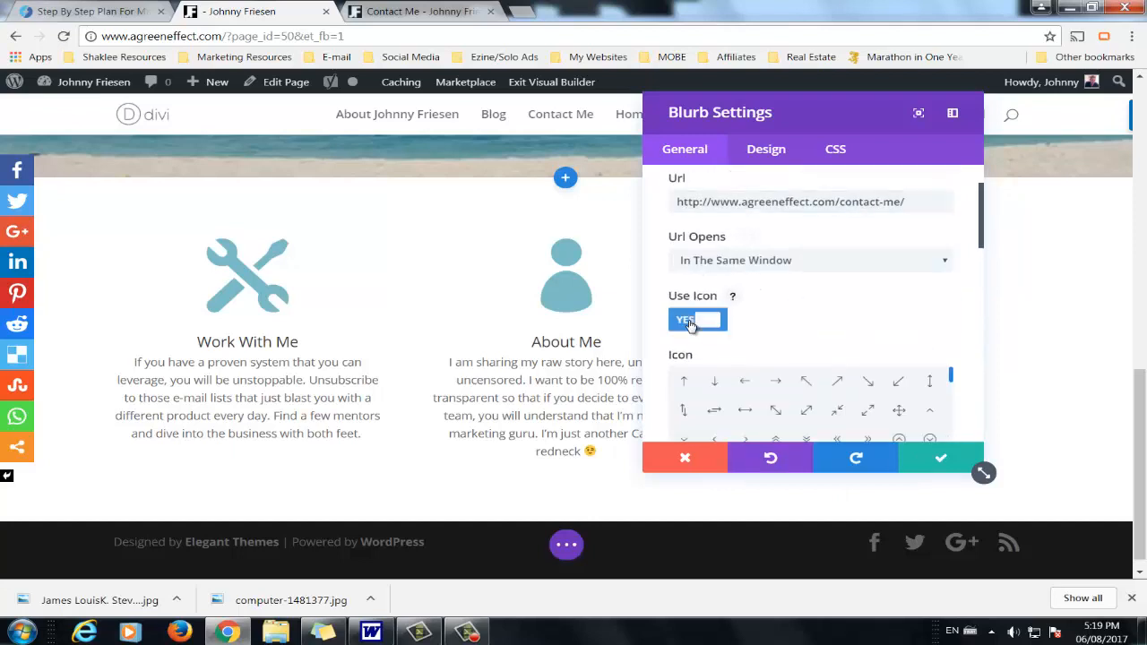
scroll(864, 304, "down", 2)
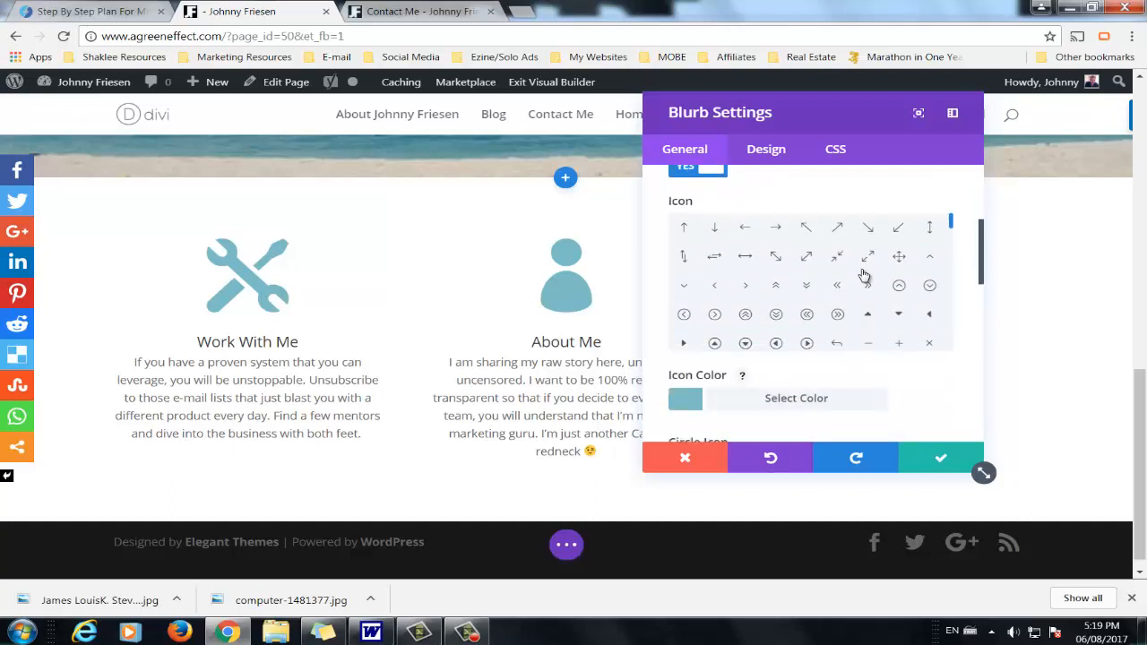
scroll(863, 275, "down", 5)
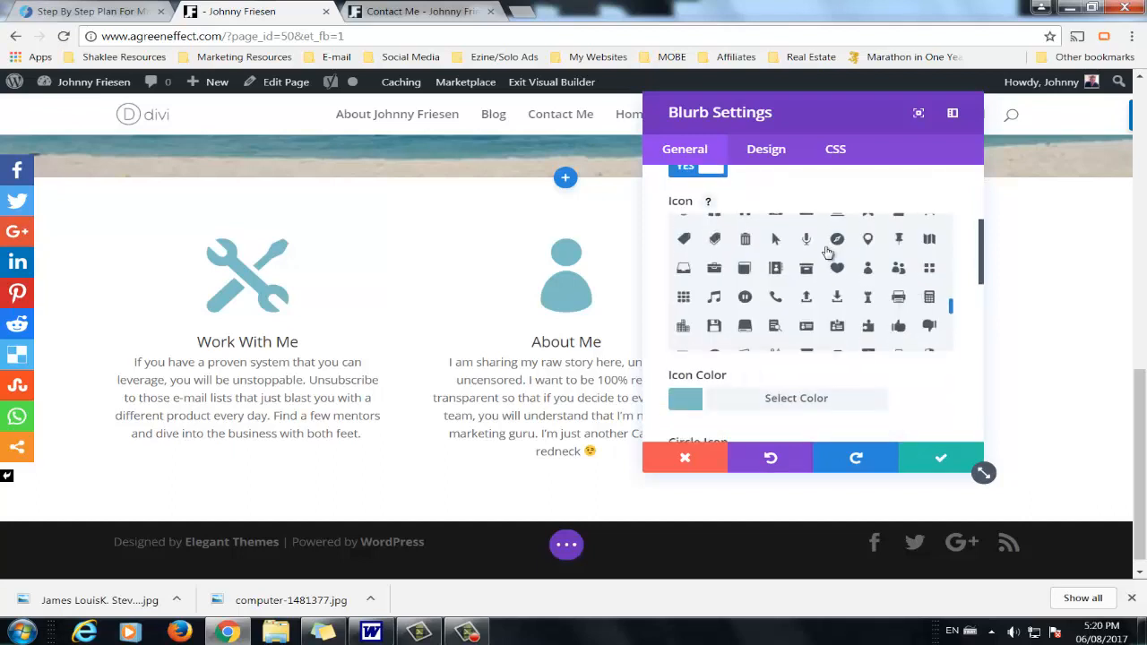
left_click(776, 298)
scroll(845, 349, "down", 5)
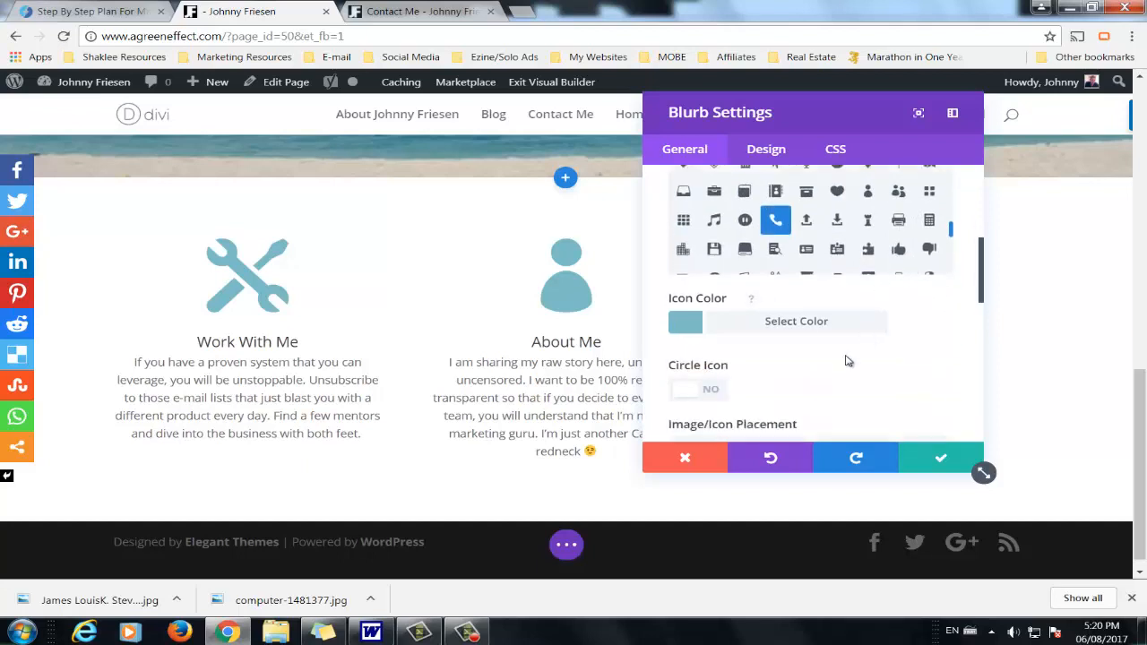
scroll(850, 306, "down", 8)
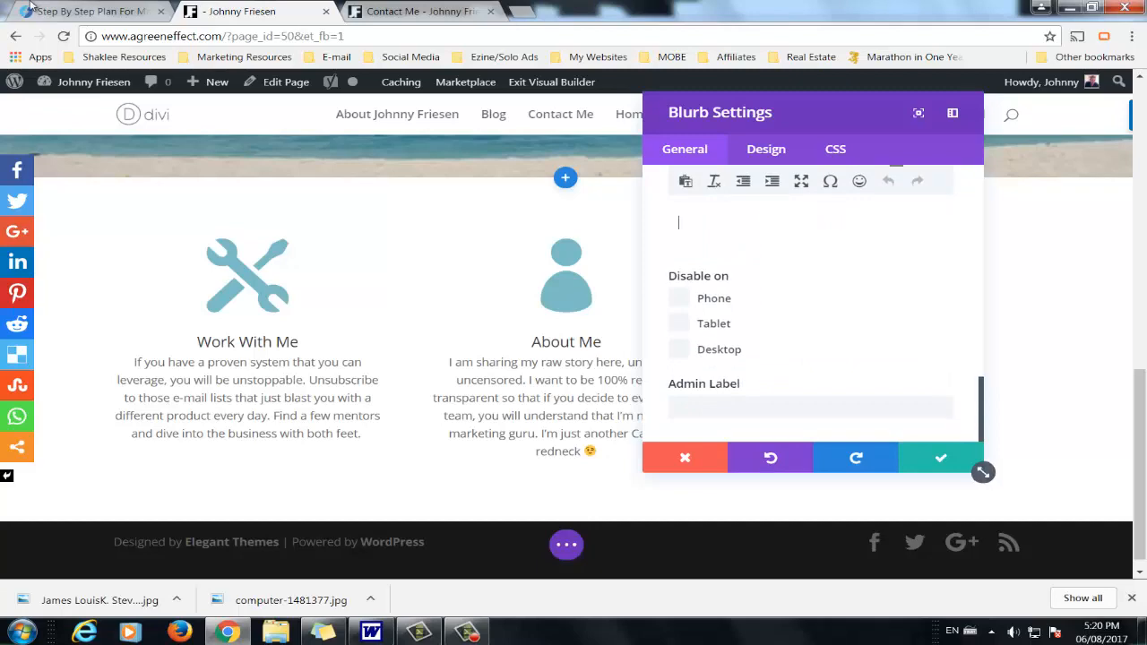
key("ctrl+1")
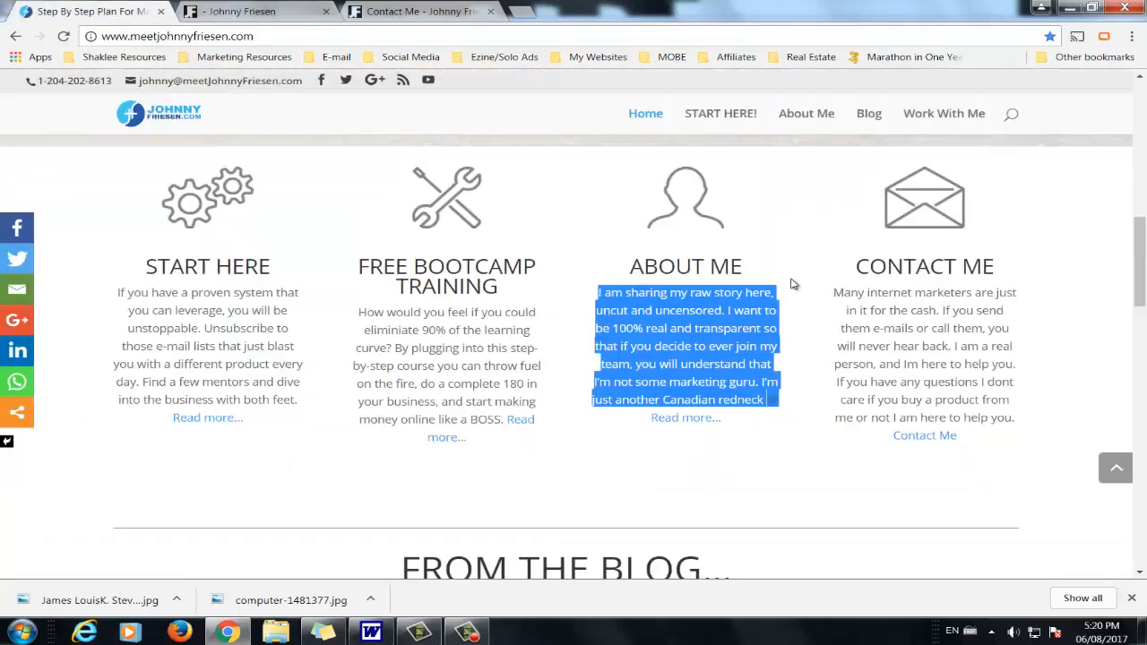
left_click_drag(834, 294, 1015, 417)
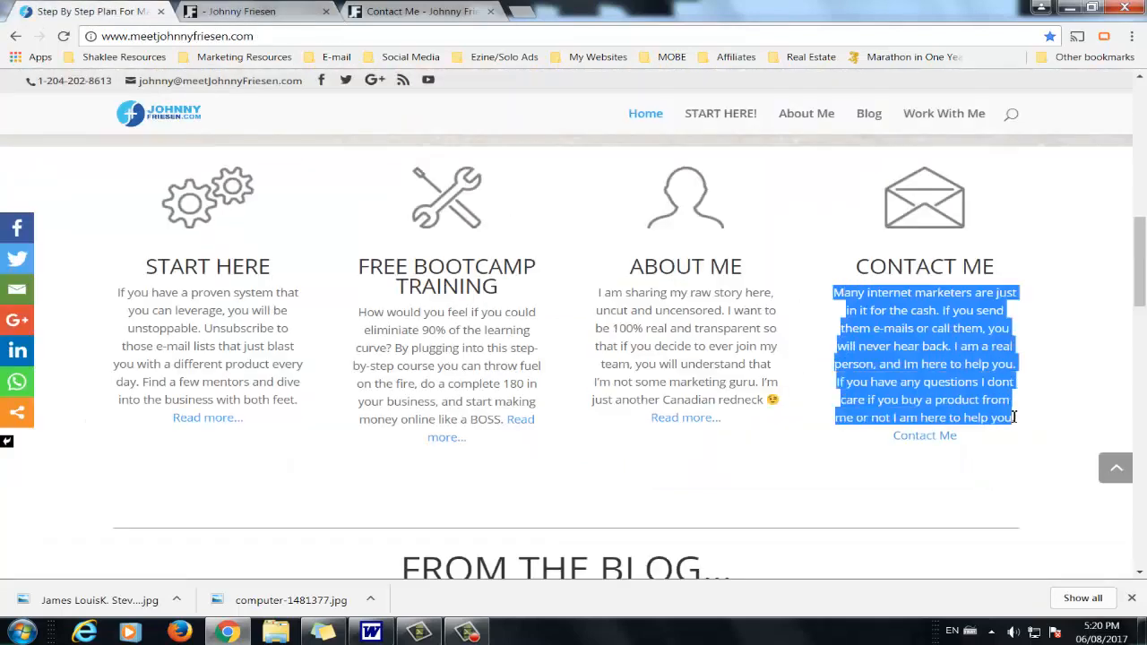
right_click(955, 380)
left_click(952, 389)
Step: Paste the copied CONTACT ME paragraph into the "Contac Me" blurb's content and save the module
left_click(268, 10)
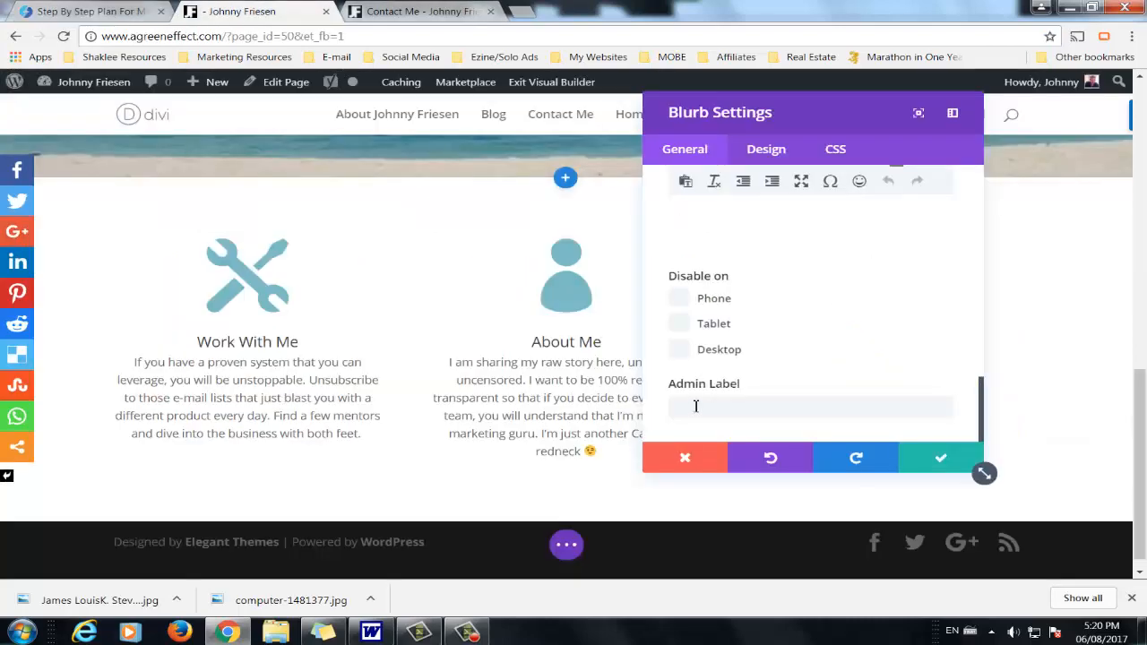
right_click(707, 214)
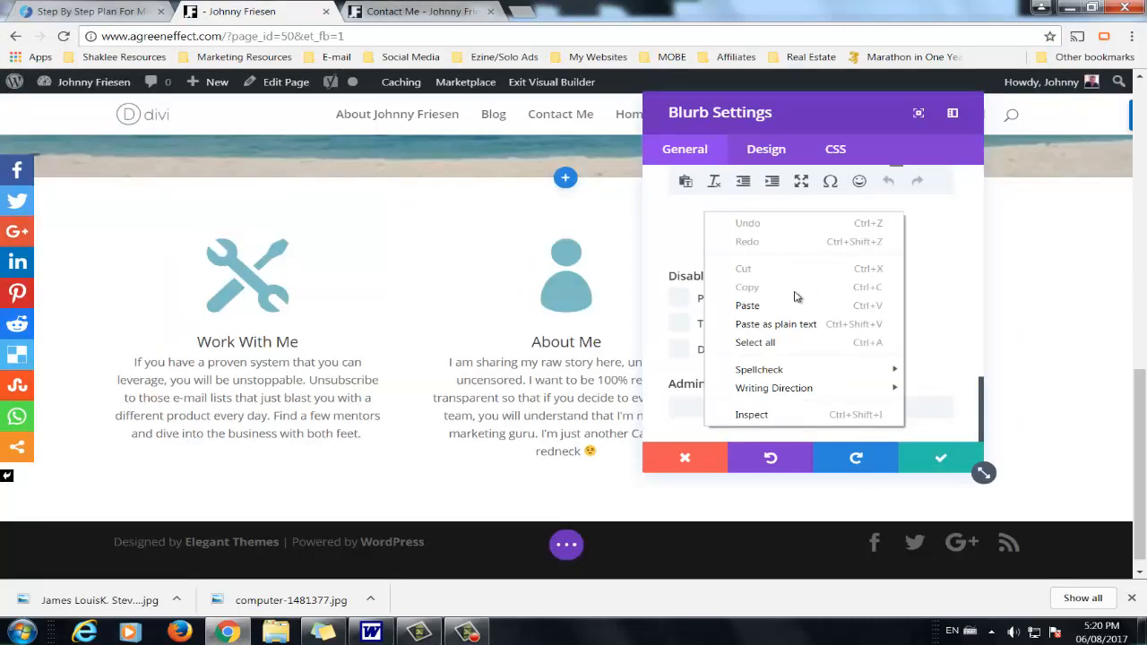
left_click(785, 308)
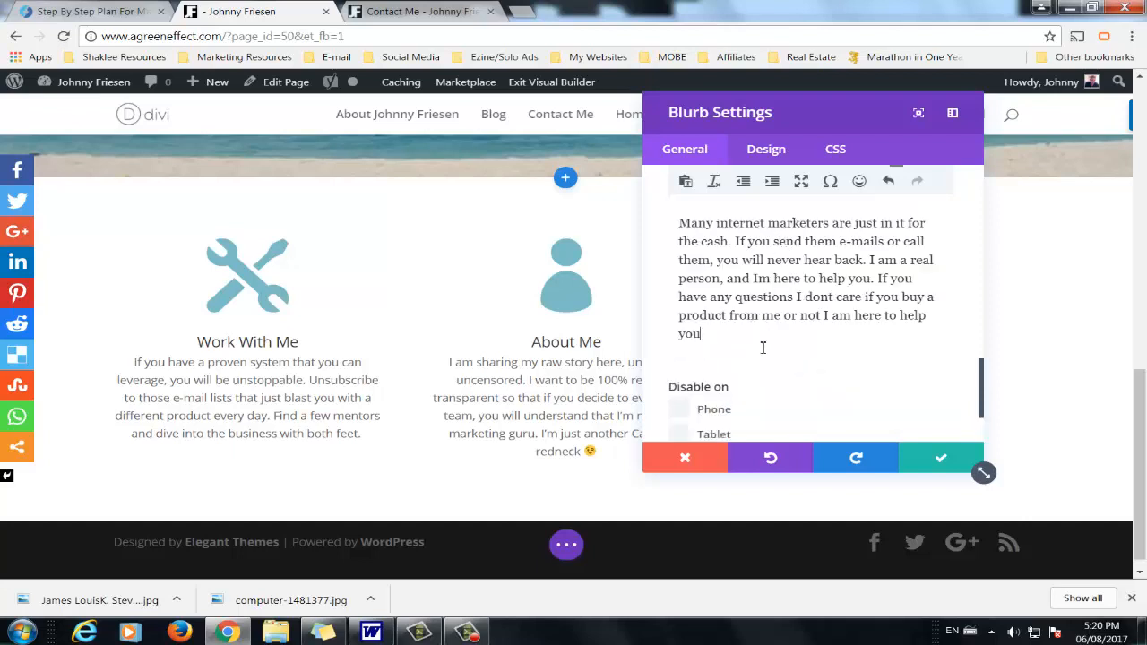
left_click(935, 457)
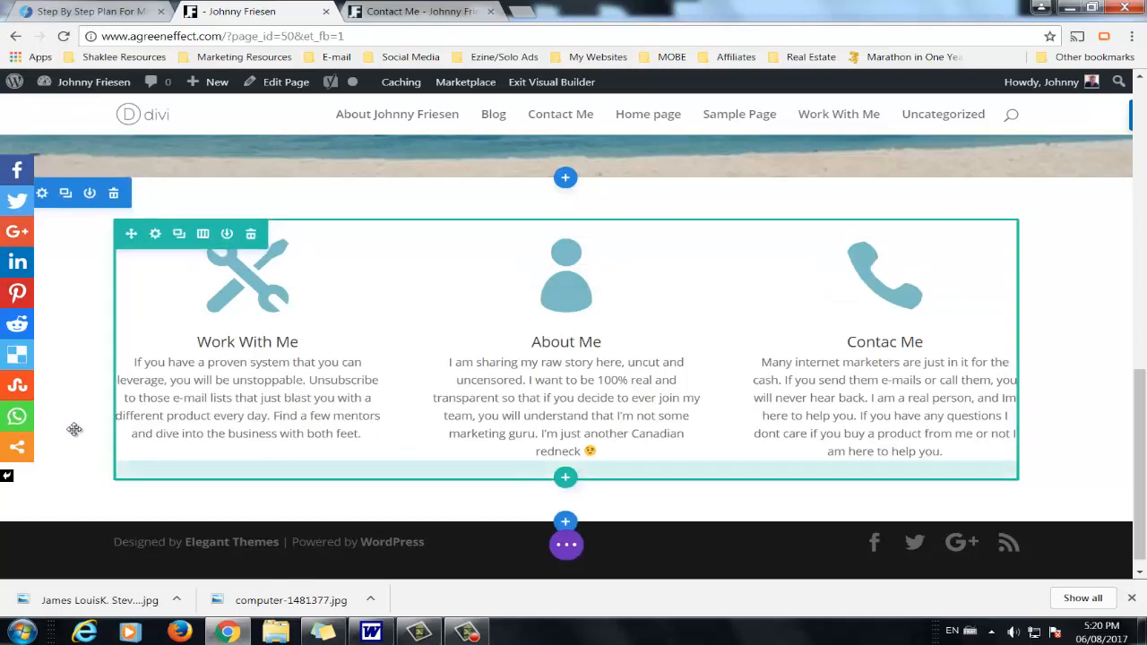
scroll(205, 310, "up", 2)
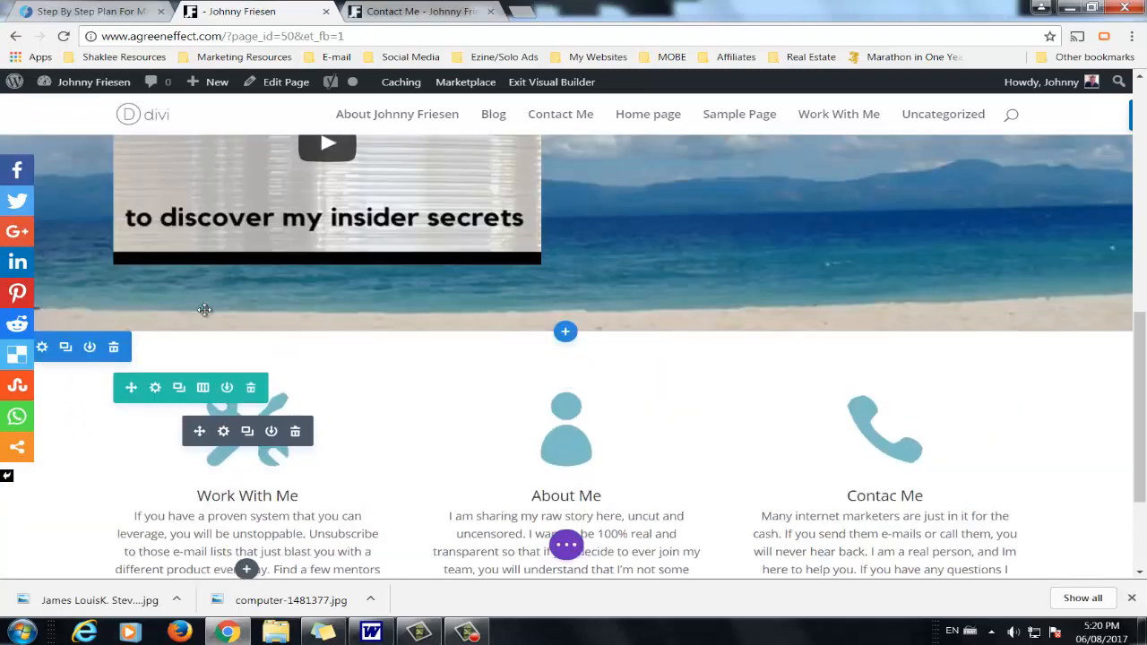
scroll(192, 322, "up", 2)
scroll(331, 317, "down", 4)
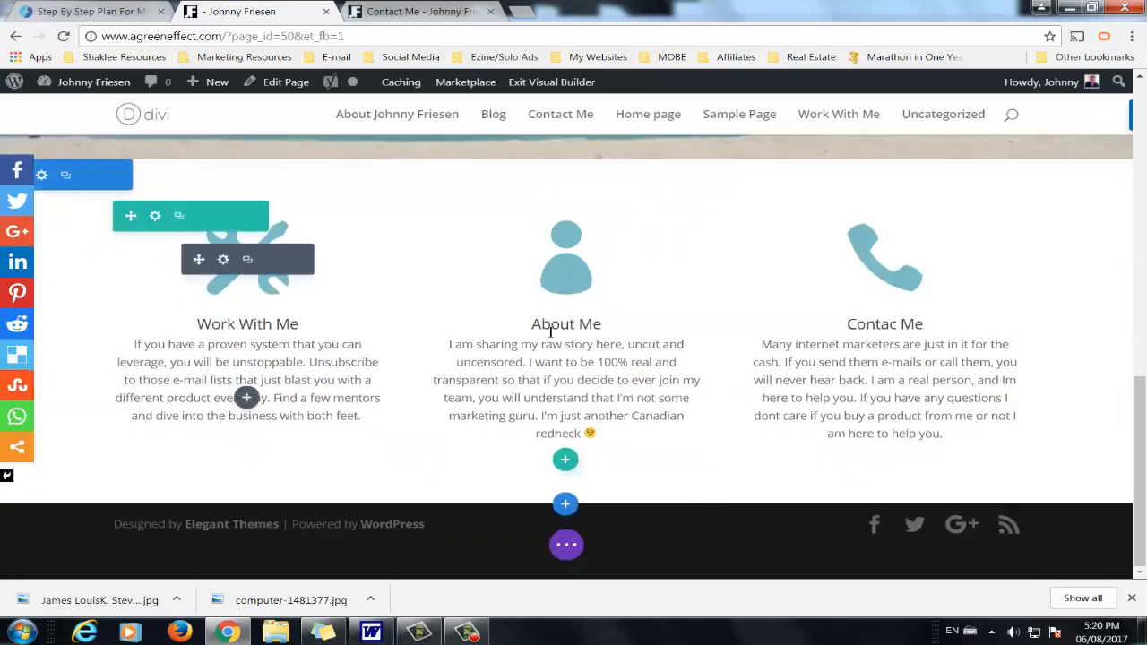
scroll(549, 333, "up", 10)
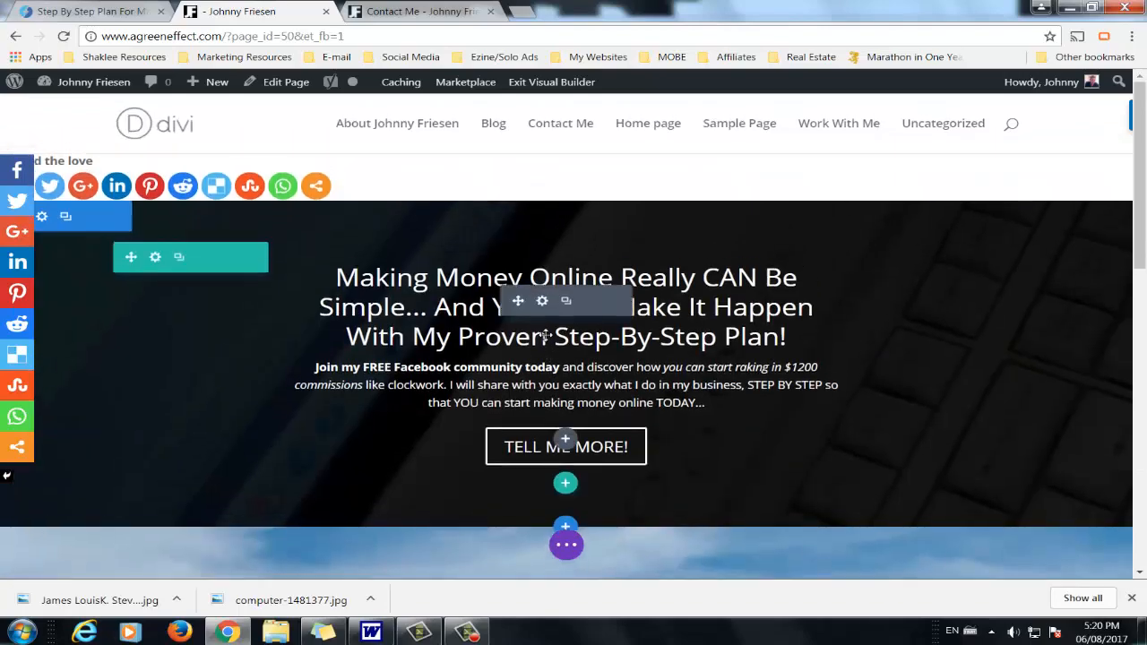
scroll(545, 335, "down", 10)
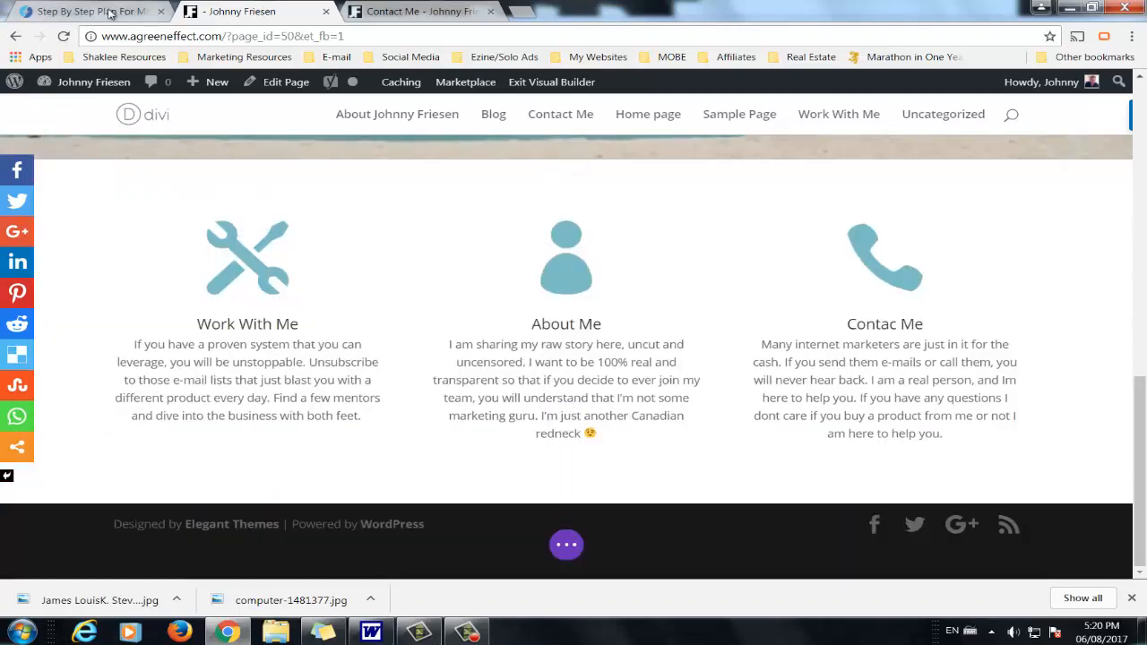
left_click(108, 12)
scroll(468, 367, "down", 4)
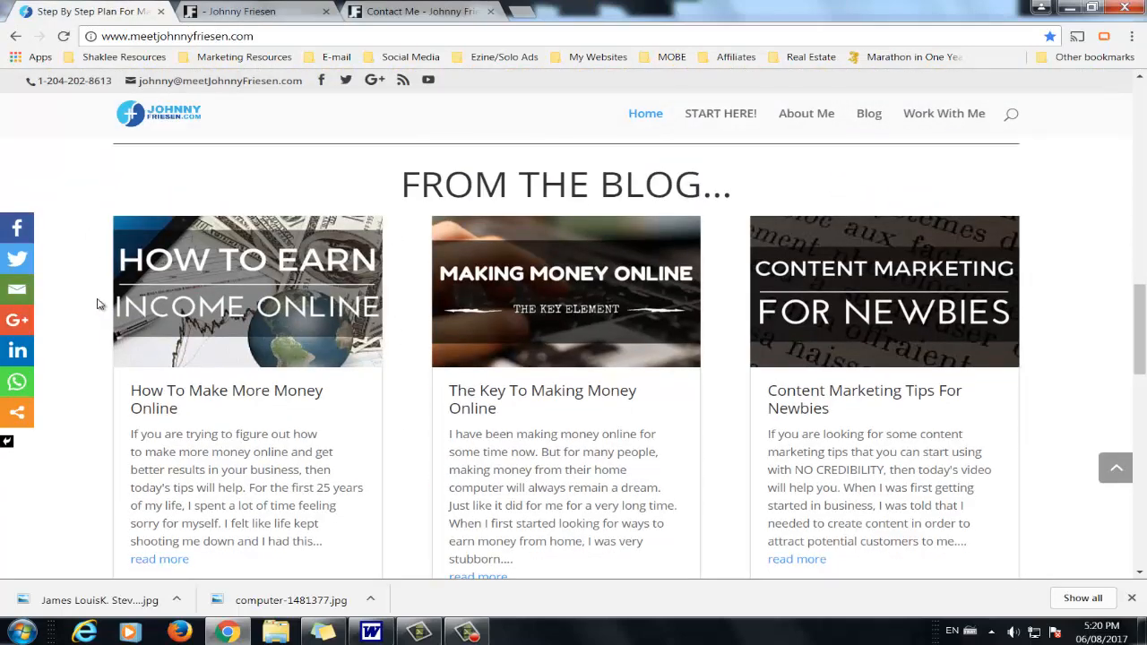
scroll(573, 296, "up", 2)
scroll(353, 287, "down", 2)
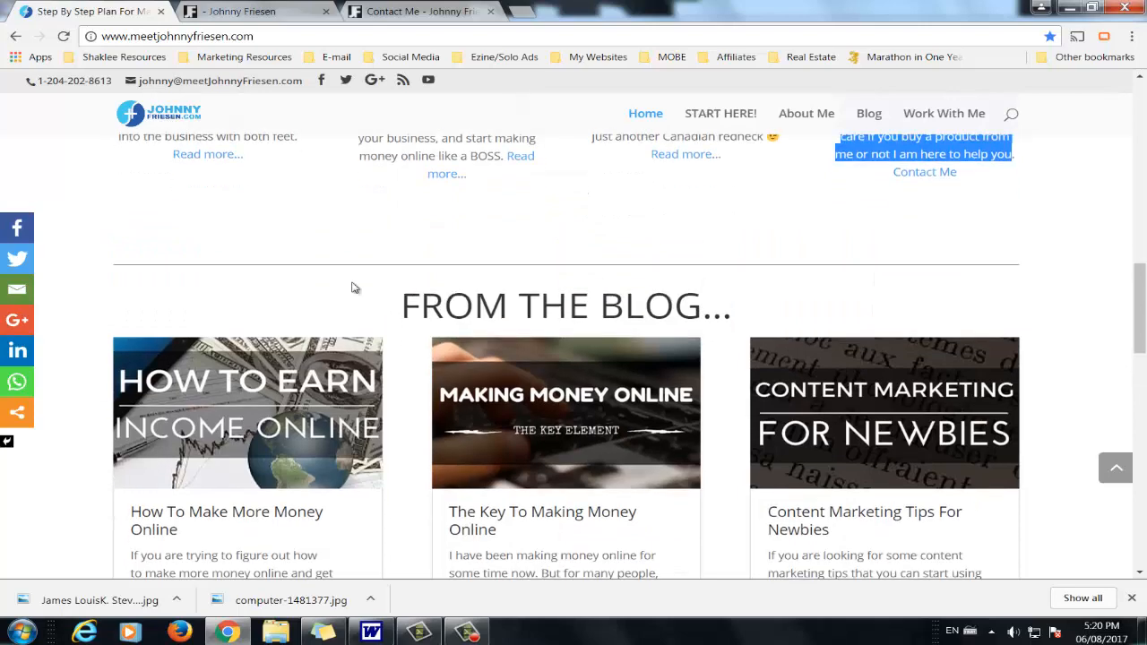
Step: Add a regular section with a single-column row below the blurb section of the Divi page
left_click(251, 13)
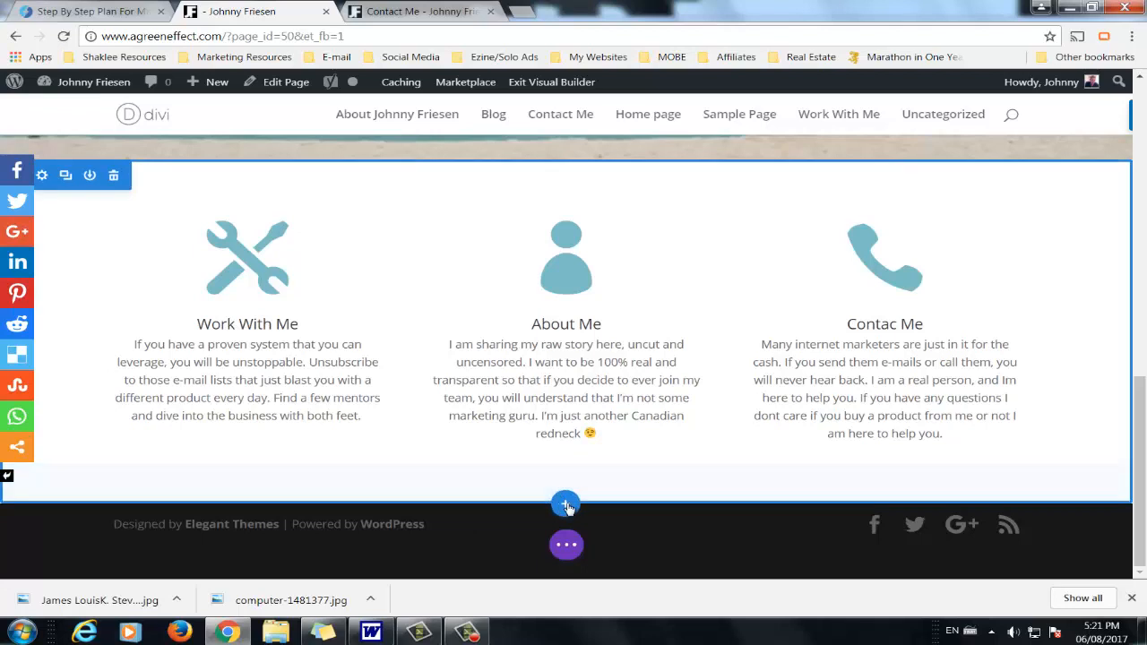
left_click(566, 505)
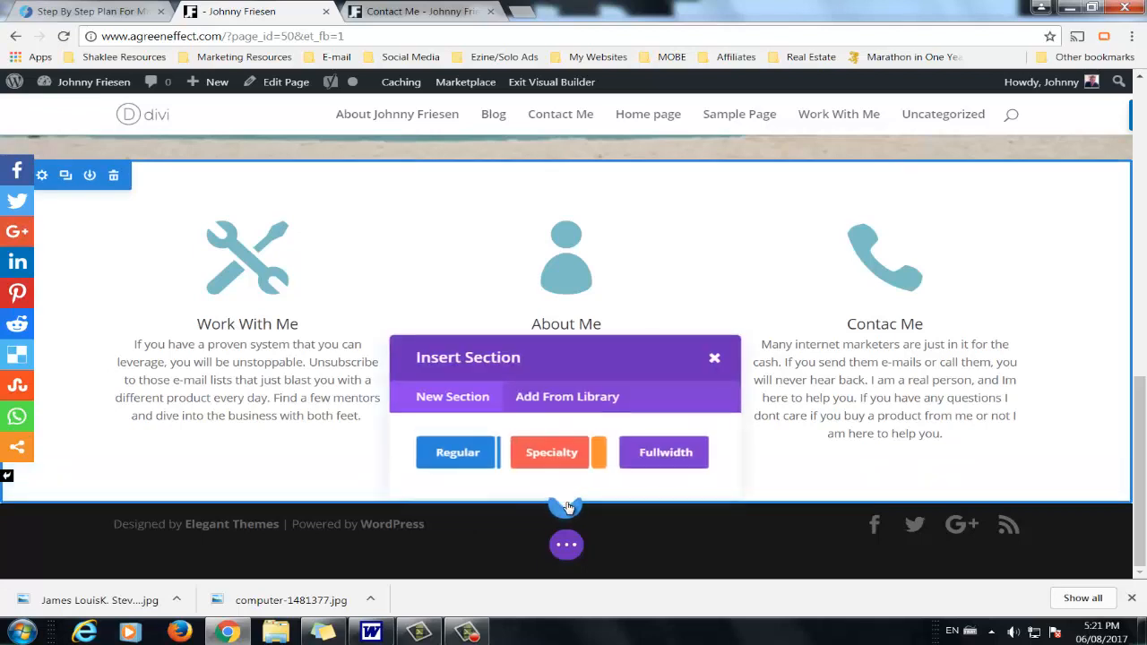
left_click(459, 451)
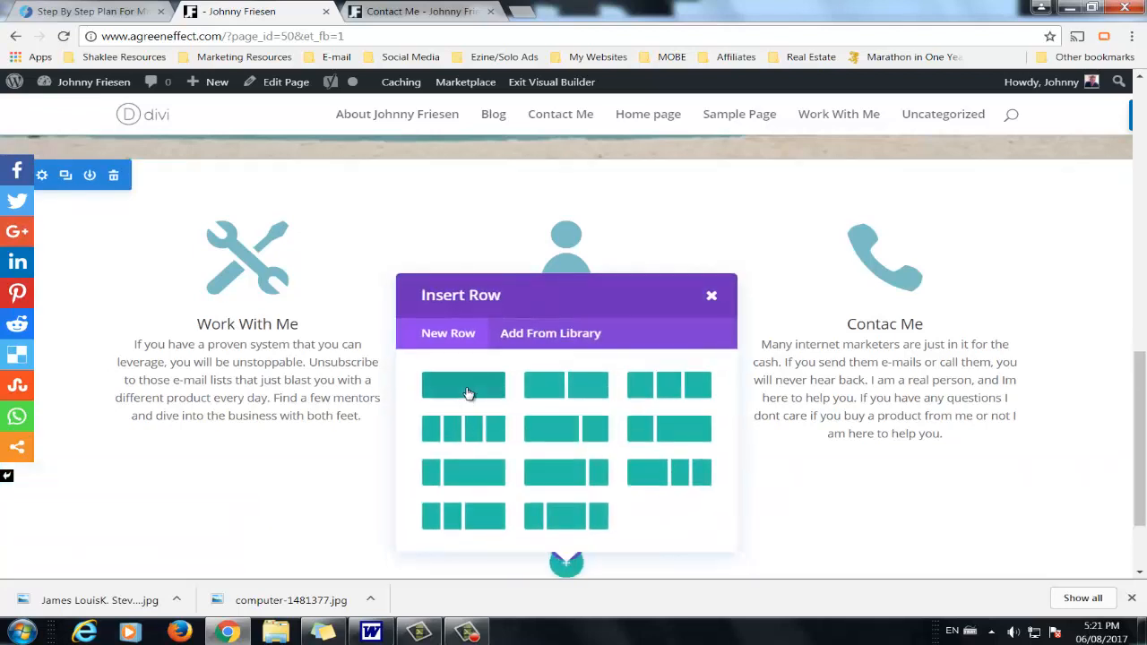
left_click(467, 387)
Step: Insert a Blog module into the new single-column row
scroll(493, 460, "down", 4)
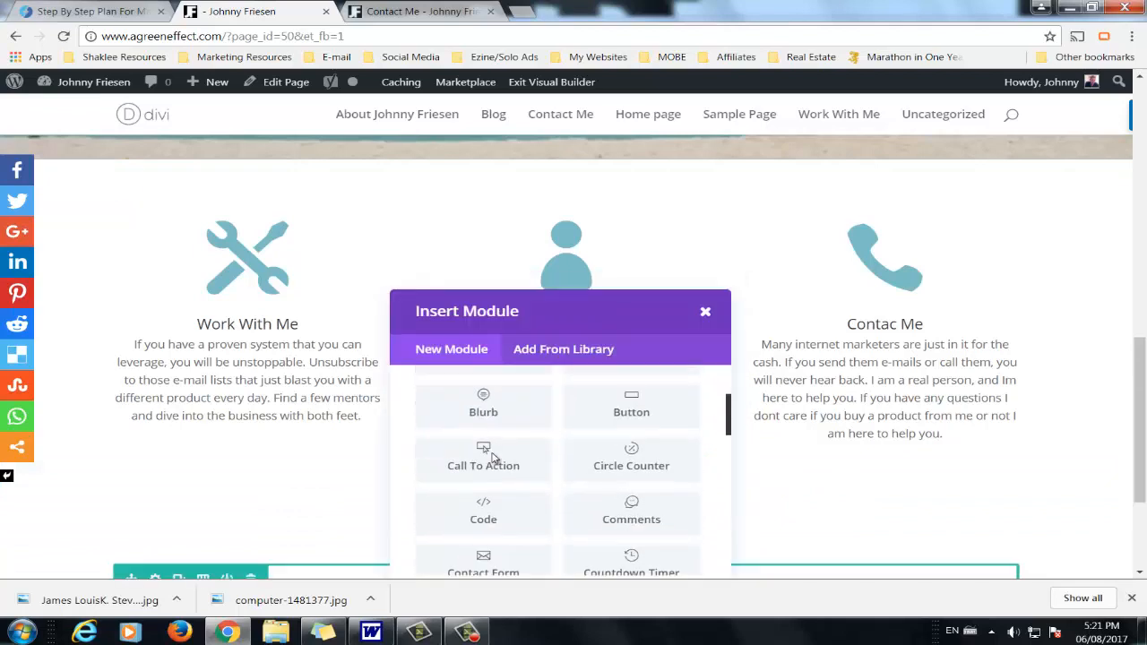
scroll(515, 461, "up", 5)
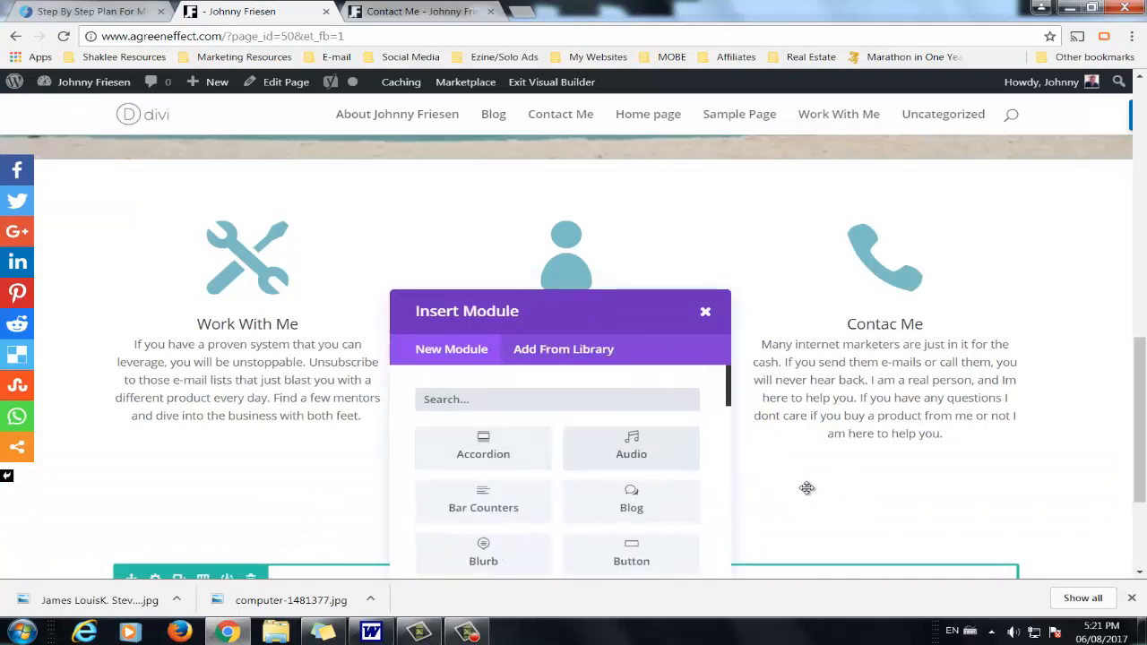
scroll(788, 472, "down", 3)
scroll(568, 409, "down", 2)
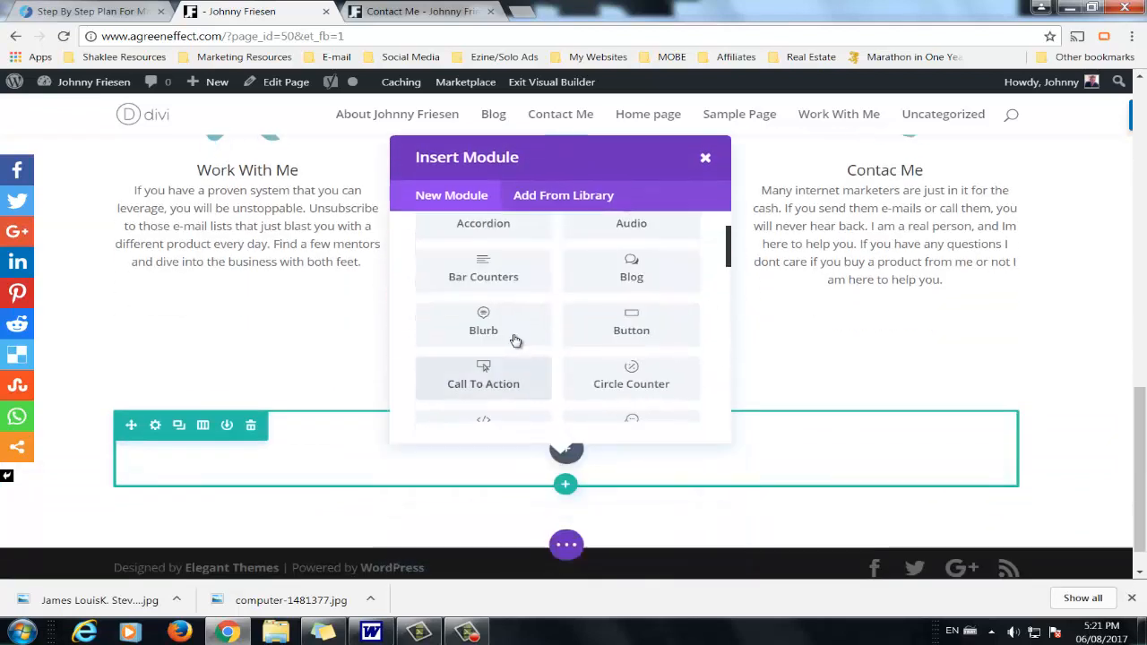
left_click(641, 276)
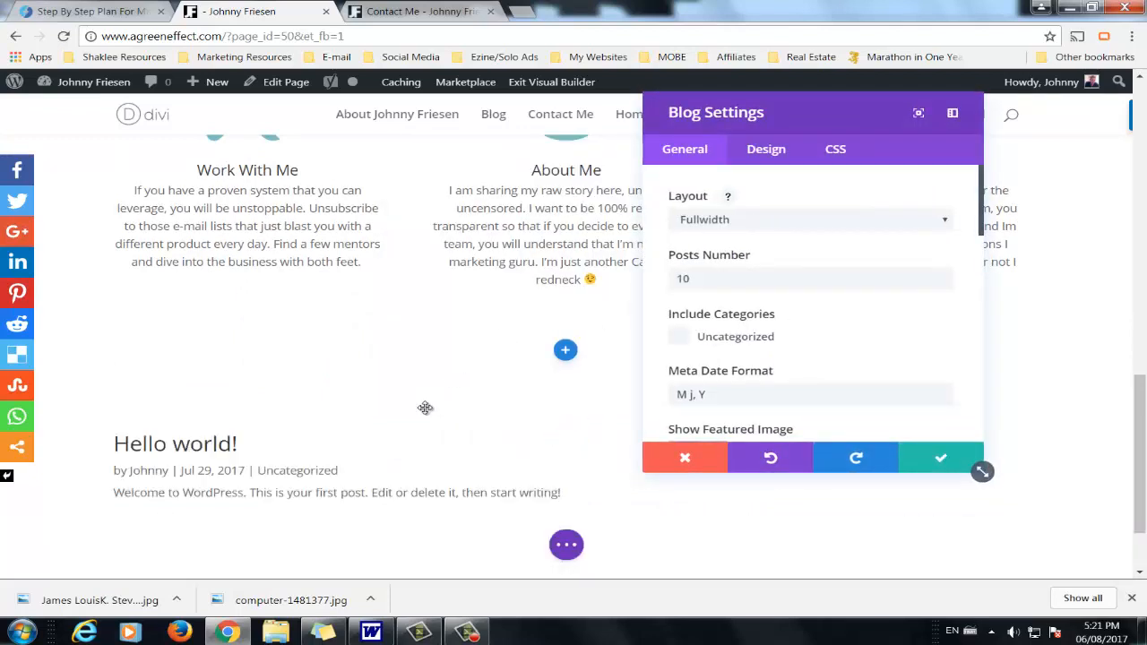
scroll(287, 445, "down", 1)
scroll(286, 445, "down", 1)
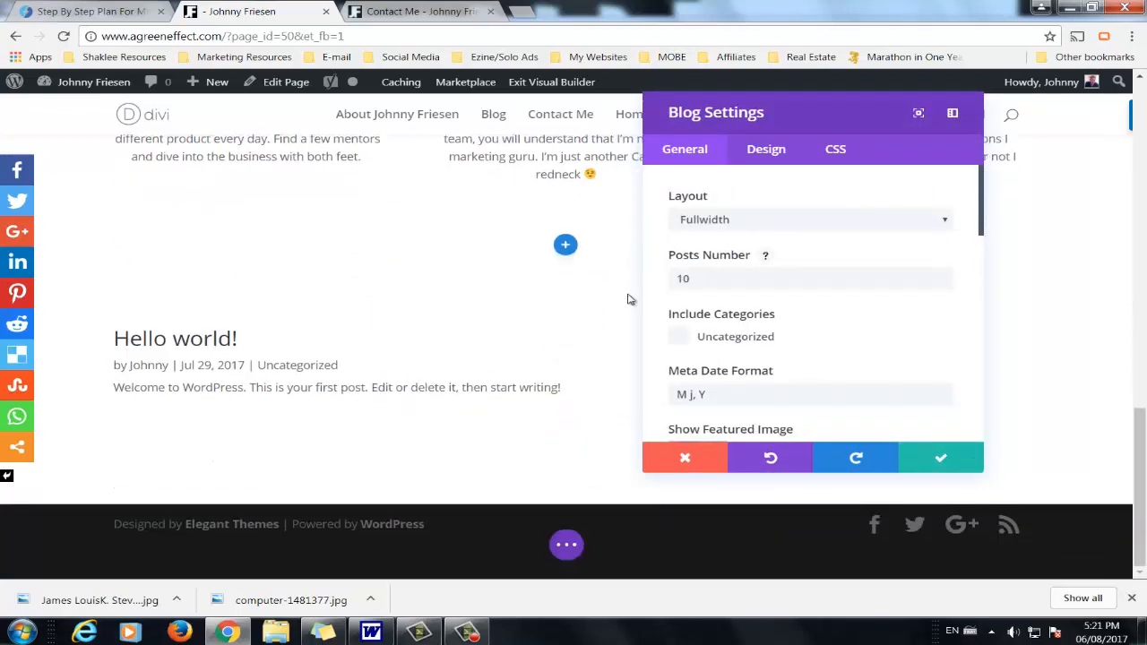
Step: Set the blog module's layout to Grid and its posts number to 6
left_click(768, 228)
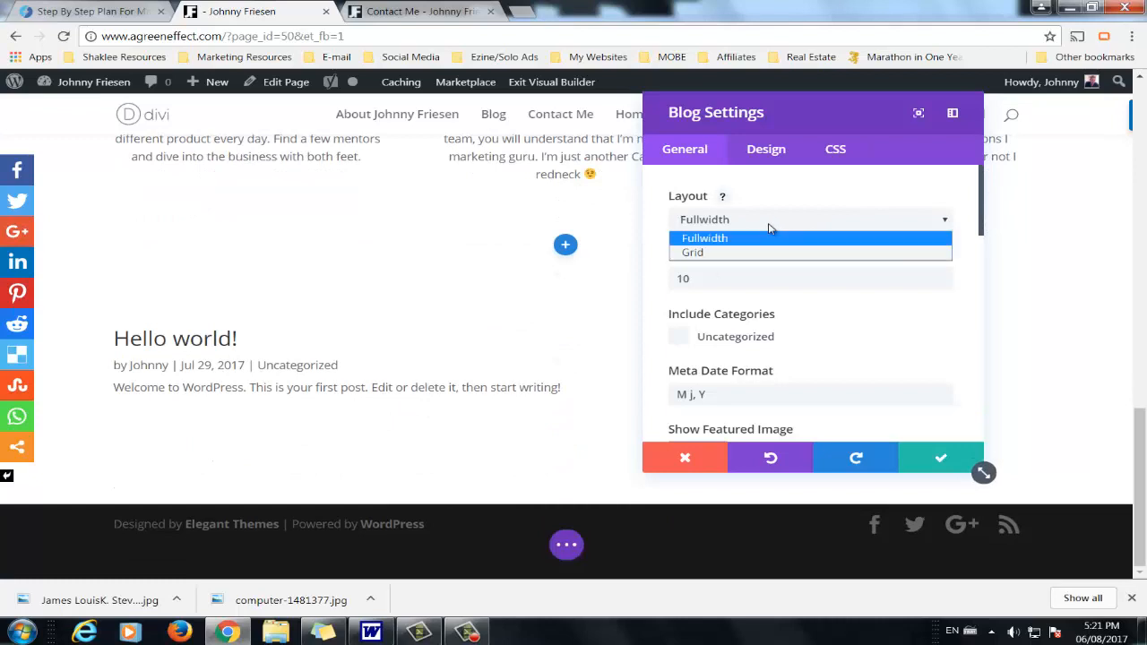
left_click(719, 254)
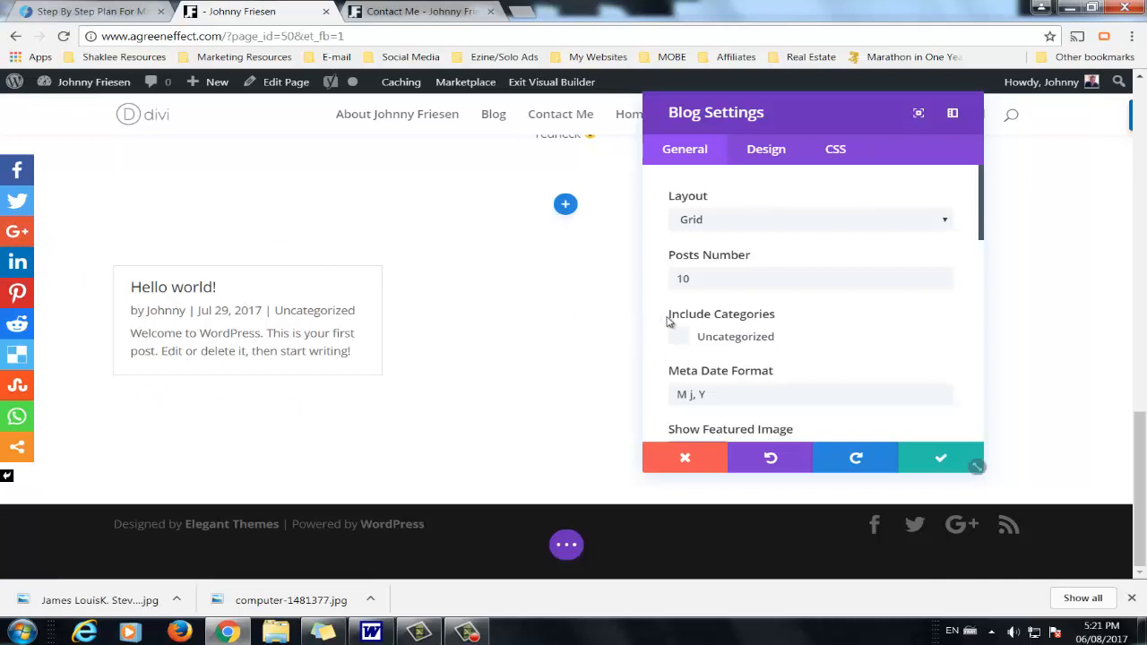
double_click(719, 278)
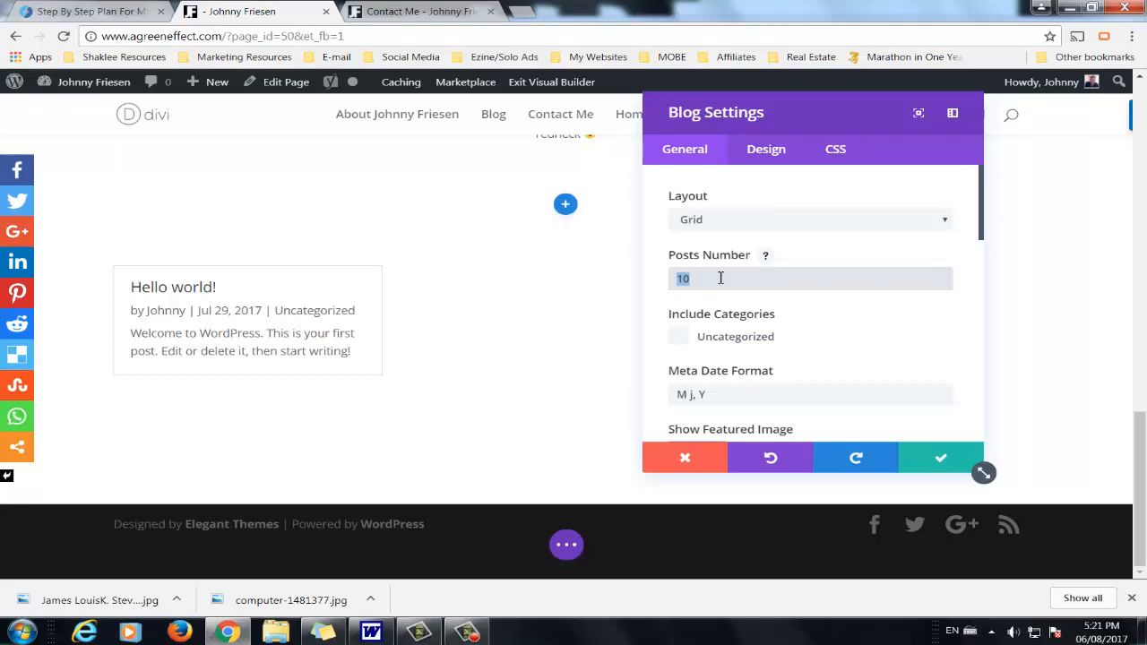
type("6")
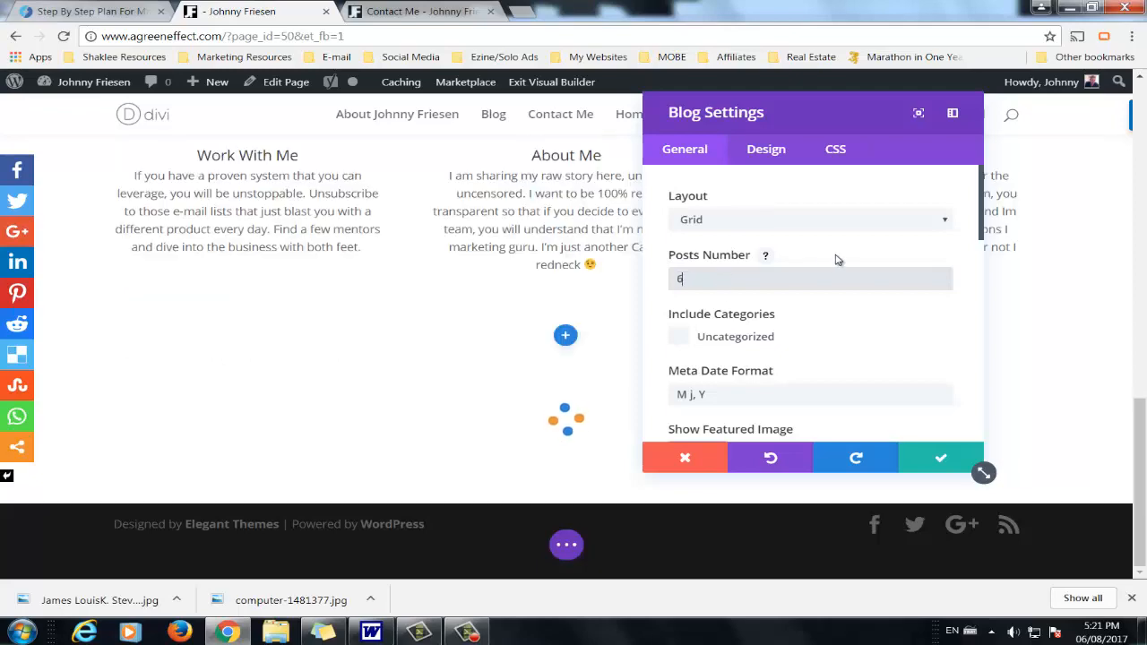
left_click(108, 11)
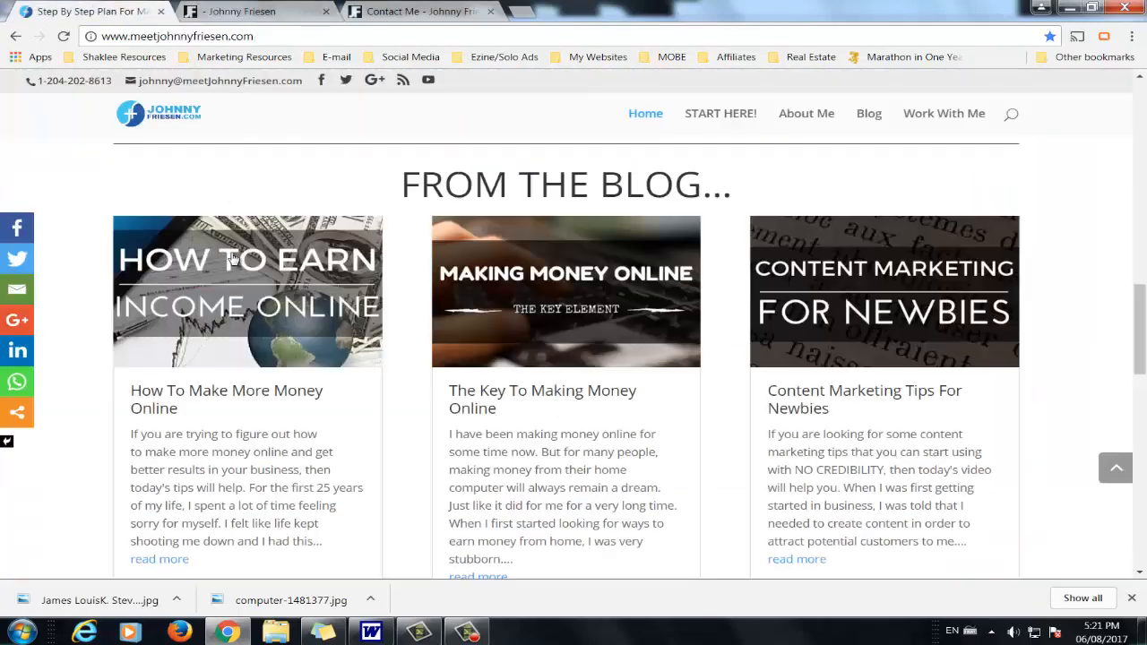
scroll(165, 291, "down", 5)
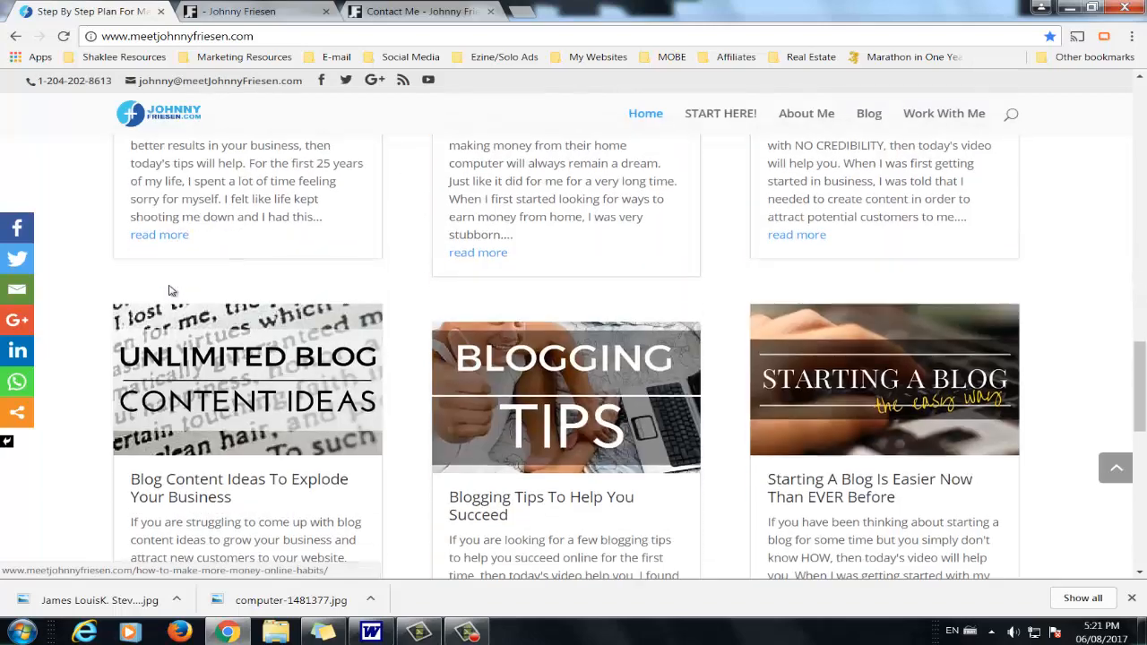
scroll(323, 233, "up", 3)
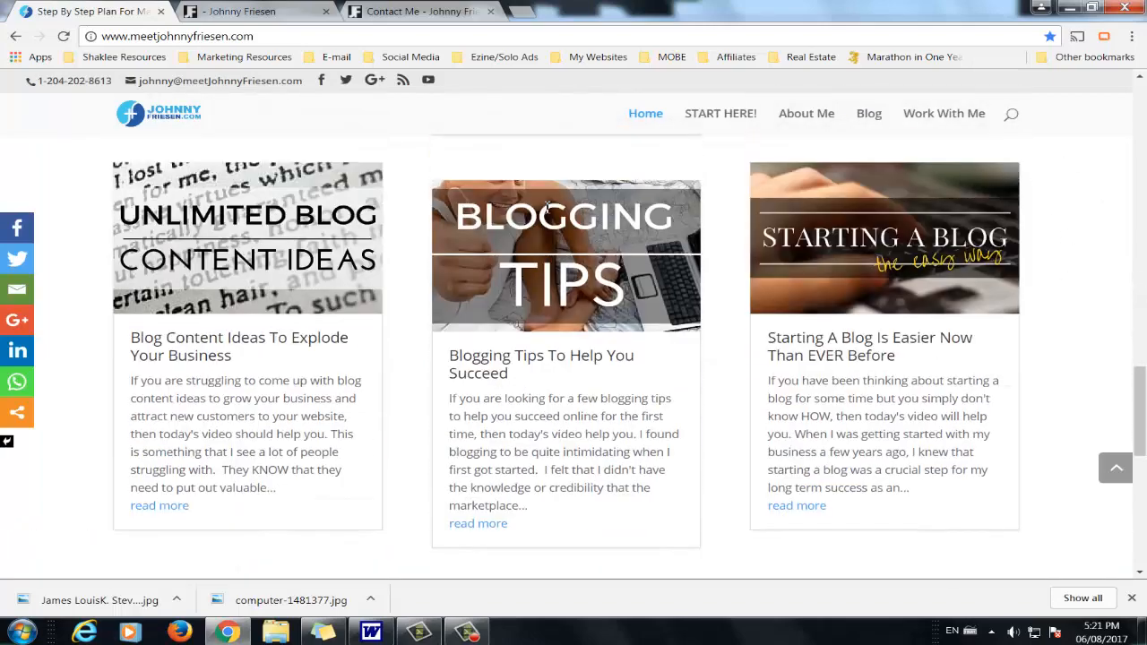
scroll(323, 233, "up", 2)
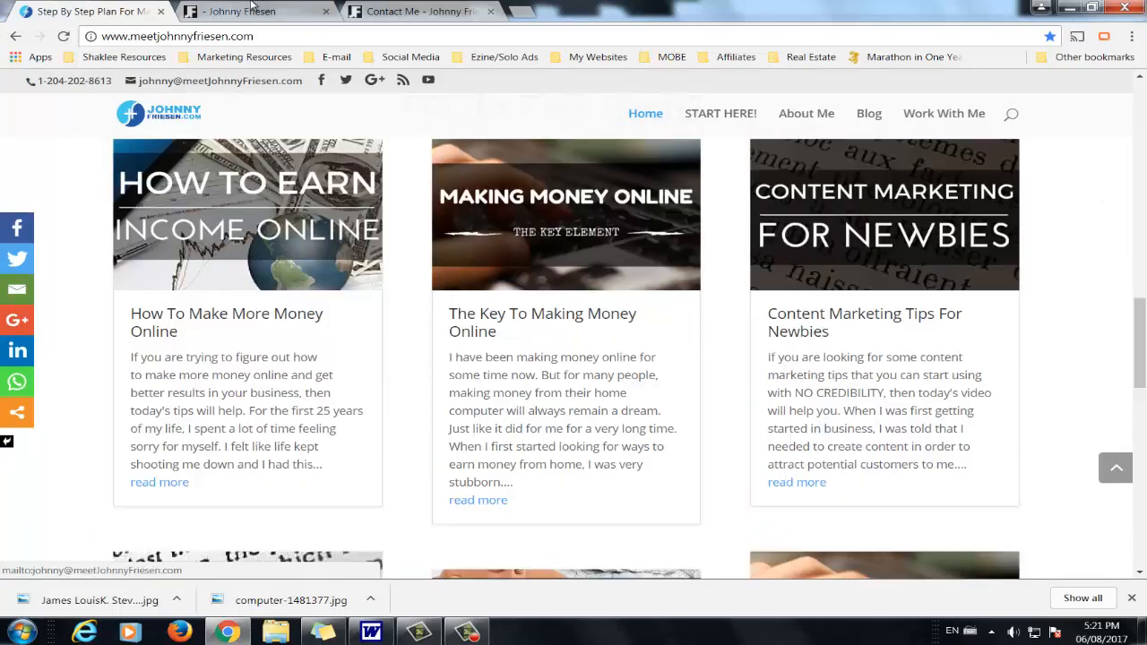
Step: Close the Contact Me page and compare the Blog module's settings with the blog section of the reference home page
left_click(408, 12)
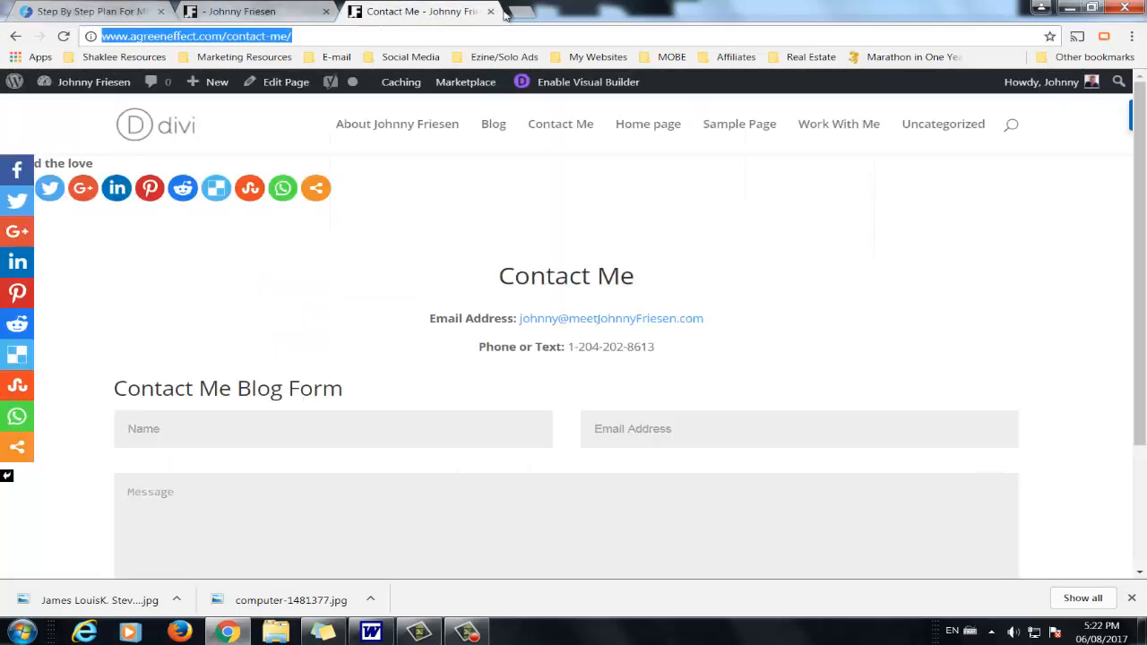
left_click(263, 14)
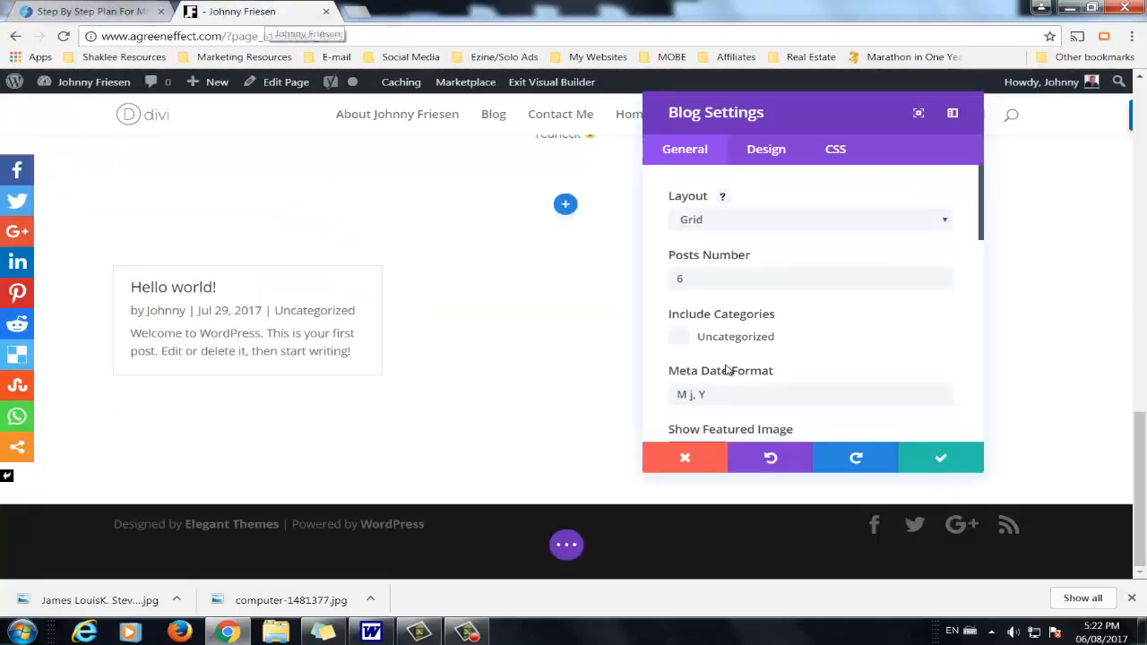
scroll(827, 364, "down", 2)
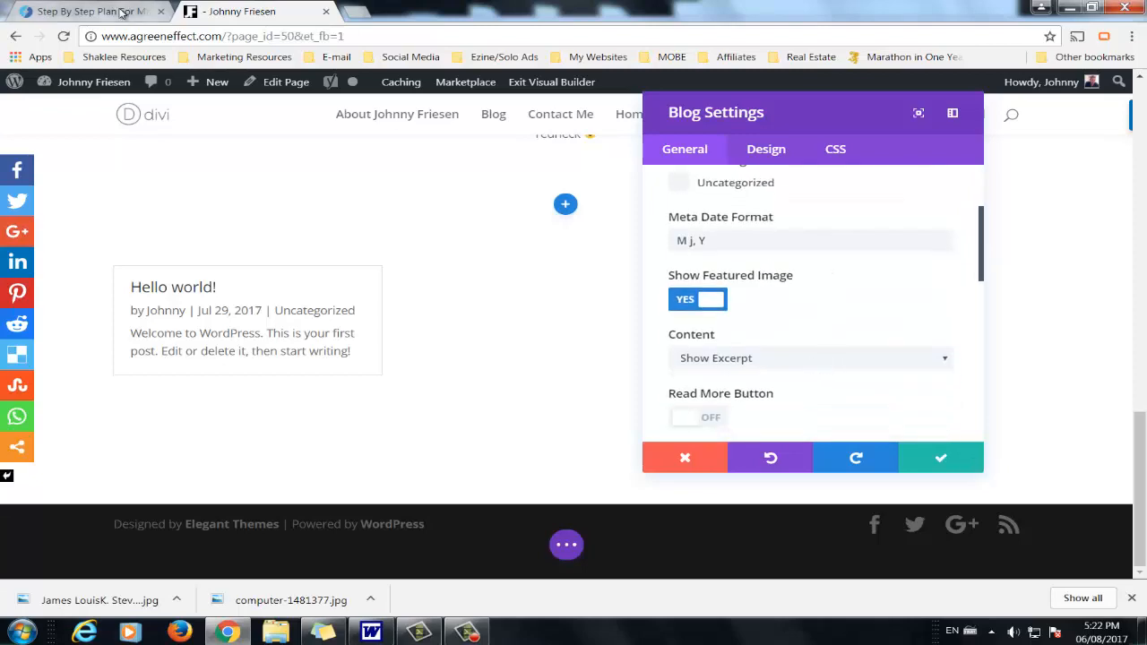
left_click(126, 12)
scroll(146, 288, "up", 5)
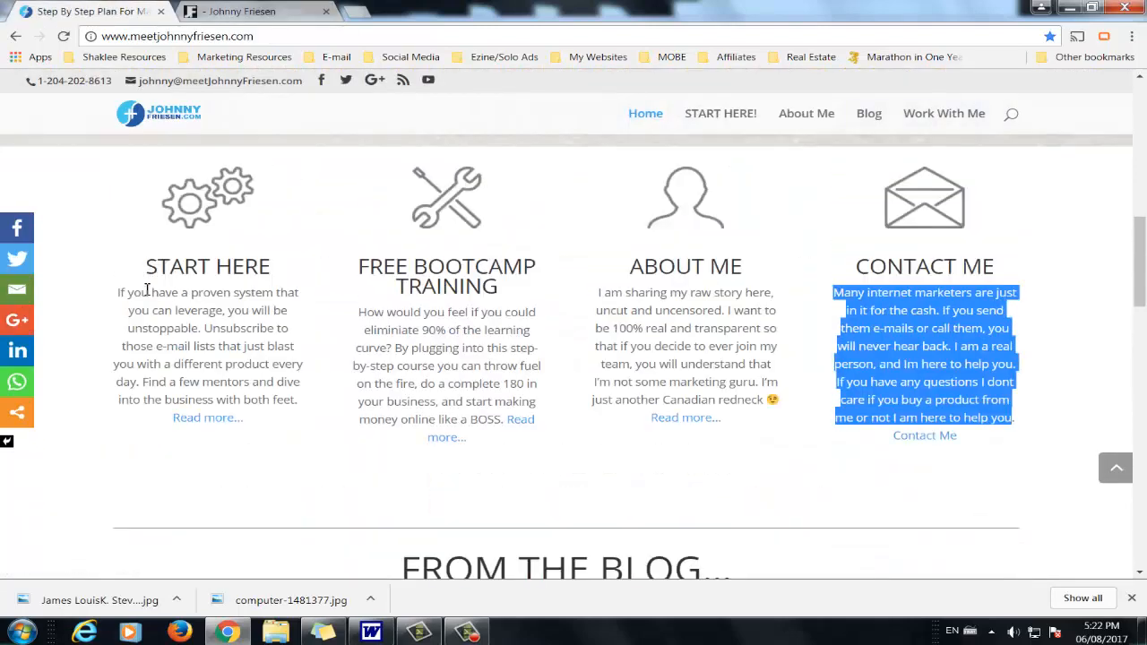
scroll(146, 288, "down", 5)
left_click(192, 9)
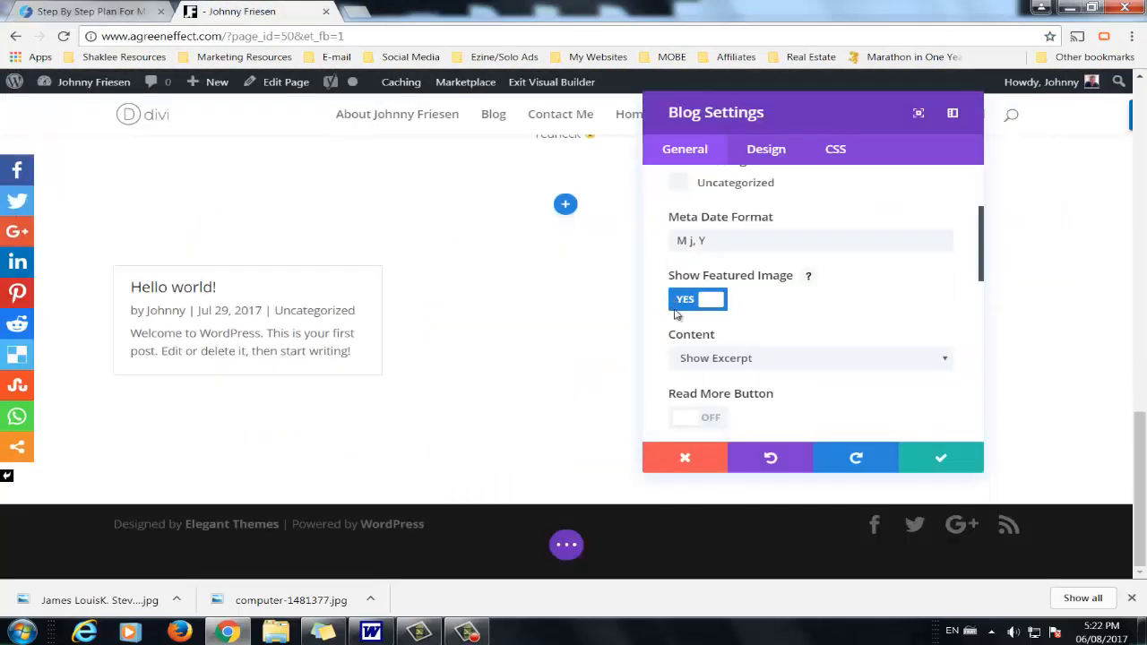
Step: Hide the date, categories and author of the posts in the Blog module and save its settings
scroll(820, 391, "down", 1)
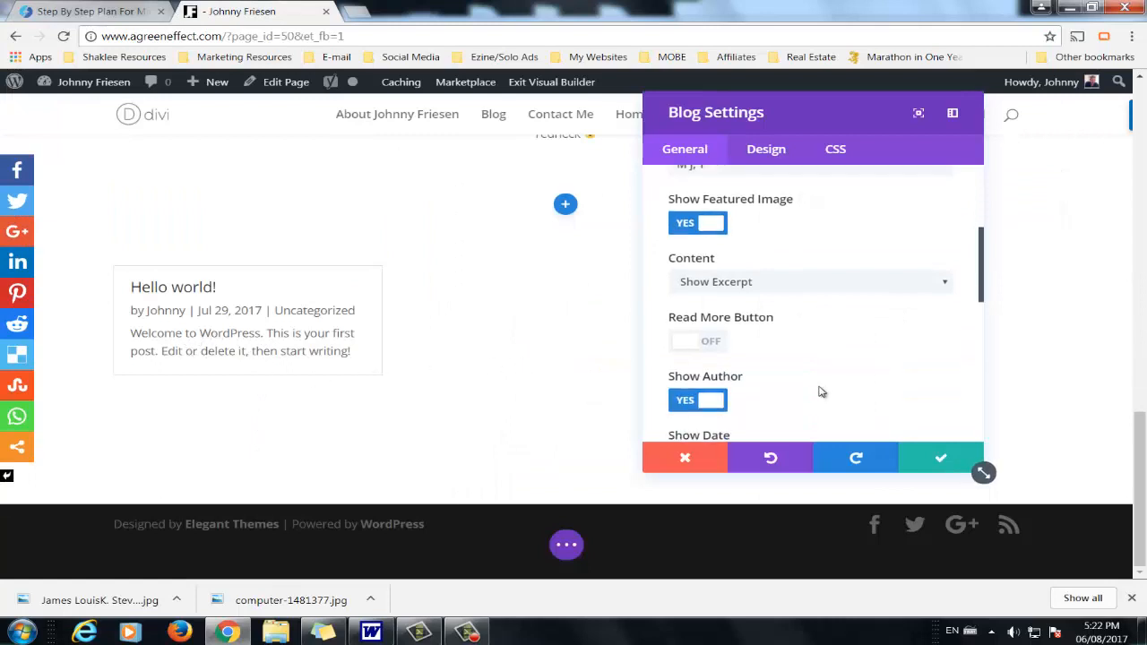
scroll(827, 367, "down", 1)
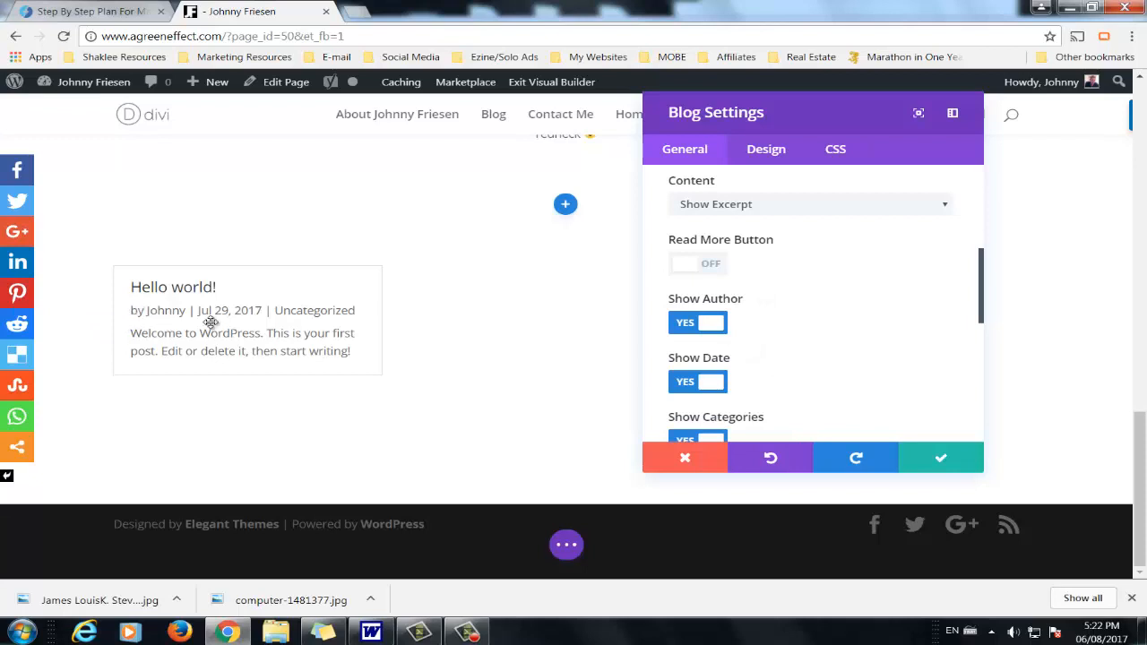
scroll(762, 277, "down", 1)
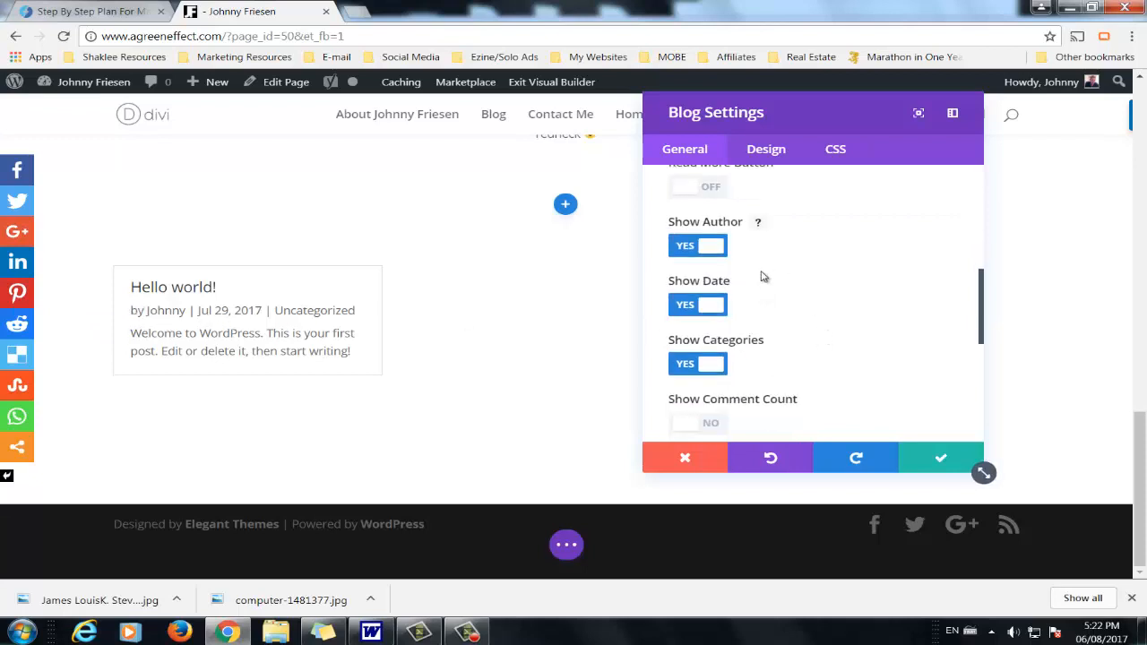
left_click(680, 307)
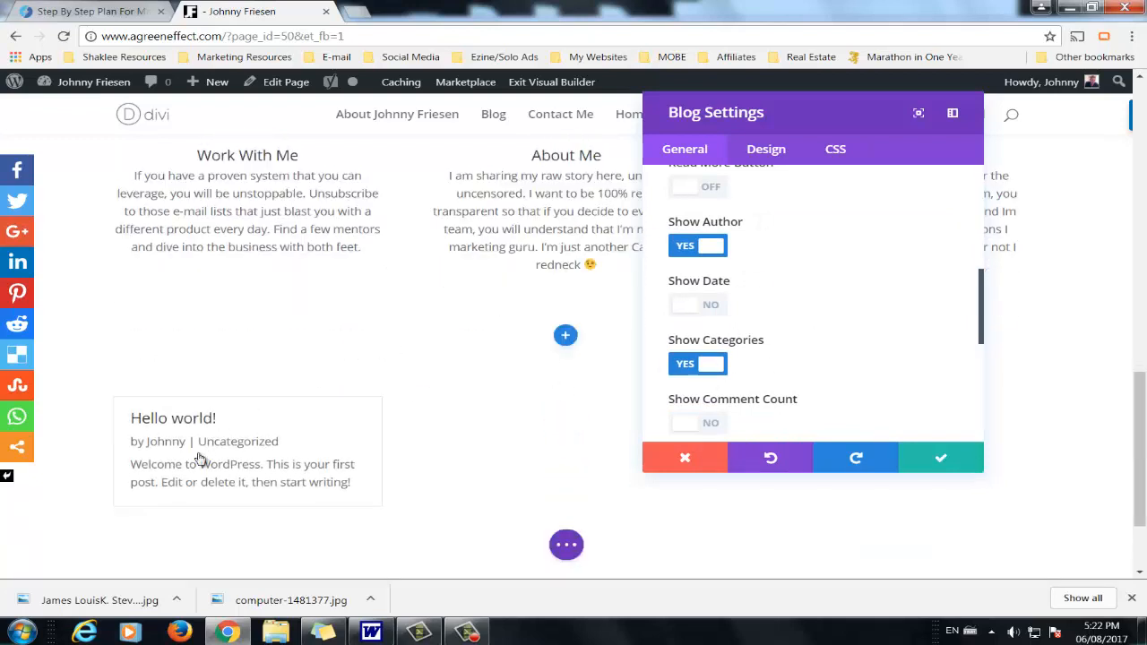
scroll(867, 333, "down", 1)
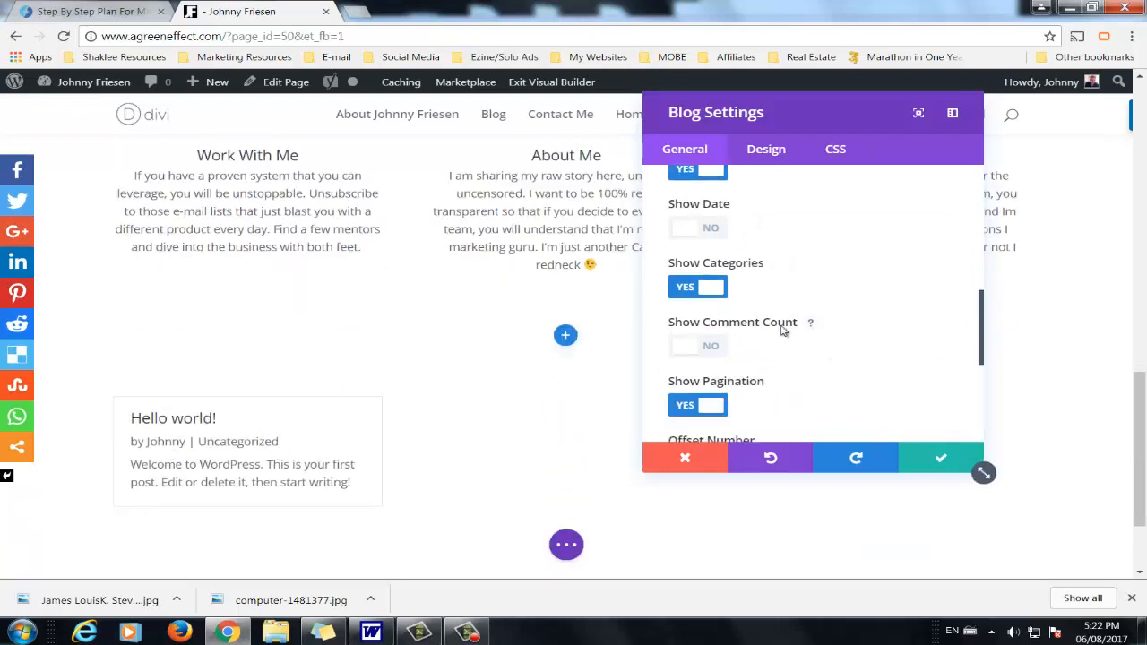
left_click(681, 289)
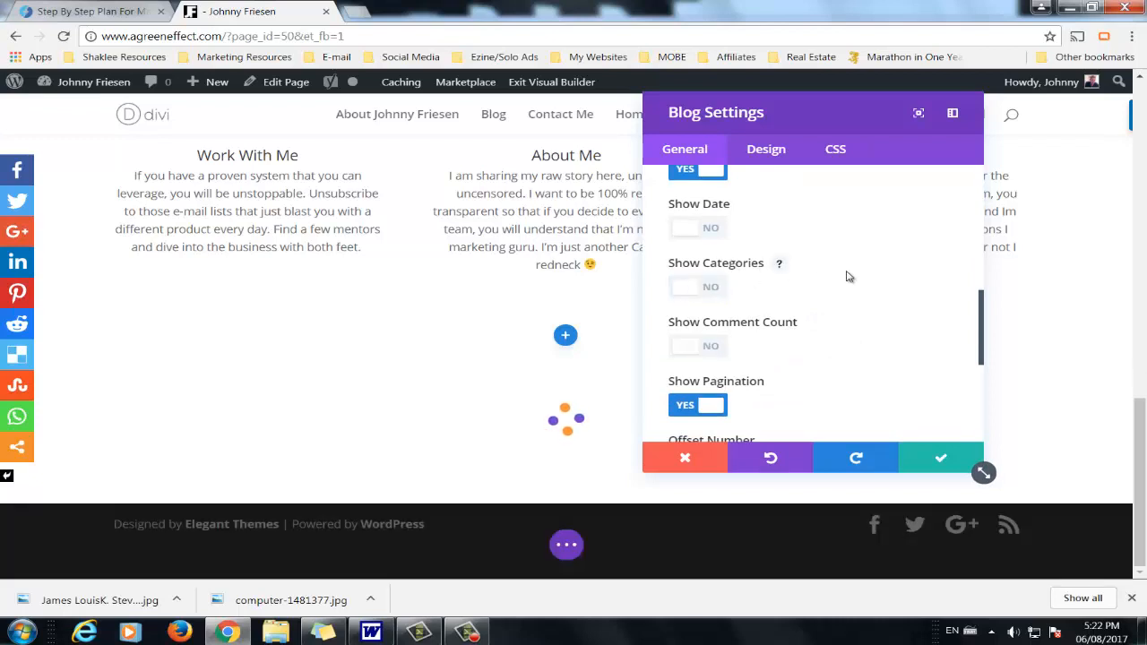
scroll(812, 271, "up", 1)
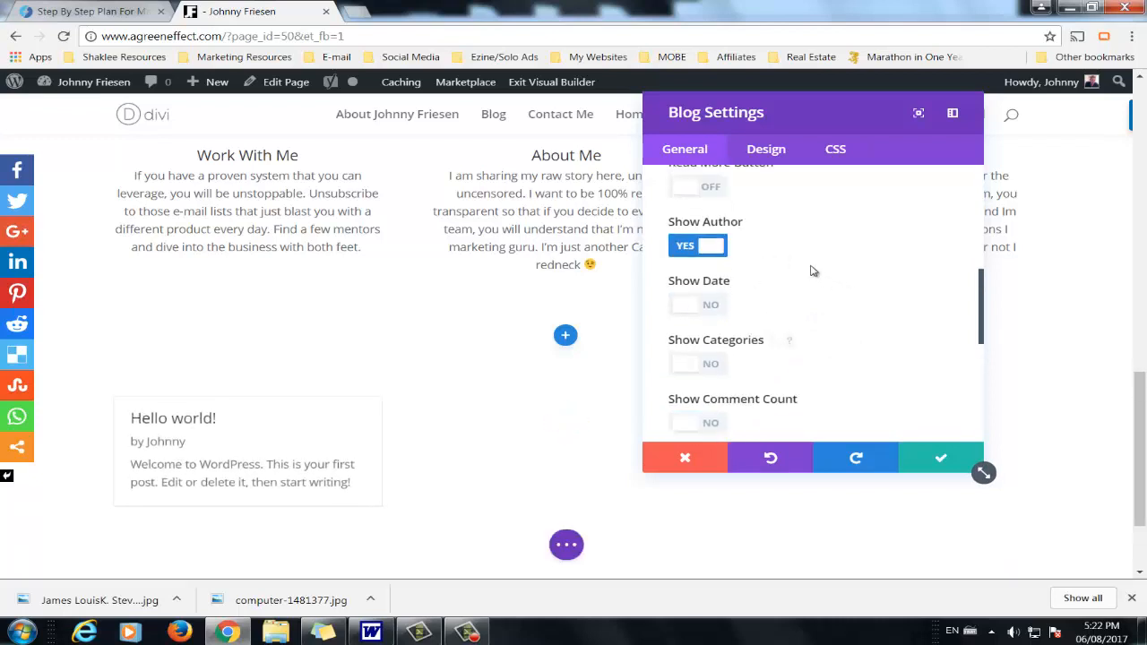
left_click(683, 247)
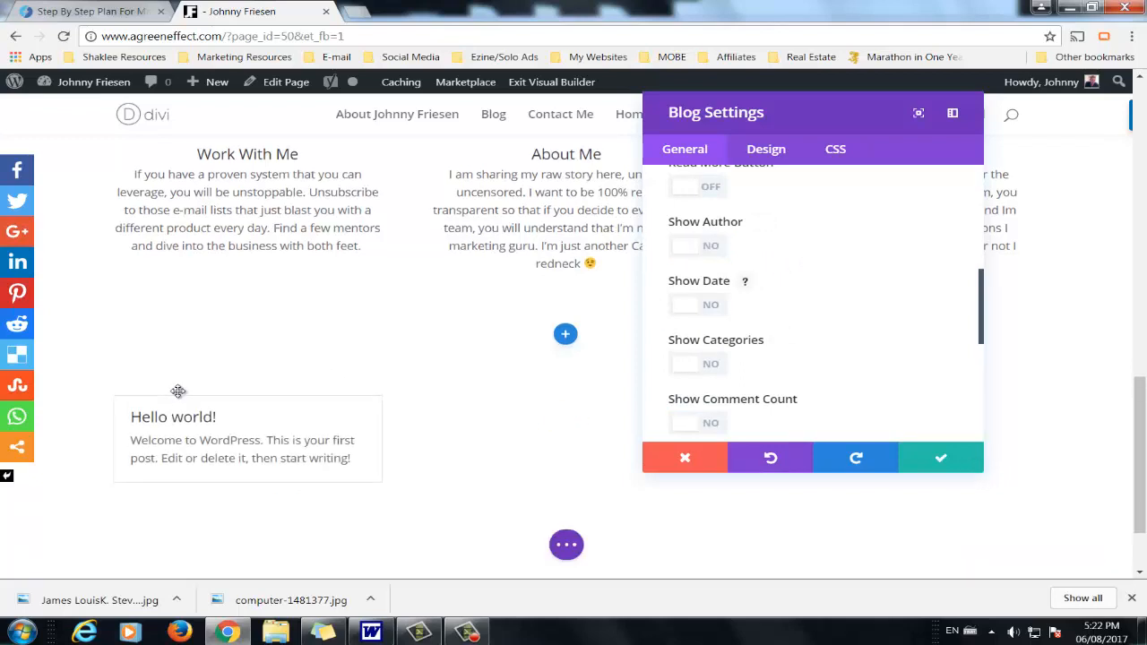
scroll(183, 430, "down", 1)
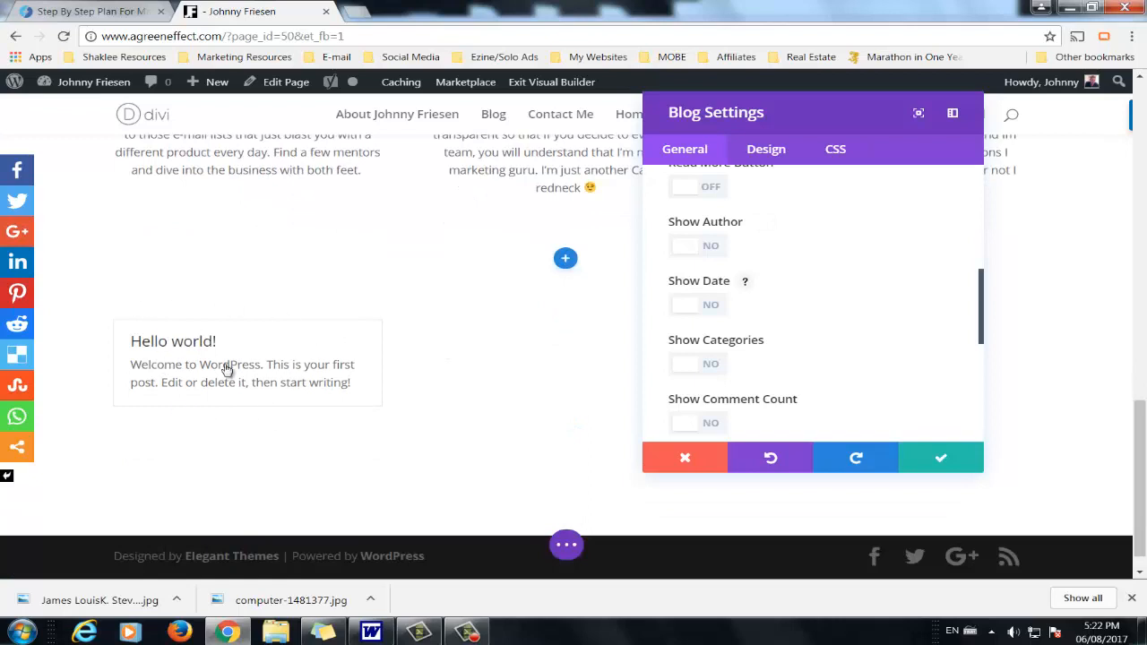
scroll(855, 345, "down", 2)
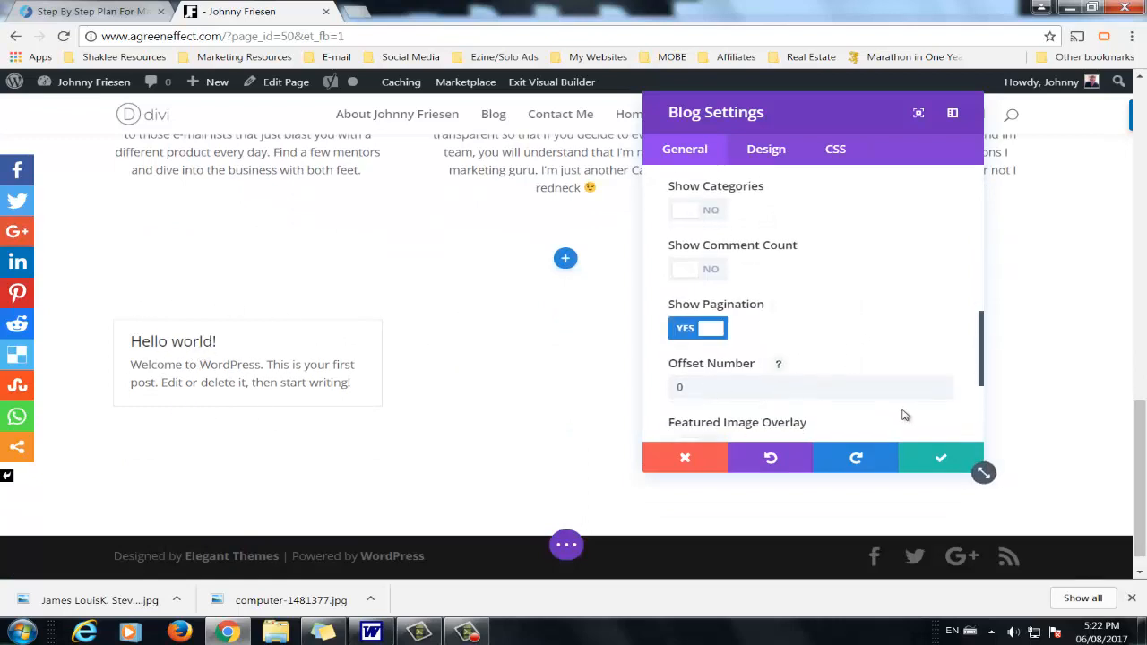
left_click(940, 460)
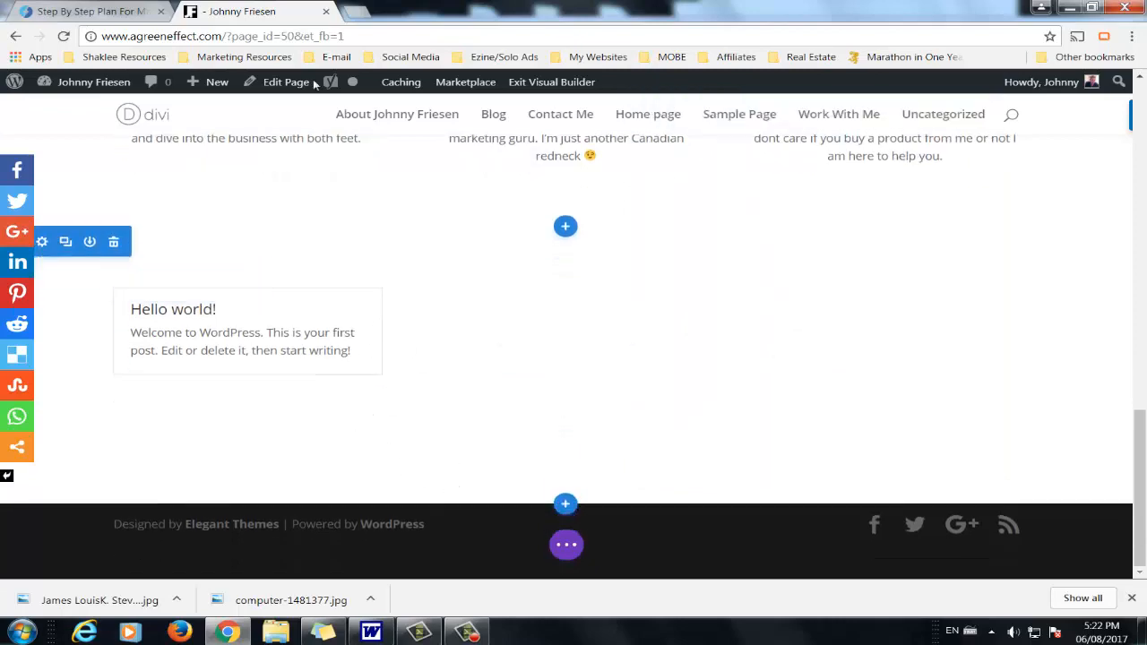
Step: Following the reference home page's training banner, add a regular section with a single-column row below the blog section and insert a Call To Action module
left_click(98, 11)
scroll(447, 448, "down", 10)
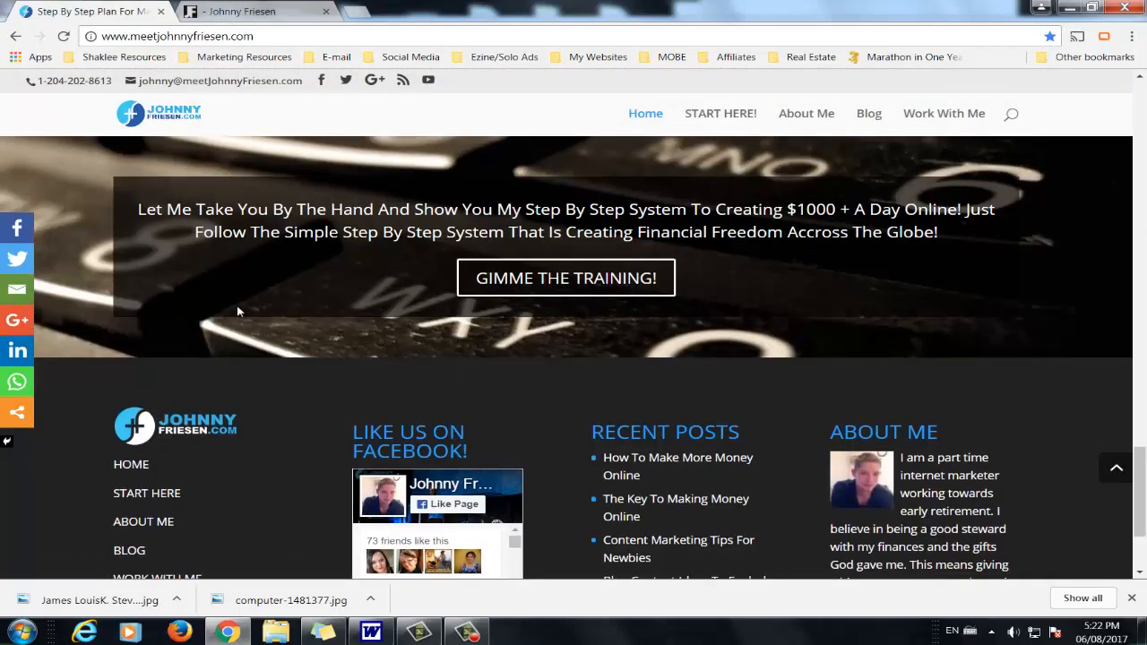
scroll(439, 304, "up", 2)
middle_click(464, 281)
key("ctrl+Tab")
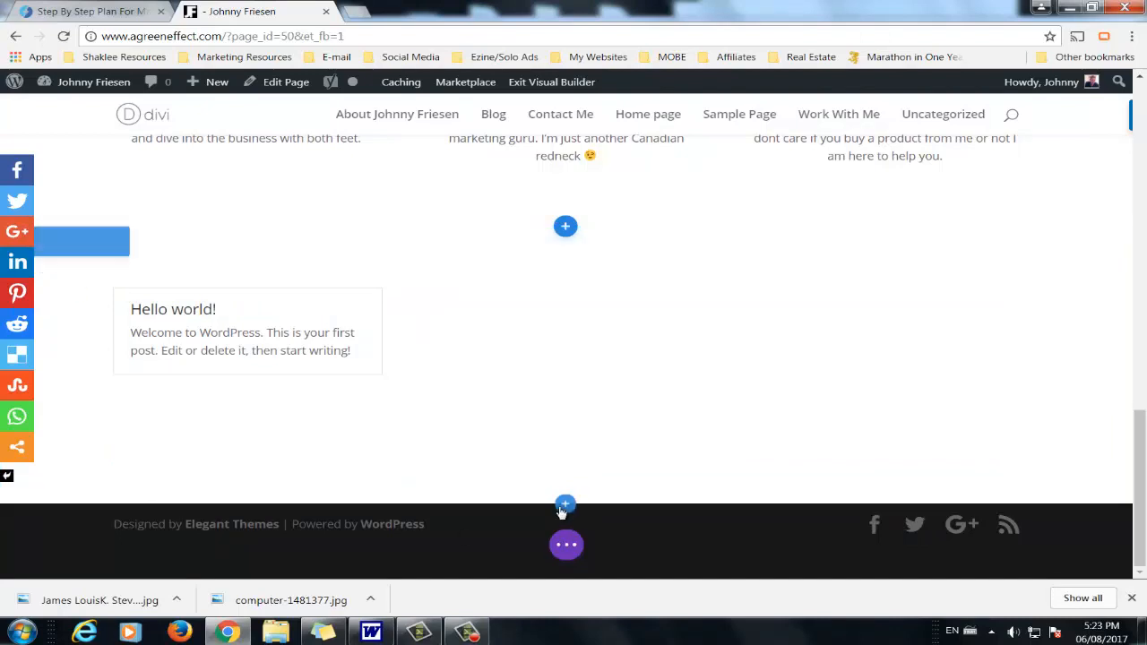
left_click(565, 506)
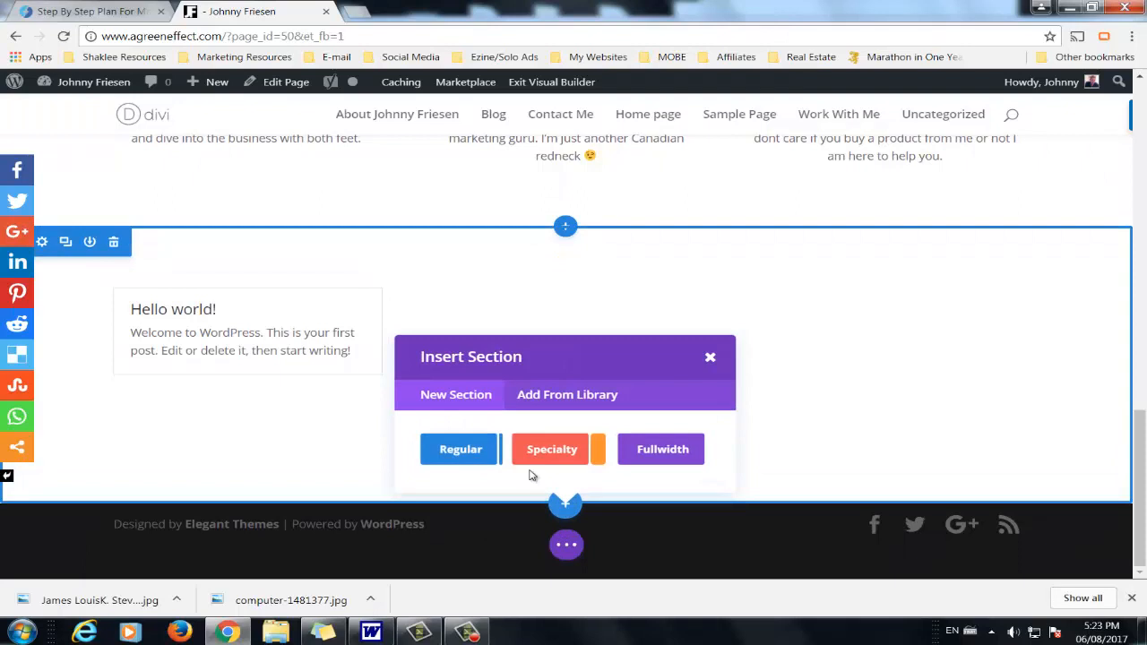
left_click(471, 453)
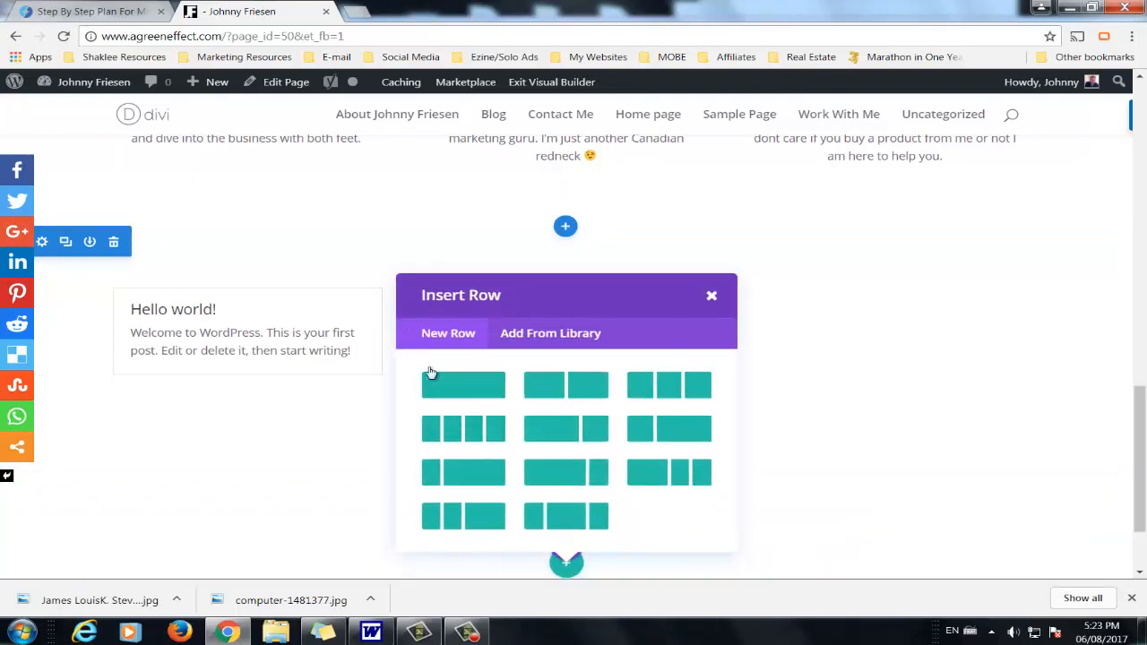
left_click(462, 387)
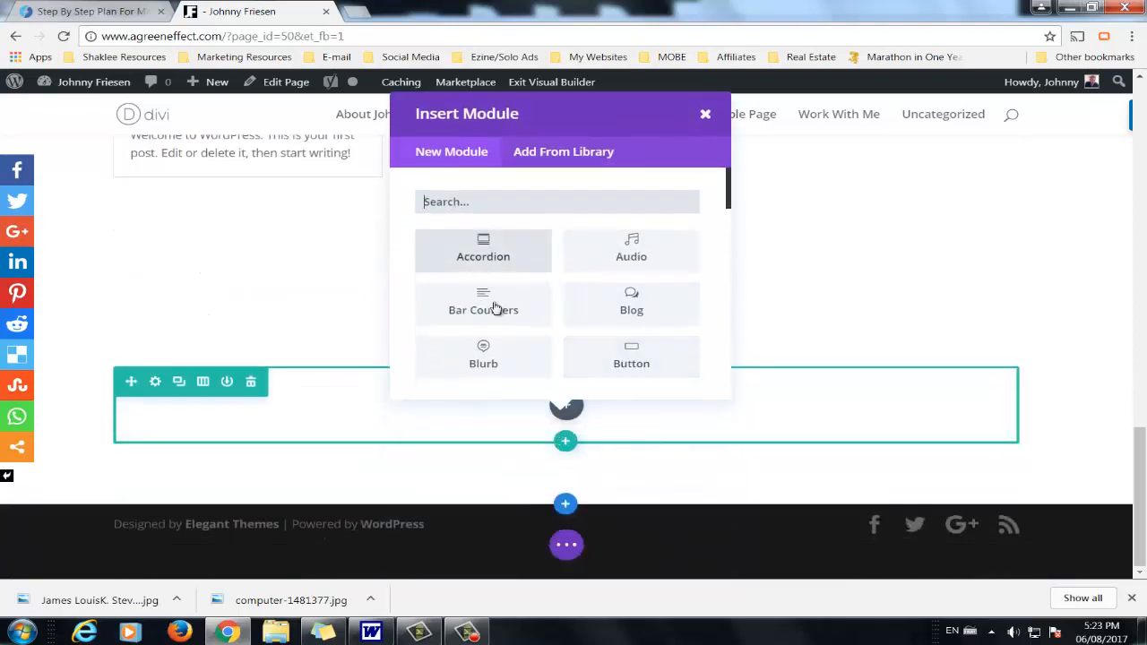
scroll(507, 300, "down", 1)
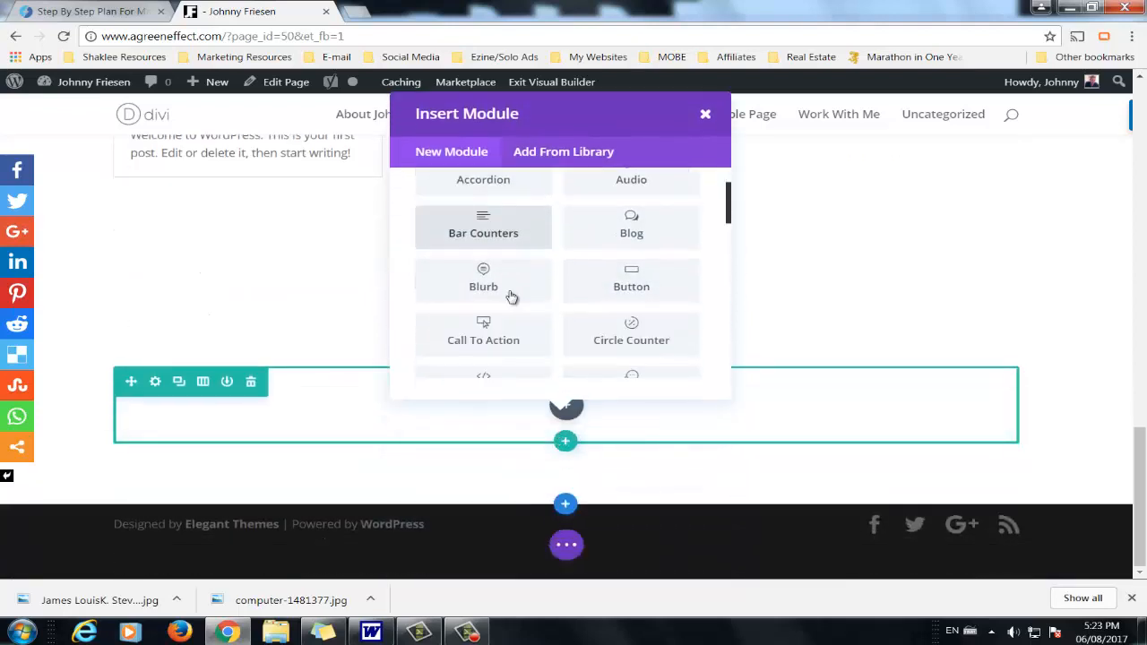
left_click(483, 335)
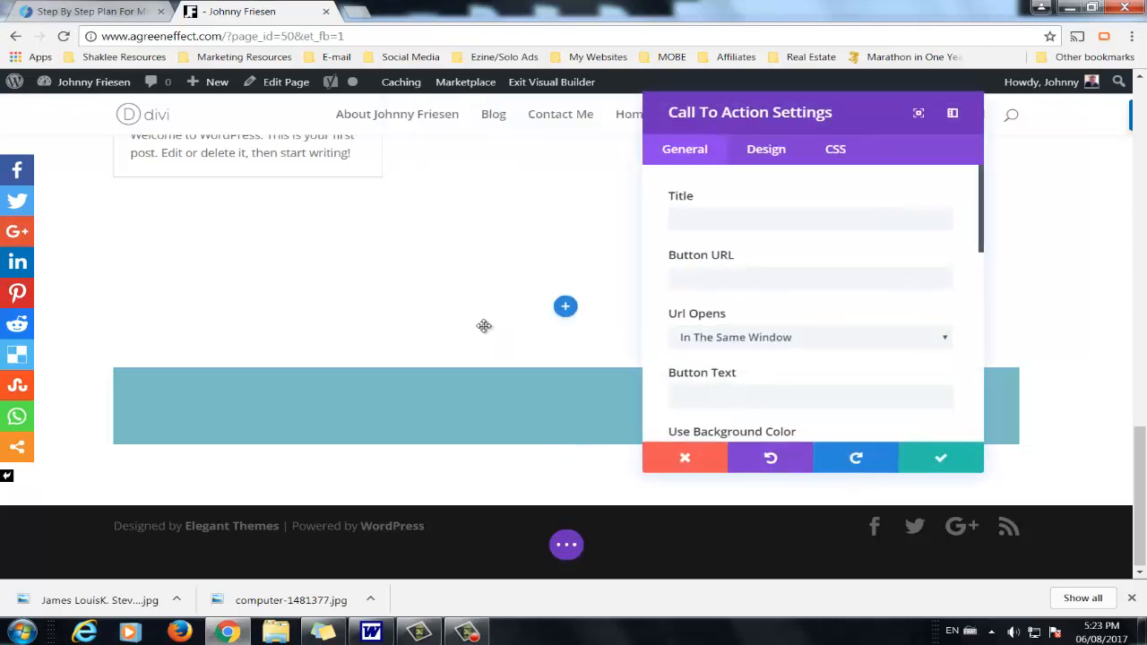
Step: Copy the full "Let Me Take You By The Hand" headline from the reference home page into the Call To Action module's title
left_click(107, 11)
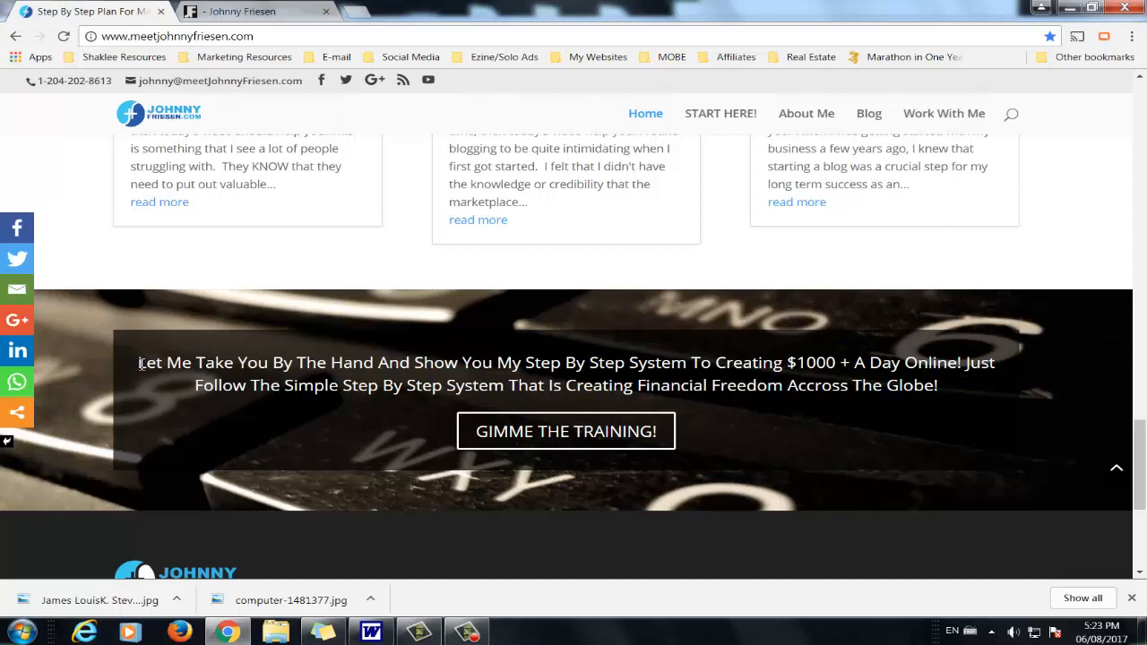
left_click_drag(140, 363, 895, 388)
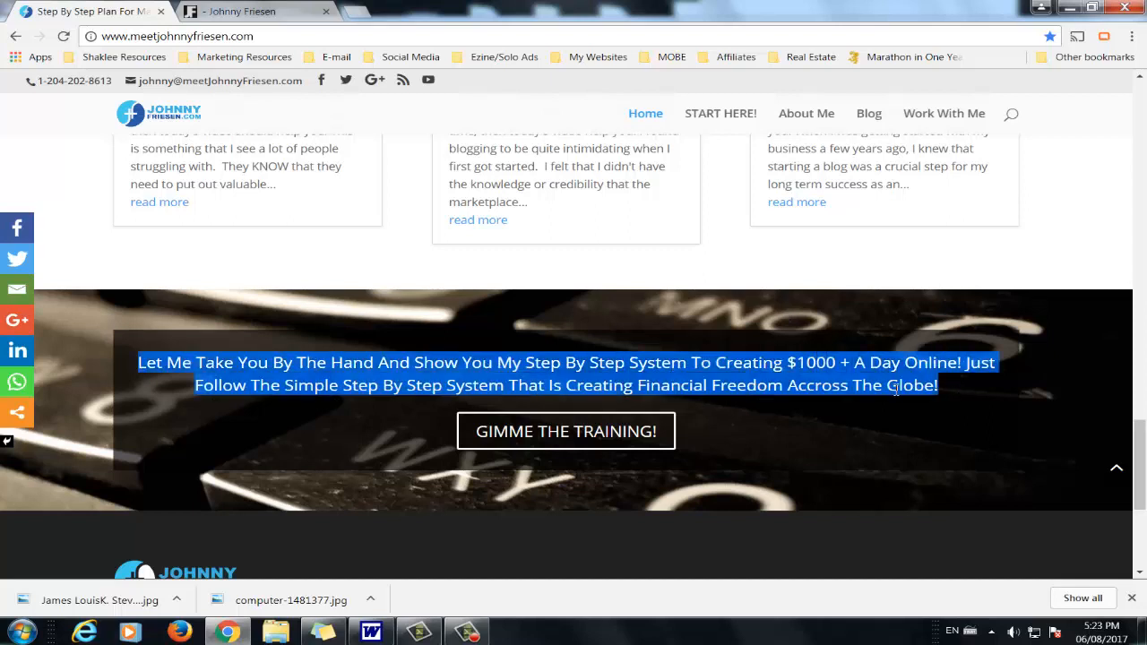
right_click(882, 390)
left_click(832, 395)
left_click(240, 13)
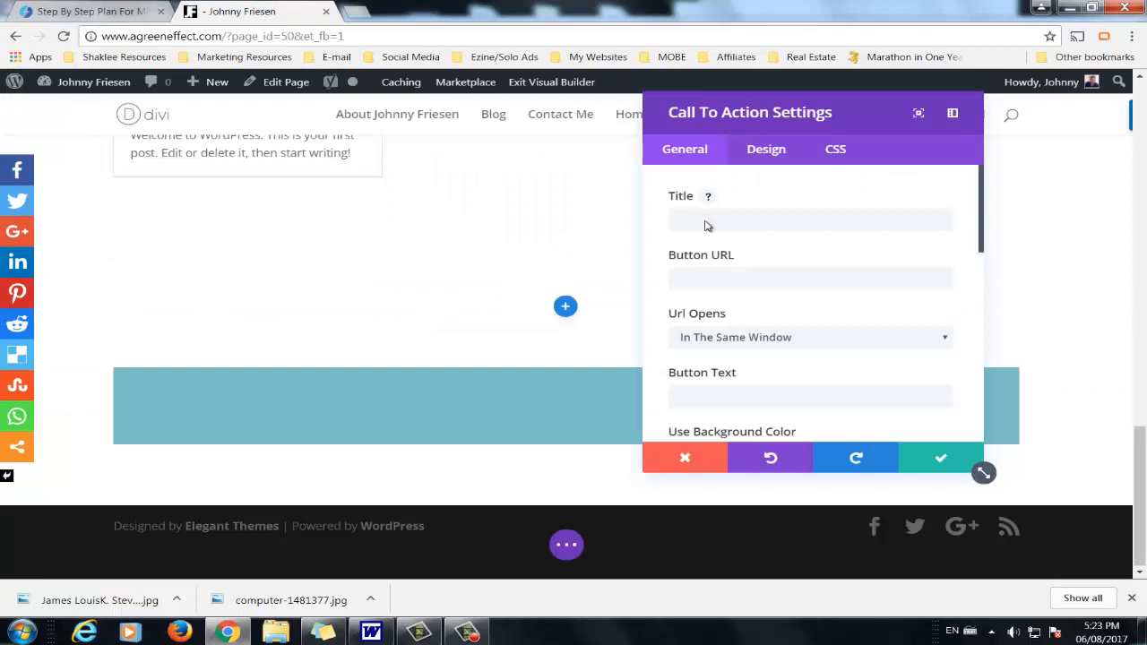
right_click(670, 222)
left_click(776, 311)
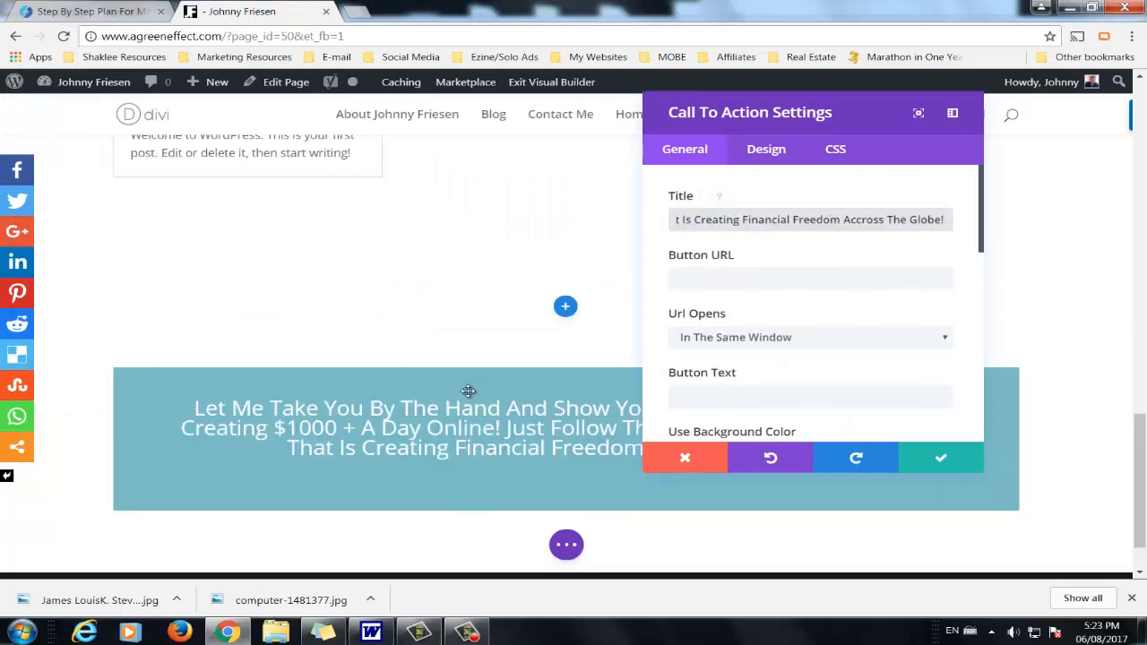
Step: Set the Call To Action's button URL to the link address of the reference page's GIMME THE TRAINING! button, opening in the new tab
left_click(766, 278)
left_click(120, 13)
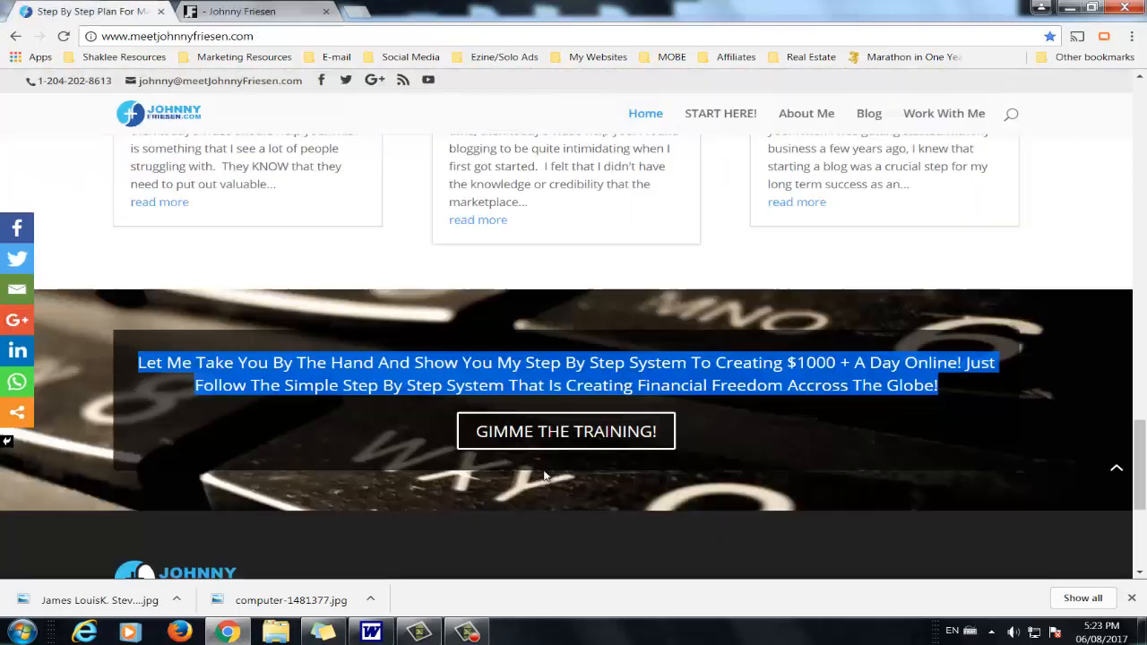
right_click(554, 435)
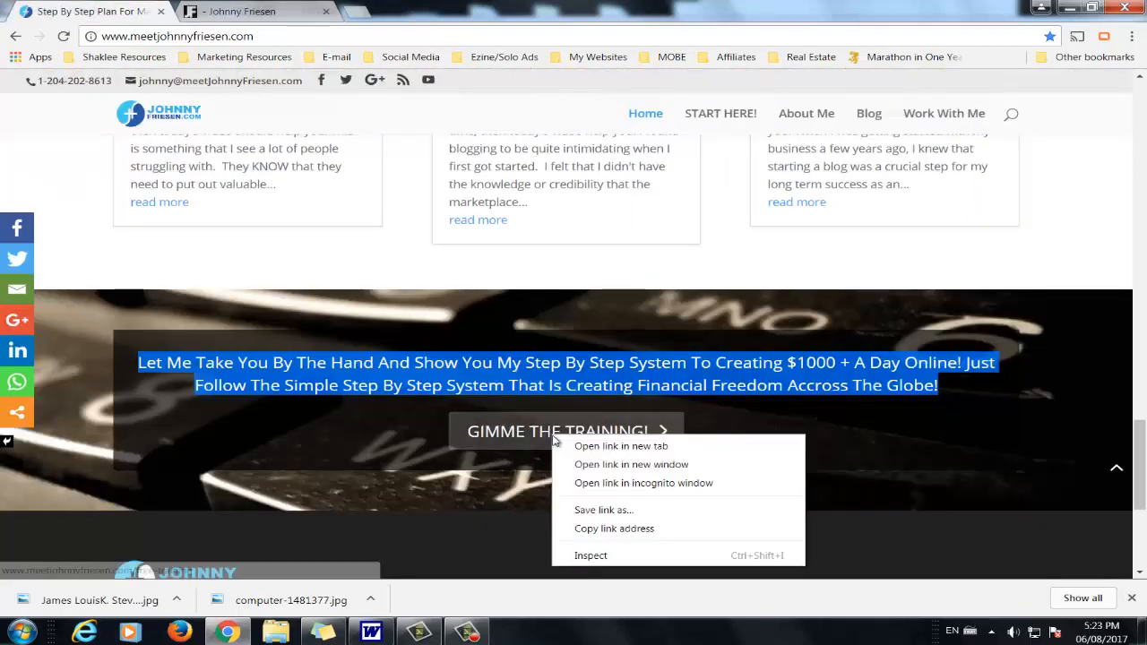
left_click(632, 528)
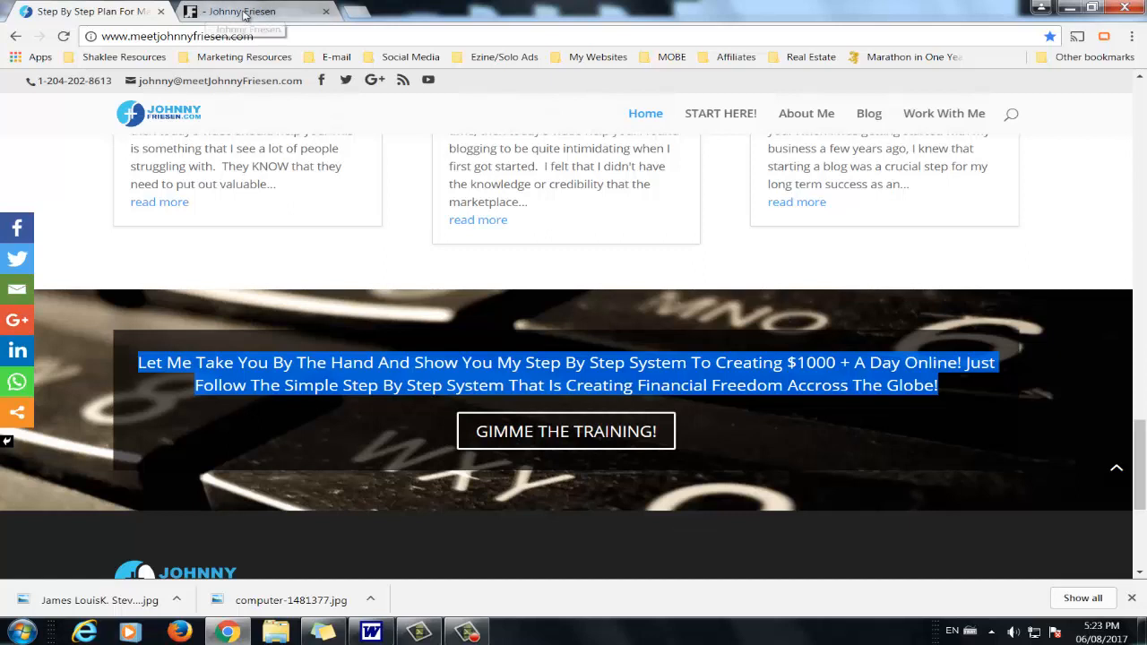
left_click(194, 13)
right_click(706, 287)
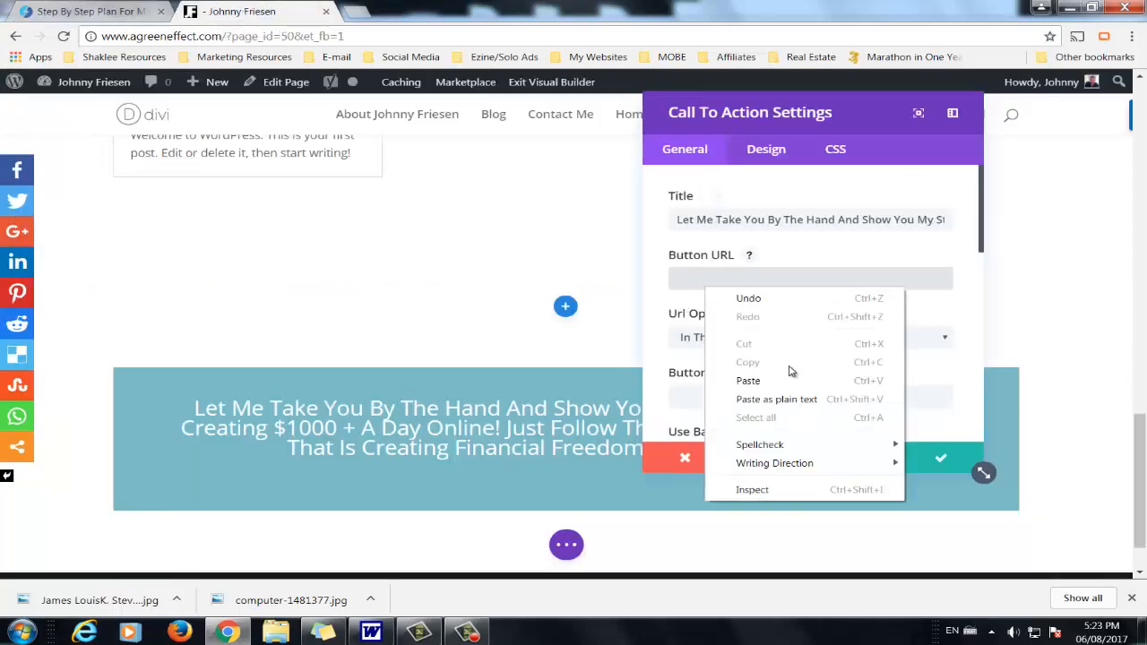
left_click(748, 381)
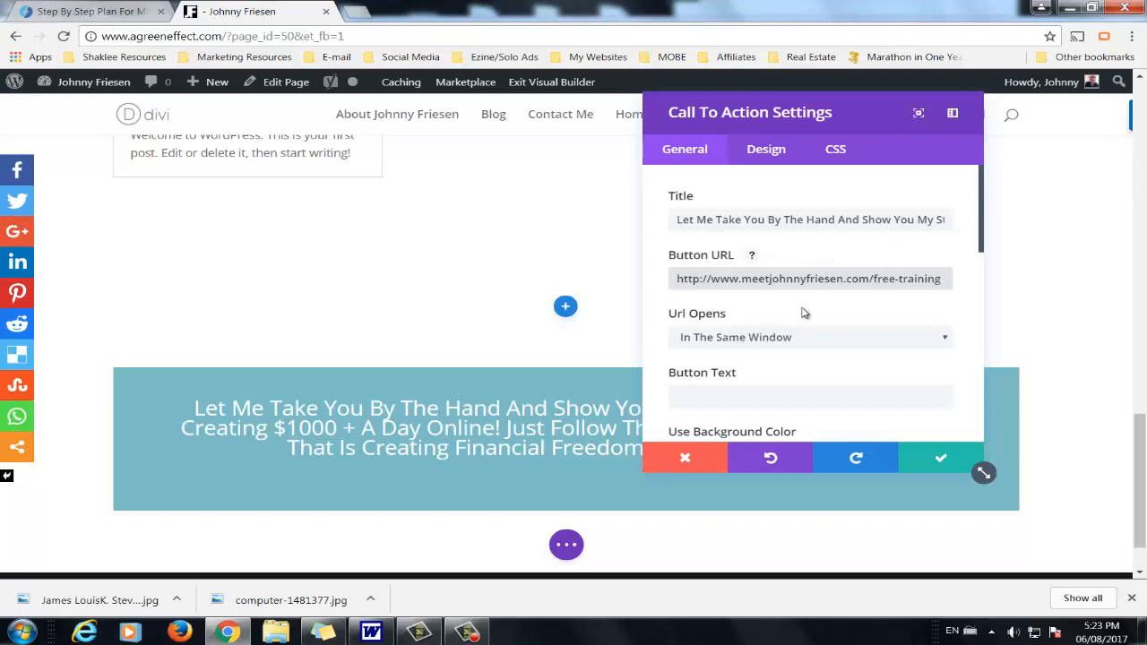
left_click(743, 341)
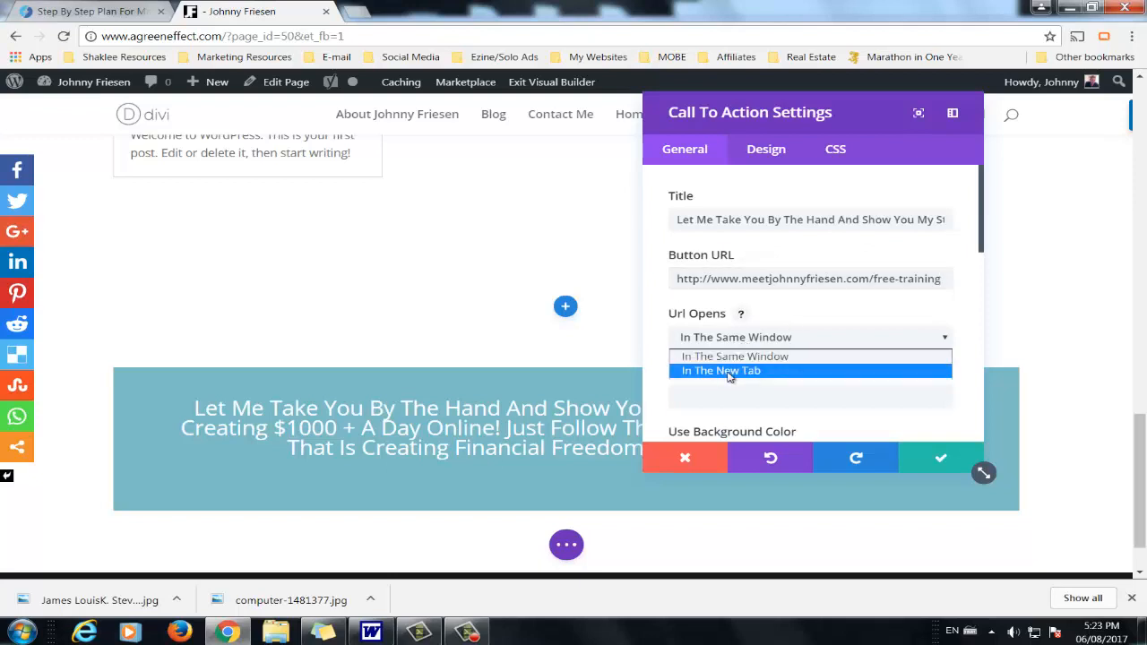
left_click(731, 373)
Step: Set the Call To Action's button text to "GIMME THE TRAINING!", matching the button on the reference home page
scroll(798, 327, "down", 2)
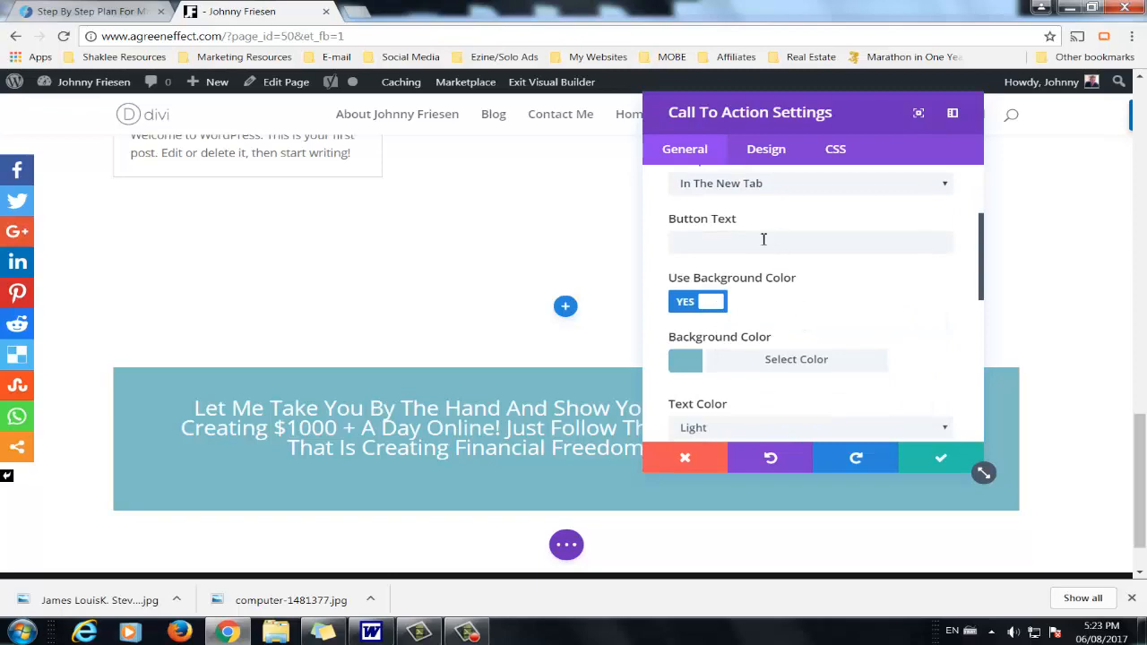
left_click(116, 13)
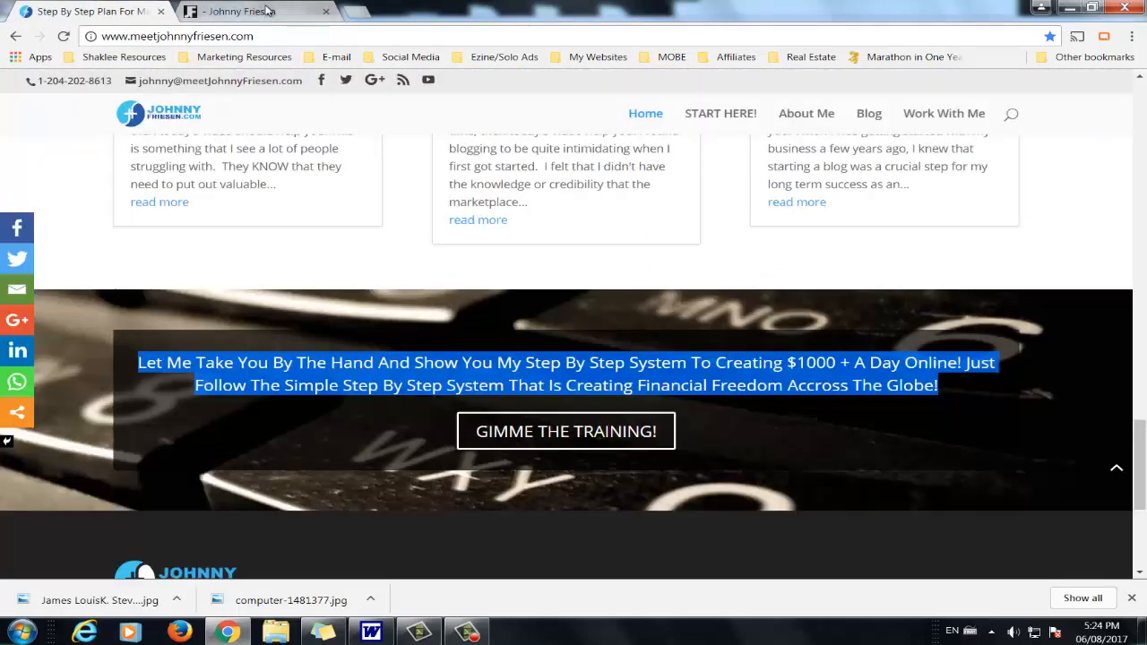
left_click(266, 11)
left_click(740, 244)
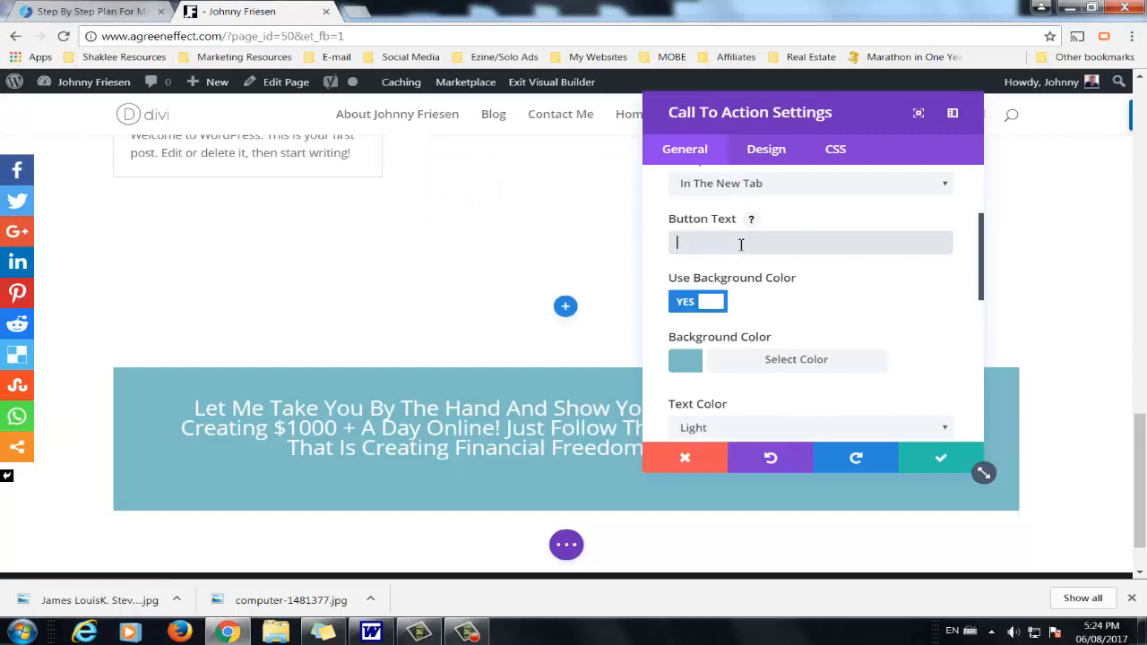
type("GIMME THE")
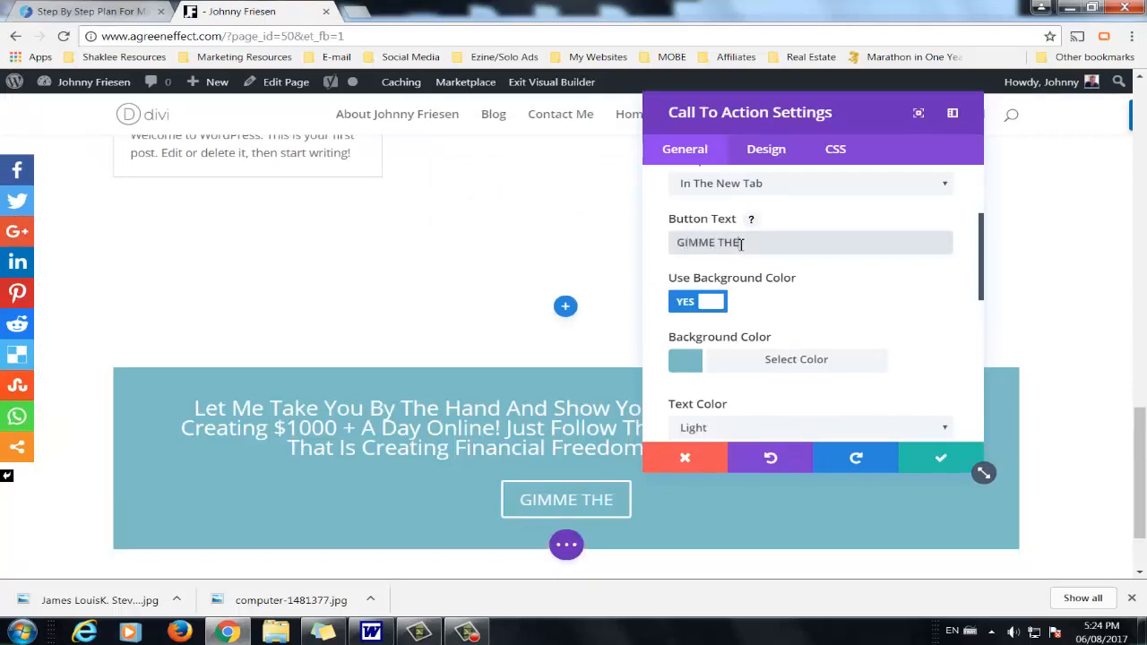
type(" TRAINING!")
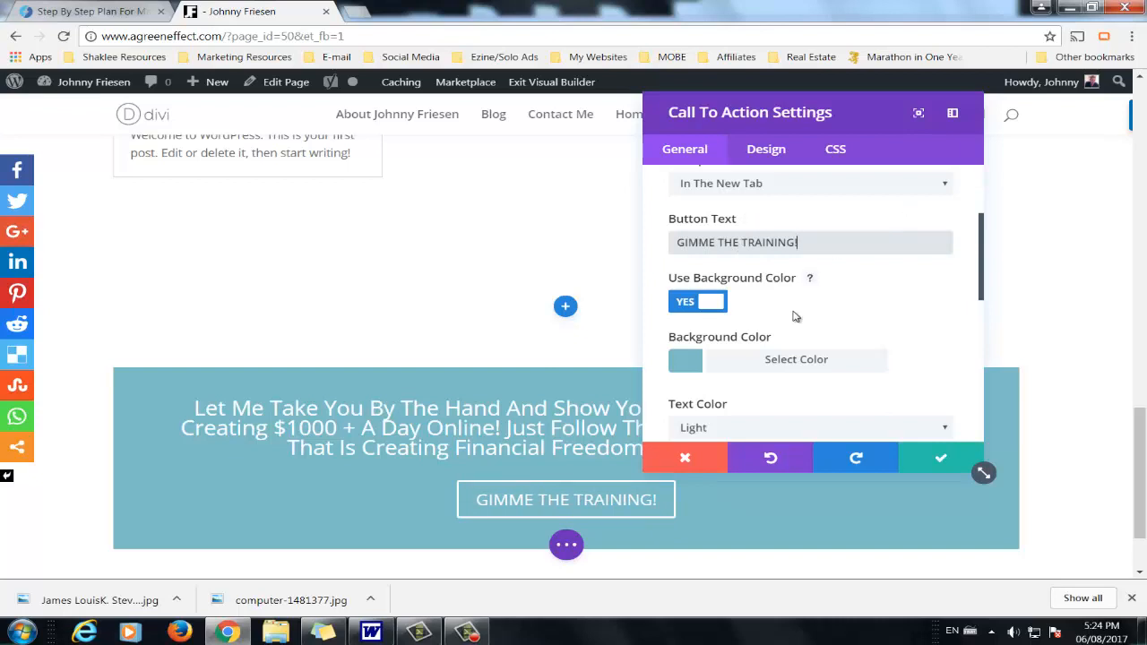
scroll(785, 287, "down", 1)
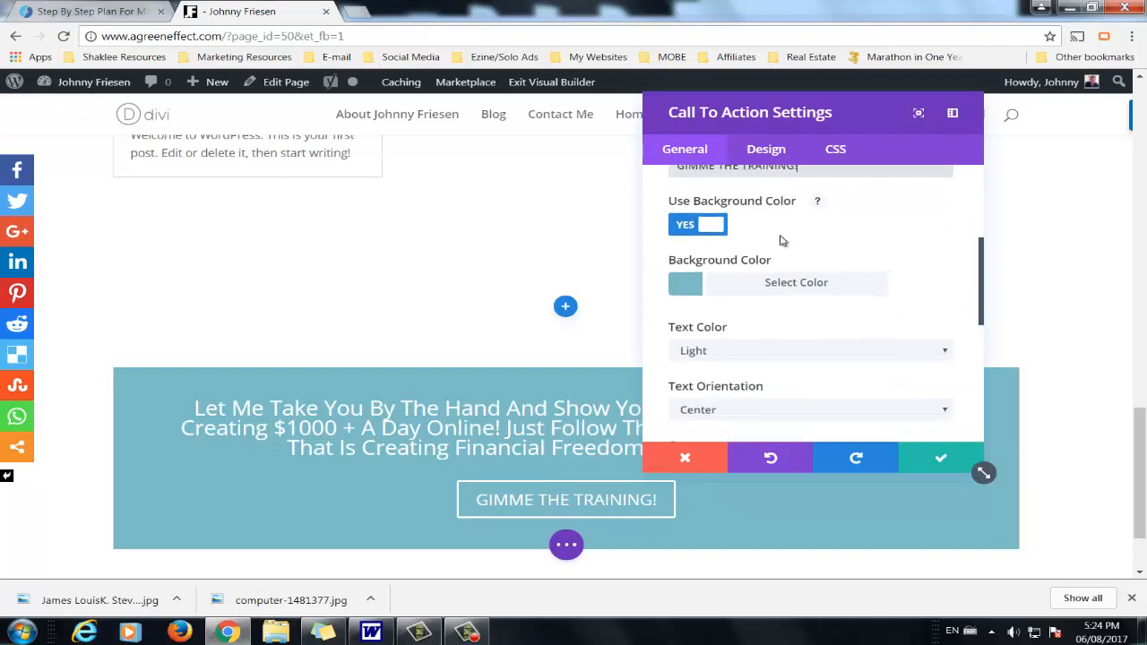
left_click(688, 226)
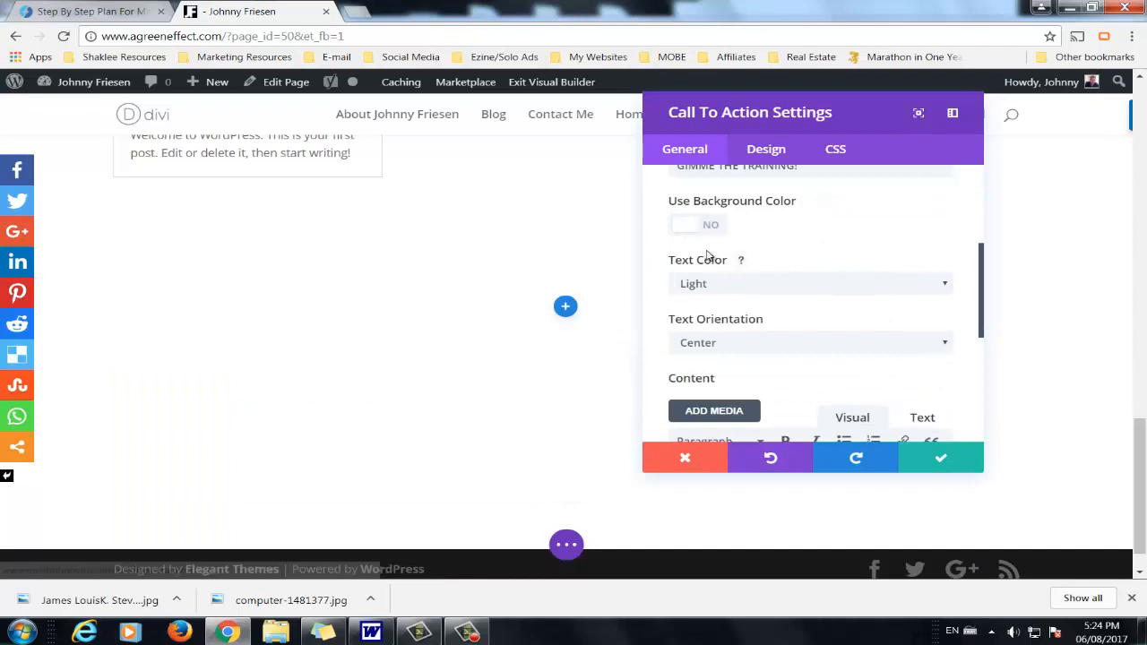
scroll(794, 284, "up", 2)
scroll(812, 295, "down", 2)
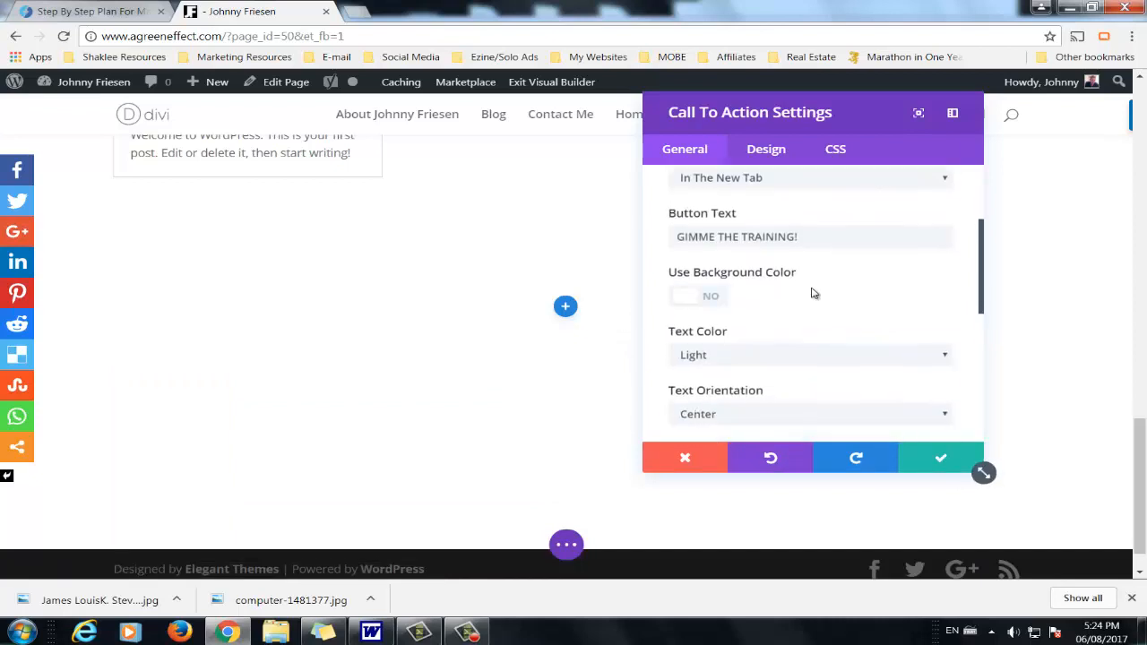
left_click(725, 284)
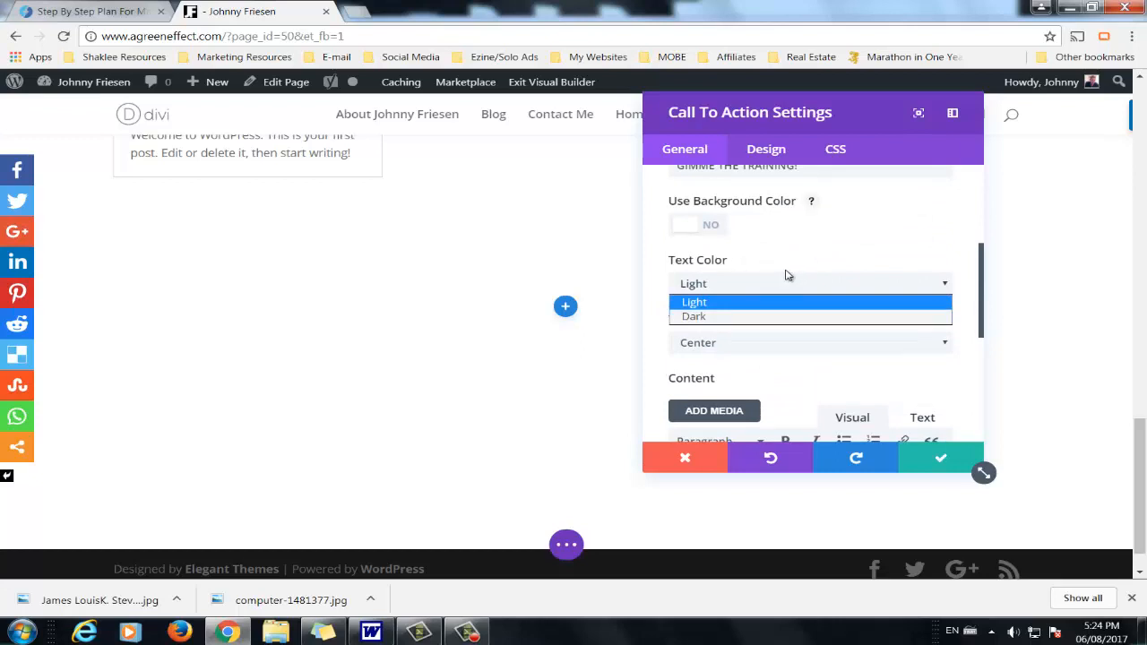
left_click(684, 229)
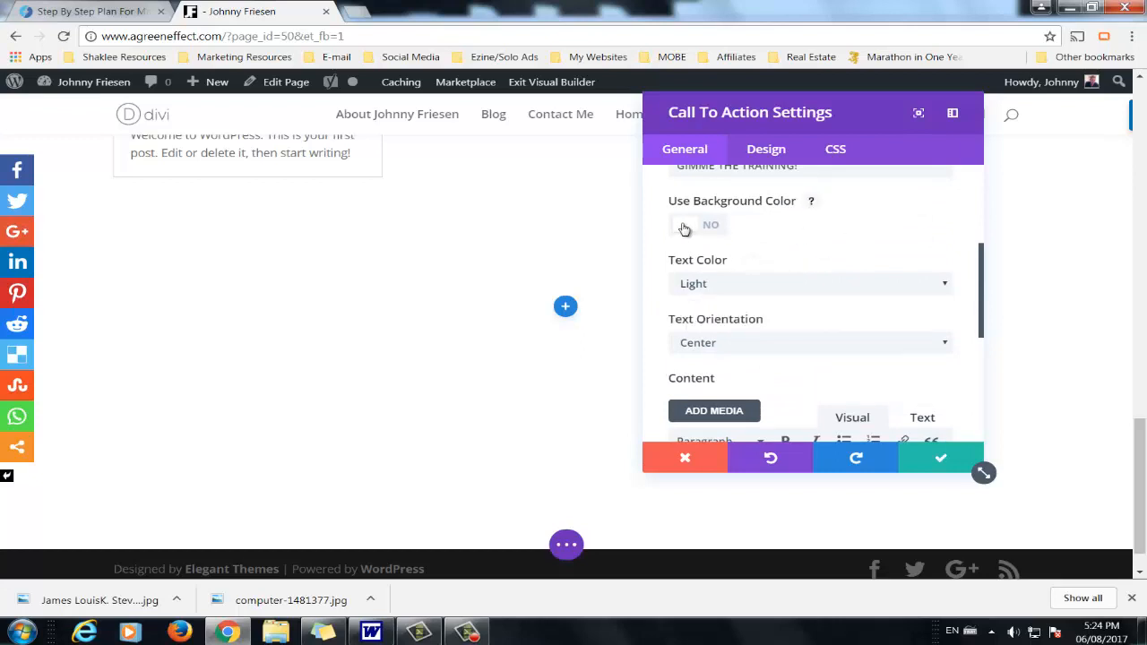
left_click(685, 228)
Step: Set the Call To Action's background color to semi-transparent black, rgba(0,0,0,0.85), and save the module settings
scroll(842, 242, "down", 1)
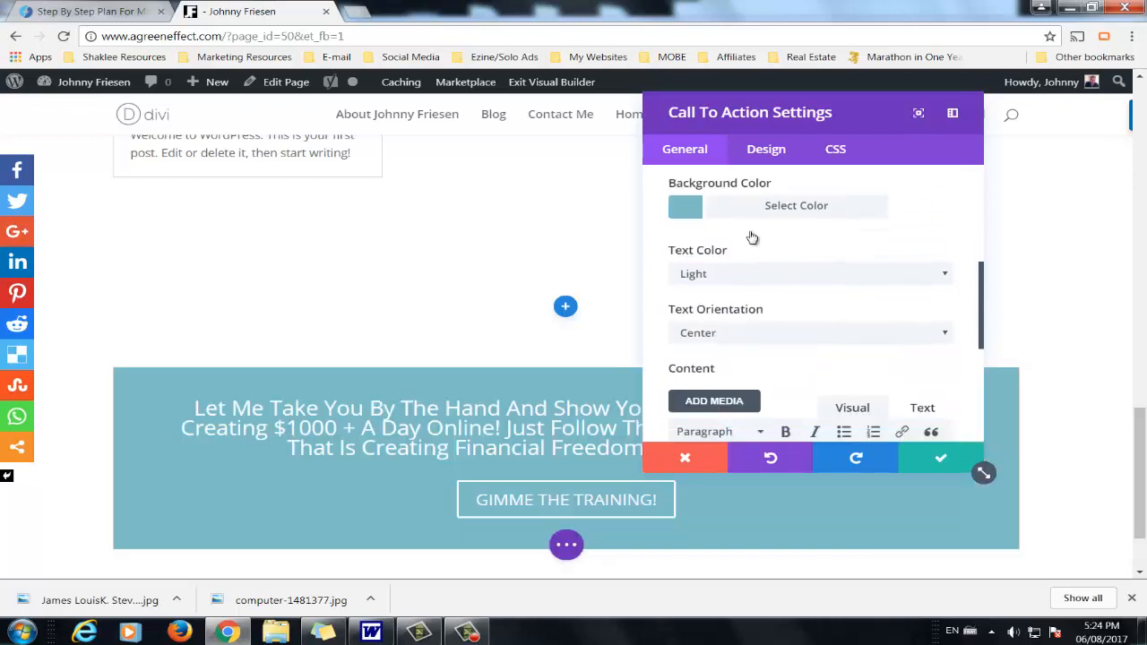
left_click(684, 209)
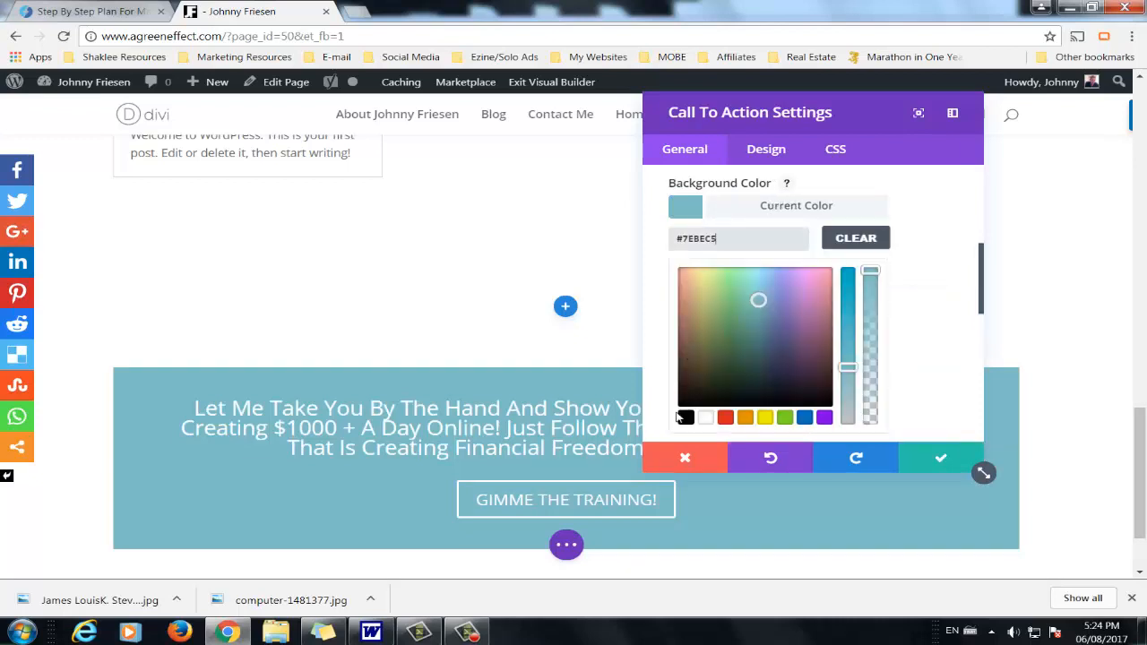
left_click(685, 418)
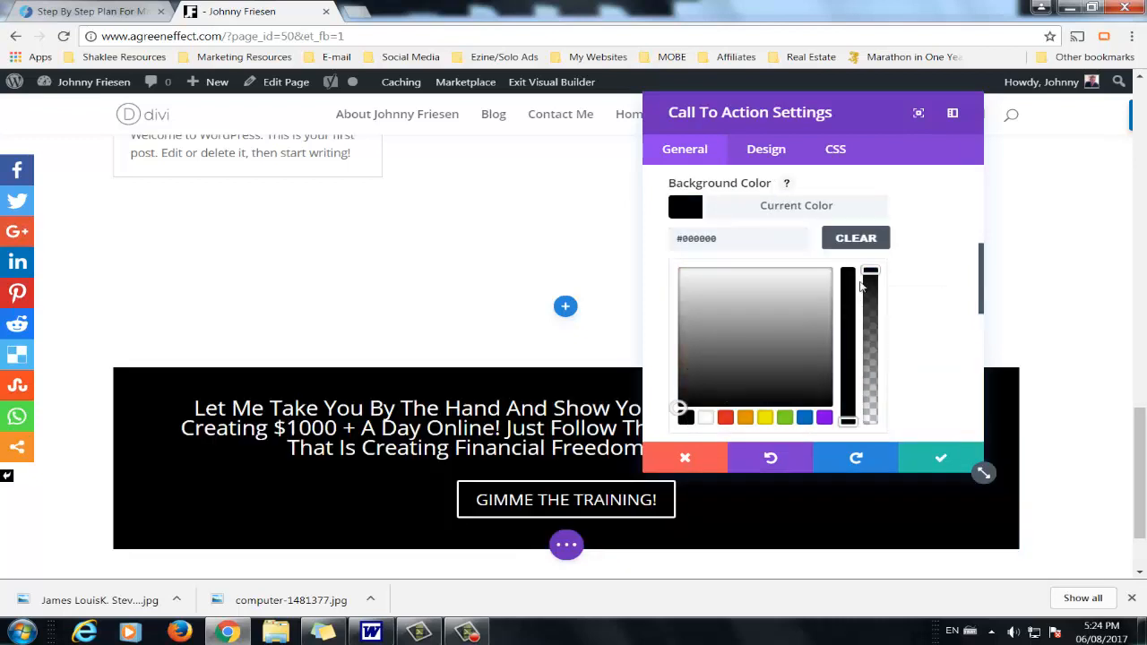
left_click_drag(870, 271, 871, 297)
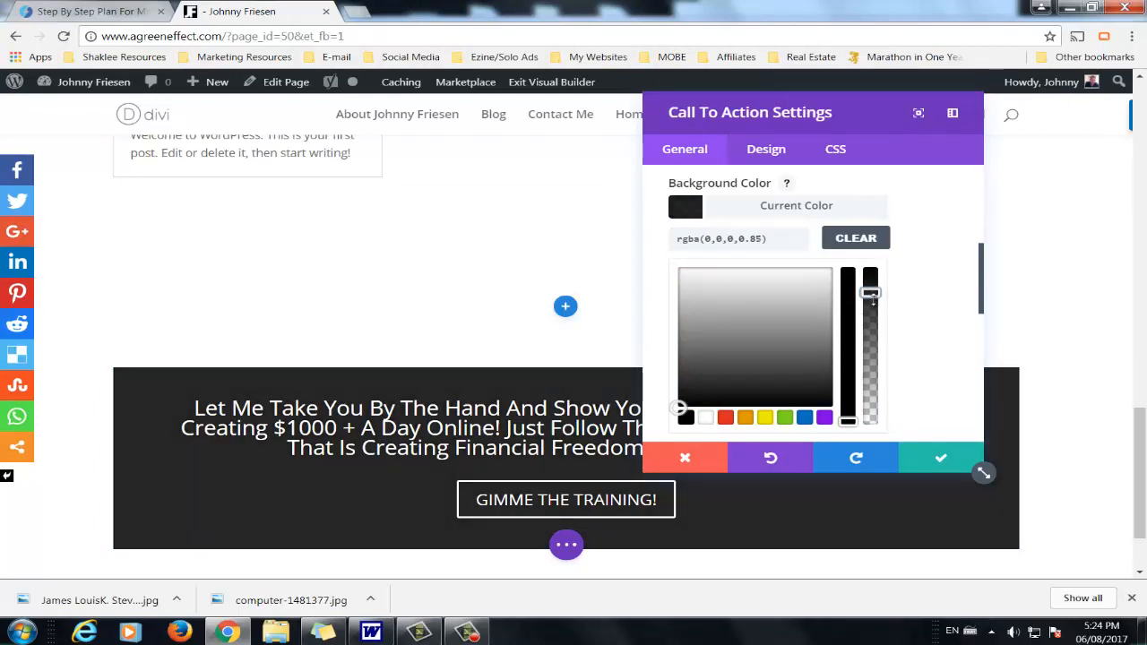
left_click(937, 457)
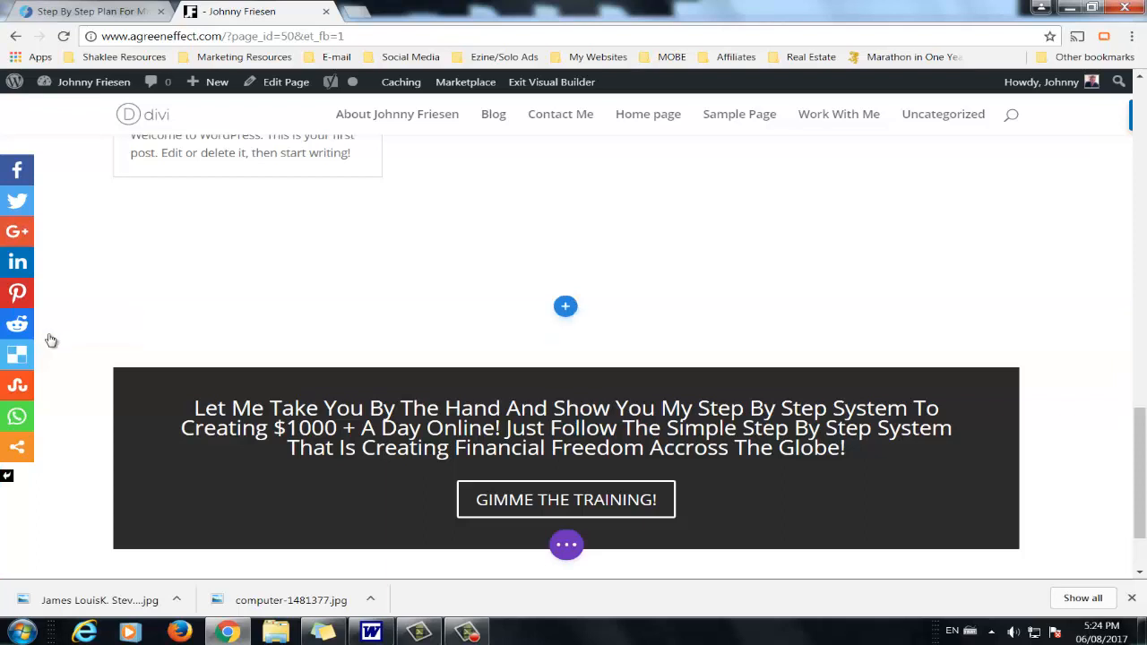
Step: Set computer-dark.jpg from the media library as the background image of the call-to-action section and save its settings
left_click(47, 330)
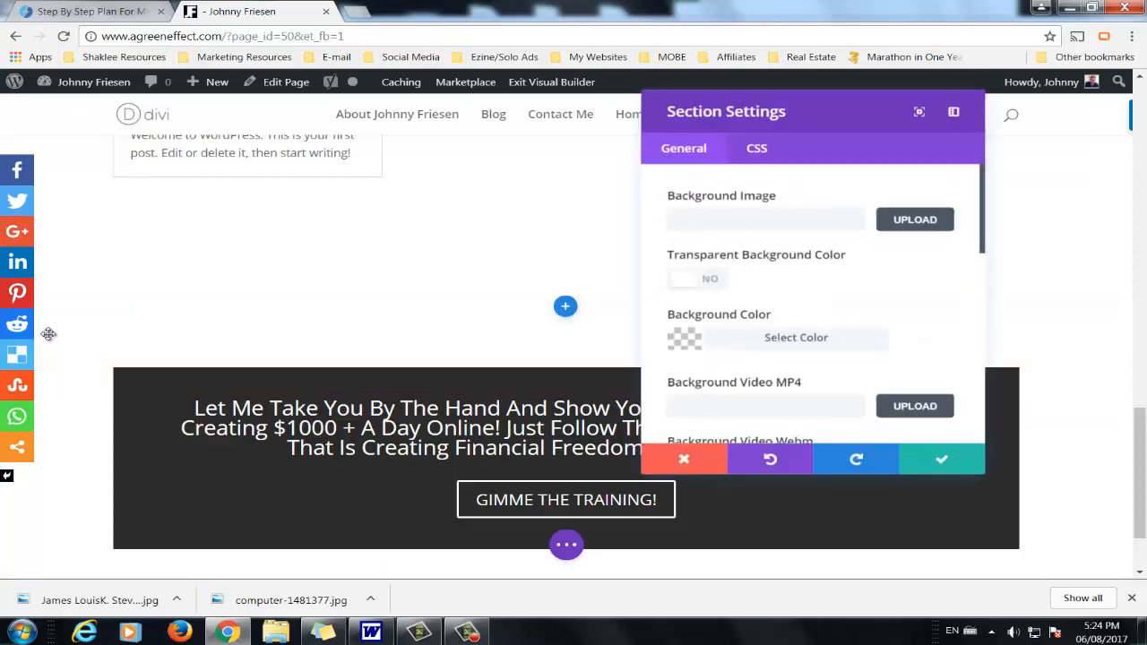
left_click(917, 223)
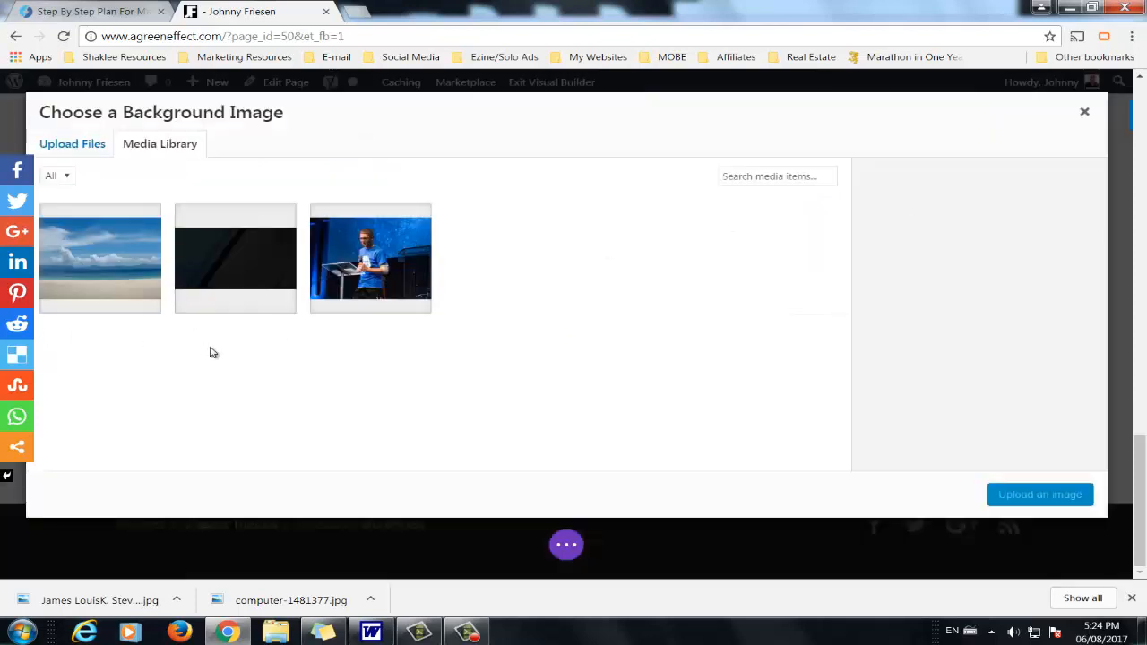
left_click(222, 295)
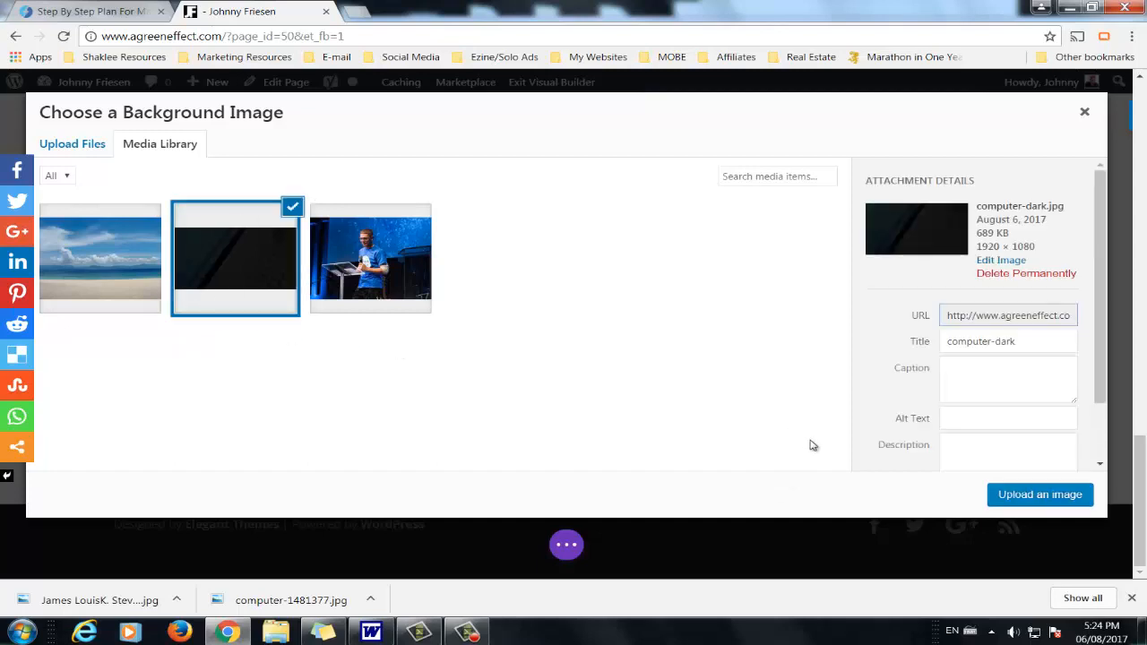
left_click(1040, 497)
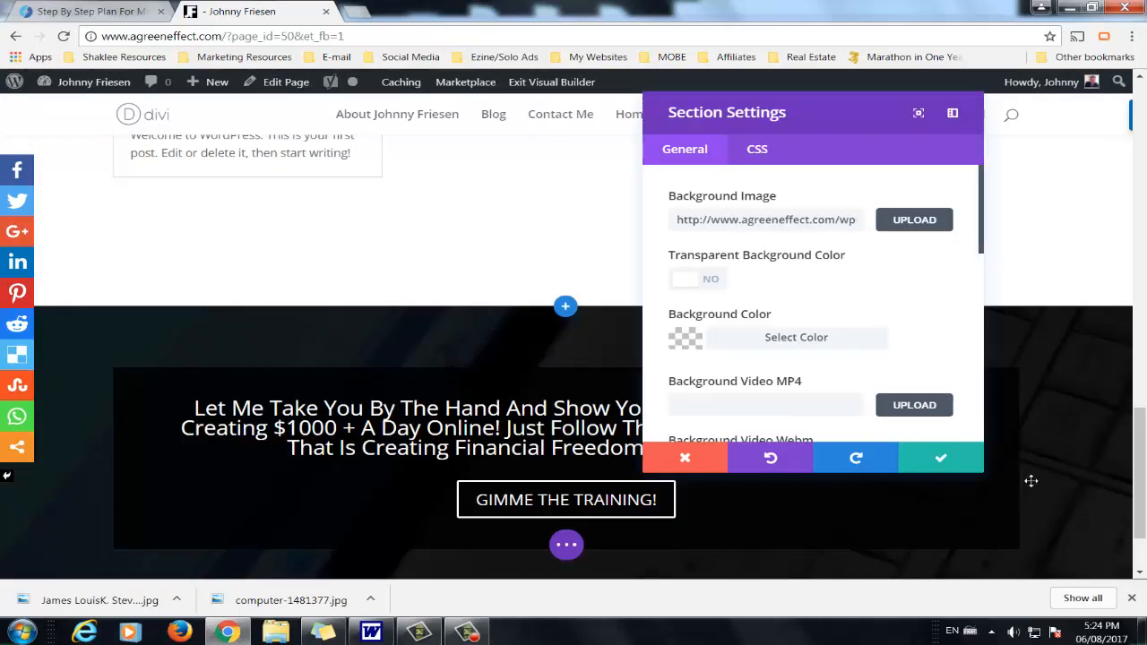
scroll(289, 433, "down", 2)
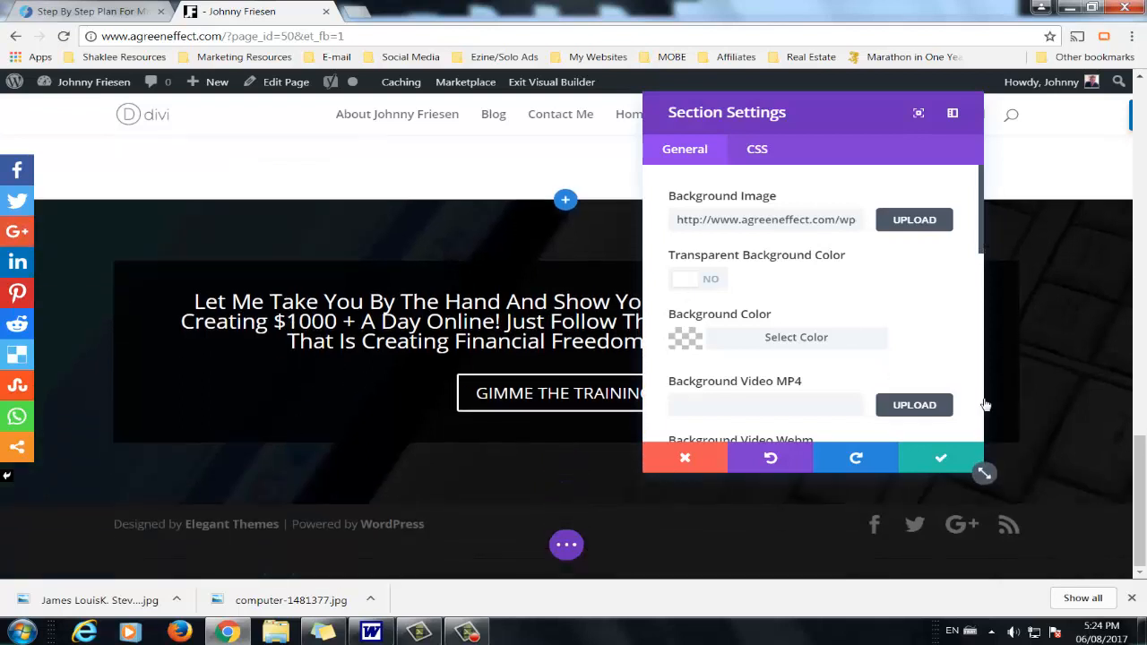
left_click(939, 458)
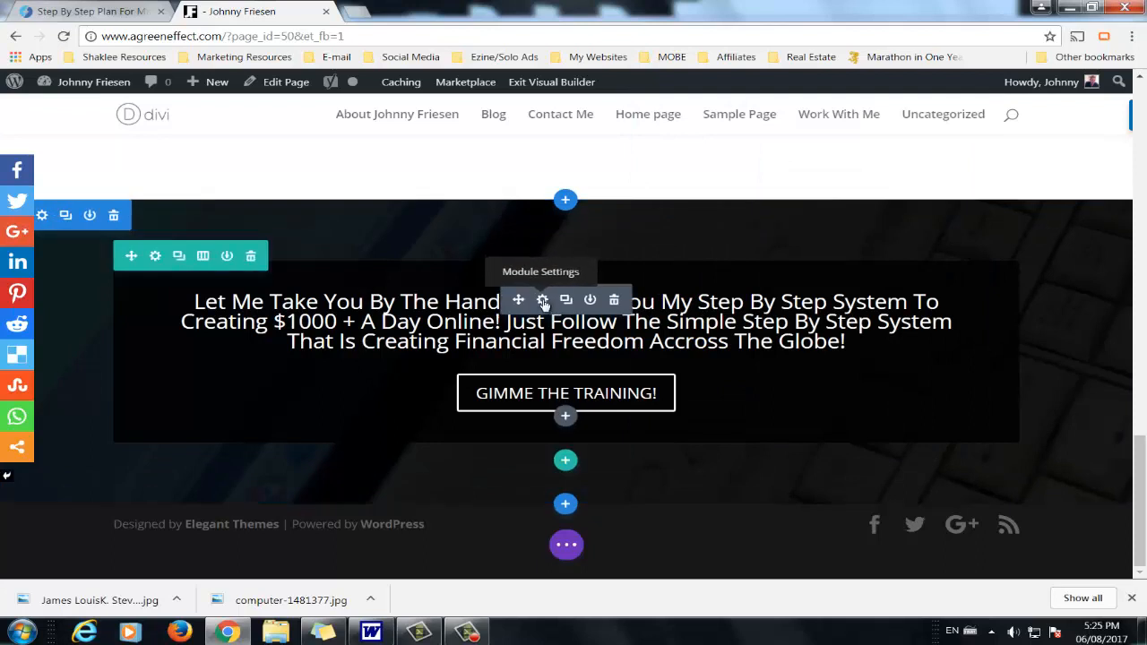
Step: Set the Call To Action's header font size to 19px and its header line height to 1.3em
left_click(540, 301)
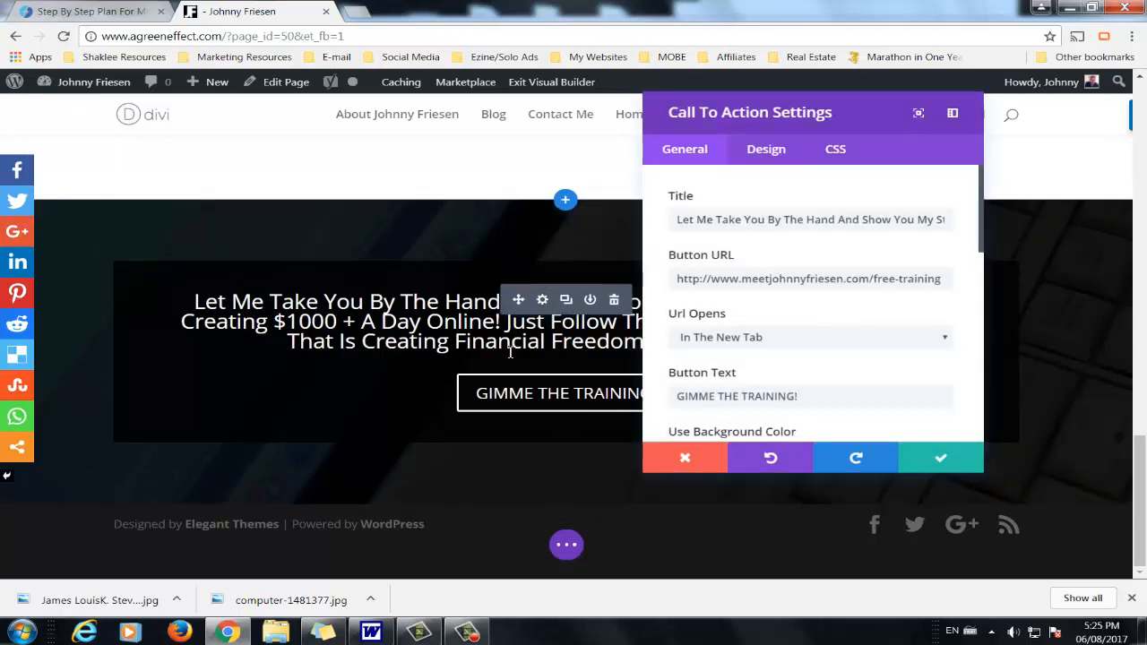
left_click(775, 155)
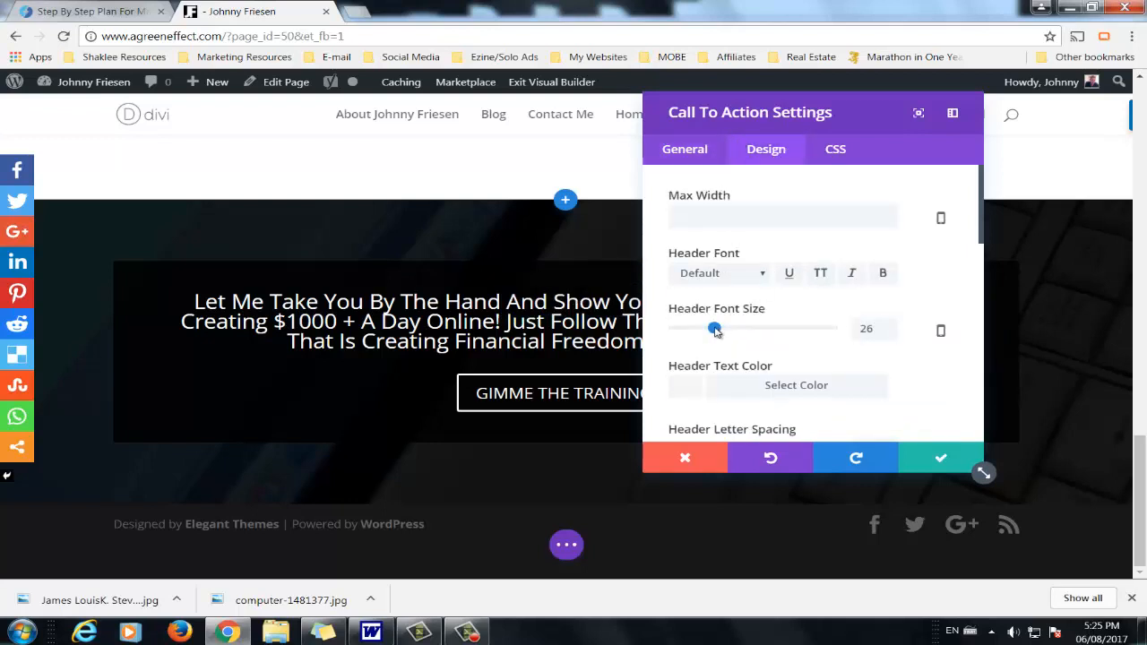
left_click_drag(714, 330, 705, 333)
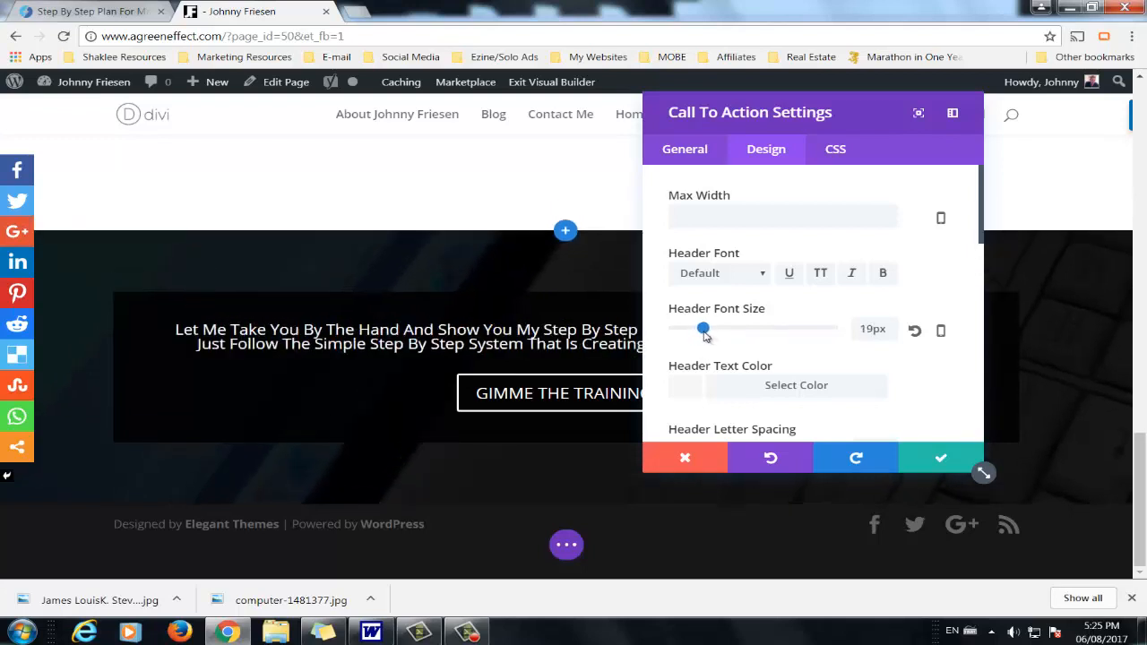
left_click_drag(757, 119, 858, 102)
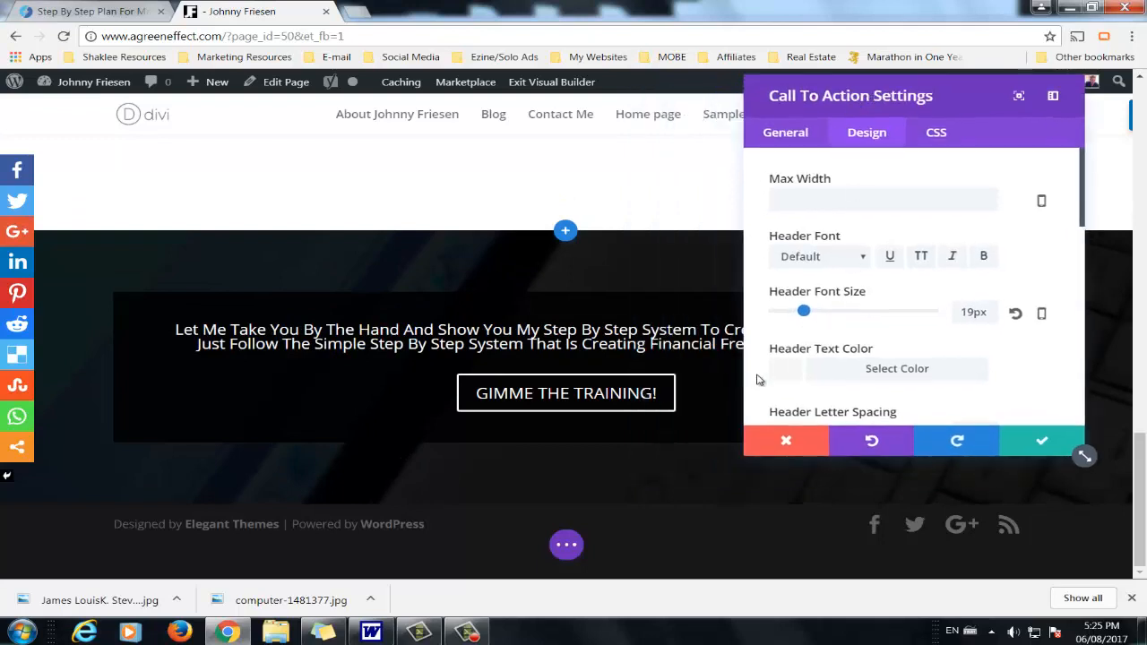
scroll(869, 330, "down", 2)
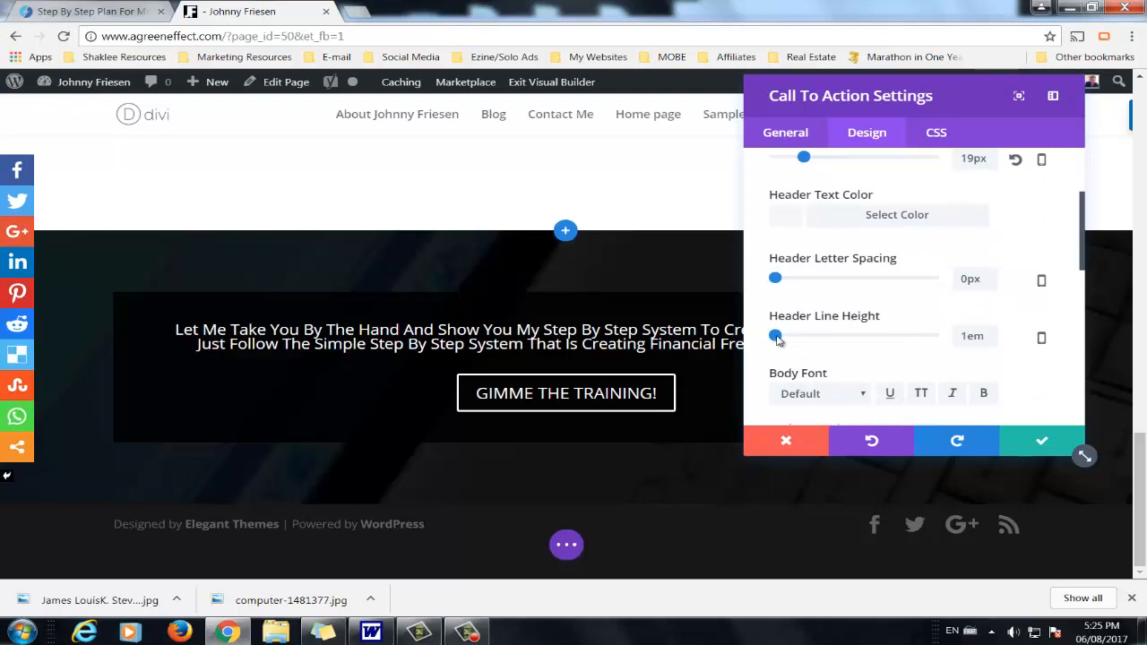
left_click_drag(777, 340, 805, 337)
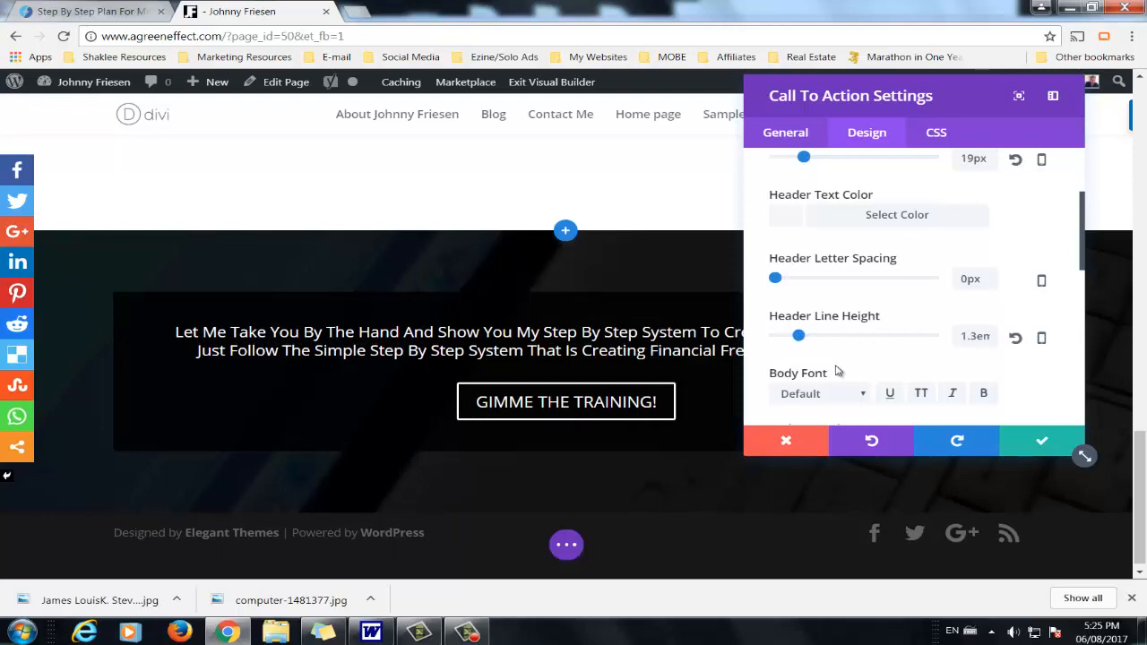
Step: Turn off the Call To Action module's background color and save the module settings
left_click(793, 138)
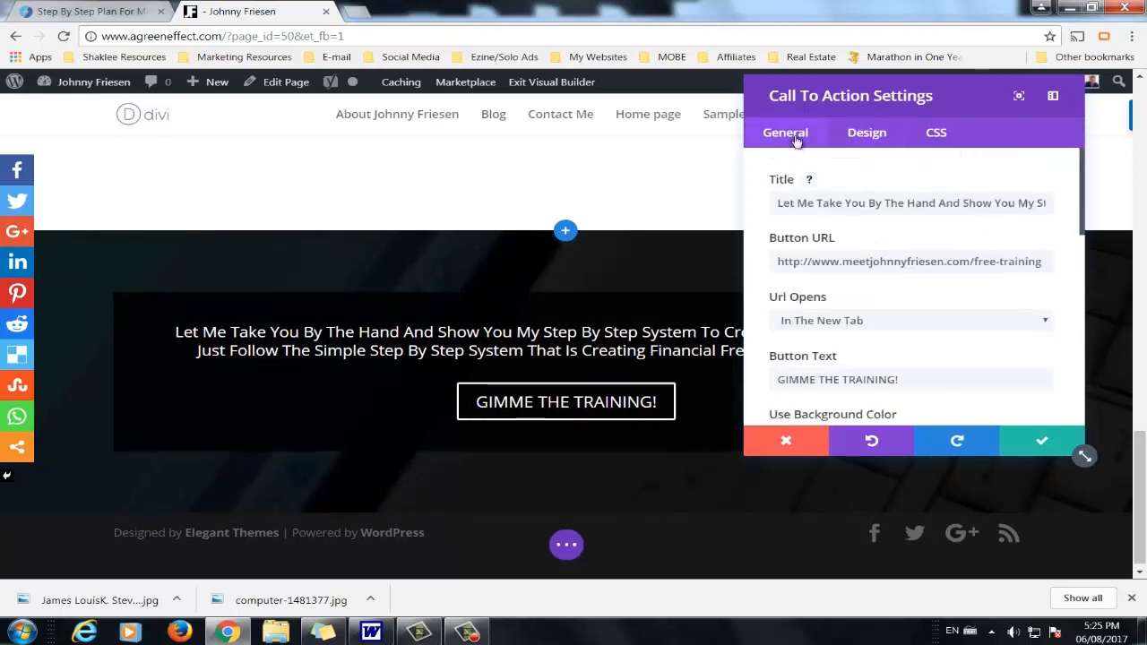
scroll(857, 320, "down", 2)
scroll(896, 305, "down", 1)
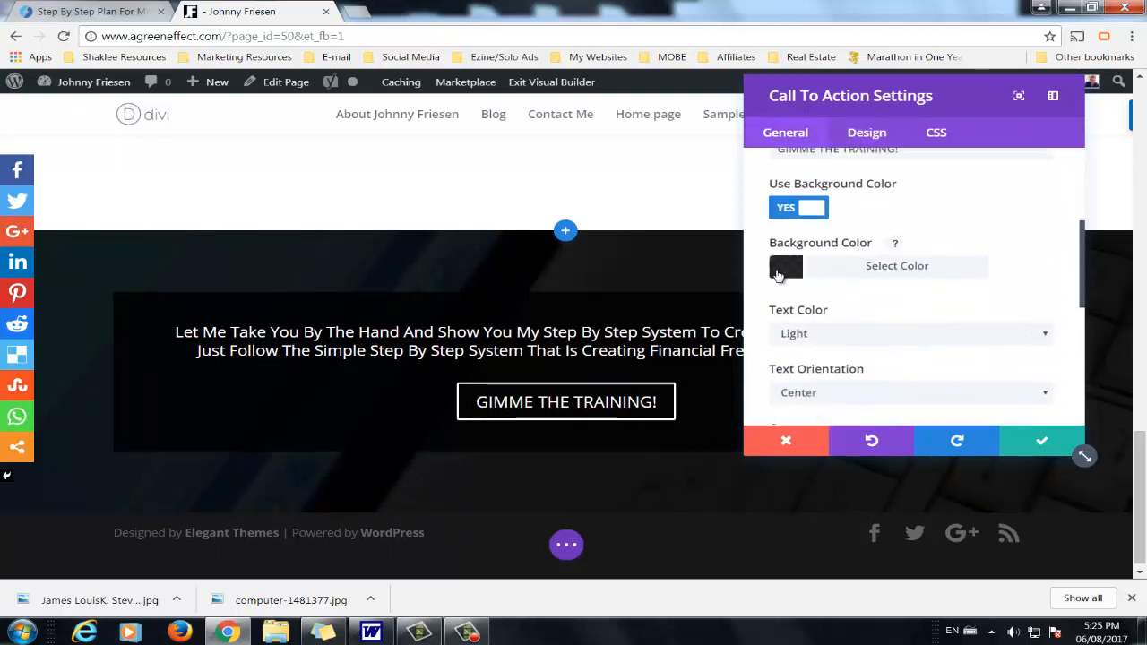
left_click(778, 274)
left_click(784, 267)
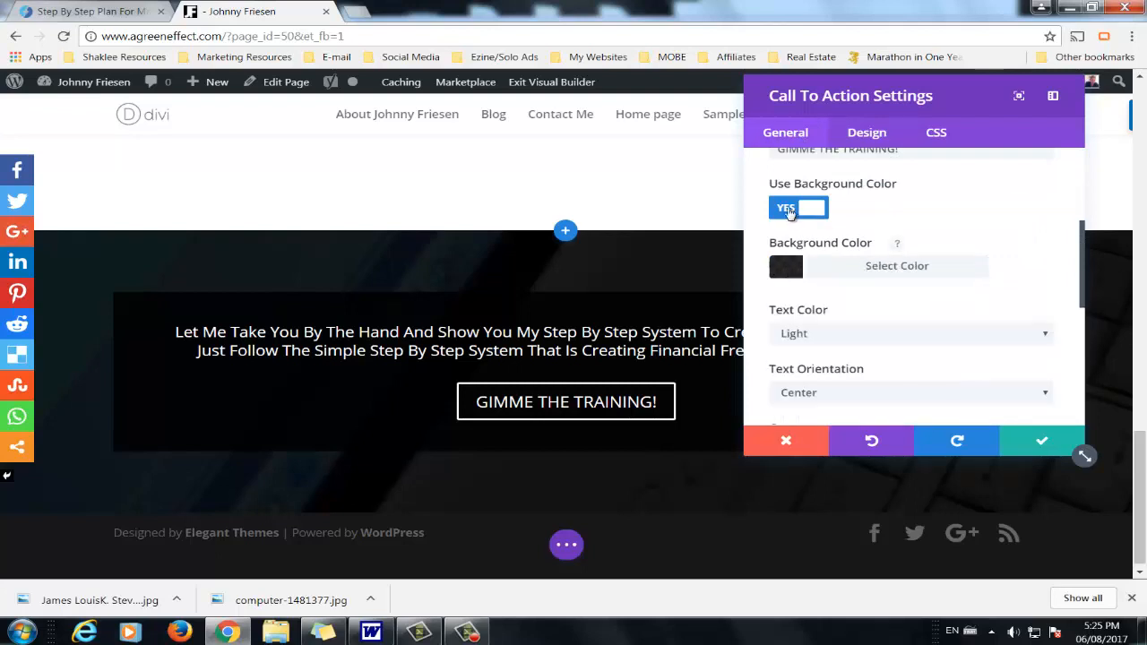
left_click(788, 209)
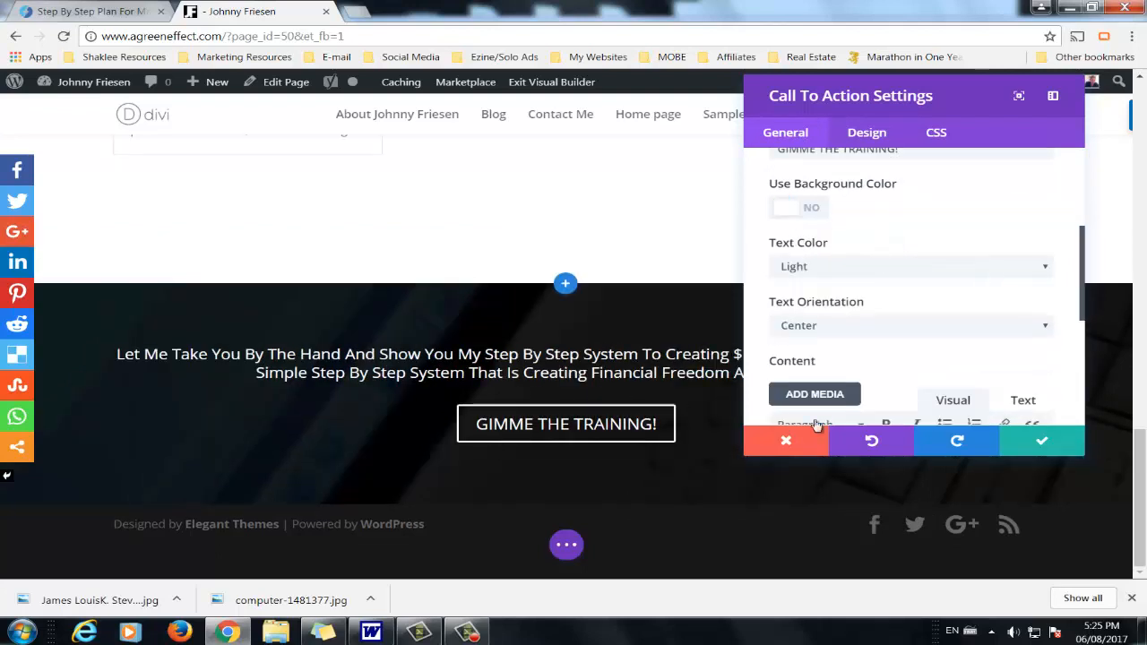
left_click(1043, 440)
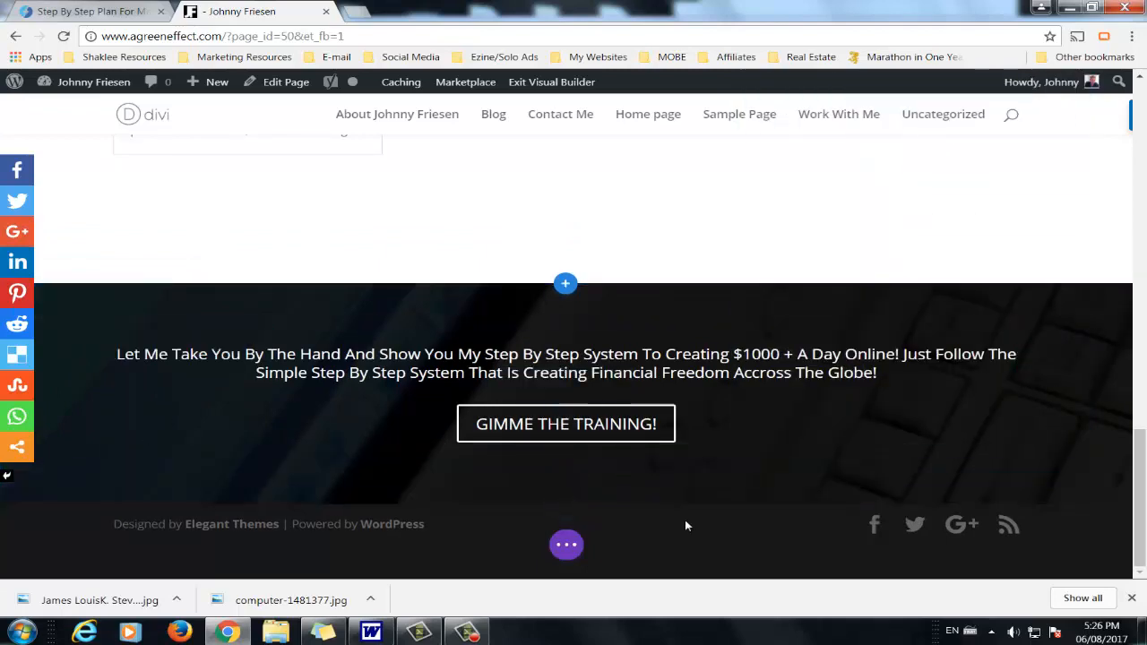
scroll(778, 342, "up", 8)
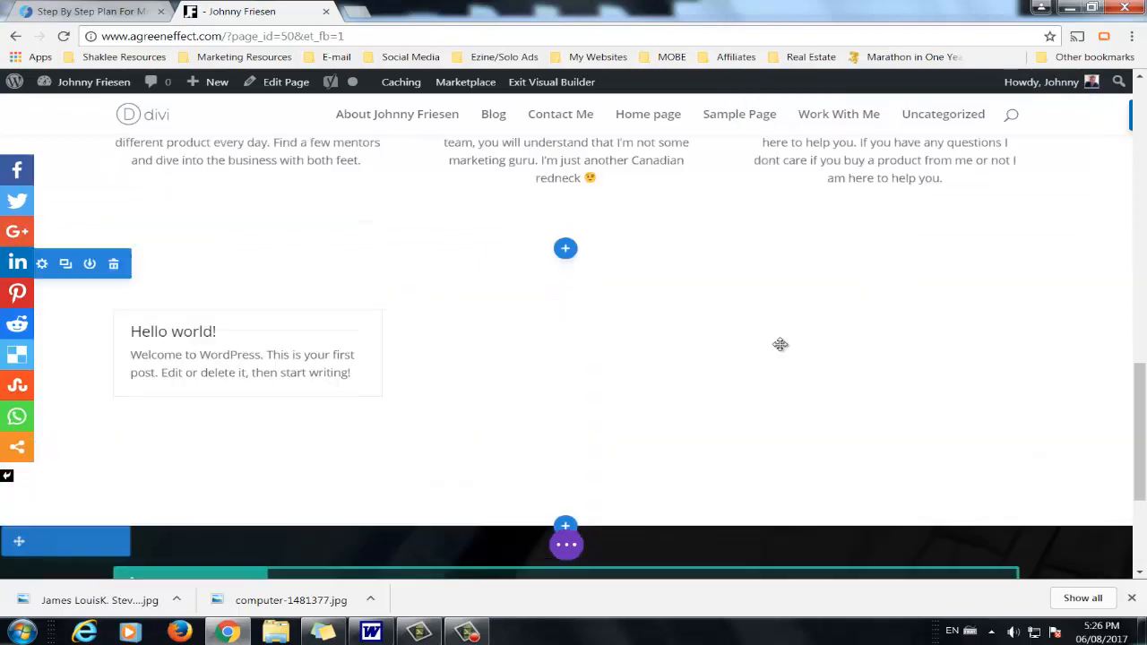
scroll(779, 344, "up", 10)
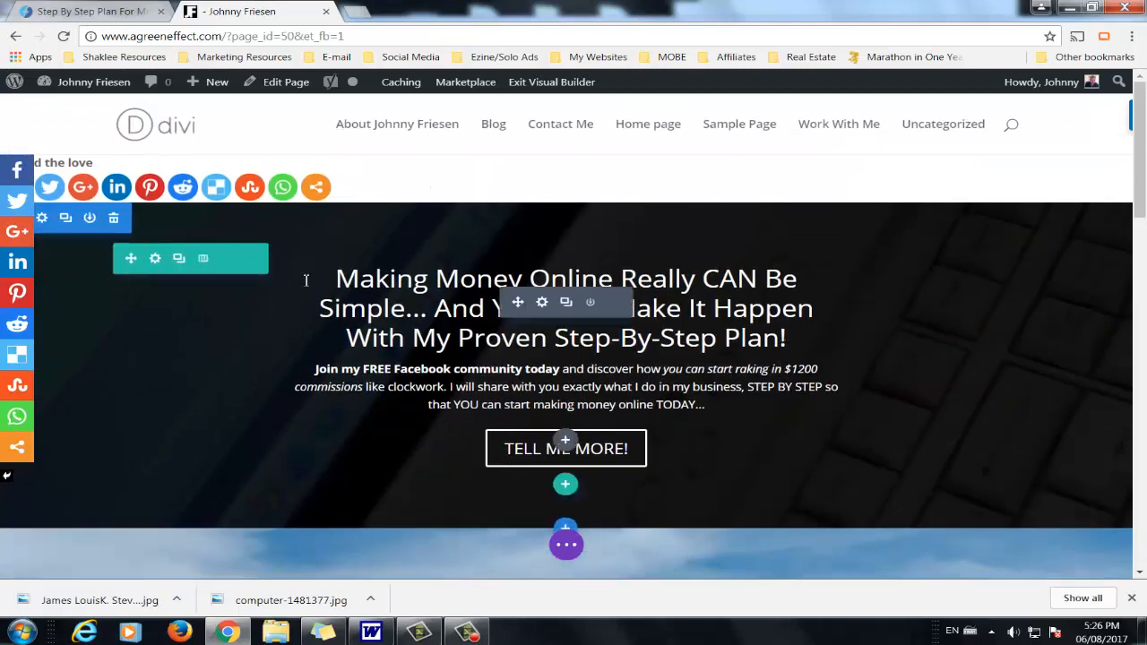
scroll(300, 340, "down", 2)
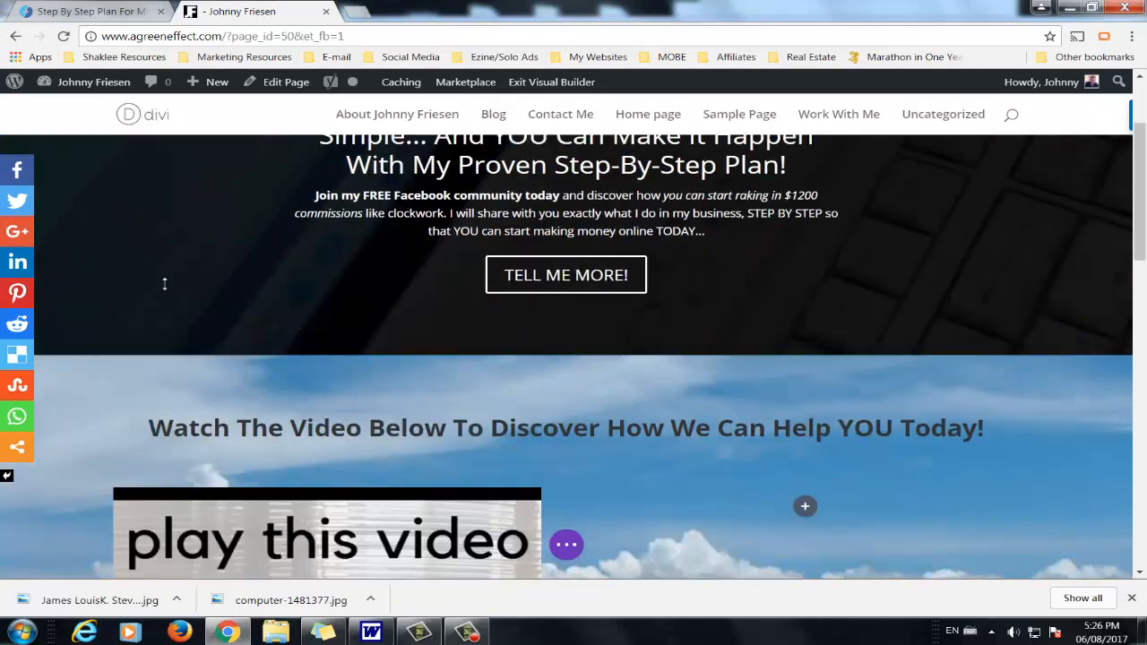
Step: Look over the finished page's sections and publish the page from the visual builder
scroll(269, 304, "up", 2)
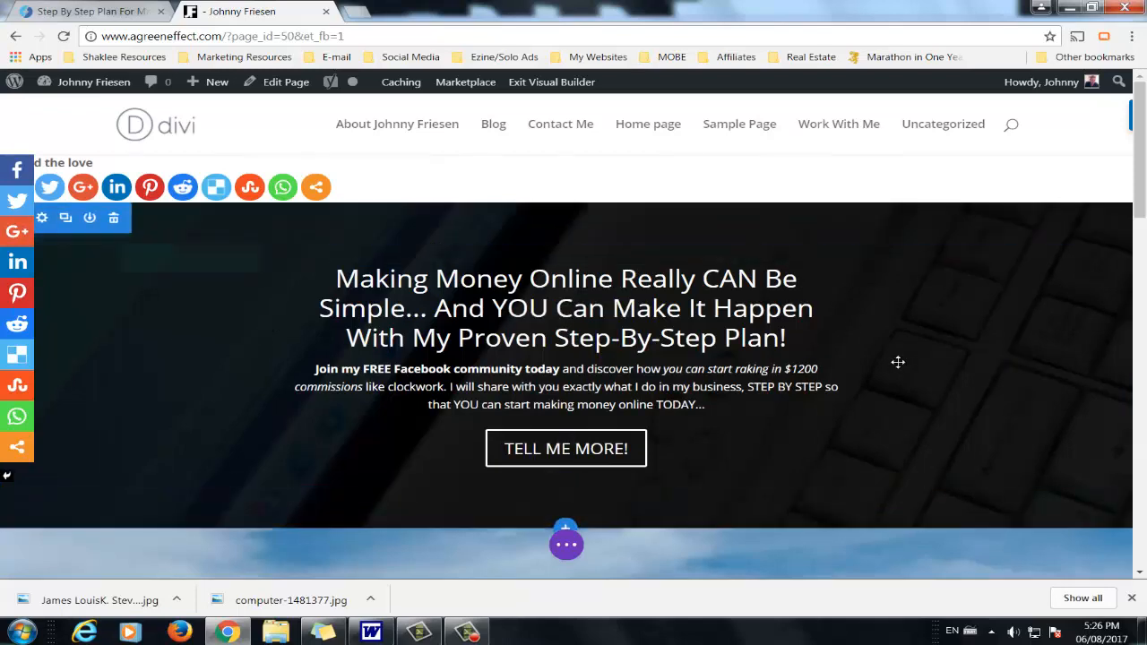
scroll(1009, 362, "down", 1)
scroll(1008, 362, "down", 4)
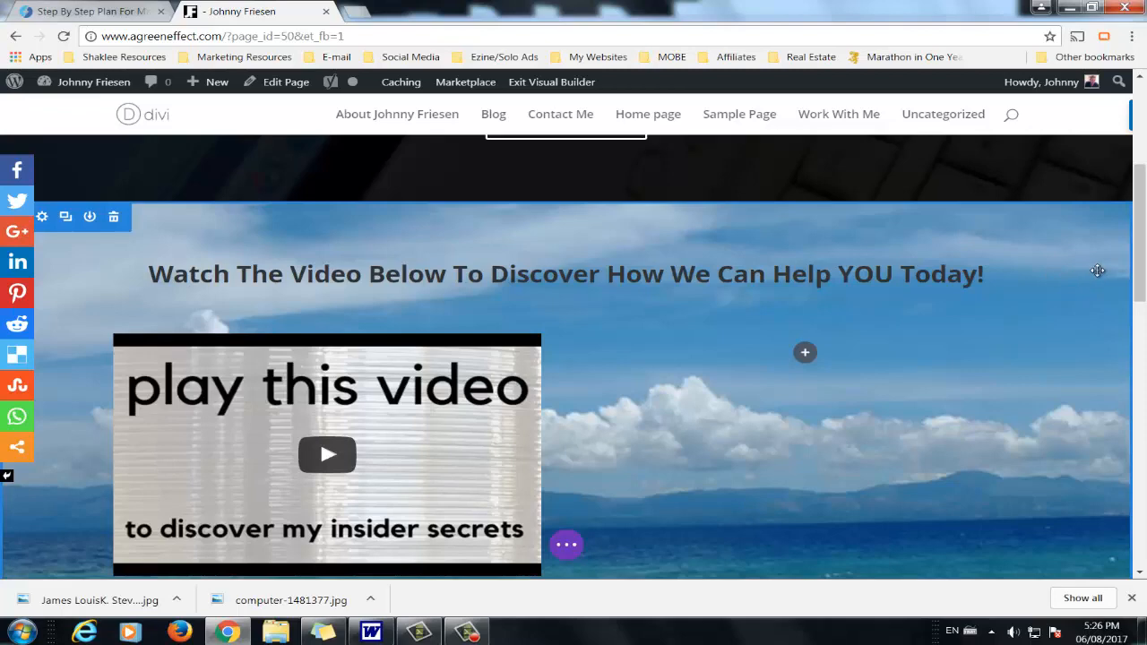
scroll(934, 397, "down", 1)
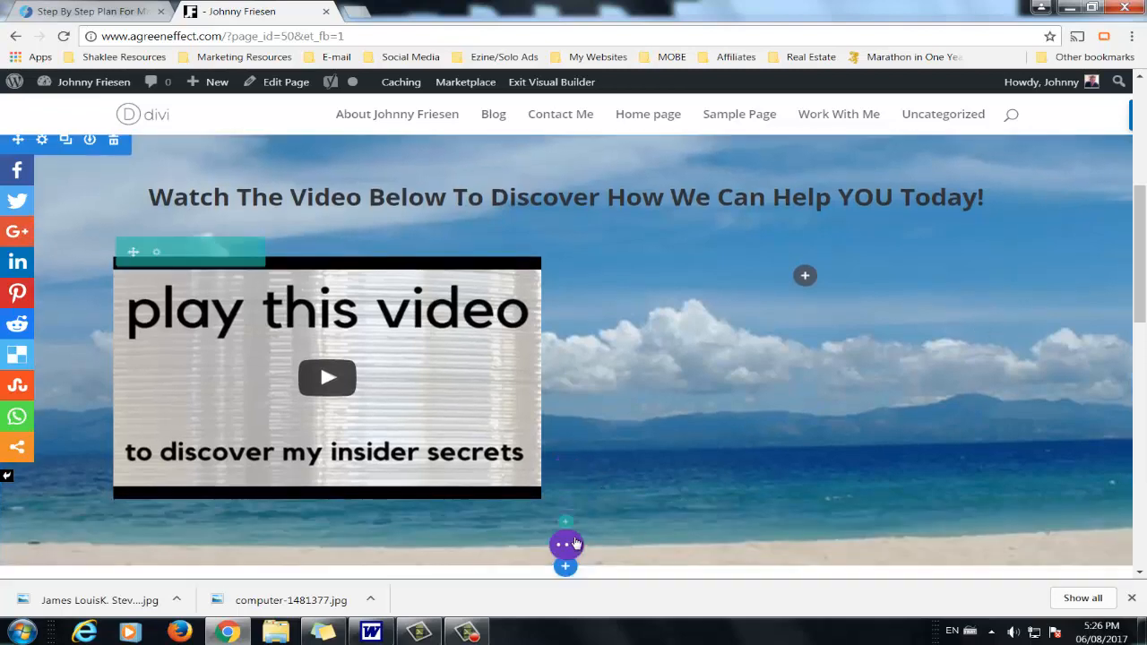
scroll(545, 457, "down", 10)
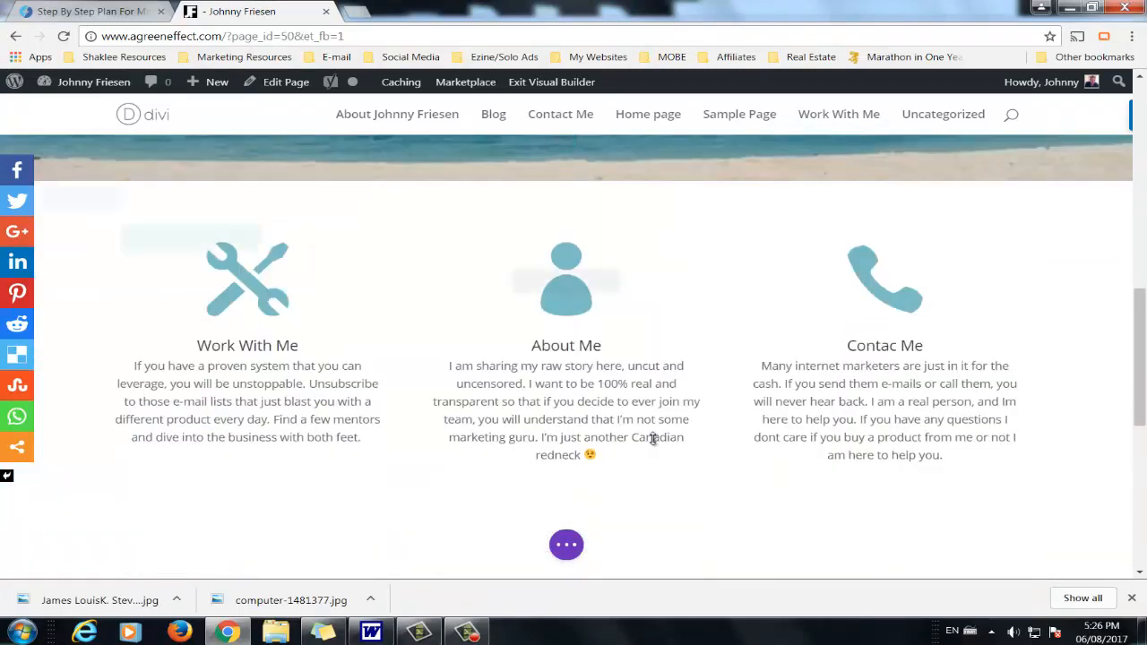
scroll(657, 457, "up", 11)
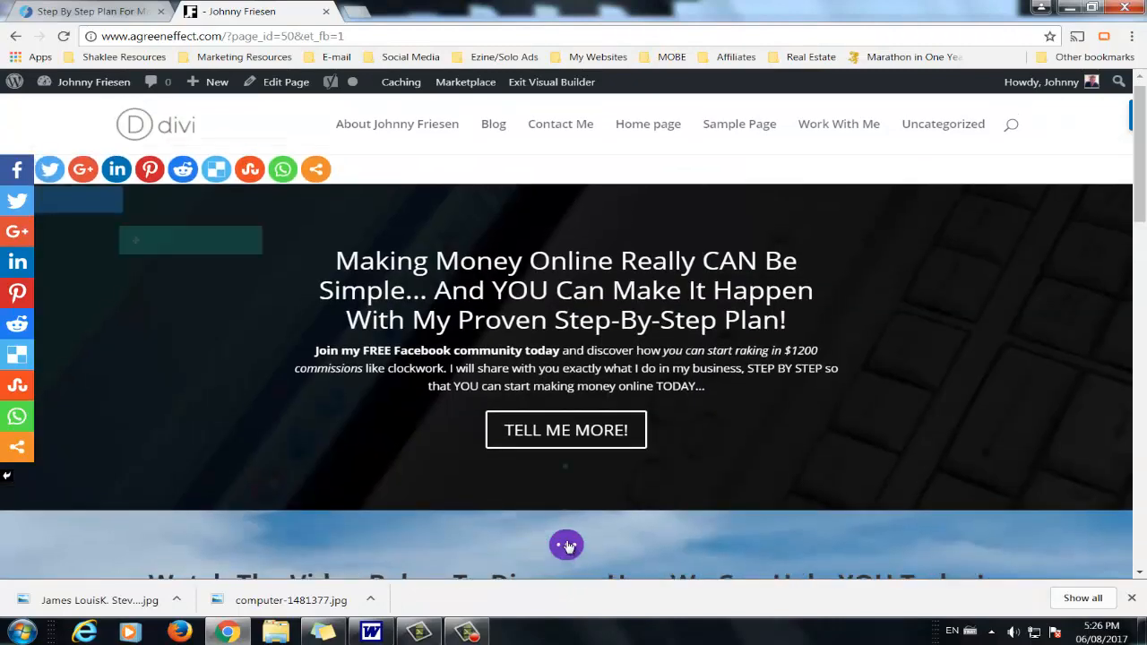
left_click(566, 548)
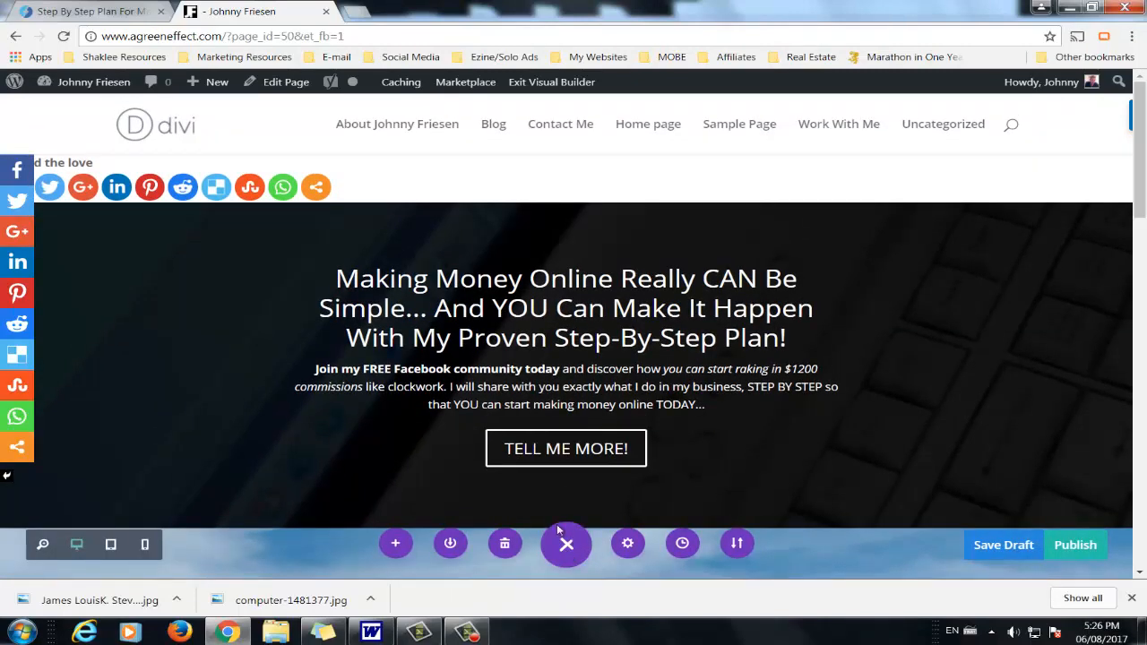
left_click(1071, 553)
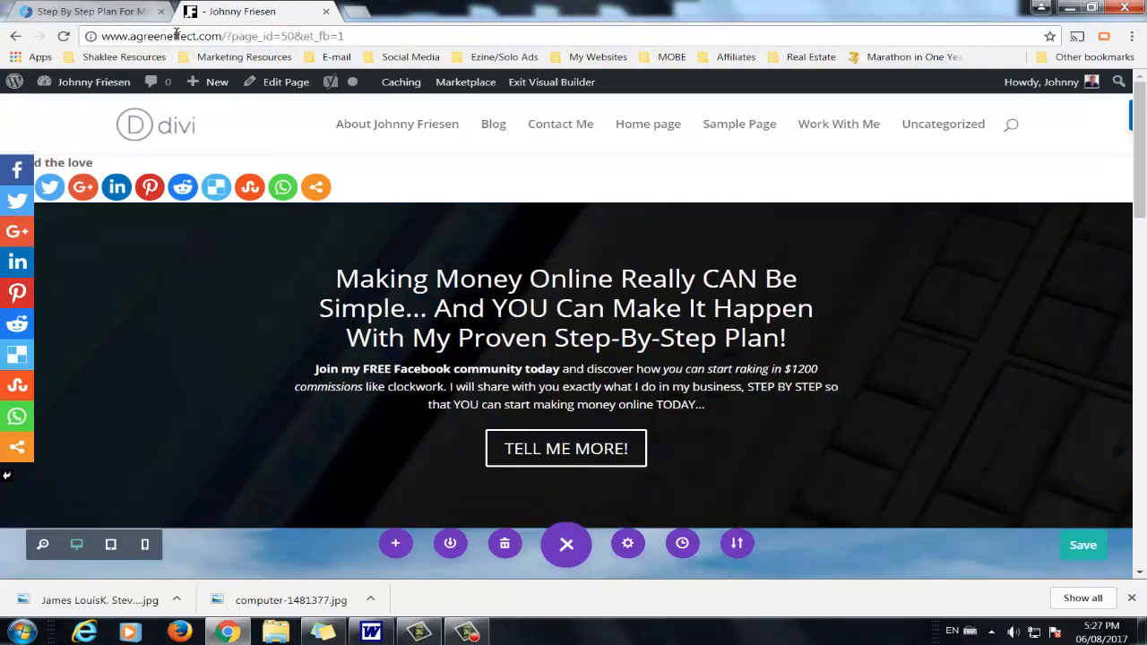
Step: Leave the visual builder for the WordPress dashboard and open the Divi Theme Options
mouse_move(108, 84)
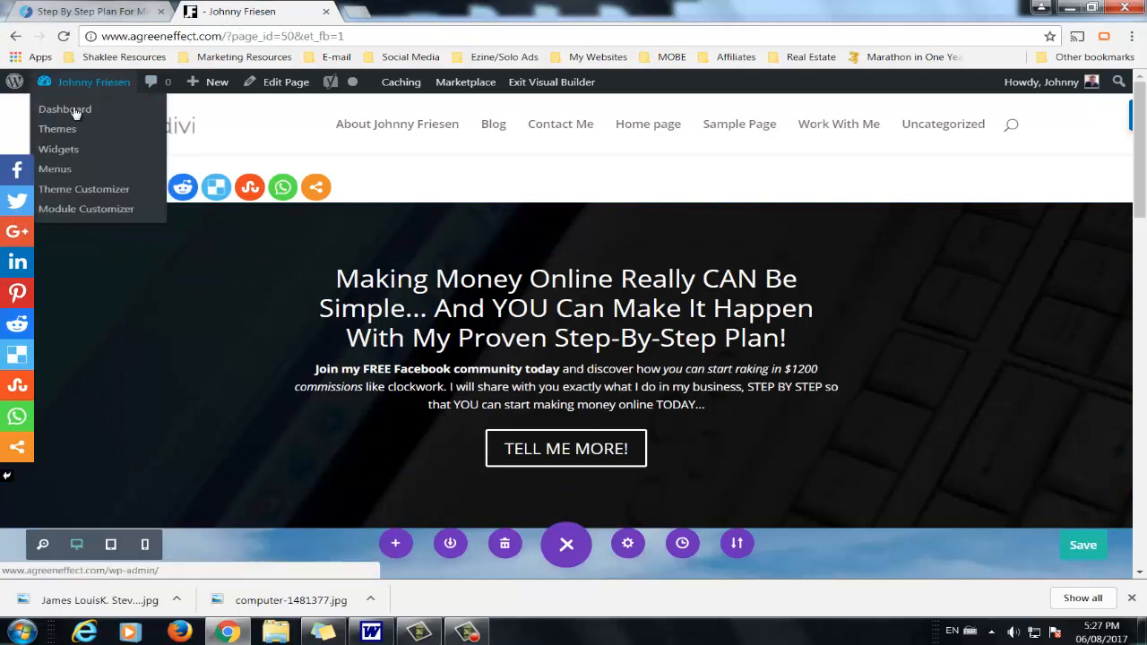
left_click(79, 189)
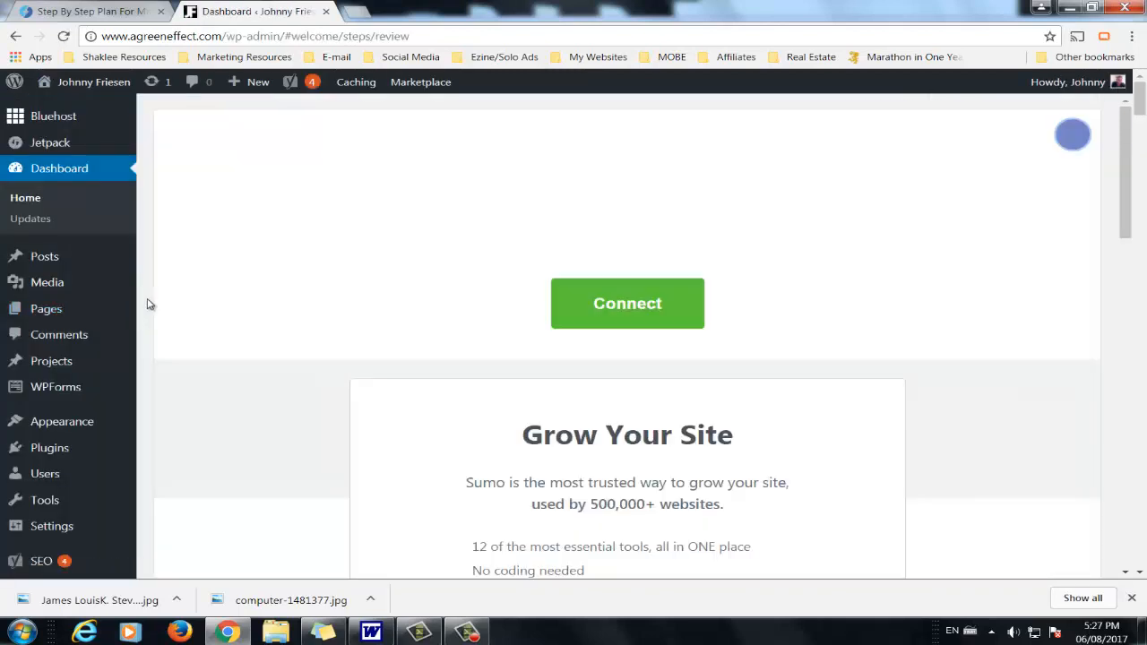
scroll(148, 376, "down", 2)
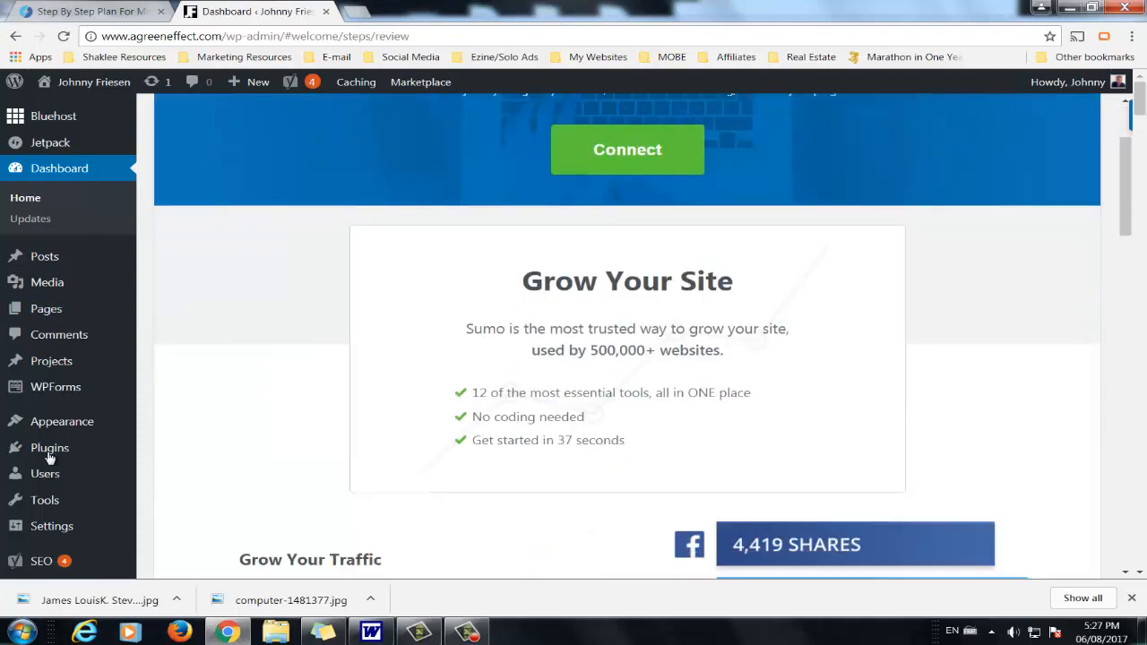
scroll(89, 430, "down", 3)
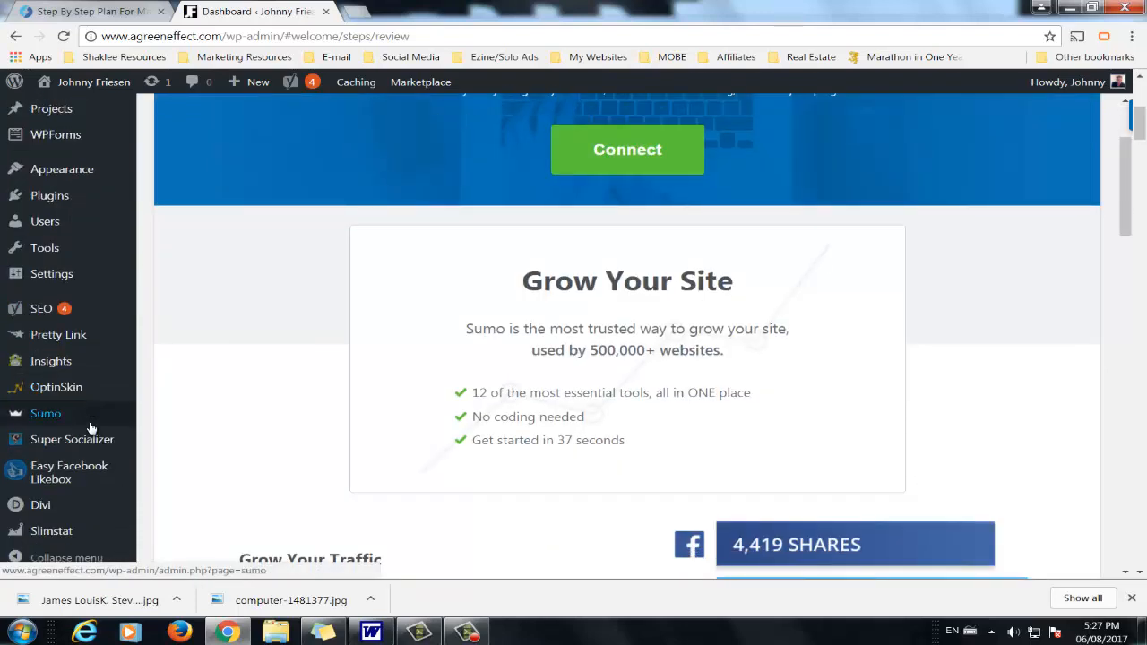
mouse_move(41, 507)
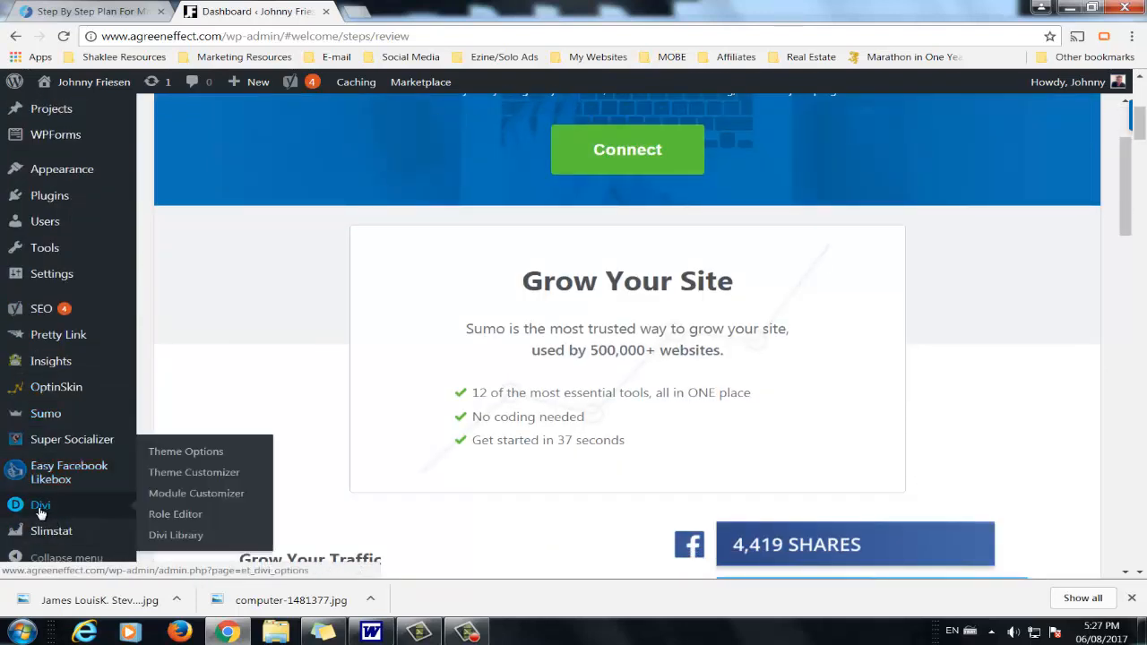
left_click(197, 459)
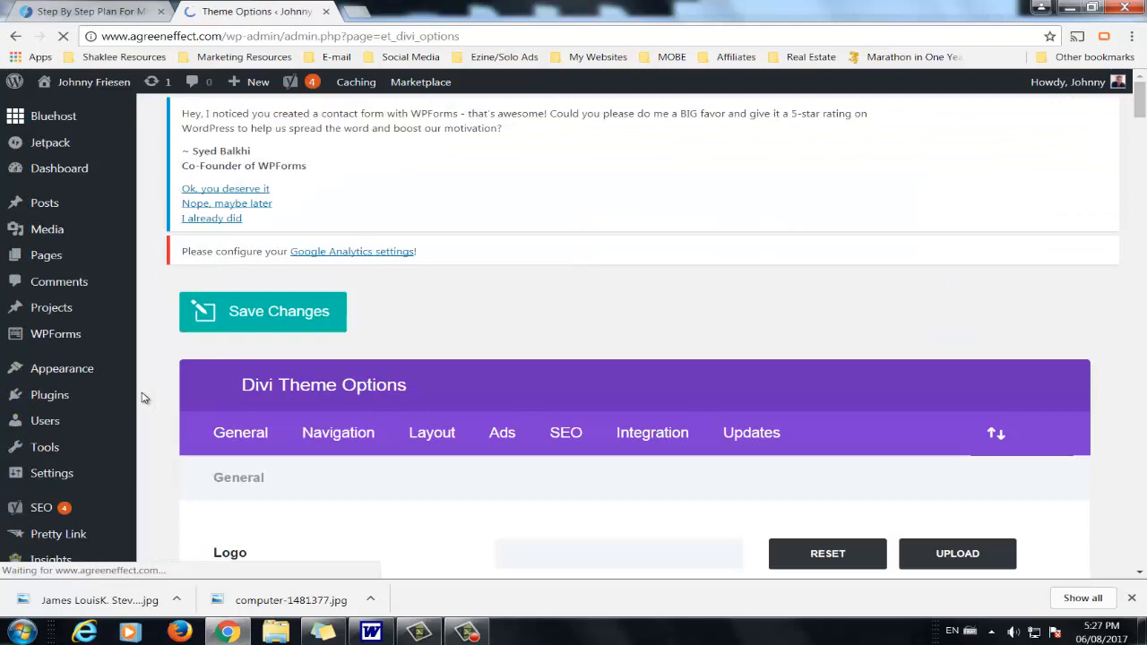
Step: Examine the general Divi theme options, from the logo and favicon settings down to the custom CSS field
scroll(148, 394, "down", 2)
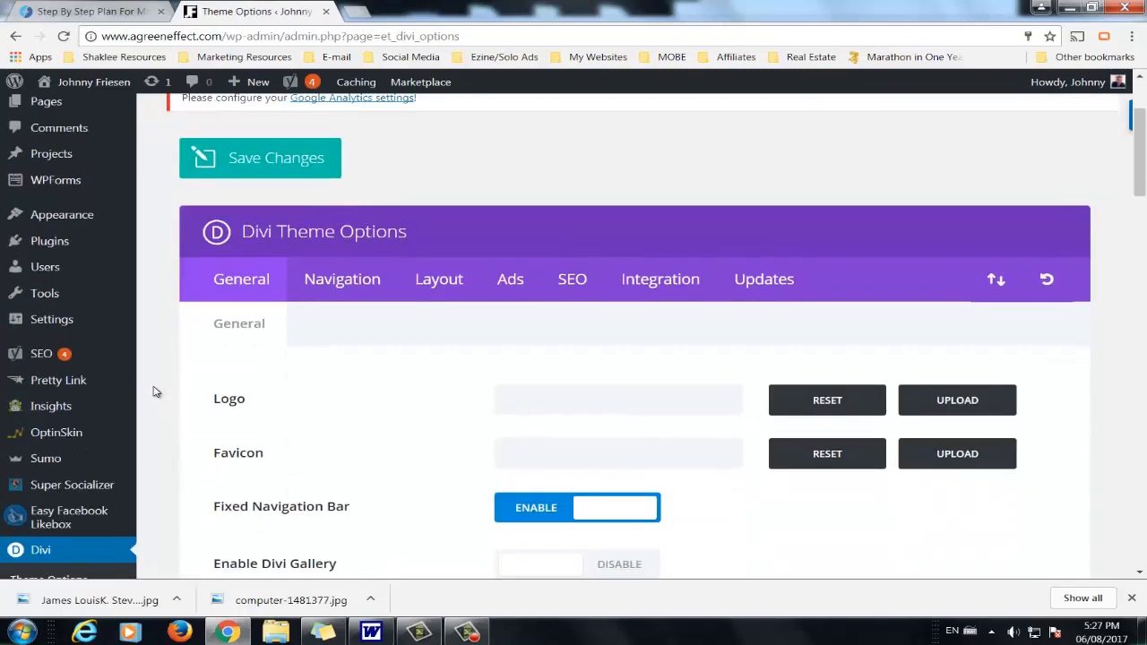
scroll(167, 388, "down", 3)
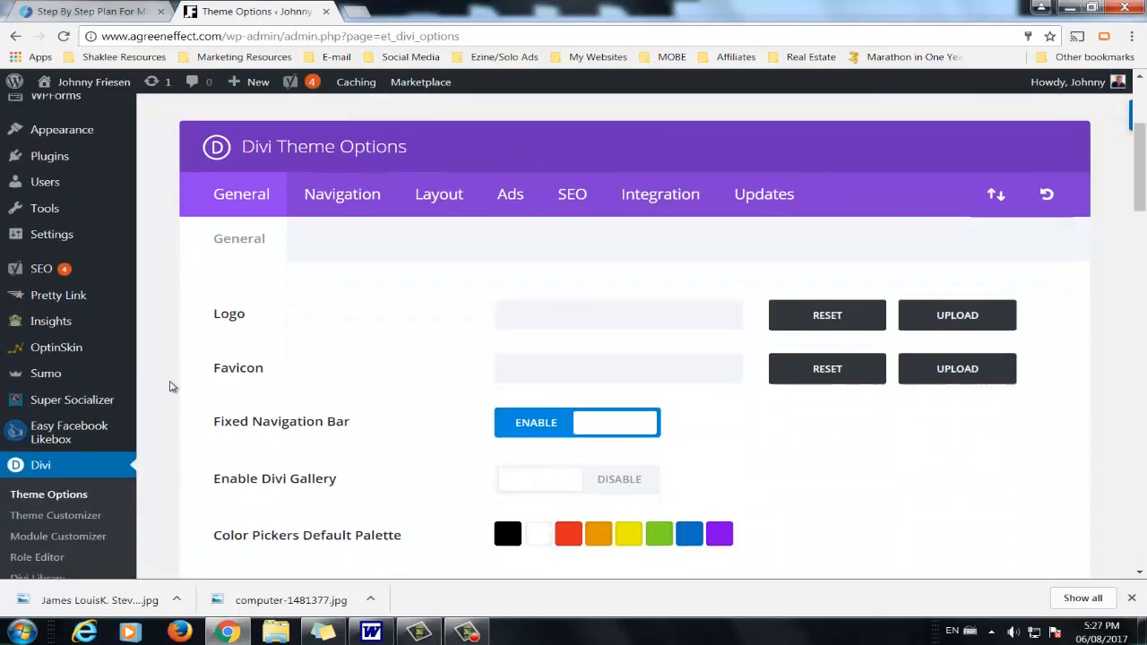
scroll(172, 386, "down", 5)
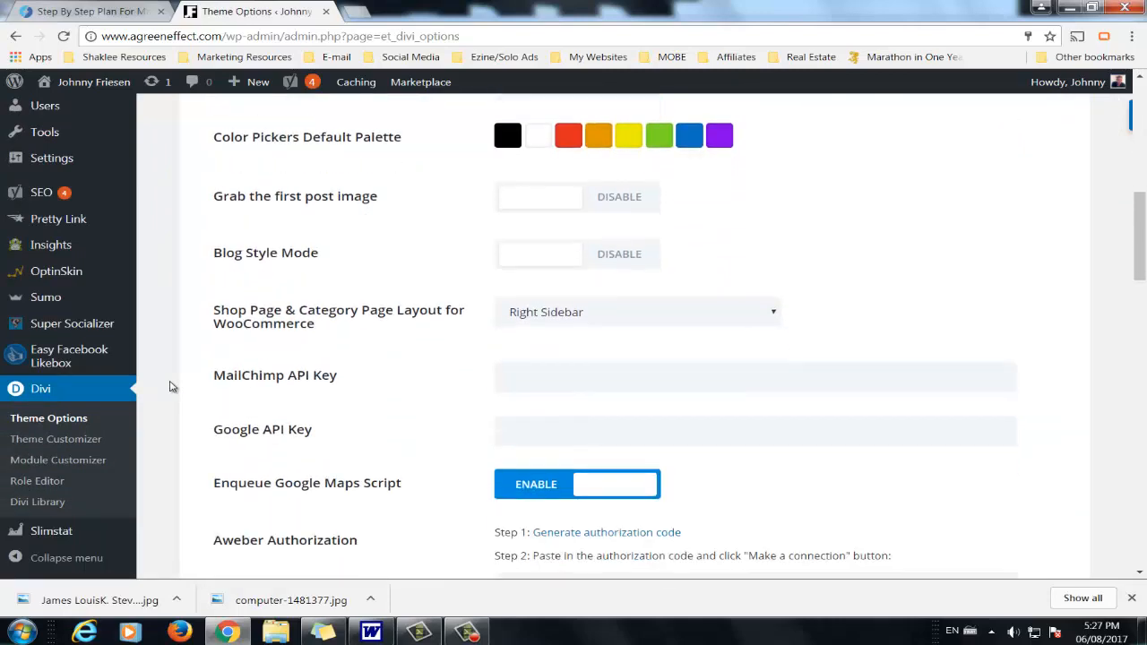
scroll(172, 386, "down", 6)
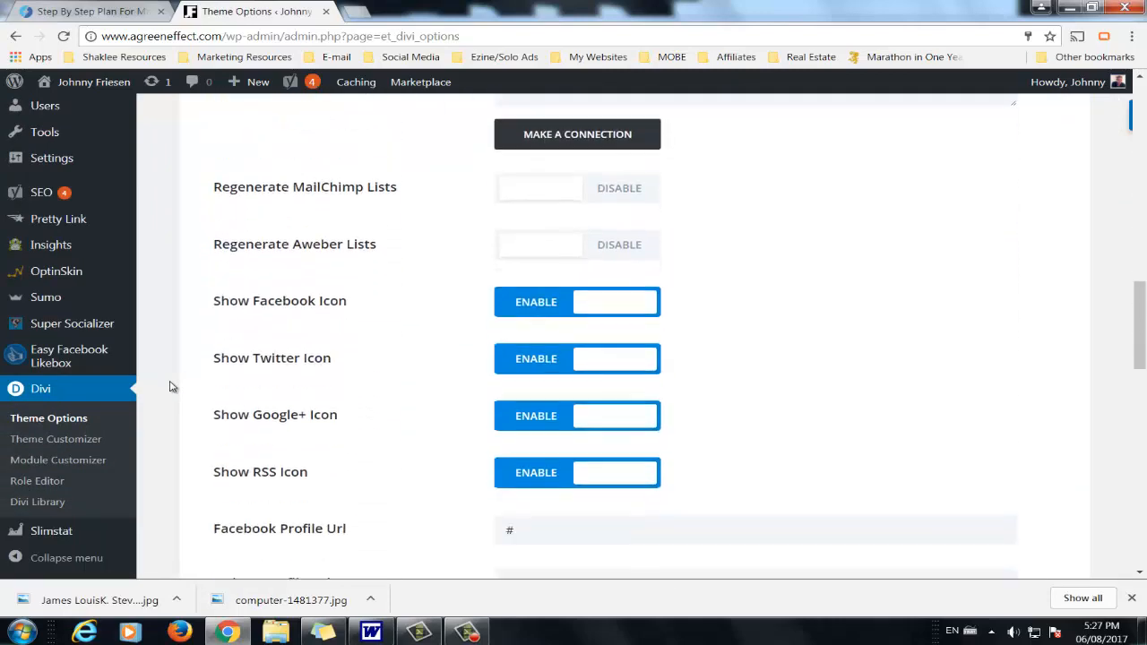
scroll(172, 386, "down", 3)
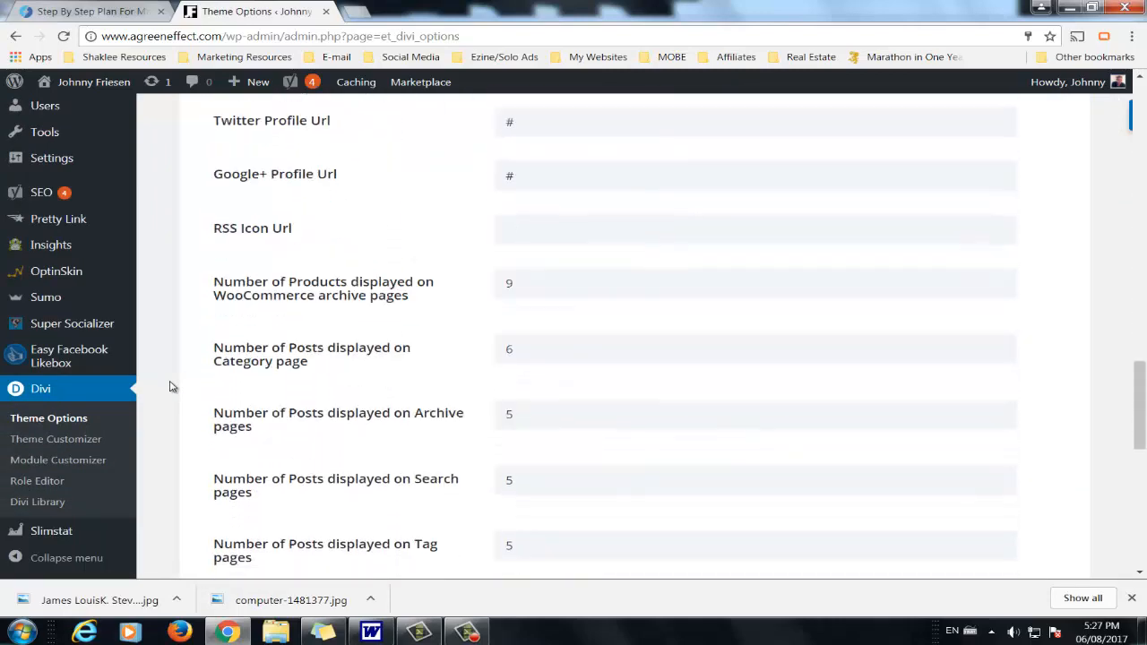
scroll(172, 386, "down", 6)
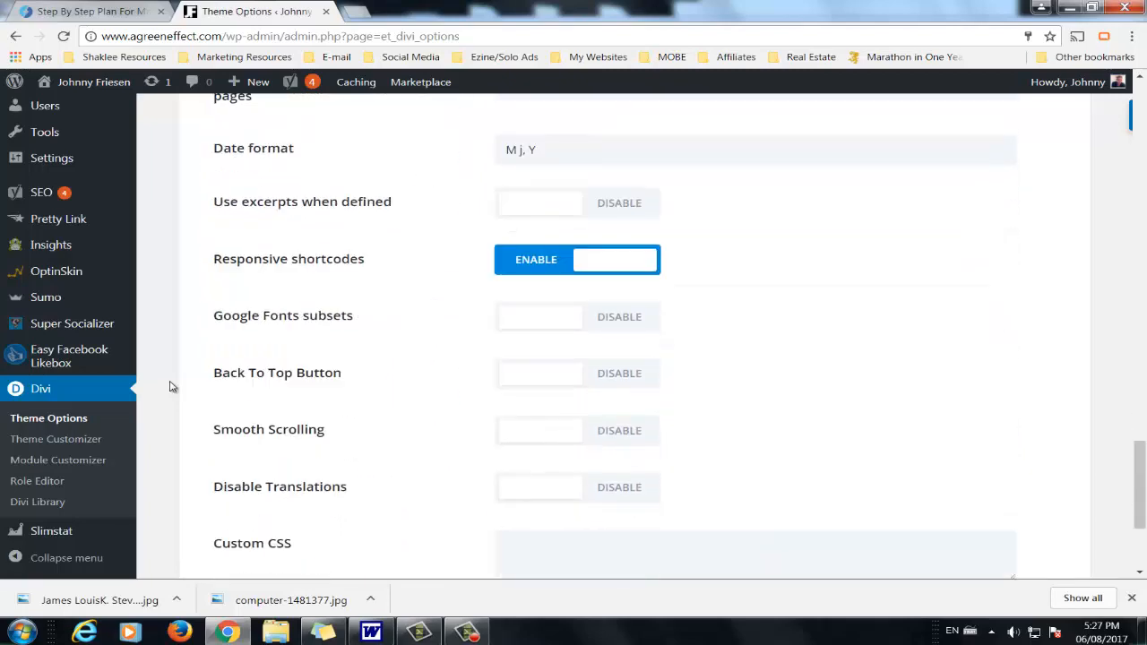
scroll(172, 386, "down", 2)
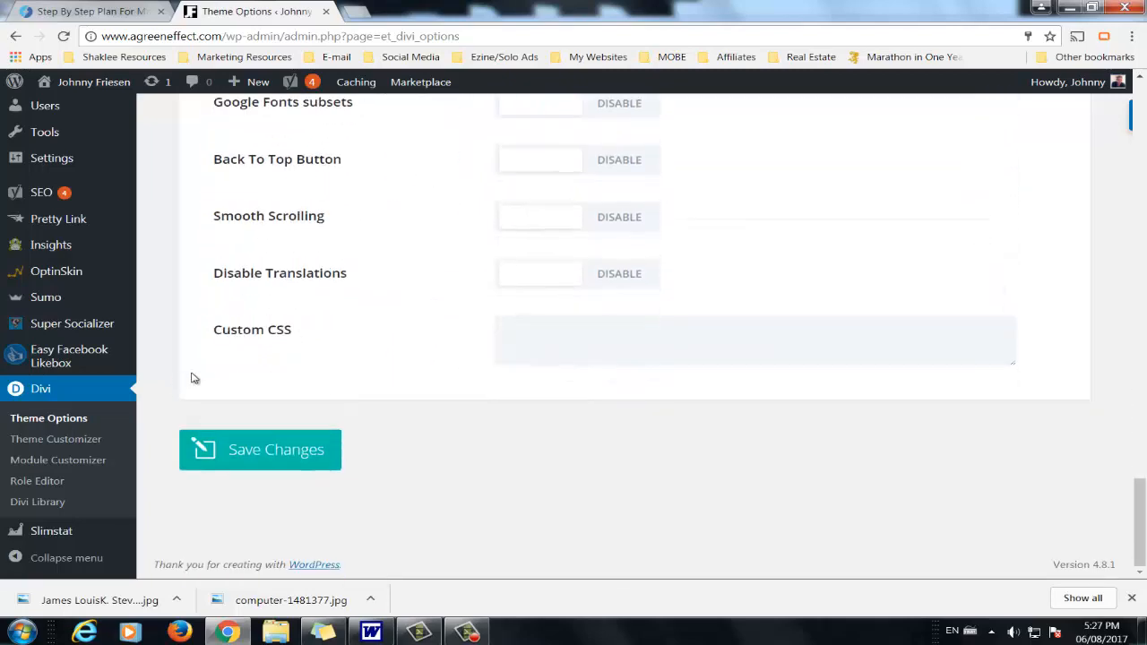
scroll(166, 245, "up", 1)
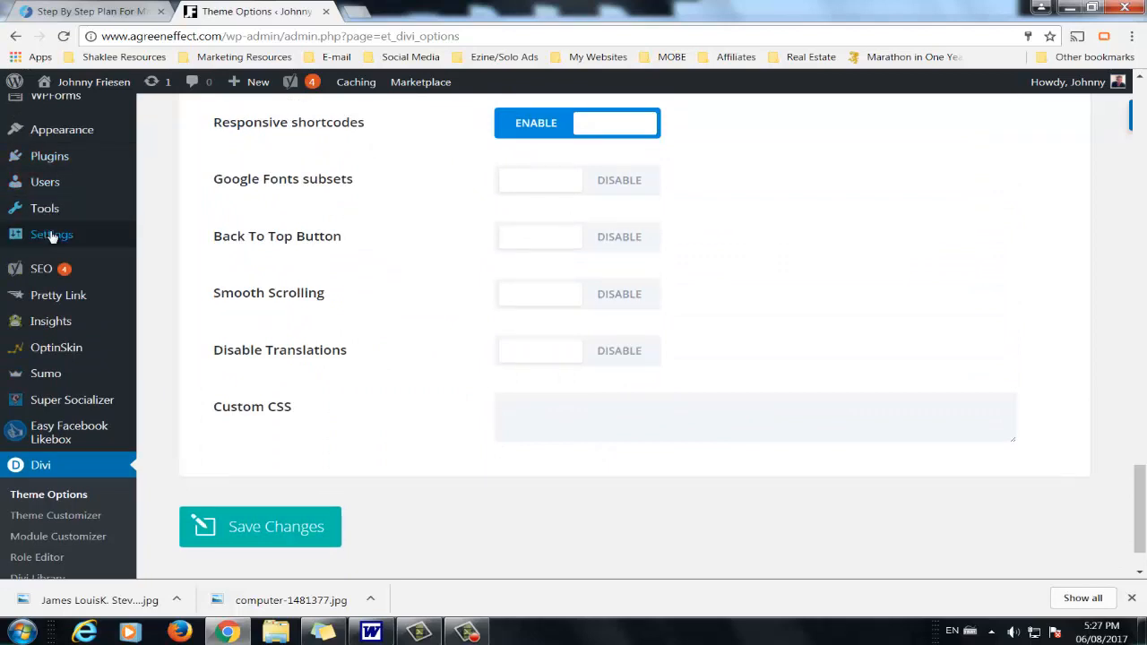
Step: Open the Reading settings and check the page choices for the static front page and the posts page
mouse_move(52, 234)
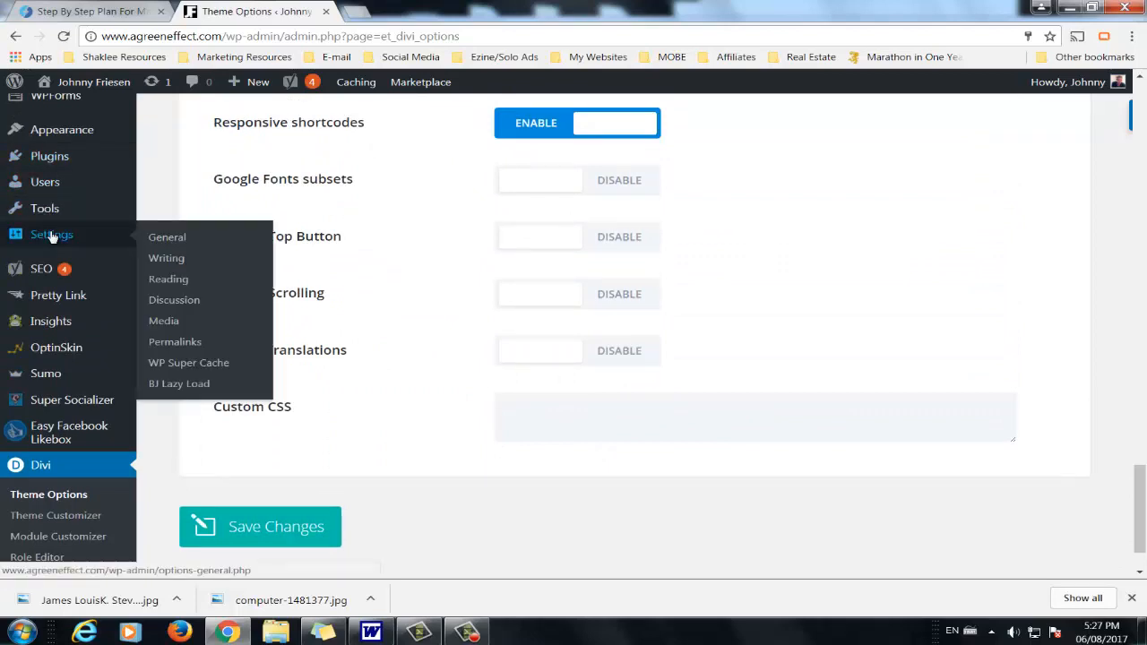
left_click(168, 280)
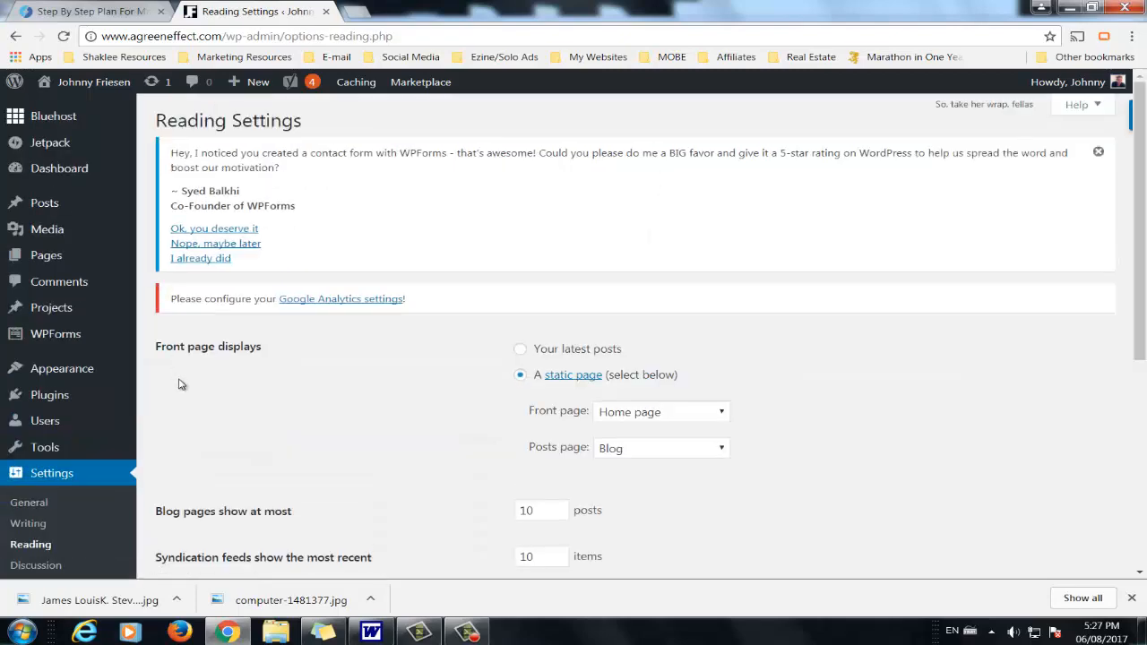
scroll(238, 350, "down", 2)
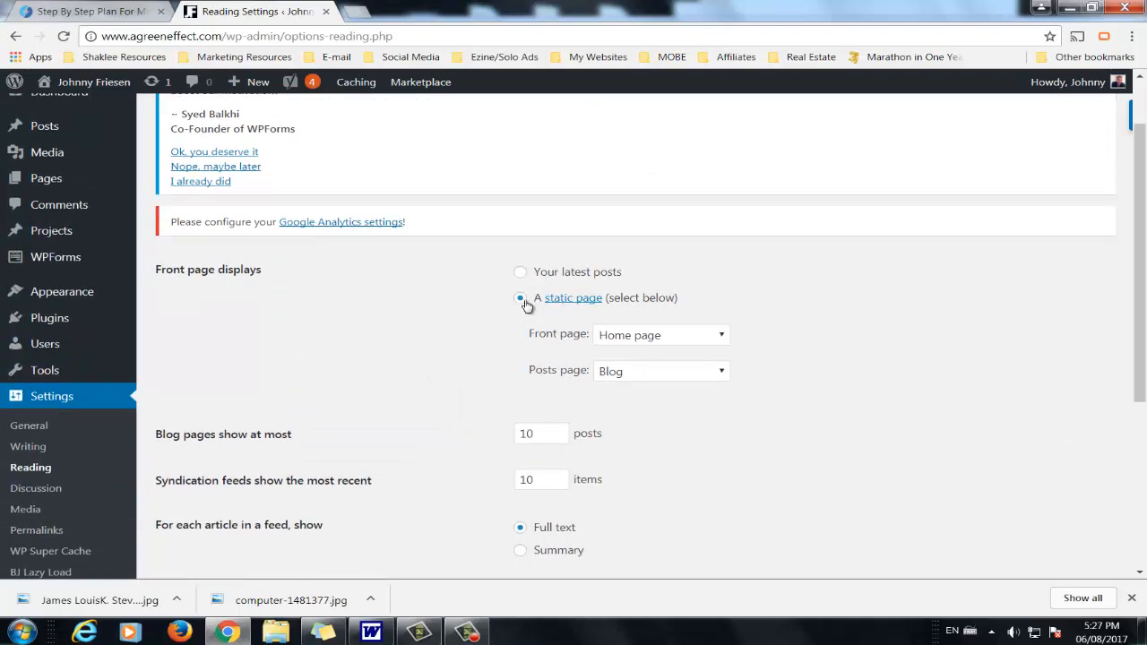
scroll(482, 277, "down", 2)
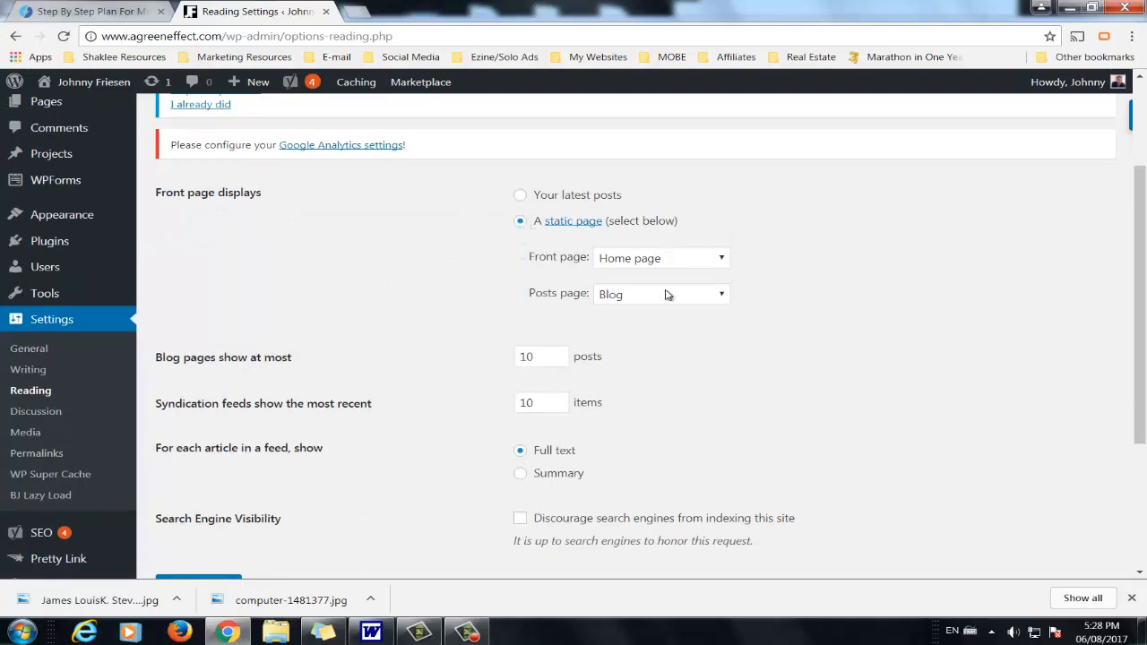
left_click(683, 260)
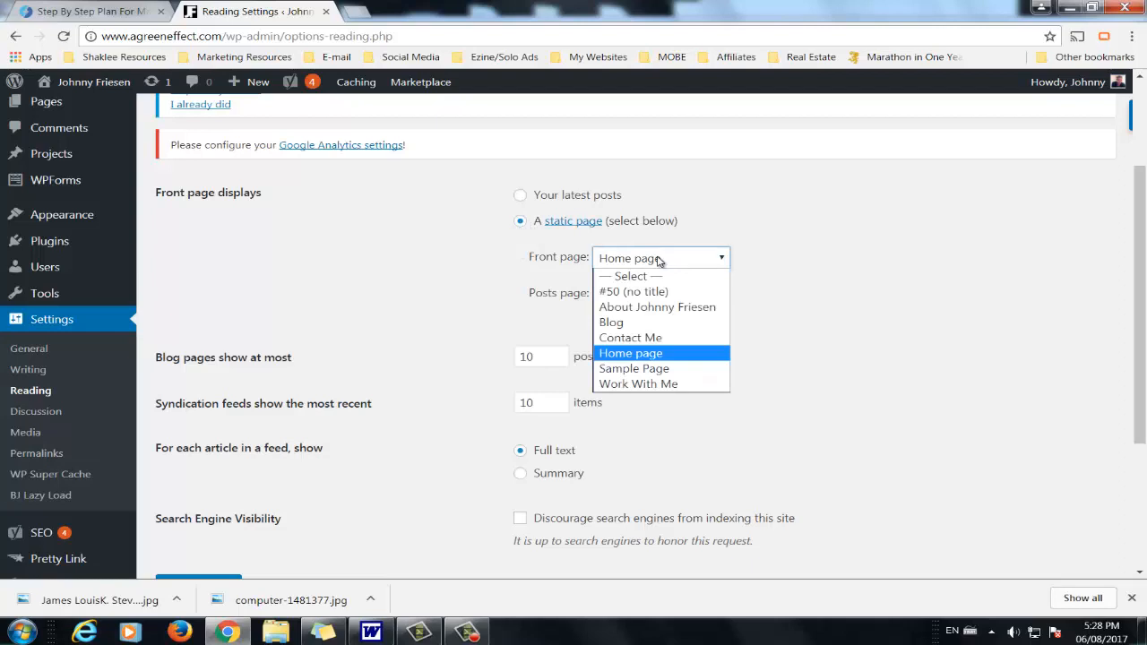
left_click(667, 260)
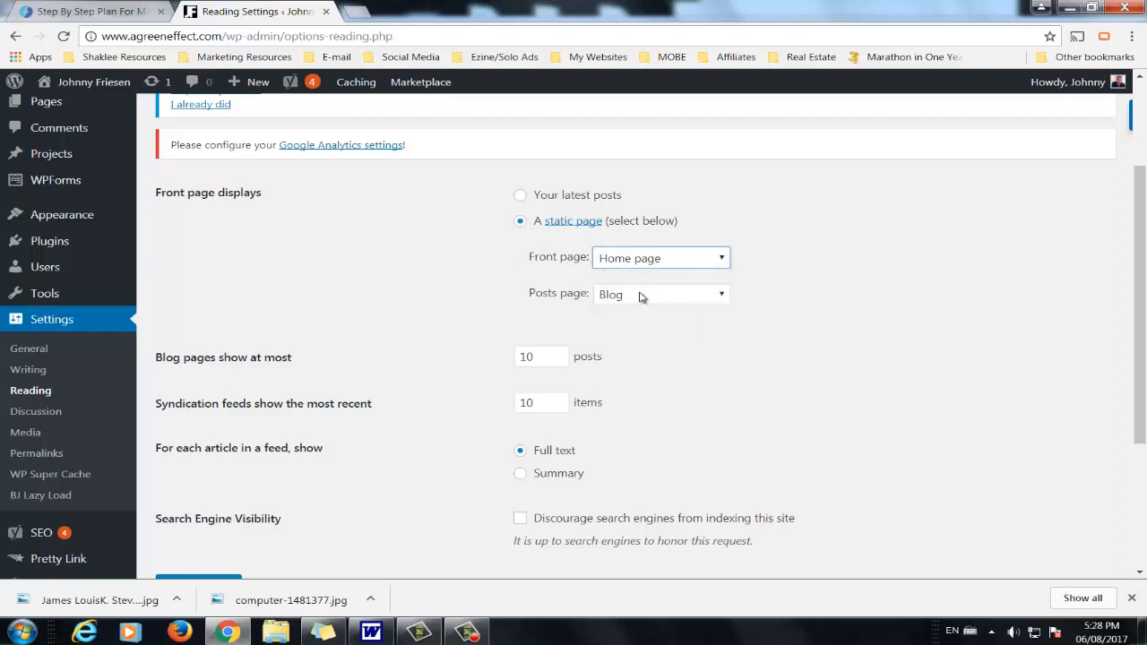
left_click(641, 296)
left_click(658, 299)
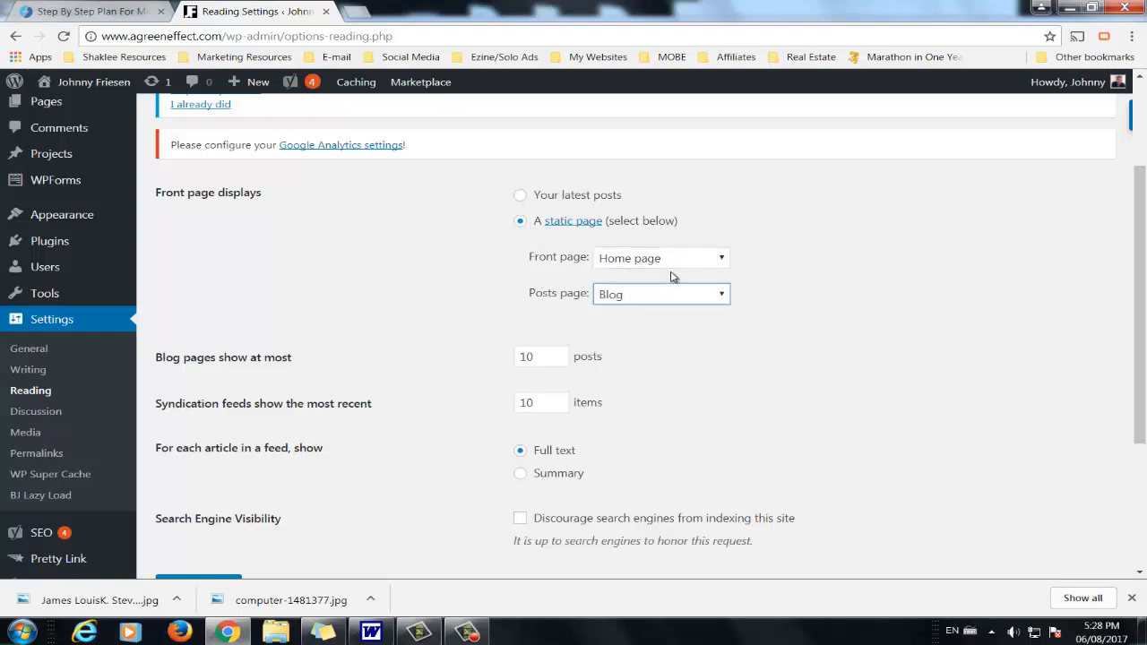
left_click(678, 263)
left_click(678, 264)
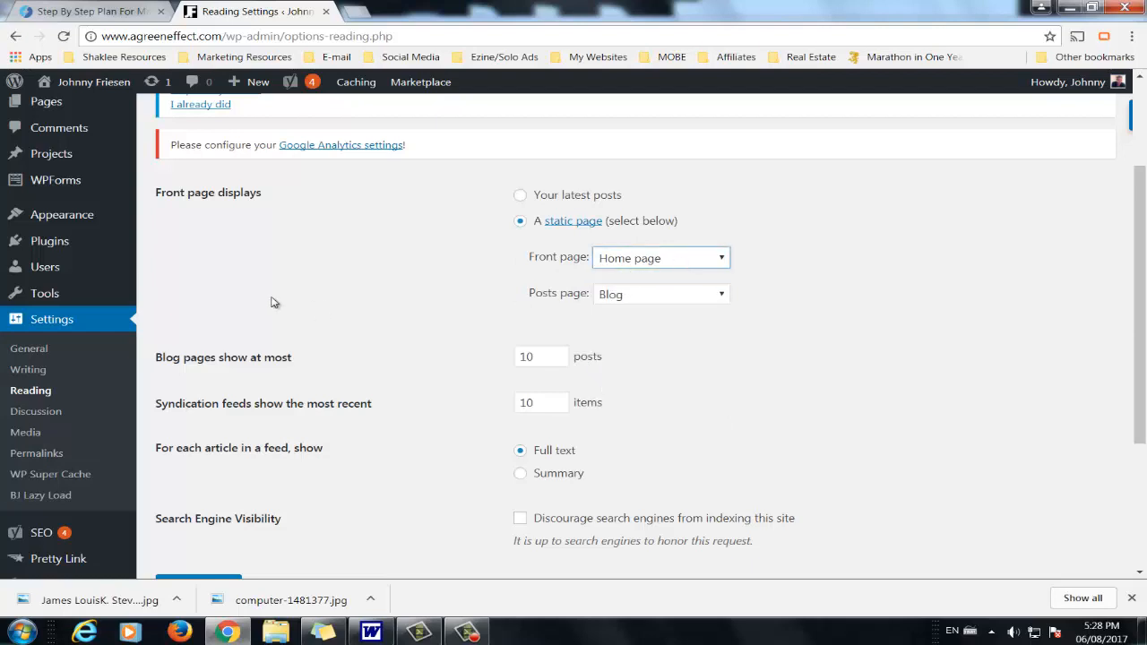
Step: Open the list of all pages and view the published untitled page in a new browser tab
scroll(273, 302, "up", 3)
mouse_move(65, 255)
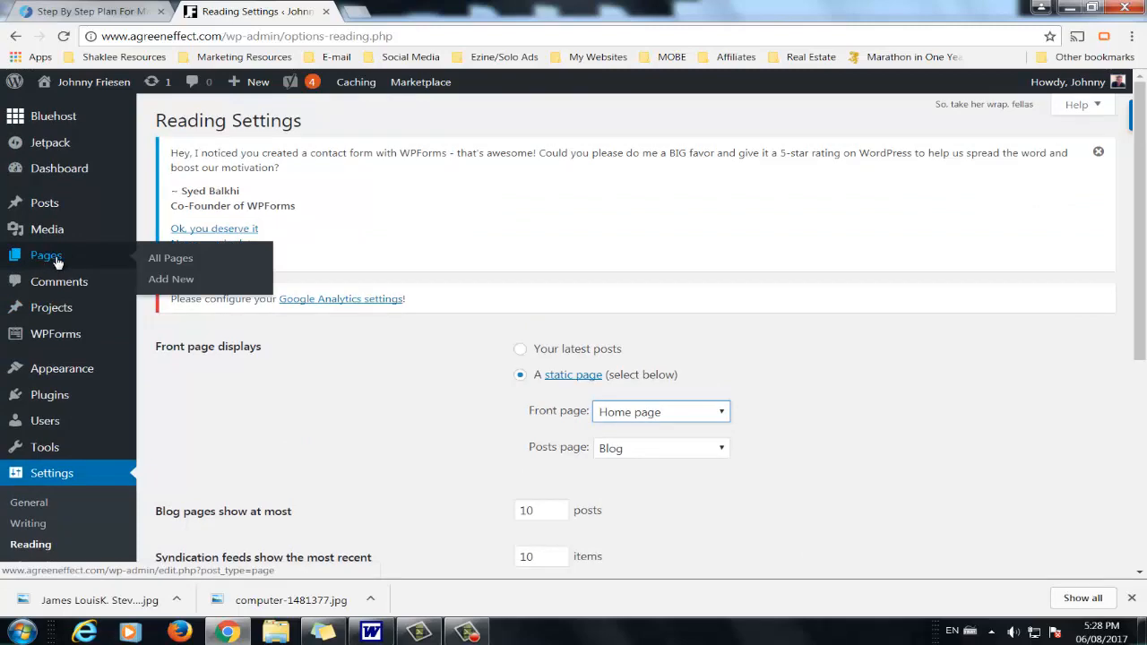
left_click(170, 258)
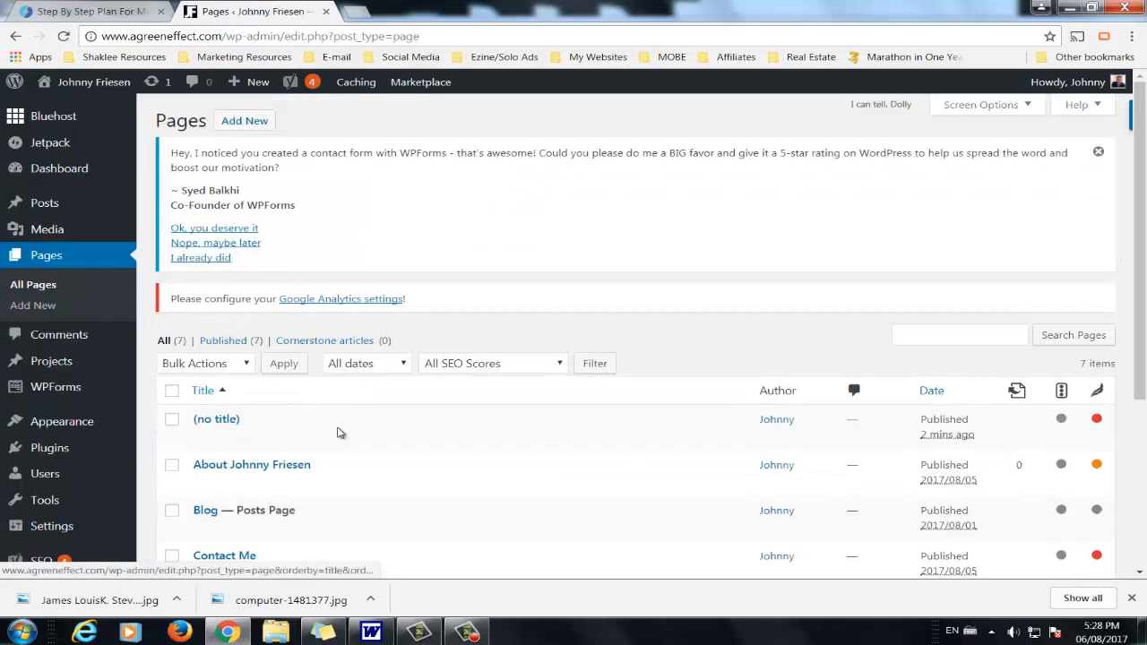
scroll(353, 432, "down", 3)
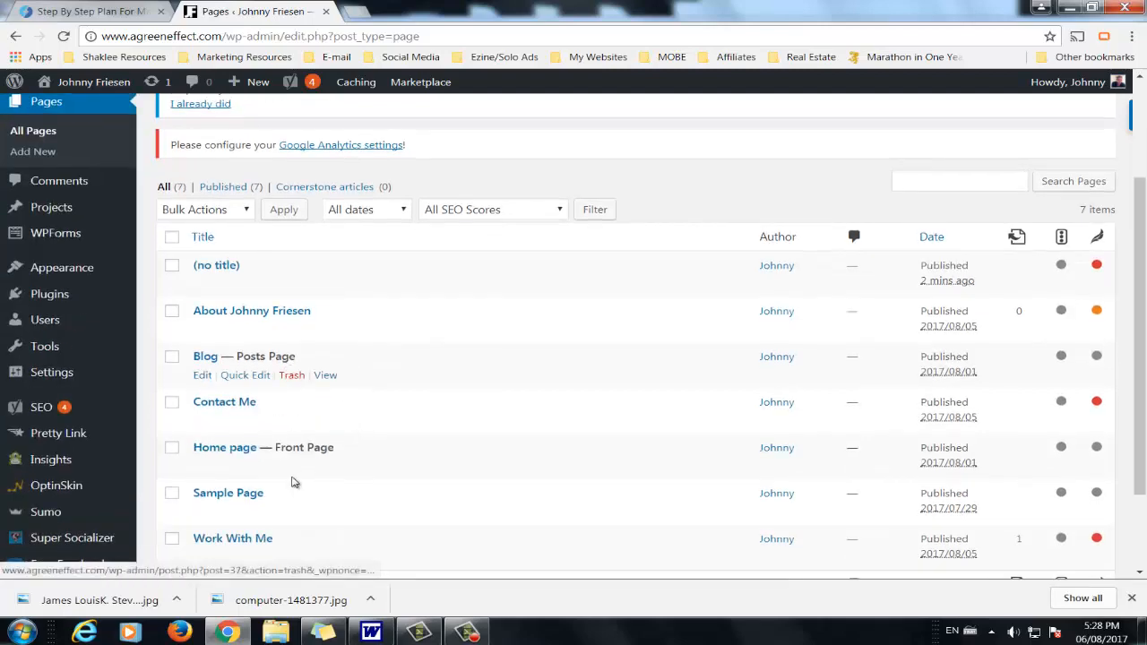
scroll(314, 466, "up", 2)
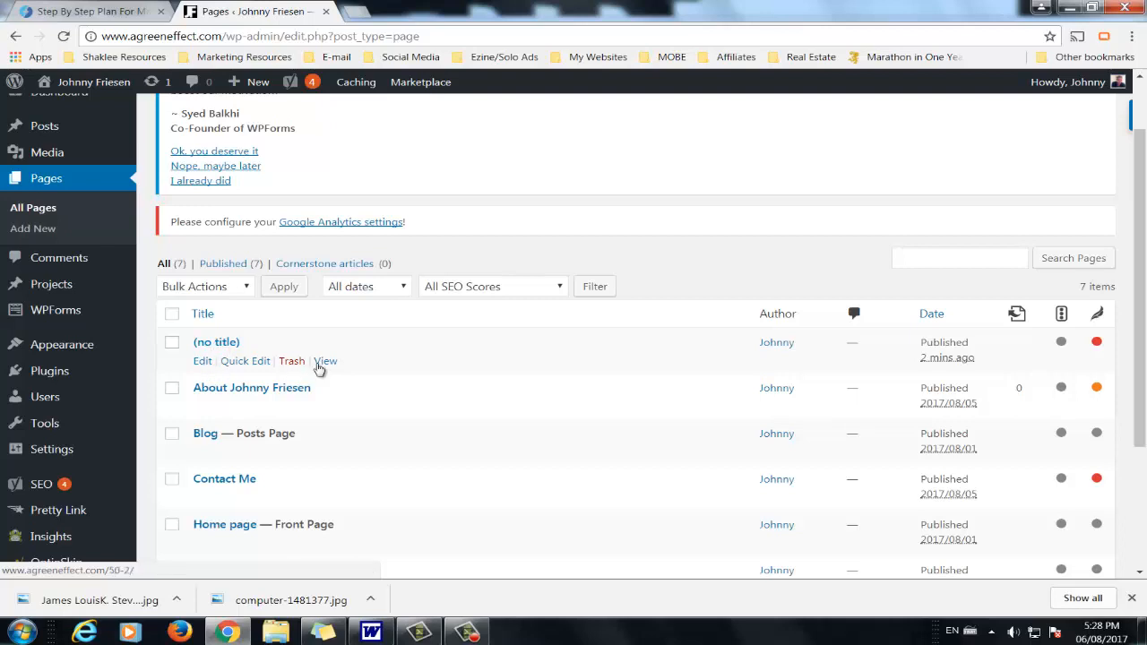
right_click(324, 362)
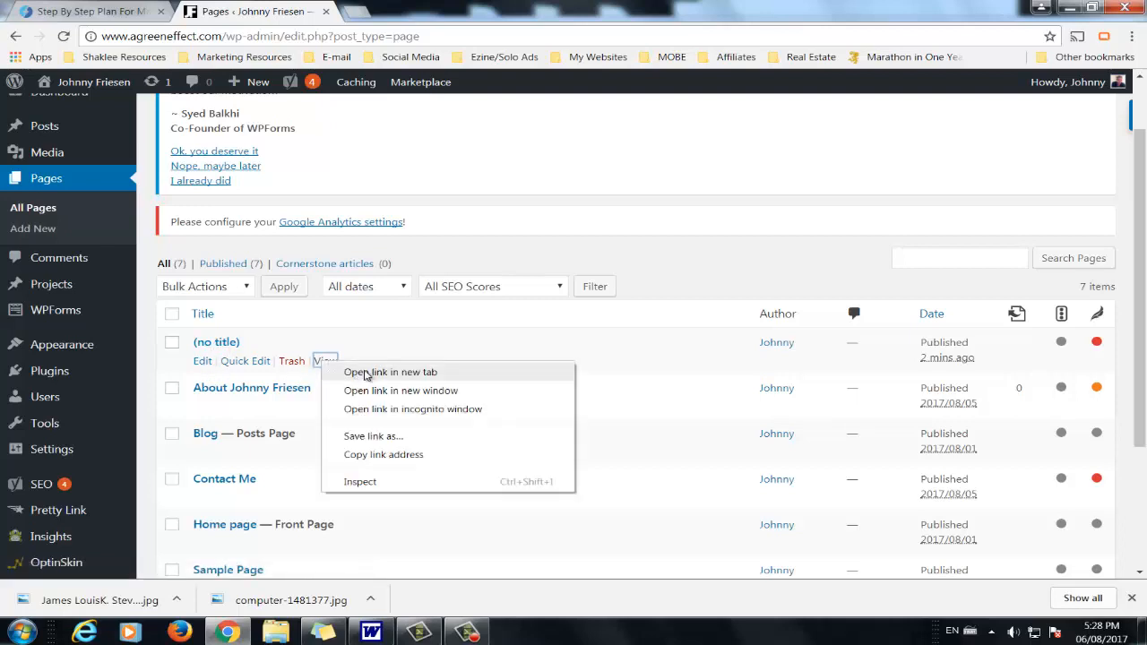
left_click(367, 372)
left_click(413, 13)
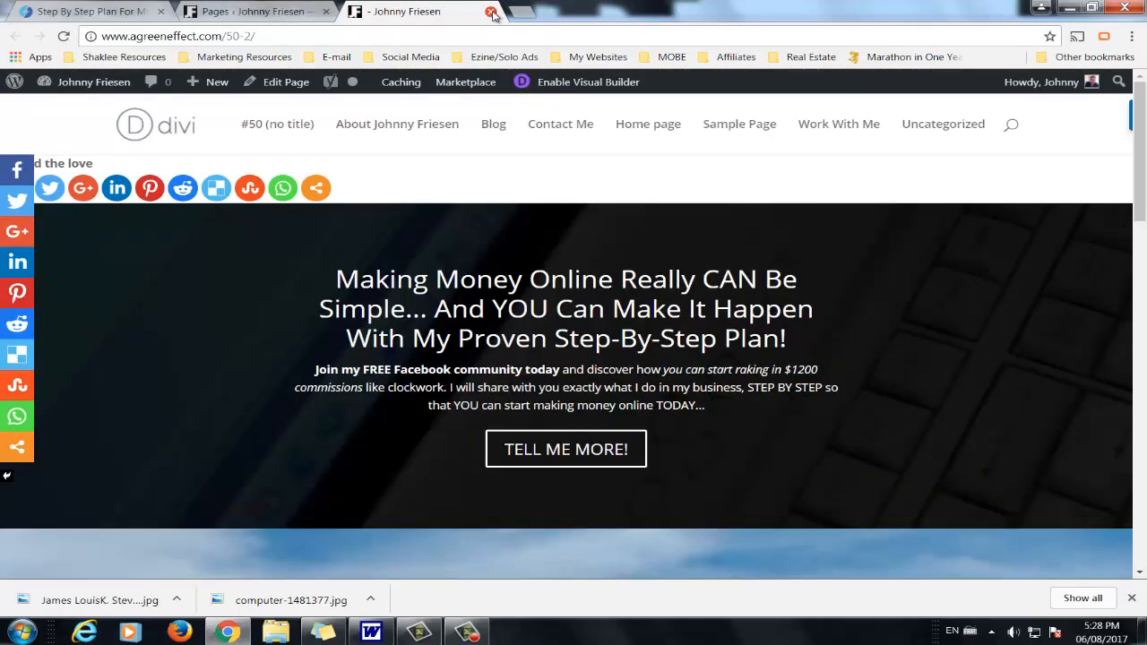
Step: Close the page preview, open the untitled page for editing and change its permalink slug to home
left_click(492, 13)
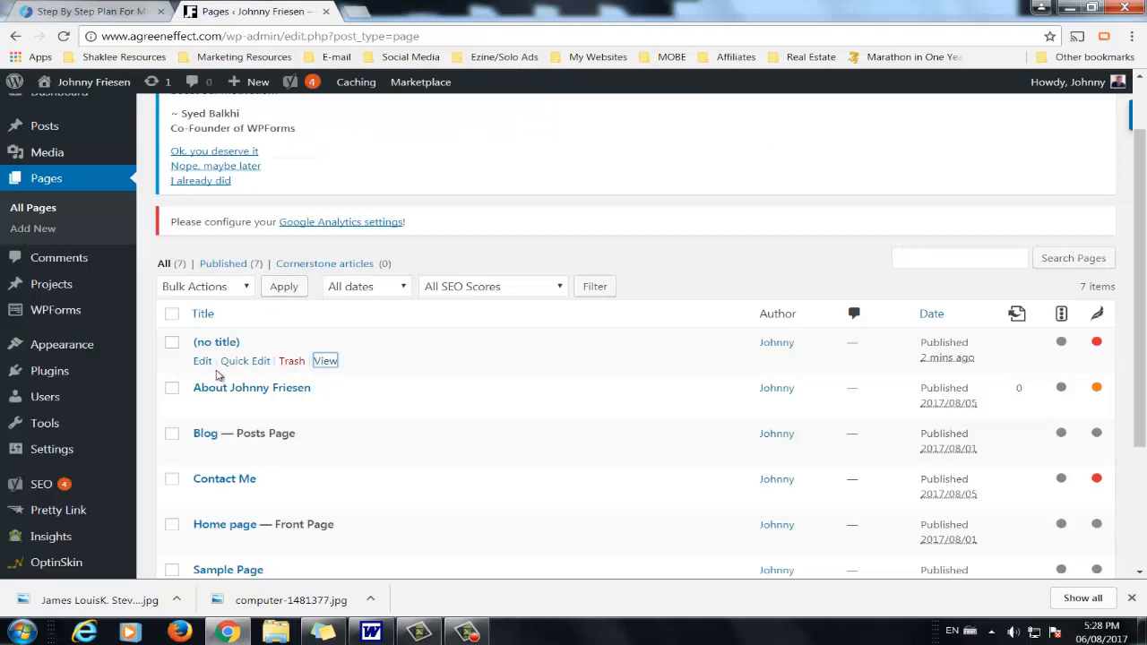
left_click(202, 361)
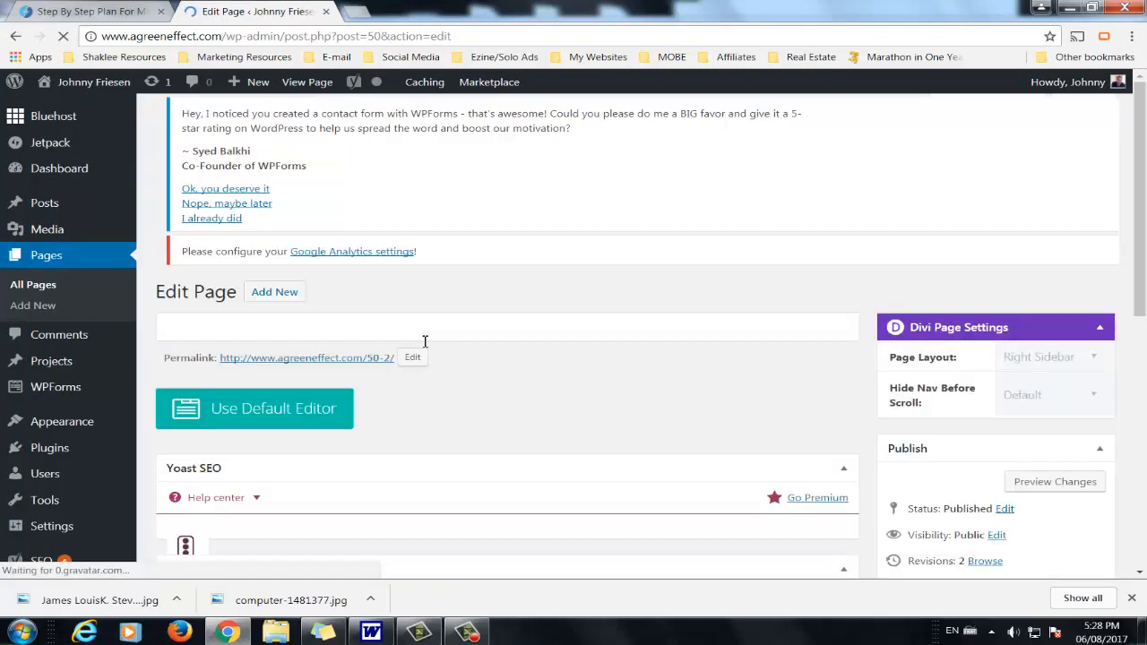
left_click(274, 322)
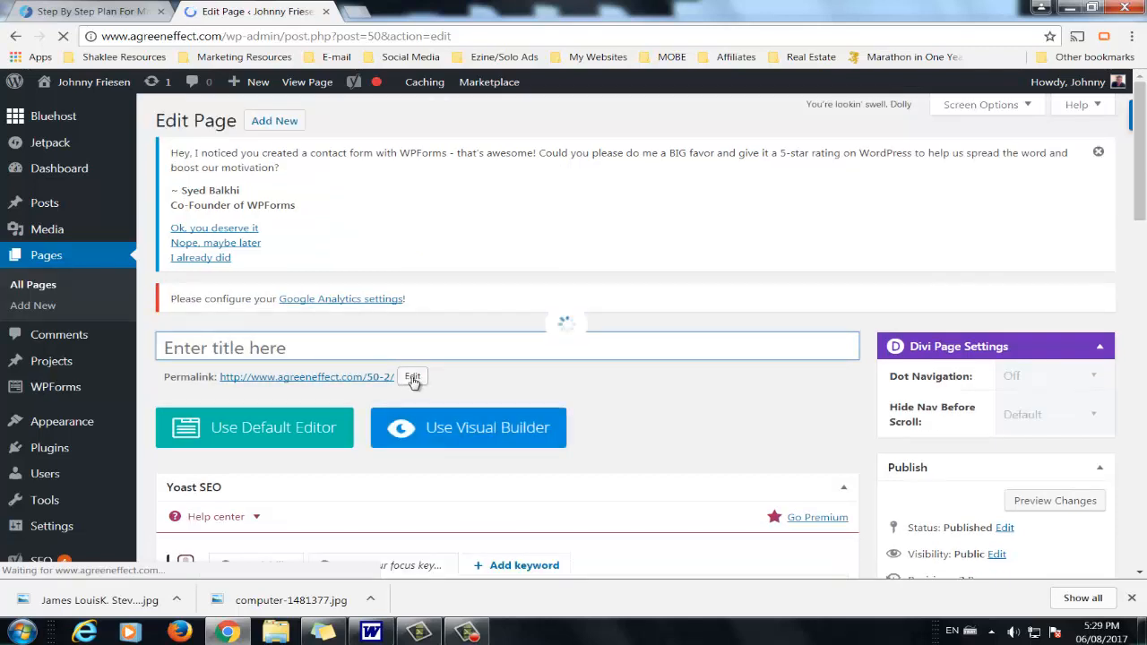
left_click(412, 378)
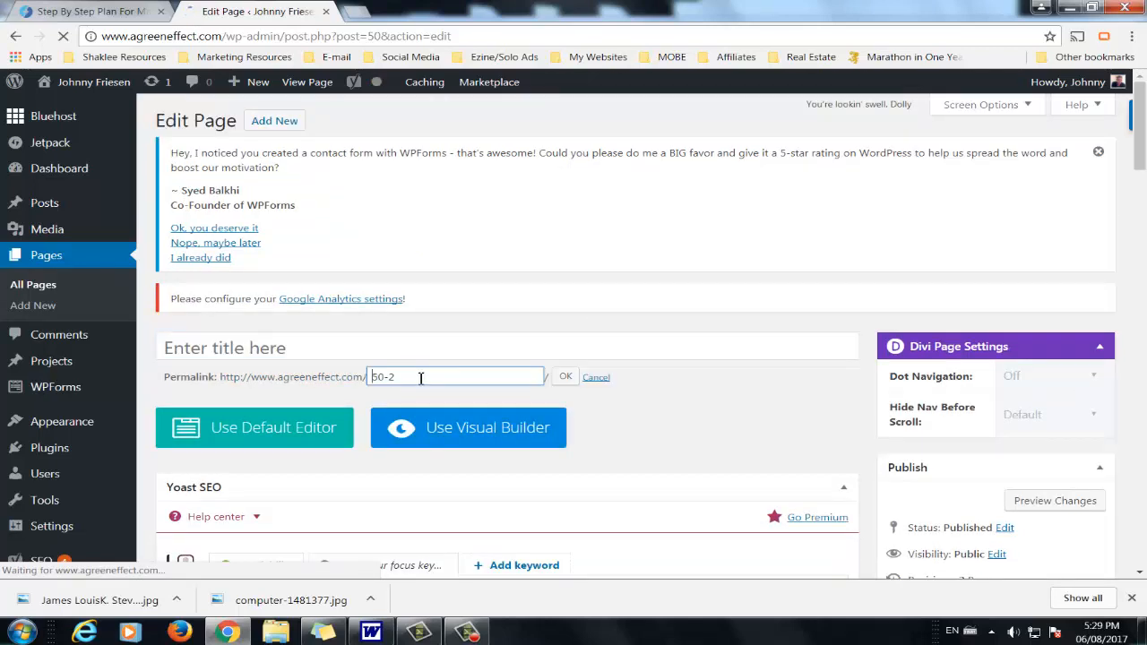
triple_click(398, 375)
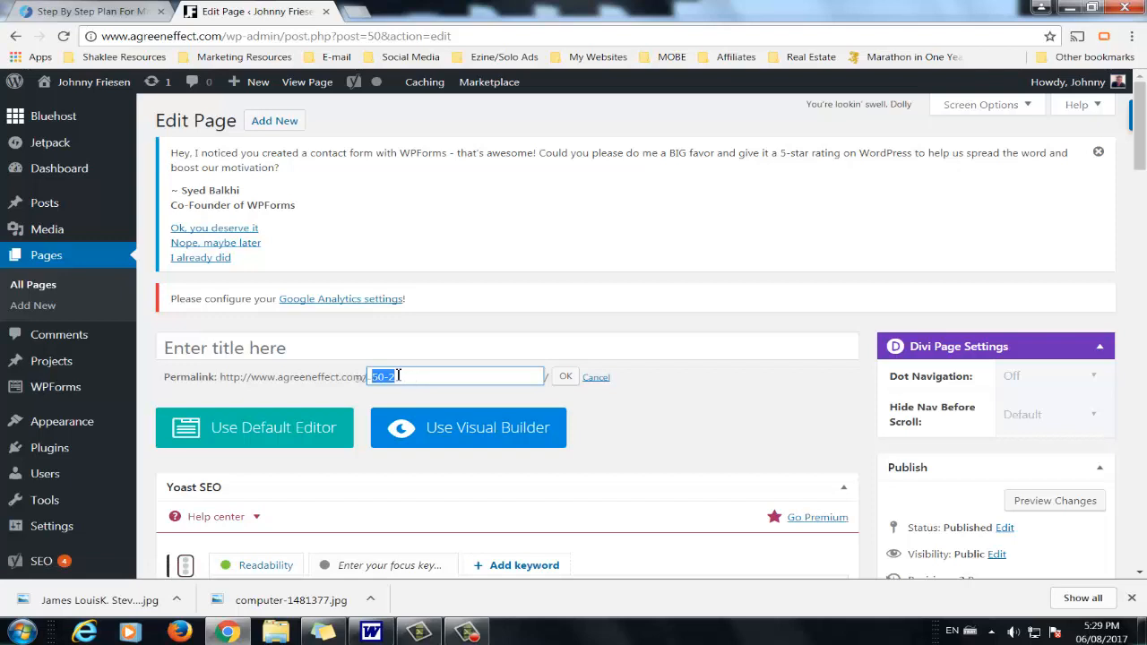
type("home")
left_click(565, 377)
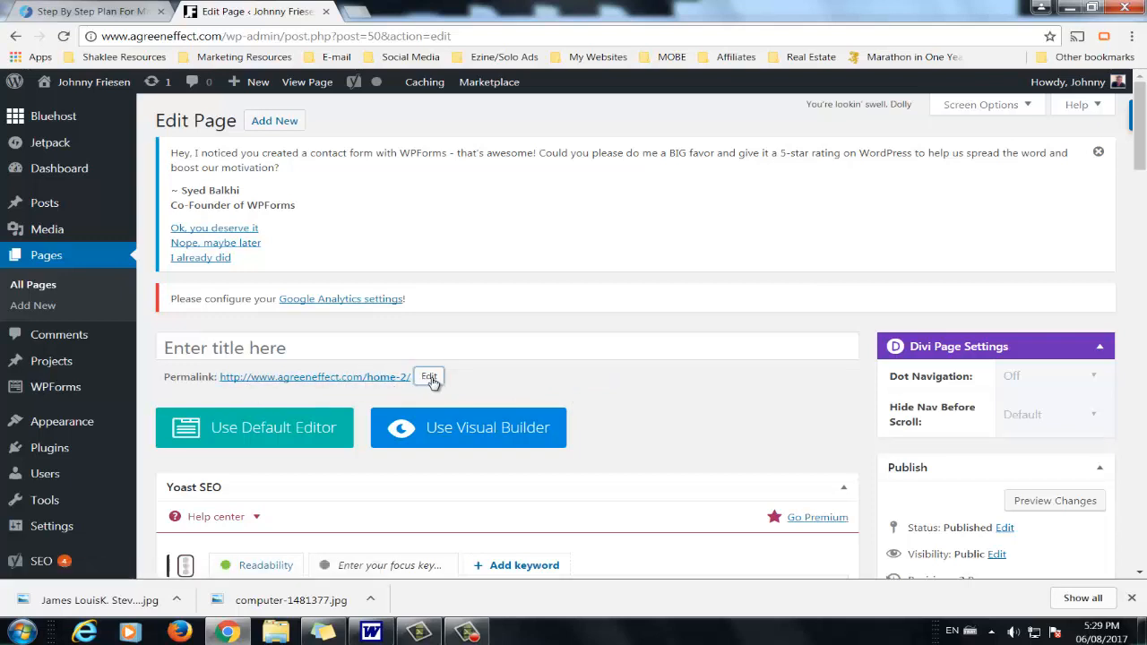
Step: Give the page the title "Welcome!" and update it
left_click(341, 348)
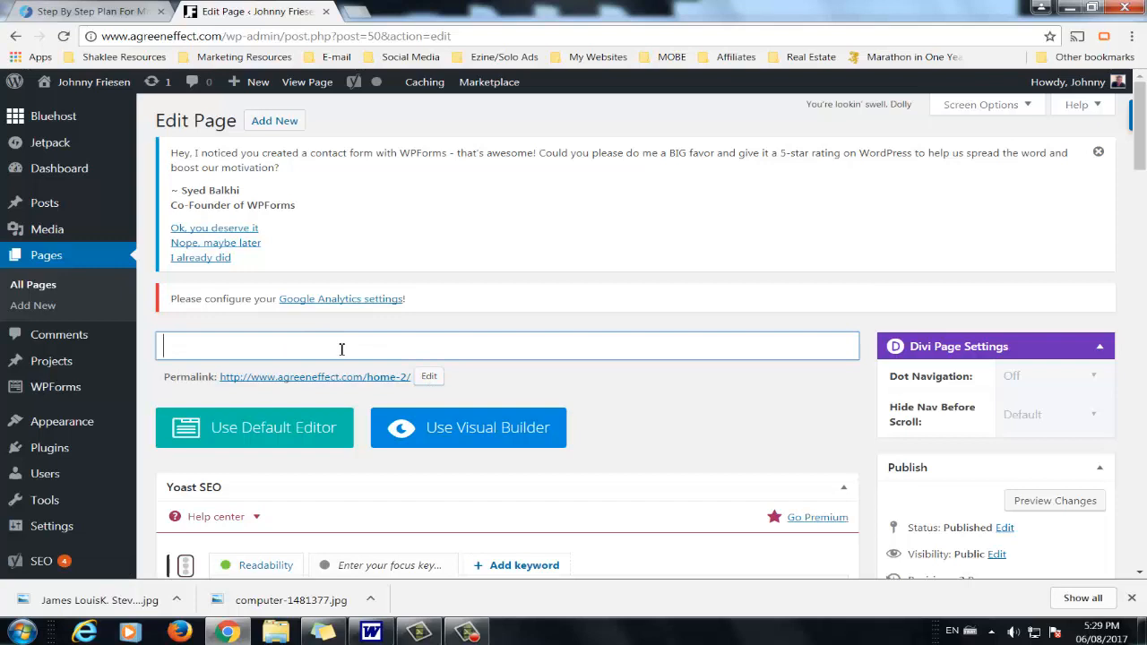
type("Welcome!")
left_click(504, 322)
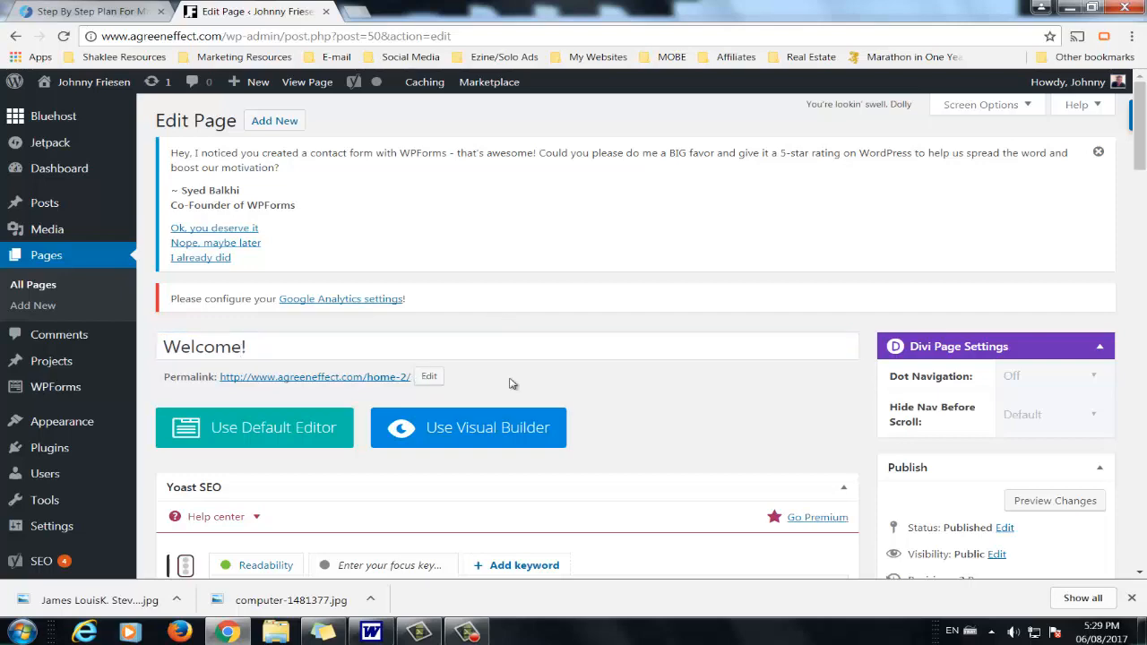
scroll(951, 467, "down", 3)
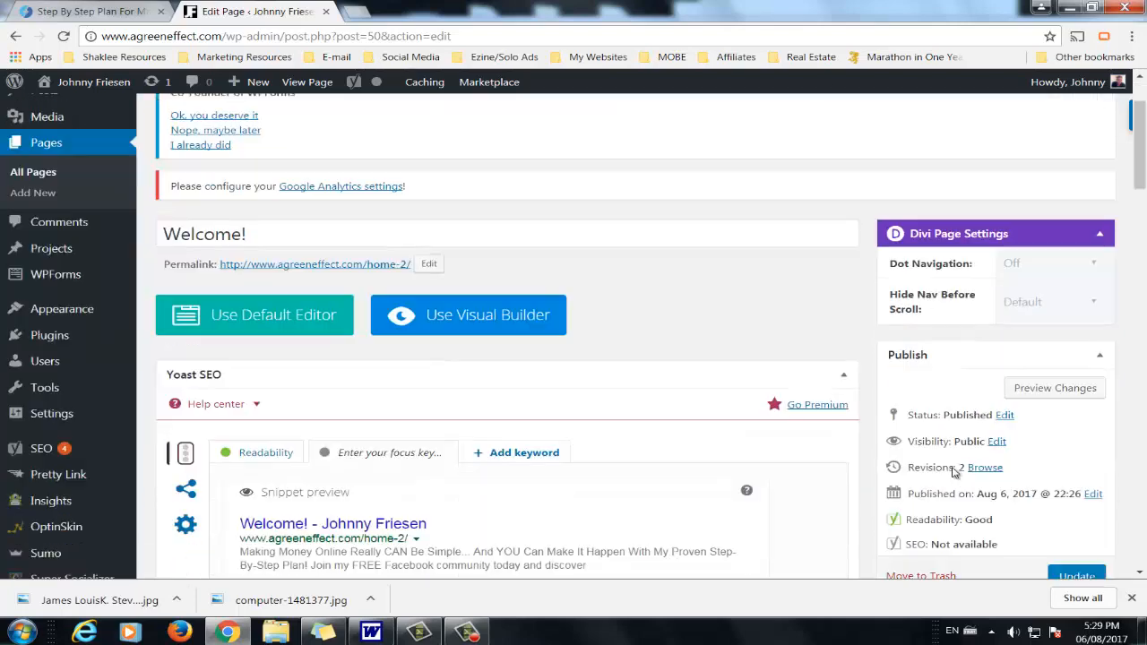
left_click(1077, 538)
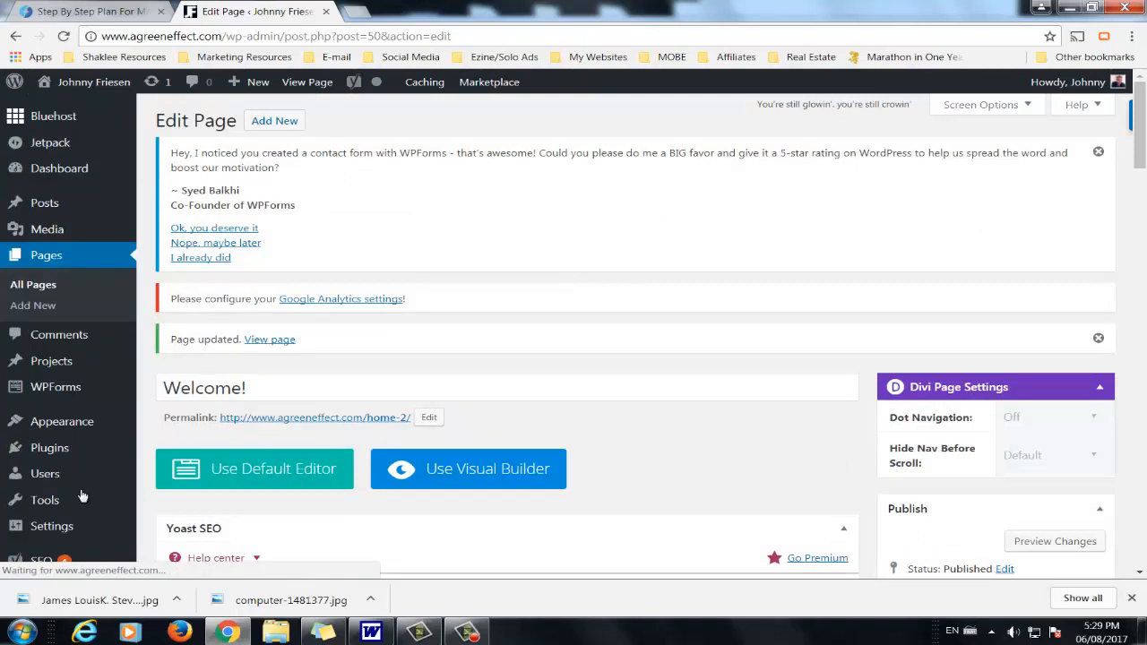
Step: In the Reading settings, choose Welcome! as the static front page and save the changes
mouse_move(42, 534)
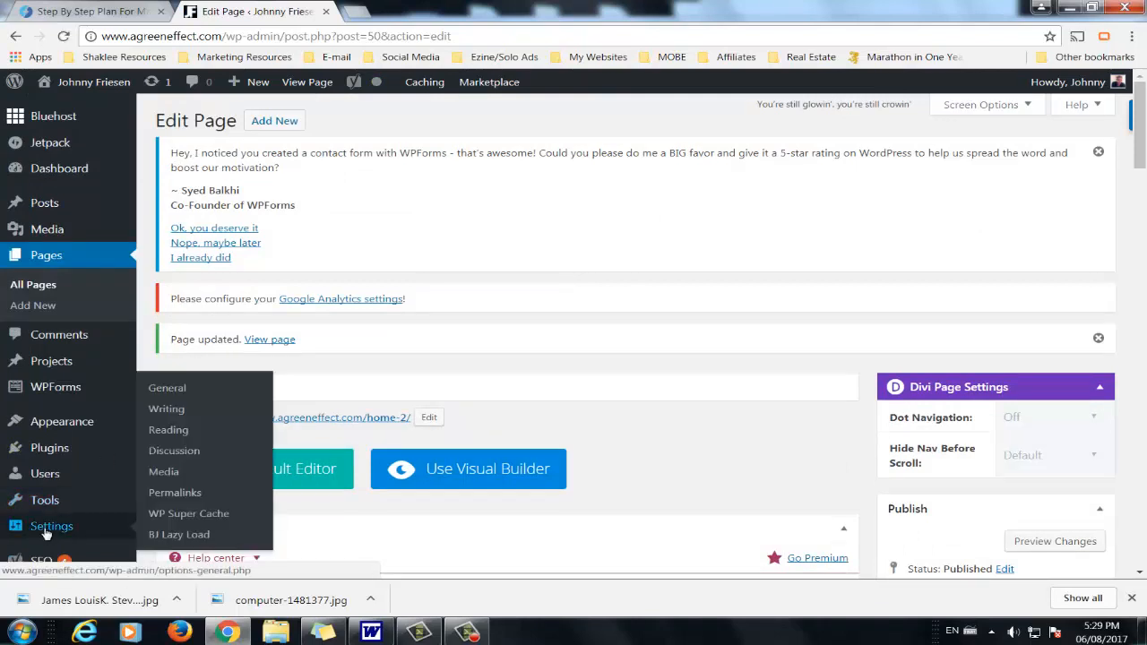
left_click(178, 428)
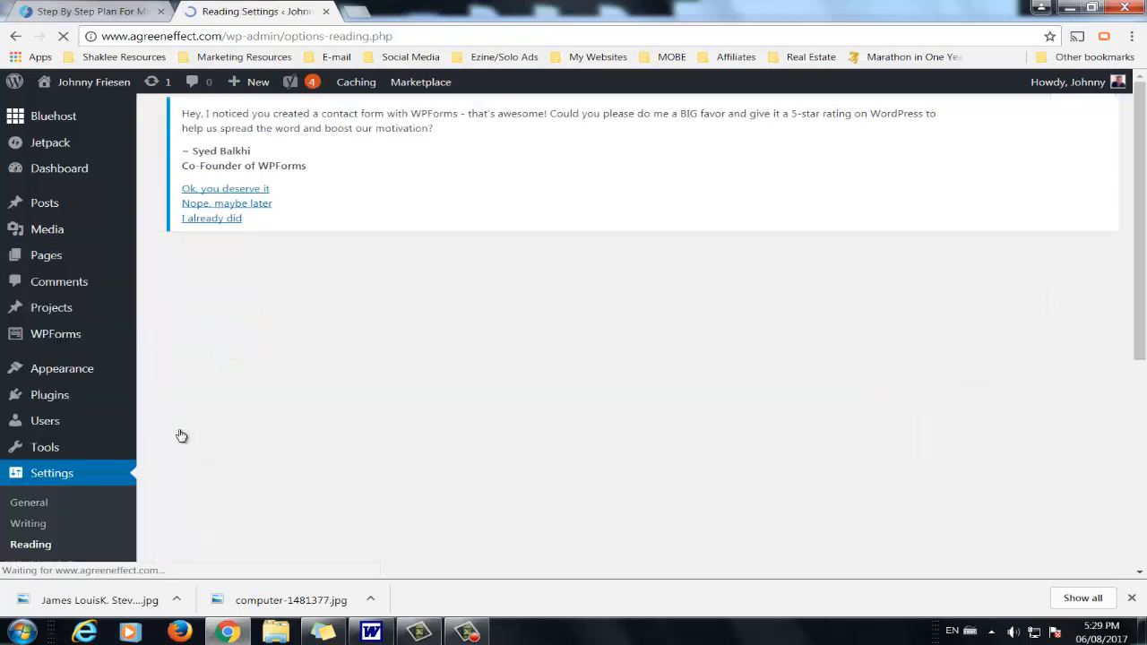
scroll(241, 381, "down", 1)
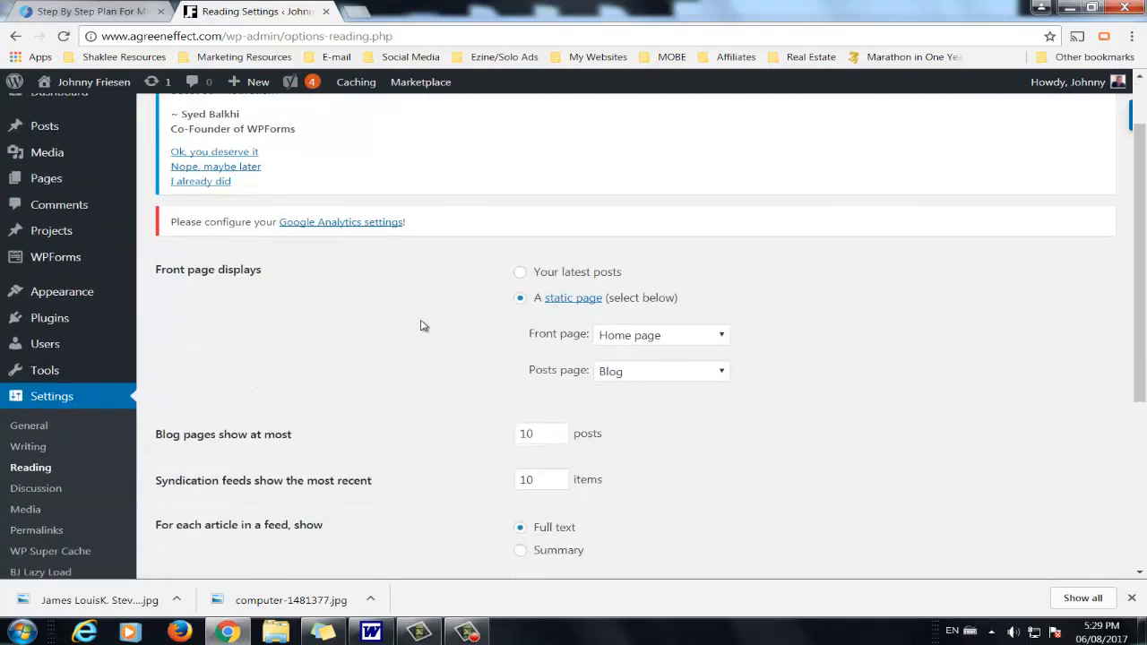
left_click(651, 338)
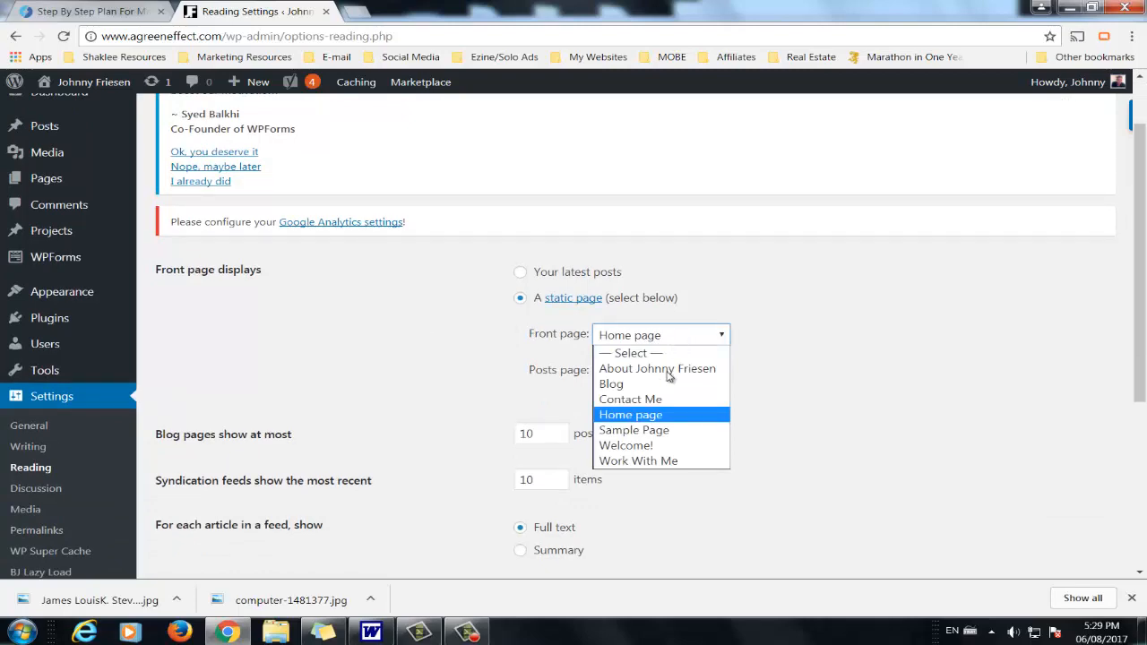
left_click(663, 446)
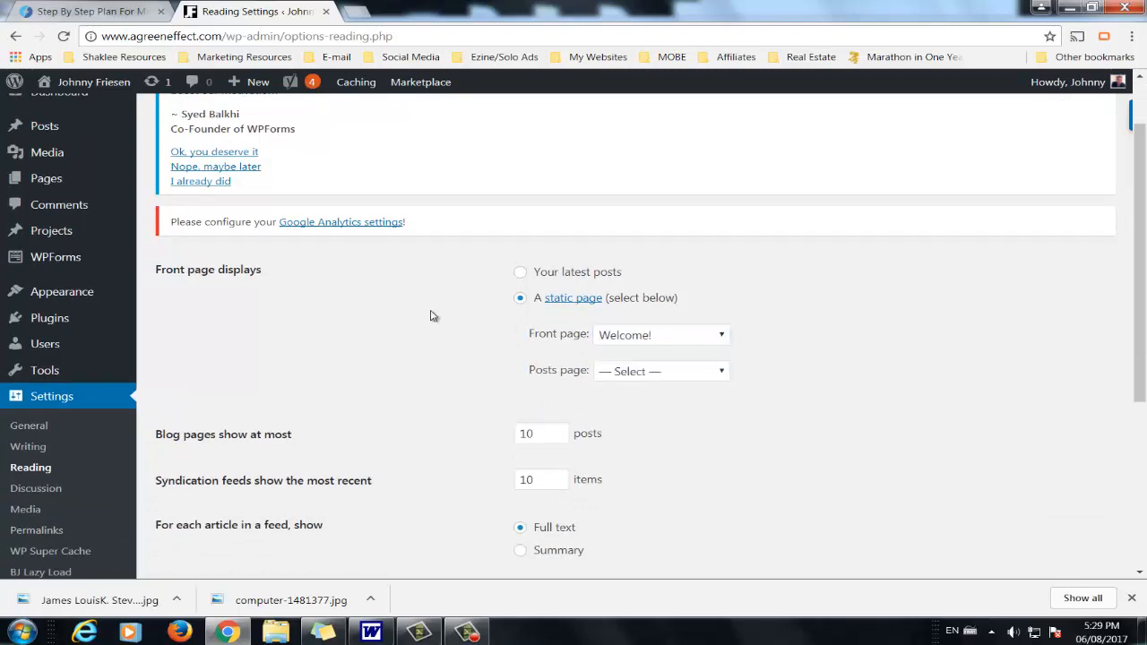
scroll(339, 383, "down", 4)
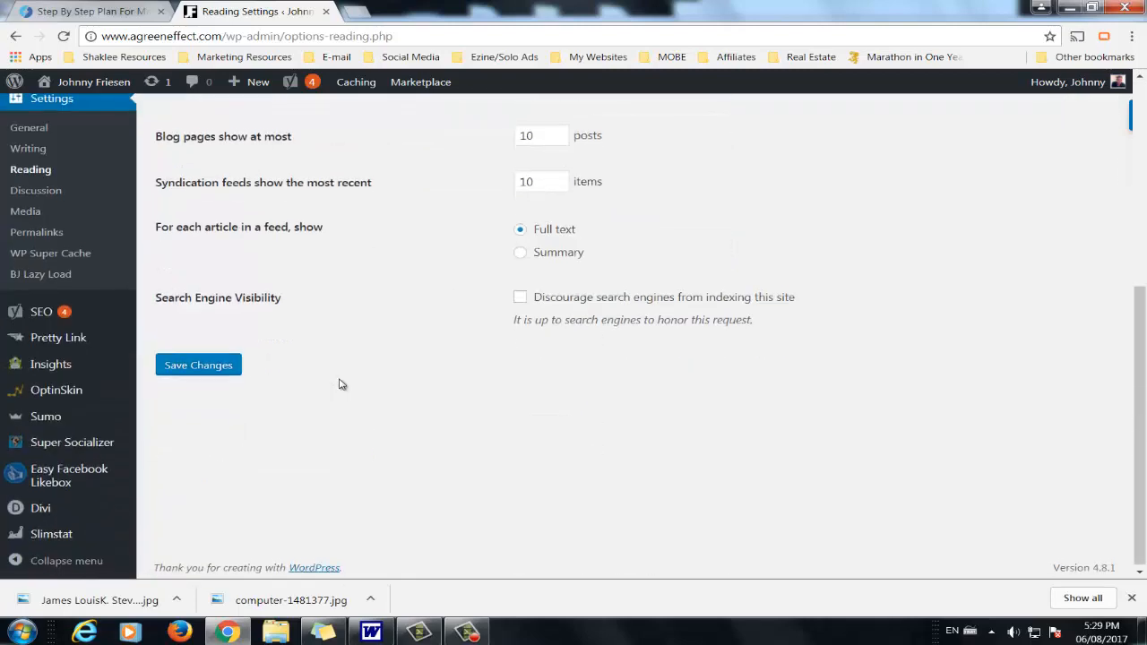
left_click(190, 370)
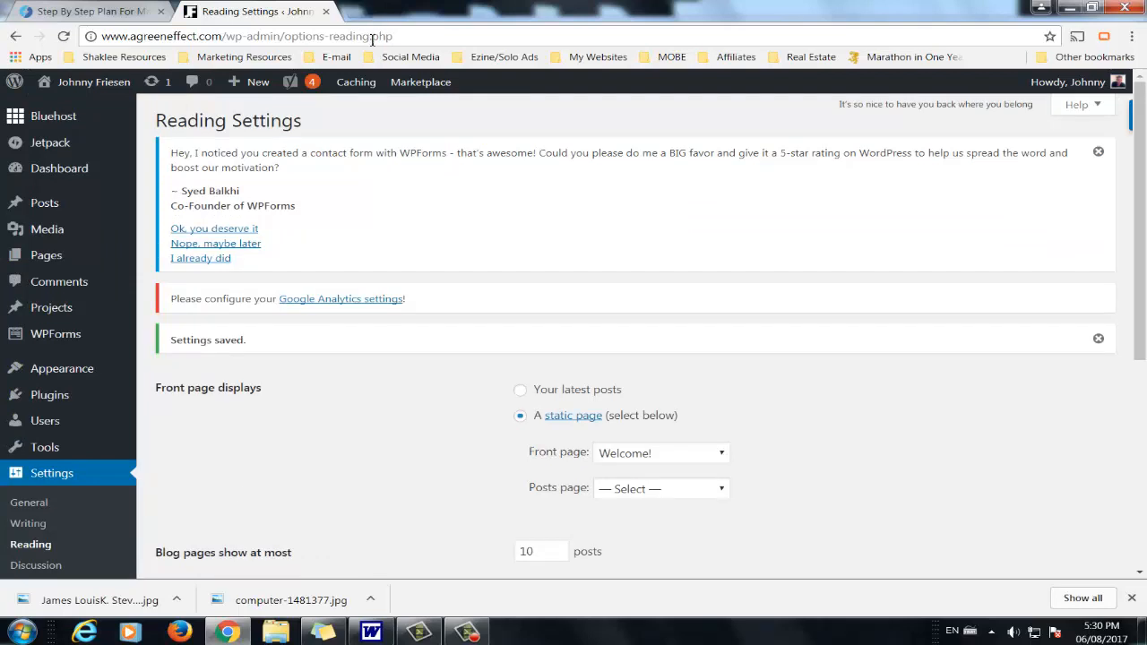
left_click(365, 13)
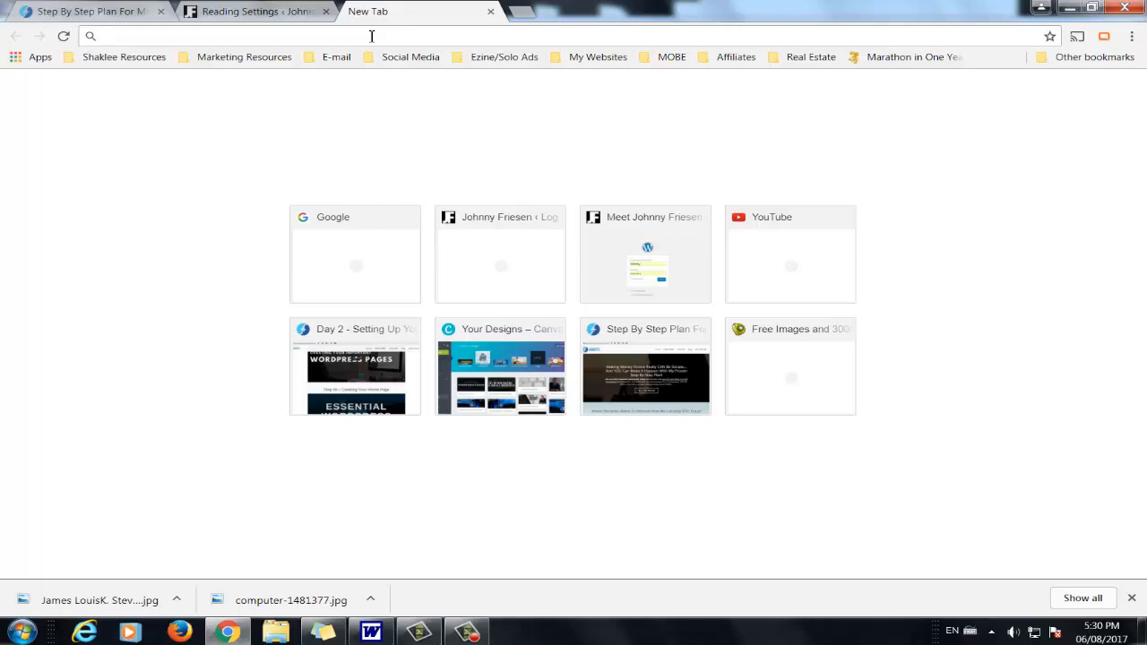
type("www.agree")
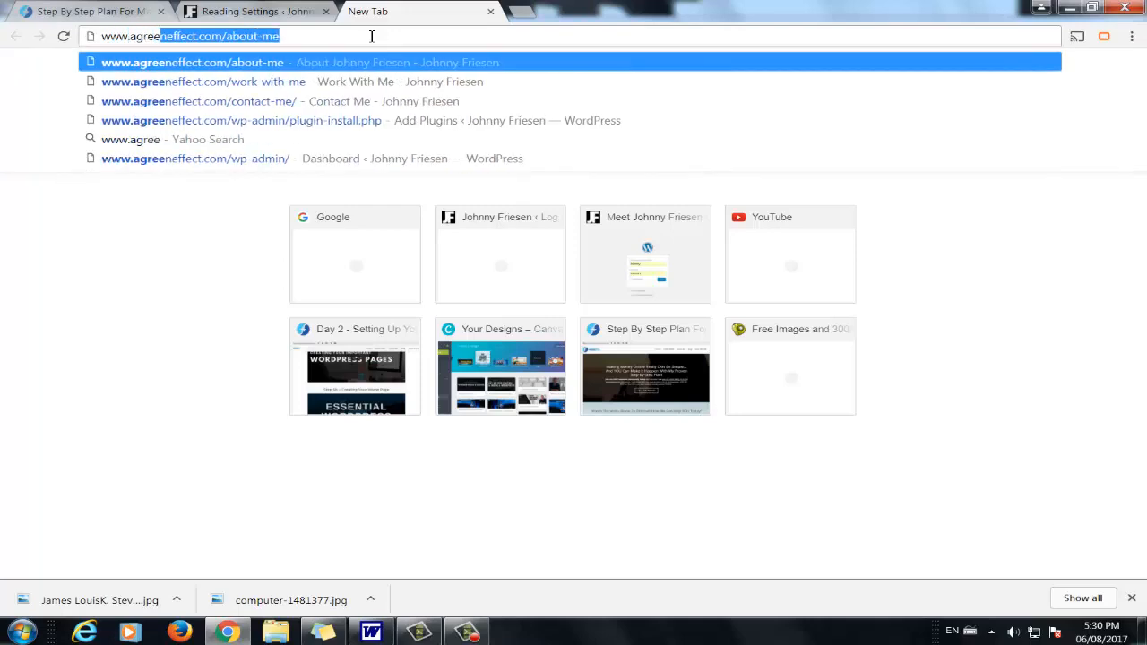
type("neffect.com")
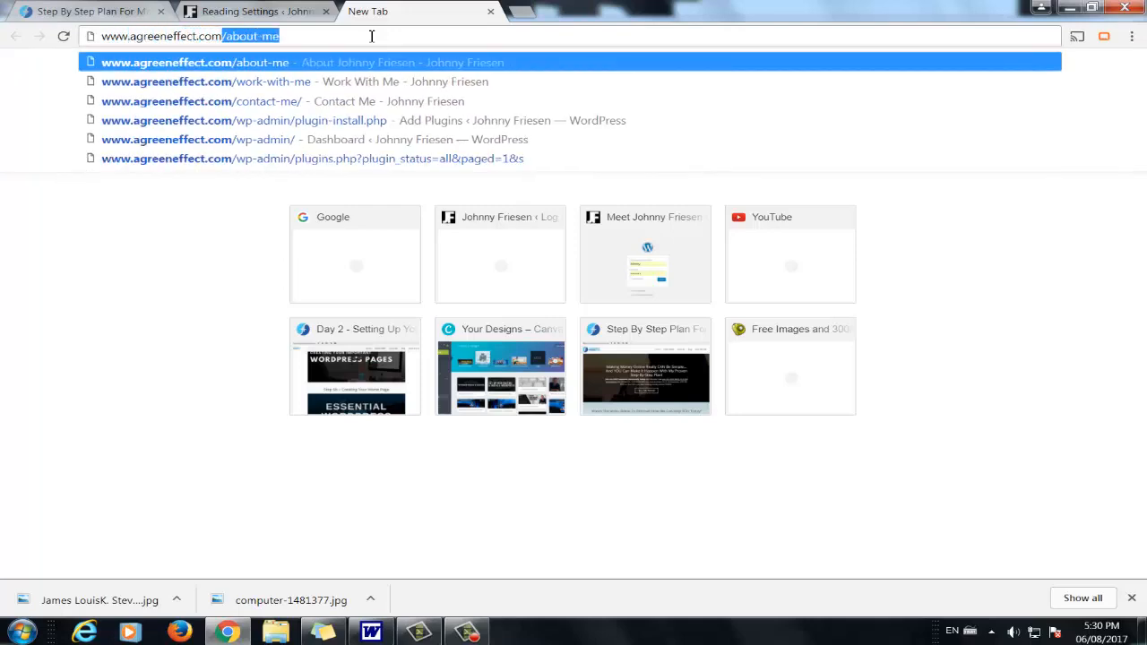
key("Return")
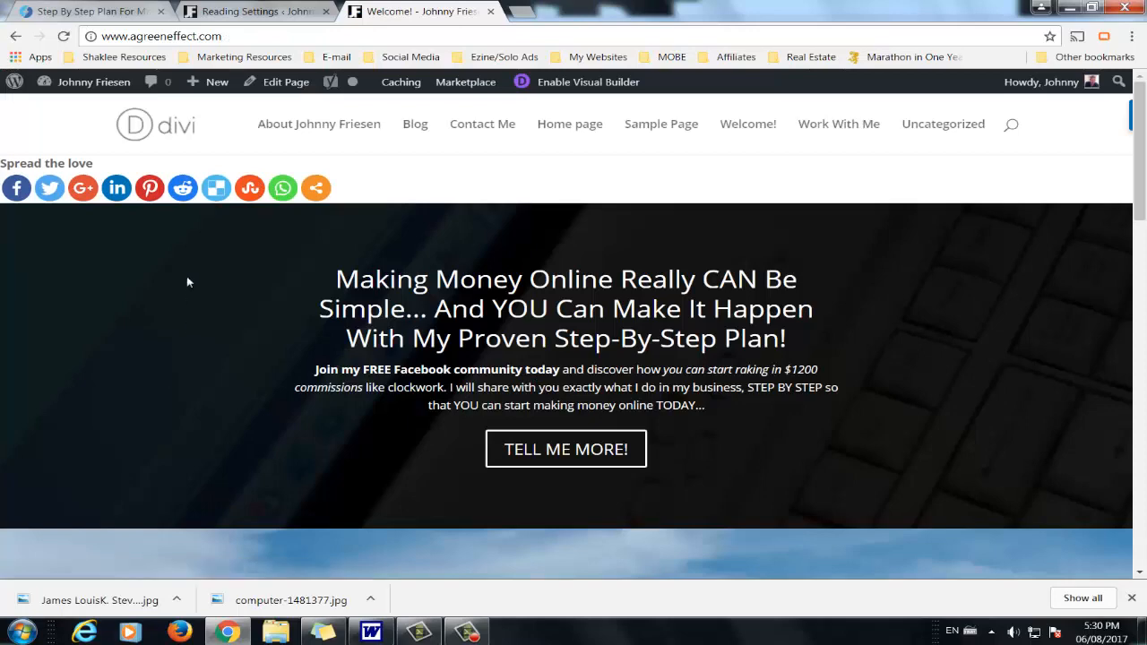
scroll(206, 359, "down", 4)
scroll(212, 379, "up", 4)
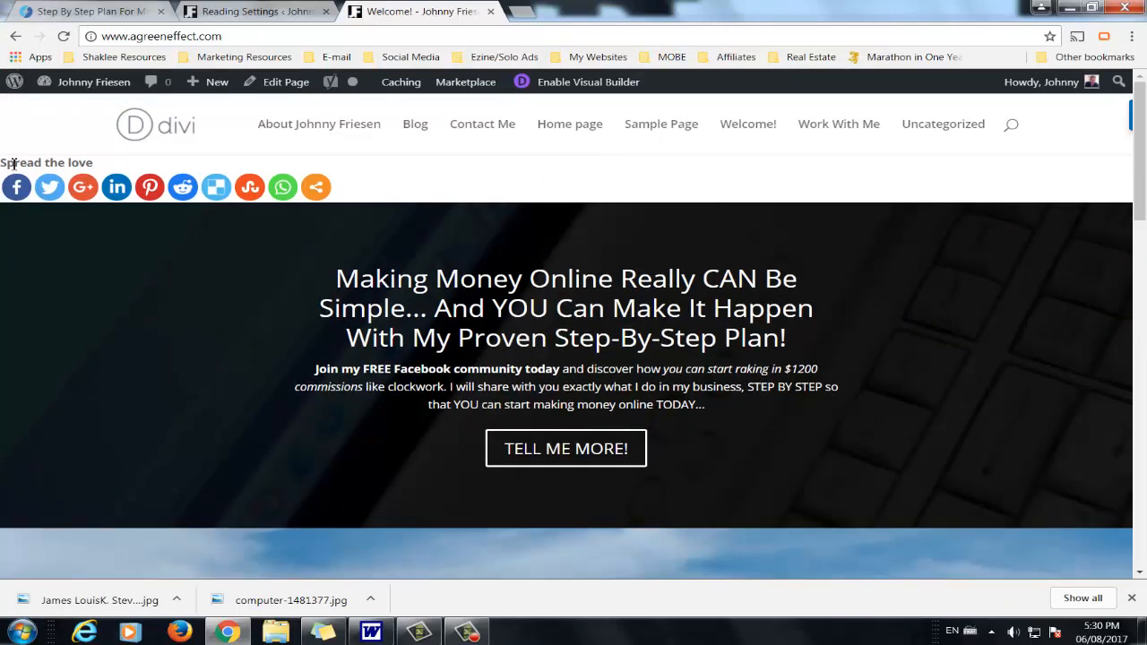
Step: Examine the "Spread the love" sharing bar above the page content, and close the live site's tab
left_click_drag(13, 164, 333, 171)
left_click_drag(398, 193, 410, 213)
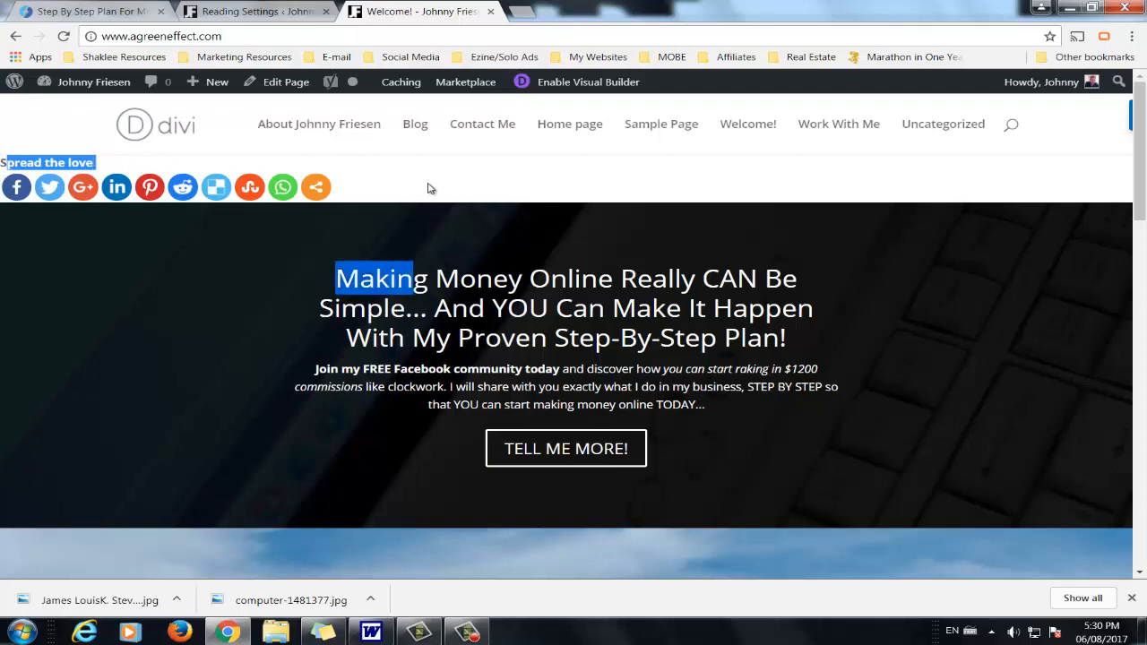
left_click(100, 165)
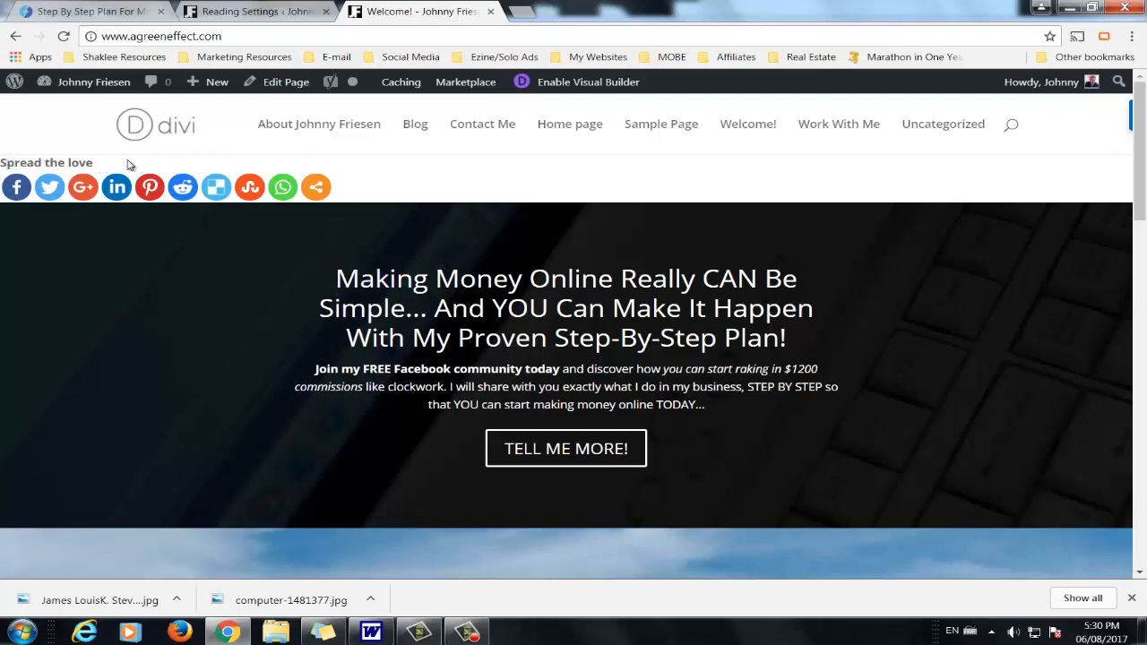
mouse_move(103, 90)
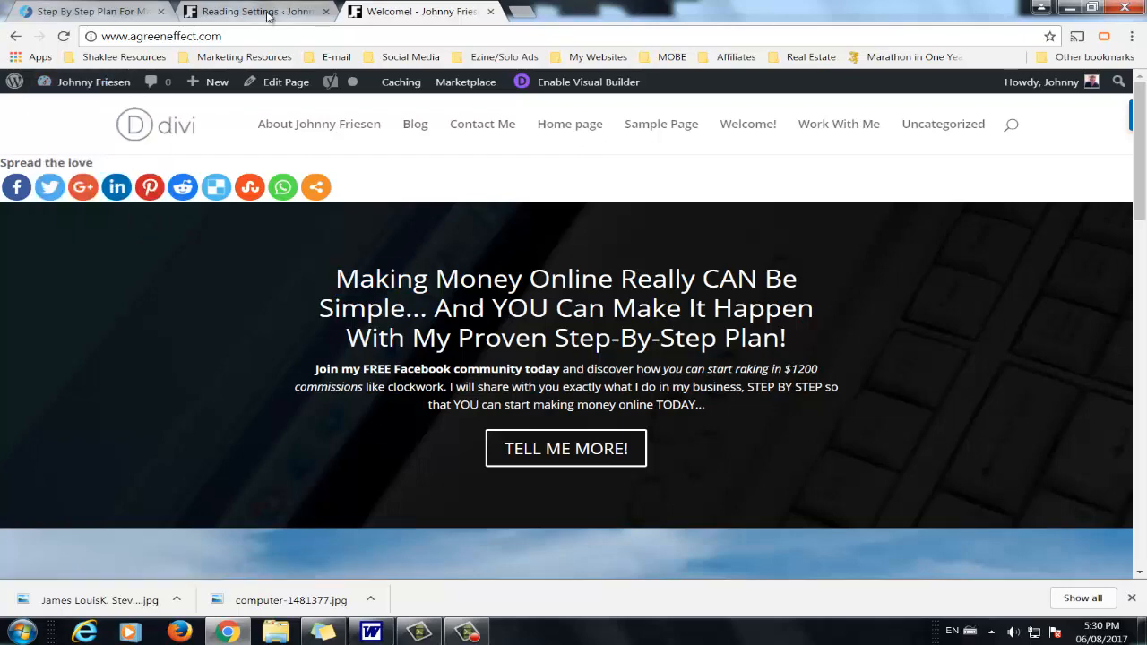
left_click(266, 12)
left_click(491, 12)
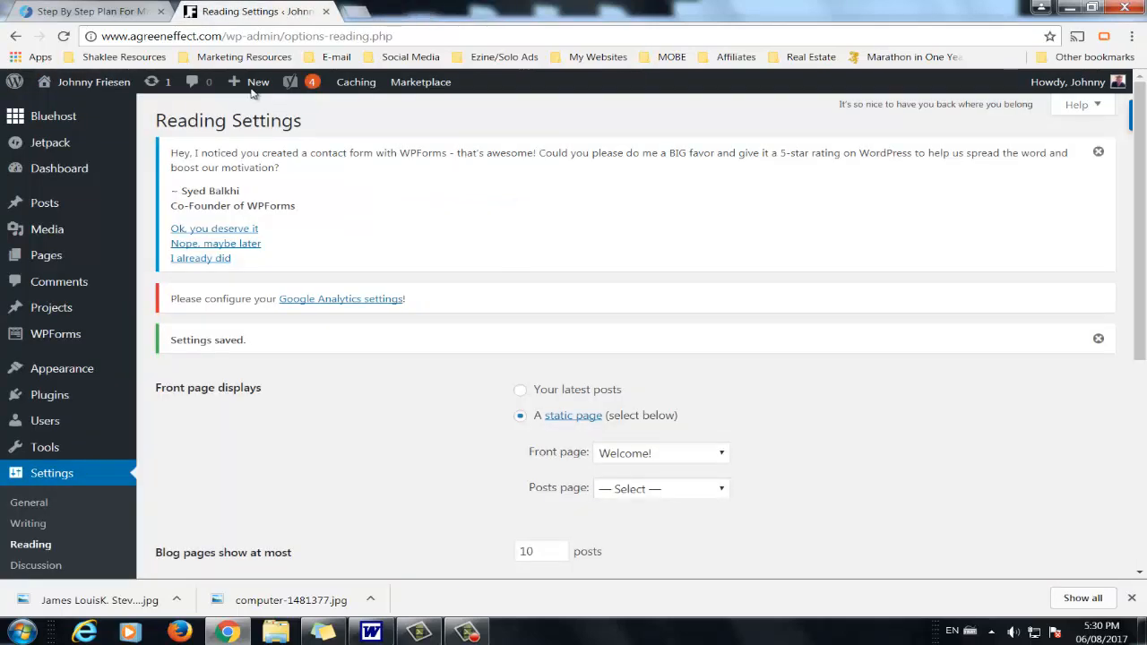
Step: Open the Social Sharing settings of the Super Socializer plugin
scroll(79, 443, "down", 5)
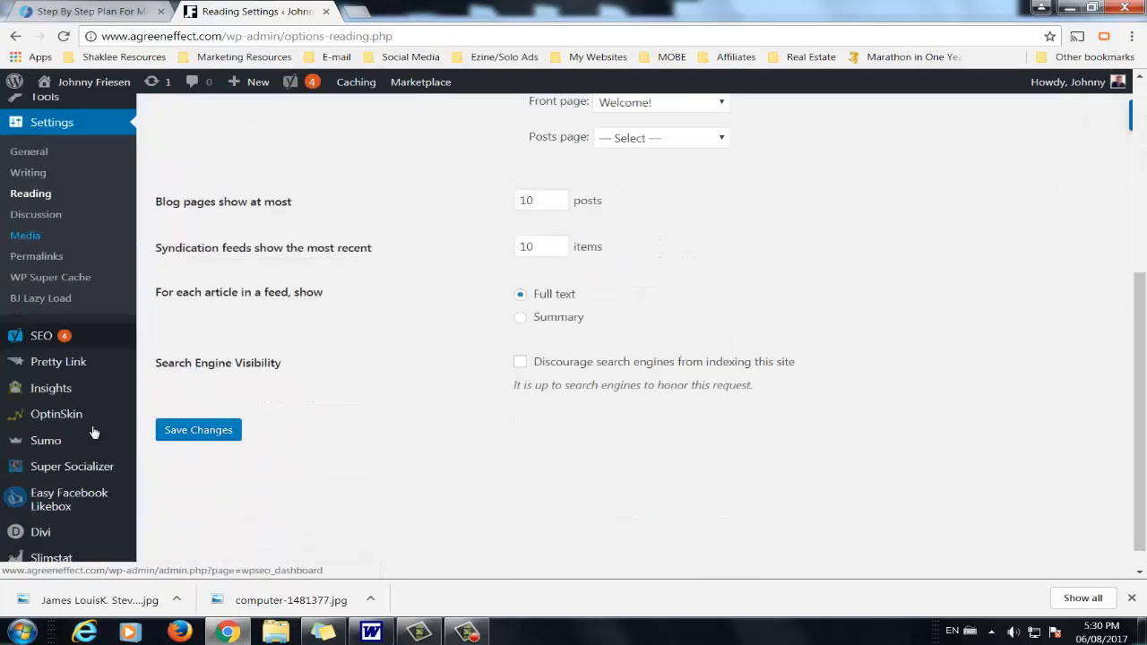
mouse_move(99, 439)
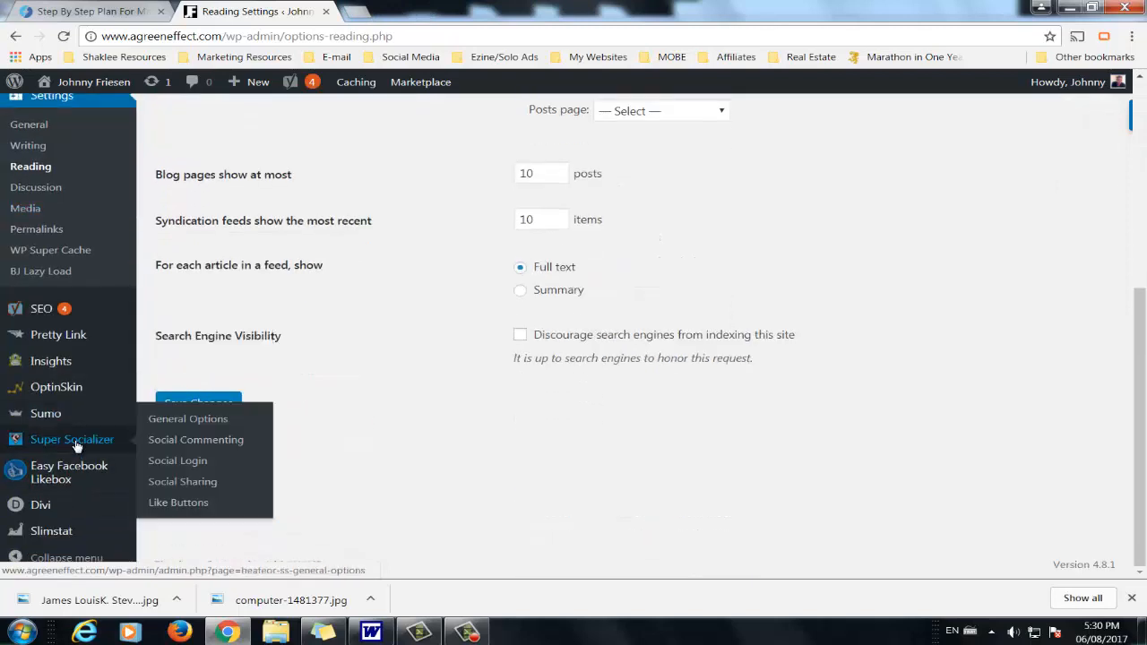
left_click(205, 424)
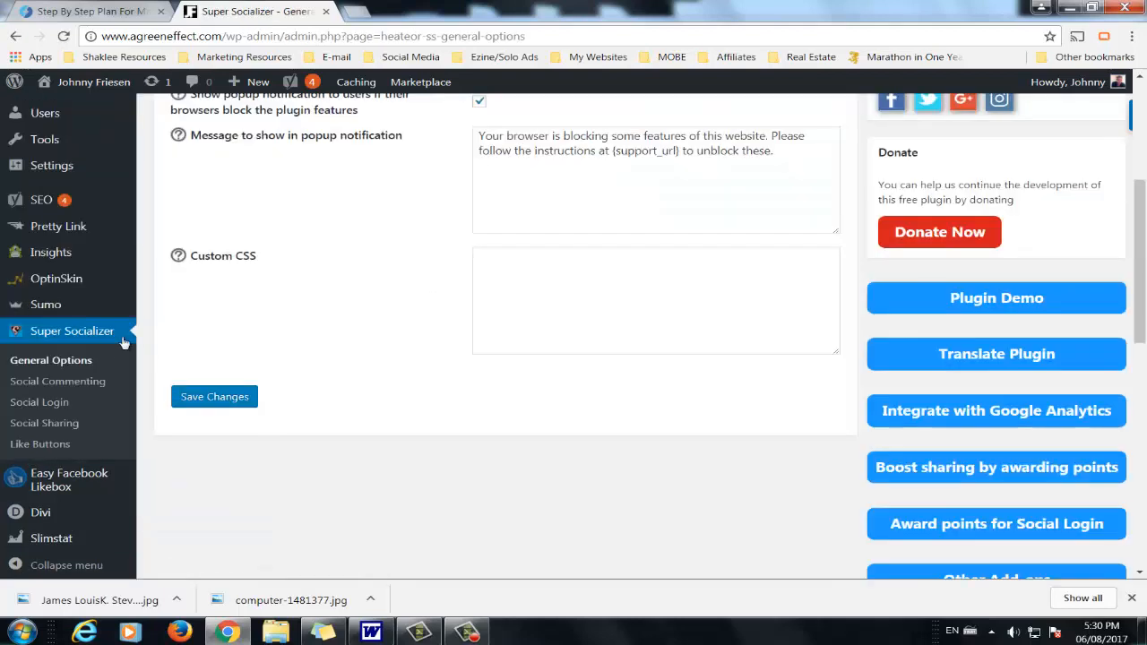
left_click(34, 423)
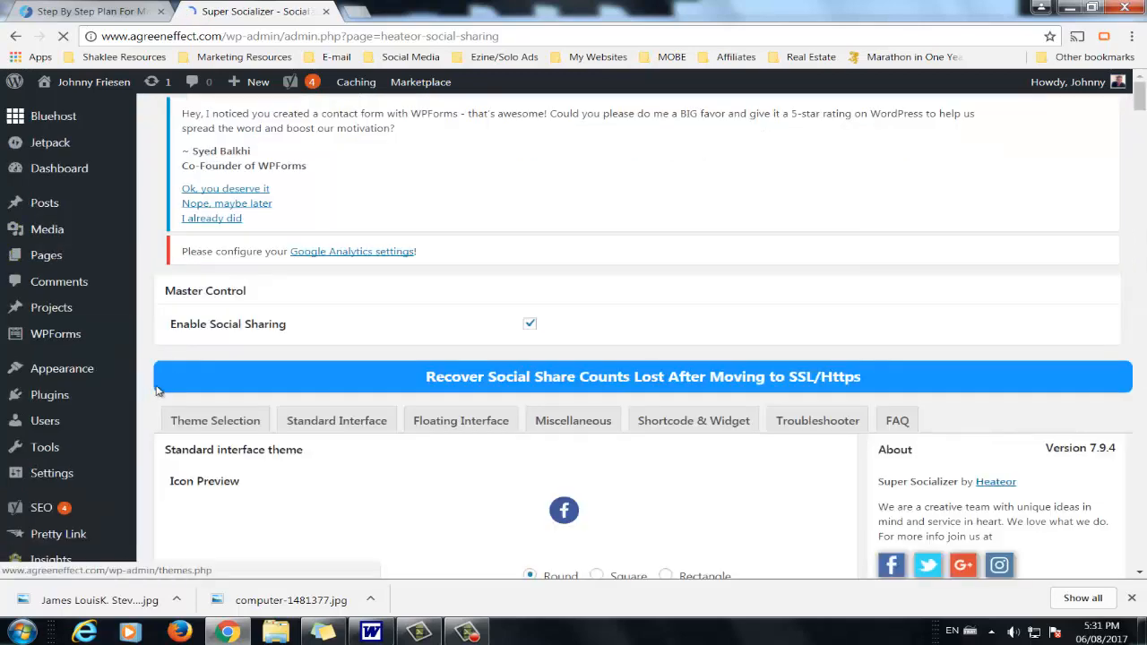
scroll(193, 387, "down", 1)
scroll(179, 384, "down", 1)
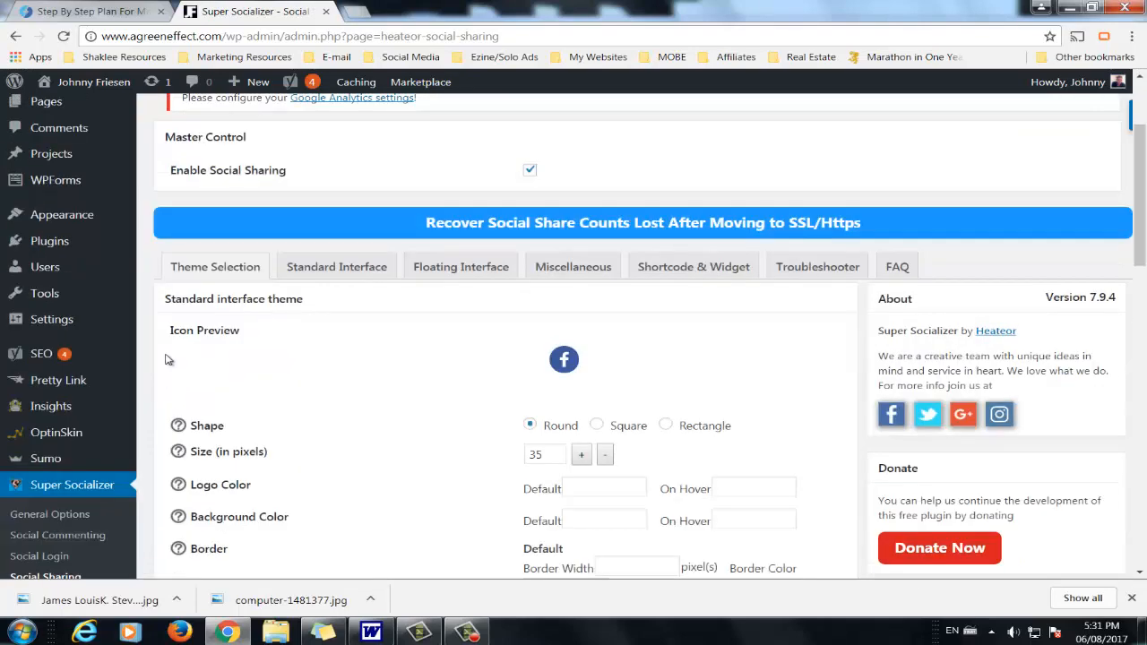
Step: In the Standard Interface sharing options, position the sharing icons at the bottom of the content instead of the top
left_click(336, 272)
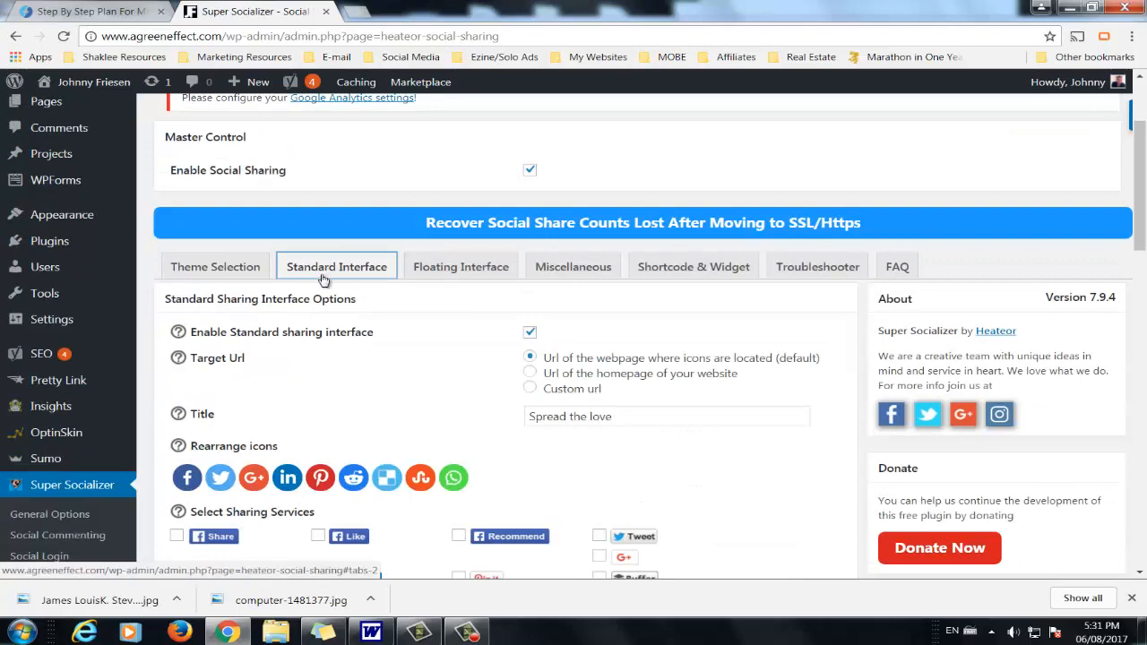
scroll(177, 385, "down", 3)
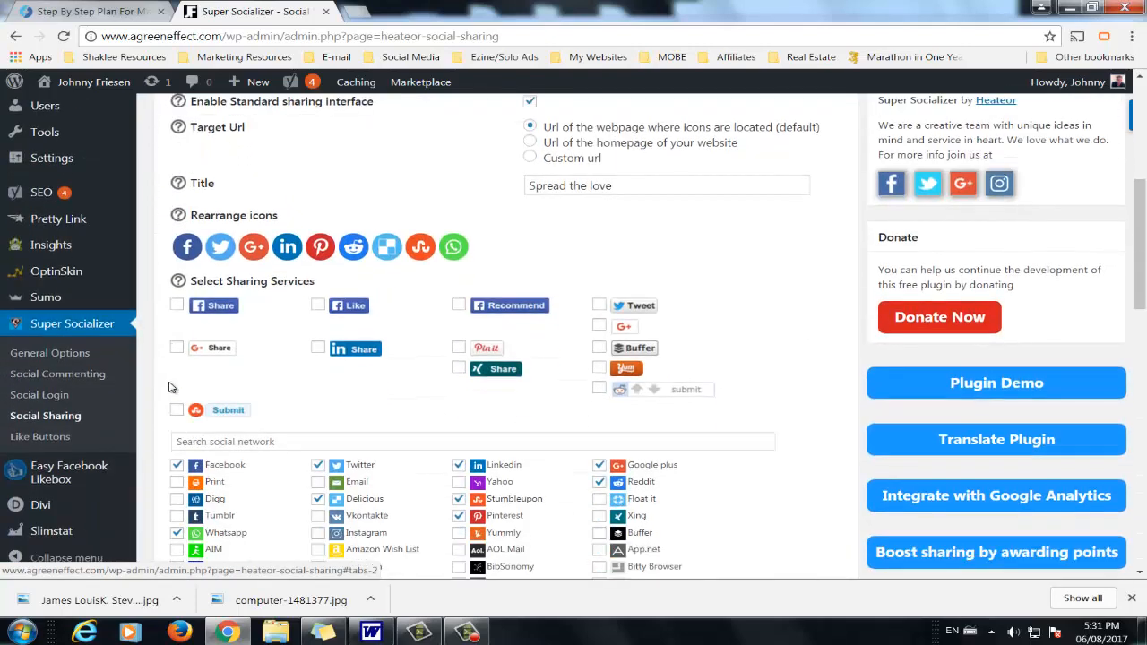
scroll(172, 387, "down", 1)
scroll(164, 356, "down", 12)
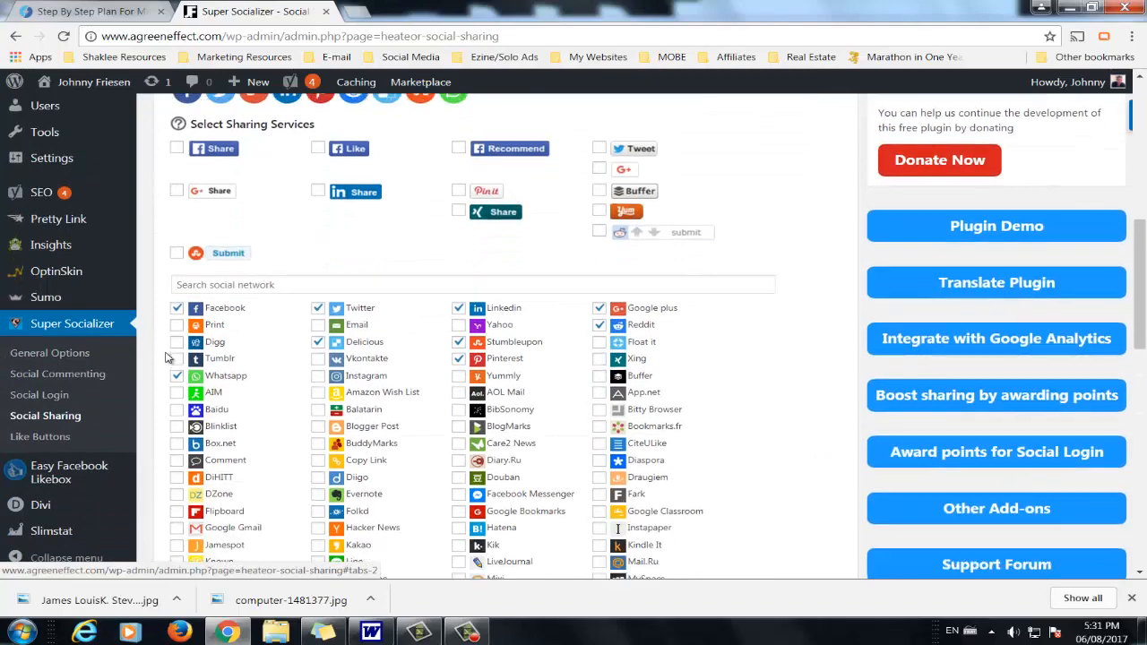
scroll(166, 357, "down", 1)
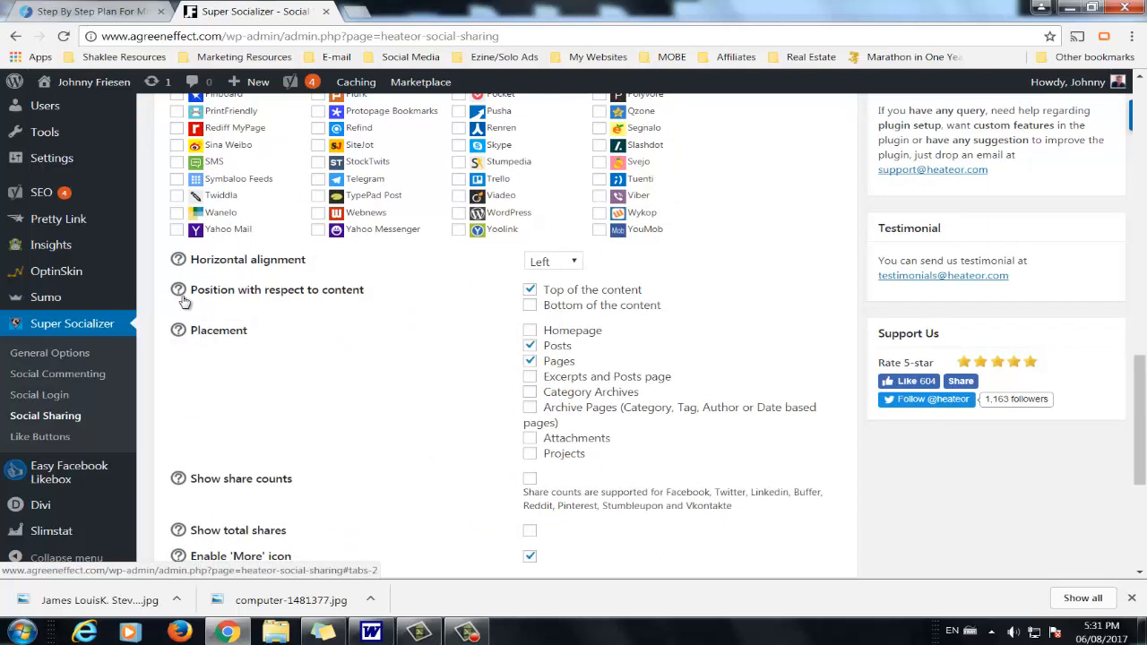
left_click(530, 306)
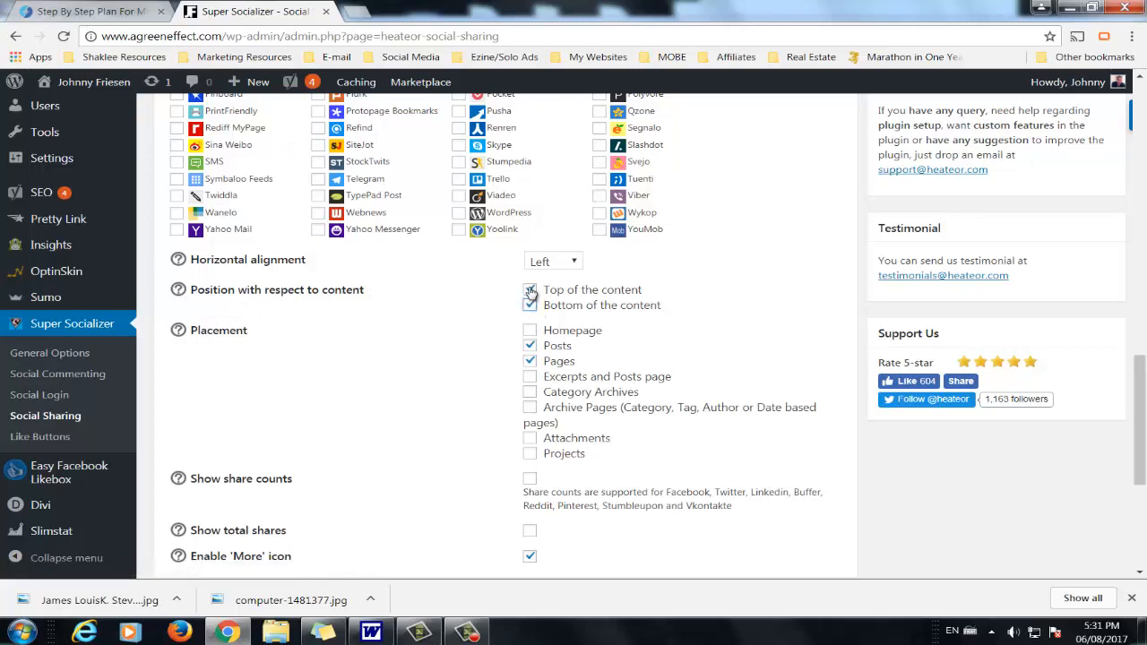
left_click(530, 289)
left_click_drag(220, 292, 529, 302)
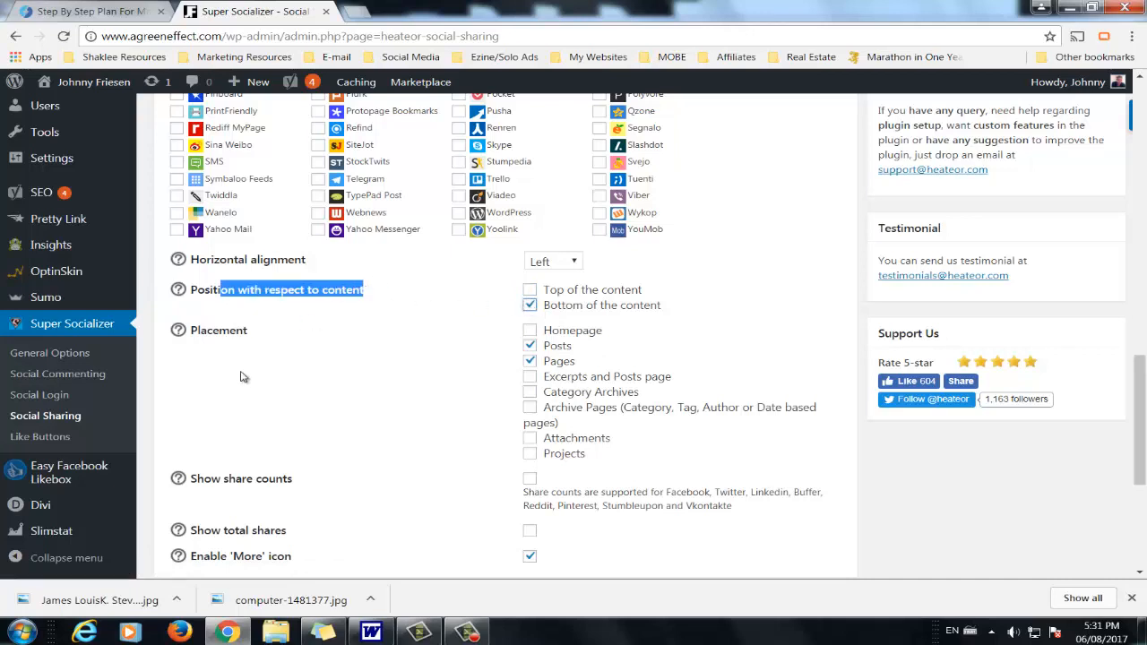
Step: Exclude Pages from the sharing bar's placement, leaving Posts enabled, and save the changes
left_click(531, 361)
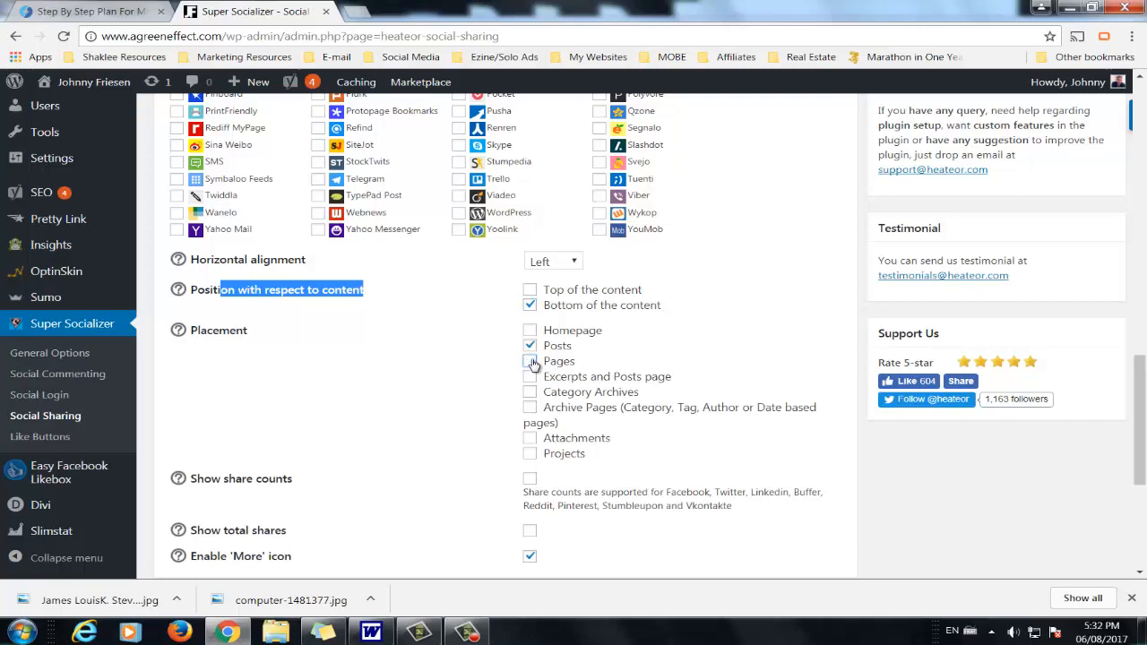
left_click(489, 346)
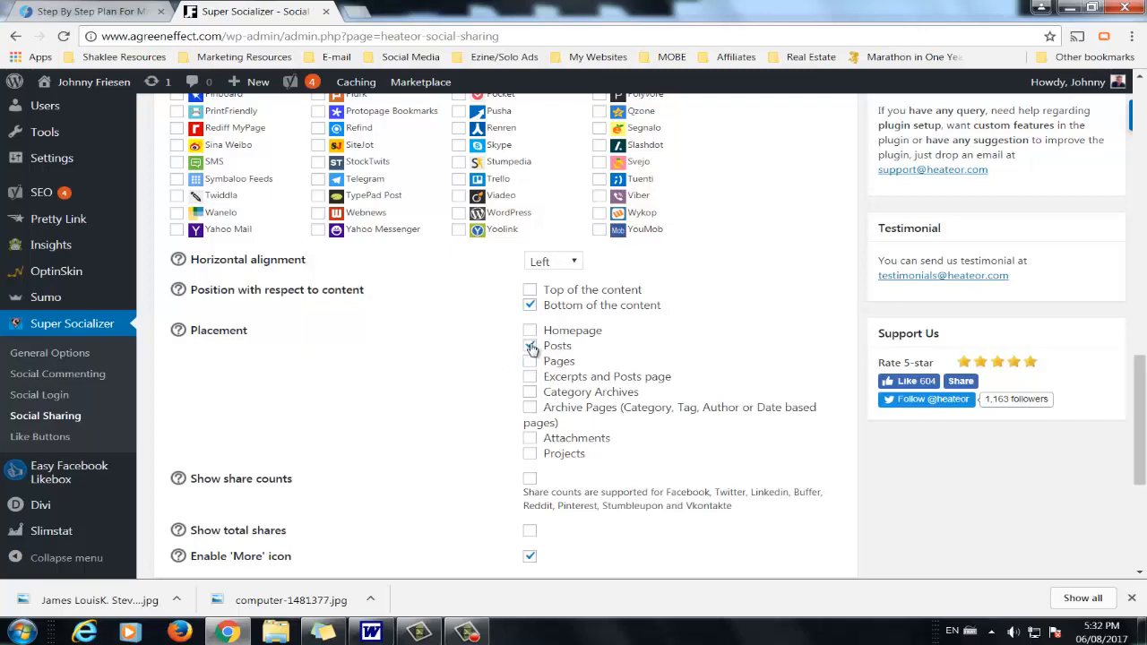
scroll(392, 430, "down", 4)
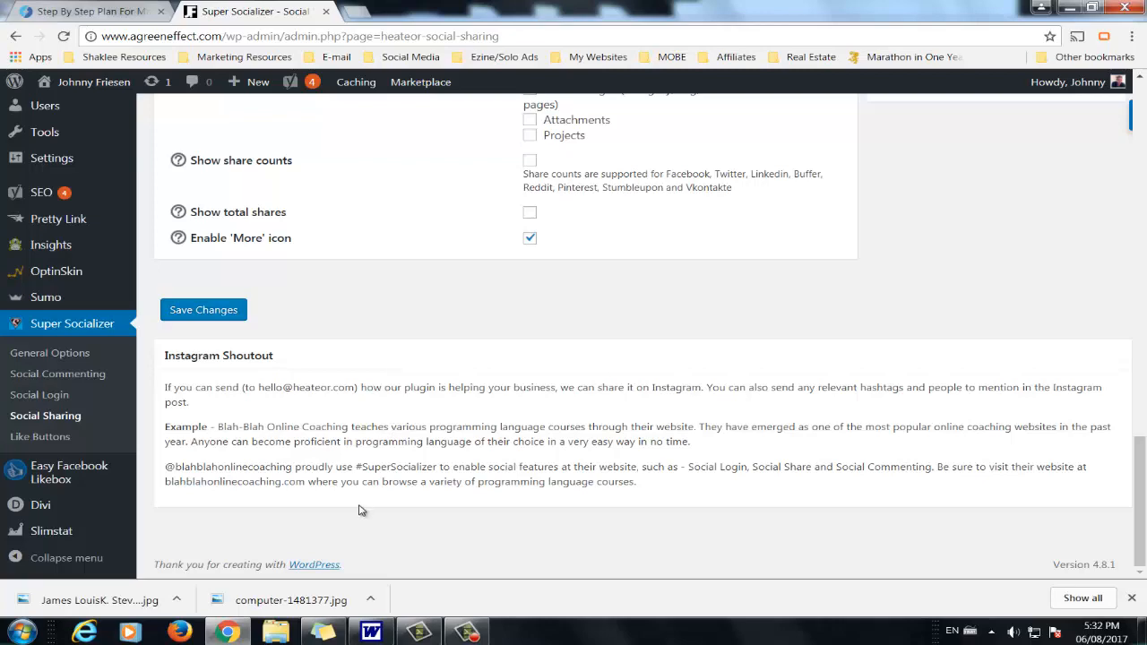
left_click(210, 314)
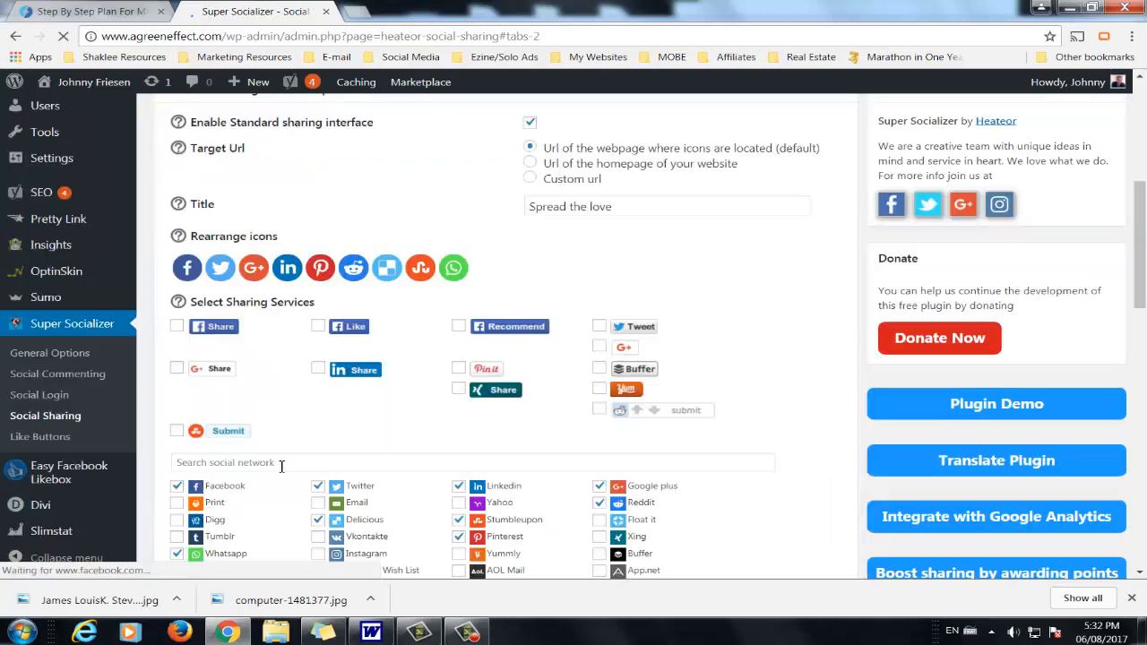
Step: Load agreeneffect.com in a new browser tab and review the live front page down to the footer
left_click(354, 11)
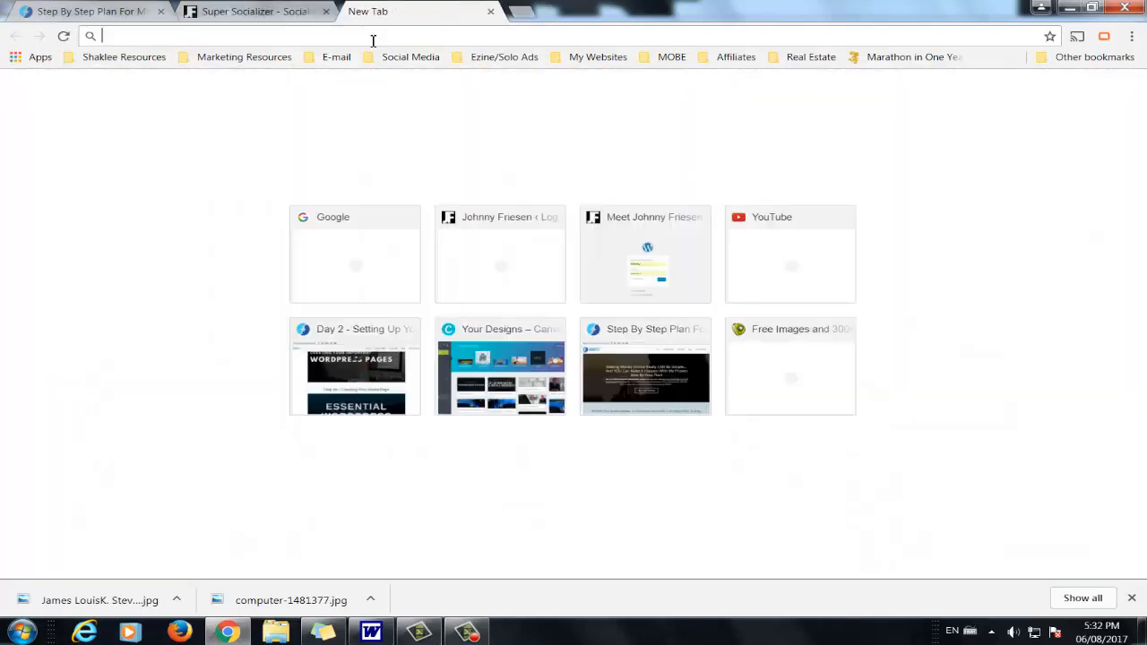
type("agreeneffe")
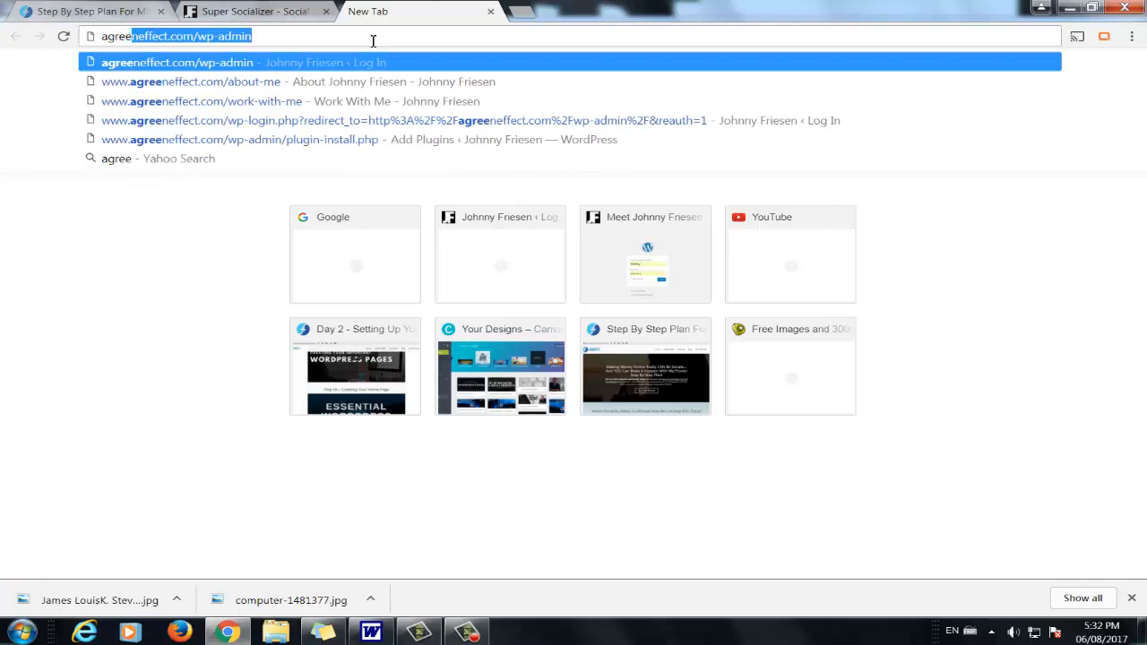
type("ct.com")
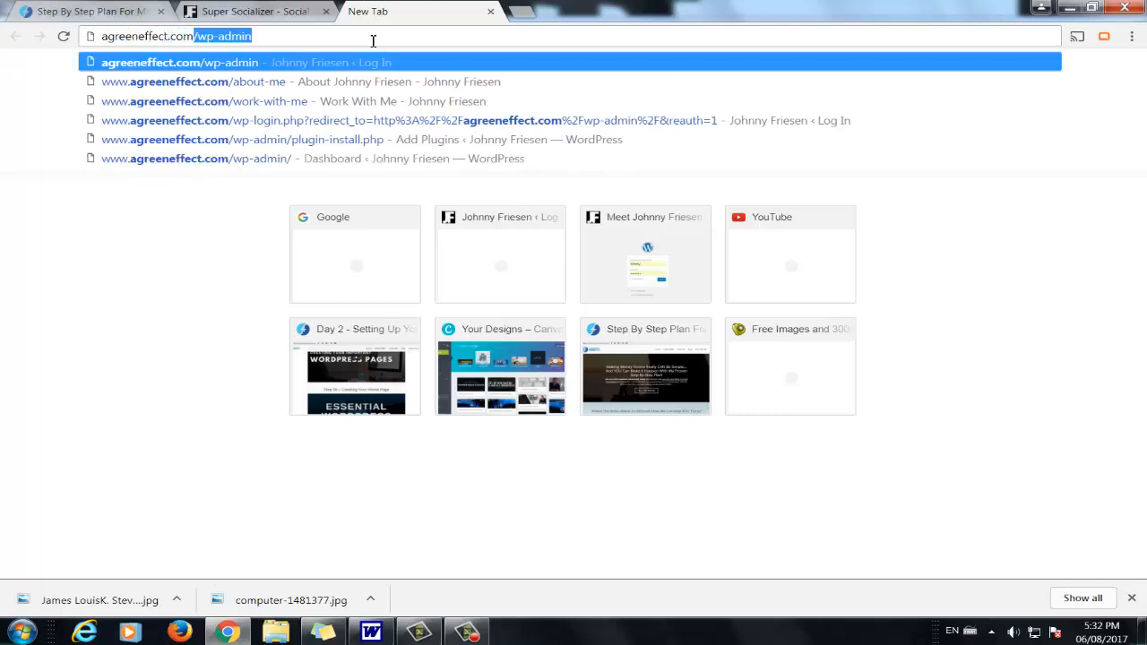
key("Escape")
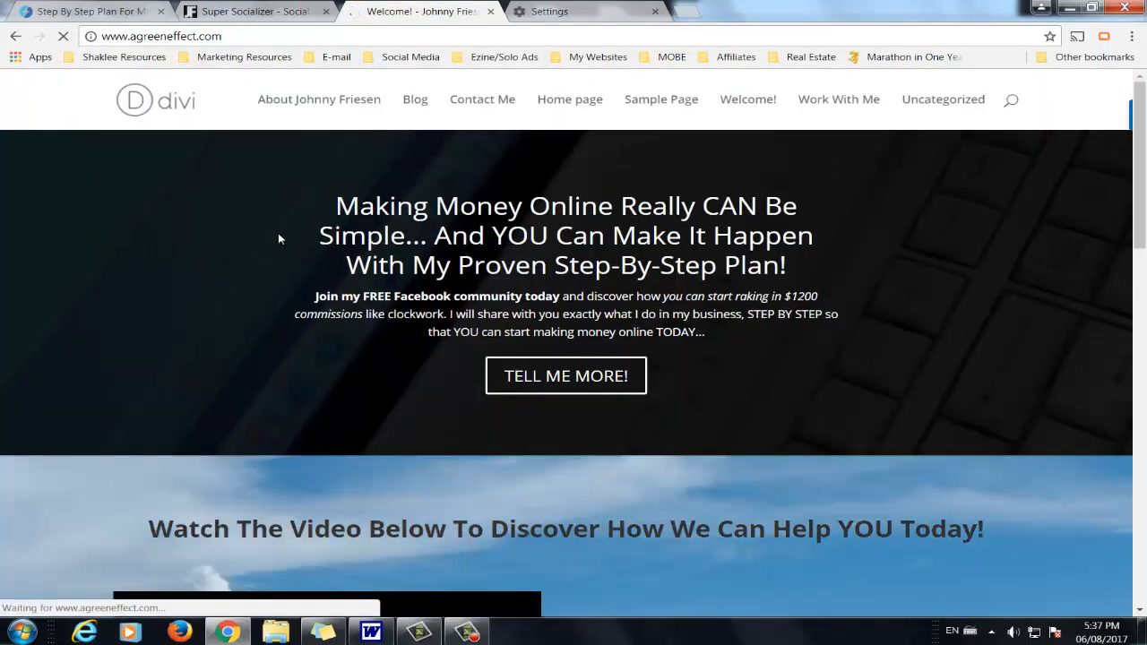
scroll(139, 240, "down", 2)
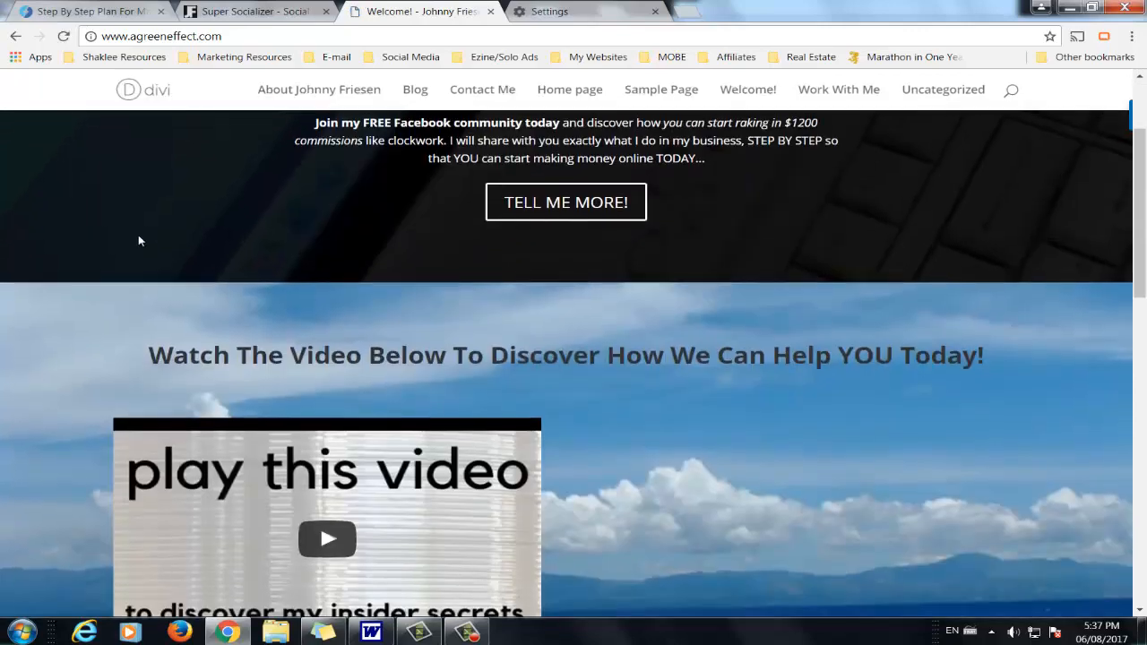
scroll(97, 259, "down", 10)
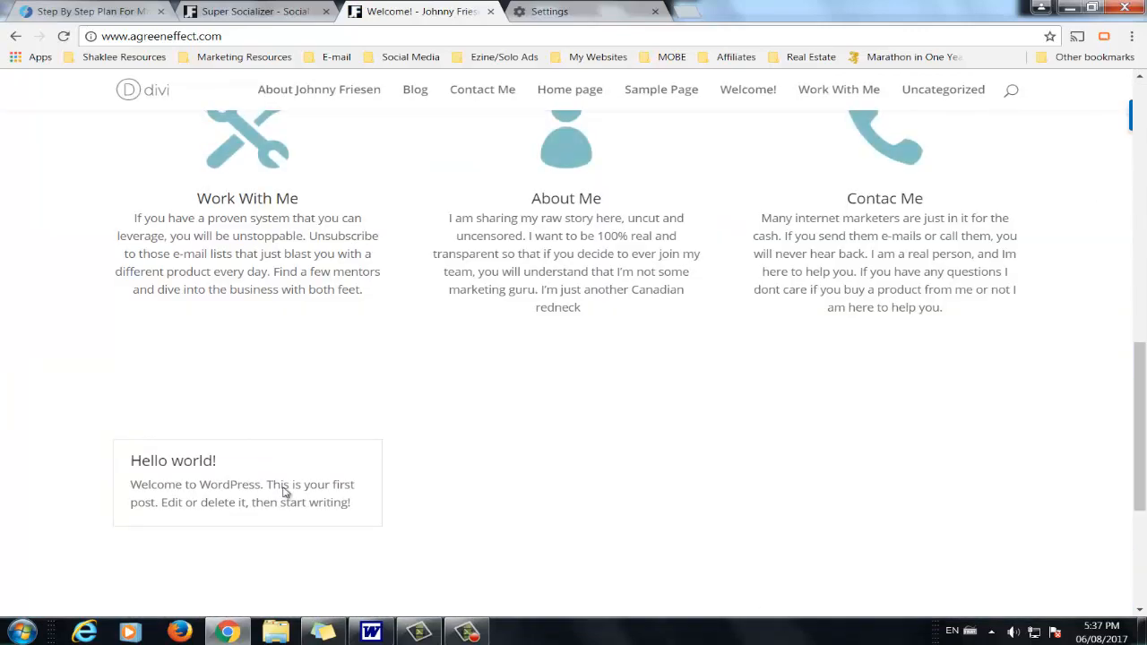
scroll(335, 545, "down", 3)
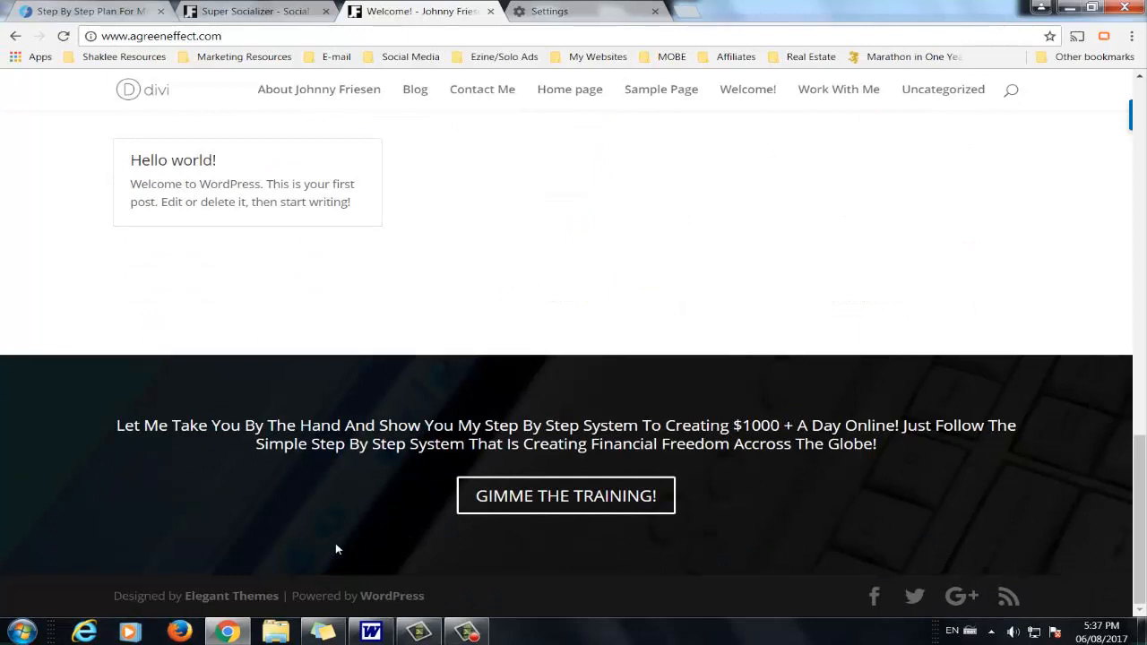